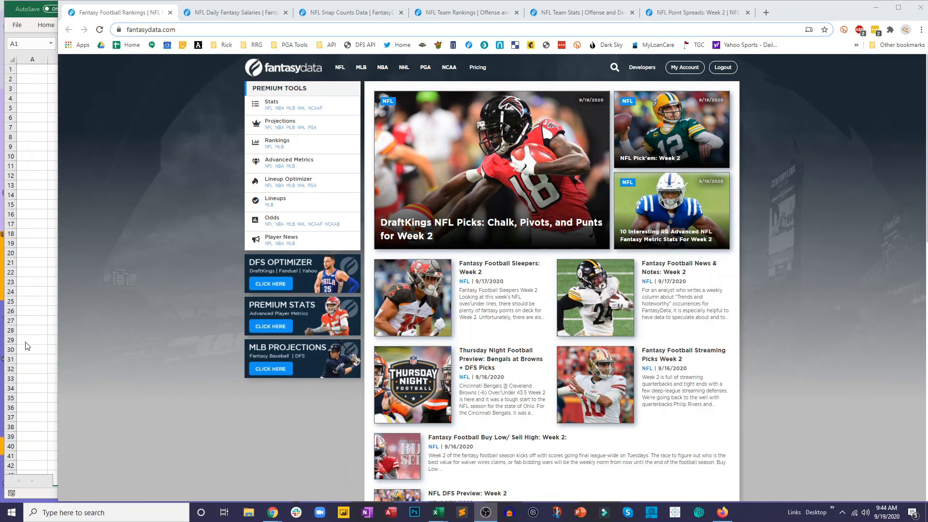
# - Look over the empty NFL Projections Live workbook and FantasyData's salaries, snap counts, team rankings, team stats and point spreads pages
pyautogui.hotkey('alt', 'Tab')
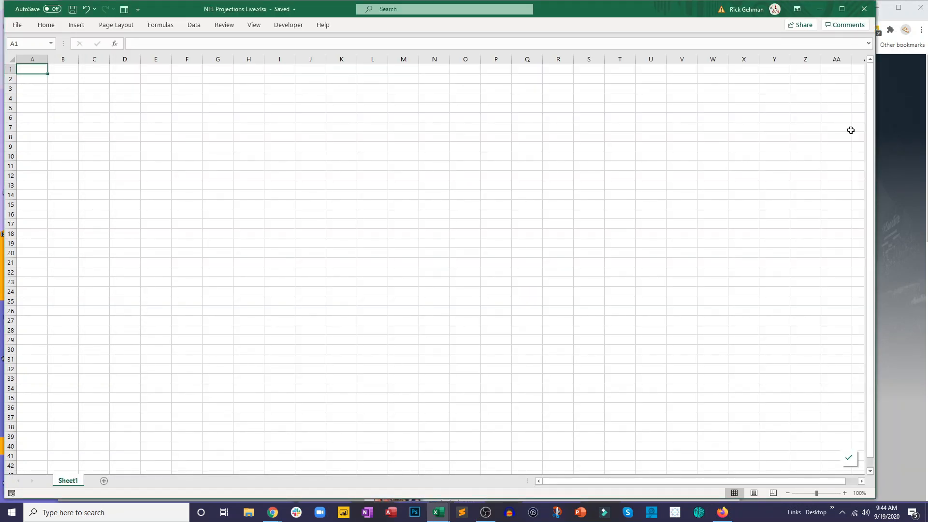
pyautogui.click(886, 138)
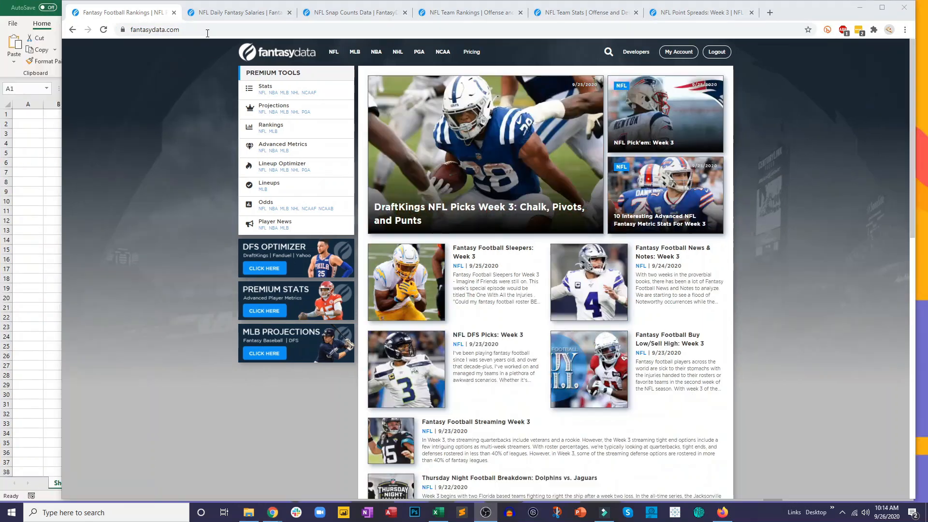
pyautogui.click(232, 12)
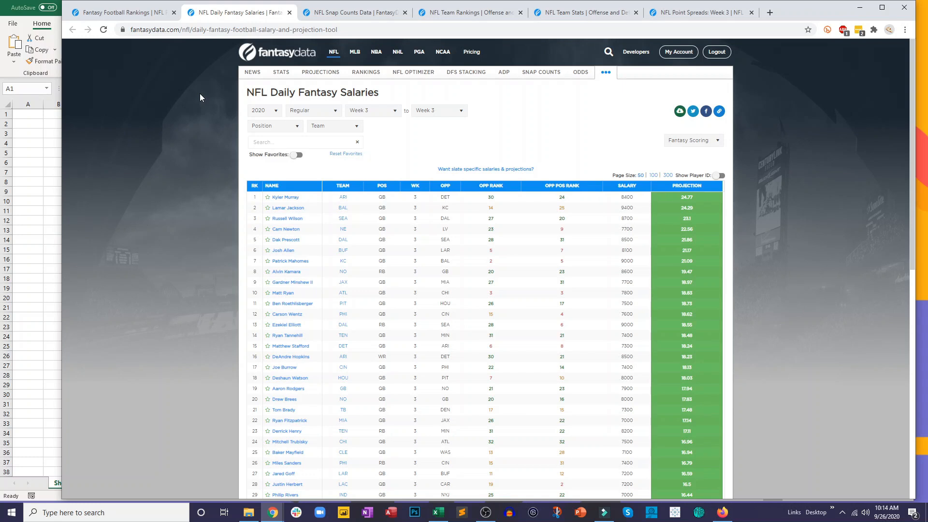
pyautogui.click(329, 15)
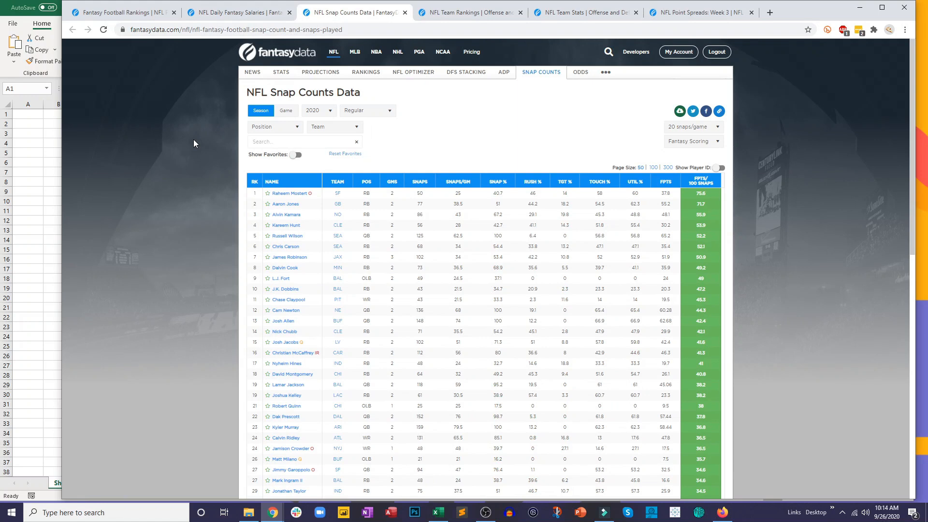
pyautogui.click(457, 13)
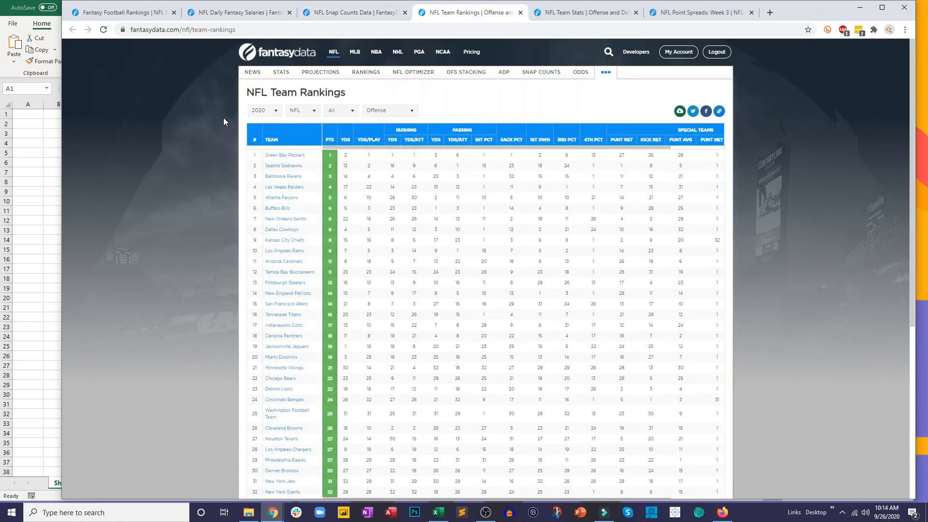
pyautogui.click(567, 18)
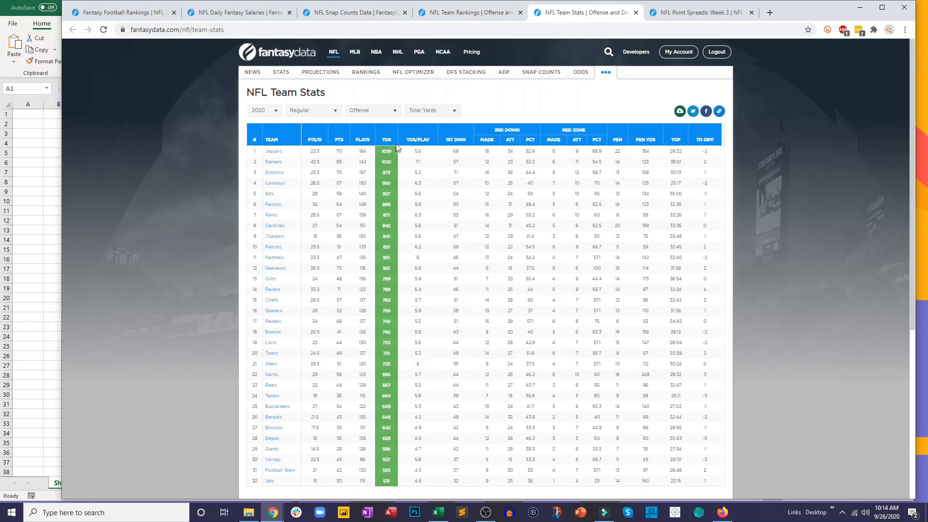
pyautogui.click(676, 14)
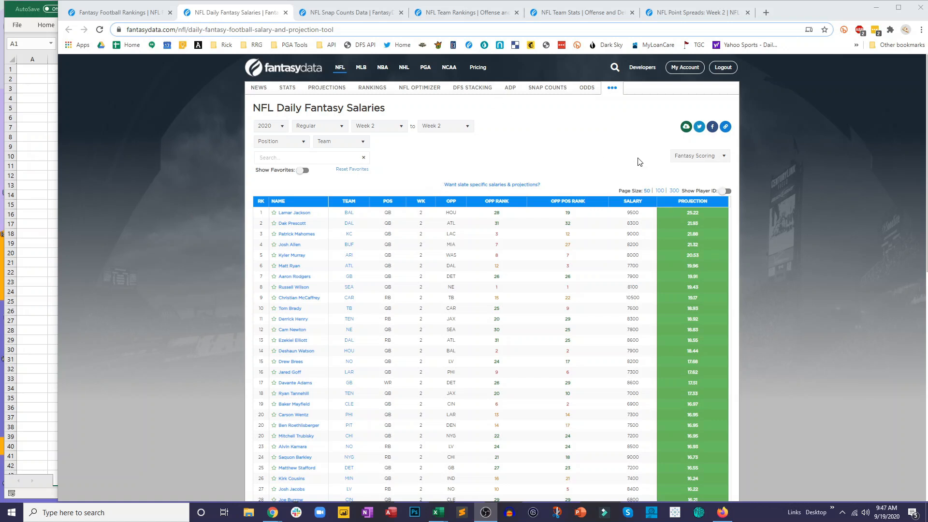
# - Filter the Week 2 NFL daily fantasy salaries to DraftKings scoring and the Offense position
pyautogui.click(399, 128)
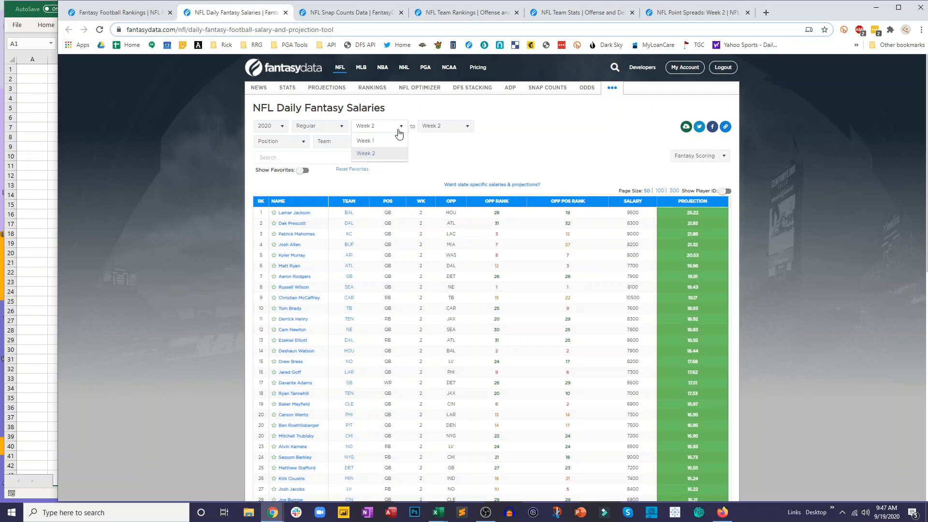
pyautogui.click(436, 150)
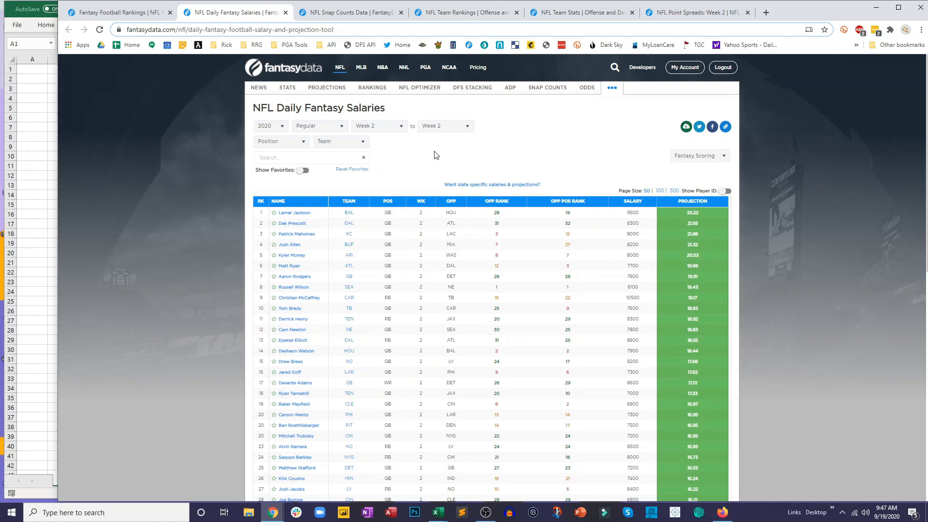
pyautogui.click(722, 155)
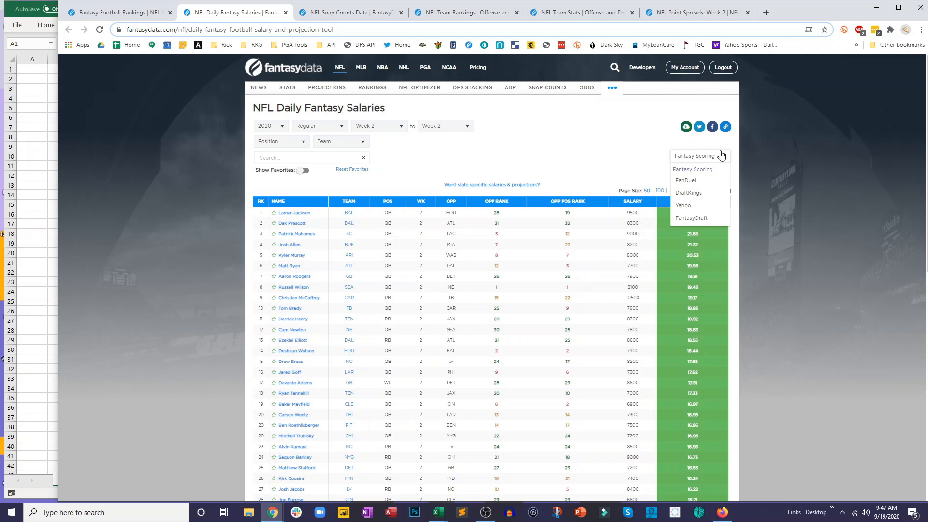
pyautogui.click(689, 193)
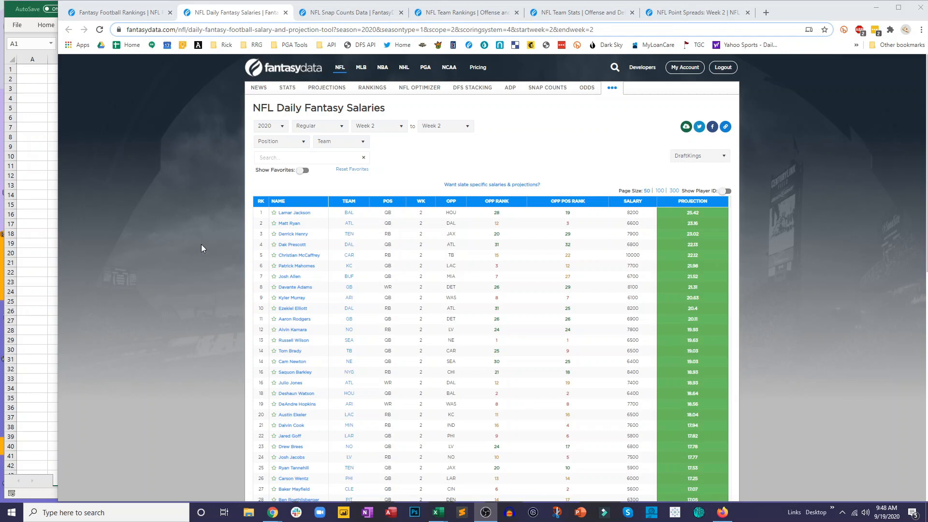
pyautogui.click(273, 151)
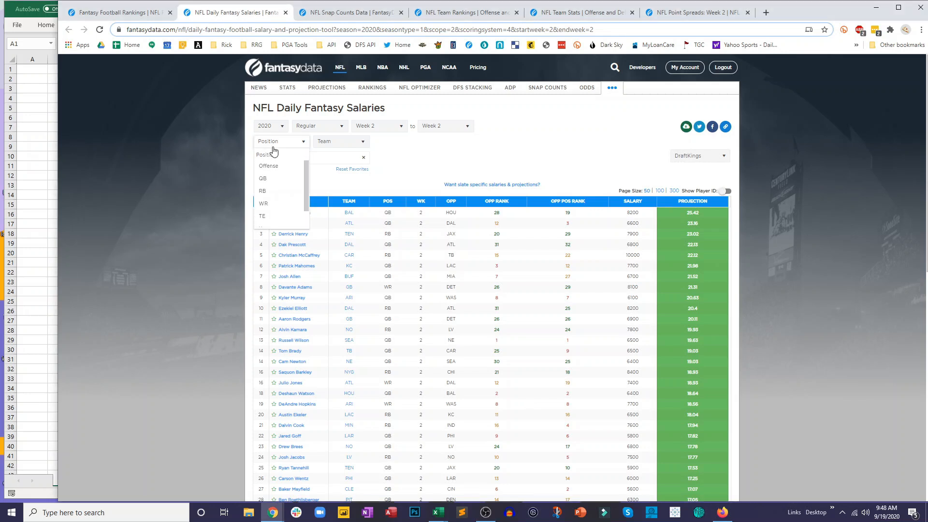
pyautogui.click(276, 161)
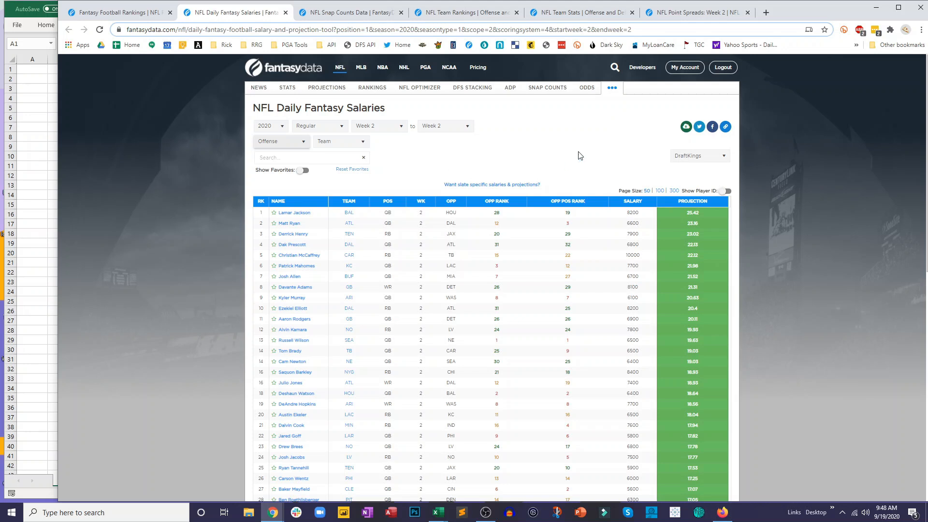
# - Download the filtered daily fantasy salaries table as CSV and open the downloaded file in Excel
pyautogui.click(686, 128)
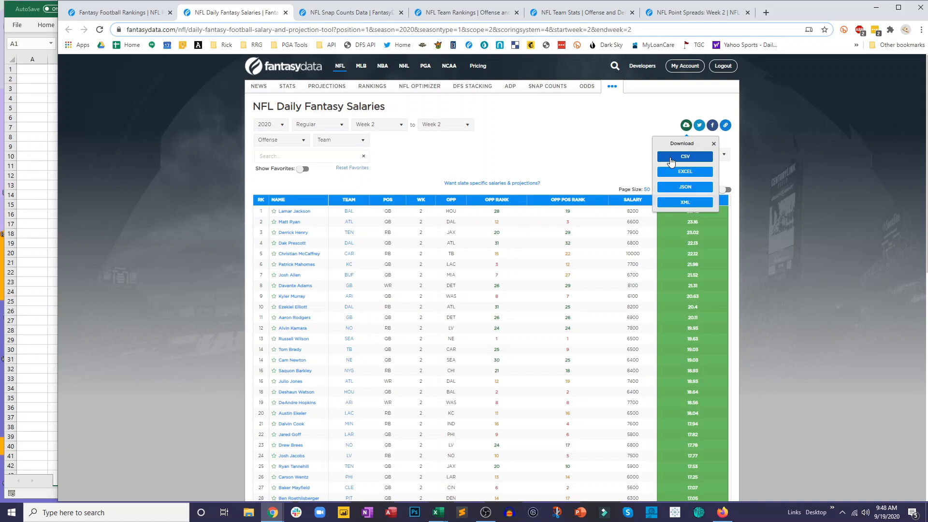
pyautogui.click(670, 162)
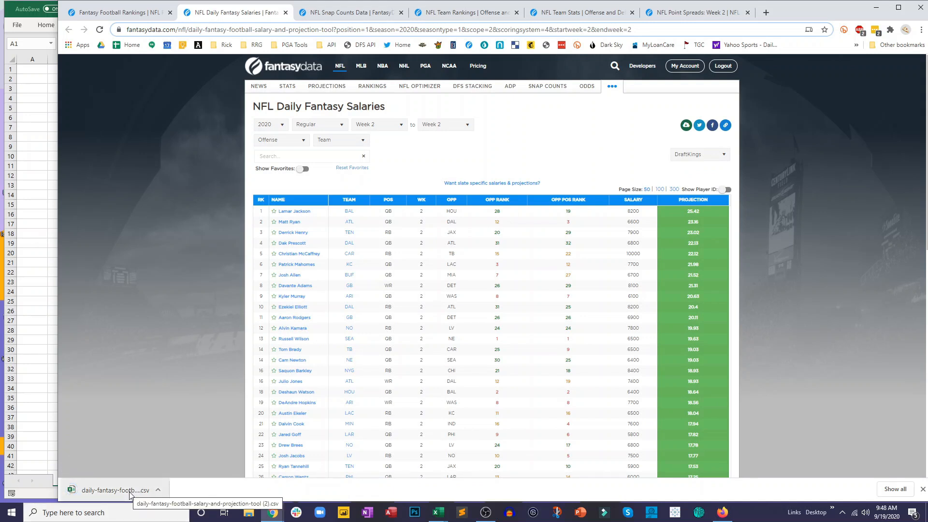
pyautogui.click(129, 489)
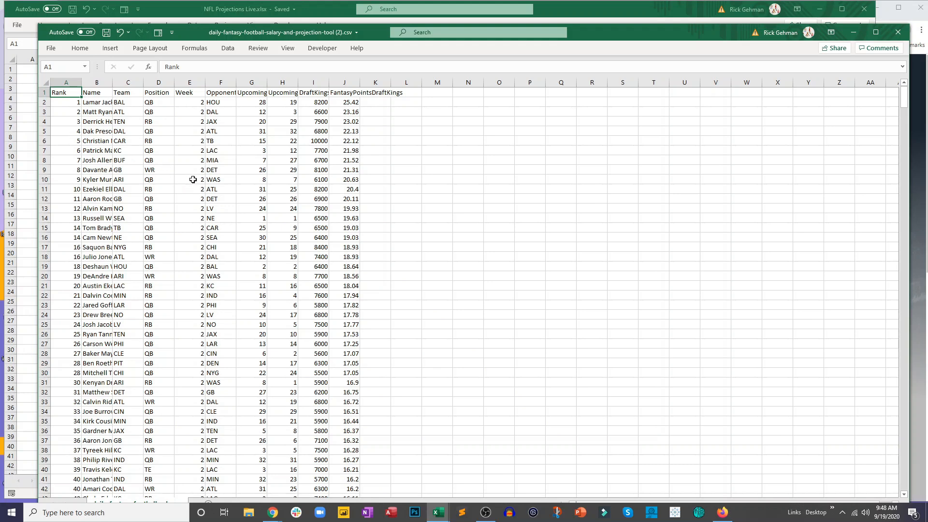
# - Autofit all column widths in the downloaded salaries CSV
pyautogui.click(166, 153)
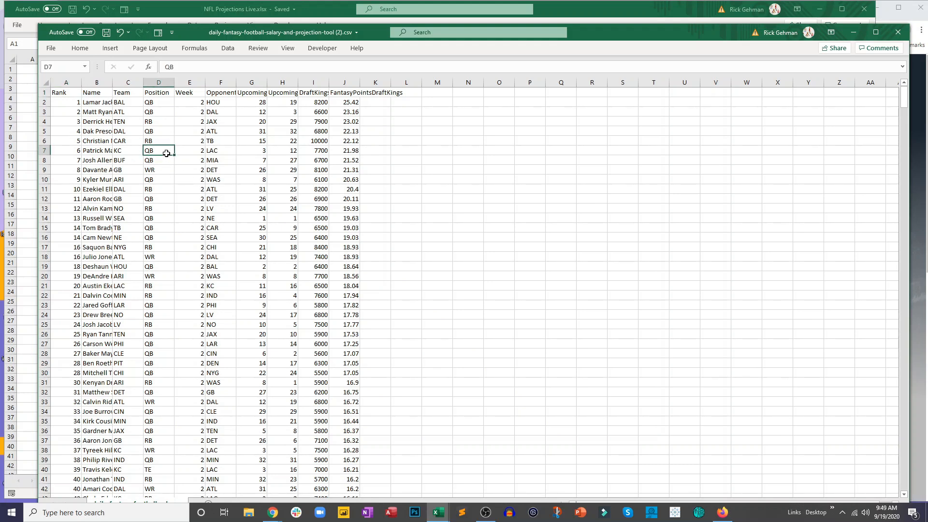
pyautogui.click(186, 110)
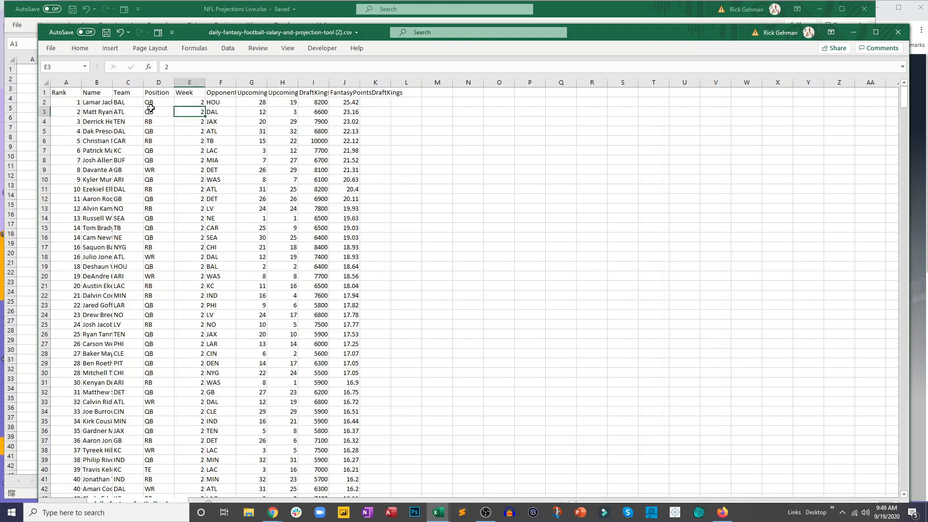
pyautogui.click(45, 82)
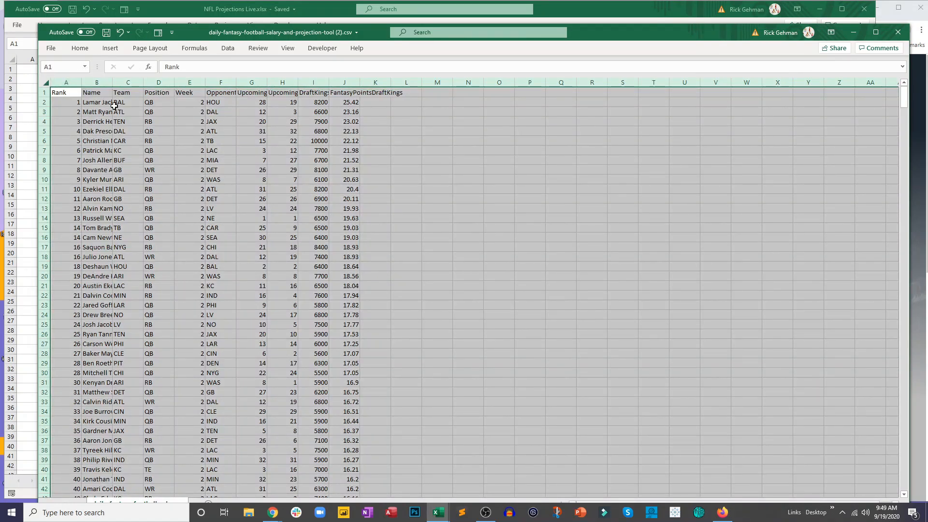
pyautogui.doubleClick(81, 82)
pyautogui.click(155, 120)
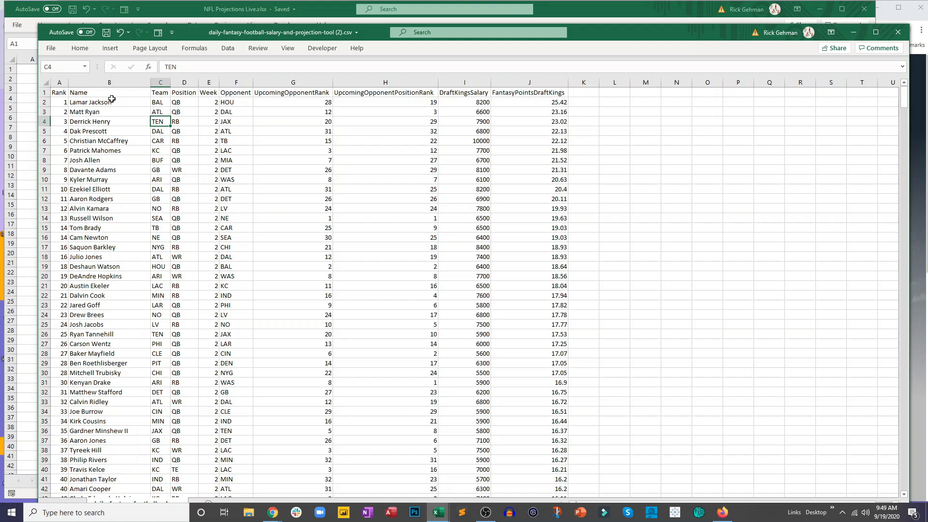
# - Copy the full salaries table A1:J771 from the CSV into cell A1 of Sheet1 in NFL Projections Live.xlsx
pyautogui.moveTo(56, 91); pyautogui.dragTo(507, 130)
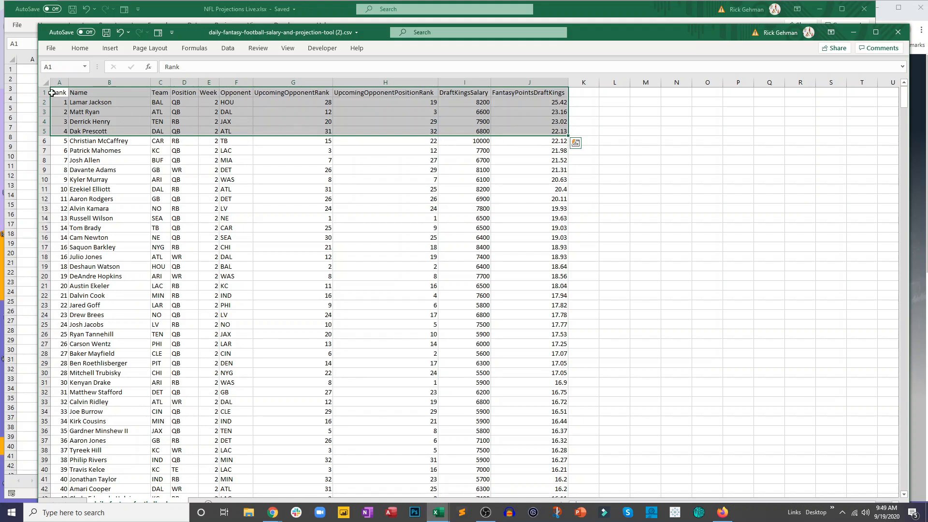
pyautogui.moveTo(60, 94); pyautogui.dragTo(535, 476)
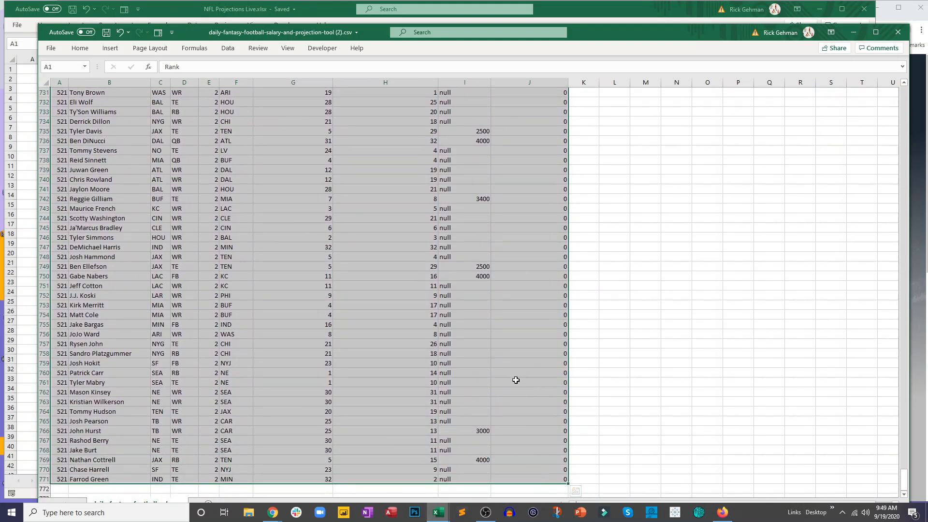
pyautogui.hotkey('ctrl', 'c')
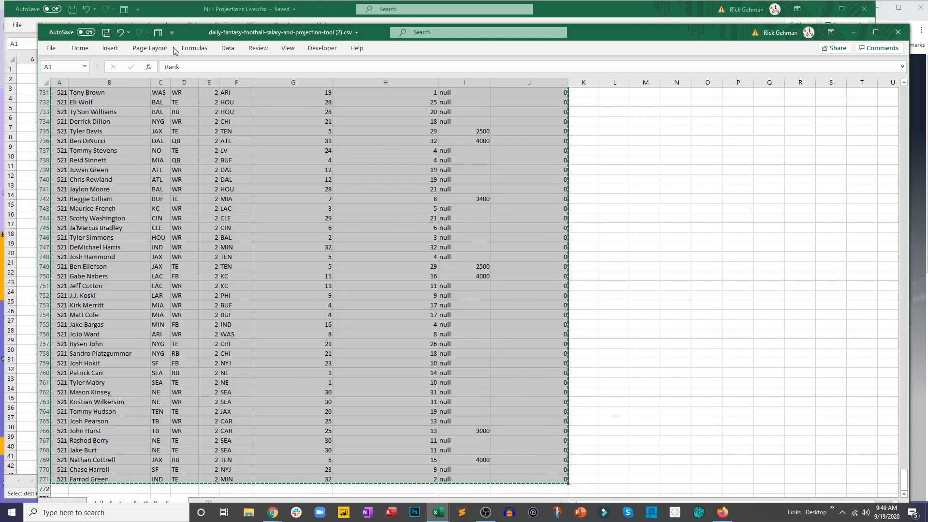
pyautogui.click(173, 13)
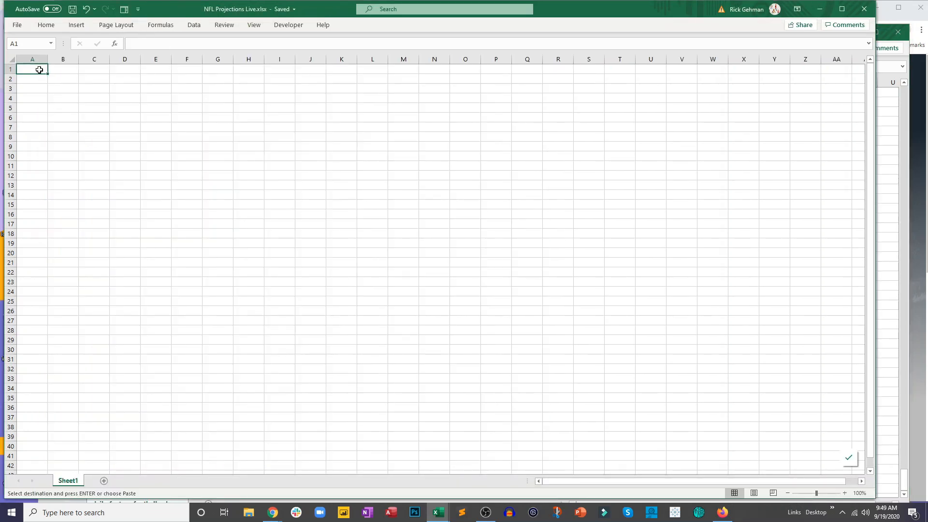
pyautogui.hotkey('ctrl', 'v')
pyautogui.click(102, 146)
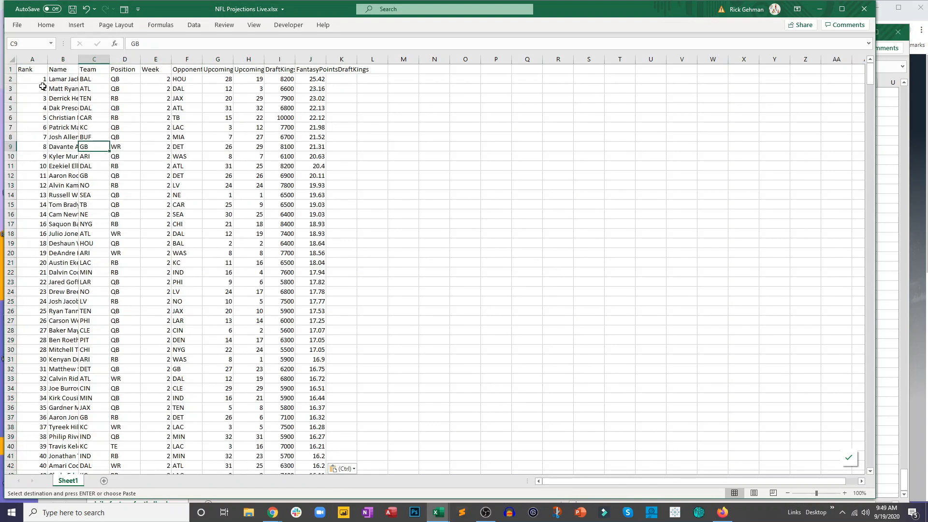
# - Autofit the columns and center all cells of the pasted salaries data, and save the workbook
pyautogui.click(13, 59)
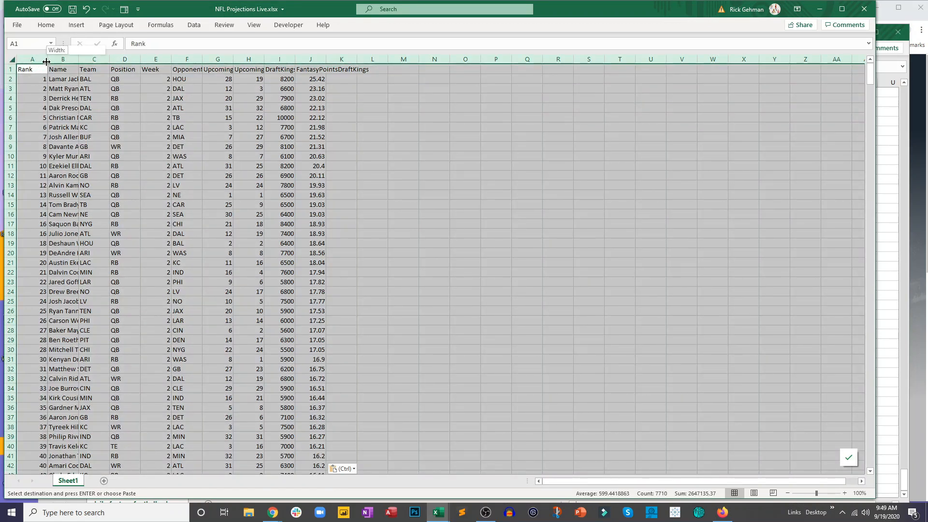
pyautogui.doubleClick(48, 59)
pyautogui.click(46, 24)
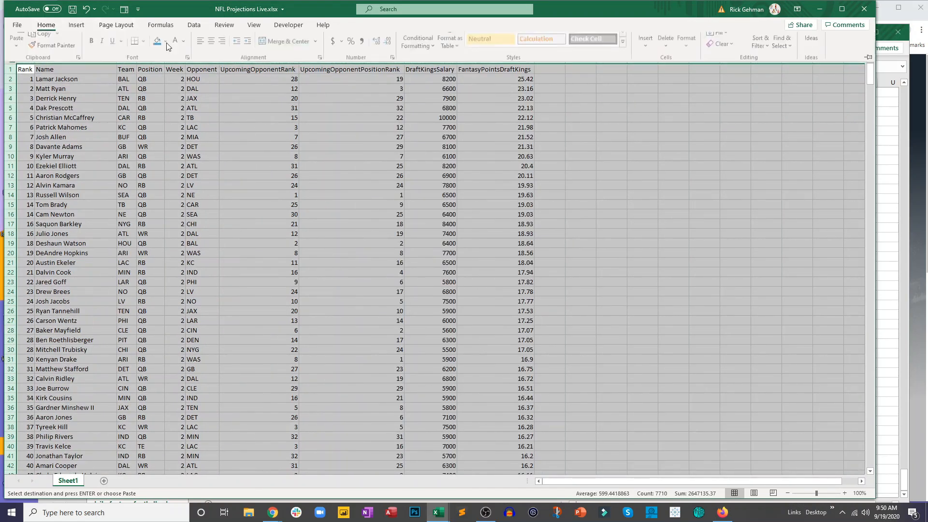
pyautogui.click(212, 58)
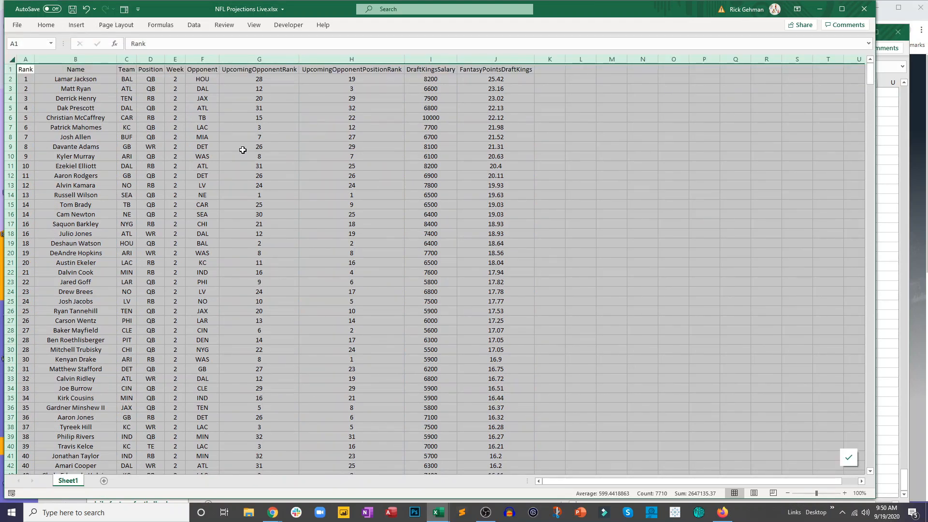
pyautogui.click(243, 150)
pyautogui.click(72, 8)
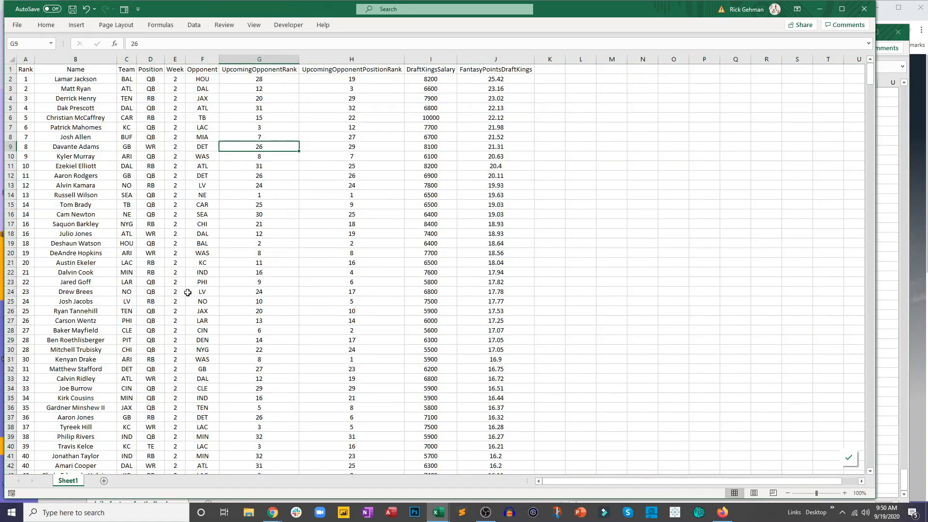
# - Rename Sheet1 as Salaries and give its sheet tab the gold theme color
pyautogui.doubleClick(67, 481)
pyautogui.write('Salaries')
pyautogui.press('Return')
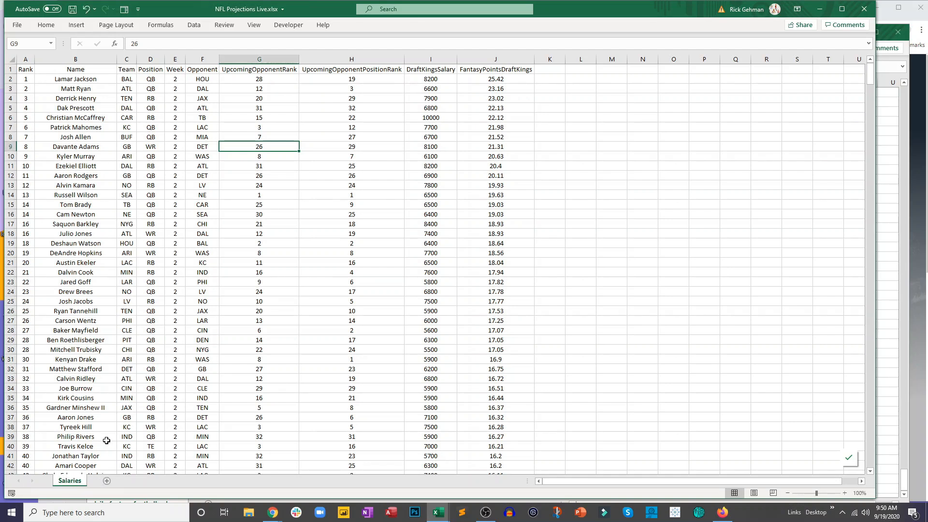
pyautogui.rightClick(66, 485)
pyautogui.moveTo(131, 432)
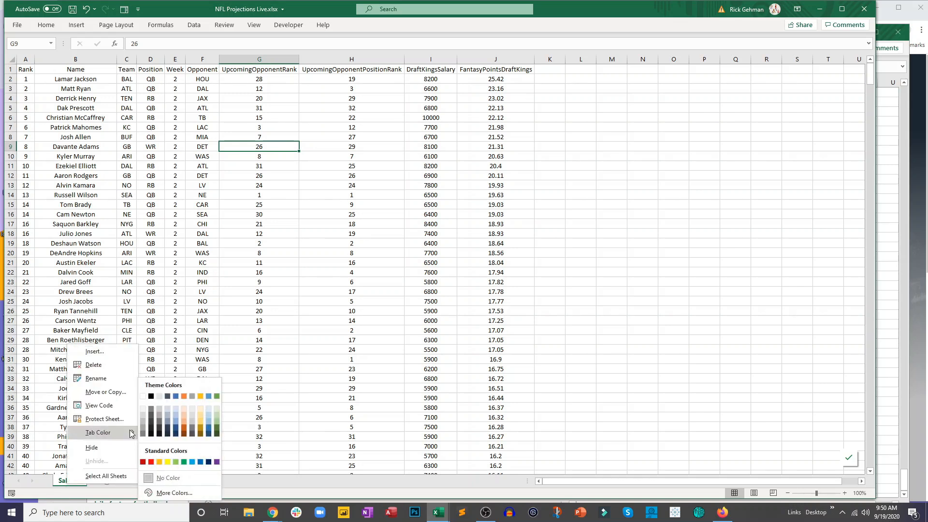
pyautogui.click(201, 396)
pyautogui.click(221, 389)
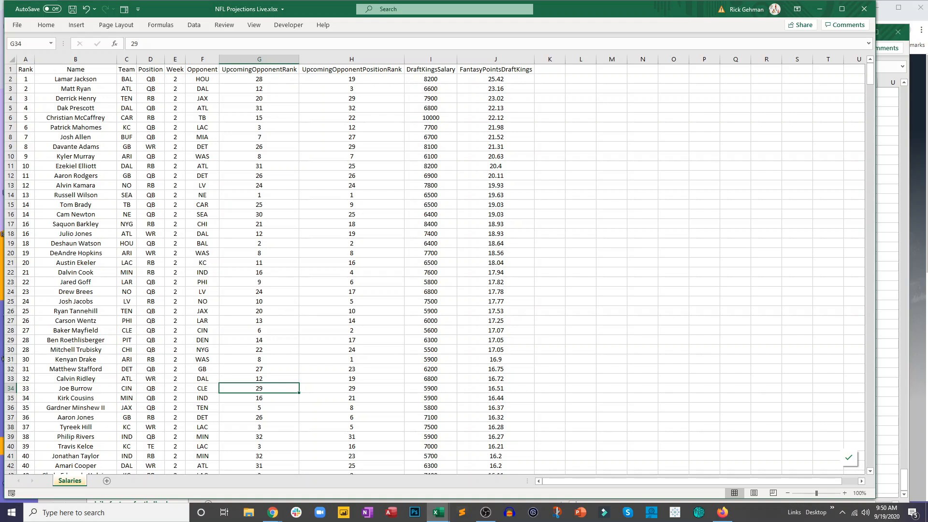
# - Close the downloaded salaries CSV workbook and switch back to the FantasyData salaries page in Chrome
pyautogui.click(883, 144)
pyautogui.click(707, 131)
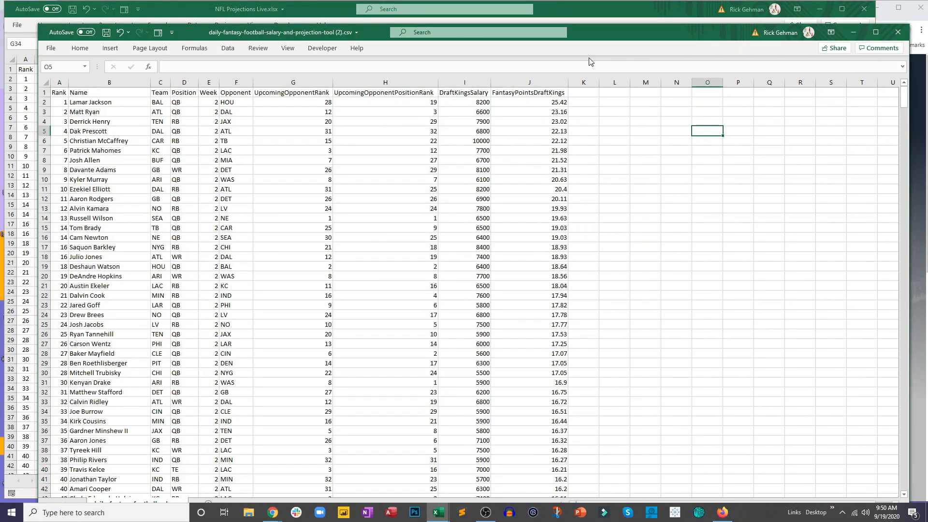
pyautogui.click(902, 34)
pyautogui.click(464, 271)
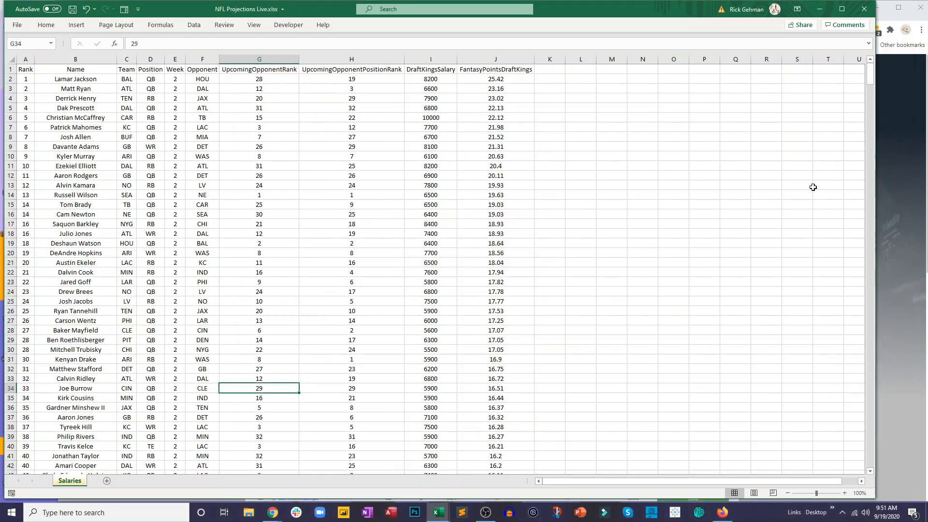
pyautogui.click(886, 167)
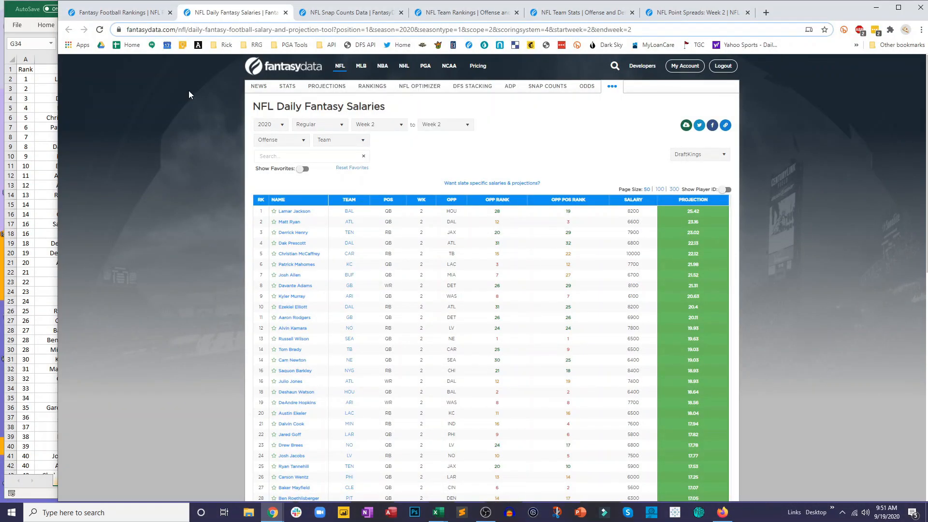
# - Copy the FantasyData salaries page URL and enter Link in cell M1 of the Salaries sheet in Excel
pyautogui.click(273, 31)
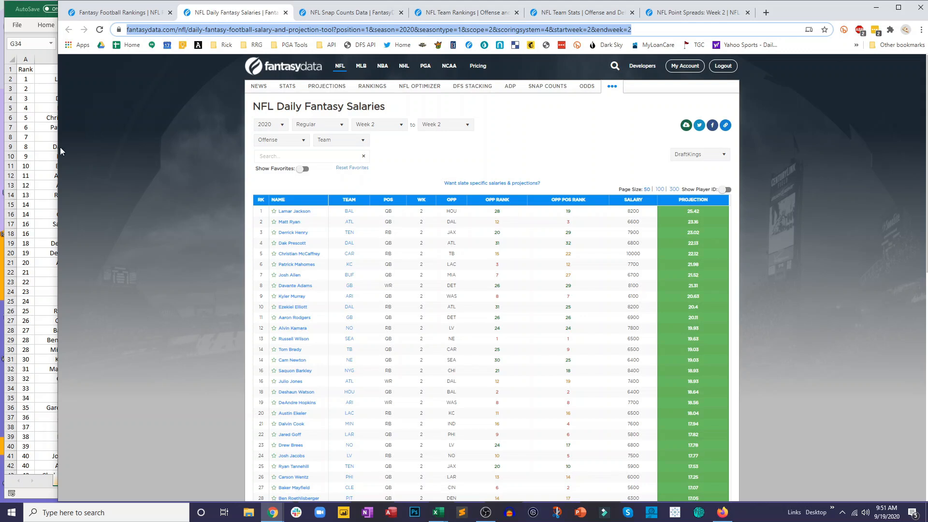
pyautogui.click(45, 153)
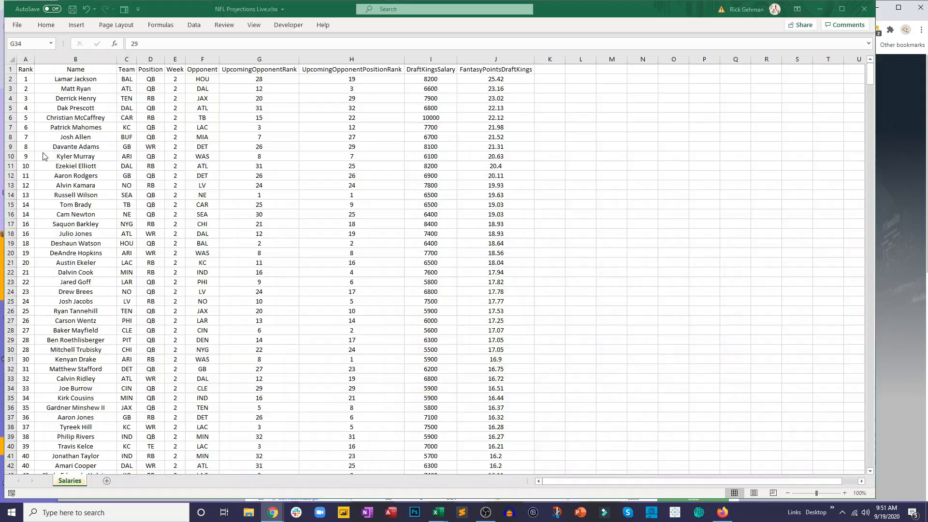
pyautogui.click(617, 73)
pyautogui.write('Link')
pyautogui.click(617, 74)
# - Hyperlink cell M1 of the Salaries sheet to the copied salaries page URL
pyautogui.rightClick(612, 71)
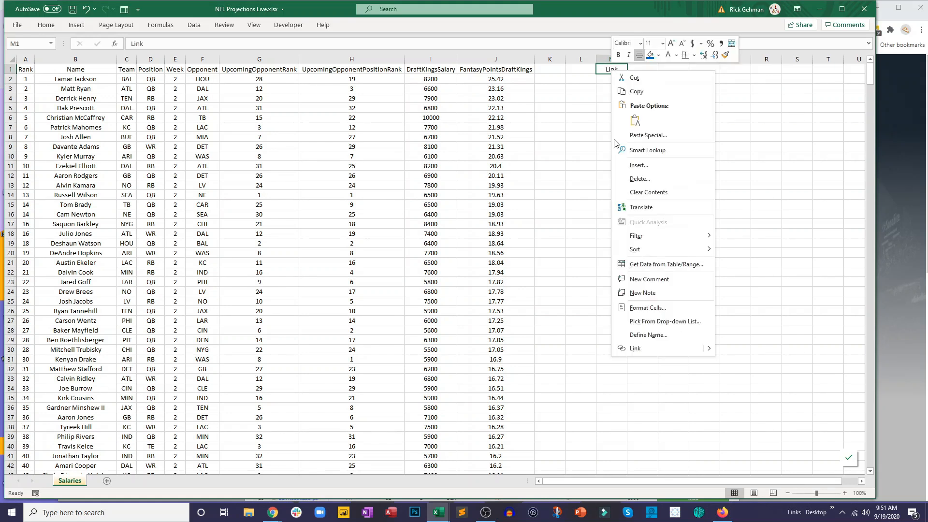
pyautogui.click(640, 350)
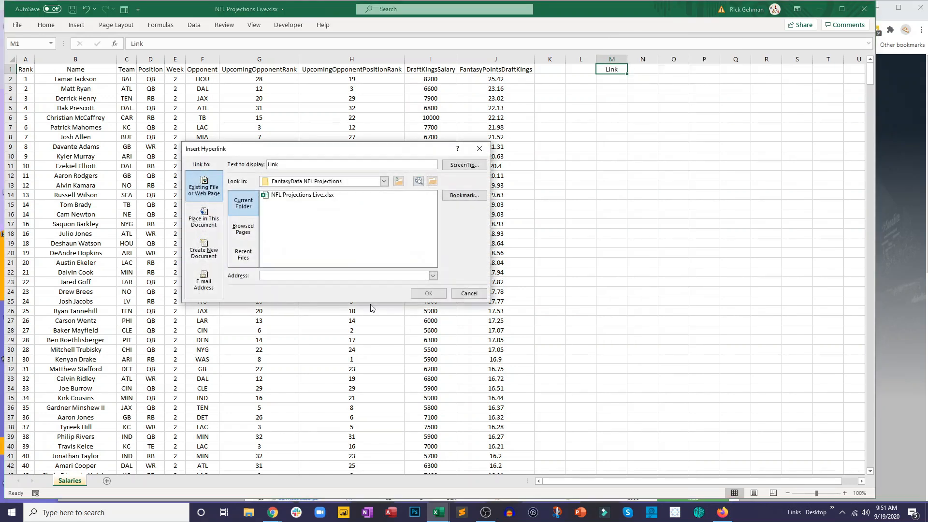
pyautogui.hotkey('ctrl', 'v')
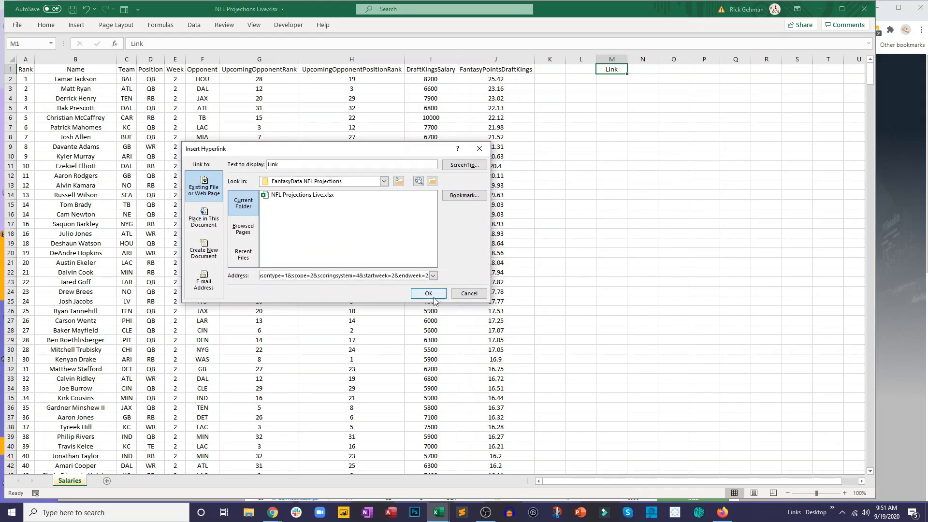
pyautogui.click(433, 294)
pyautogui.click(601, 177)
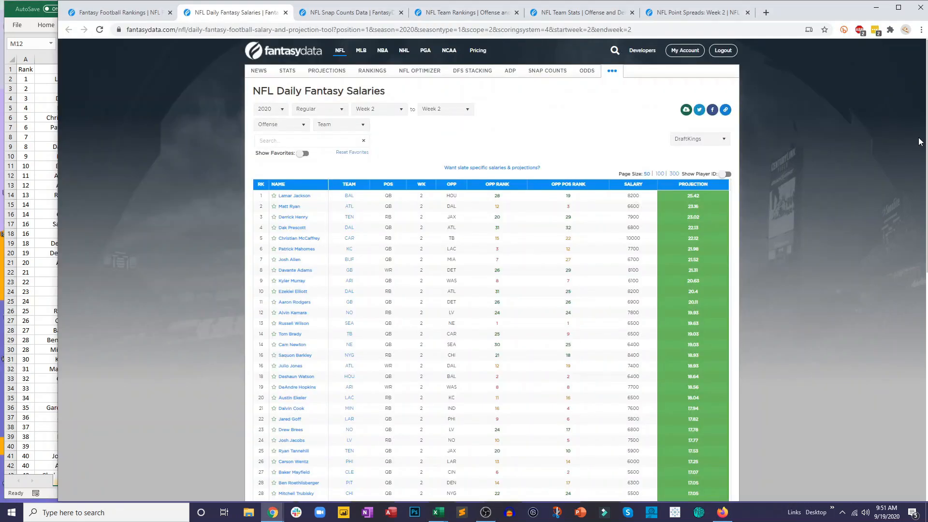
# - Switch to Chrome and show the FantasyData NFL Snap Counts Data page
pyautogui.click(920, 142)
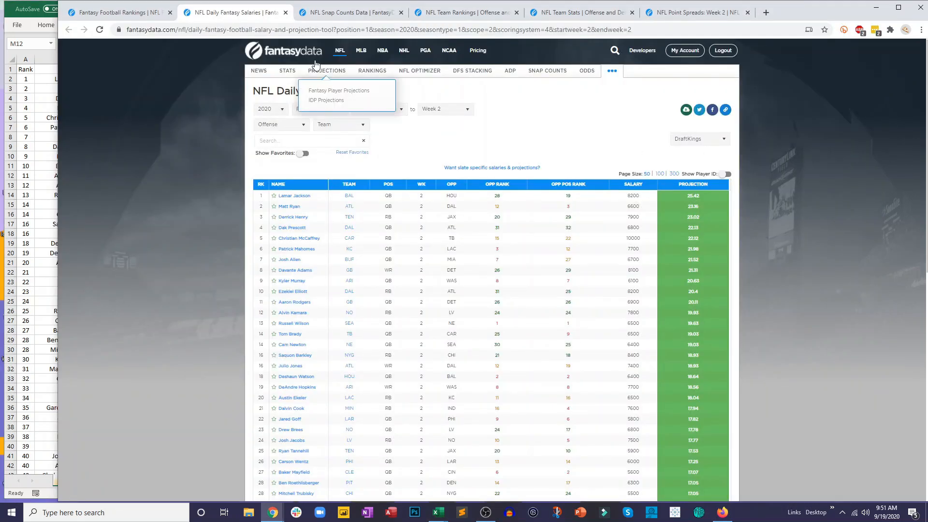
pyautogui.click(326, 14)
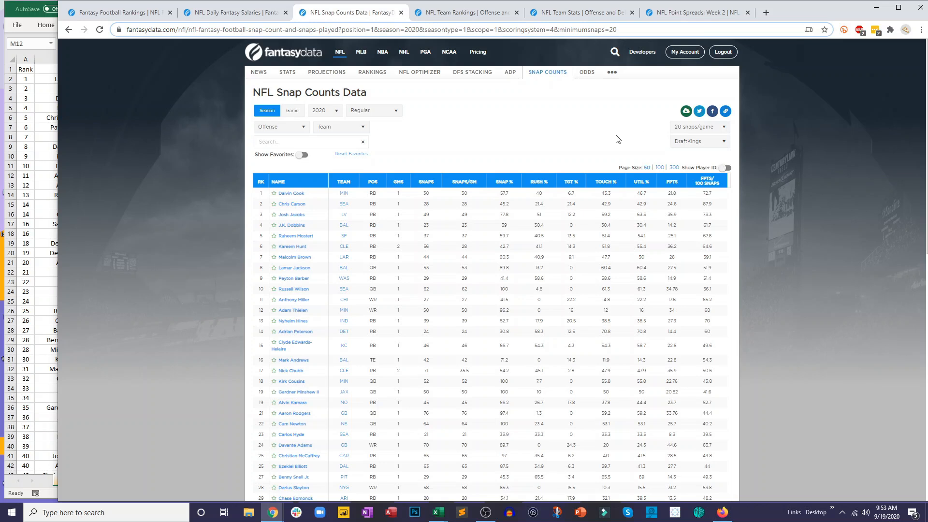
# - Try the snap counts with a minimum of 5 snaps/game and restore 20 snaps/game with the Offense position filter
pyautogui.click(699, 128)
pyautogui.click(694, 165)
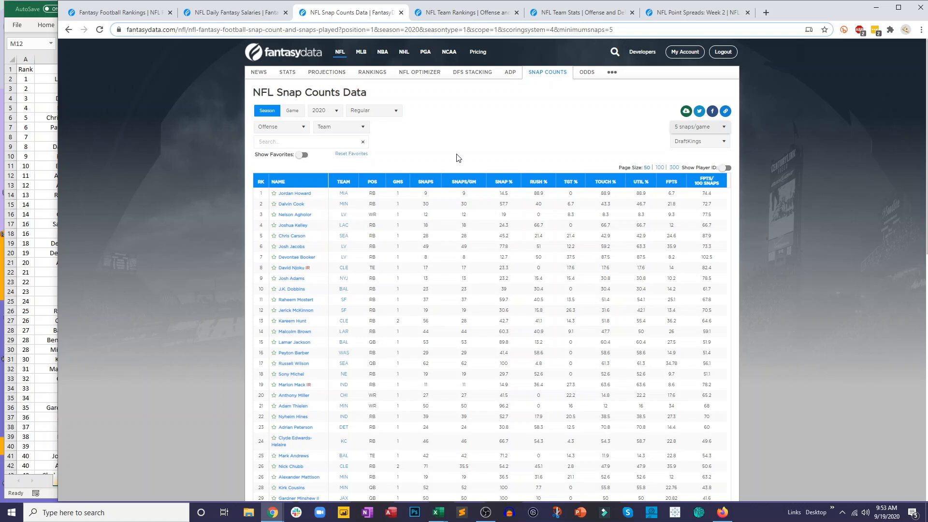
pyautogui.click(681, 130)
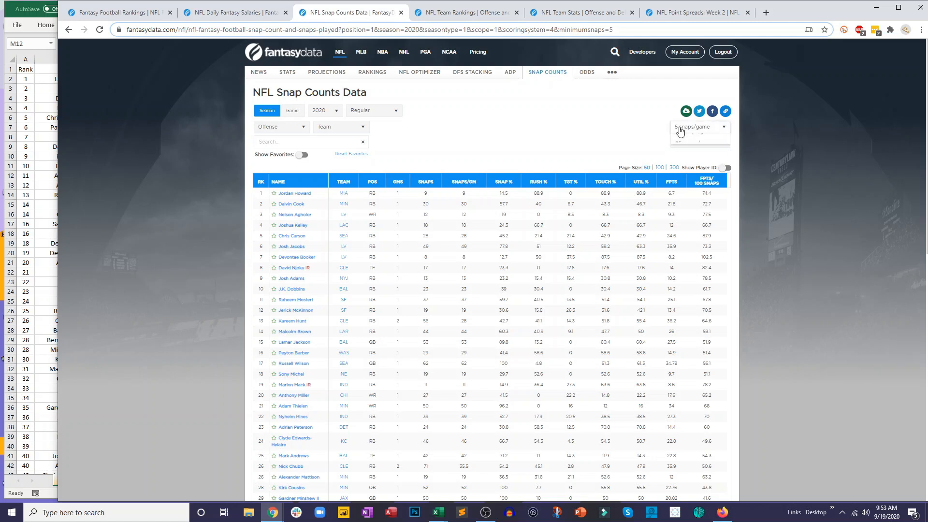
pyautogui.click(687, 201)
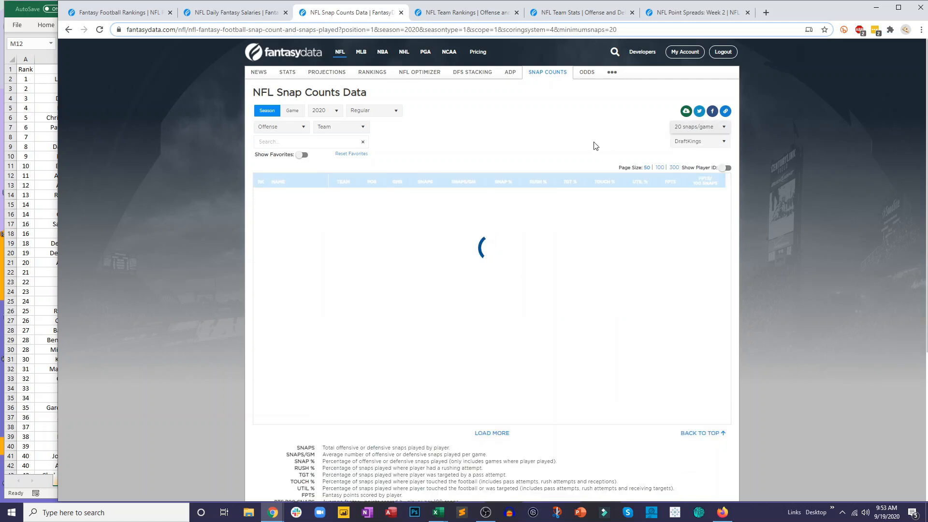
pyautogui.click(282, 127)
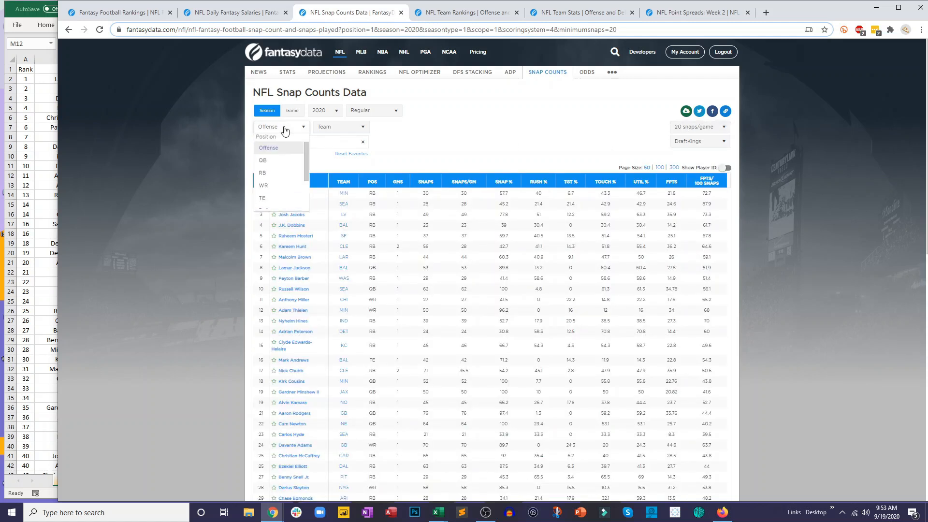
pyautogui.click(269, 152)
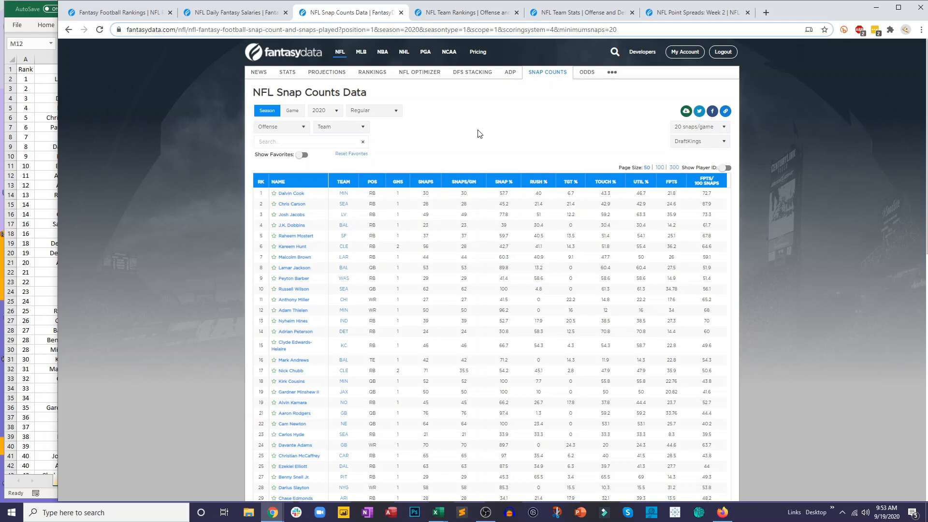
# - Download the 2020 offense snap counts as a CSV file and open it in Excel
pyautogui.click(686, 111)
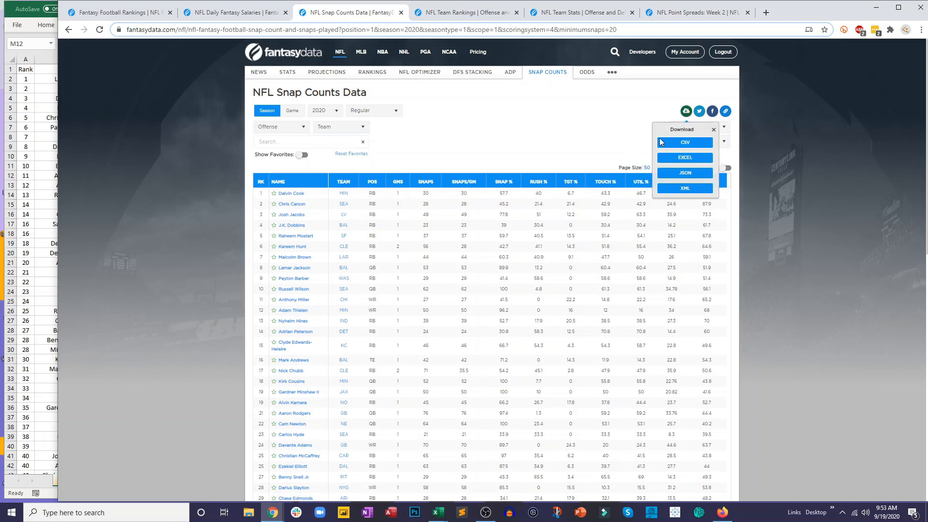
pyautogui.click(662, 146)
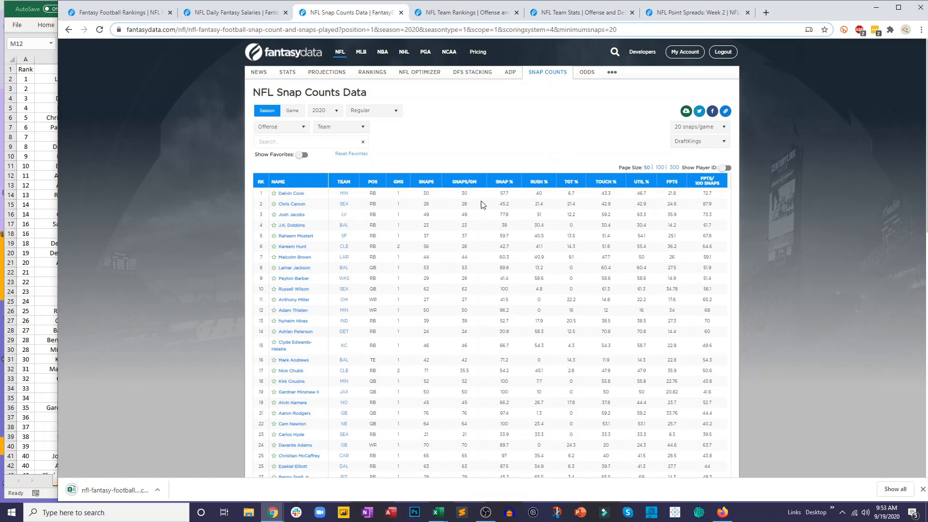
pyautogui.click(112, 491)
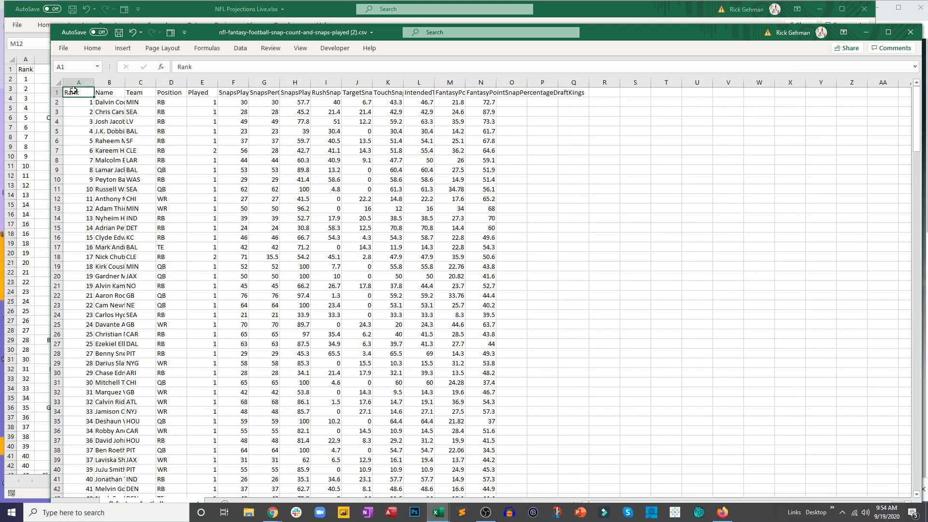
# - Copy the full snap counts table in columns A:N into a new sheet named Snap Counts in NFL Projections Live.xlsx
pyautogui.moveTo(77, 79); pyautogui.dragTo(477, 102)
pyautogui.hotkey('ctrl', 'c')
pyautogui.click(179, 6)
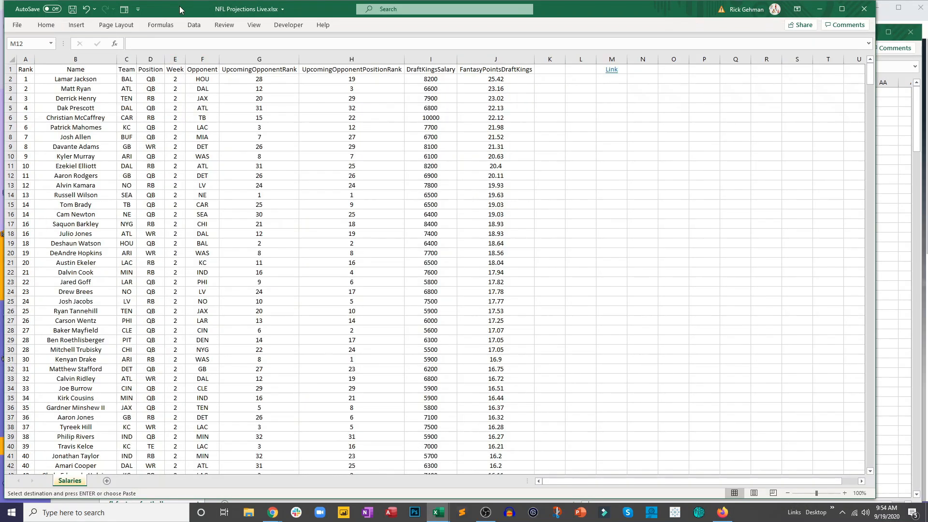
pyautogui.click(107, 480)
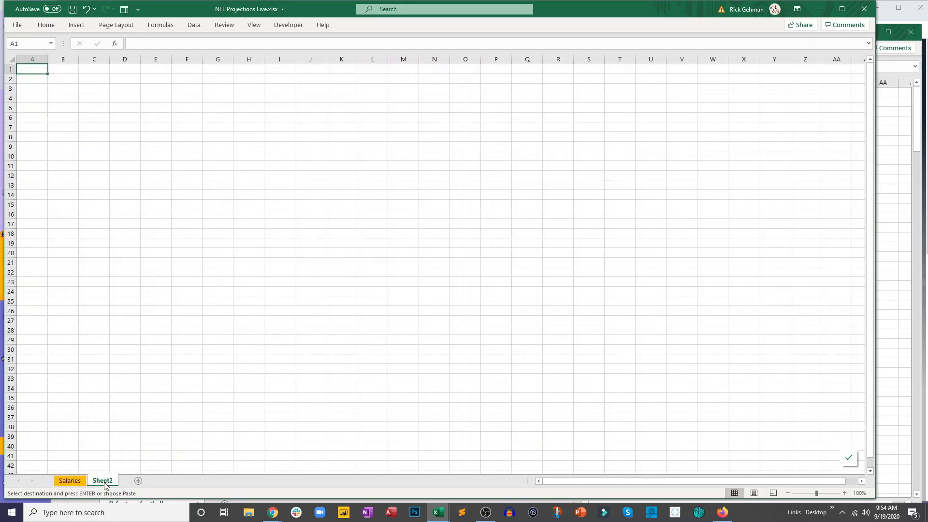
pyautogui.write('Sn')
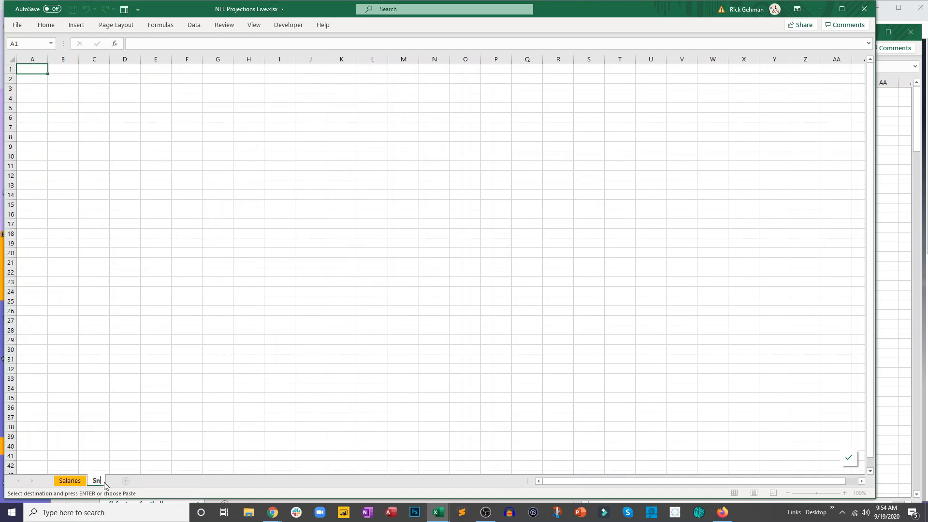
pyautogui.write('ap Counts')
pyautogui.press('Return')
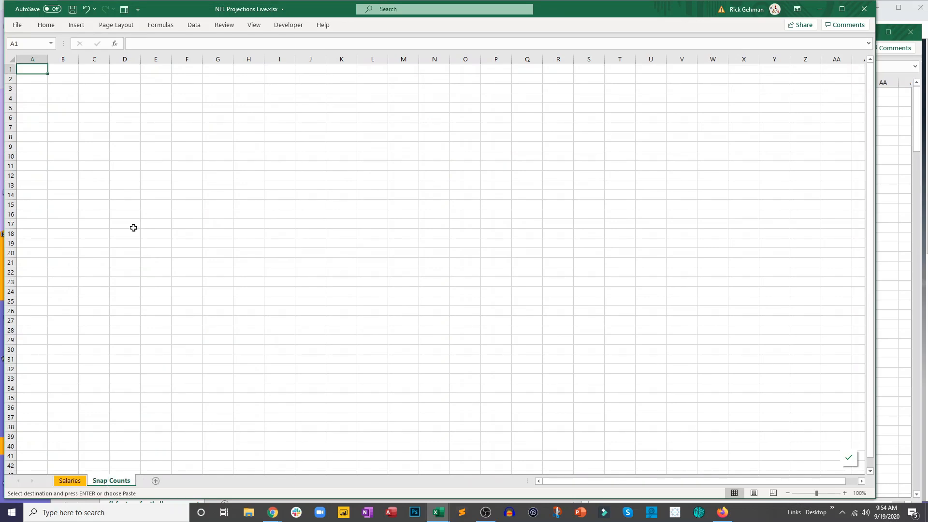
pyautogui.hotkey('ctrl', 'v')
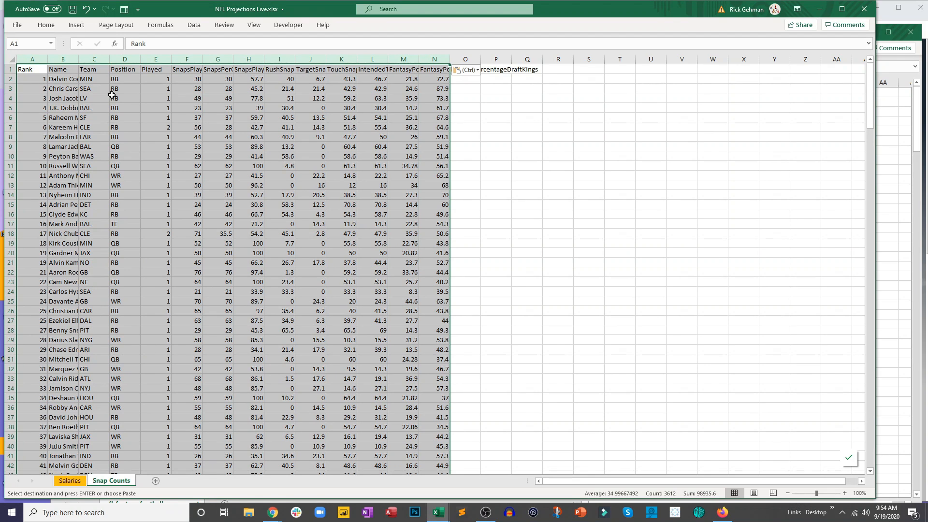
# - Autofit the columns and center all the pasted data on the Snap Counts sheet
pyautogui.doubleClick(110, 59)
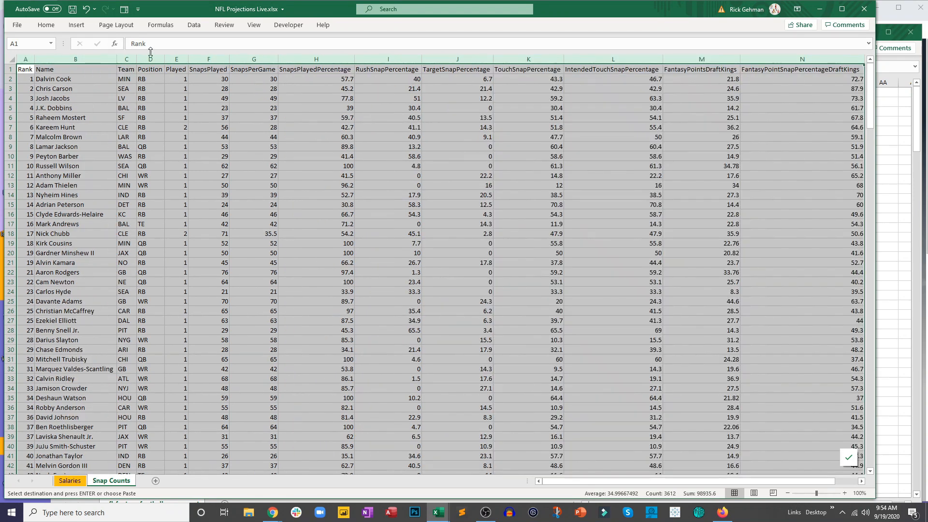
pyautogui.click(46, 25)
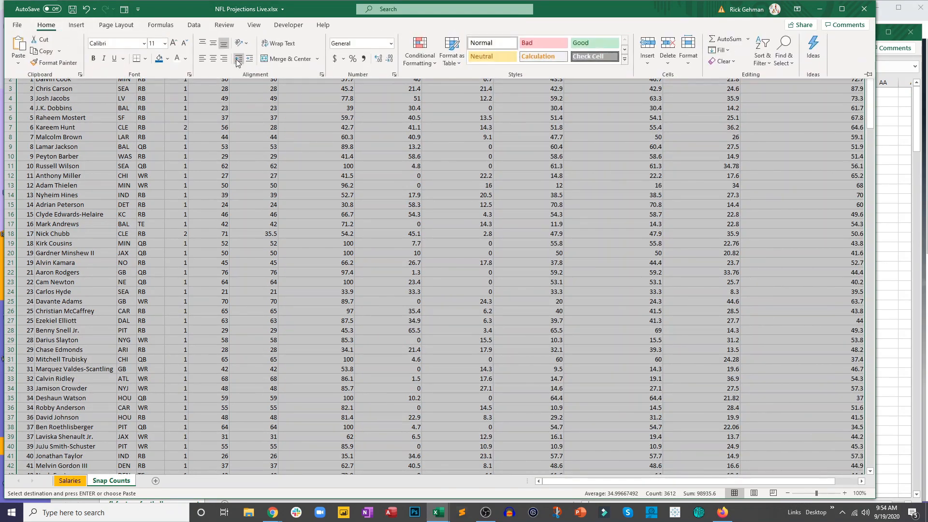
pyautogui.click(213, 58)
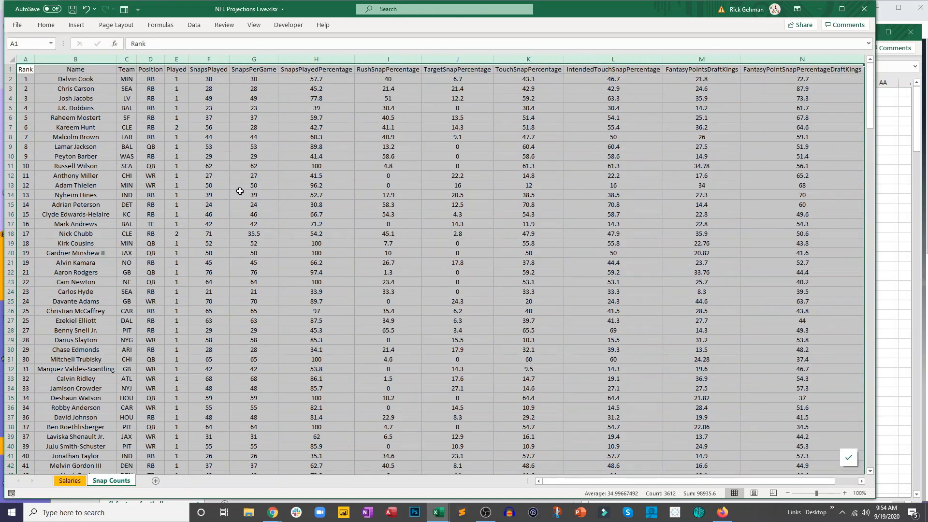
pyautogui.click(244, 193)
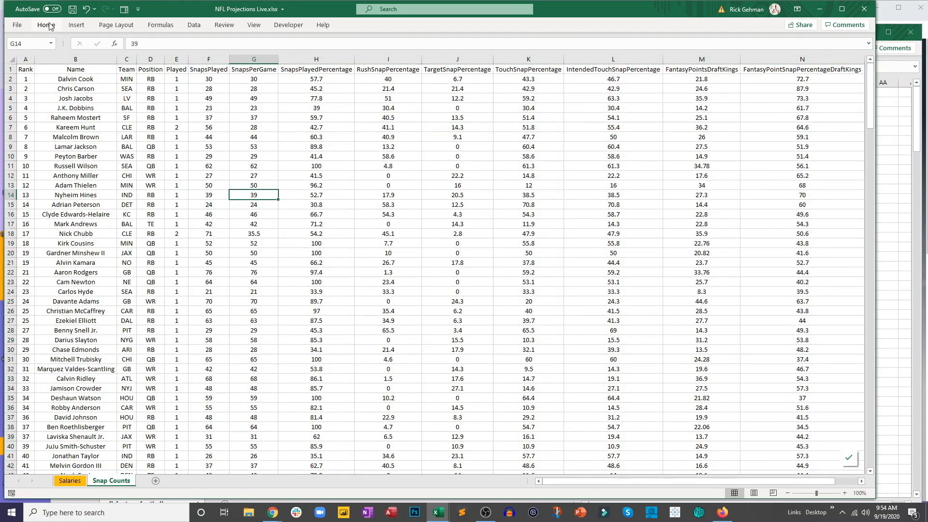
# - Switch to the FantasyData NFL Team Stats page in Chrome and set the team stats to Defense
pyautogui.hotkey('alt', 'Tab')
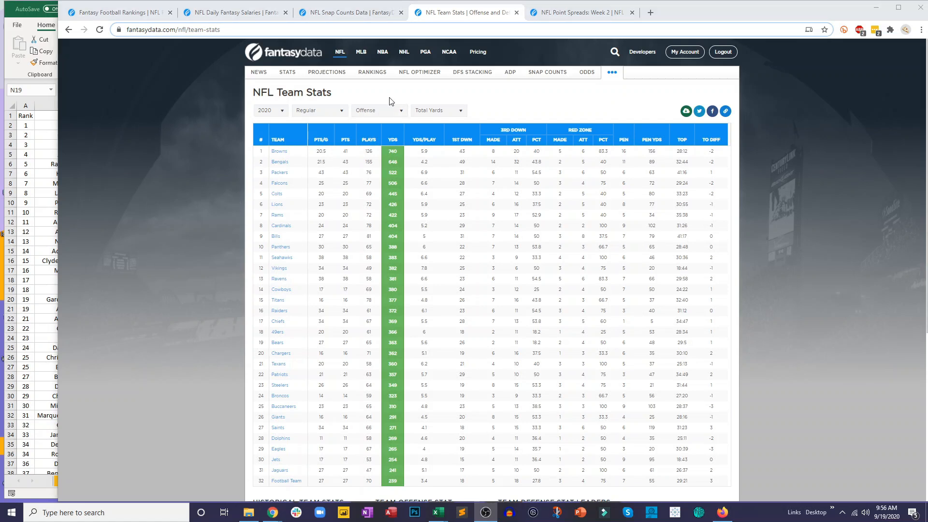
pyautogui.click(378, 113)
pyautogui.click(366, 138)
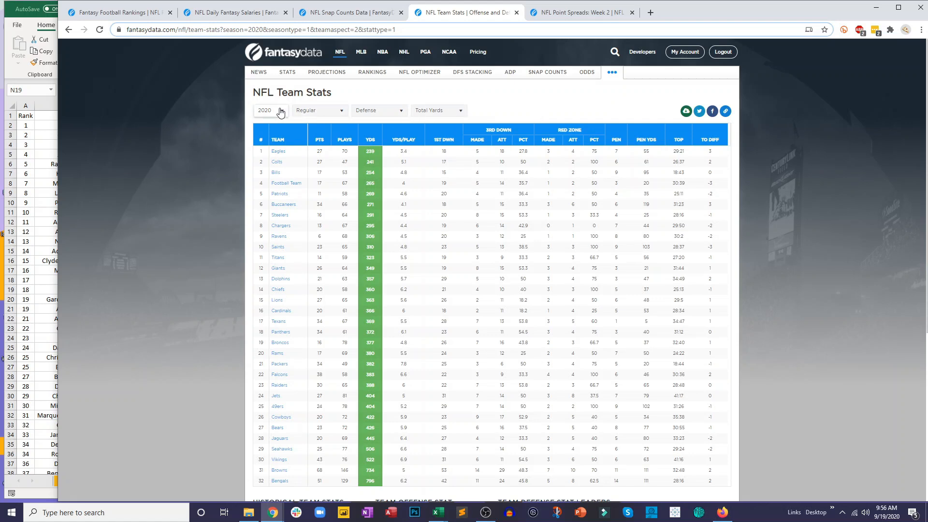
# - Download the 2020 defensive team stats as a CSV file and open it in Excel
pyautogui.click(686, 111)
pyautogui.click(684, 153)
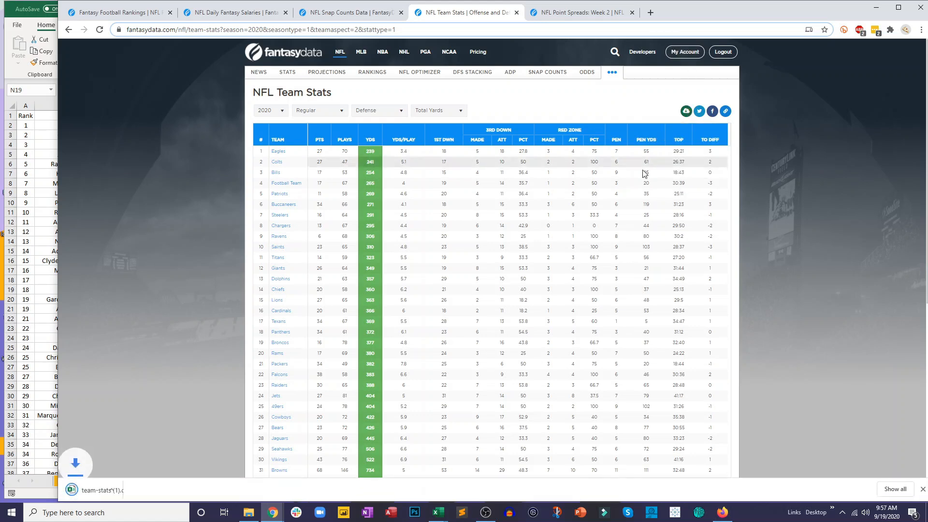
pyautogui.click(121, 488)
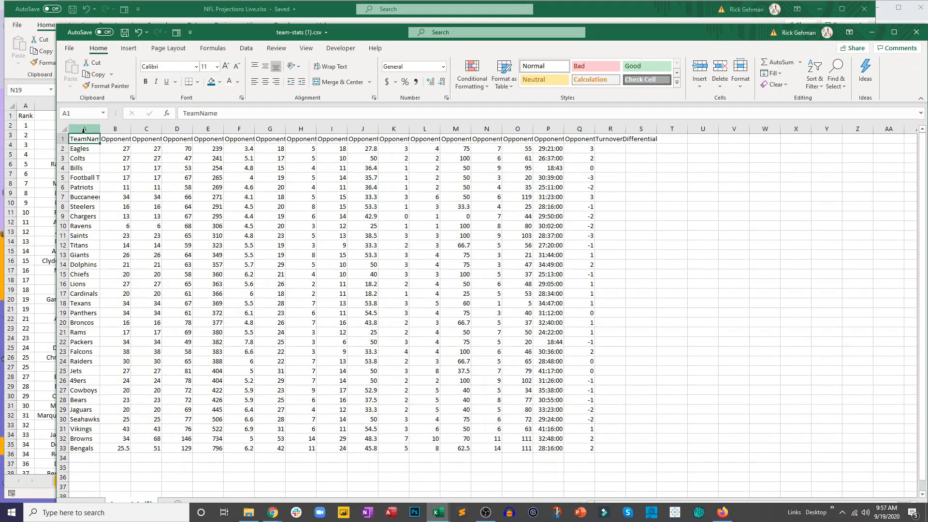
# - Copy the team stats table A1:Q33 and add a sheet named Team Stats D to NFL Projections Live.xlsx
pyautogui.moveTo(84, 139); pyautogui.dragTo(574, 445)
pyautogui.hotkey('ctrl', 'c')
pyautogui.click(35, 444)
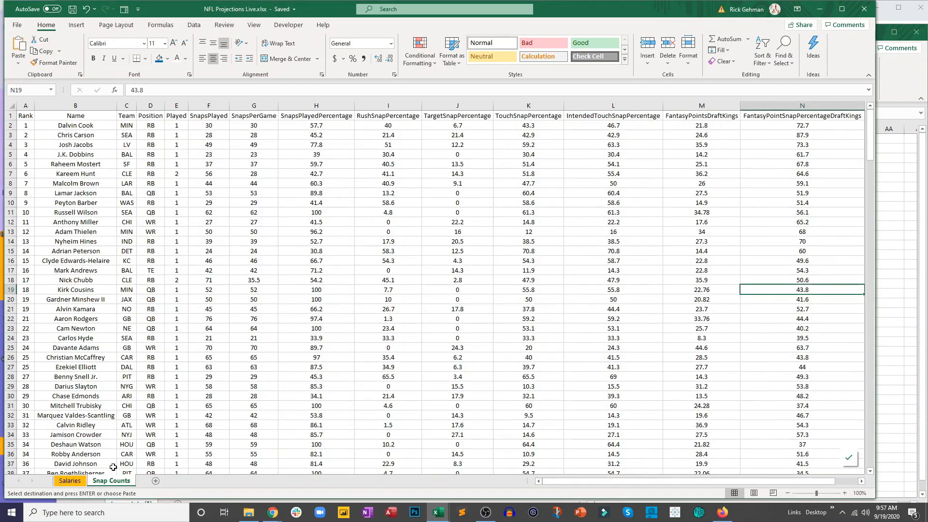
pyautogui.click(155, 480)
pyautogui.write('Team Stats')
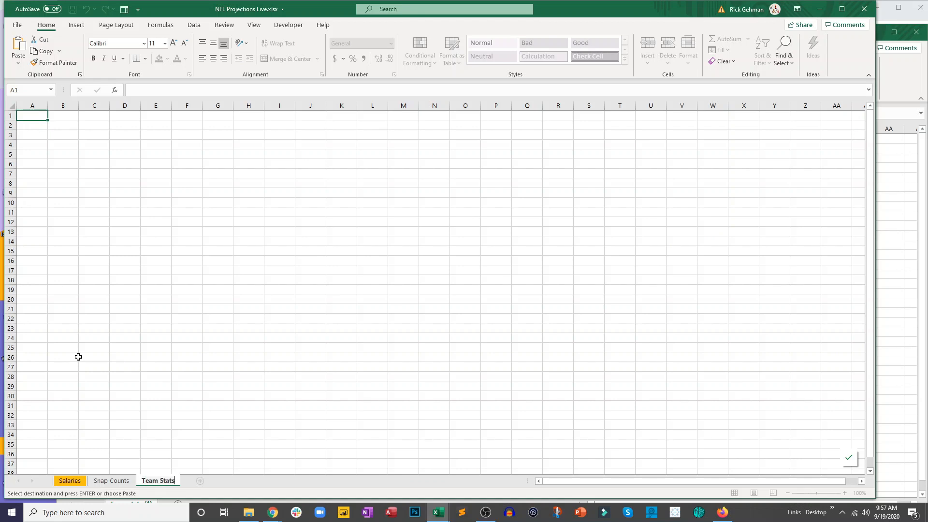
pyautogui.write(' D')
pyautogui.press('Return')
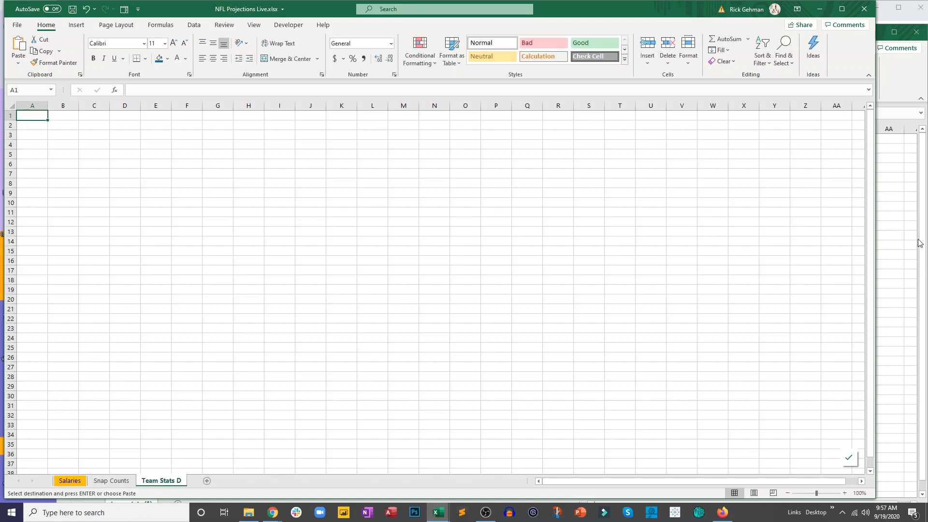
# - Close the team-stats (1).csv workbook without keeping its copied data on the clipboard
pyautogui.click(900, 66)
pyautogui.hotkey('ctrl', 'a')
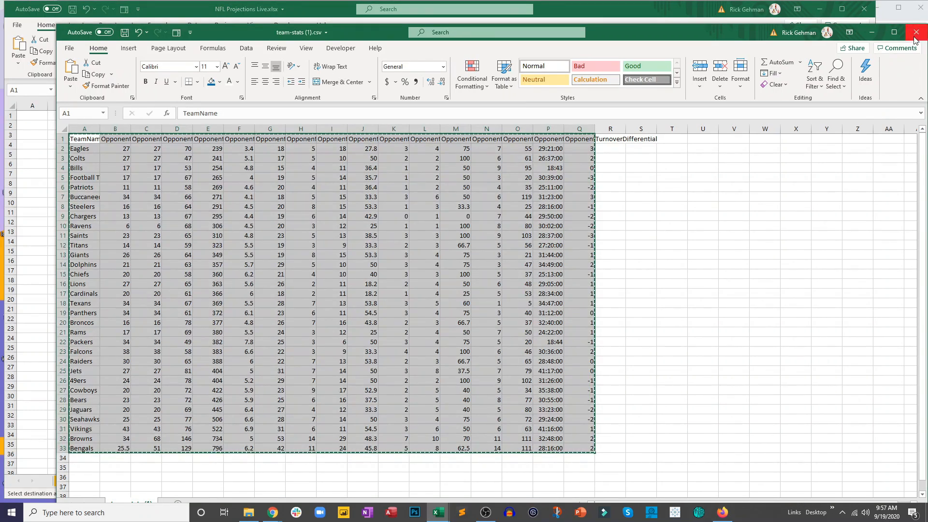
pyautogui.hotkey('ctrl', 'c')
pyautogui.hotkey('ctrl', 'w')
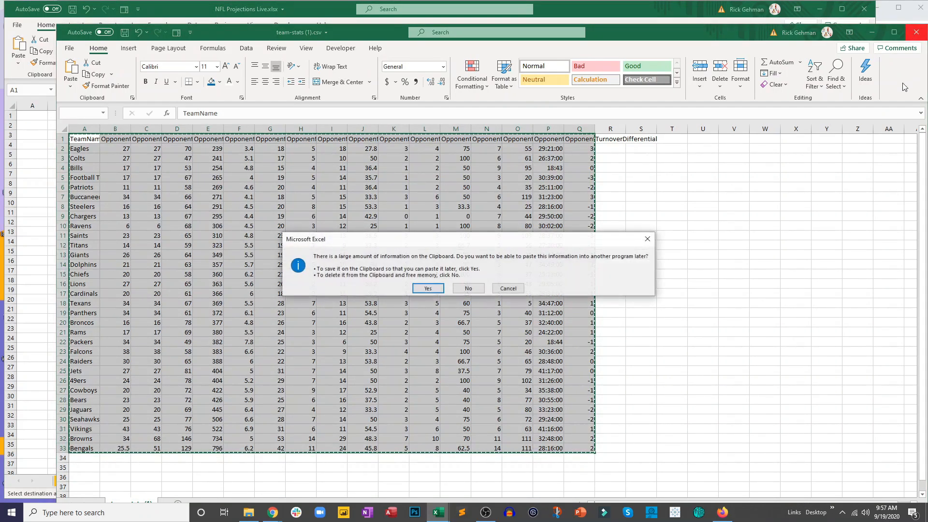
pyautogui.click(468, 289)
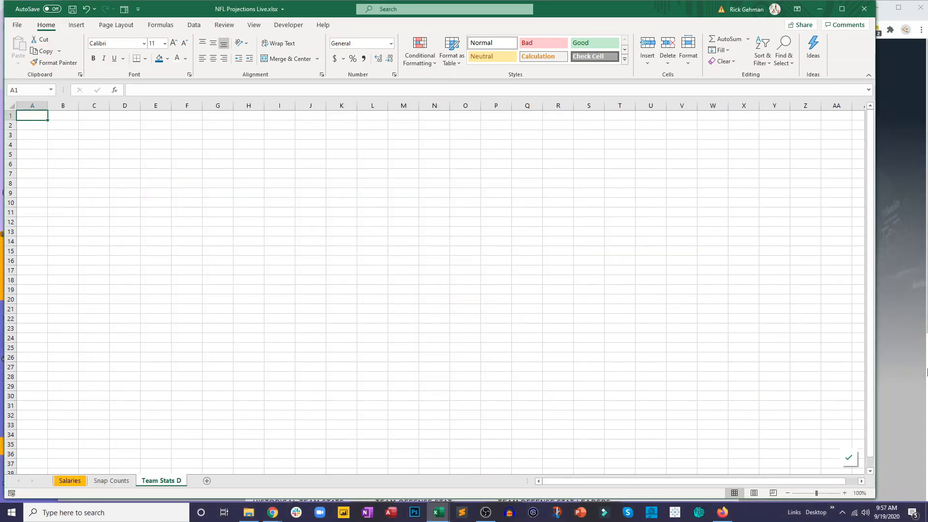
pyautogui.click(896, 248)
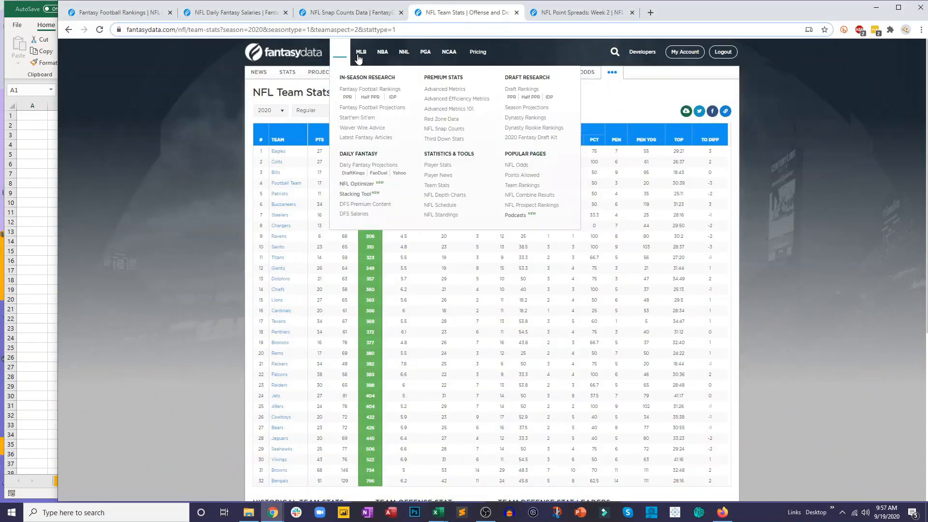
pyautogui.click(394, 29)
pyautogui.click(22, 311)
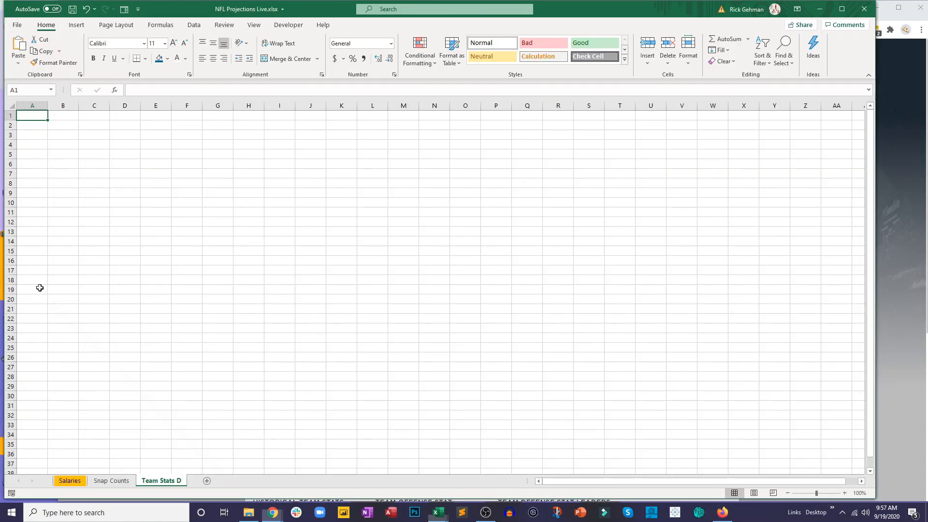
pyautogui.scroll(-3, 227, 282)
pyautogui.scroll(3, 226, 282)
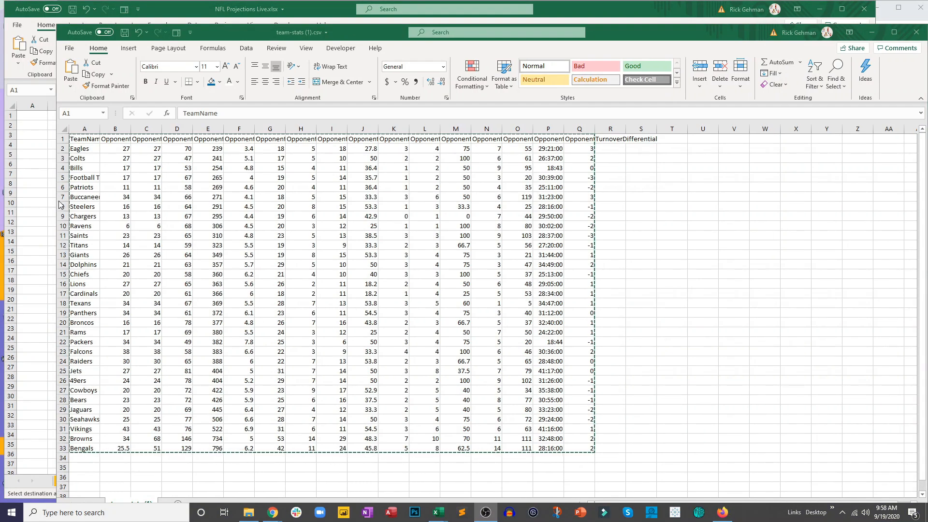
# - Paste the copied team stats table into the Team Stats D sheet starting at A1
pyautogui.click(53, 146)
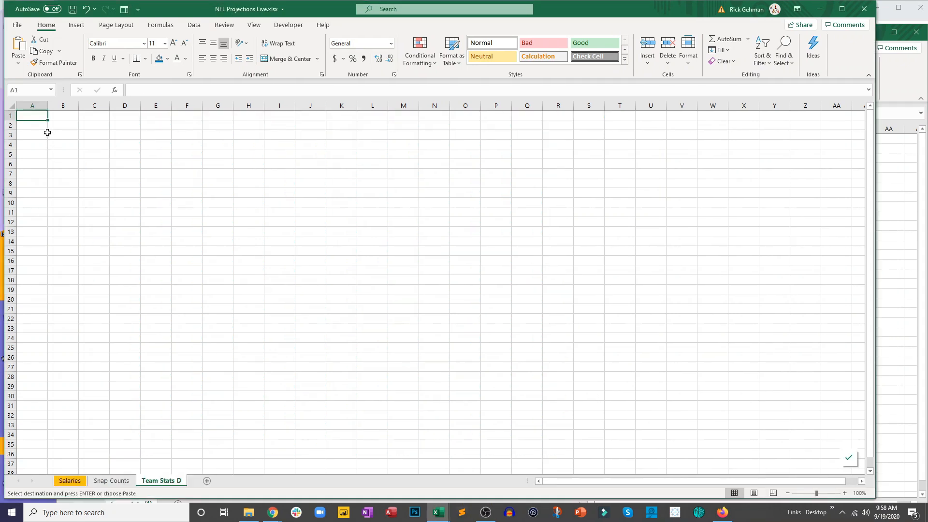
pyautogui.hotkey('ctrl', 'v')
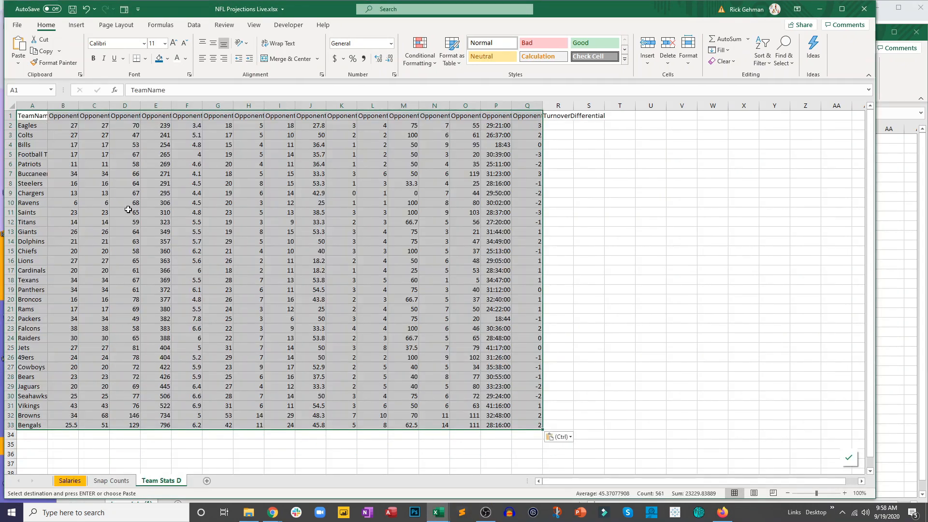
pyautogui.click(286, 444)
pyautogui.click(636, 116)
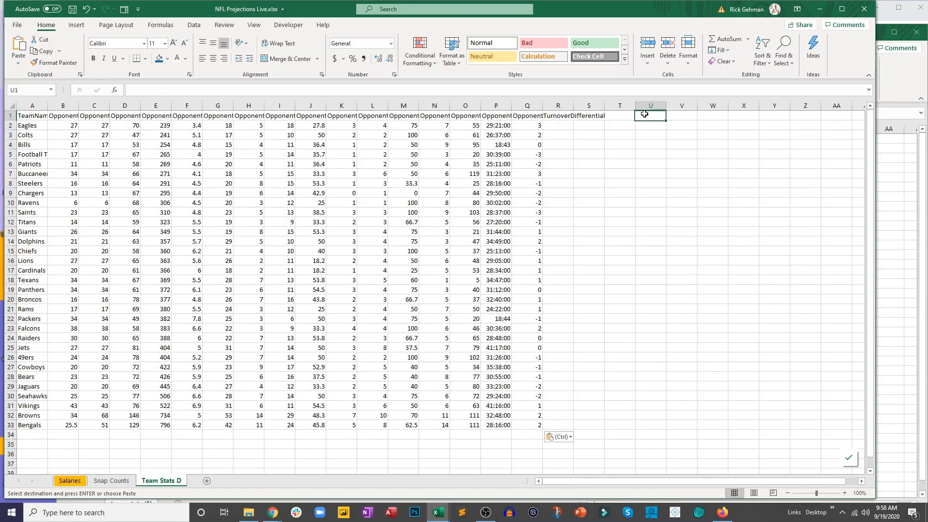
# - Autofit all columns of the Team Stats D sheet and center every cell horizontally
pyautogui.click(11, 104)
pyautogui.doubleClick(48, 106)
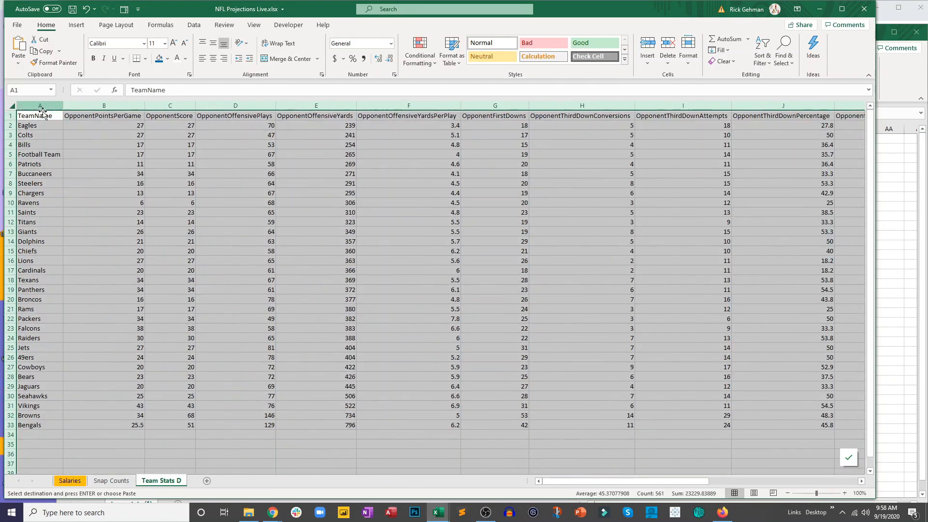
pyautogui.click(213, 58)
pyautogui.click(298, 386)
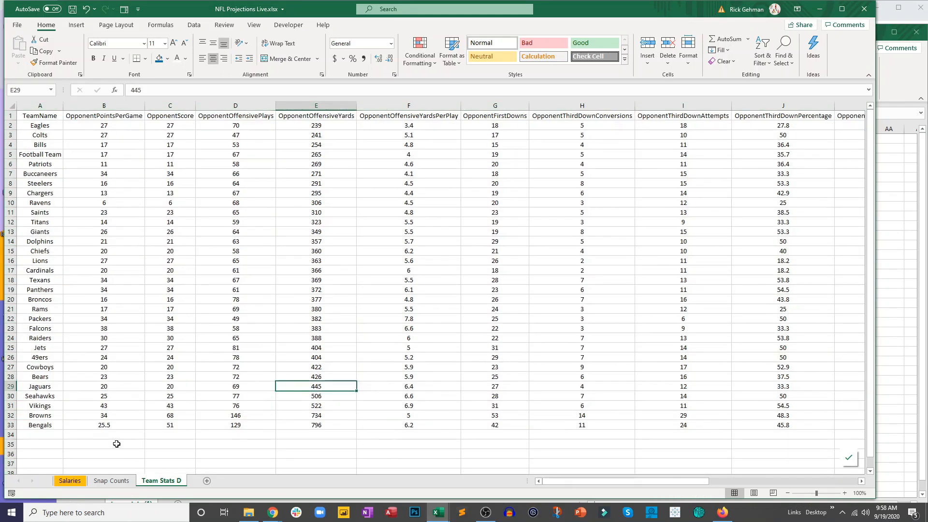
# - Enter the text Link in cell A37, below the team stats table
pyautogui.scroll(-1, 34, 455)
pyautogui.click(40, 438)
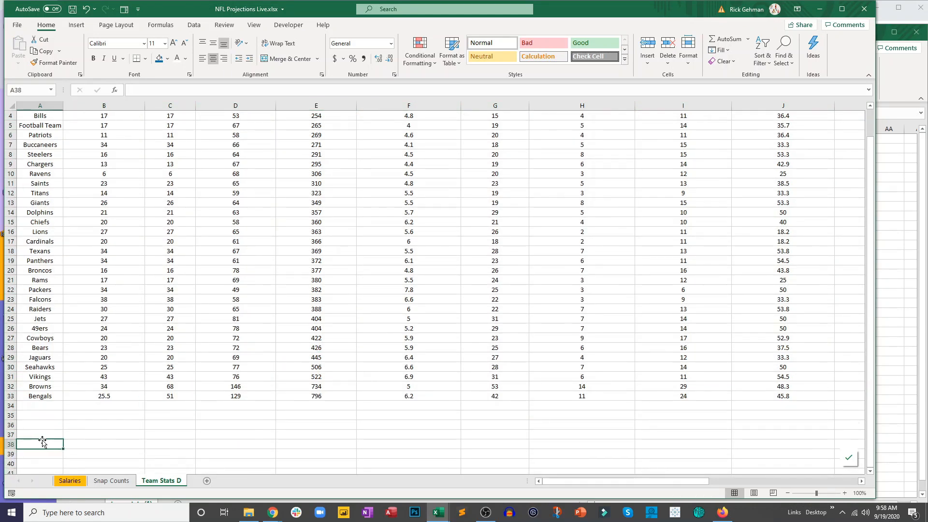
pyautogui.write('Link')
pyautogui.press('Return')
pyautogui.scroll(1, 65, 356)
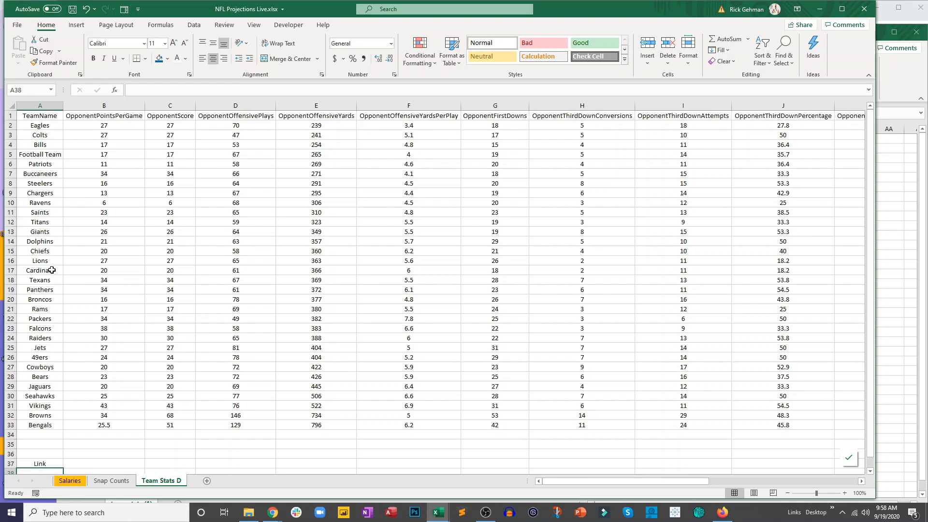
# - Close the team-stats (1).csv workbook
pyautogui.click(919, 72)
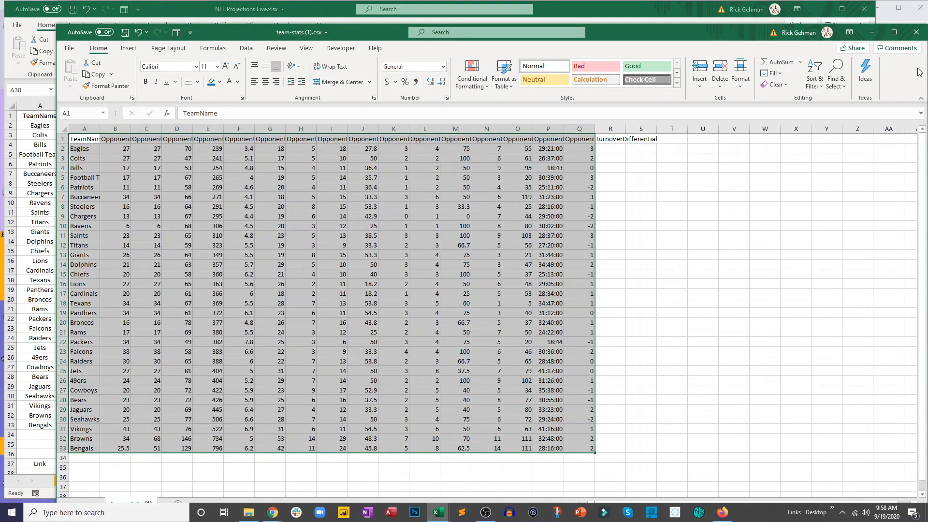
pyautogui.click(916, 32)
# - Copy the address of the FantasyData defensive team stats page in Chrome and add it as a hyperlink to the Link text in A37
pyautogui.scroll(-6, 868, 111)
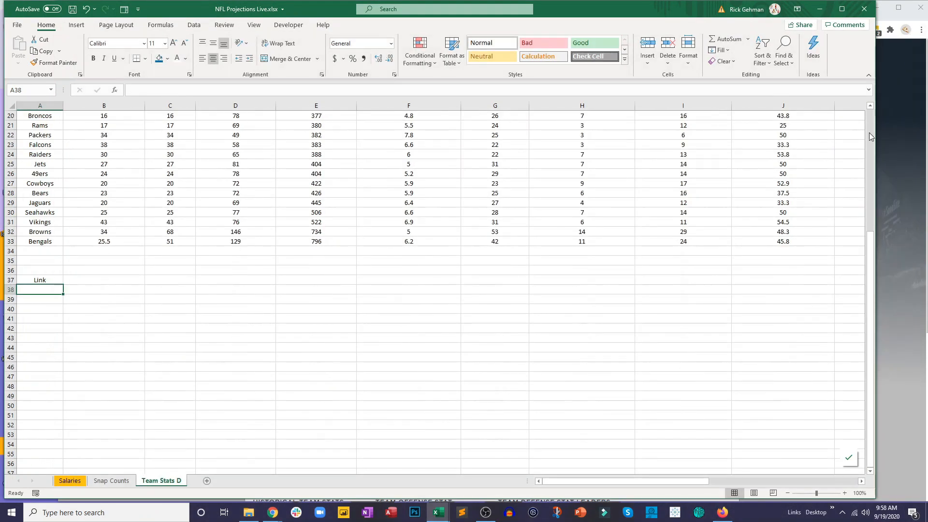
pyautogui.click(890, 125)
pyautogui.click(449, 29)
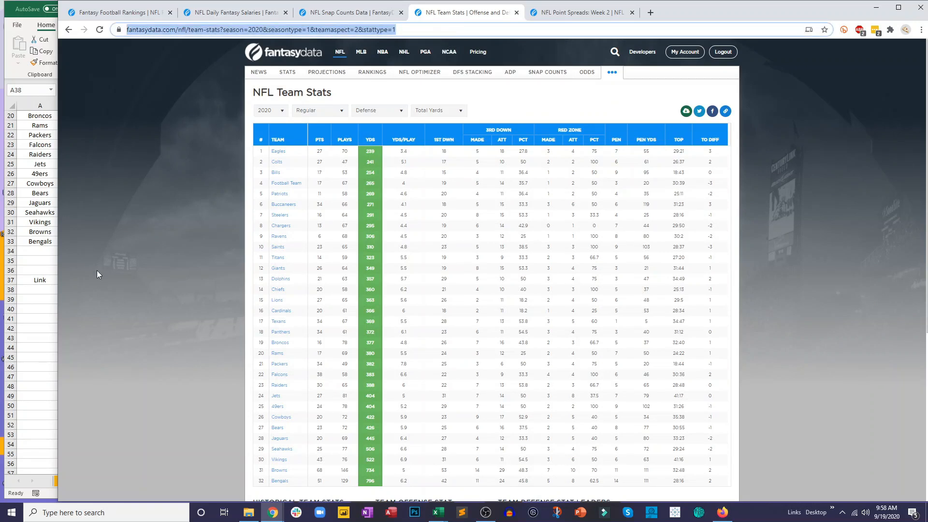
pyautogui.click(28, 292)
pyautogui.click(34, 280)
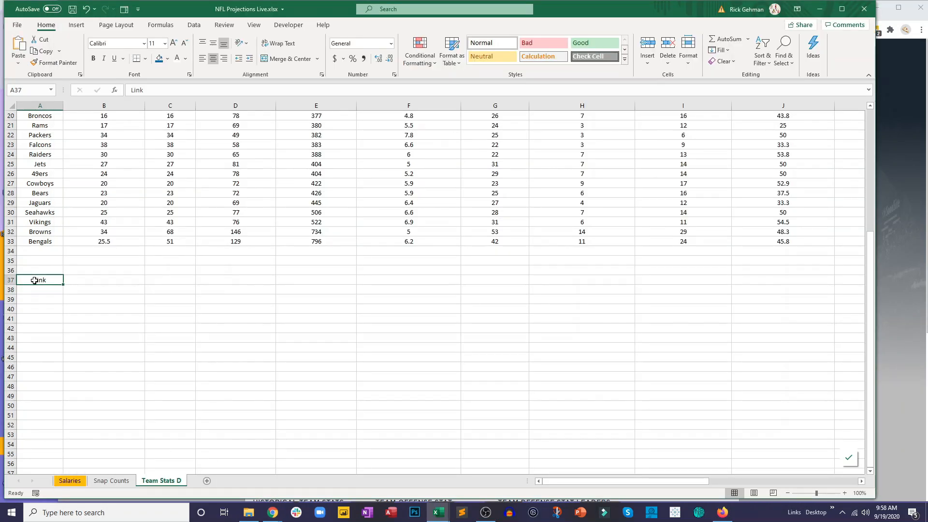
pyautogui.rightClick(35, 280)
pyautogui.click(94, 491)
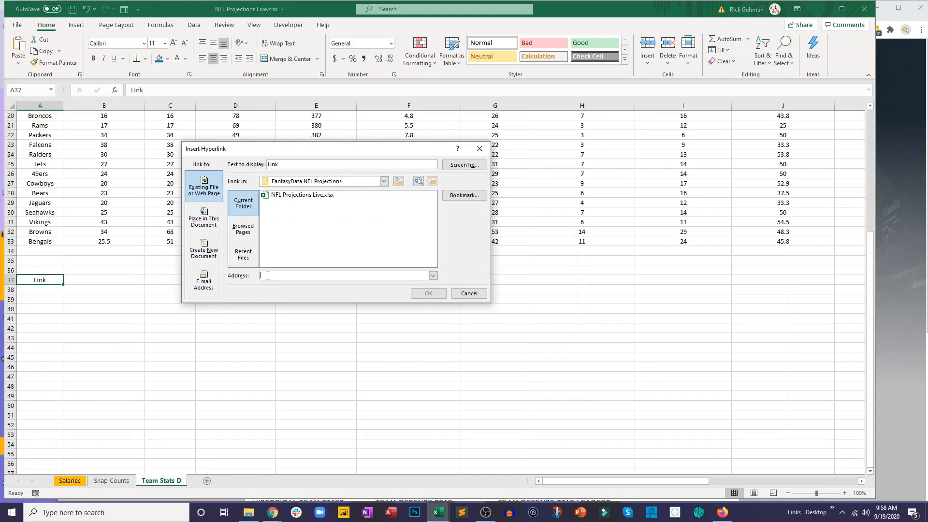
pyautogui.hotkey('ctrl', 'v')
pyautogui.click(429, 293)
pyautogui.click(306, 338)
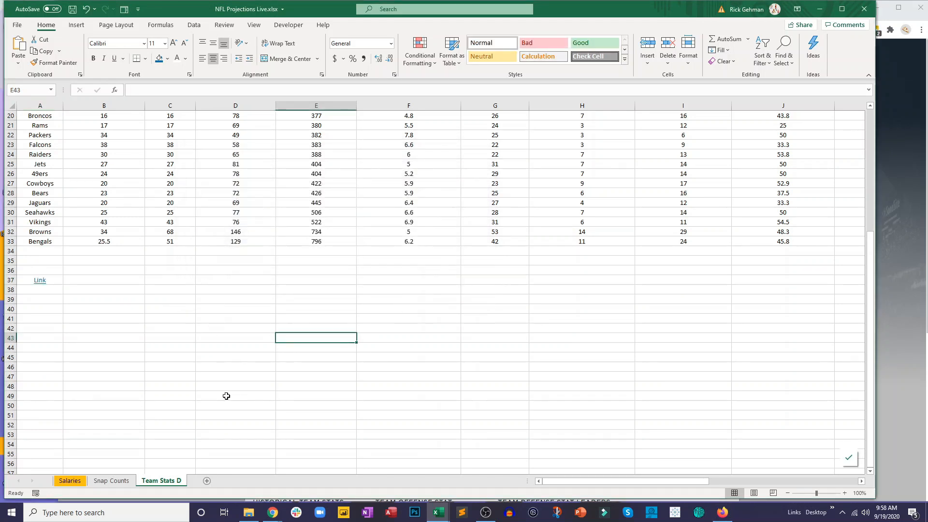
# - Color the Team Stats D and Snap Counts sheet tabs gold
pyautogui.rightClick(149, 480)
pyautogui.moveTo(184, 426)
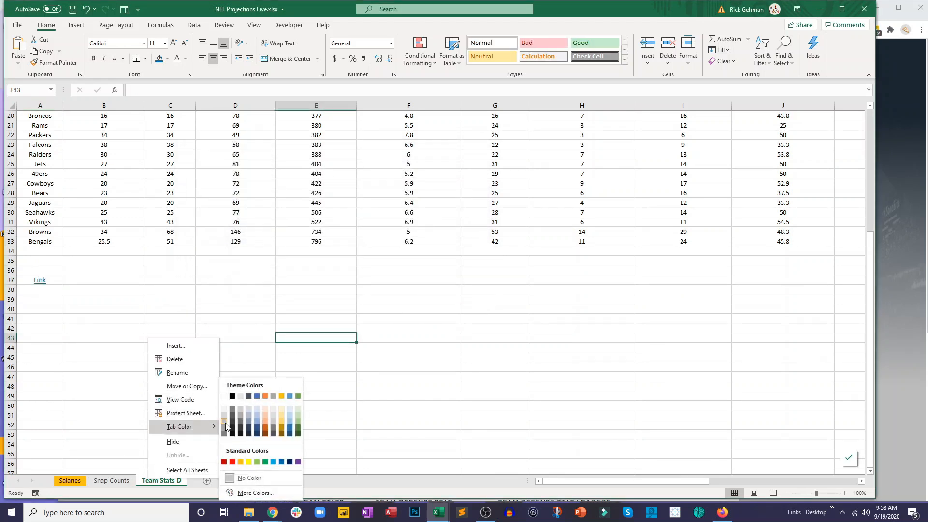
pyautogui.click(283, 395)
pyautogui.click(110, 481)
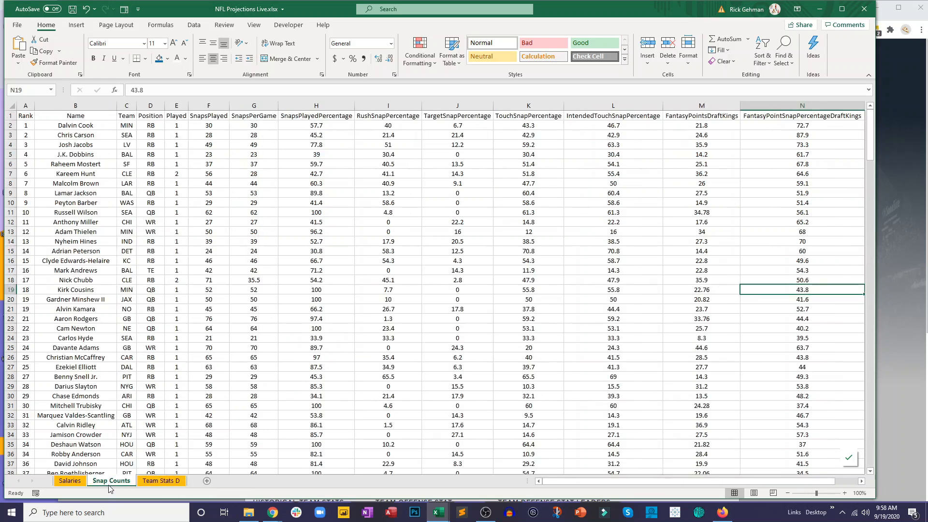
pyautogui.rightClick(109, 485)
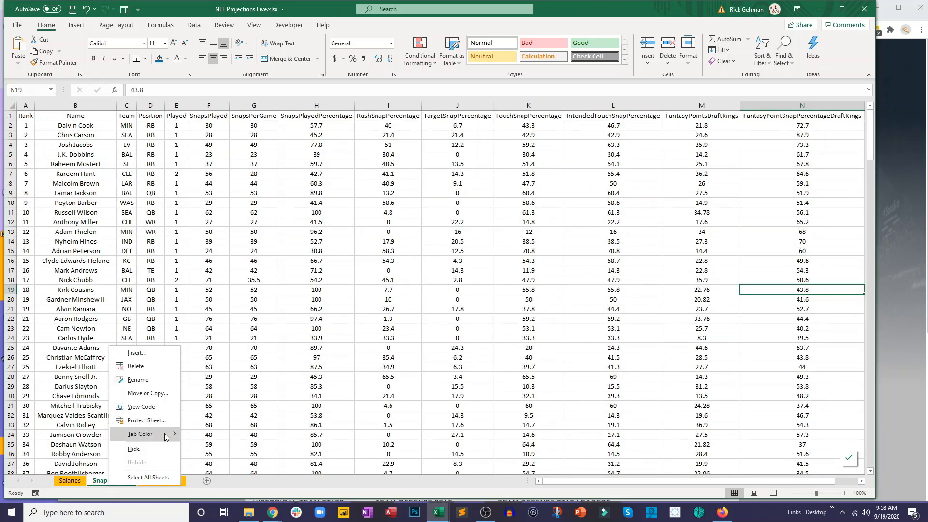
pyautogui.moveTo(159, 433)
pyautogui.click(242, 396)
pyautogui.click(253, 415)
# - Enter the text Link in cell P1 of the Snap Counts sheet, beside the table headers
pyautogui.moveTo(579, 482); pyautogui.dragTo(602, 482)
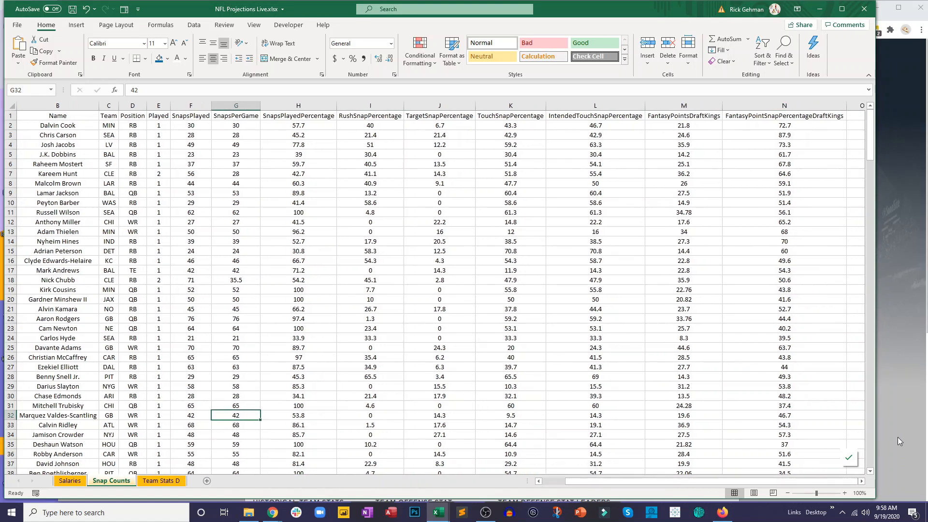
pyautogui.hscroll(3, 861, 482)
pyautogui.click(762, 124)
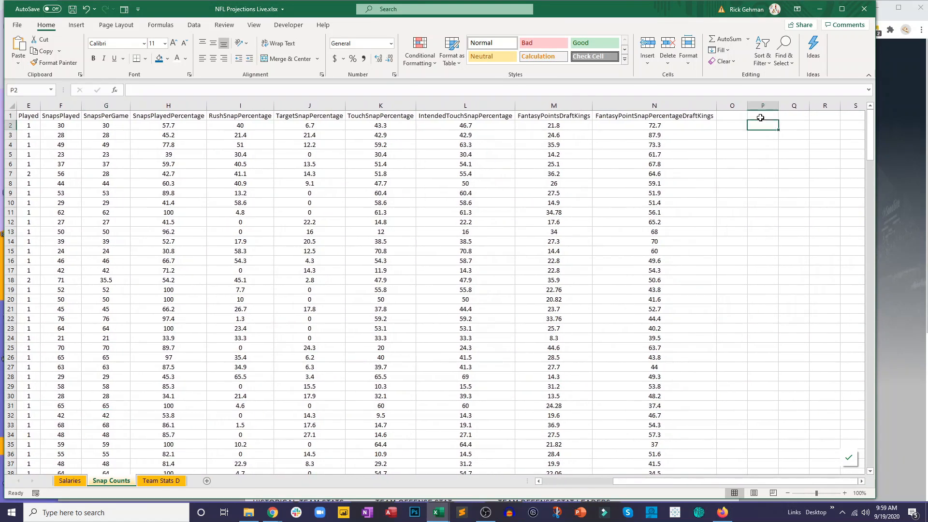
pyautogui.press('Up')
pyautogui.write('Link')
pyautogui.press('Return')
# - Copy the address of the FantasyData NFL Snap Counts page in Chrome and add it as a hyperlink to the Link text in P1
pyautogui.click(900, 129)
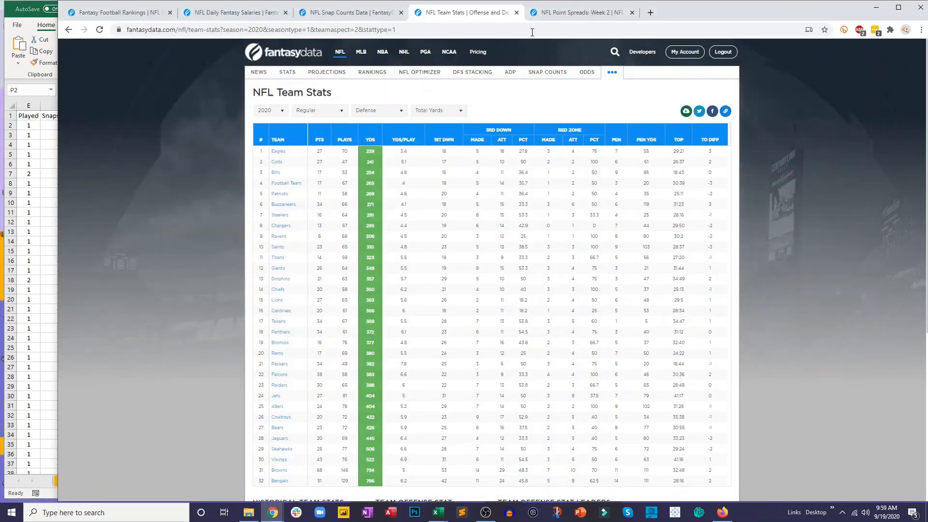
pyautogui.click(384, 17)
pyautogui.click(384, 29)
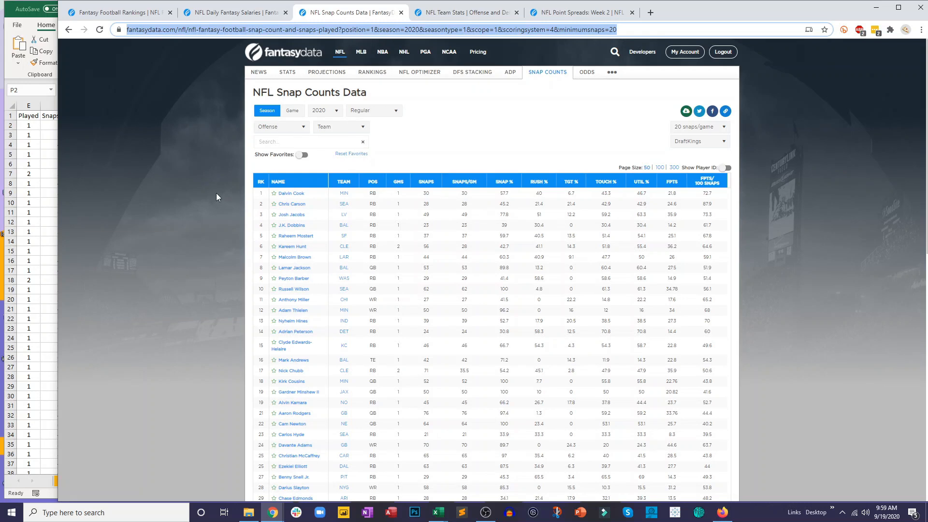
pyautogui.hotkey('alt', 'Tab')
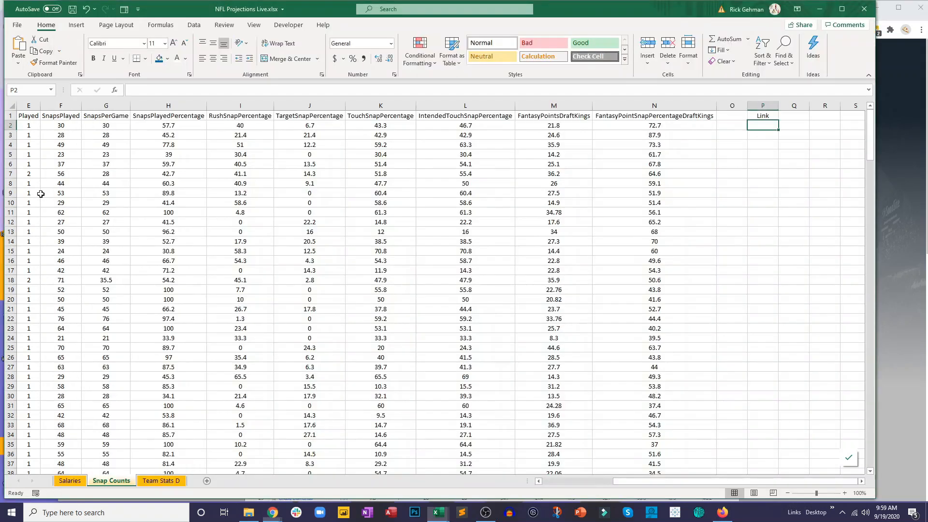
pyautogui.rightClick(765, 117)
pyautogui.click(799, 387)
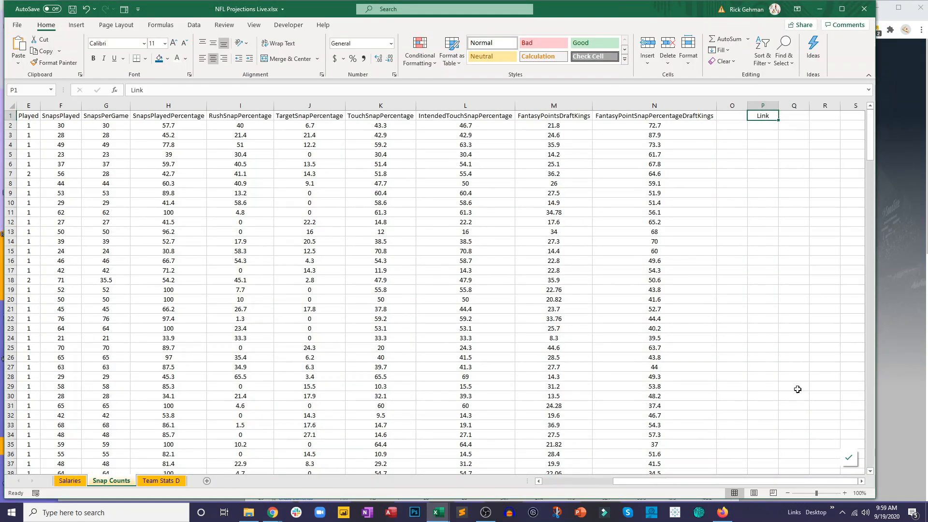
pyautogui.hotkey('ctrl', 'v')
pyautogui.press('Return')
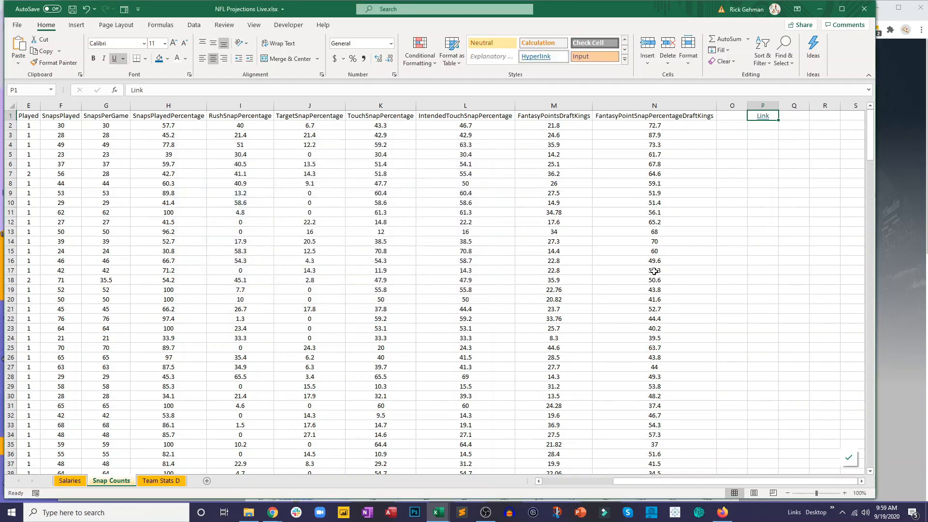
pyautogui.click(727, 253)
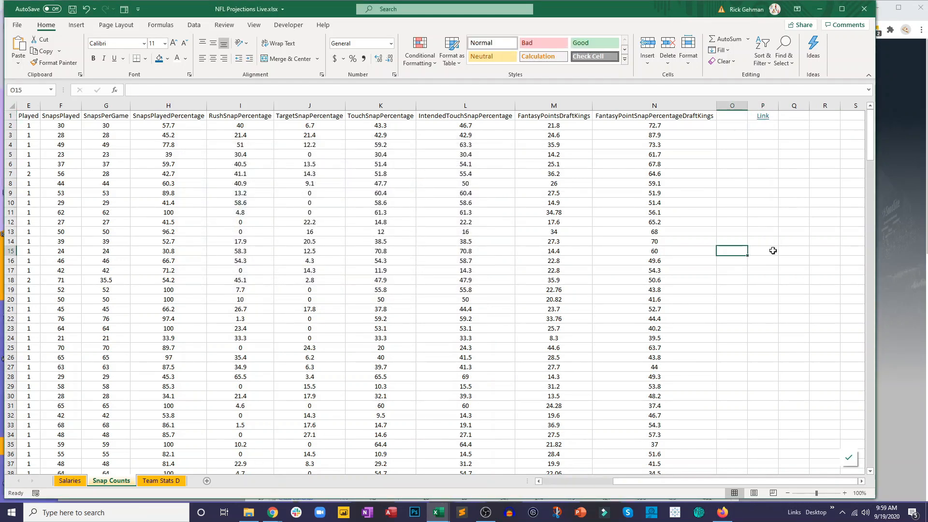
pyautogui.click(651, 254)
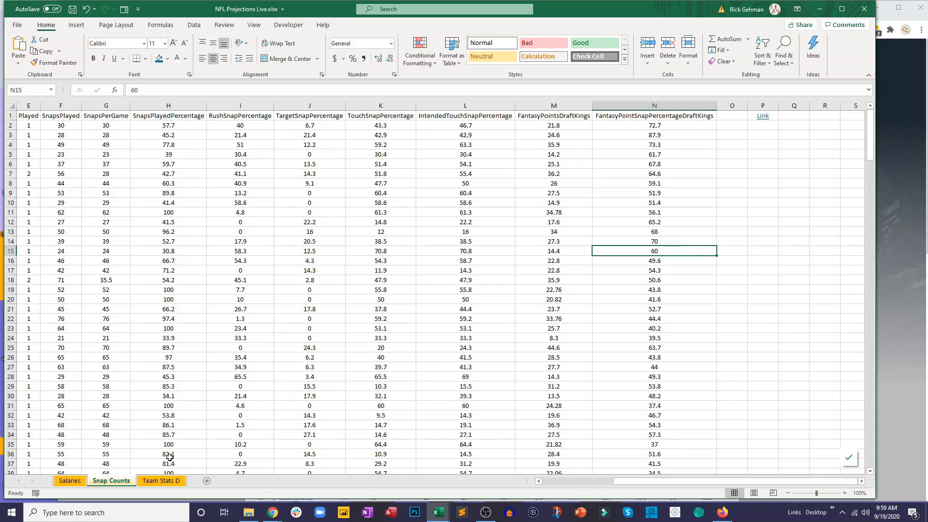
# - Switch to the FantasyData NFL Point Spreads: Week 2 page in Chrome, download its odds as a CSV file and open it in Excel
pyautogui.click(888, 211)
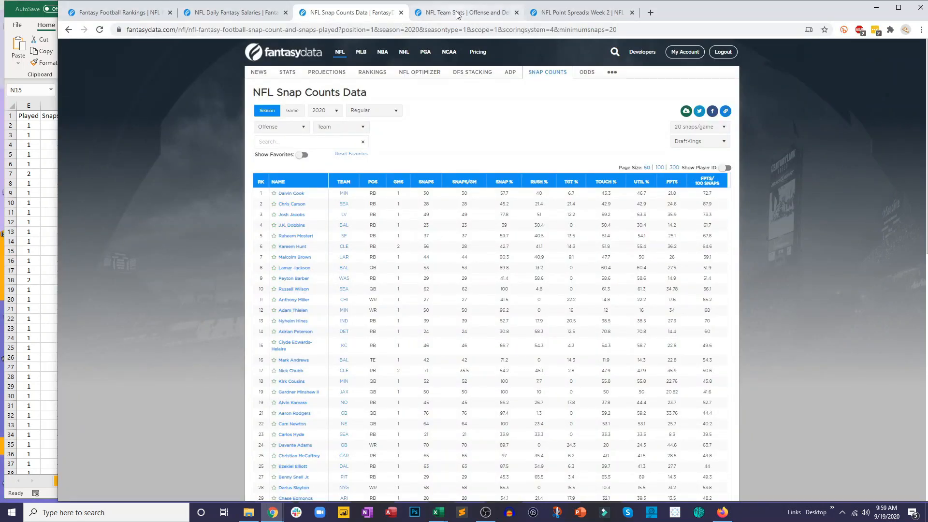
pyautogui.click(477, 19)
pyautogui.click(587, 16)
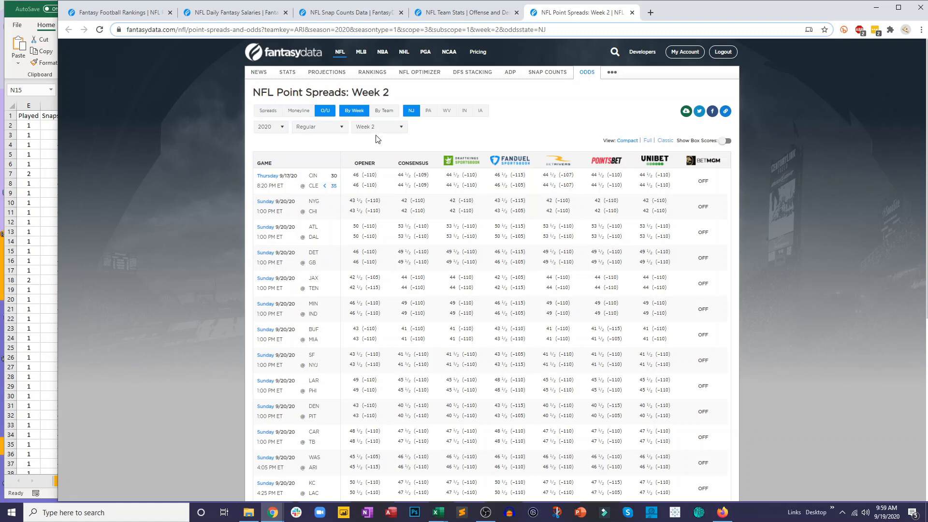
pyautogui.click(684, 114)
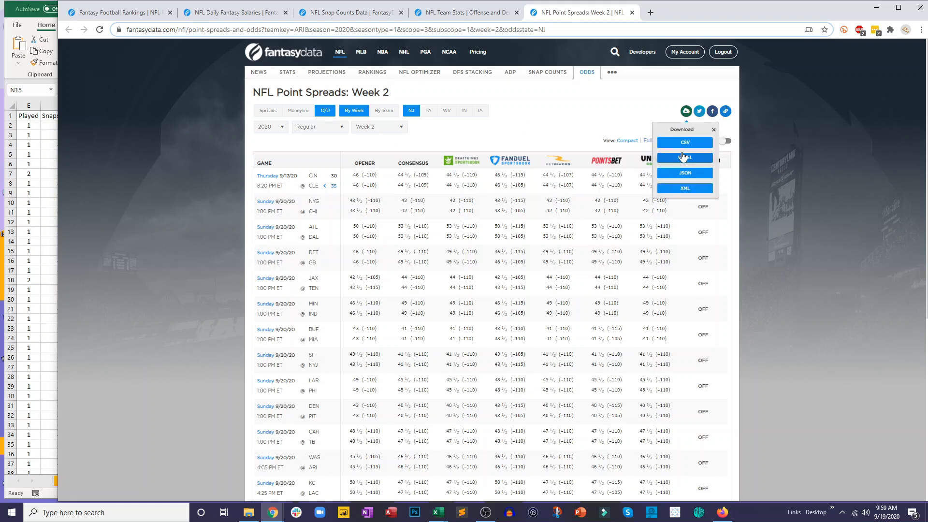
pyautogui.click(676, 144)
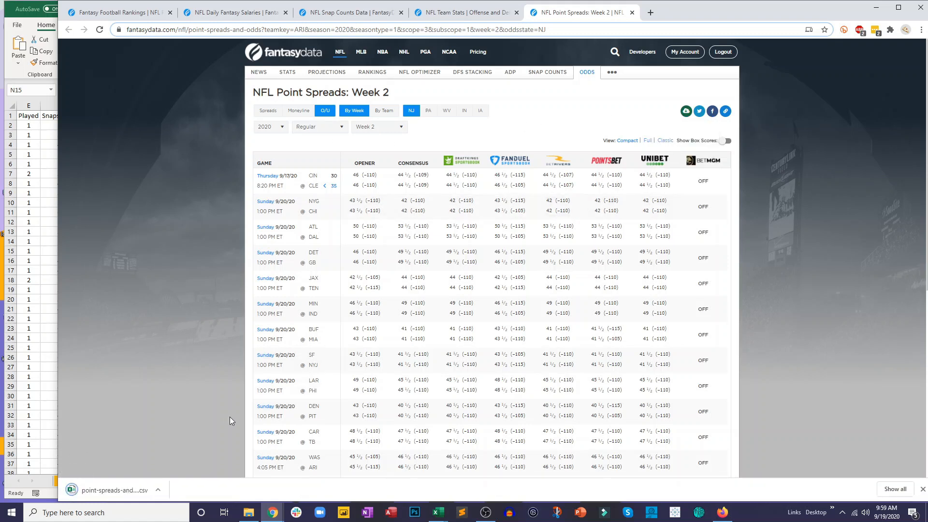
pyautogui.click(138, 494)
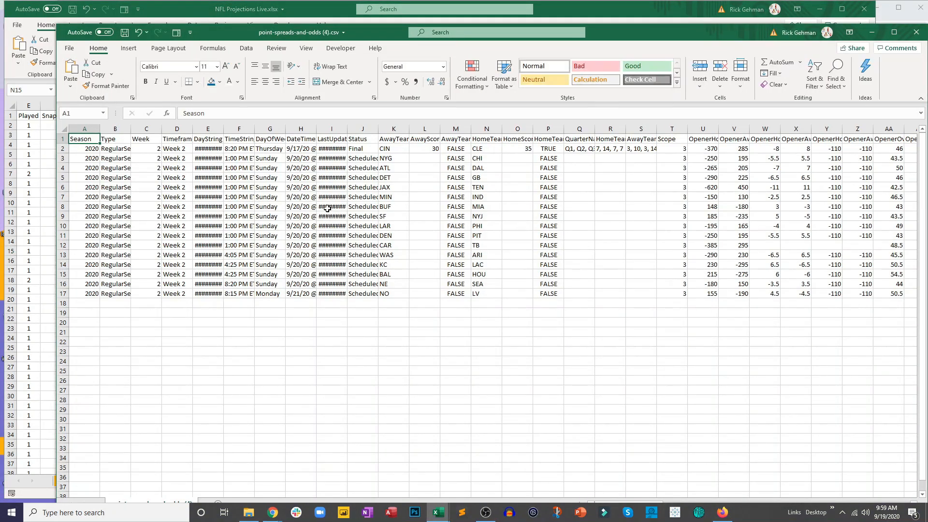
pyautogui.click(327, 209)
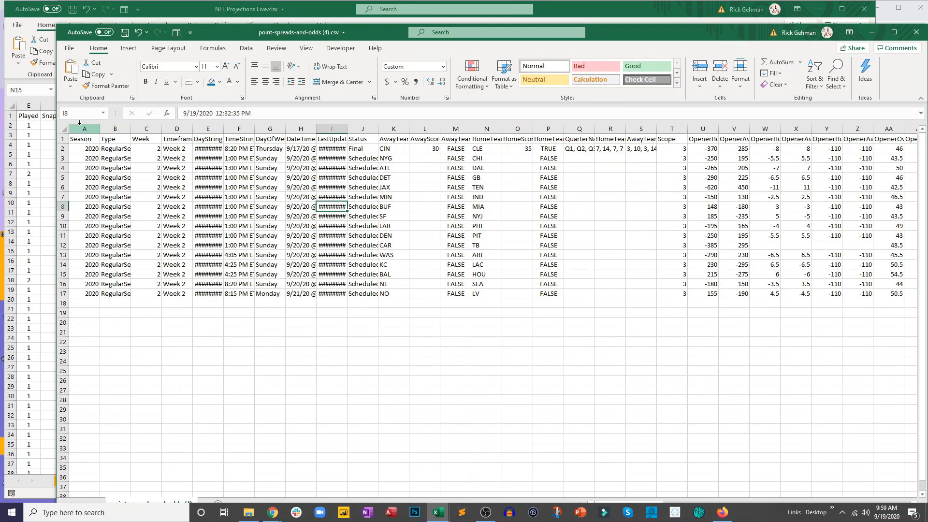
# - Widen all columns of the point-spreads-and-odds (4).csv sheet
pyautogui.click(65, 128)
pyautogui.doubleClick(99, 130)
pyautogui.click(308, 274)
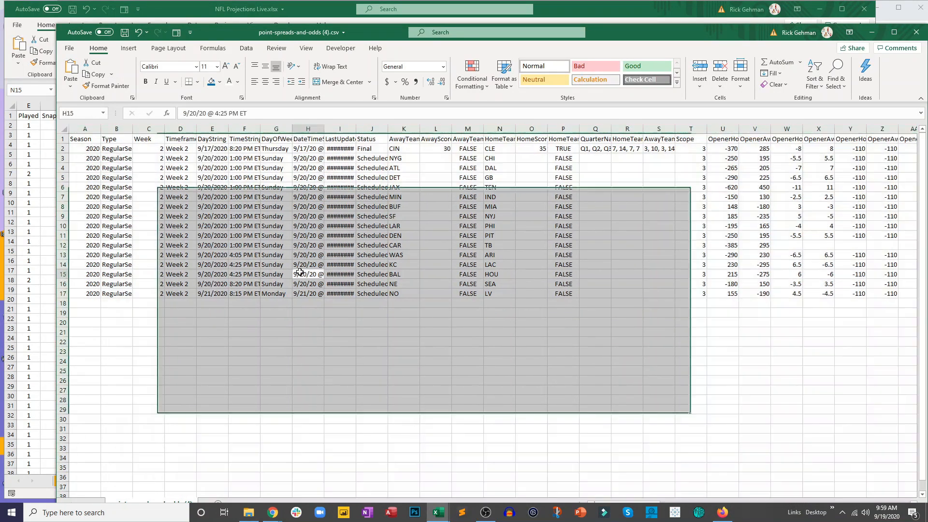
# - Look through the opener, consensus and DraftKings odds columns in the point-spreads-and-odds (4).csv sheet
pyautogui.moveTo(637, 32); pyautogui.dragTo(612, 20)
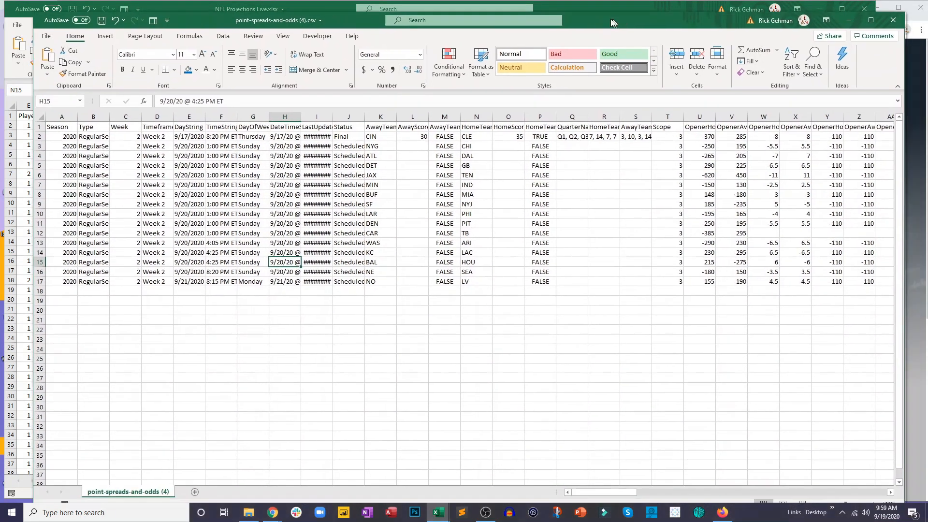
pyautogui.moveTo(615, 493); pyautogui.dragTo(634, 497)
pyautogui.moveTo(471, 127); pyautogui.dragTo(752, 272)
pyautogui.click(698, 349)
pyautogui.moveTo(620, 497); pyautogui.dragTo(653, 492)
pyautogui.moveTo(486, 126); pyautogui.dragTo(740, 288)
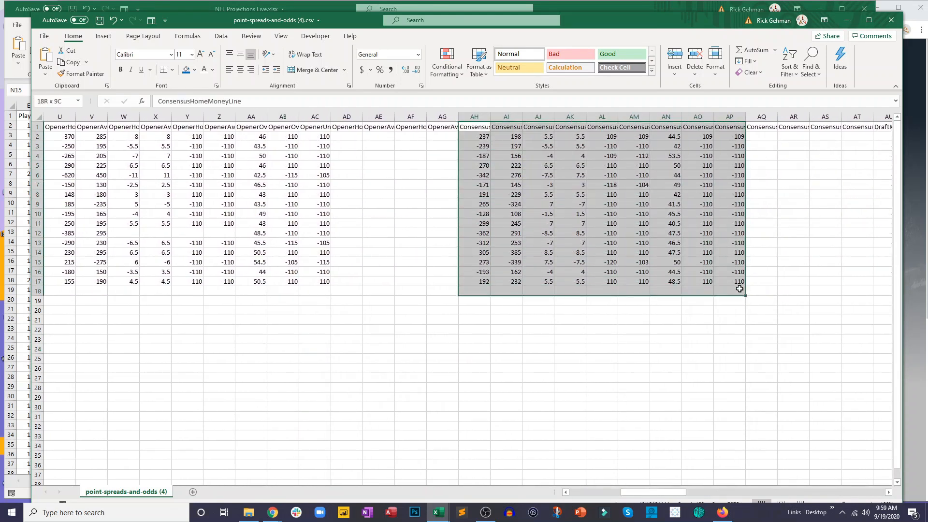
pyautogui.click(685, 387)
pyautogui.moveTo(664, 497); pyautogui.dragTo(701, 493)
pyautogui.moveTo(410, 127)
pyautogui.mouseDown()
pyautogui.moveTo(636, 245)
pyautogui.moveTo(660, 272)
pyautogui.mouseUp()
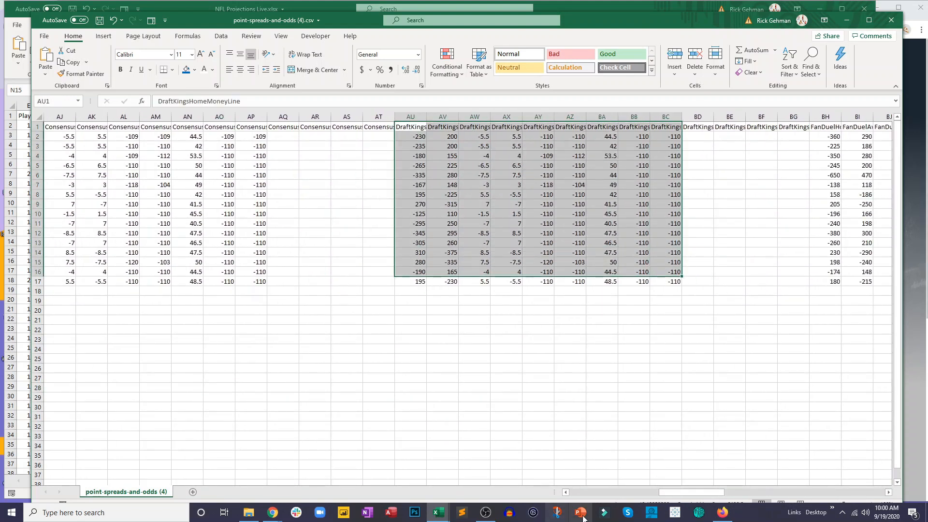
pyautogui.moveTo(674, 492); pyautogui.dragTo(431, 508)
pyautogui.click(410, 415)
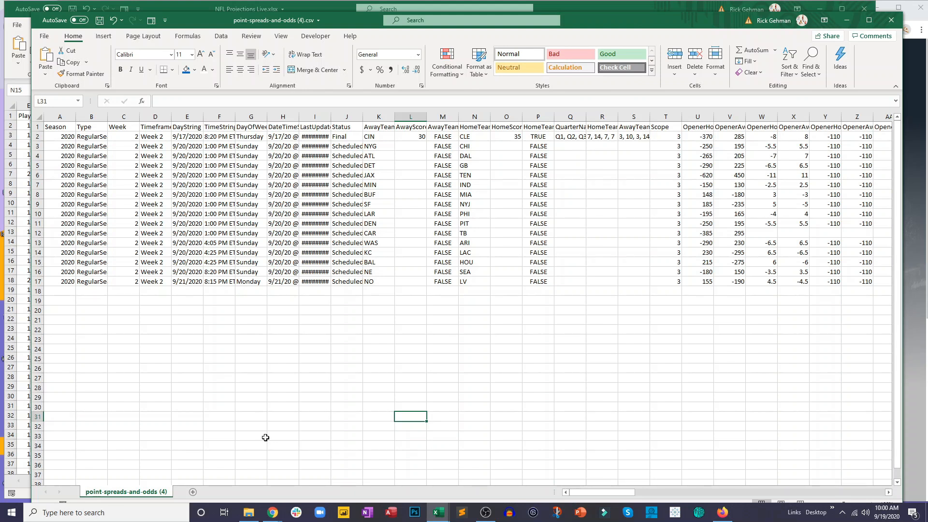
# - Copy the odds data in A1:DU14 and paste it at A1 of a new sheet named Odds in NFL Projections Live.xlsx
pyautogui.moveTo(62, 126); pyautogui.dragTo(548, 250)
pyautogui.hotkey('ctrl', 'c')
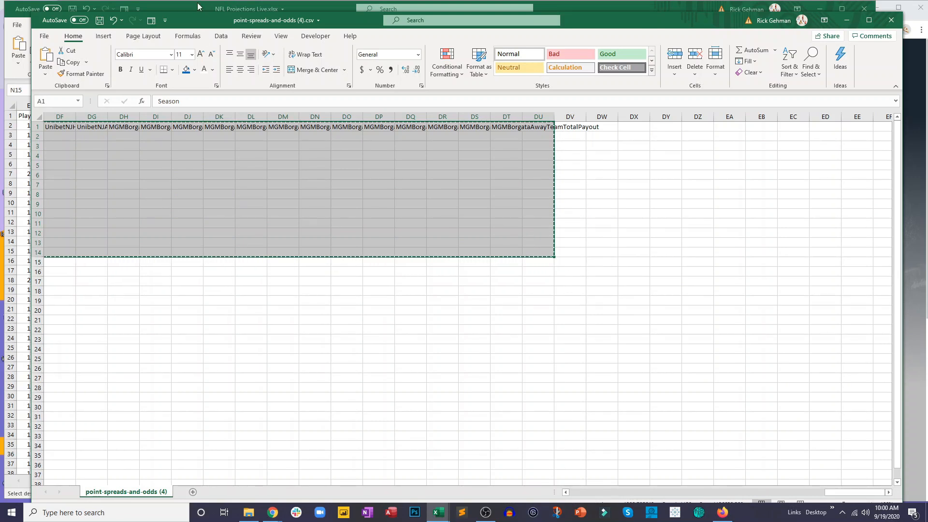
pyautogui.hotkey('alt', 'Tab')
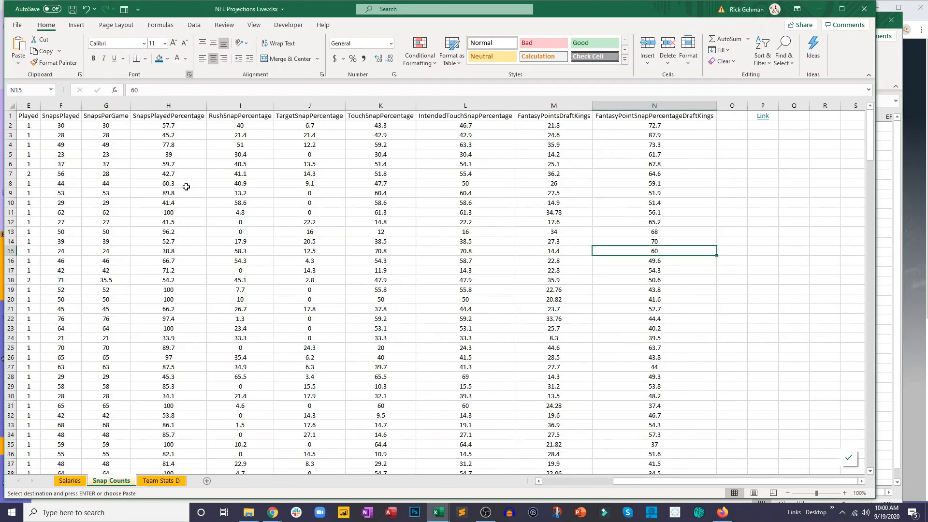
pyautogui.click(206, 480)
pyautogui.doubleClick(153, 481)
pyautogui.write('Odds')
pyautogui.press('Return')
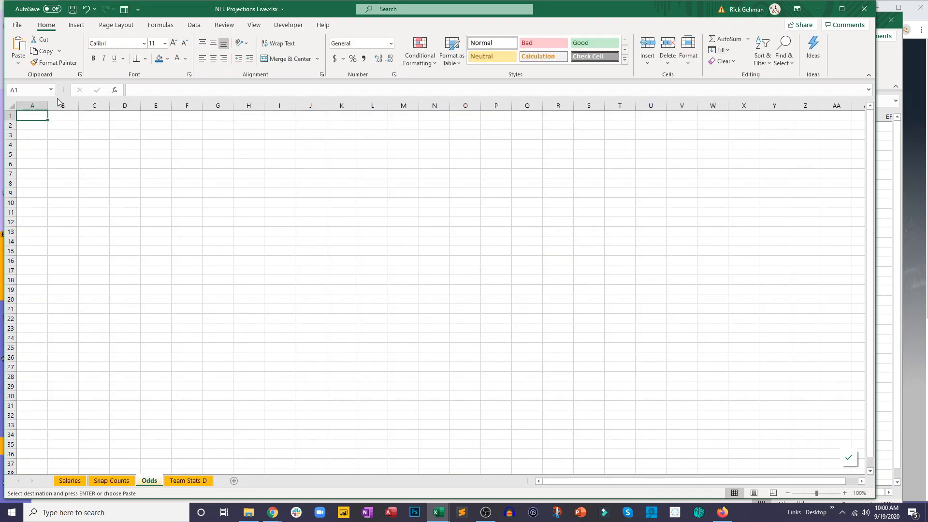
pyautogui.hotkey('ctrl', 'v')
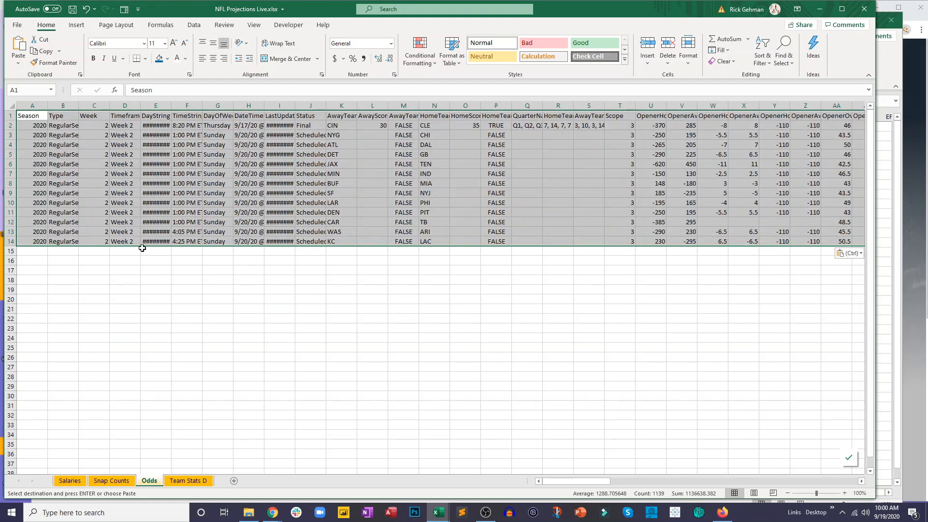
# - Center the pasted odds data, fit all columns of the Odds sheet to their contents and save the workbook
pyautogui.doubleClick(48, 105)
pyautogui.click(212, 57)
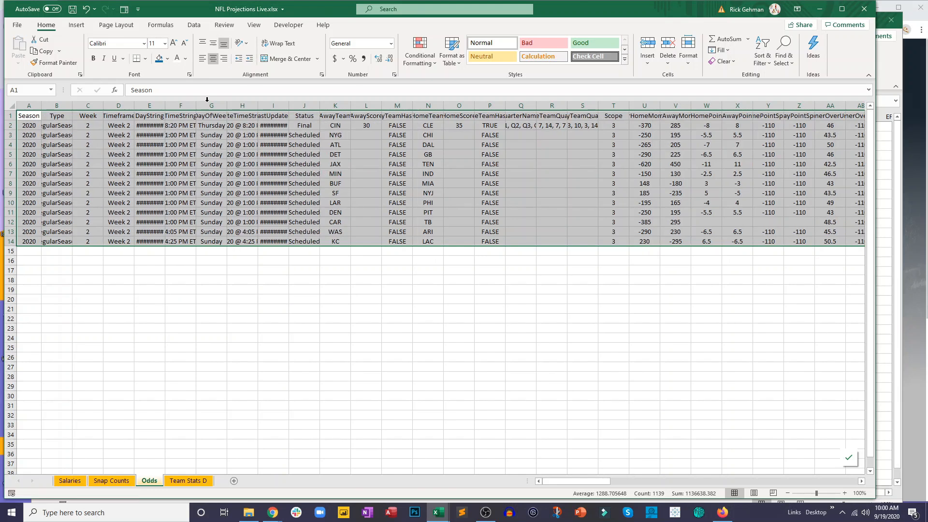
pyautogui.click(183, 154)
pyautogui.click(13, 106)
pyautogui.doubleClick(165, 105)
pyautogui.click(190, 186)
pyautogui.hotkey('ctrl', 's')
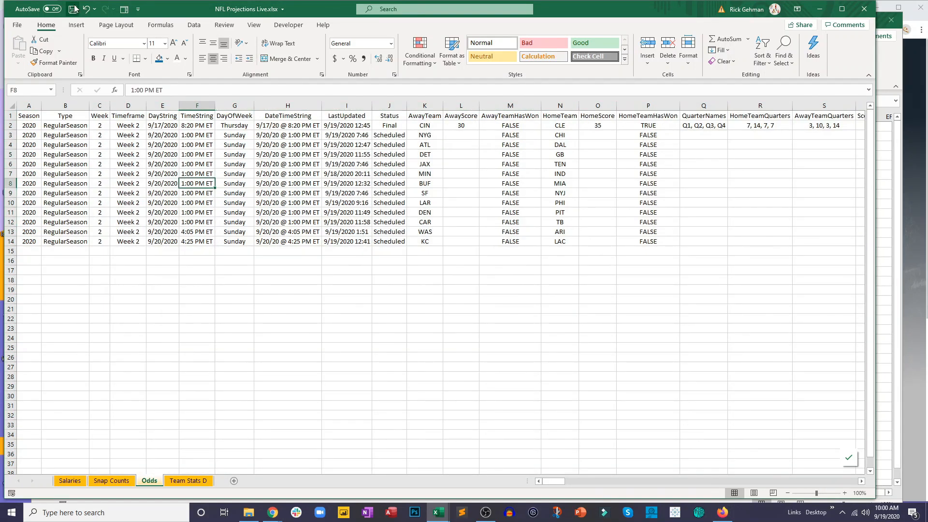
pyautogui.click(366, 388)
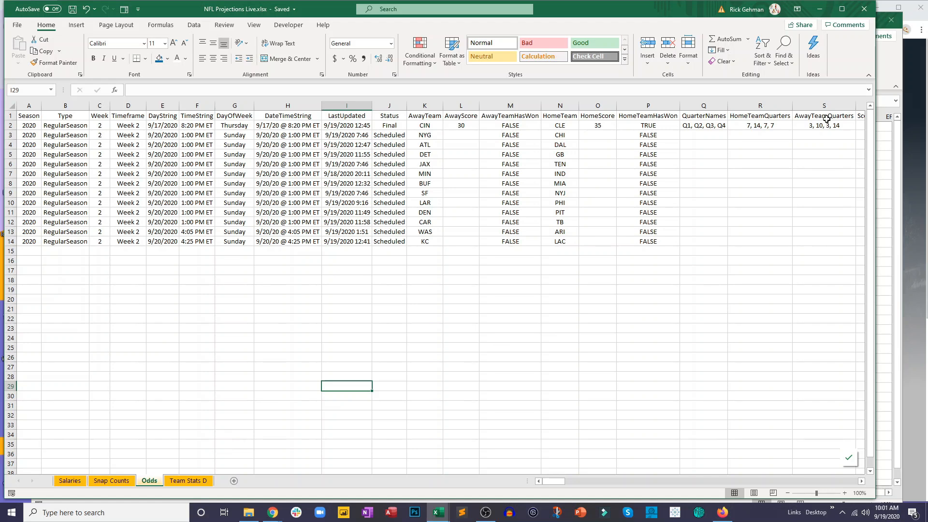
# - Copy the address of the FantasyData NFL Point Spreads: Week 2 page in Chrome and enter the text Link in cell B19 of the Odds sheet
pyautogui.click(911, 142)
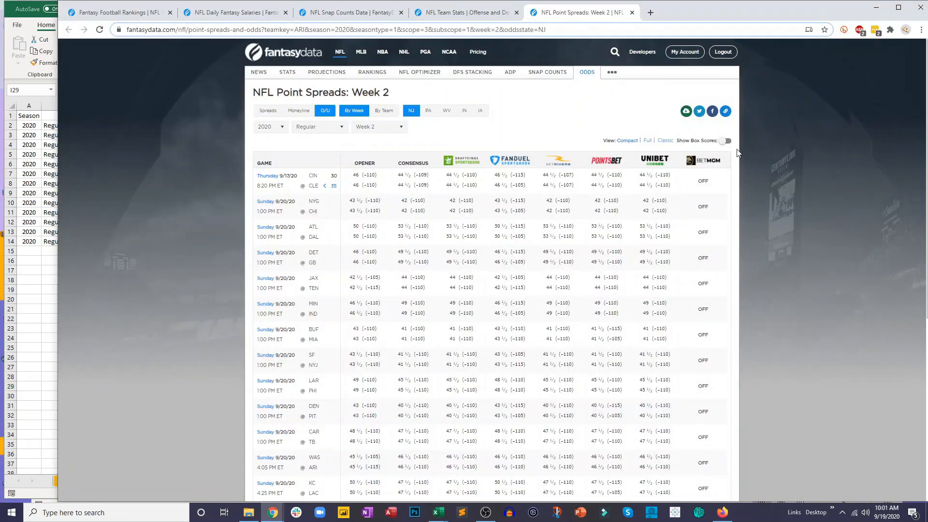
pyautogui.click(427, 29)
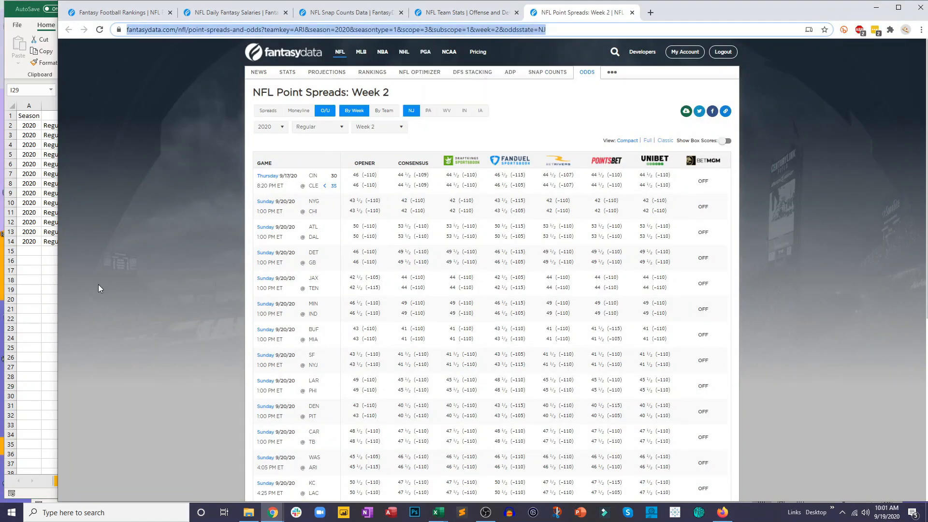
pyautogui.click(44, 306)
pyautogui.click(51, 290)
pyautogui.write('L')
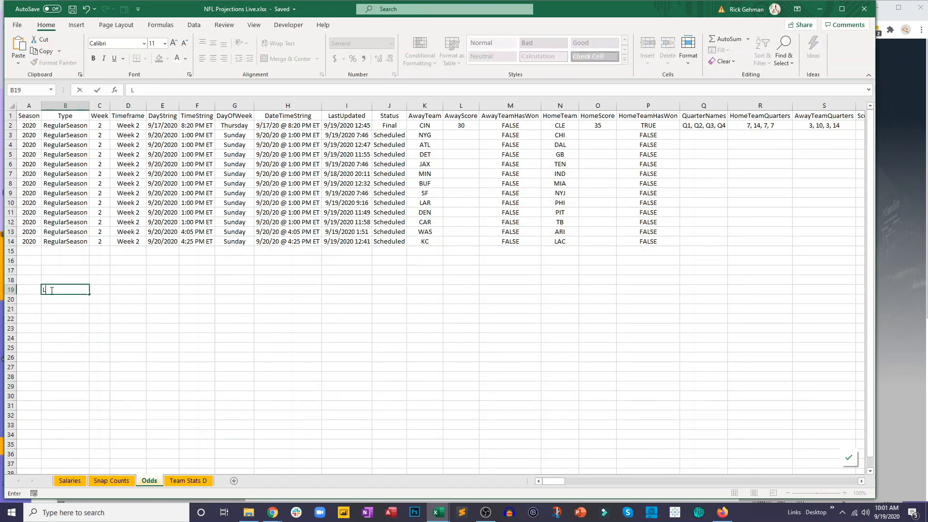
pyautogui.click(72, 328)
# - Add the copied point spreads page address as a hyperlink to the Link text in B19
pyautogui.click(64, 289)
pyautogui.rightClick(68, 288)
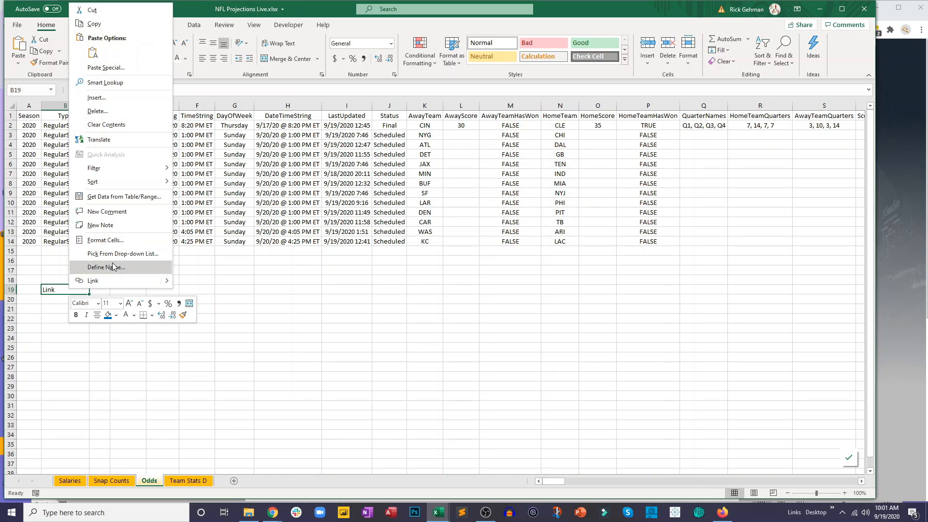
pyautogui.click(92, 280)
pyautogui.hotkey('ctrl', 'v')
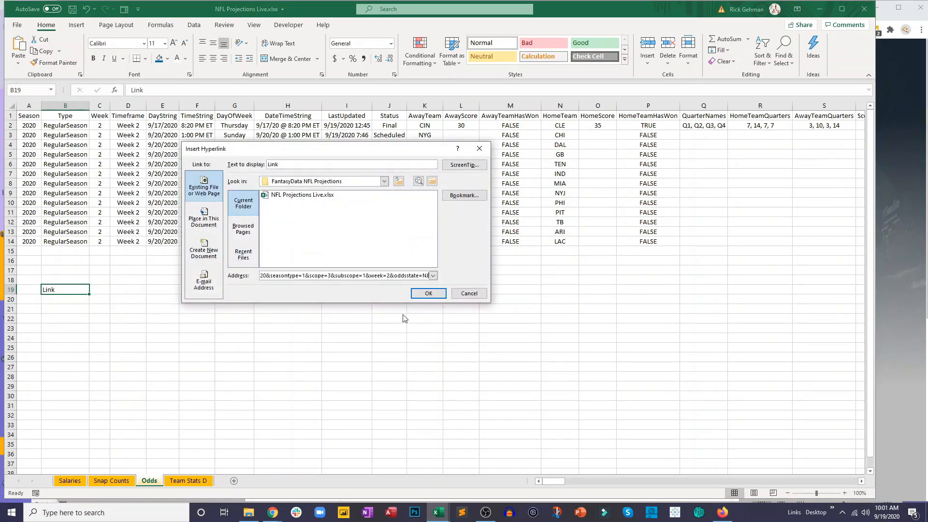
pyautogui.click(429, 294)
pyautogui.click(355, 308)
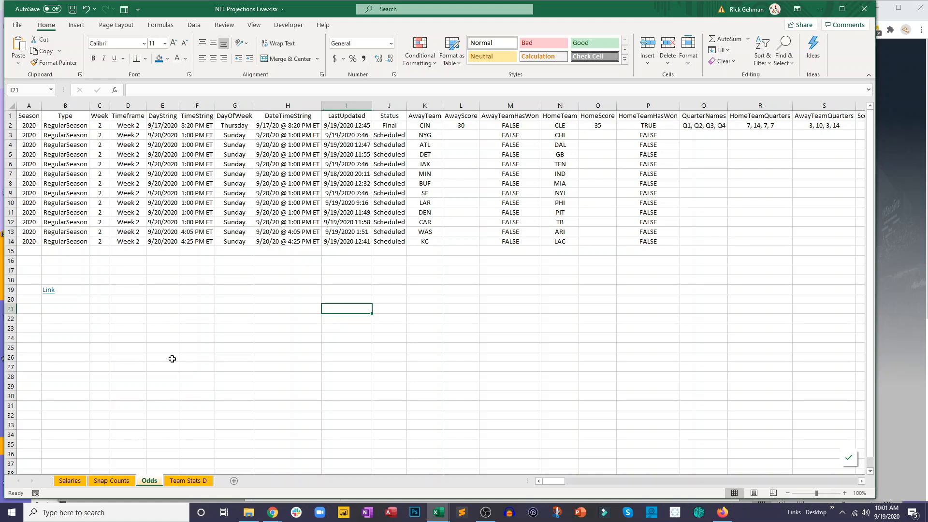
# - Compare how teams are labelled in the Odds, Snap Counts and Team Stats D sheets
pyautogui.moveTo(425, 125); pyautogui.dragTo(425, 241)
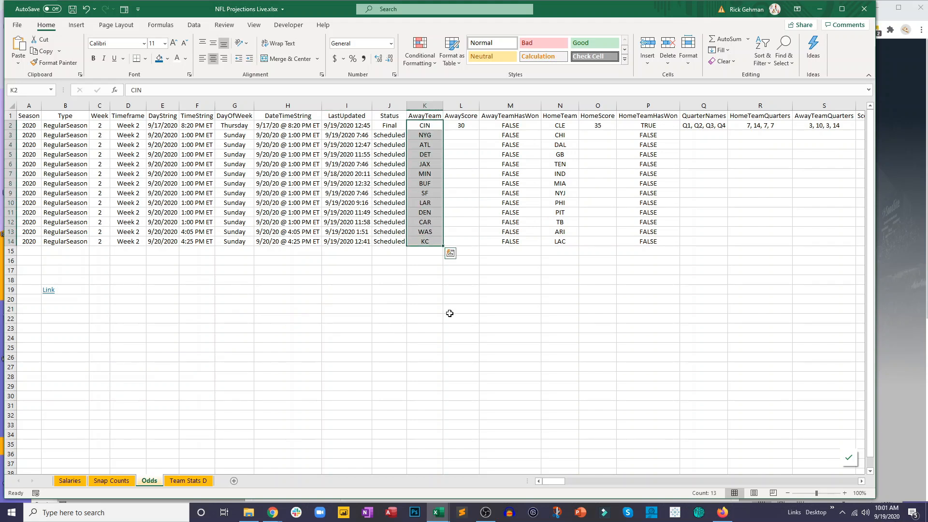
pyautogui.click(116, 483)
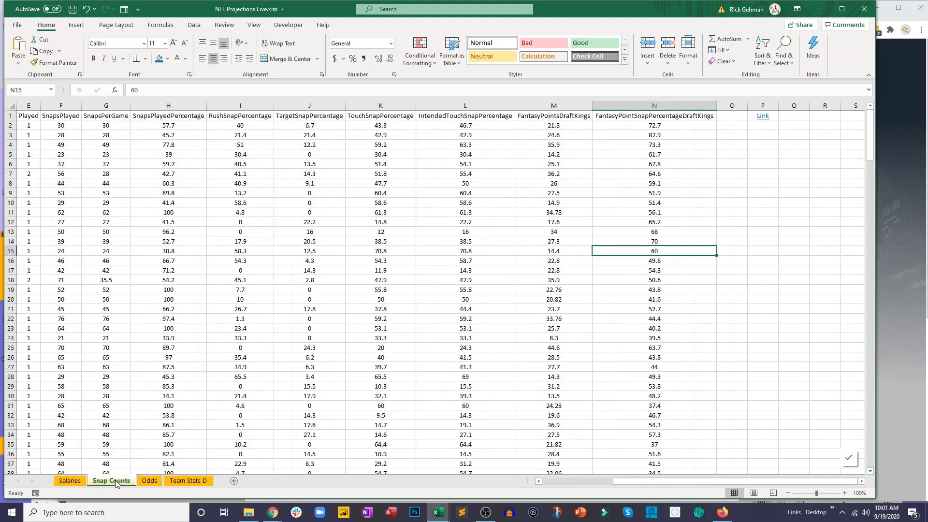
pyautogui.click(584, 483)
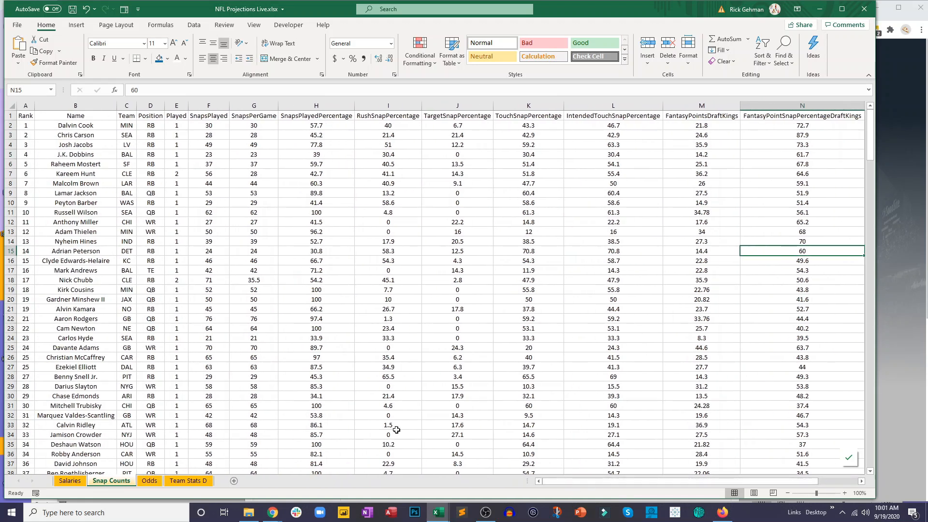
pyautogui.click(188, 481)
pyautogui.click(125, 337)
pyautogui.scroll(1, 87, 219)
pyautogui.scroll(5, 88, 219)
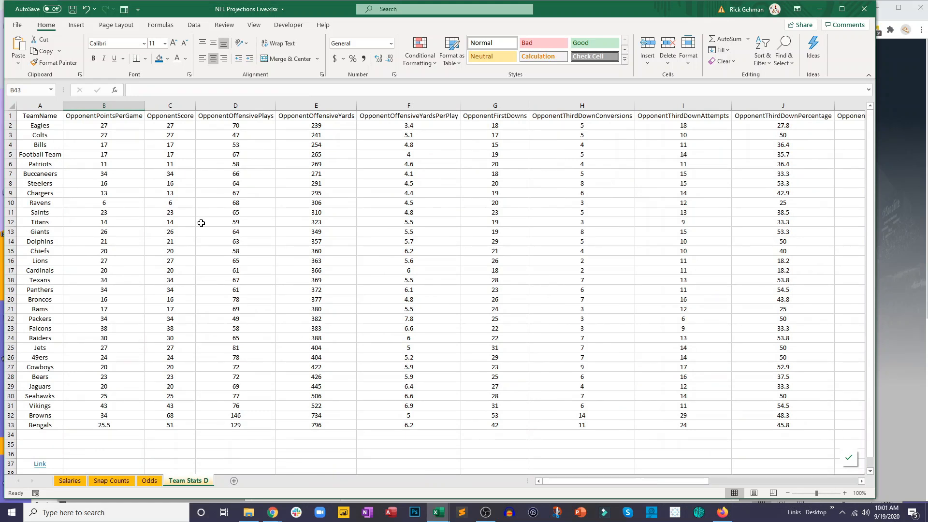
# - Add a new sheet after Team Stats D and name it Teams
pyautogui.click(232, 483)
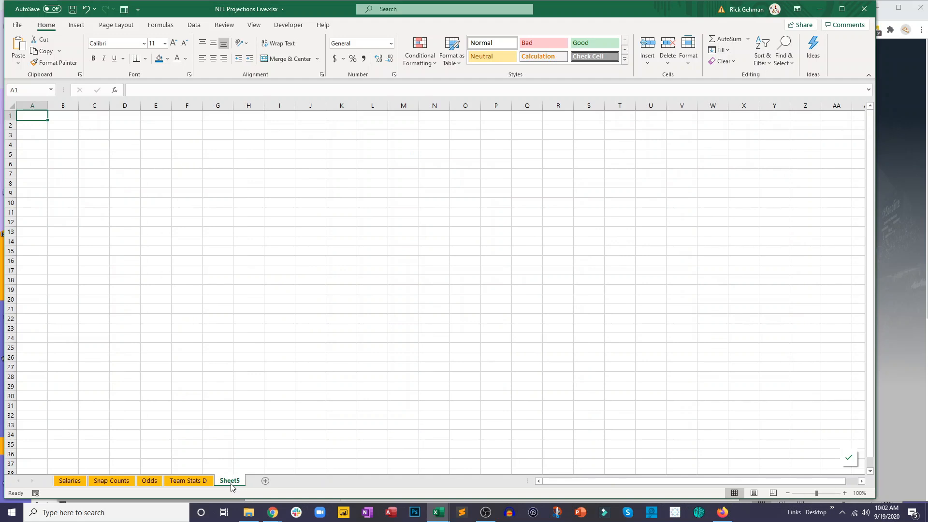
pyautogui.doubleClick(232, 484)
pyautogui.write('Teams')
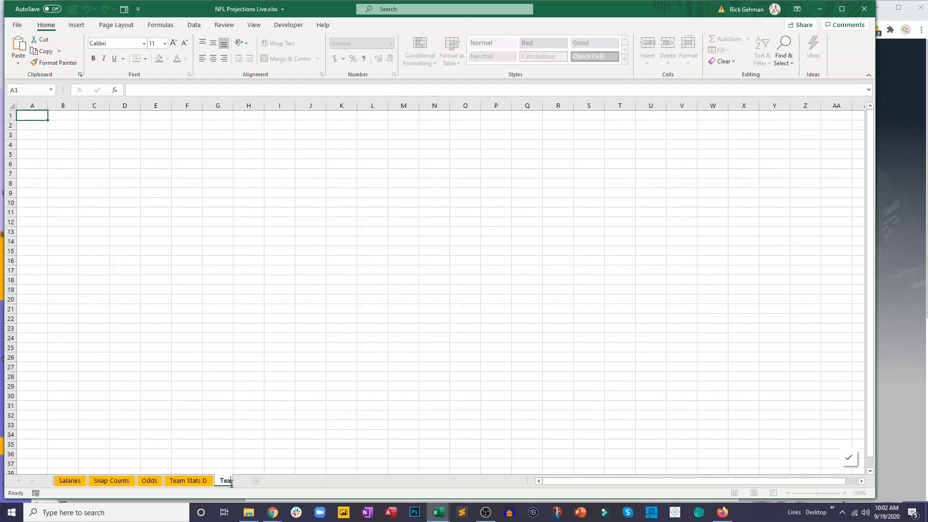
pyautogui.press('Return')
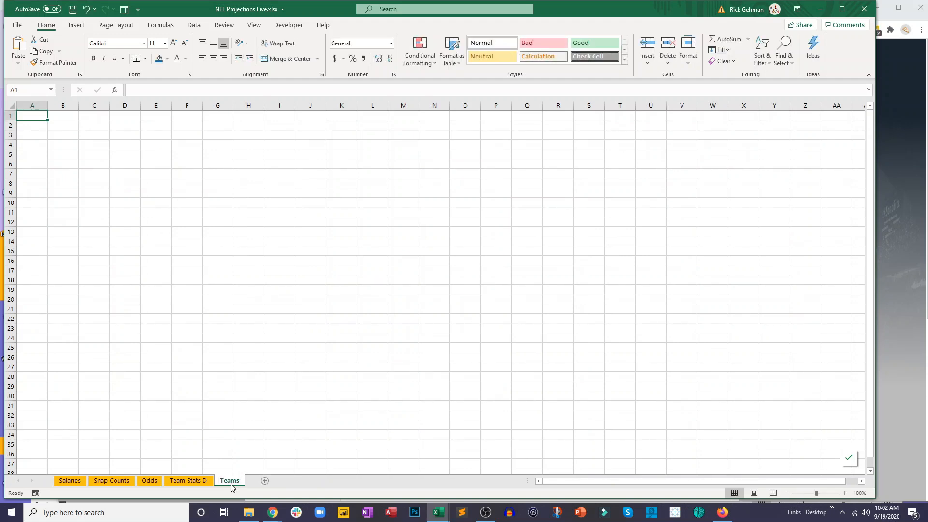
# - Copy the TeamName column, A1:A33, from Team Stats D and paste it at A1 of the Teams sheet
pyautogui.click(187, 481)
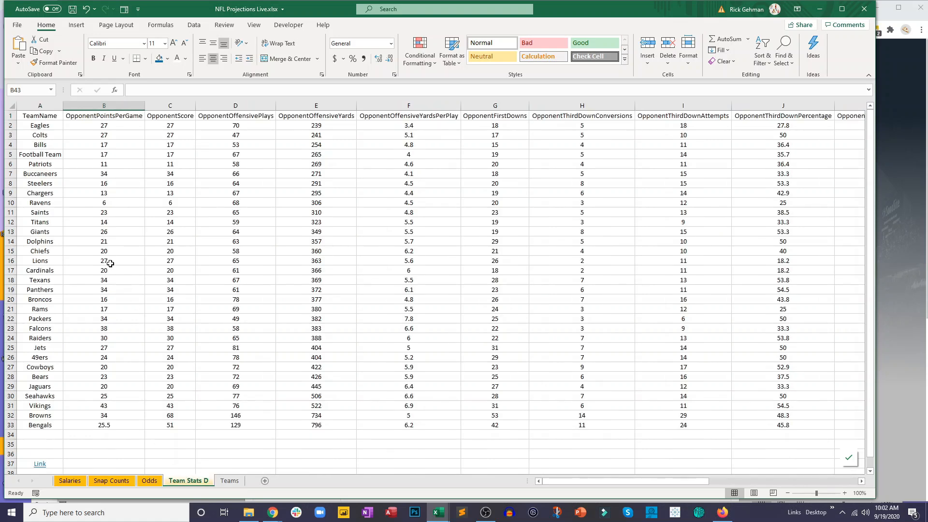
pyautogui.moveTo(43, 118); pyautogui.dragTo(42, 421)
pyautogui.hotkey('ctrl', 'c')
pyautogui.click(231, 481)
pyautogui.hotkey('ctrl', 'v')
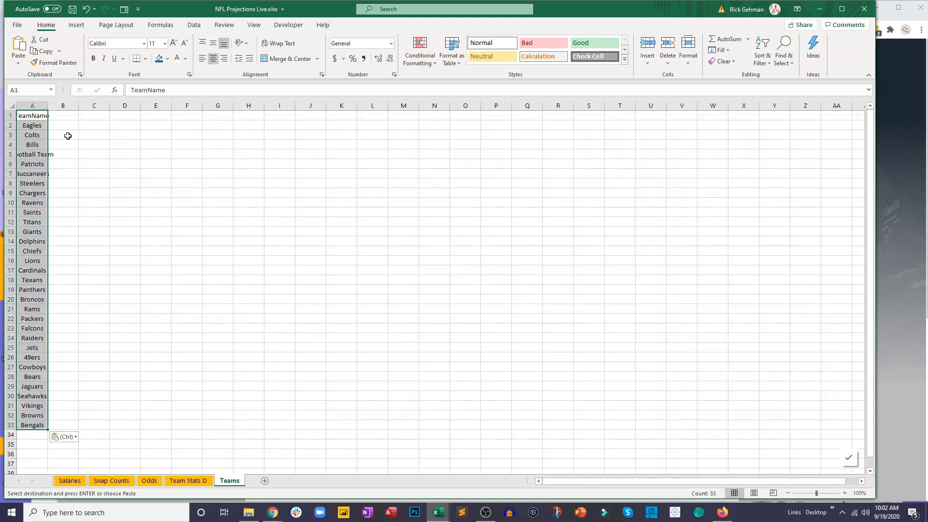
# - Sort the team list by TeamName from A to Z with its header row excluded, and fit column A to its contents
pyautogui.click(170, 27)
pyautogui.click(193, 26)
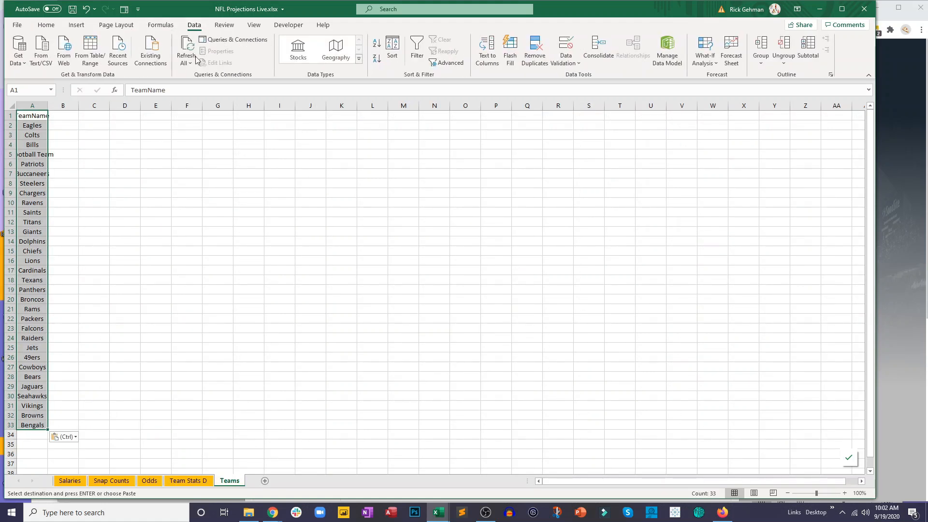
pyautogui.click(391, 48)
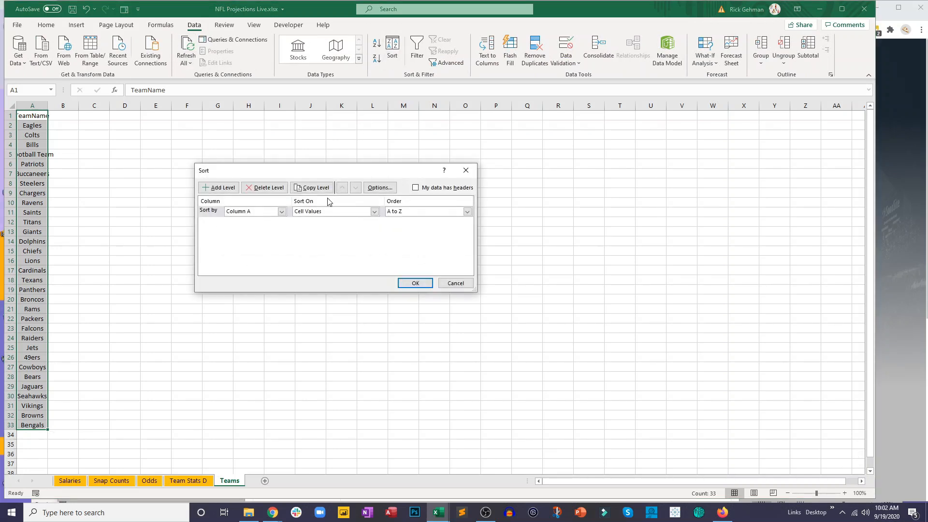
pyautogui.click(415, 188)
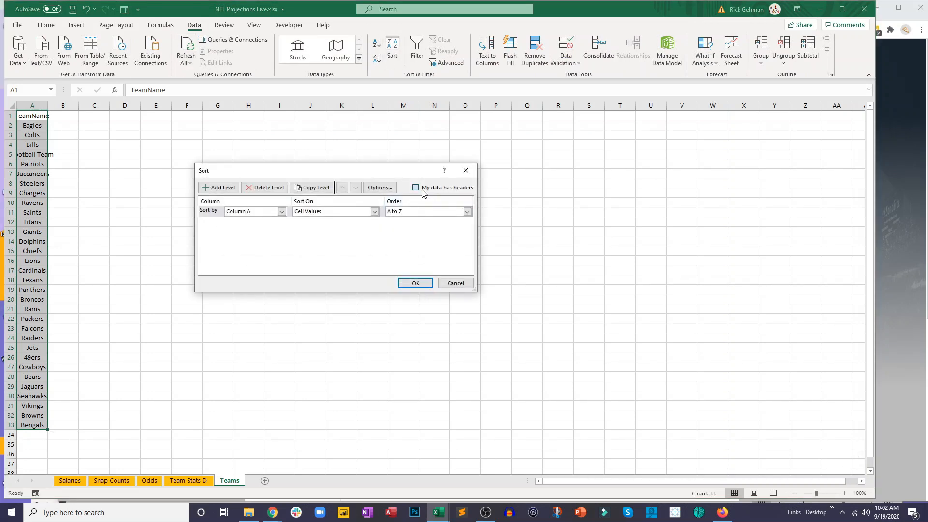
pyautogui.click(401, 284)
pyautogui.doubleClick(46, 105)
pyautogui.click(77, 147)
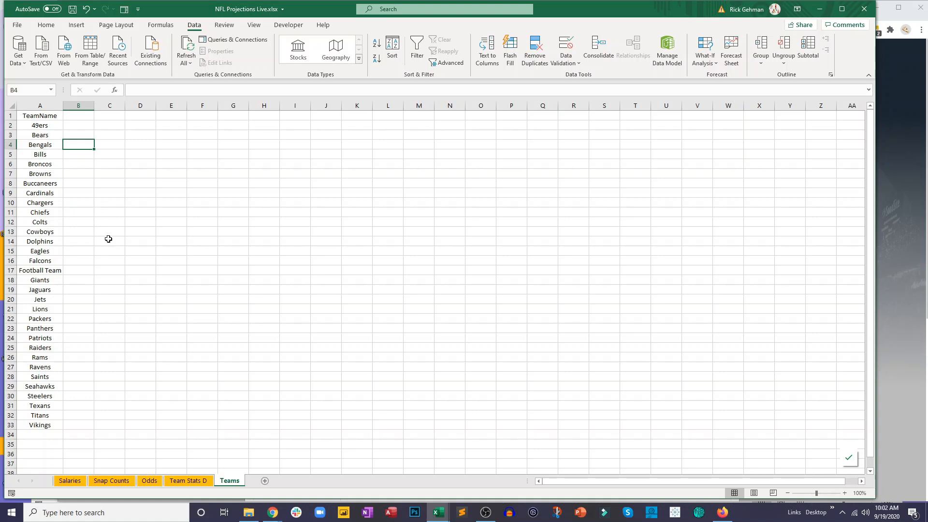
# - Enter the header Abbrev in cell B1 of the Teams sheet, beside TeamName
pyautogui.click(80, 113)
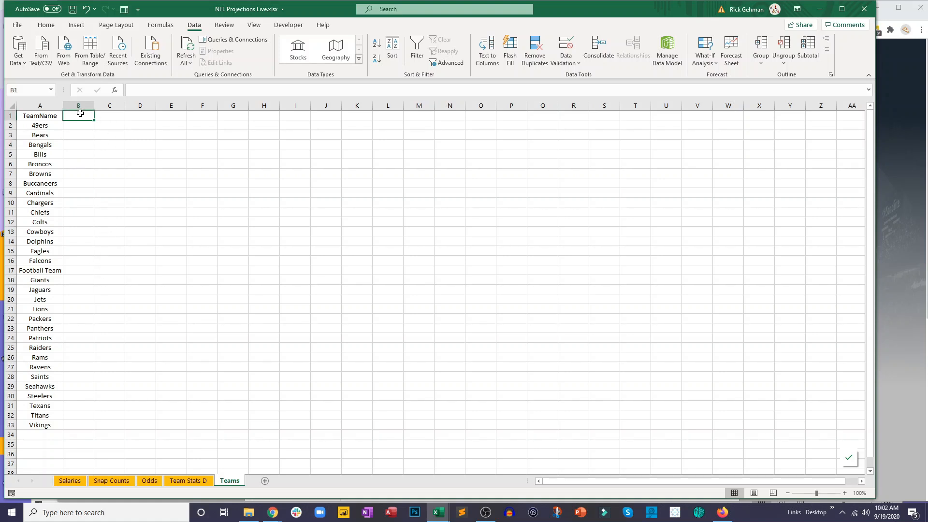
pyautogui.write('Abbrev')
pyautogui.press('Return')
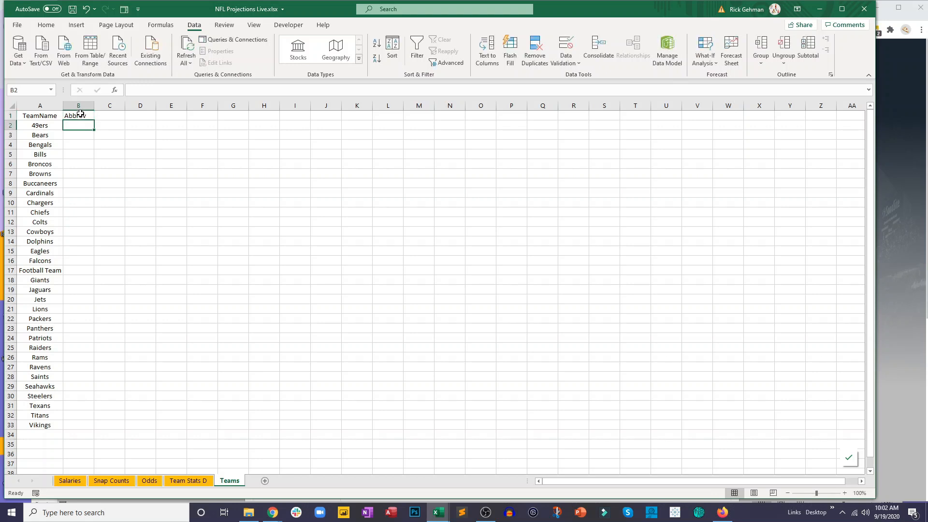
pyautogui.click(79, 105)
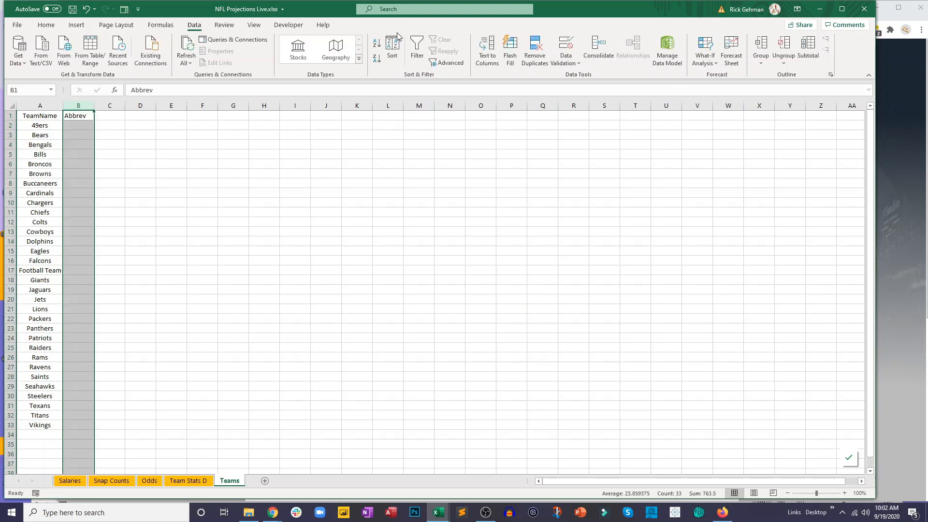
pyautogui.click(264, 277)
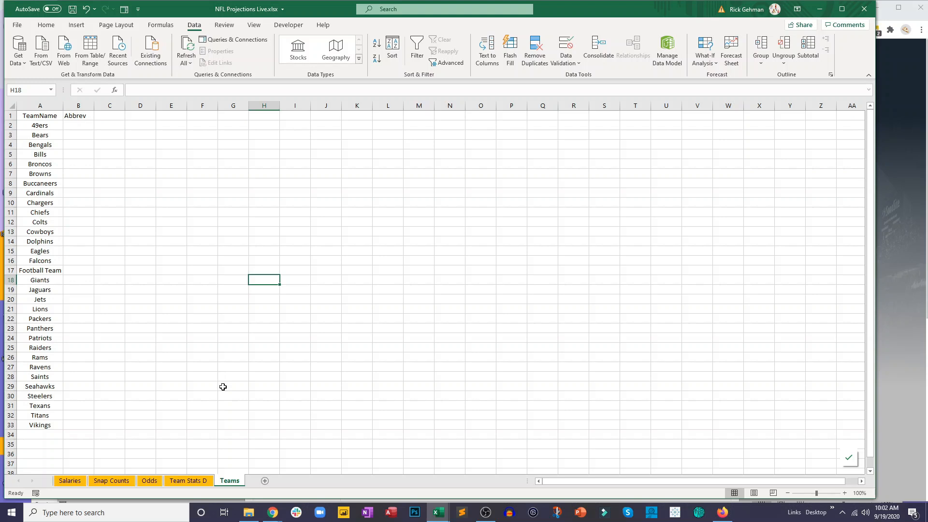
# - On the Odds sheet, copy the AwayTeam abbreviations K2:K14 and HomeTeam abbreviations N2:N14 into one stacked list starting at I19
pyautogui.click(143, 481)
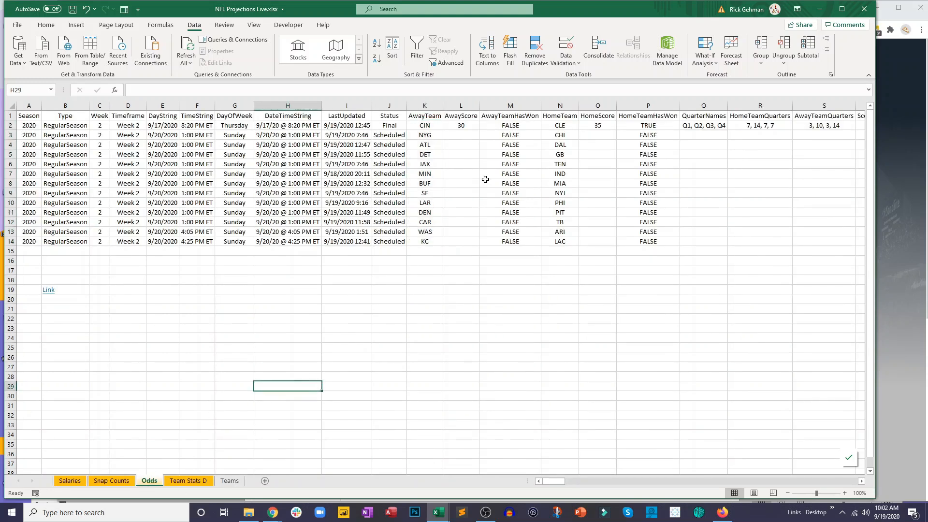
pyautogui.moveTo(437, 127); pyautogui.dragTo(424, 240)
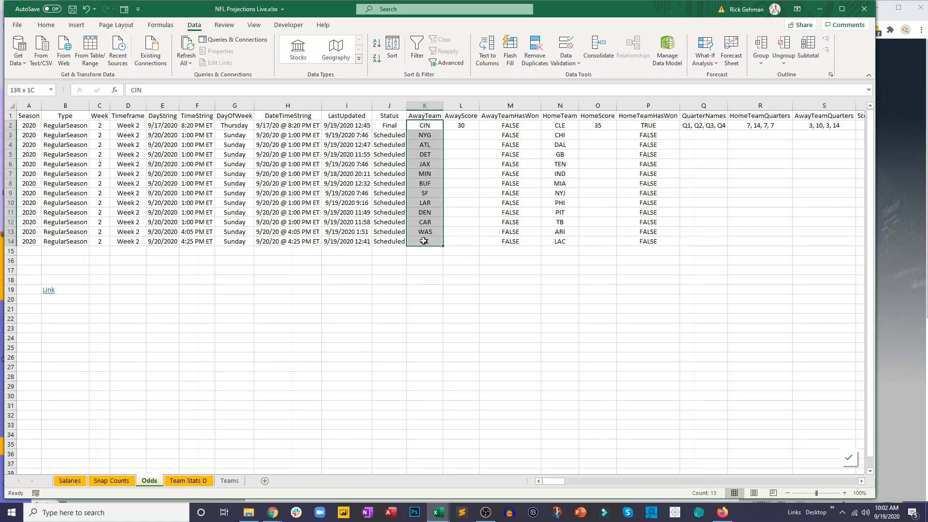
pyautogui.hotkey('ctrl', 'c')
pyautogui.click(360, 289)
pyautogui.hotkey('ctrl', 'v')
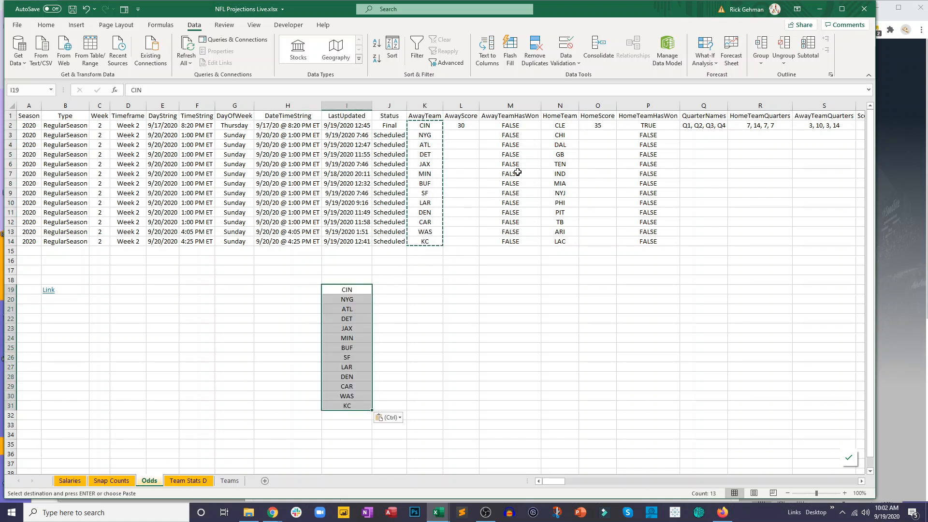
pyautogui.moveTo(553, 127); pyautogui.dragTo(556, 242)
pyautogui.hotkey('ctrl', 'c')
pyautogui.click(347, 415)
pyautogui.hotkey('ctrl', 'v')
# - Copy the combined abbreviation list I19:I44 from the Odds sheet and paste it at E2 of the Teams sheet
pyautogui.moveTo(346, 289); pyautogui.dragTo(357, 444)
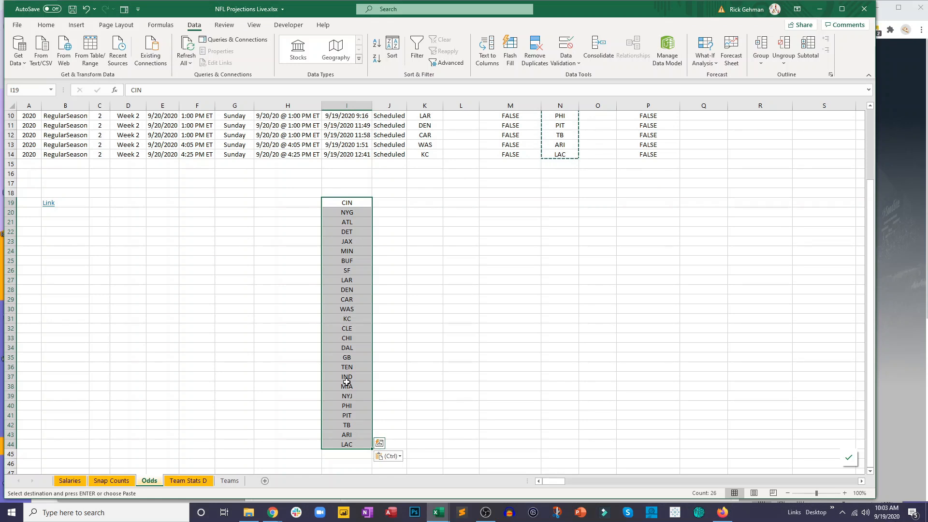
pyautogui.hotkey('ctrl', 'c')
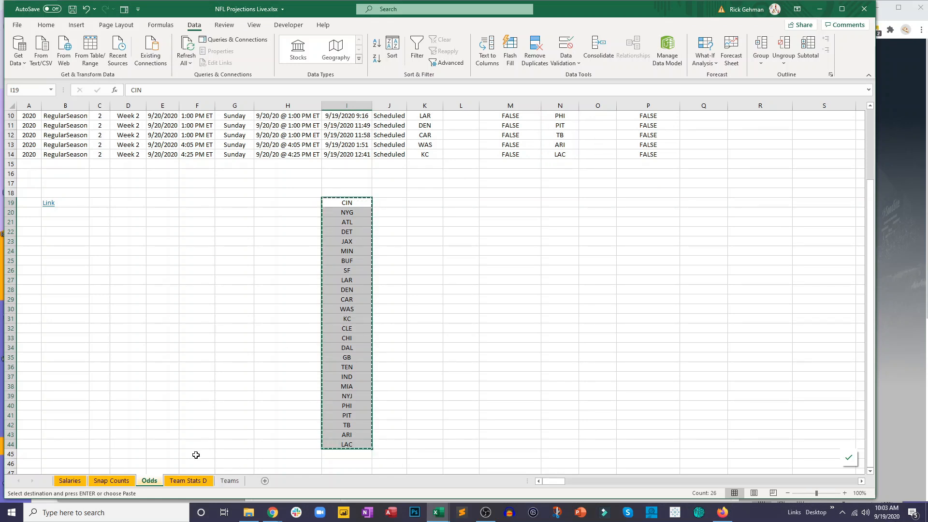
pyautogui.click(229, 480)
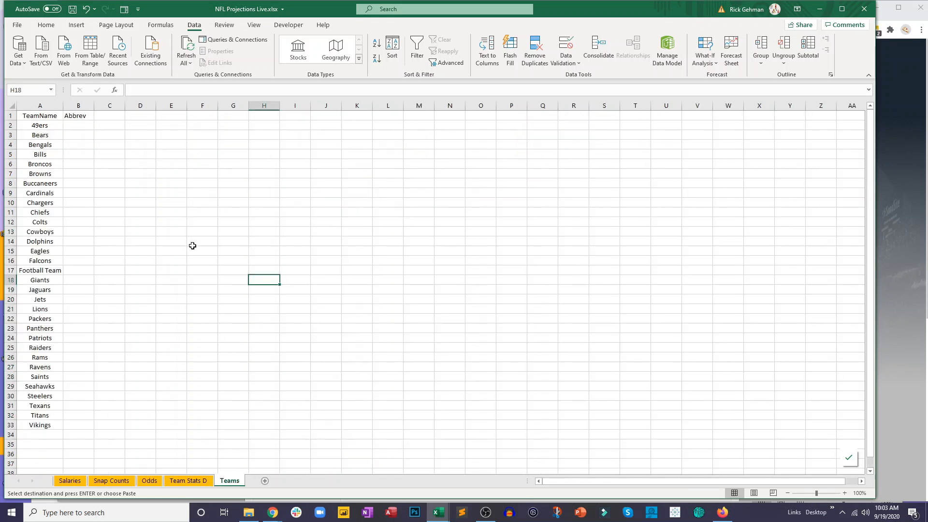
pyautogui.click(168, 124)
pyautogui.hotkey('ctrl', 'v')
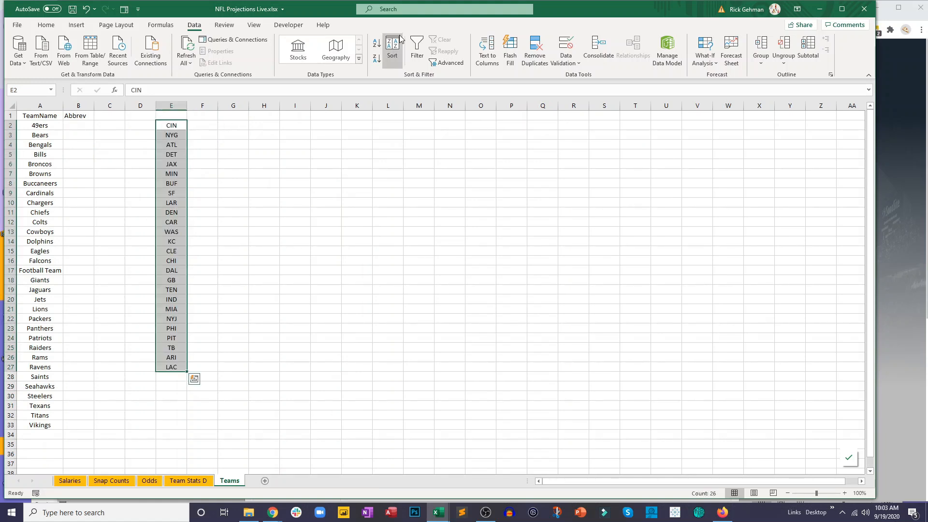
# - Sort the pasted abbreviations in column E from A to Z, treating the data as having no header row
pyautogui.click(392, 49)
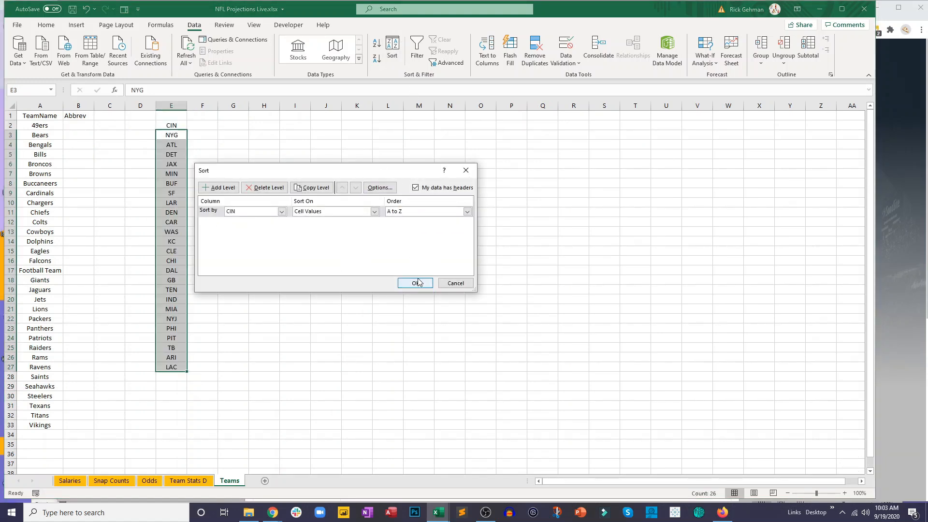
pyautogui.click(432, 189)
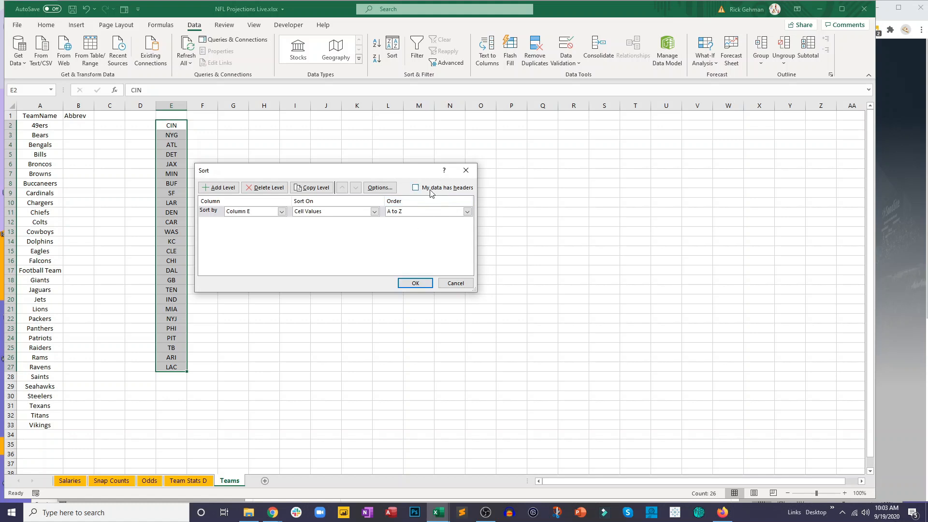
pyautogui.click(414, 283)
pyautogui.click(217, 200)
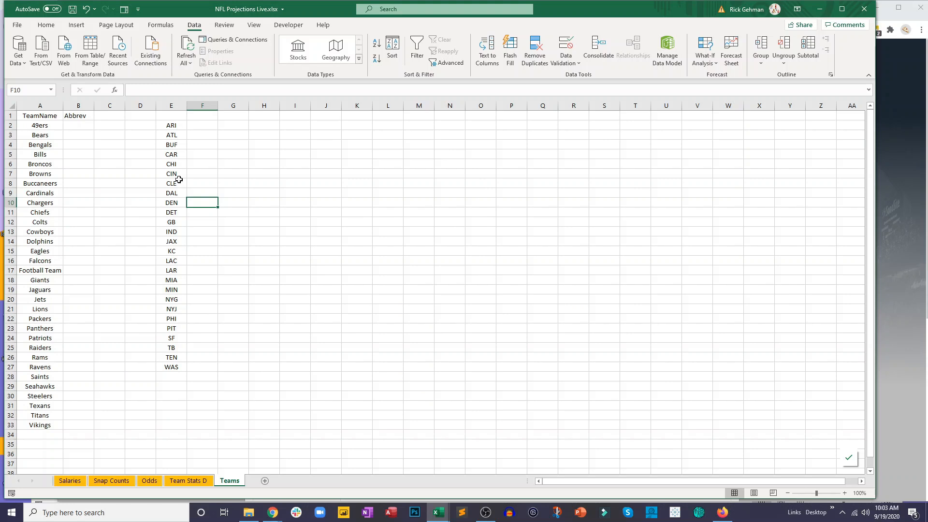
# - Move SF from column E to B2 beside 49ers, and CHI to B3 beside Bears
pyautogui.click(171, 127)
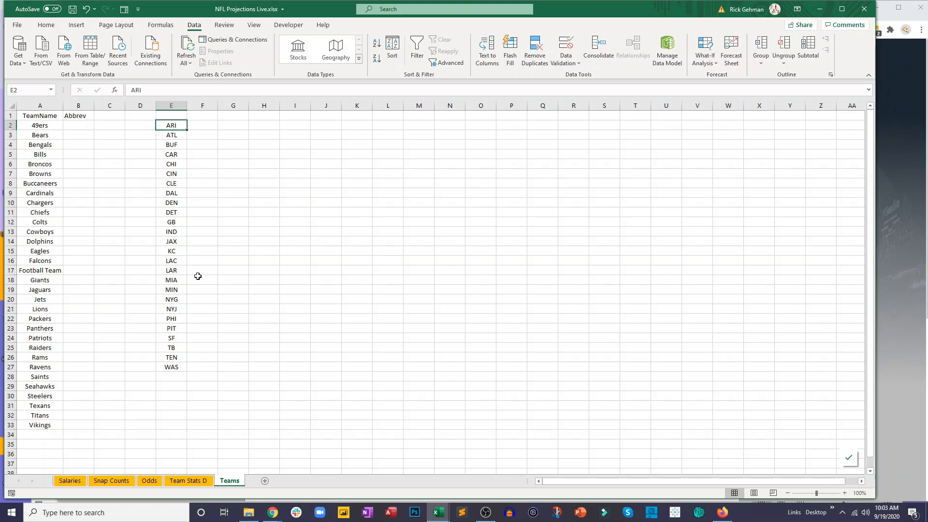
pyautogui.click(181, 338)
pyautogui.hotkey('ctrl', 'c')
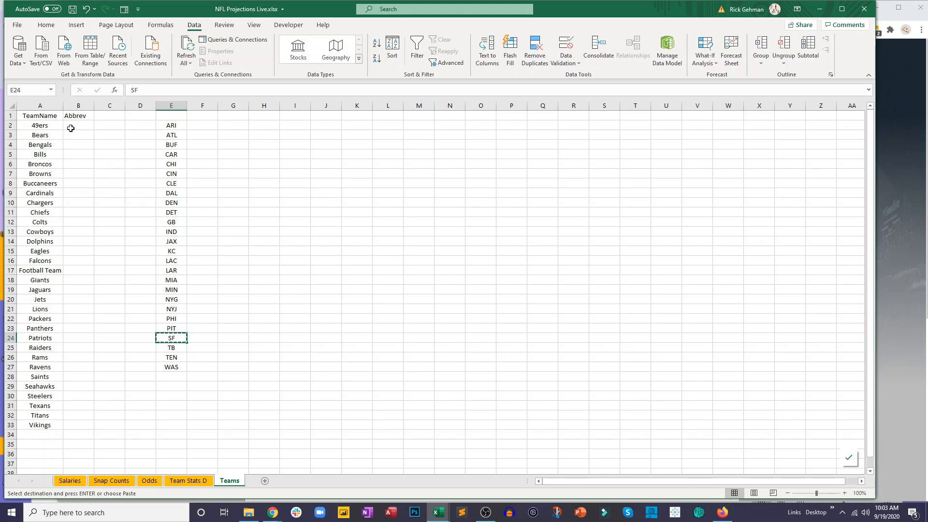
pyautogui.click(71, 128)
pyautogui.hotkey('ctrl', 'v')
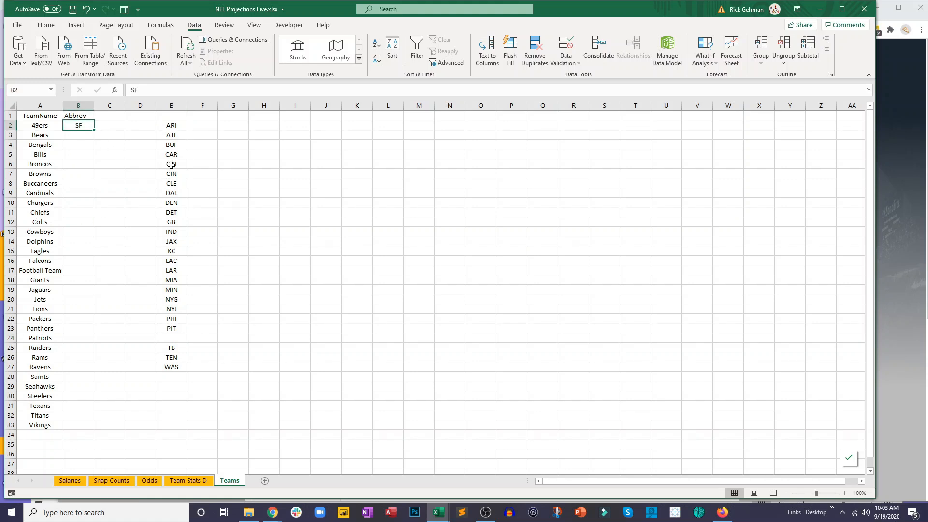
pyautogui.click(177, 164)
pyautogui.hotkey('ctrl', 'x')
pyautogui.click(86, 135)
pyautogui.hotkey('ctrl', 'v')
# - Move CIN from column E to B4 beside Bengals, and BUF to B5 beside Bills
pyautogui.click(174, 173)
pyautogui.hotkey('ctrl', 'x')
pyautogui.click(89, 143)
pyautogui.hotkey('ctrl', 'v')
pyautogui.click(171, 146)
pyautogui.hotkey('ctrl', 'x')
pyautogui.click(85, 152)
pyautogui.hotkey('ctrl', 'v')
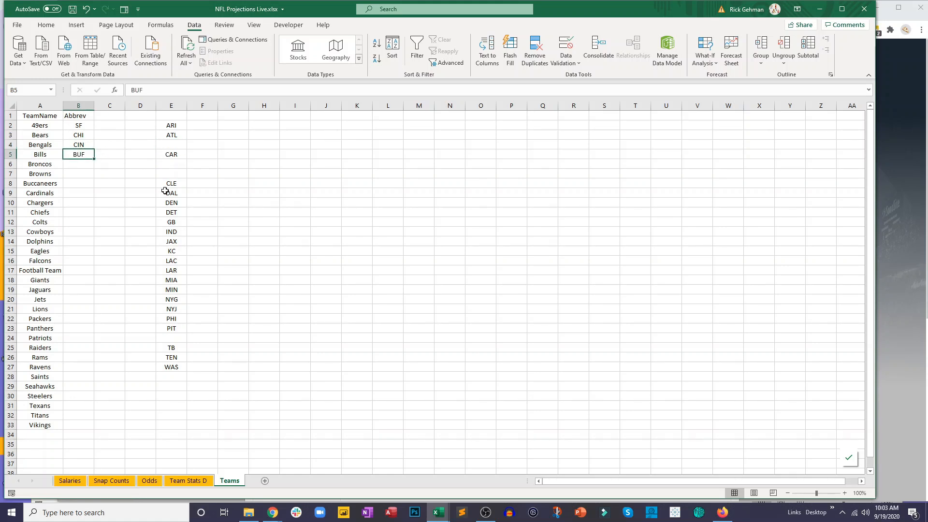
# - Move DEN from column E to B6 beside Broncos, and CLE to B7 beside Browns
pyautogui.click(181, 201)
pyautogui.hotkey('ctrl', 'x')
pyautogui.click(85, 163)
pyautogui.hotkey('ctrl', 'v')
pyautogui.click(172, 182)
pyautogui.hotkey('ctrl', 'x')
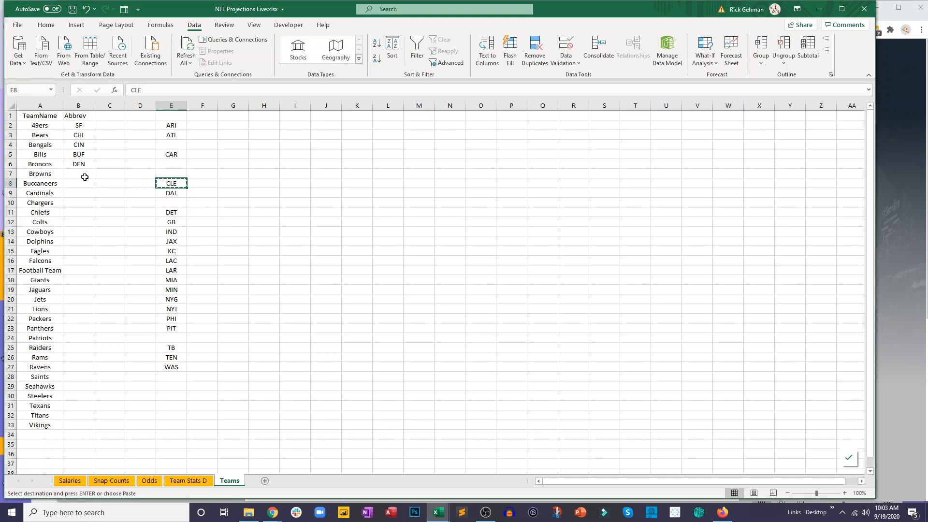
pyautogui.click(86, 177)
pyautogui.hotkey('ctrl', 'v')
# - Move TB from column E to B8 beside Buccaneers, and ARI to B9 beside Cardinals
pyautogui.click(183, 345)
pyautogui.hotkey('ctrl', 'x')
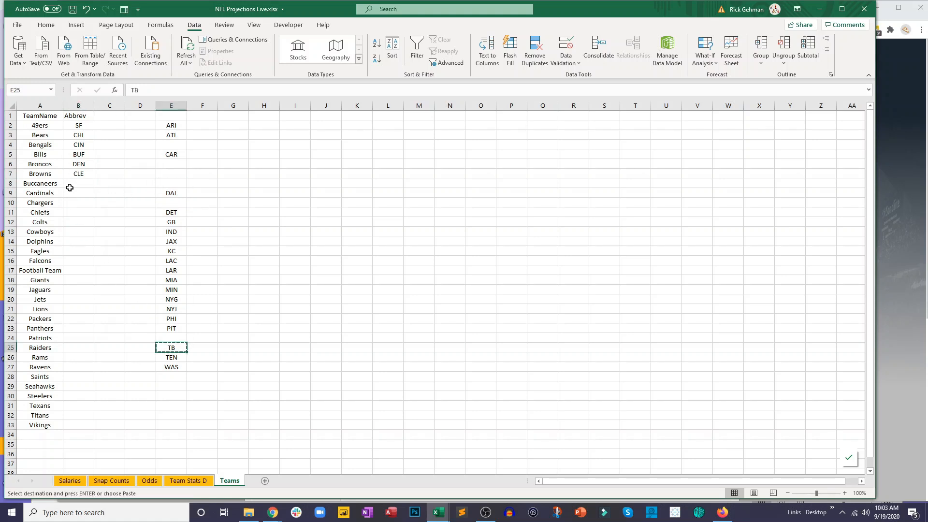
pyautogui.click(73, 182)
pyautogui.hotkey('ctrl', 'v')
pyautogui.click(169, 129)
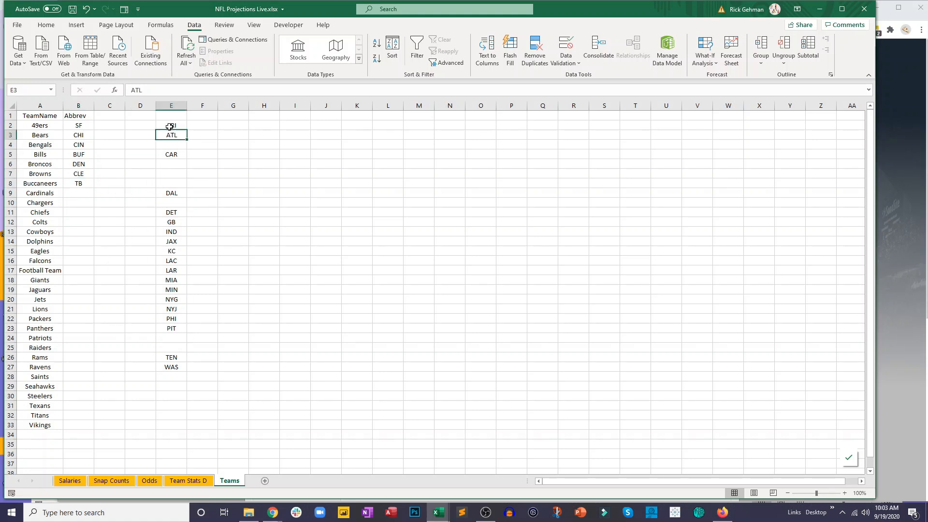
pyautogui.hotkey('ctrl', 'x')
pyautogui.click(79, 192)
pyautogui.hotkey('ctrl', 'v')
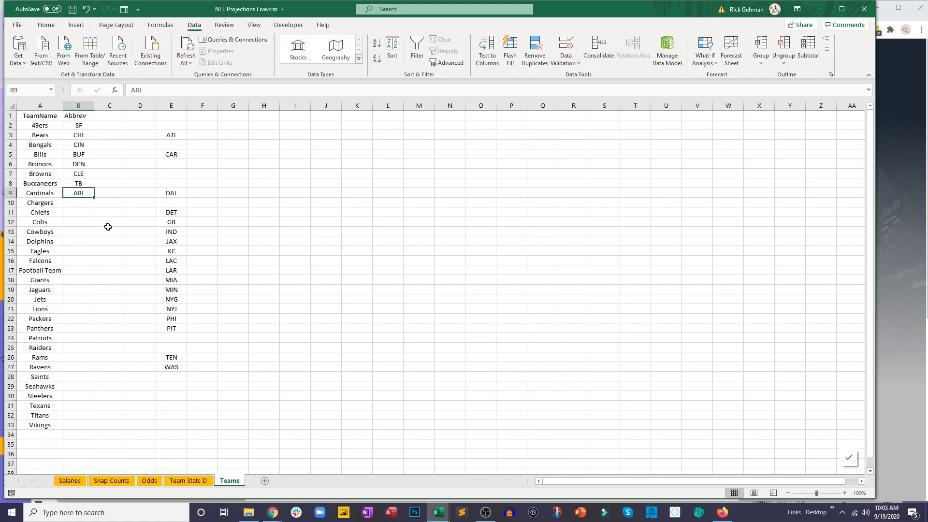
# - Move JAX from column E to B19 beside Jaguars, and WAS to B17 beside Football Team
pyautogui.click(169, 240)
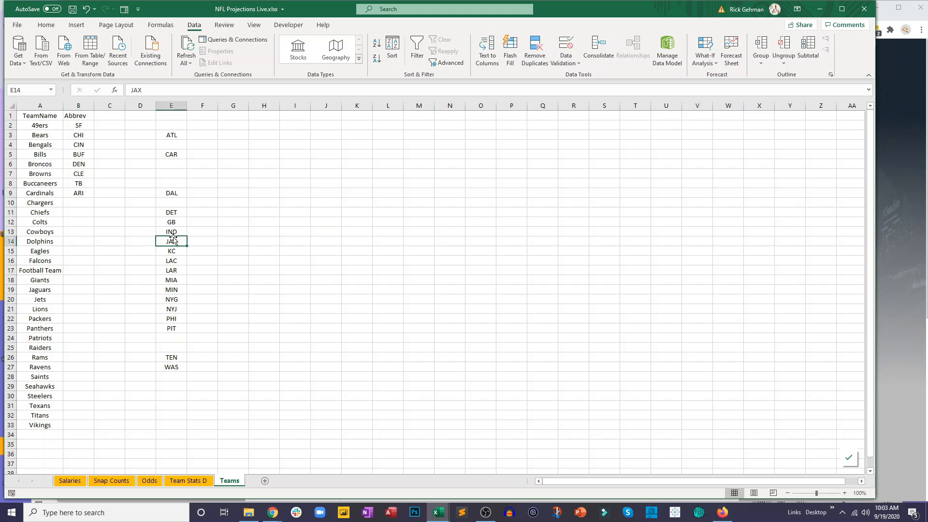
pyautogui.hotkey('ctrl', 'c')
pyautogui.click(69, 290)
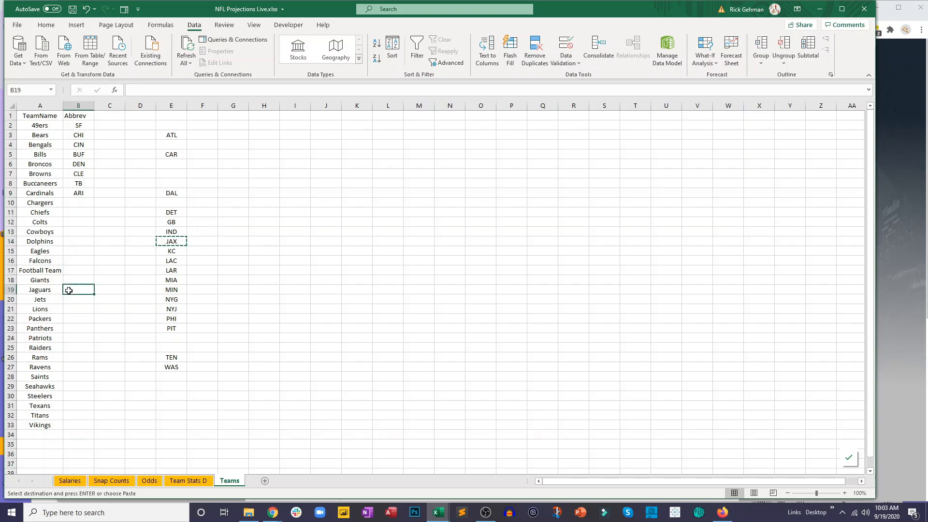
pyautogui.hotkey('ctrl', 'v')
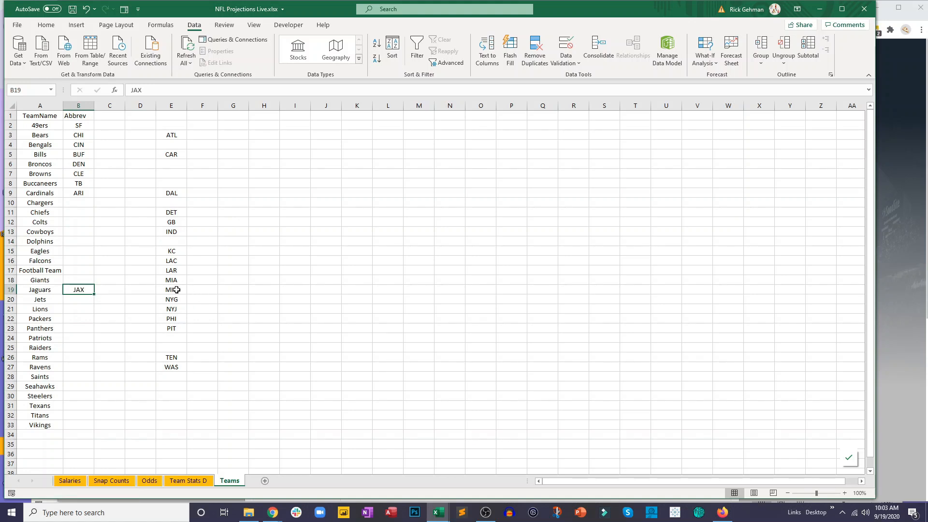
pyautogui.click(182, 367)
pyautogui.hotkey('ctrl', 'c')
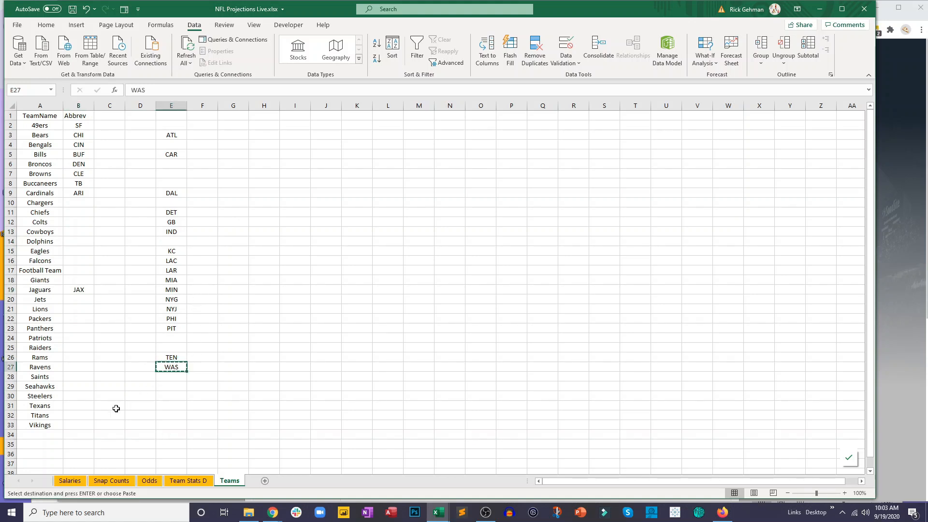
pyautogui.click(72, 269)
pyautogui.hotkey('ctrl', 'v')
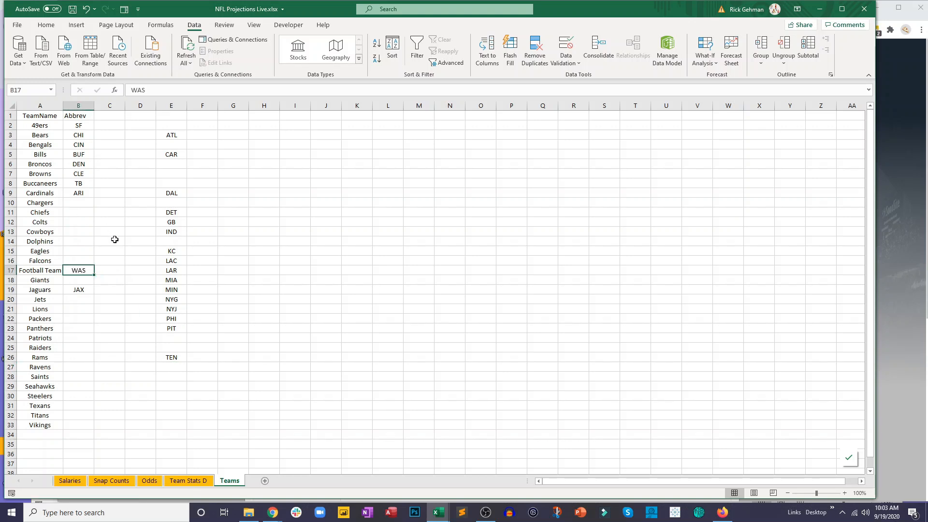
# - Move LAC, KC and IND from column E to B10, B11 and B12 beside Chargers, Chiefs and Colts
pyautogui.click(176, 264)
pyautogui.hotkey('ctrl', 'c')
pyautogui.click(83, 203)
pyautogui.hotkey('ctrl', 'v')
pyautogui.click(173, 251)
pyautogui.hotkey('ctrl', 'x')
pyautogui.click(83, 213)
pyautogui.hotkey('ctrl', 'v')
pyautogui.click(172, 231)
pyautogui.hotkey('ctrl', 'x')
pyautogui.click(87, 224)
pyautogui.hotkey('ctrl', 'v')
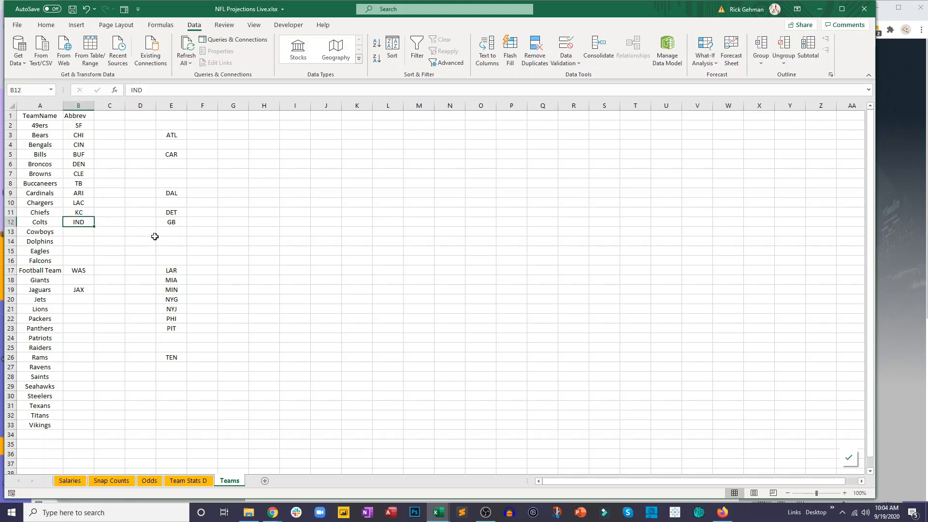
# - Move DAL from column E to B13 beside Cowboys, and MIA to B14 beside Dolphins
pyautogui.click(179, 213)
pyautogui.click(179, 192)
pyautogui.hotkey('ctrl', 'x')
pyautogui.click(81, 235)
pyautogui.hotkey('ctrl', 'v')
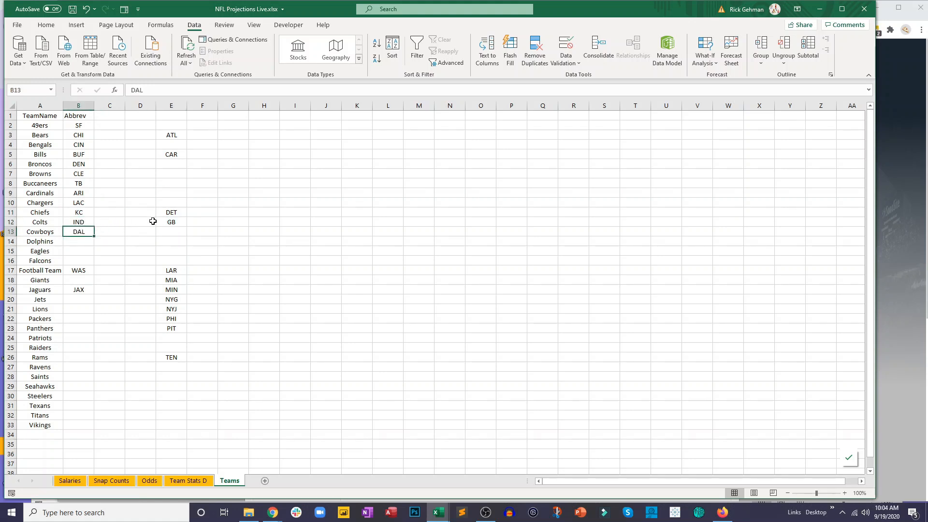
pyautogui.click(168, 280)
pyautogui.hotkey('ctrl', 'x')
pyautogui.click(80, 242)
pyautogui.hotkey('ctrl', 'v')
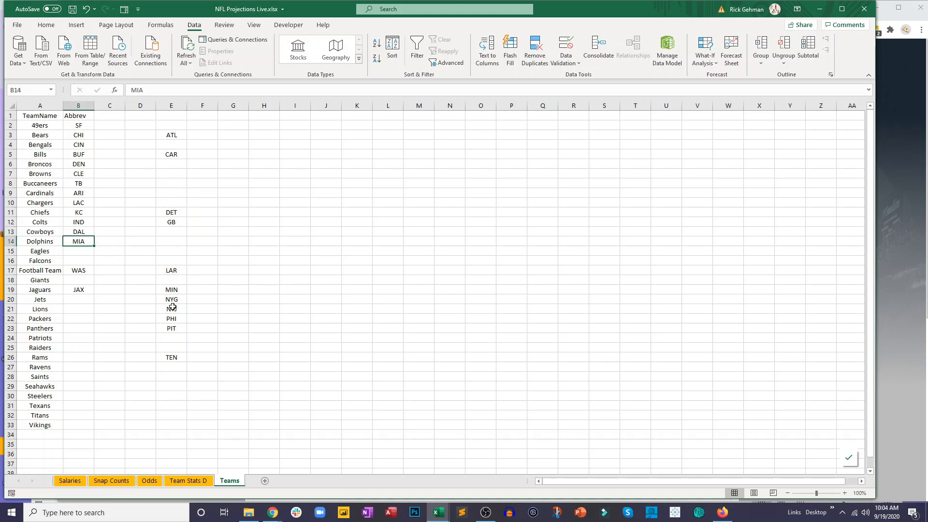
# - Move PHI from column E to B15 beside Eagles, and ATL to B16 beside Falcons
pyautogui.click(176, 318)
pyautogui.hotkey('ctrl', 'x')
pyautogui.click(88, 252)
pyautogui.hotkey('ctrl', 'v')
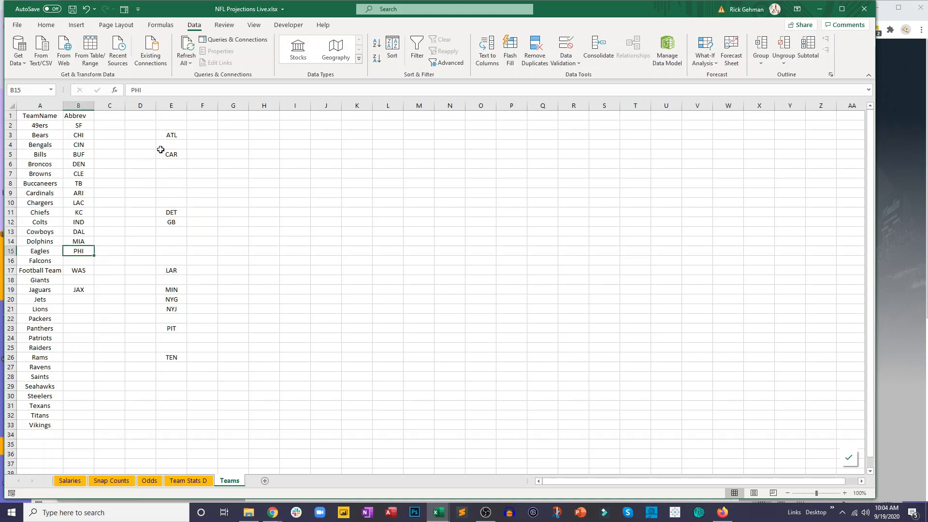
pyautogui.click(162, 137)
pyautogui.hotkey('ctrl', 'x')
pyautogui.click(80, 261)
pyautogui.hotkey('ctrl', 'v')
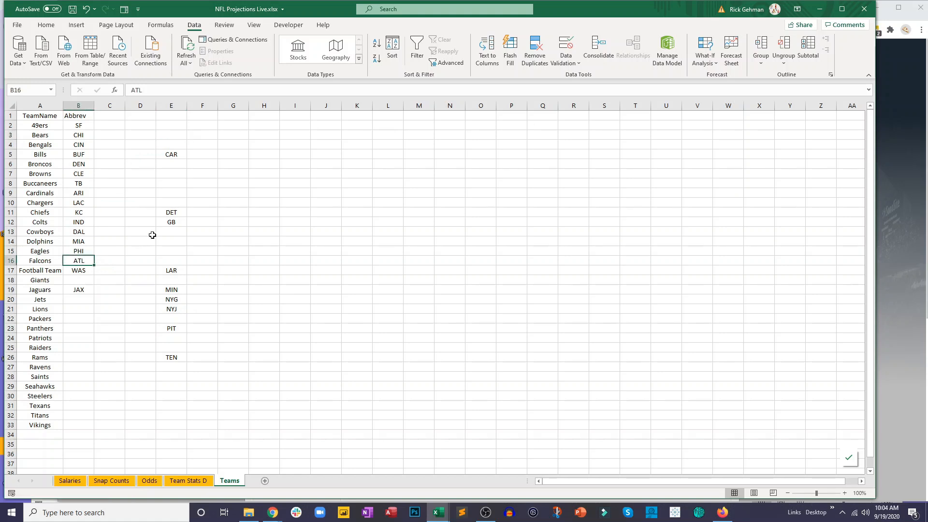
# - Move NYG from column E to B18 beside Giants, and NYJ to B20 beside Jets
pyautogui.click(170, 301)
pyautogui.hotkey('ctrl', 'x')
pyautogui.click(78, 279)
pyautogui.hotkey('ctrl', 'v')
pyautogui.click(181, 305)
pyautogui.hotkey('ctrl', 'x')
pyautogui.click(77, 298)
pyautogui.hotkey('ctrl', 'v')
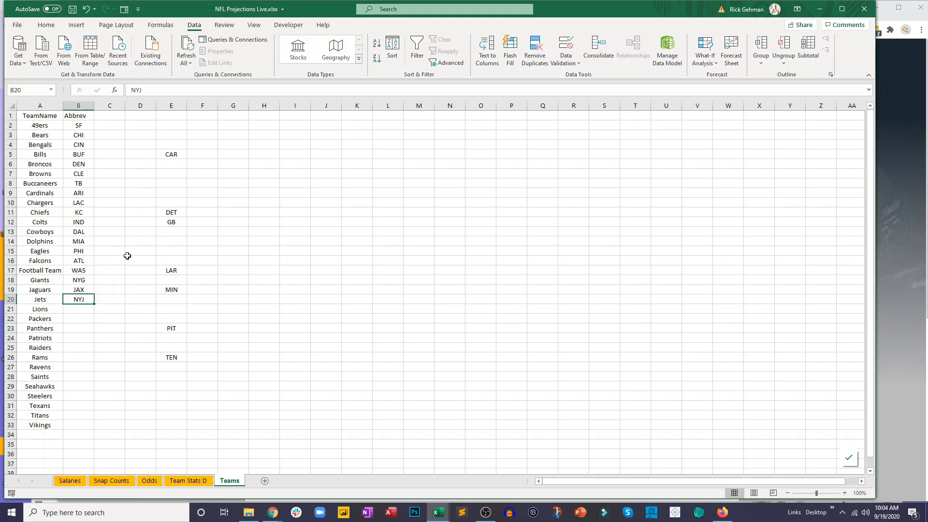
# - Move DET, GB and CAR from column E to B21, B22 and B23 beside Lions, Packers and Panthers
pyautogui.click(177, 213)
pyautogui.hotkey('ctrl', 'x')
pyautogui.click(78, 308)
pyautogui.hotkey('ctrl', 'v')
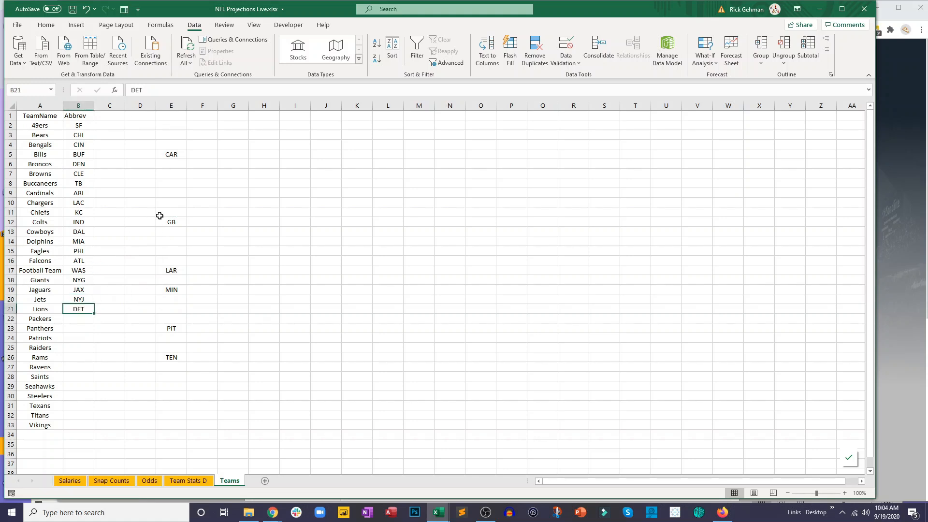
pyautogui.click(170, 218)
pyautogui.hotkey('ctrl', 'x')
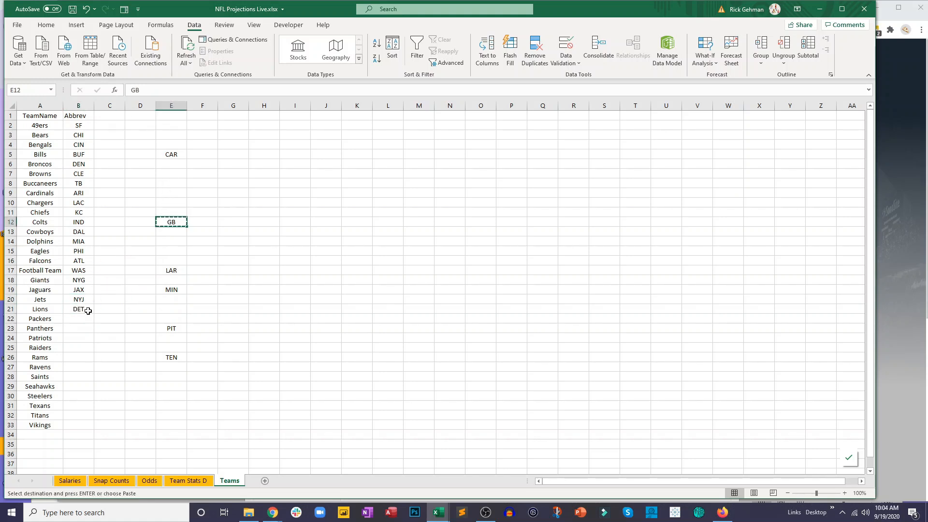
pyautogui.click(80, 317)
pyautogui.hotkey('ctrl', 'v')
pyautogui.click(175, 155)
pyautogui.hotkey('ctrl', 'x')
pyautogui.click(79, 327)
pyautogui.hotkey('ctrl', 'v')
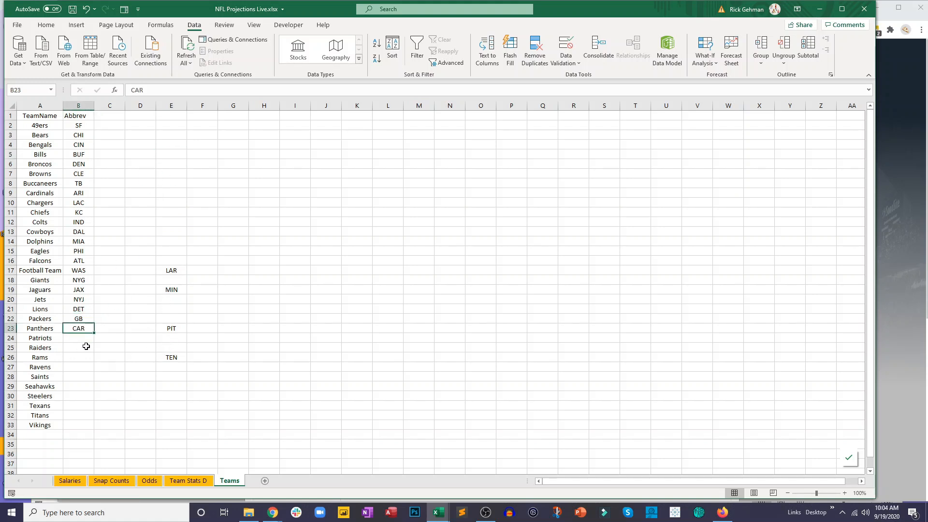
# - Move LAR from column E to B26 beside Rams, and PIT to B30 beside Steelers
pyautogui.click(172, 271)
pyautogui.hotkey('ctrl', 'x')
pyautogui.click(79, 358)
pyautogui.hotkey('ctrl', 'v')
pyautogui.click(170, 328)
pyautogui.hotkey('ctrl', 'x')
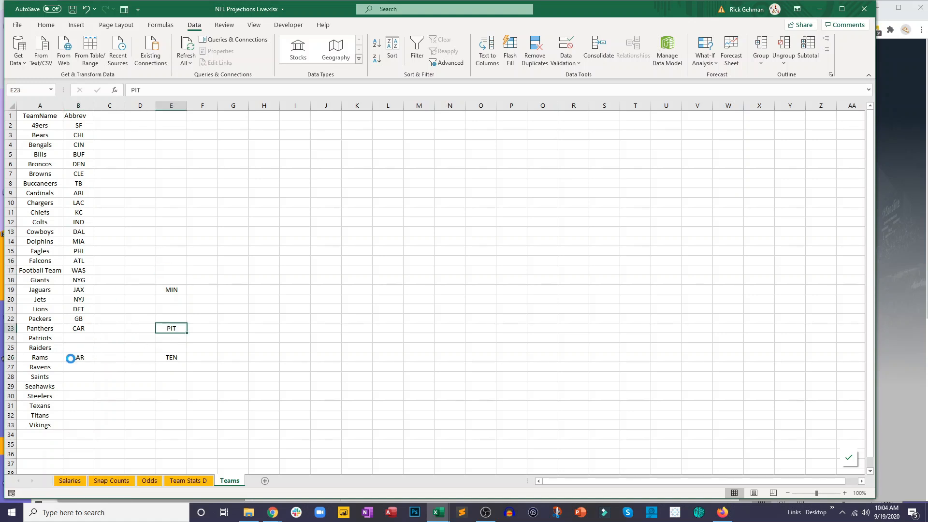
pyautogui.click(73, 395)
pyautogui.hotkey('ctrl', 'v')
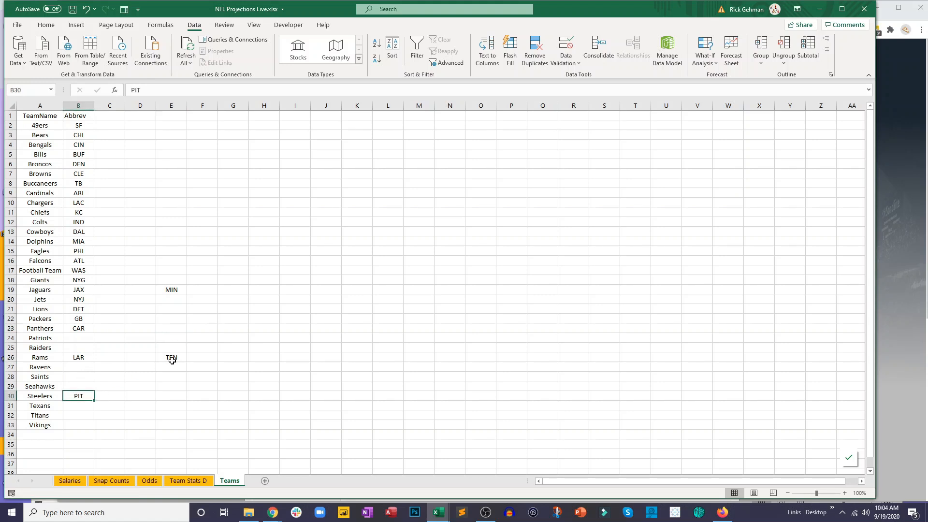
# - Move TEN from column E to B32 beside Titans, and MIN to B33 beside Vikings
pyautogui.click(172, 359)
pyautogui.hotkey('ctrl', 'x')
pyautogui.click(79, 414)
pyautogui.hotkey('ctrl', 'v')
pyautogui.click(170, 290)
pyautogui.hotkey('ctrl', 'x')
pyautogui.click(79, 424)
pyautogui.hotkey('ctrl', 'v')
pyautogui.click(150, 376)
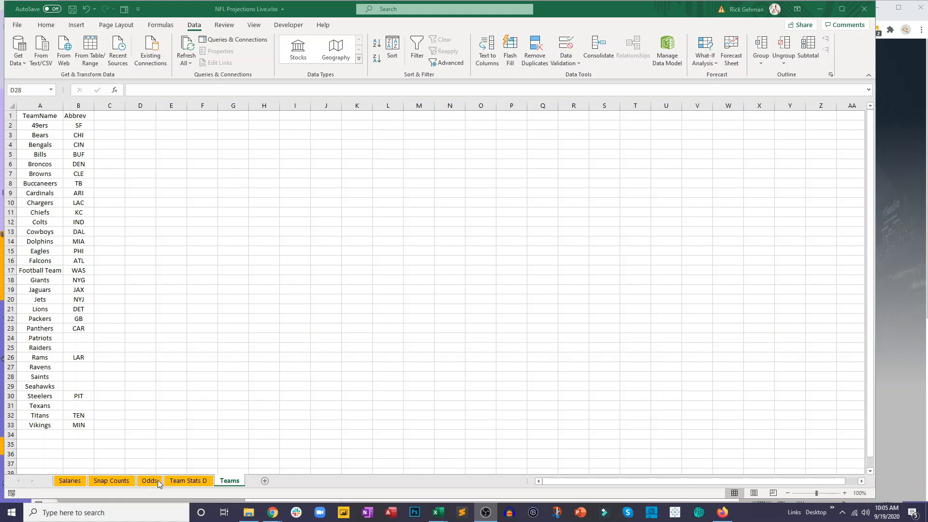
# - Check the Patriots' abbreviation on the Salaries sheet and enter NE in B24 of the Teams sheet
pyautogui.click(80, 339)
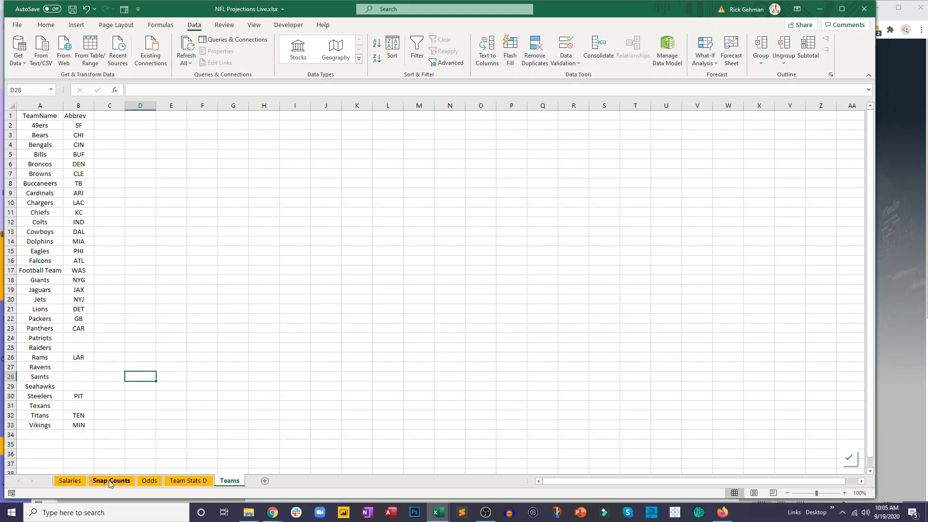
pyautogui.click(69, 481)
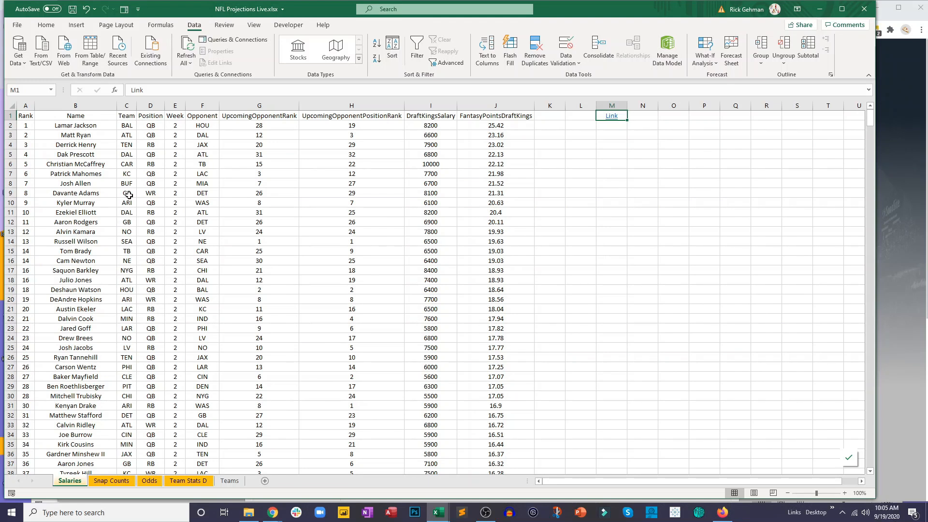
pyautogui.click(124, 261)
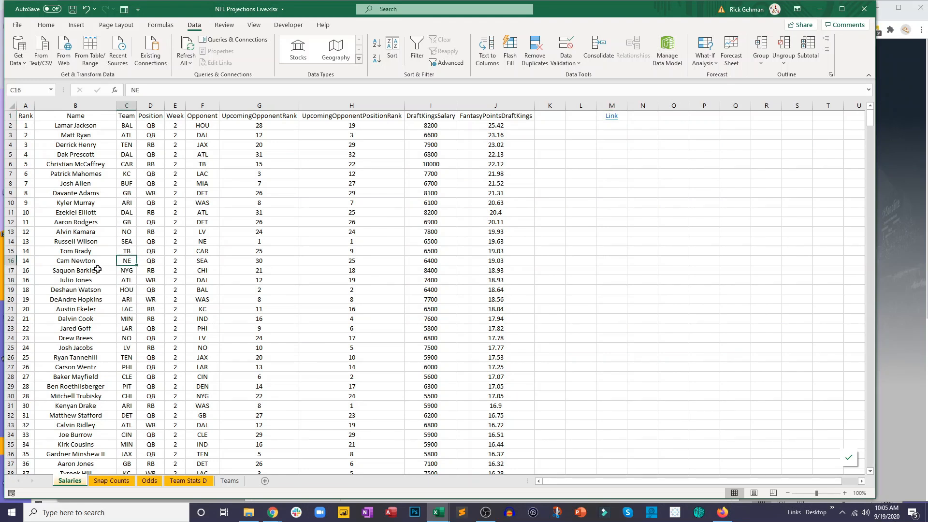
pyautogui.click(229, 480)
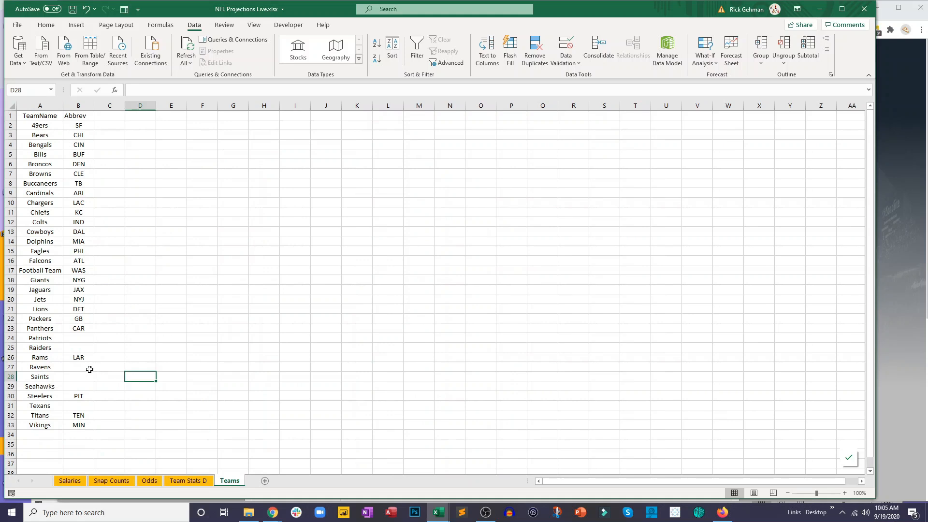
pyautogui.click(82, 339)
pyautogui.write('NE')
pyautogui.press('Return')
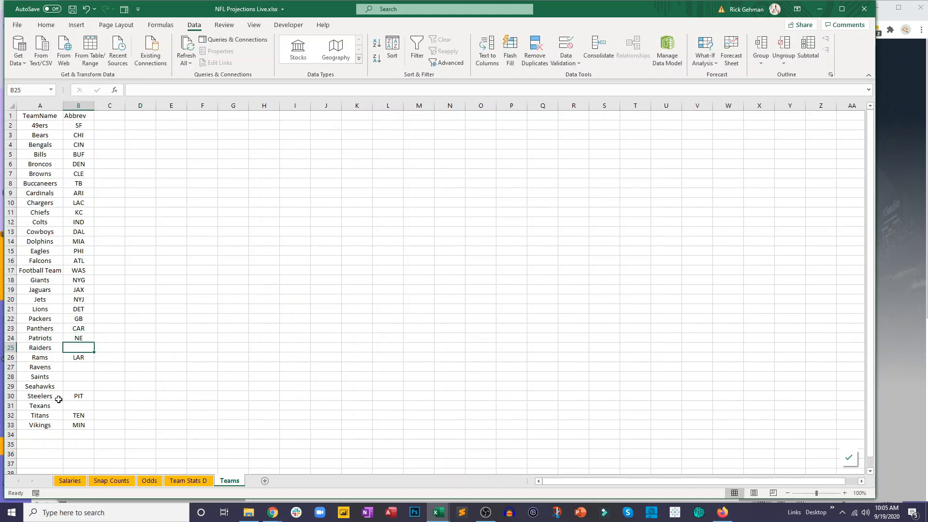
# - Enter LV in B25 beside Raiders and NO in B28 beside Saints
pyautogui.write('LV')
pyautogui.click(168, 405)
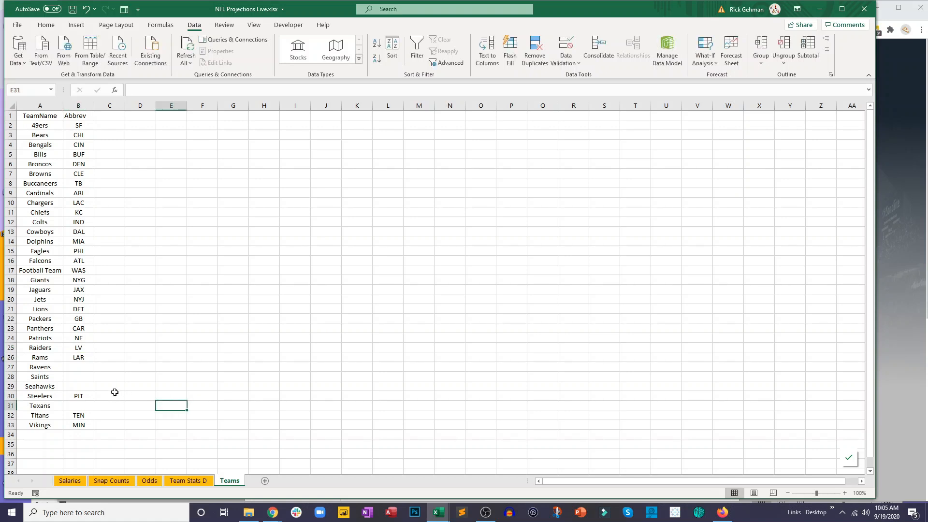
pyautogui.click(82, 376)
pyautogui.write('NO')
pyautogui.press('Return')
# - Check the Ravens' abbreviation on the Salaries sheet and fill in BAL in B27, SEA in B29 and HOU in B31 on Teams
pyautogui.click(69, 481)
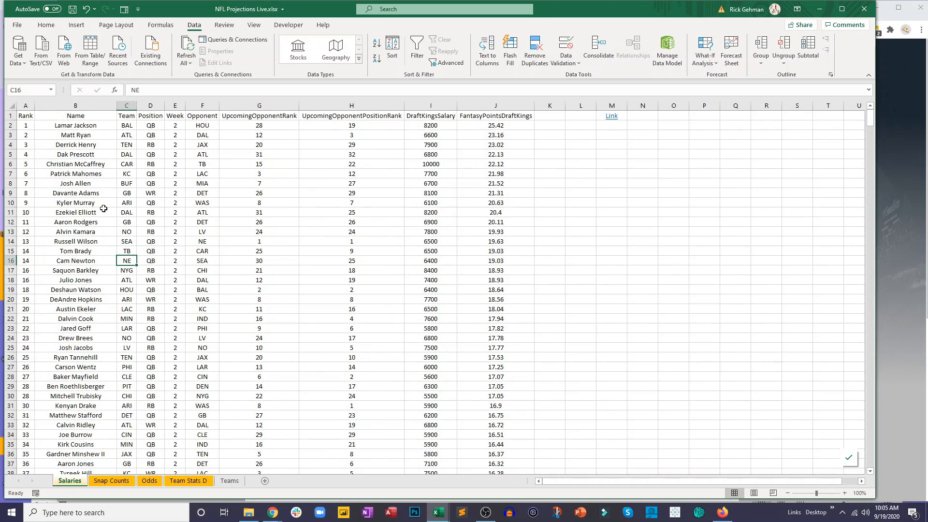
pyautogui.click(130, 125)
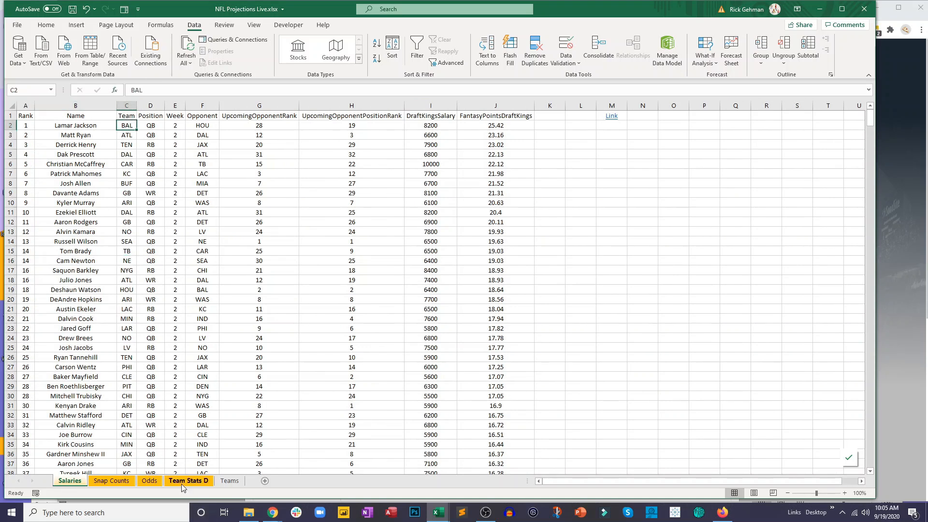
pyautogui.click(224, 481)
pyautogui.click(87, 363)
pyautogui.write('BAL')
pyautogui.press('Return')
pyautogui.press('Down')
pyautogui.write('SEA')
pyautogui.press('Return')
pyautogui.click(82, 405)
pyautogui.write('HOU')
pyautogui.press('Return')
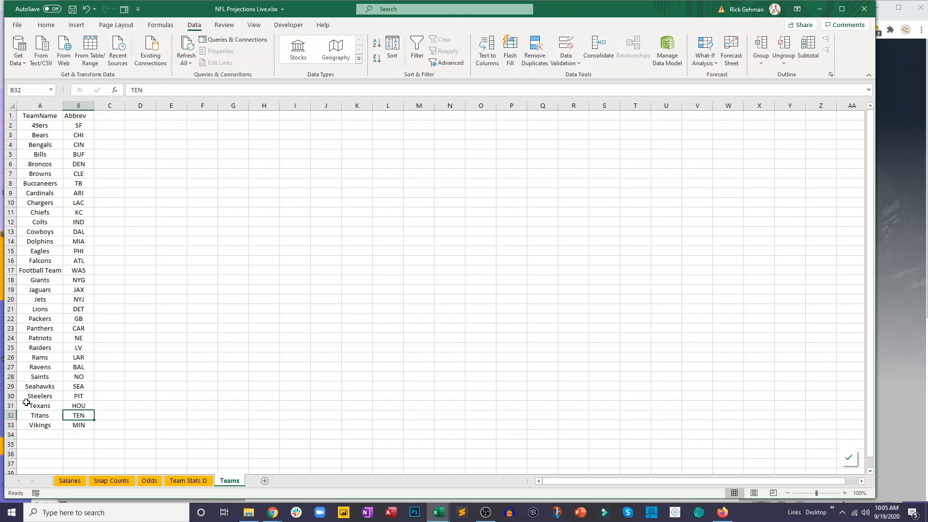
# - Center the contents of the TeamName and Abbrev columns (A:B) on the Teams sheet
pyautogui.moveTo(40, 106); pyautogui.dragTo(78, 106)
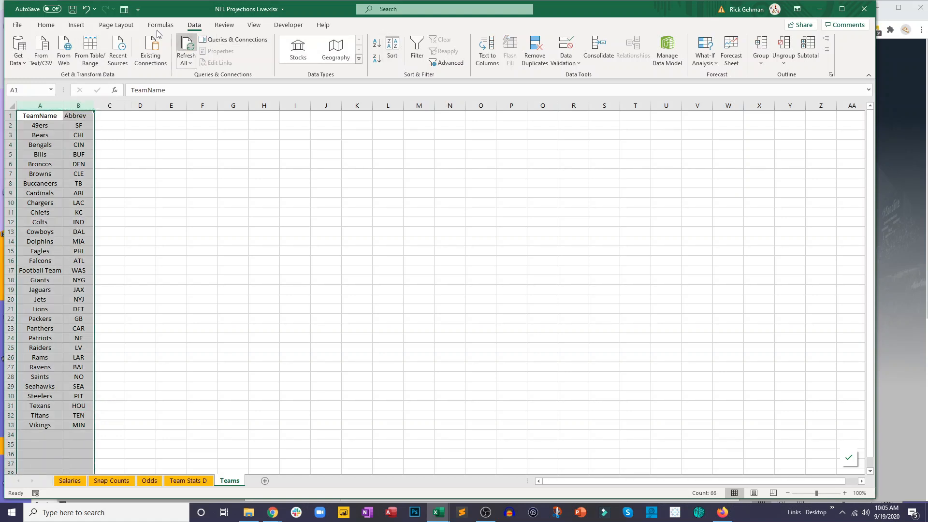
pyautogui.click(45, 24)
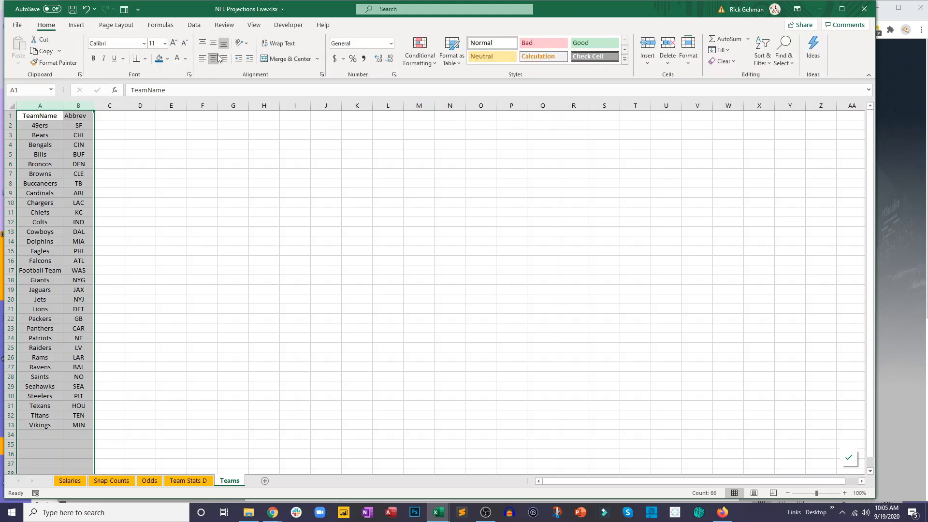
pyautogui.click(214, 58)
pyautogui.click(214, 58)
pyautogui.click(171, 135)
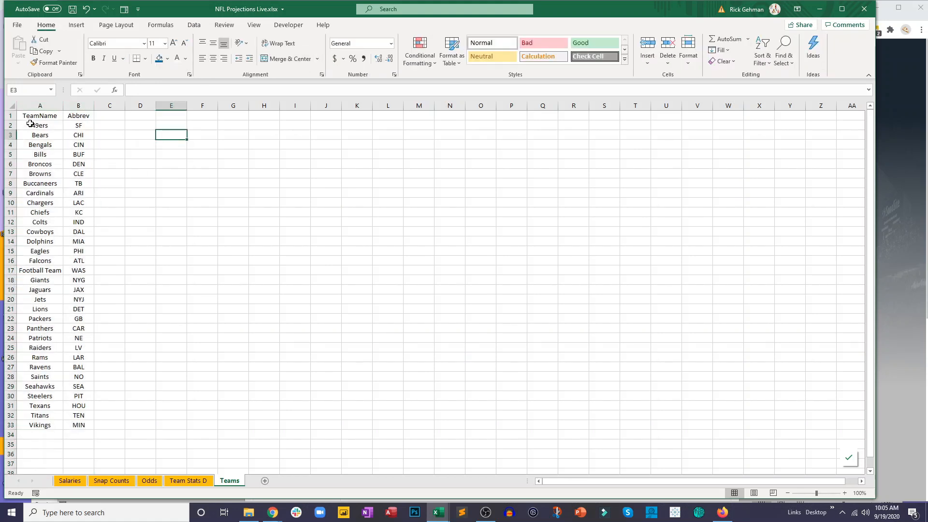
# - Copy the TeamName list A1:A33 into column C, starting at C1
pyautogui.moveTo(34, 115); pyautogui.dragTo(33, 417)
pyautogui.hotkey('ctrl', 'c')
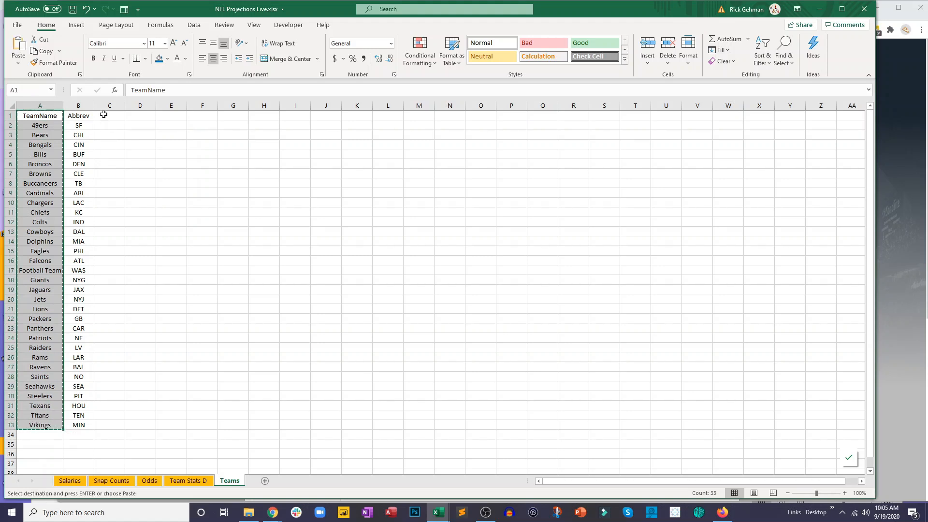
pyautogui.click(108, 115)
pyautogui.hotkey('ctrl', 'v')
pyautogui.click(166, 212)
pyautogui.press('Escape')
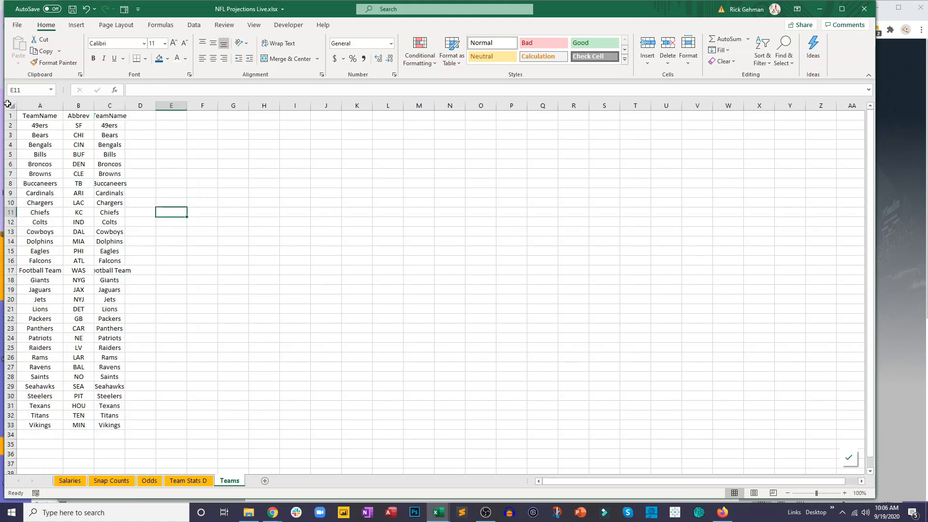
# - Autofit all column widths on the Teams sheet to their contents
pyautogui.click(11, 105)
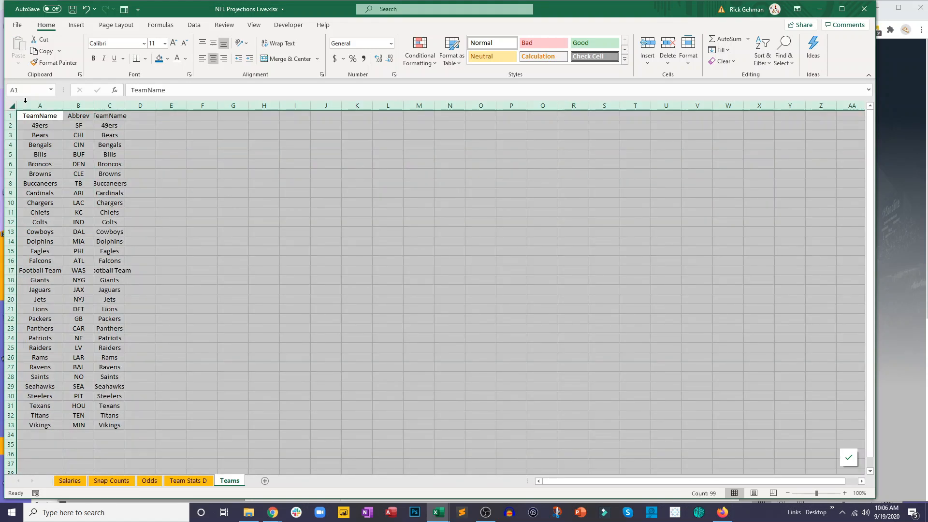
pyautogui.doubleClick(125, 106)
pyautogui.click(55, 135)
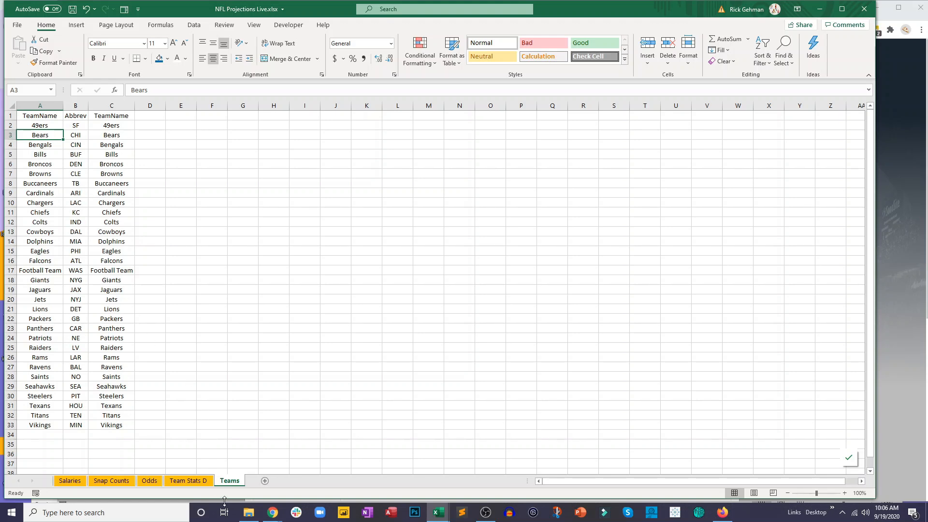
# - Set the Teams sheet's tab color to red
pyautogui.rightClick(230, 482)
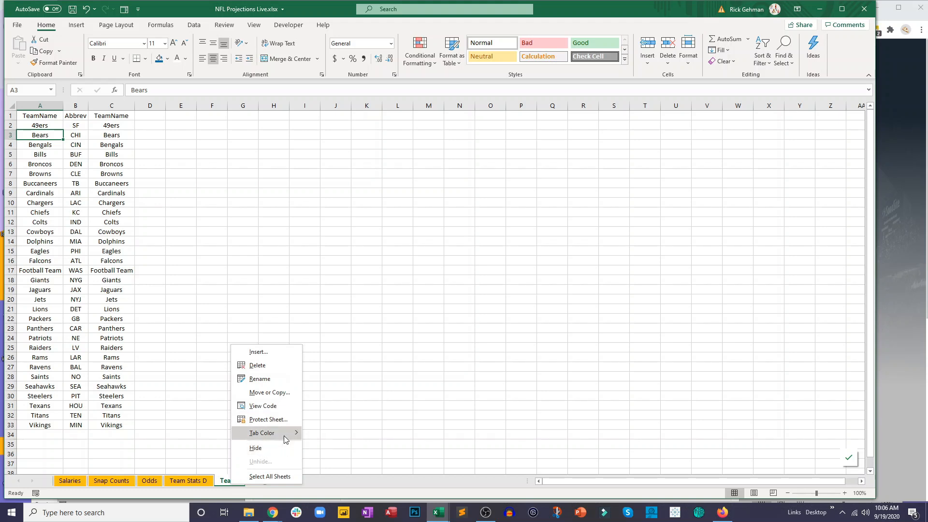
pyautogui.moveTo(285, 439)
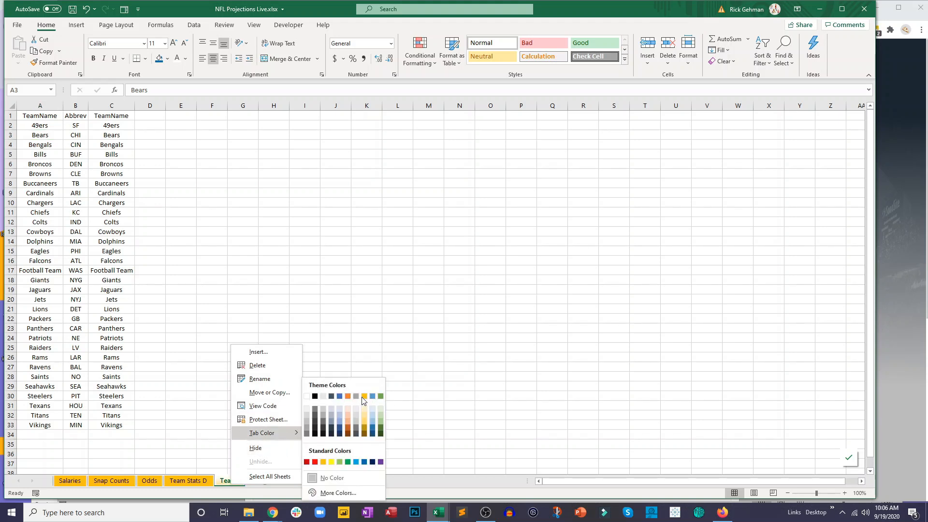
pyautogui.click(315, 462)
pyautogui.click(292, 408)
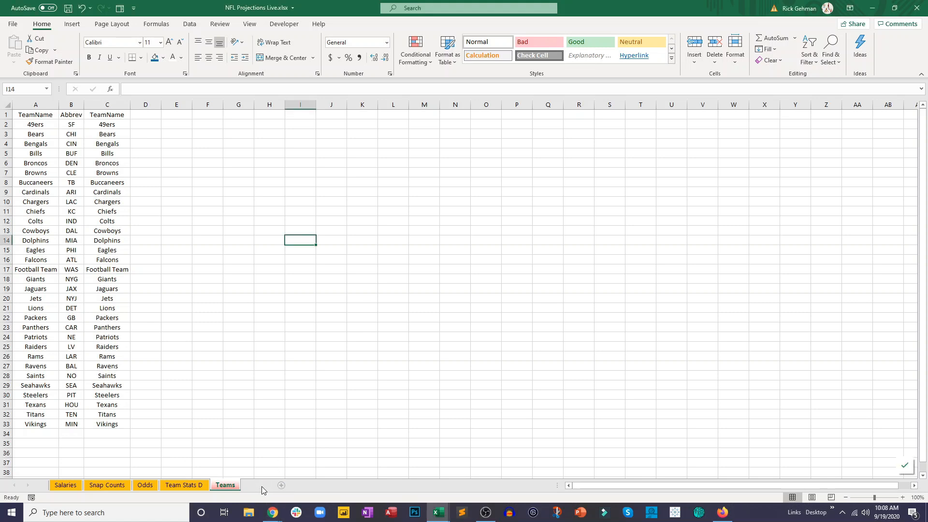
# - Add a new worksheet after Teams and name it Projections
pyautogui.click(260, 485)
pyautogui.doubleClick(254, 485)
pyautogui.write('Projections')
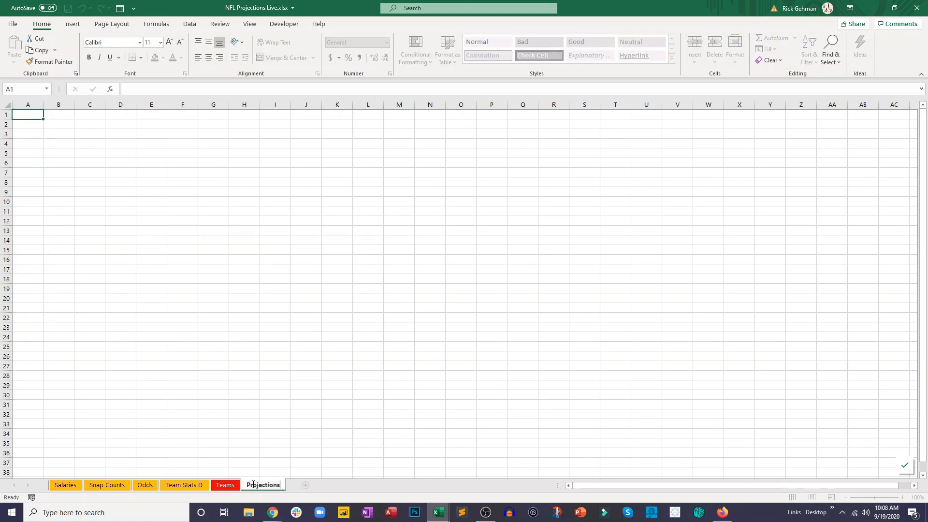
pyautogui.press('Return')
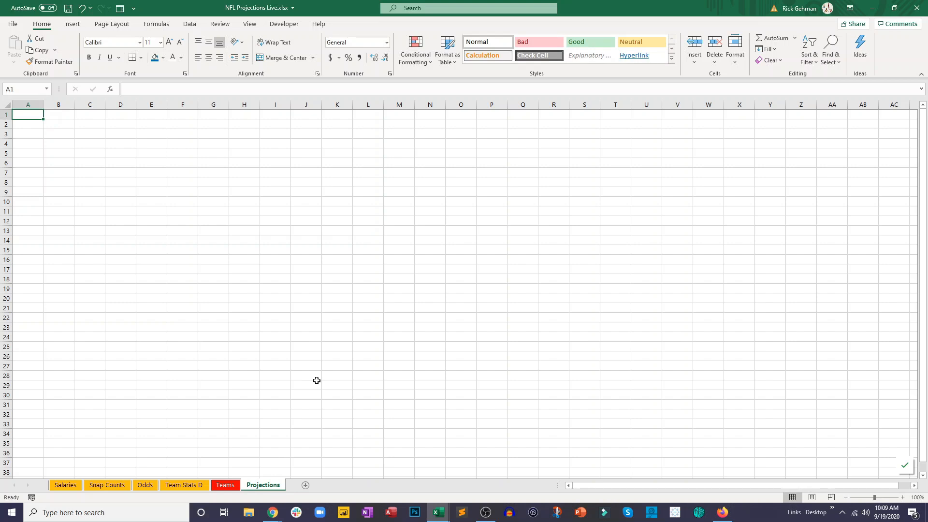
# - Set the Projections sheet's tab color to green
pyautogui.rightClick(258, 484)
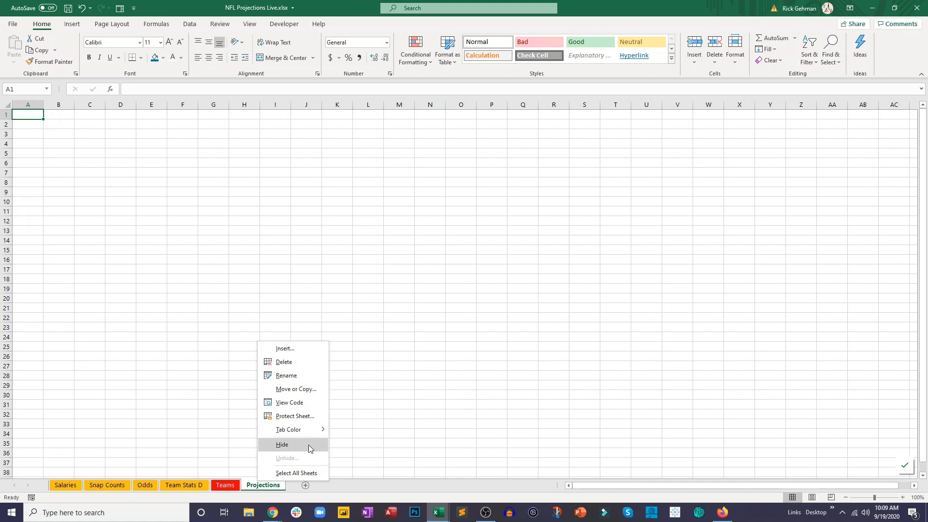
pyautogui.moveTo(309, 429)
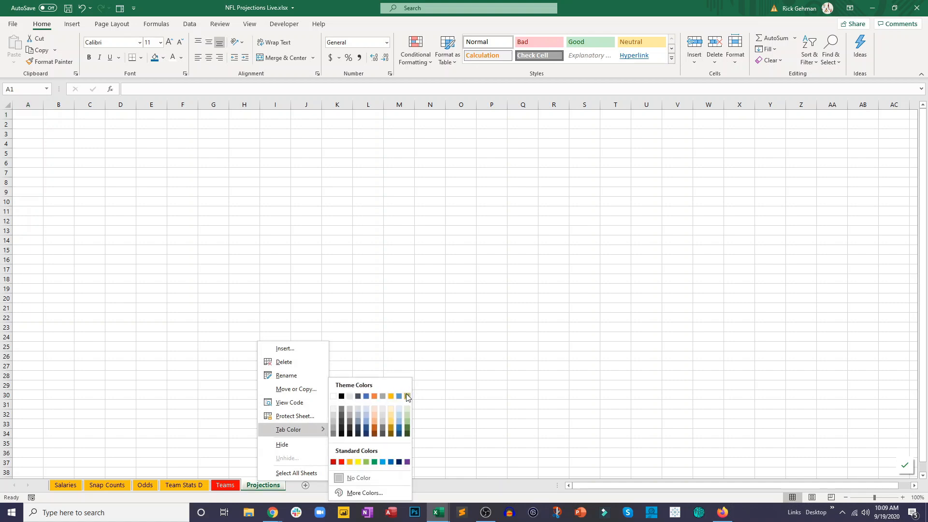
pyautogui.click(401, 377)
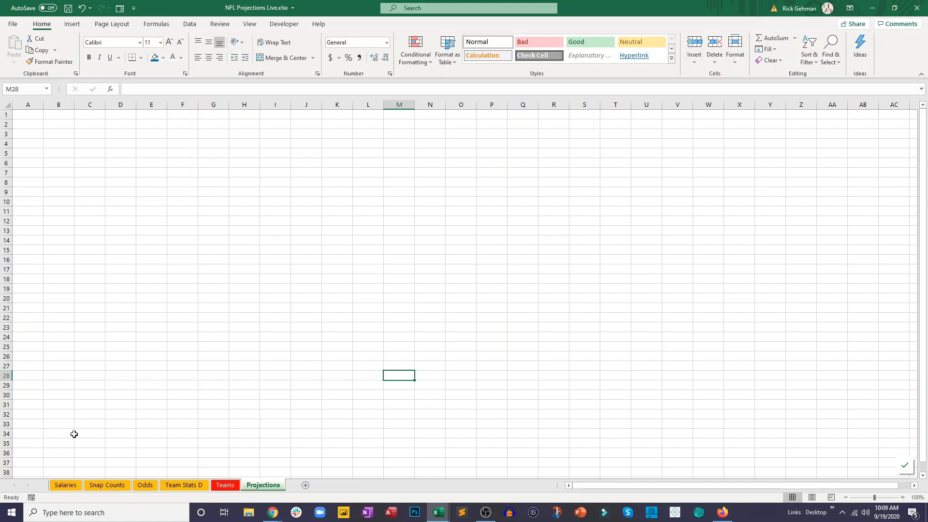
# - Fill the Name through Opponent columns (B:F) on the Salaries sheet with light gray
pyautogui.click(64, 484)
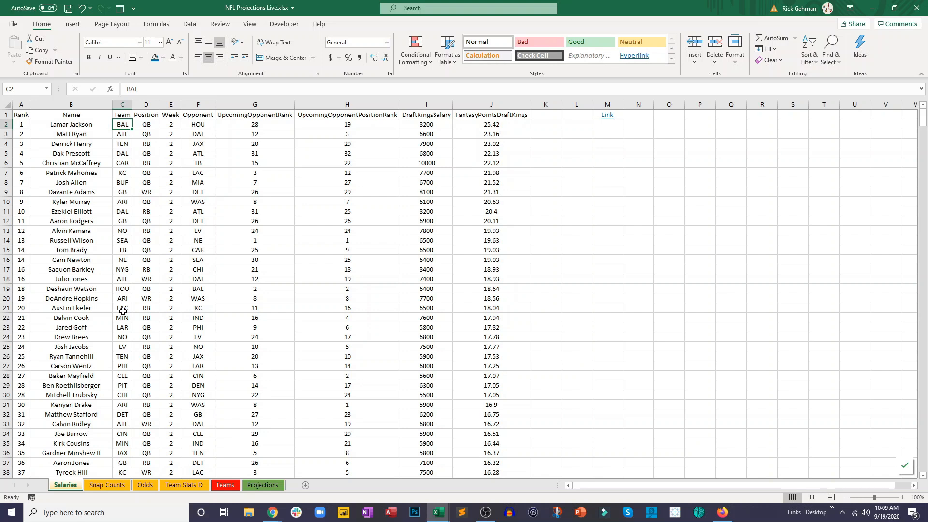
pyautogui.click(123, 192)
pyautogui.moveTo(64, 103); pyautogui.dragTo(199, 103)
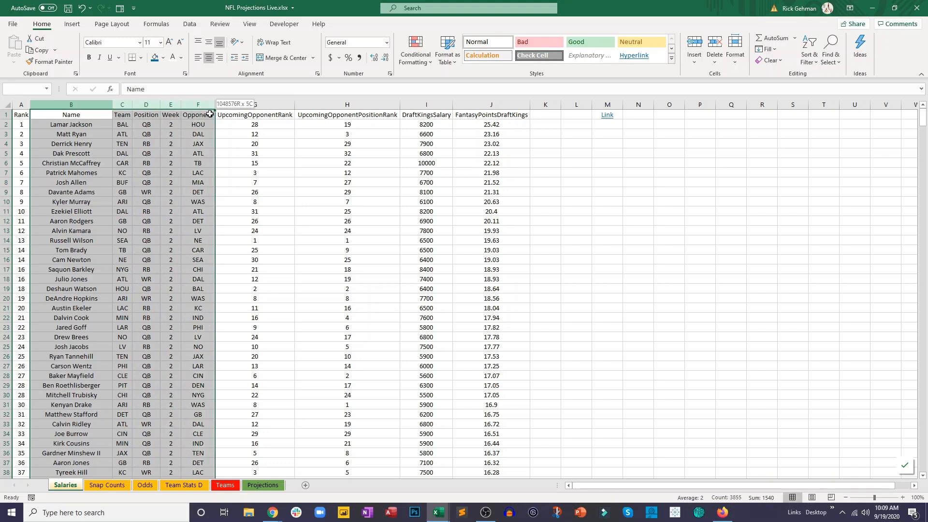
pyautogui.click(149, 192)
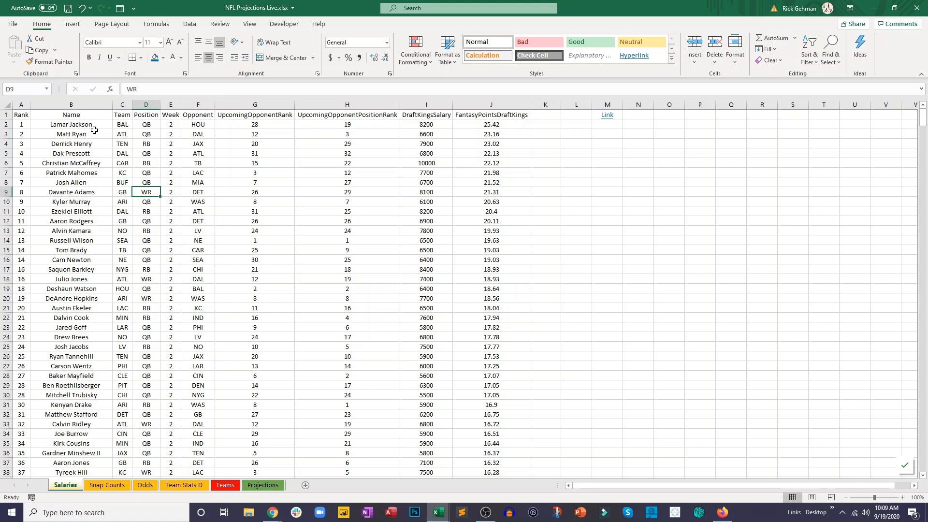
pyautogui.moveTo(86, 115); pyautogui.dragTo(202, 289)
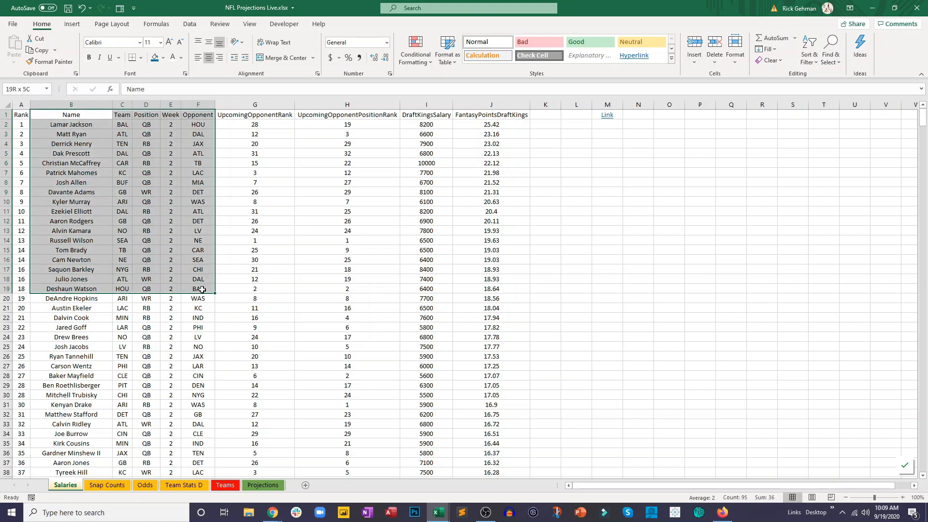
pyautogui.click(91, 172)
pyautogui.moveTo(73, 104); pyautogui.dragTo(186, 112)
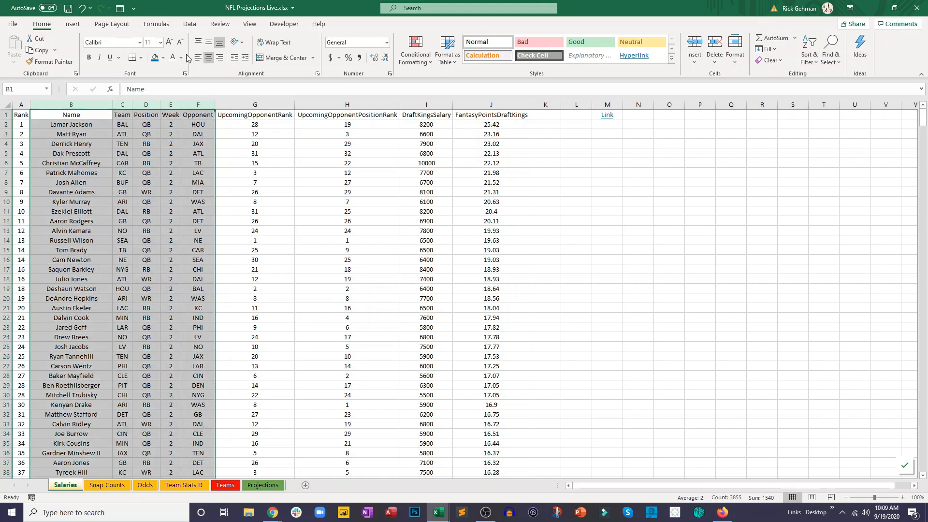
pyautogui.click(164, 57)
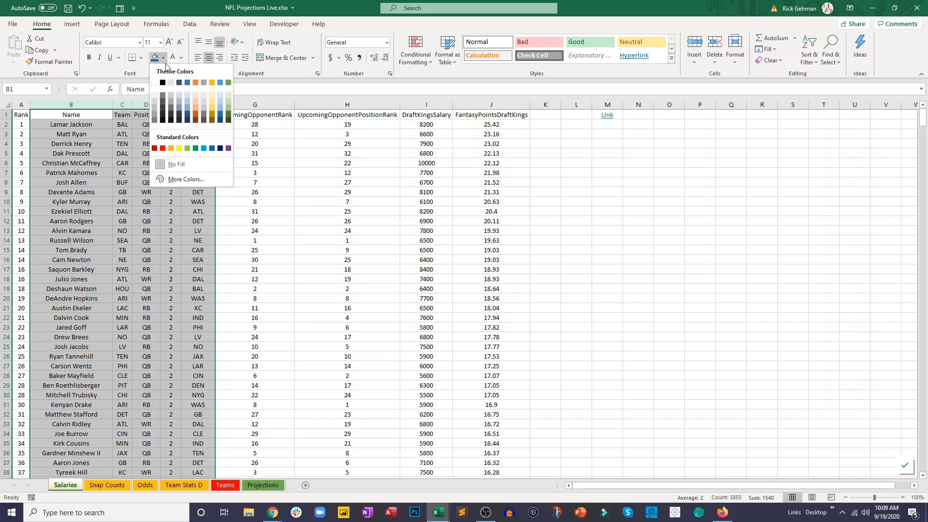
pyautogui.click(203, 98)
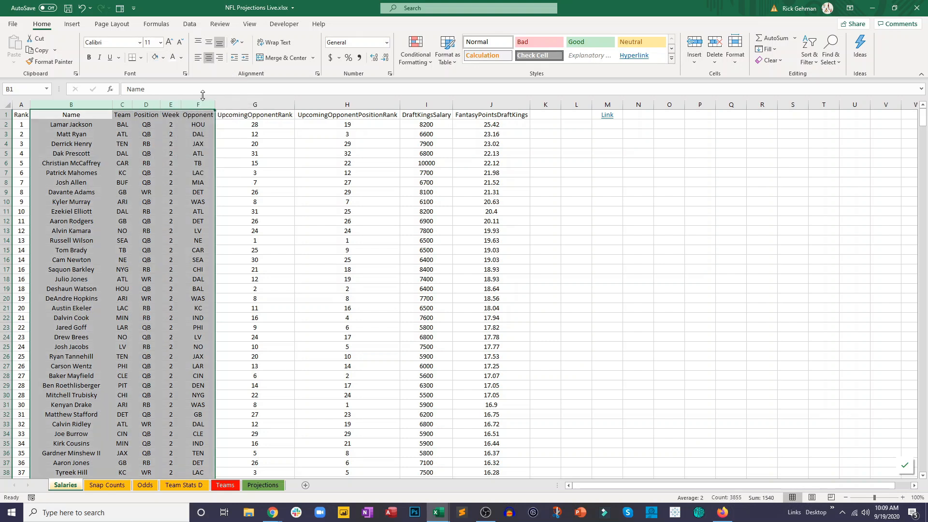
# - Add a left border and a right border around the shaded columns B:F on the Salaries sheet
pyautogui.click(140, 58)
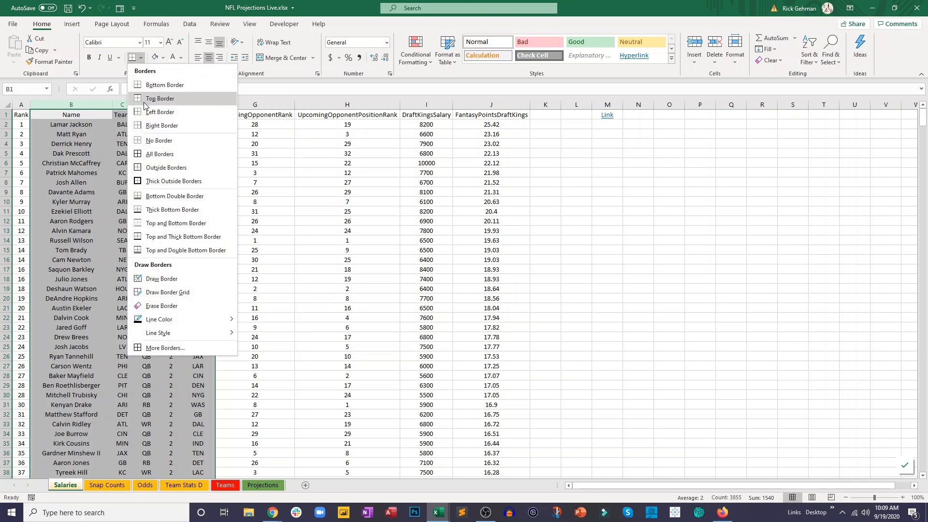
pyautogui.click(145, 105)
pyautogui.click(140, 57)
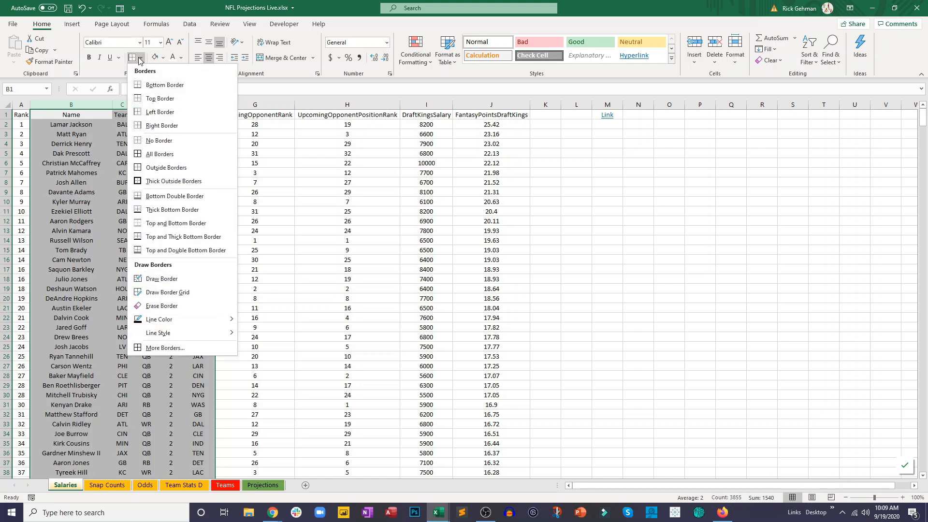
pyautogui.click(190, 130)
pyautogui.click(240, 165)
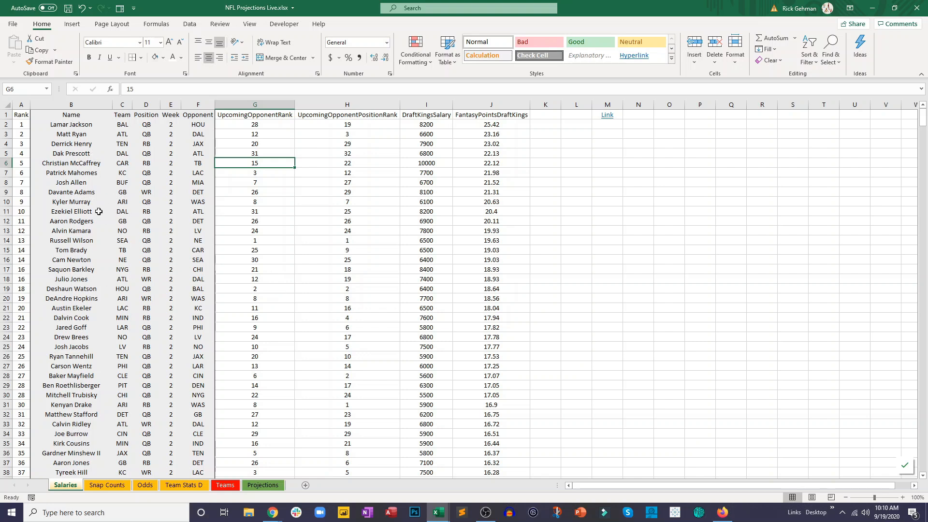
pyautogui.moveTo(78, 112); pyautogui.dragTo(185, 151)
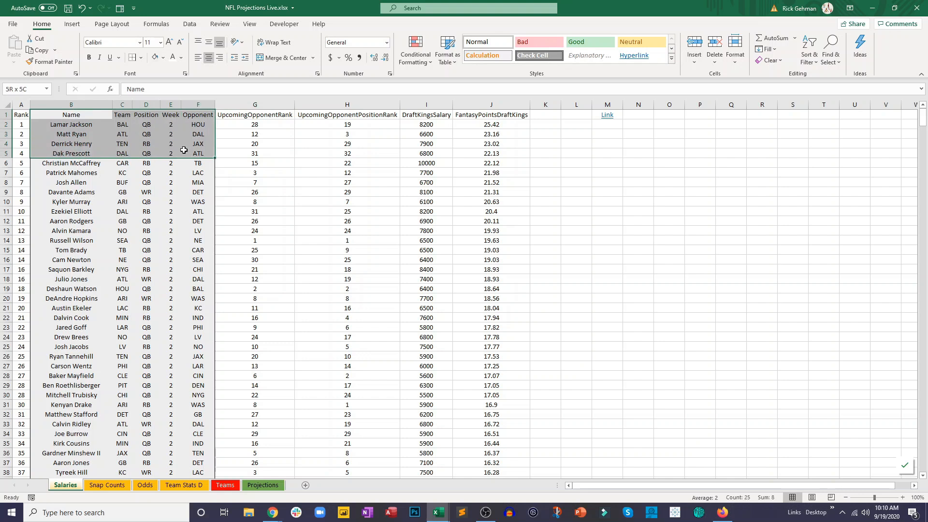
# - Copy the Name through Opponent data (columns B:F) from the Salaries sheet and paste it as values at A1 of the Projections sheet
pyautogui.hotkey('ctrl', 'shift', 'Down')
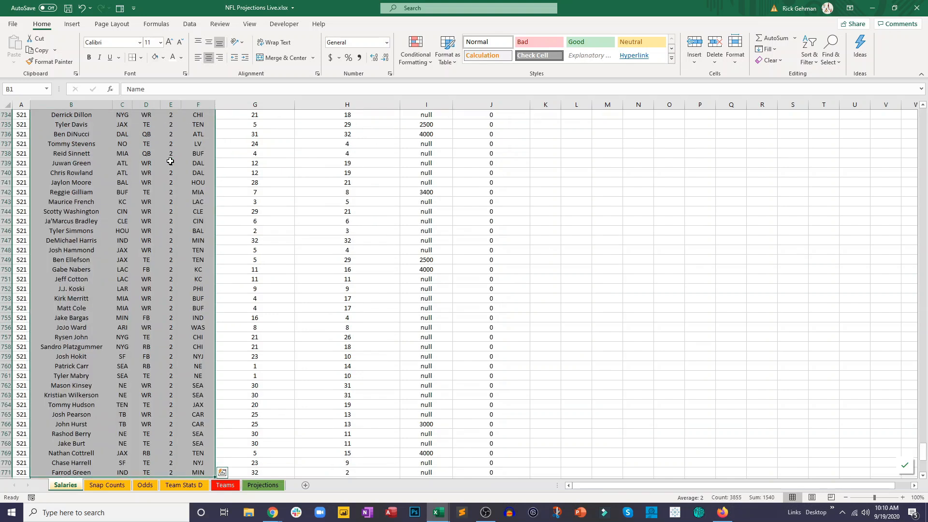
pyautogui.scroll(1, 170, 166)
pyautogui.hotkey('ctrl', 'c')
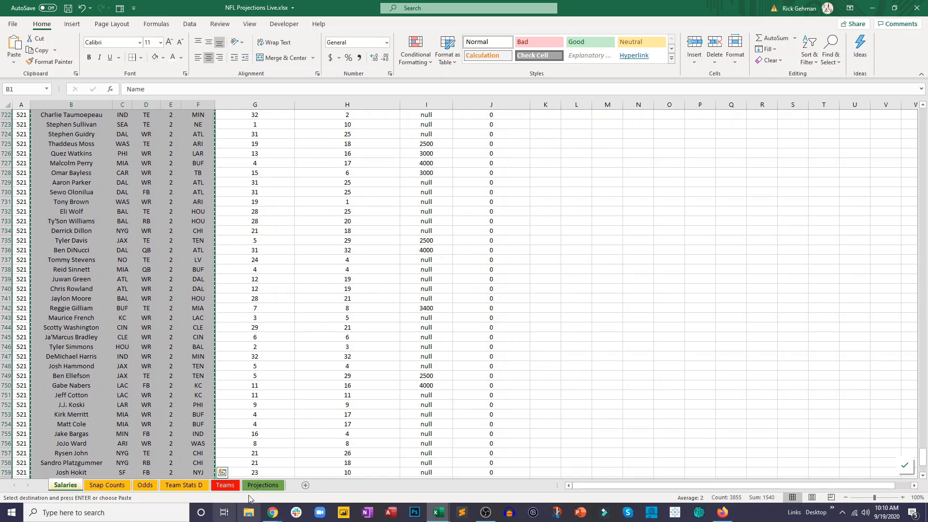
pyautogui.click(263, 485)
pyautogui.click(38, 114)
pyautogui.rightClick(39, 116)
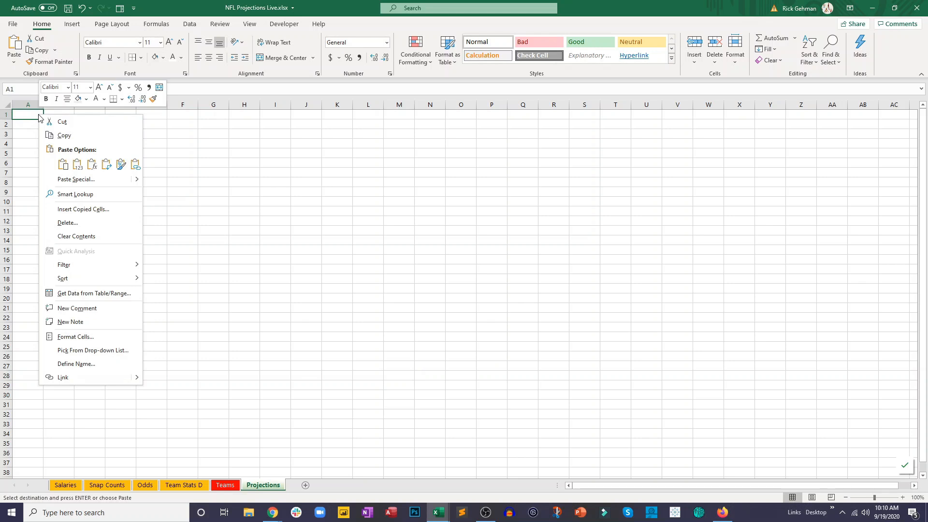
pyautogui.click(76, 167)
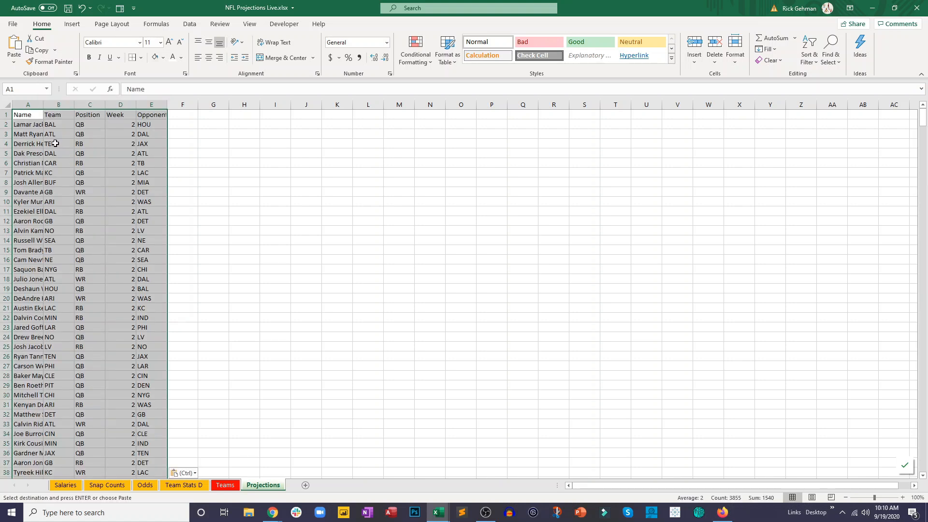
# - AutoFit all column widths on the Projections sheet to their contents
pyautogui.click(8, 107)
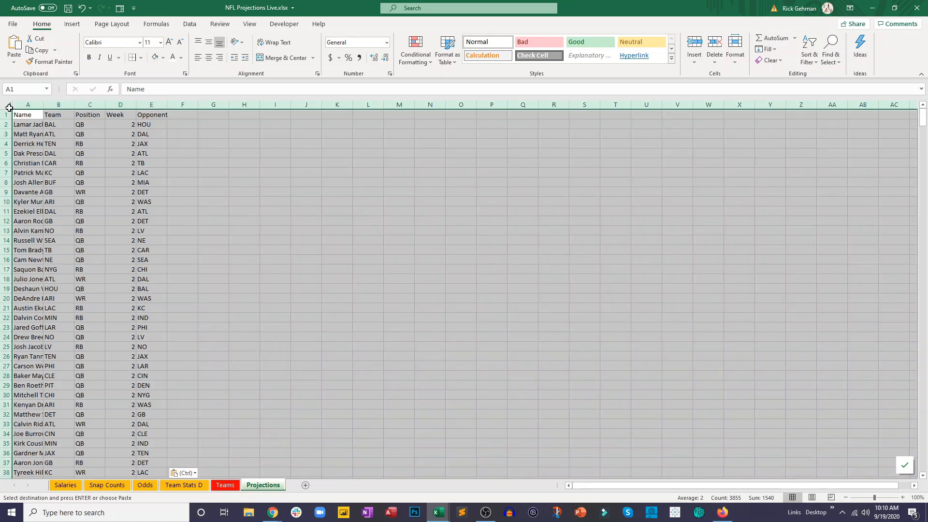
pyautogui.hotkey('alt', 'h')
pyautogui.press('o')
pyautogui.press('i')
pyautogui.click(82, 134)
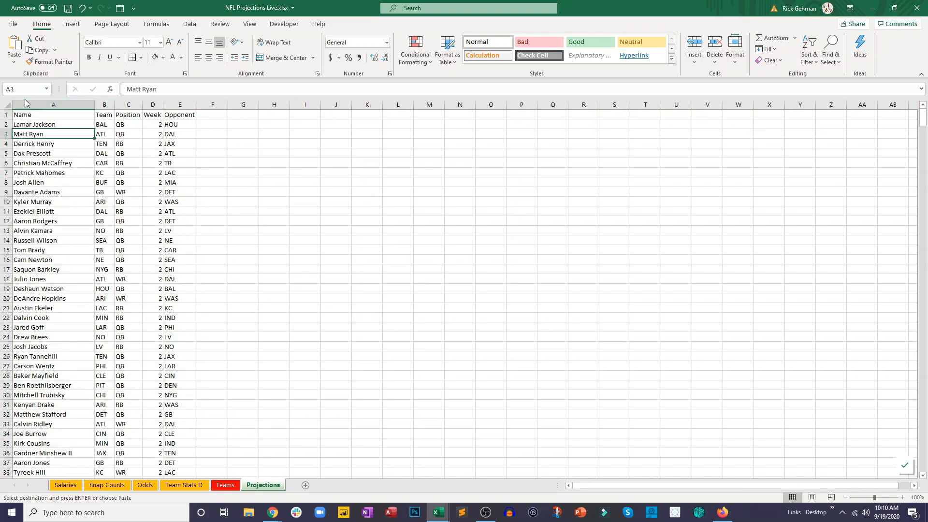
# - Center the contents of all cells on the Projections sheet horizontally
pyautogui.click(8, 103)
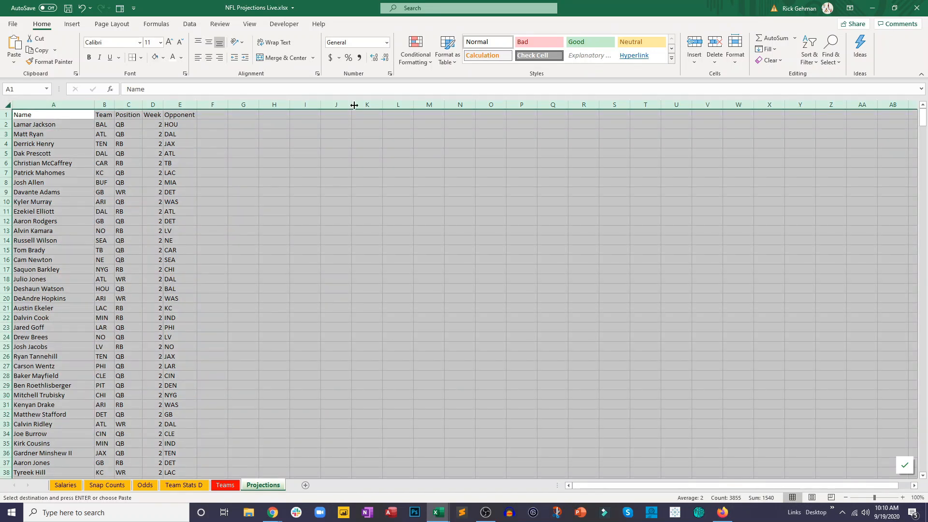
pyautogui.click(208, 57)
pyautogui.click(228, 209)
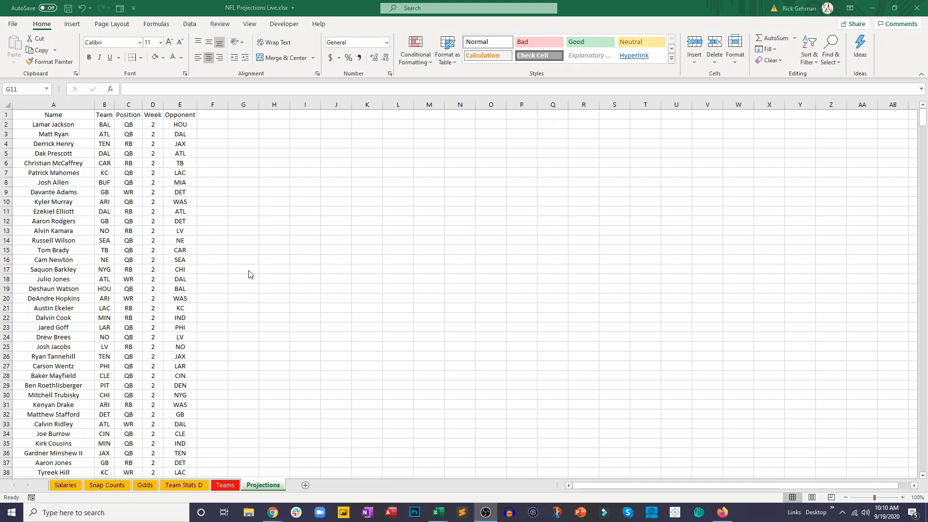
# - Add the header Salary in cell F1 of the Projections sheet
pyautogui.click(207, 120)
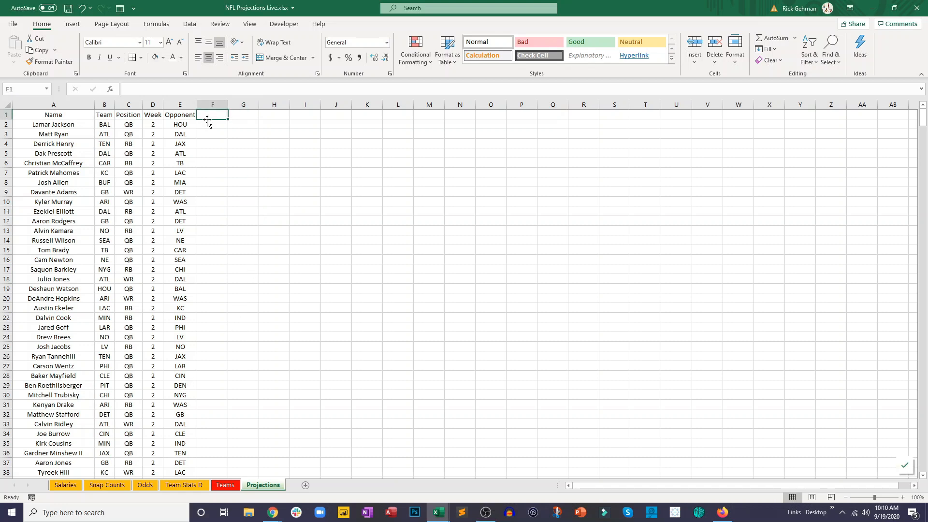
pyautogui.write('Salary')
pyautogui.press('Return')
# - Examine how the player names in column B of the Salaries sheet line up with the DraftKingsSalary values in column I
pyautogui.click(82, 129)
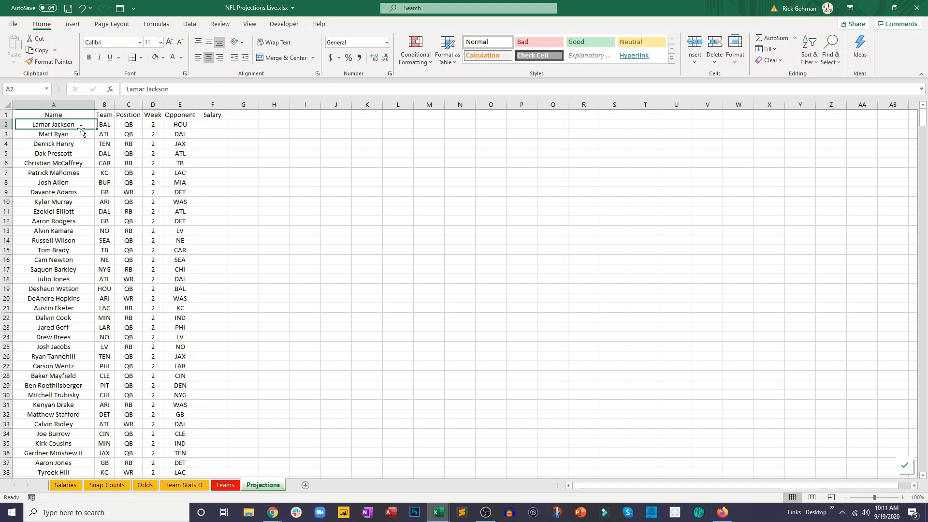
pyautogui.click(65, 485)
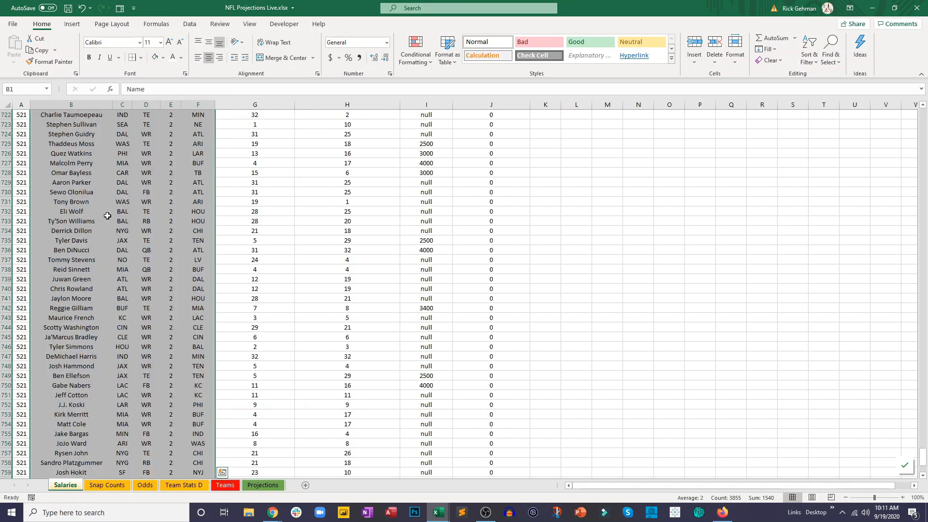
pyautogui.click(156, 164)
pyautogui.click(119, 174)
pyautogui.hotkey('ctrl', 'shift', 'Up')
pyautogui.click(118, 174)
pyautogui.click(76, 128)
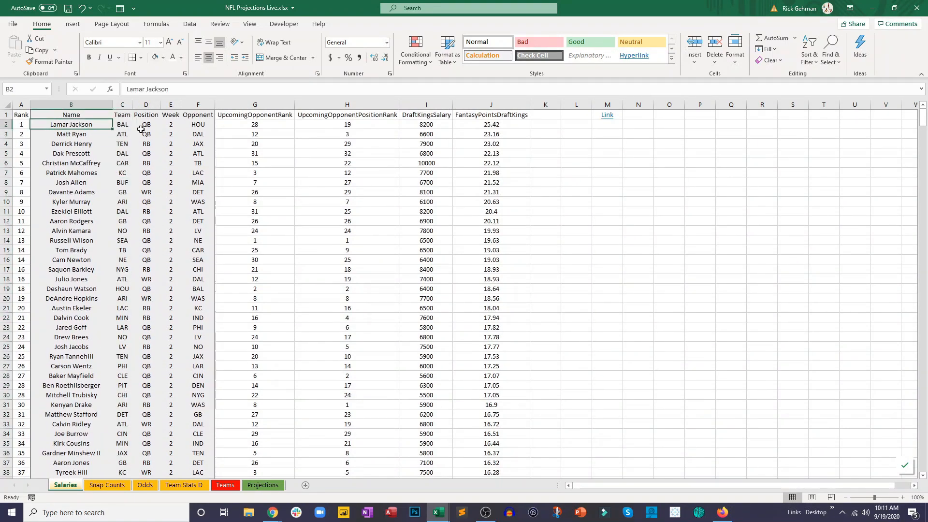
pyautogui.keyDown('ctrl'); pyautogui.click(445, 124); pyautogui.keyUp('ctrl')
pyautogui.click(402, 190)
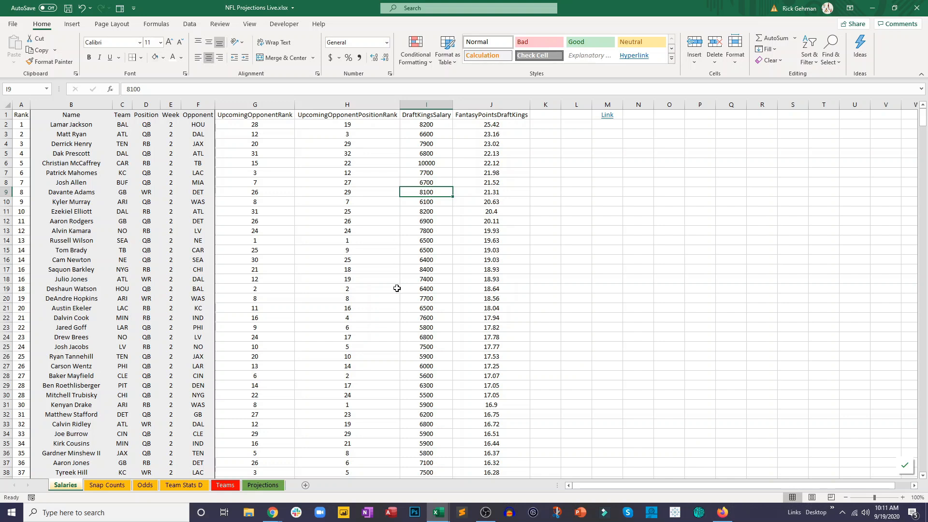
# - Begin a VLOOKUP formula in cell F2 of the Projections sheet with the player name in A2 as the lookup value
pyautogui.click(263, 485)
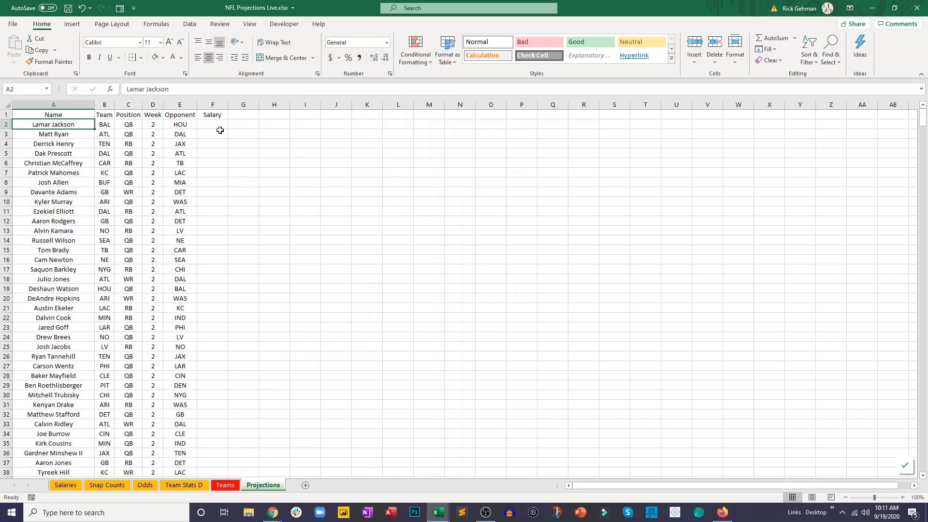
pyautogui.click(220, 125)
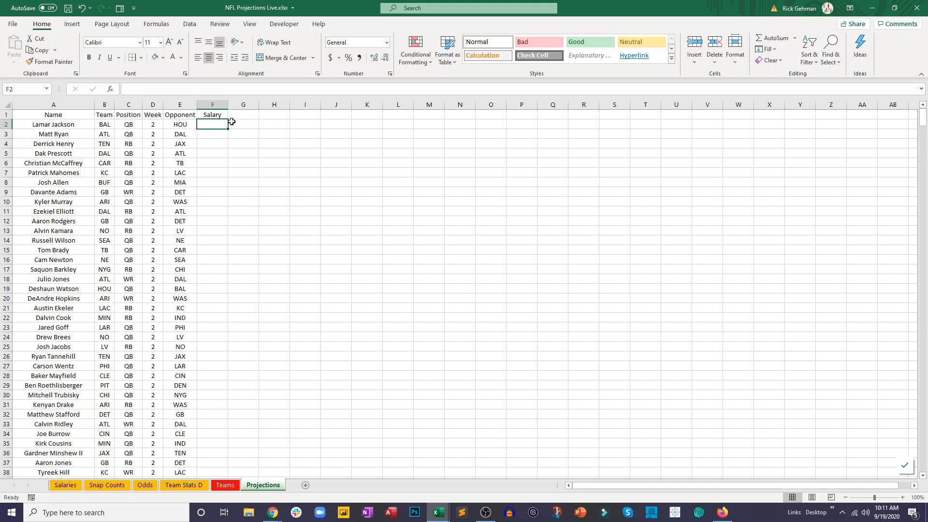
pyautogui.write('=vl')
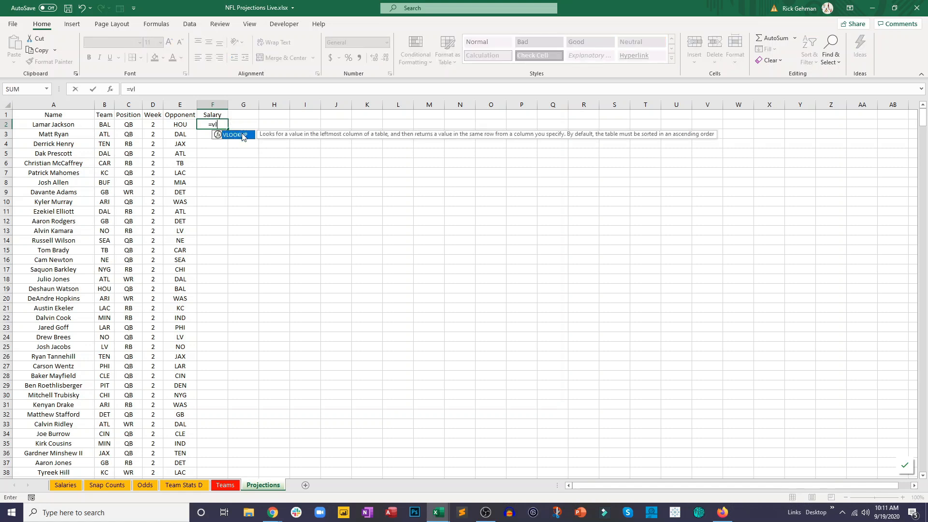
pyautogui.press('Tab')
pyautogui.click(208, 124)
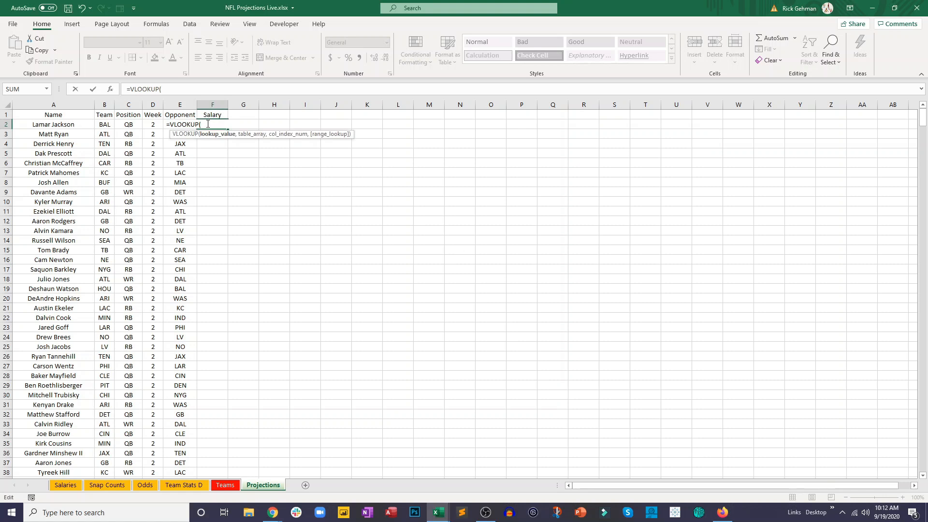
pyautogui.click(76, 127)
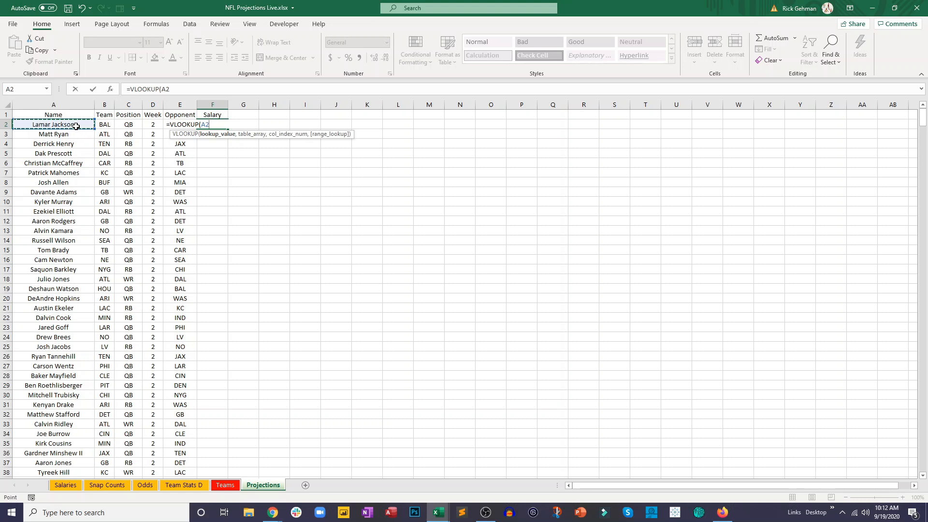
pyautogui.write(',')
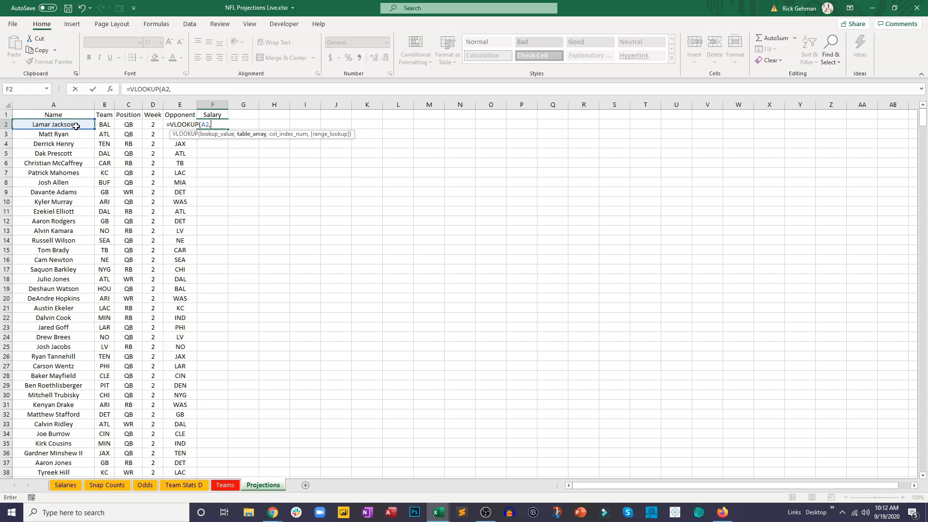
# - Set the VLOOKUP's table array to the range B2:I20 on the Salaries sheet
pyautogui.click(70, 485)
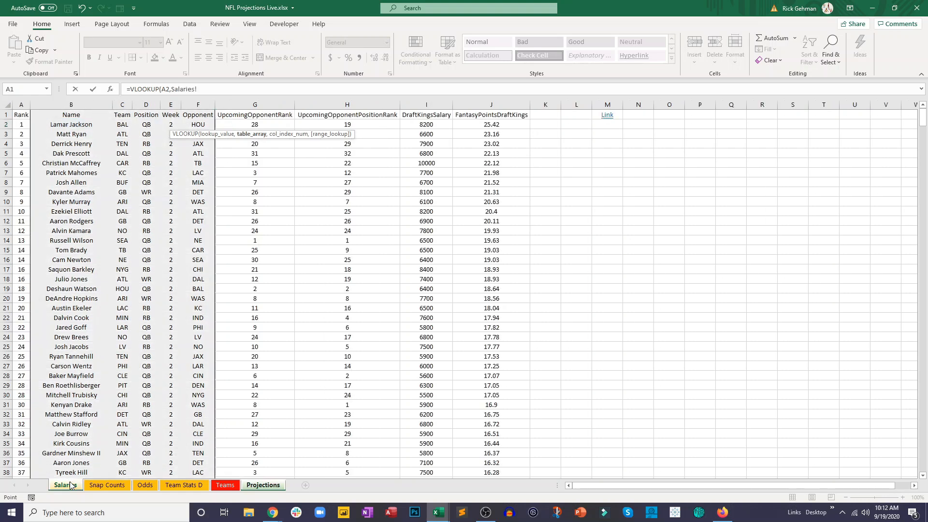
pyautogui.click(79, 125)
pyautogui.moveTo(85, 125); pyautogui.dragTo(431, 298)
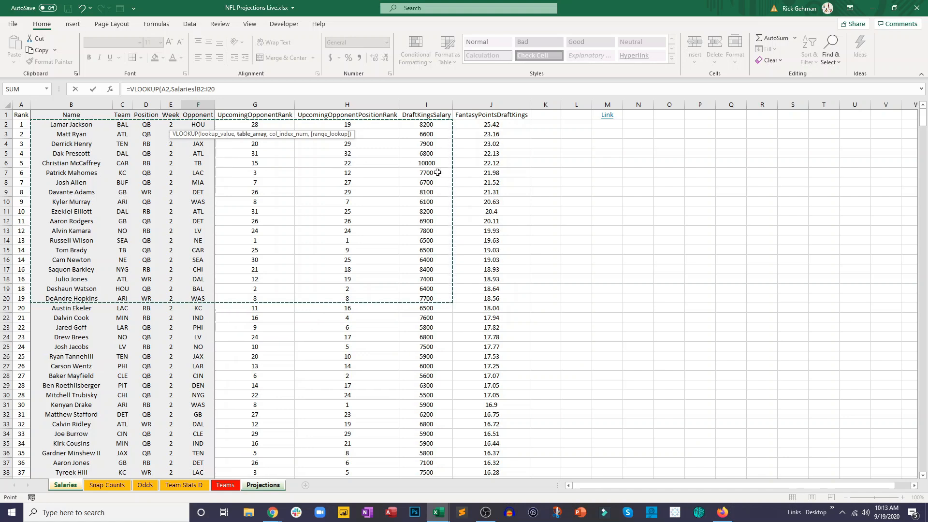
# - Complete the VLOOKUP formula in F2 with column index 8 and FALSE for an exact match
pyautogui.click(232, 89)
pyautogui.write(',')
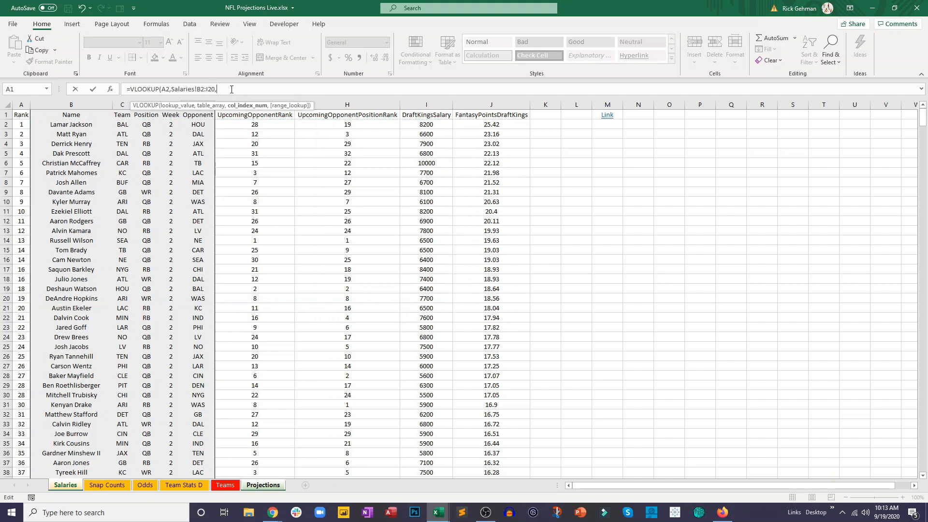
pyautogui.write('8,false')
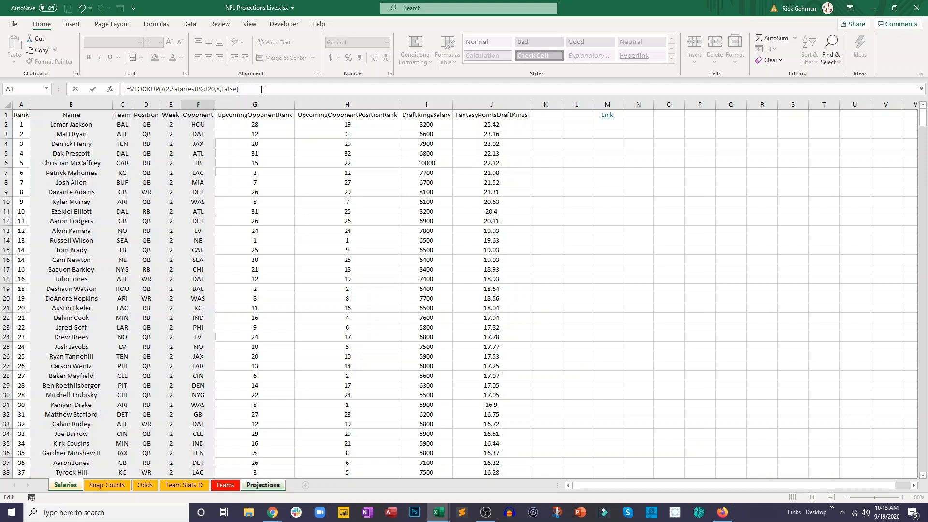
pyautogui.press('Return')
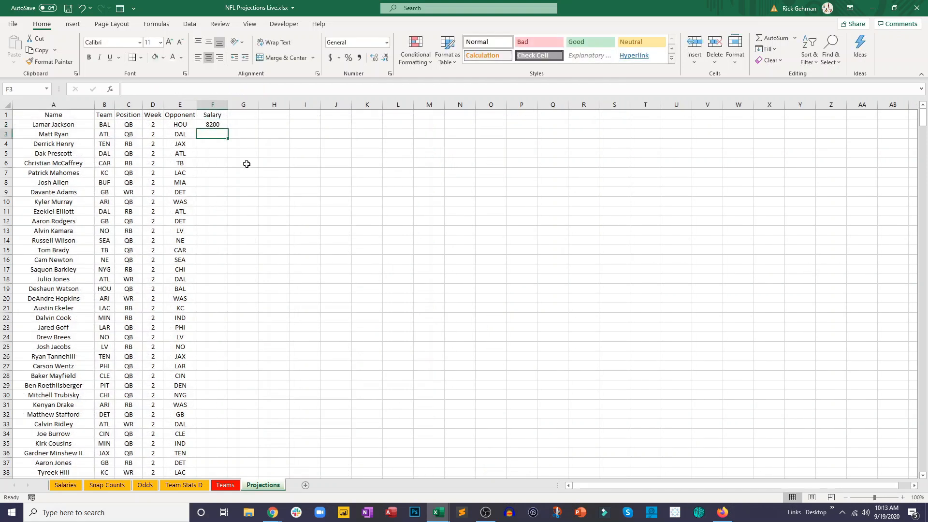
# - Compare the F2 formula's table array with the block of player rows from column B to column I on the Salaries sheet
pyautogui.click(205, 126)
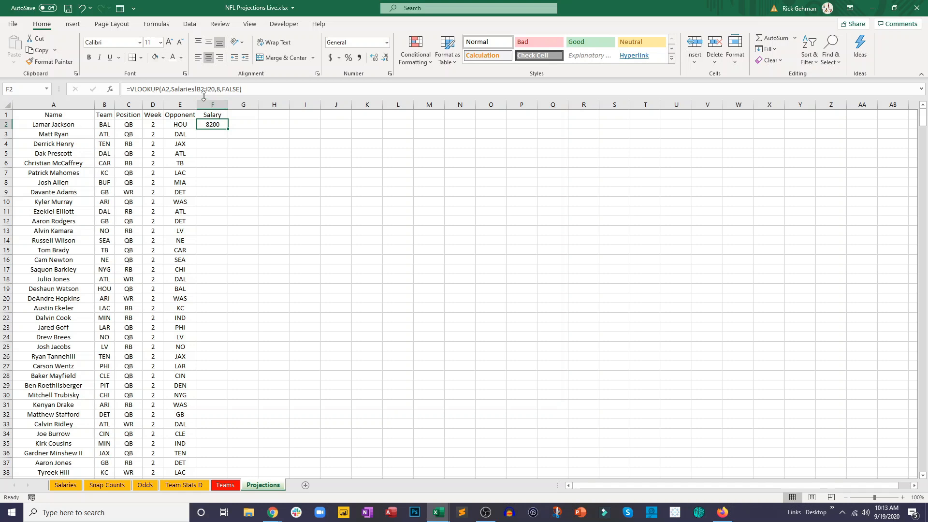
pyautogui.click(73, 486)
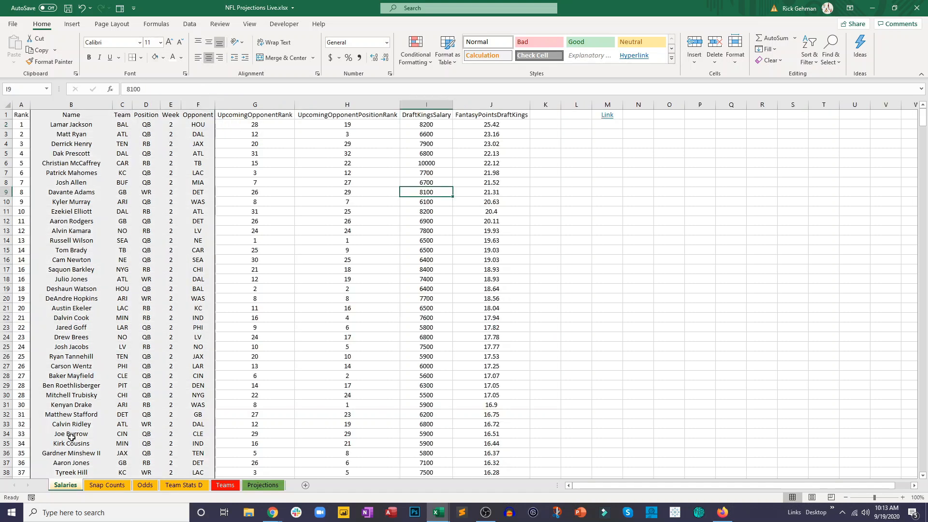
pyautogui.moveTo(55, 125); pyautogui.dragTo(428, 313)
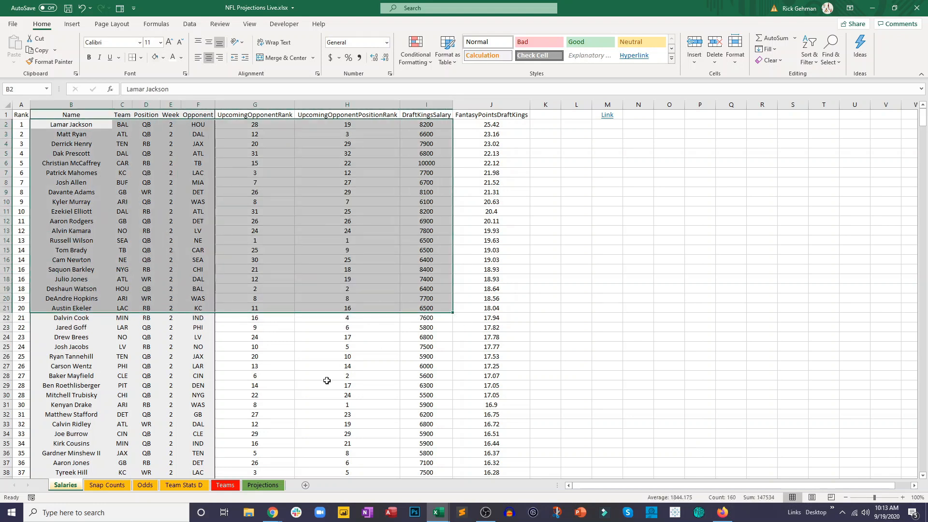
pyautogui.click(263, 485)
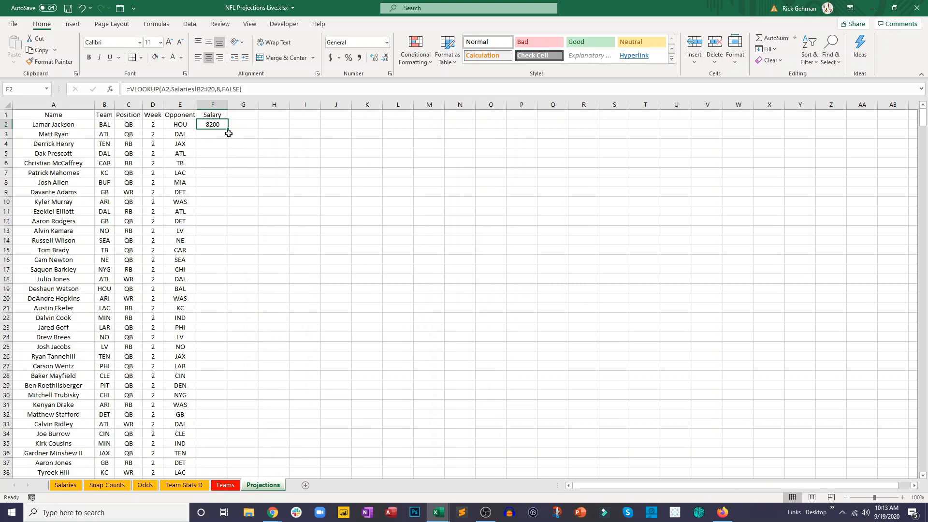
# - Try filling the F2 salary formula down column F to row 38 and undo the fill
pyautogui.moveTo(228, 129); pyautogui.dragTo(231, 472)
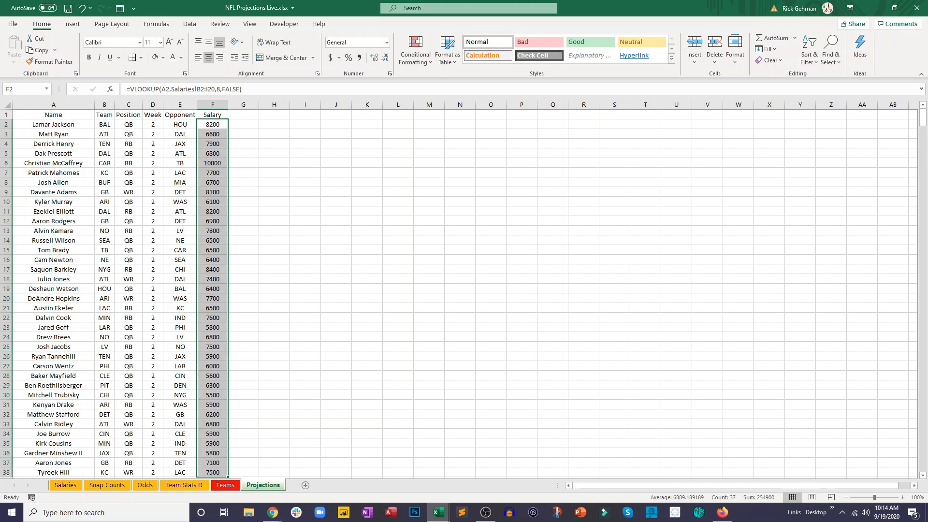
pyautogui.hotkey('ctrl', 'z')
pyautogui.hotkey('ctrl', 'z')
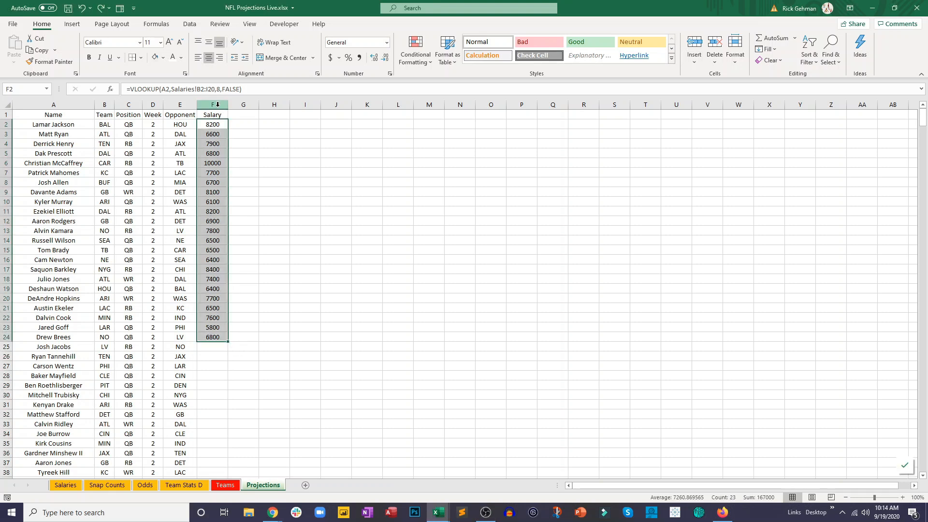
# - Change the table array in the F2 VLOOKUP to the entire columns B:I of the Salaries sheet
pyautogui.click(214, 128)
pyautogui.click(205, 91)
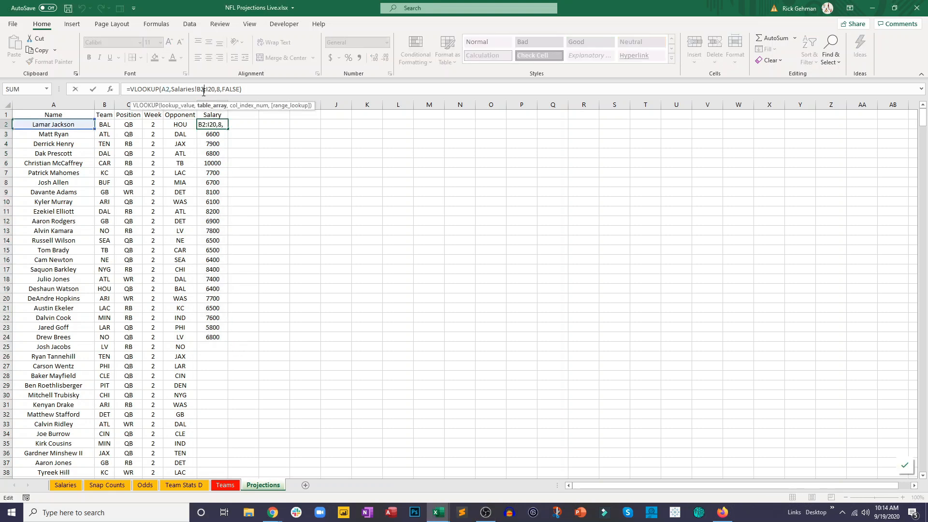
pyautogui.press('BackSpace')
pyautogui.click(211, 92)
pyautogui.press('BackSpace')
pyautogui.press('BackSpace')
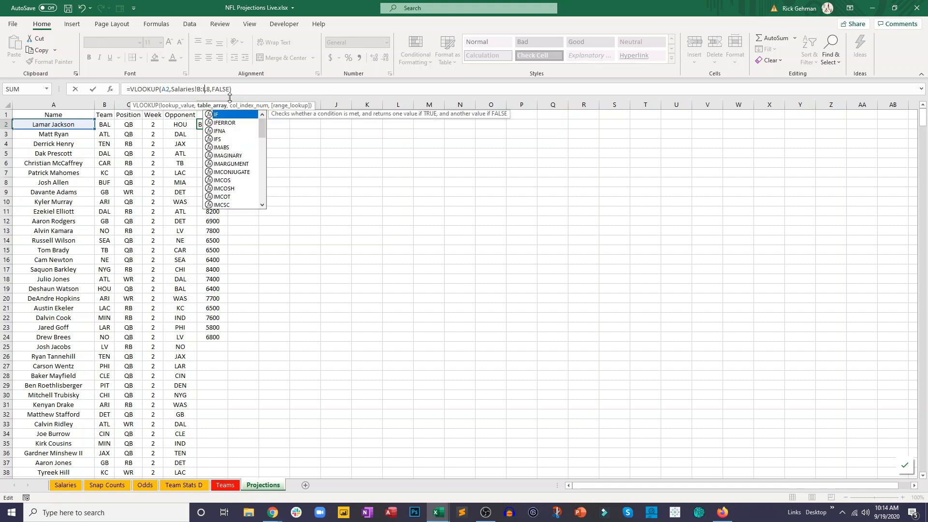
pyautogui.click(208, 91)
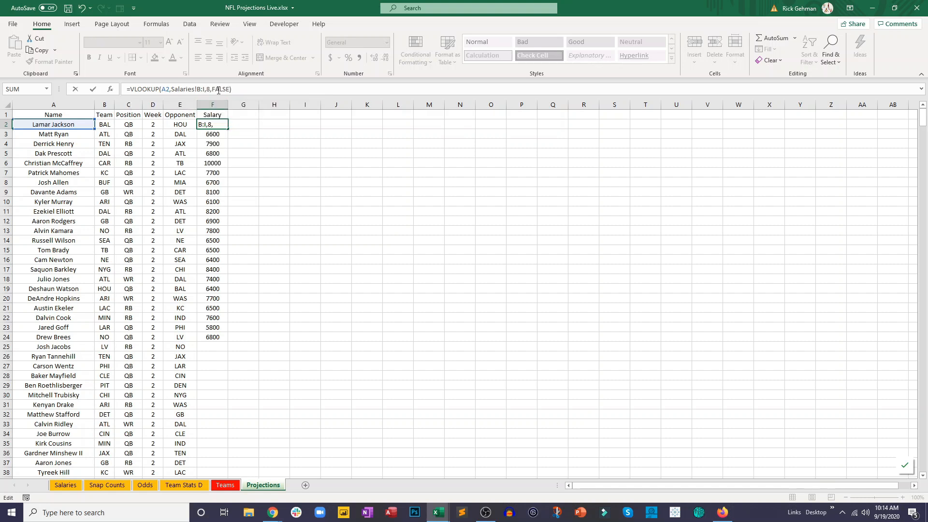
pyautogui.press('Return')
# - Examine the full columns B through I on the Salaries sheet and how far down the player list extends
pyautogui.click(65, 486)
pyautogui.click(103, 217)
pyautogui.click(85, 104)
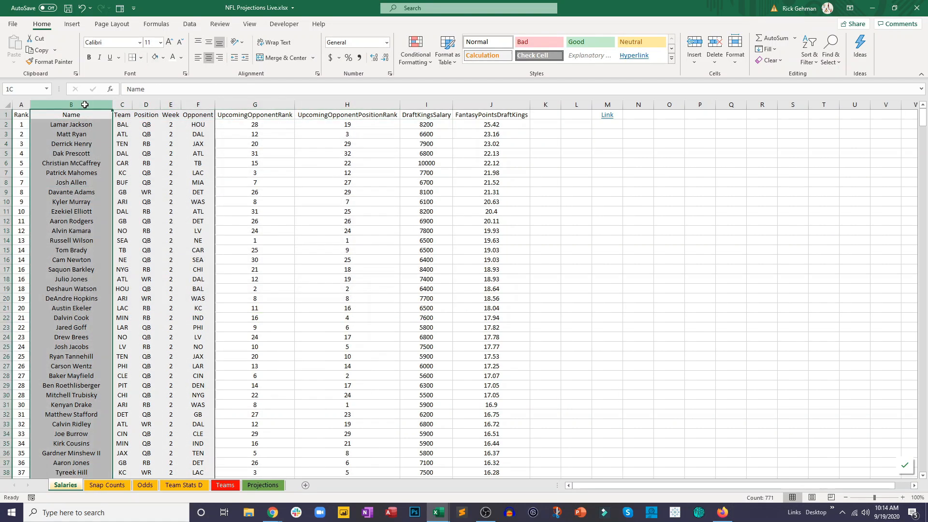
pyautogui.moveTo(109, 114); pyautogui.dragTo(420, 115)
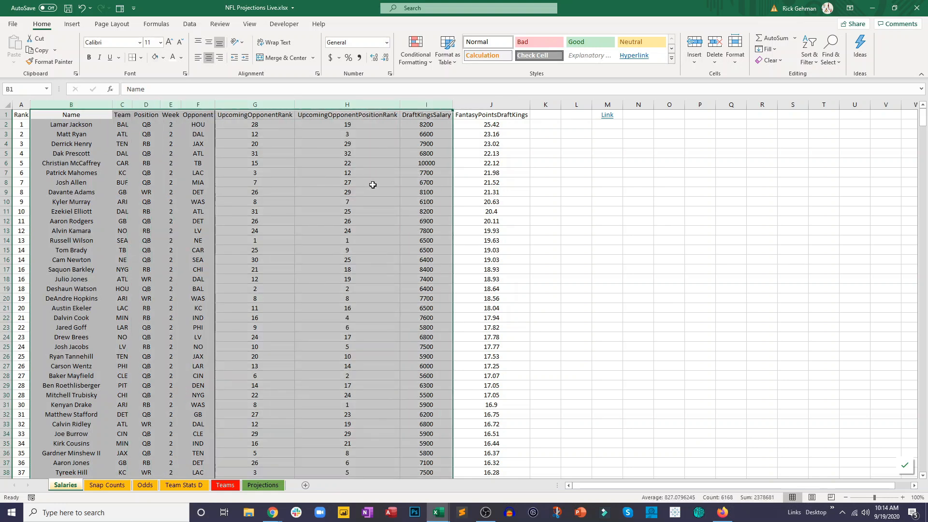
pyautogui.scroll(-20, 372, 184)
pyautogui.click(92, 279)
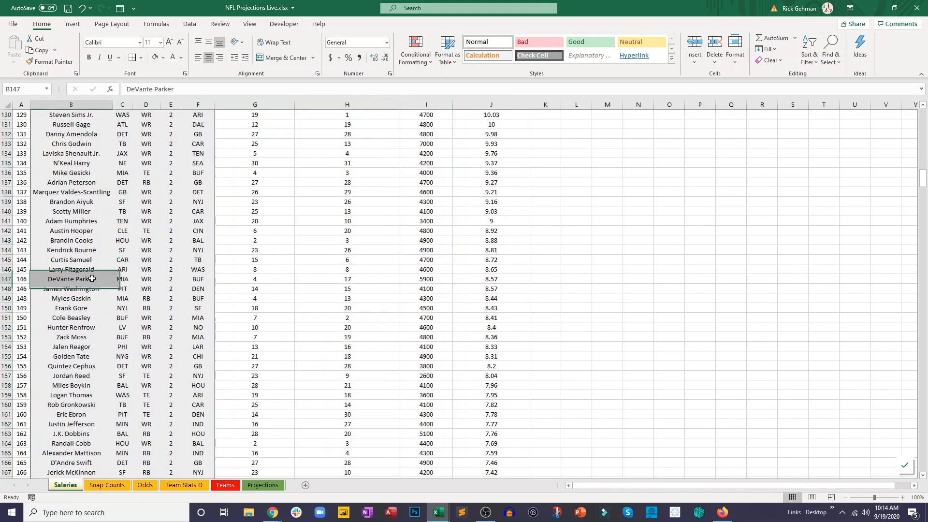
pyautogui.hotkey('ctrl', 'shift', 'Down')
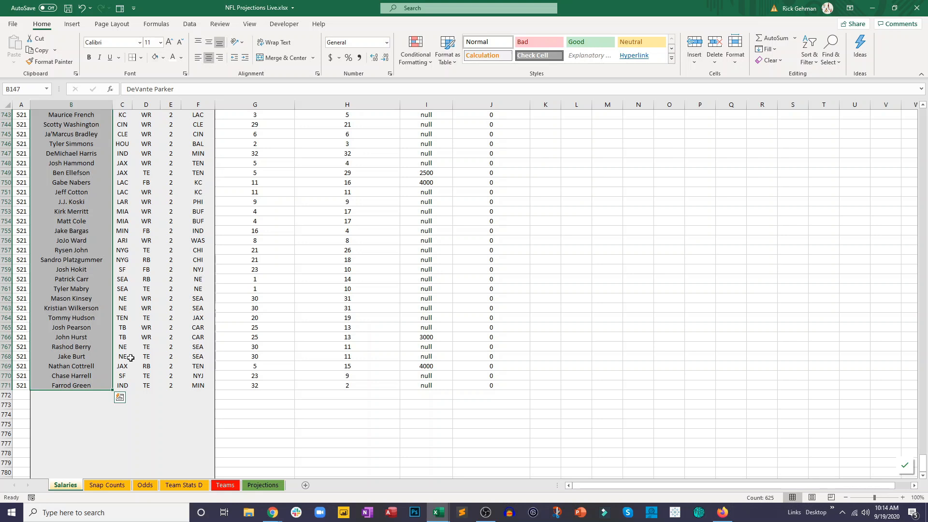
pyautogui.scroll(5, 159, 370)
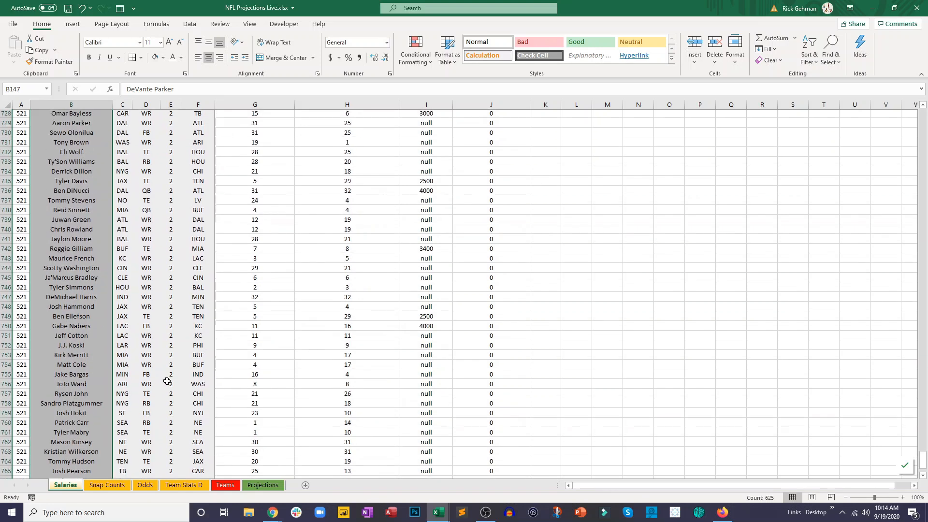
pyautogui.moveTo(923, 459); pyautogui.dragTo(923, 238)
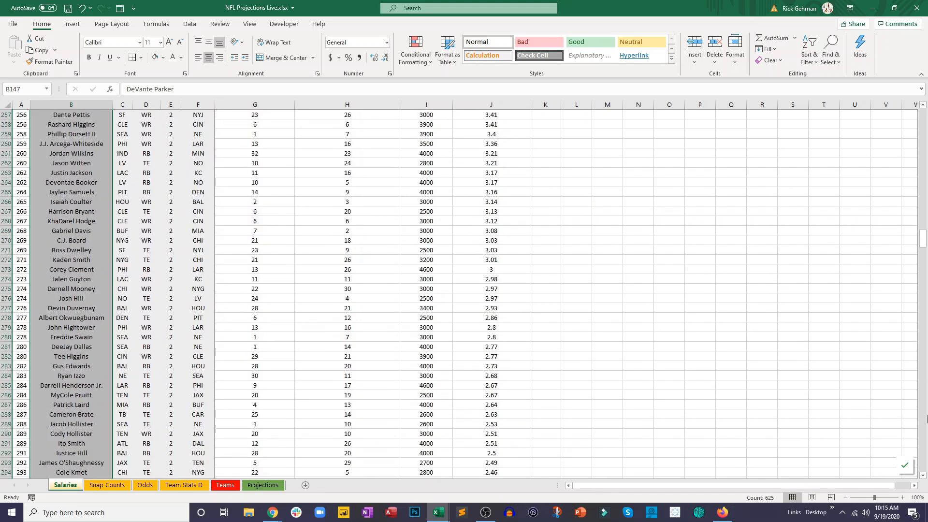
pyautogui.click(216, 174)
pyautogui.click(96, 179)
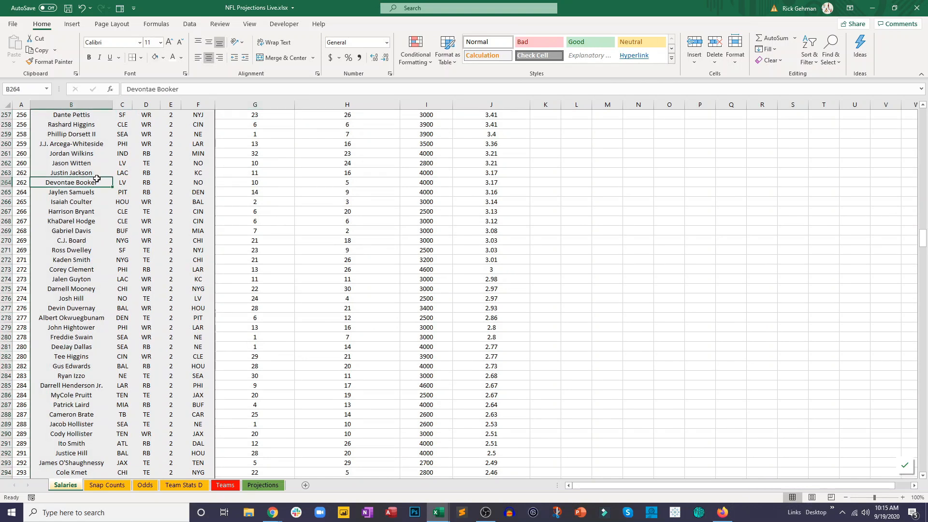
pyautogui.hotkey('ctrl', 'shift', 'Up')
pyautogui.click(96, 179)
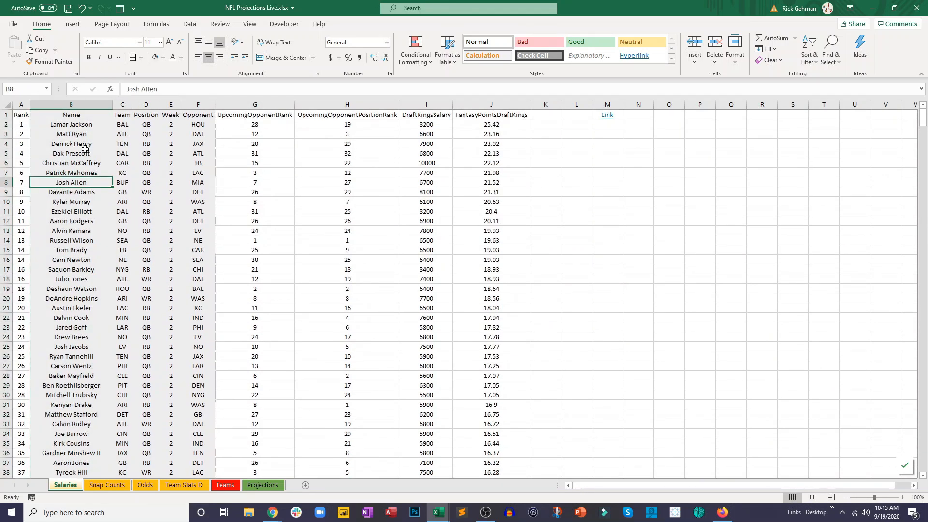
# - Fill the F2 salary formula down column F of the Projections sheet for every player and check the filled rows
pyautogui.click(263, 485)
pyautogui.click(224, 120)
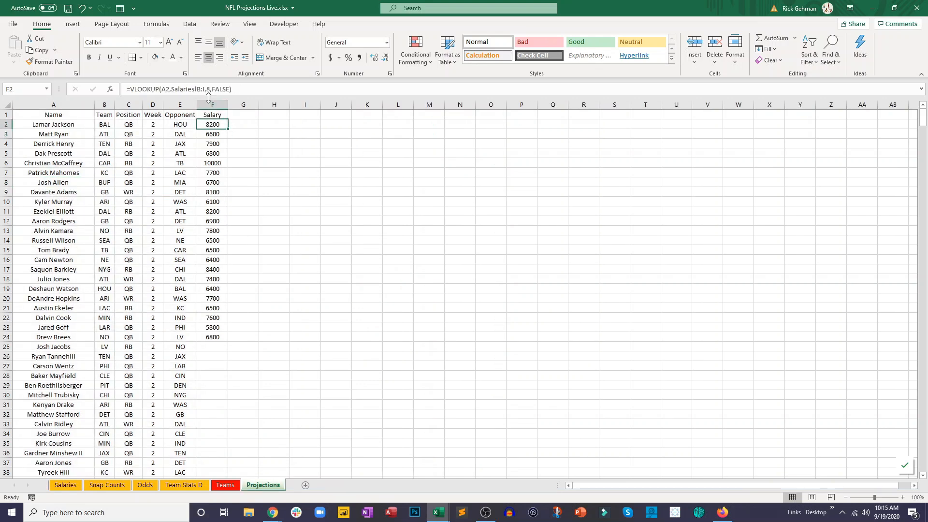
pyautogui.moveTo(197, 89); pyautogui.dragTo(207, 89)
pyautogui.press('Escape')
pyautogui.moveTo(228, 129); pyautogui.dragTo(228, 351)
pyautogui.doubleClick(228, 352)
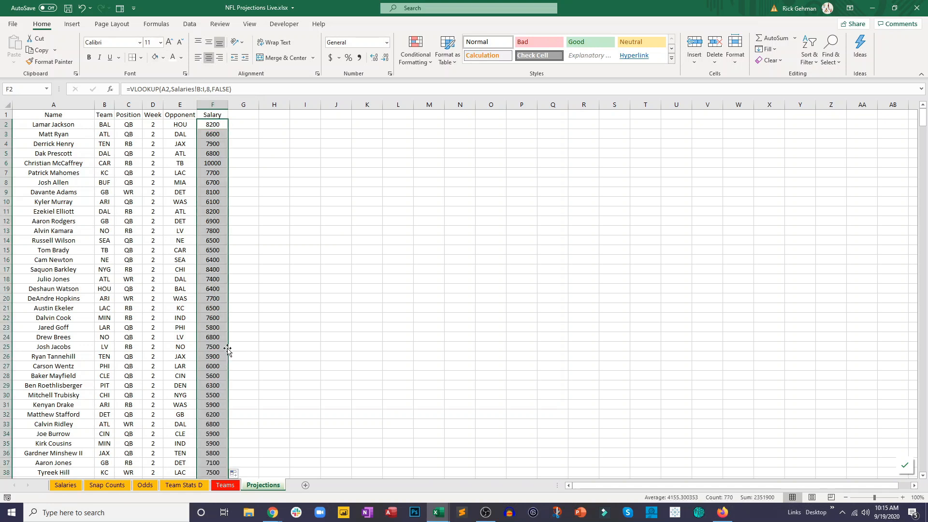
pyautogui.scroll(-20, 228, 348)
pyautogui.scroll(-17, 240, 310)
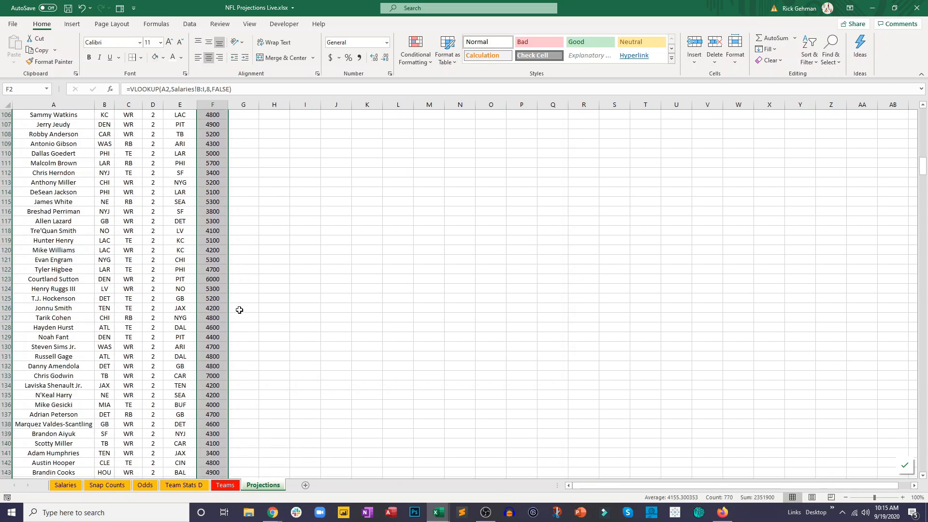
pyautogui.scroll(20, 236, 309)
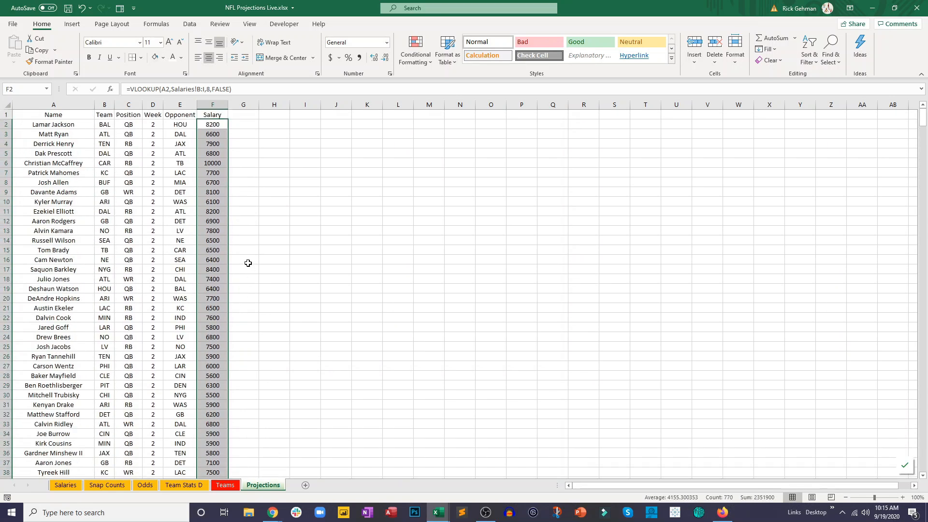
pyautogui.click(264, 157)
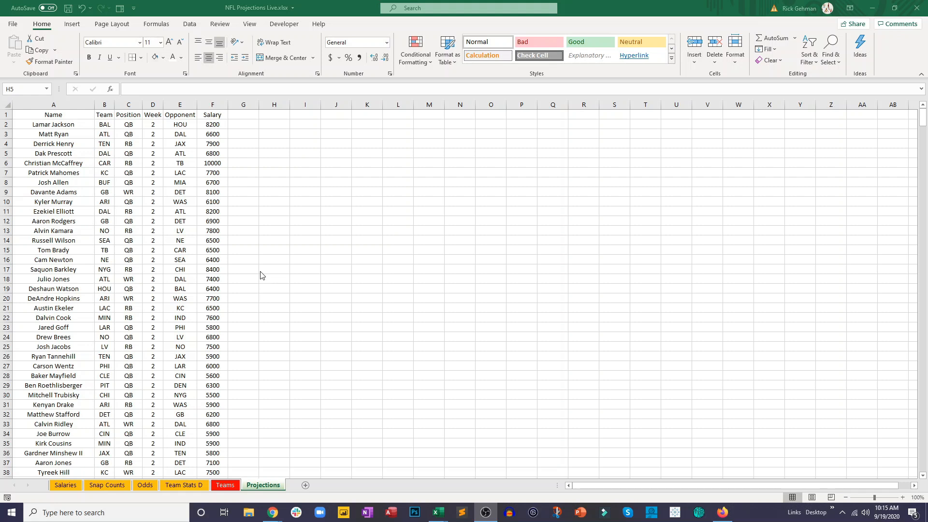
# - Add the headers Snap%, TmSnaps and OppSnaps in cells G1 to I1 of the Projections sheet
pyautogui.click(247, 112)
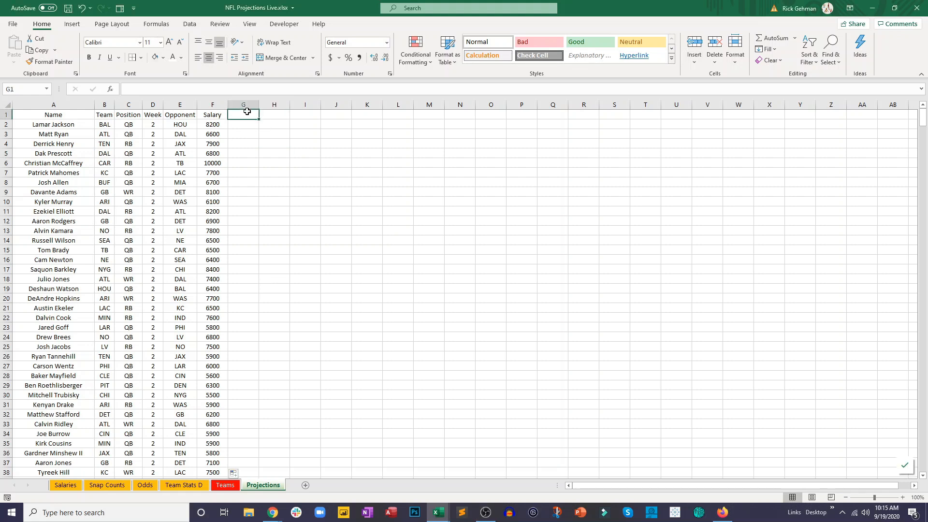
pyautogui.write('Snap')
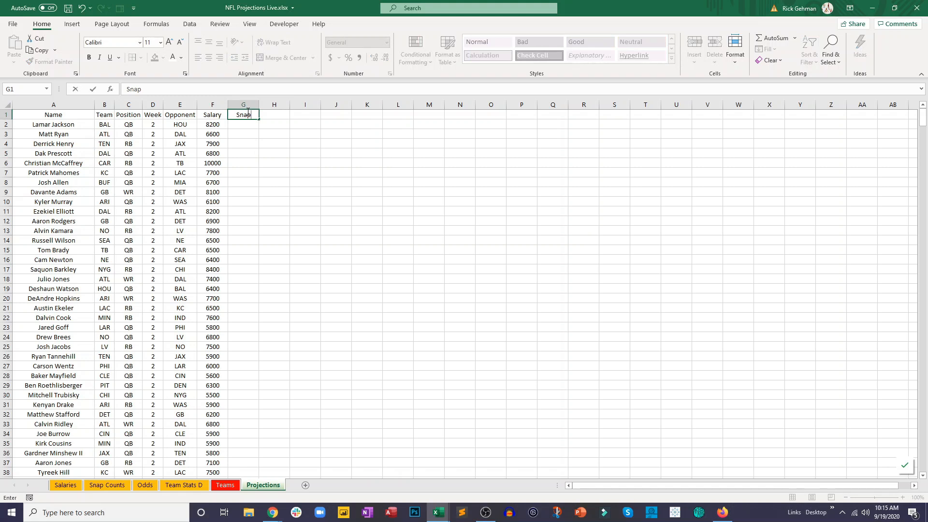
pyautogui.write('%')
pyautogui.press('Tab')
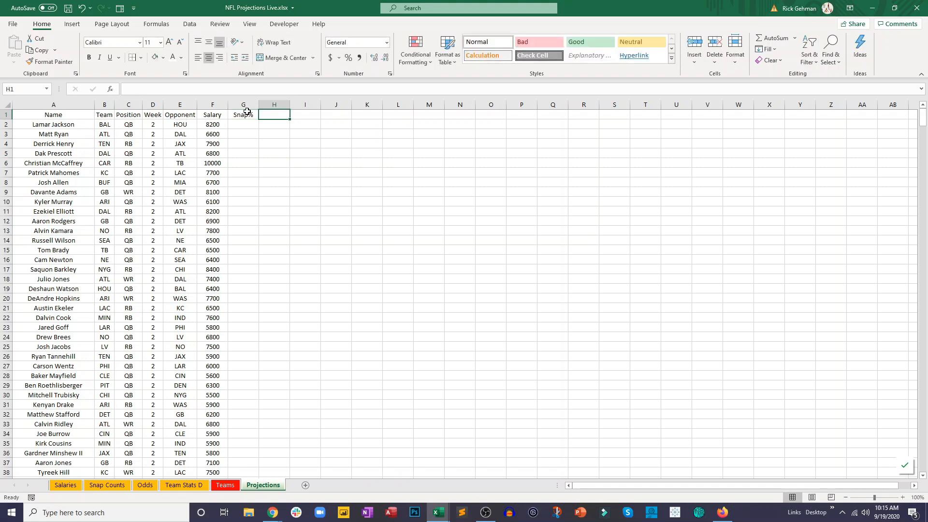
pyautogui.write('TmSnaps')
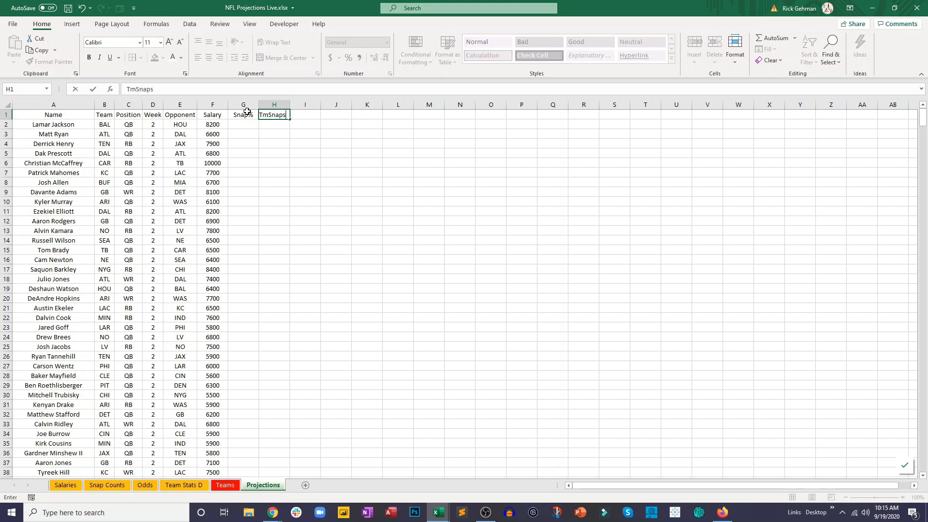
pyautogui.press('Tab')
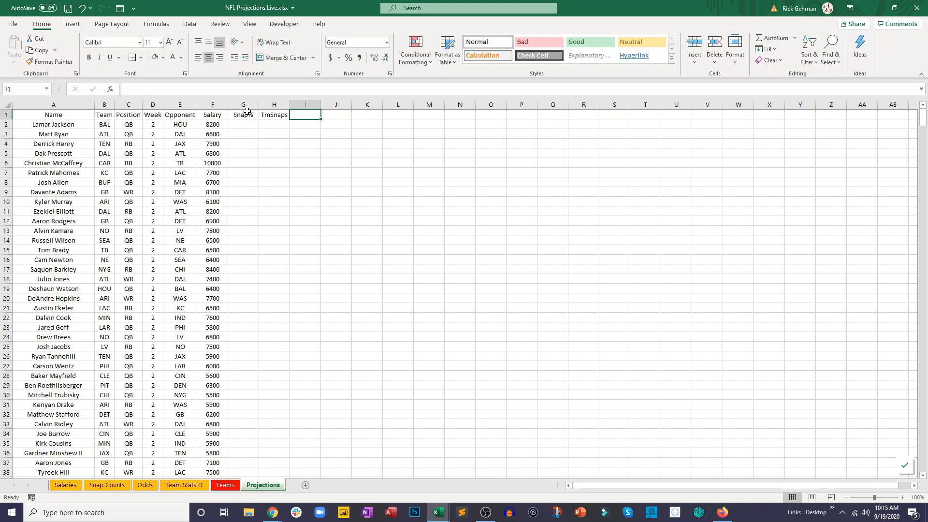
pyautogui.write('OppSnaps')
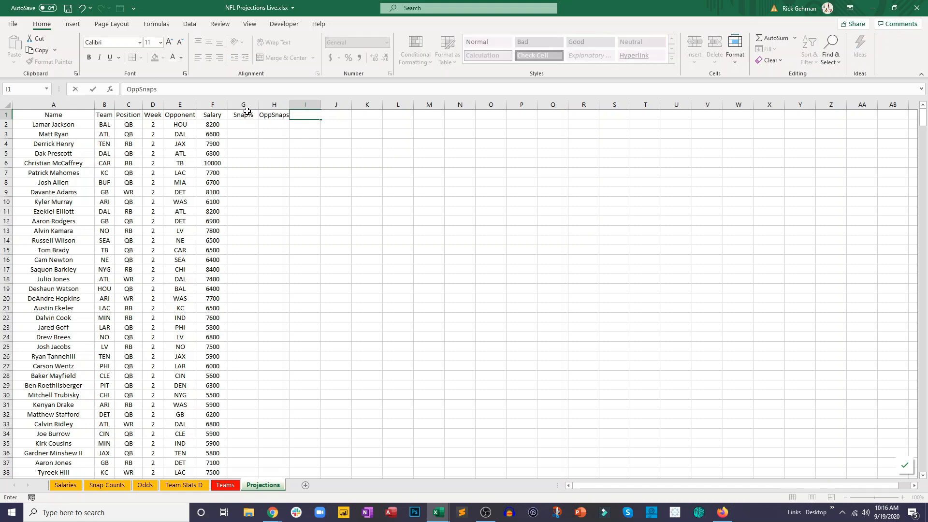
pyautogui.press('Tab')
# - Add the headers FPts/Snap, Proj Pts and Proj Value in cells J1 to L1 of the Projections sheet
pyautogui.write('FPts/Snap')
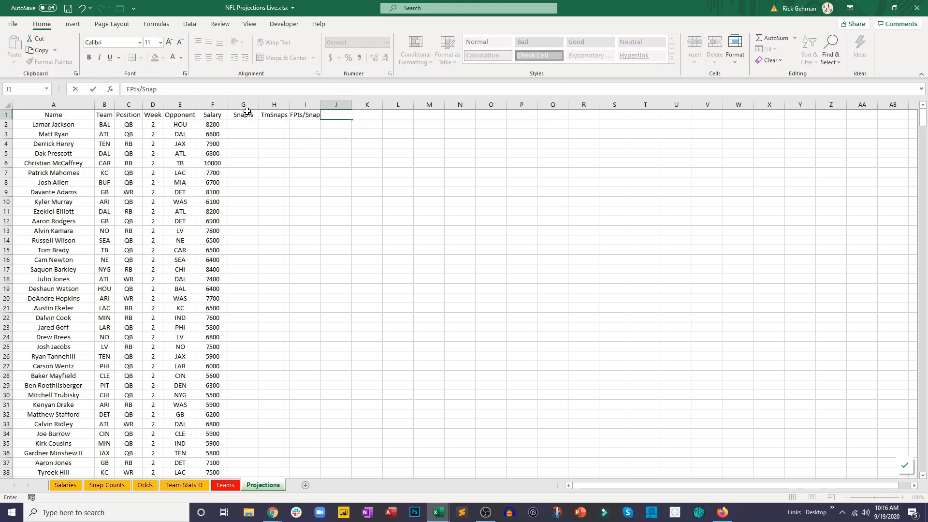
pyautogui.press('Tab')
pyautogui.write('Proj Pts')
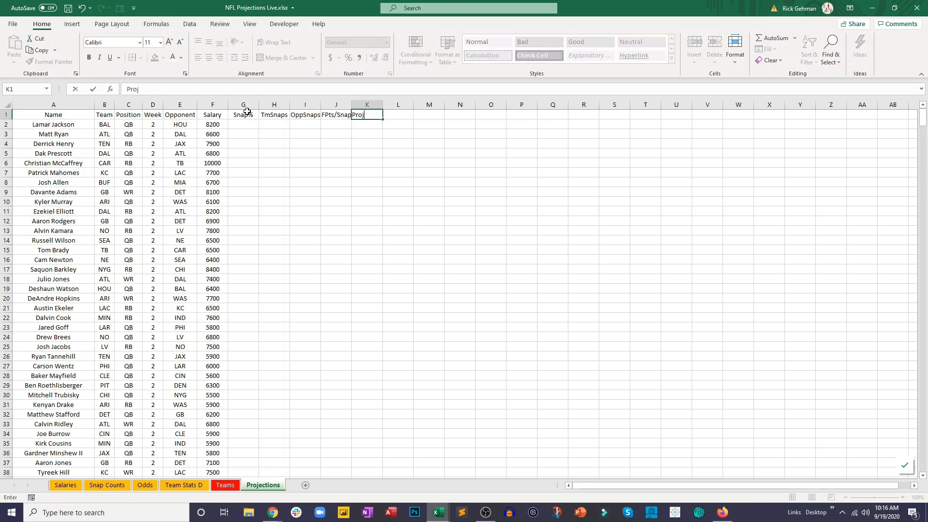
pyautogui.press('Tab')
pyautogui.write('Pr')
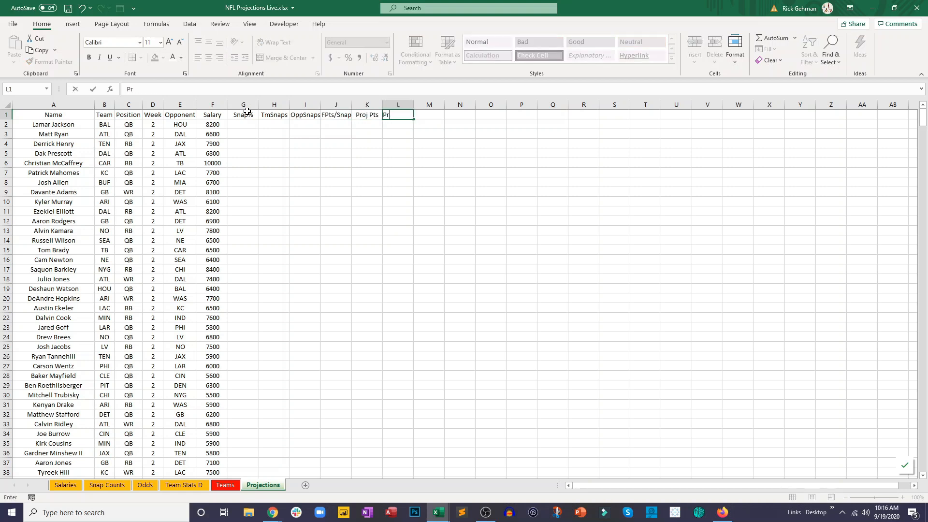
pyautogui.write('oj Value')
pyautogui.click(247, 114)
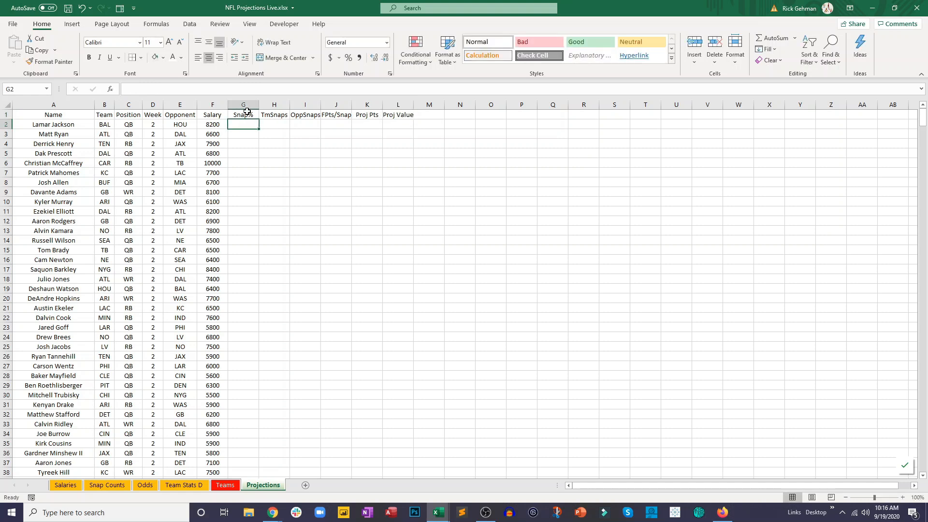
# - Autofit the widths of columns G through M on the Projections sheet to their headers
pyautogui.moveTo(243, 104); pyautogui.dragTo(413, 104)
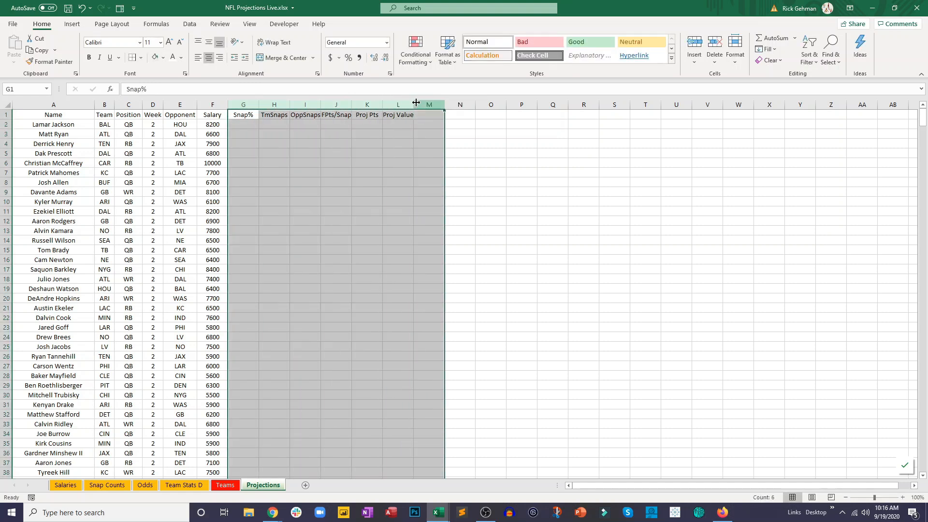
pyautogui.doubleClick(414, 105)
pyautogui.click(431, 164)
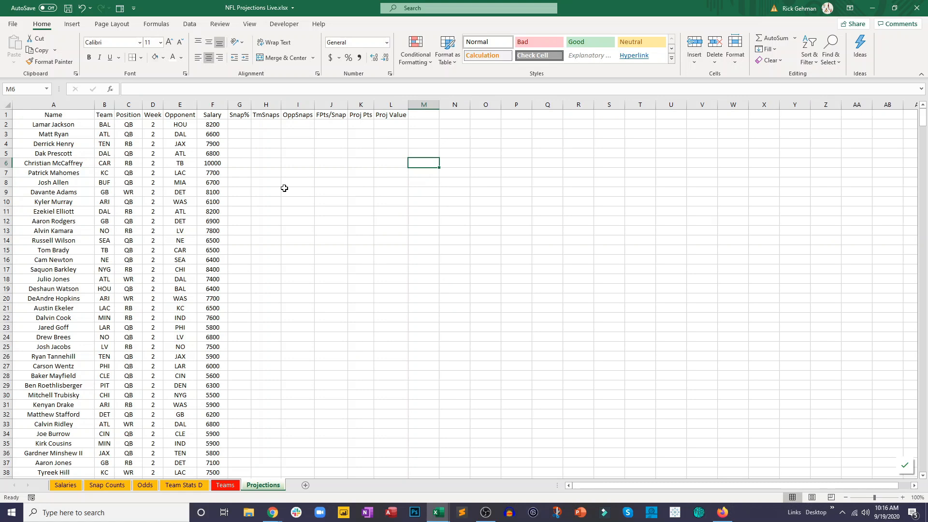
# - Start a VLOOKUP in G2 of the Projections sheet with A2 as lookup value and Snap Counts range B2:H5 as table array
pyautogui.click(239, 124)
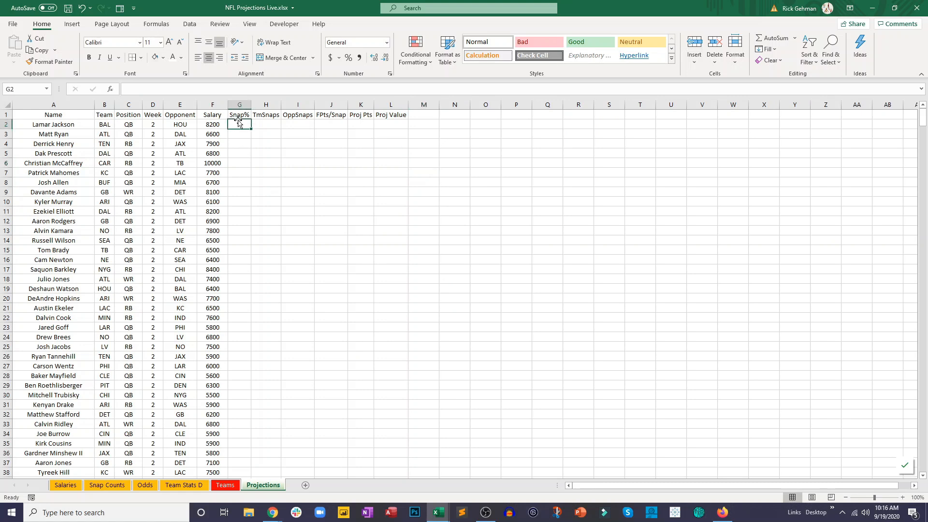
pyautogui.write('=vl')
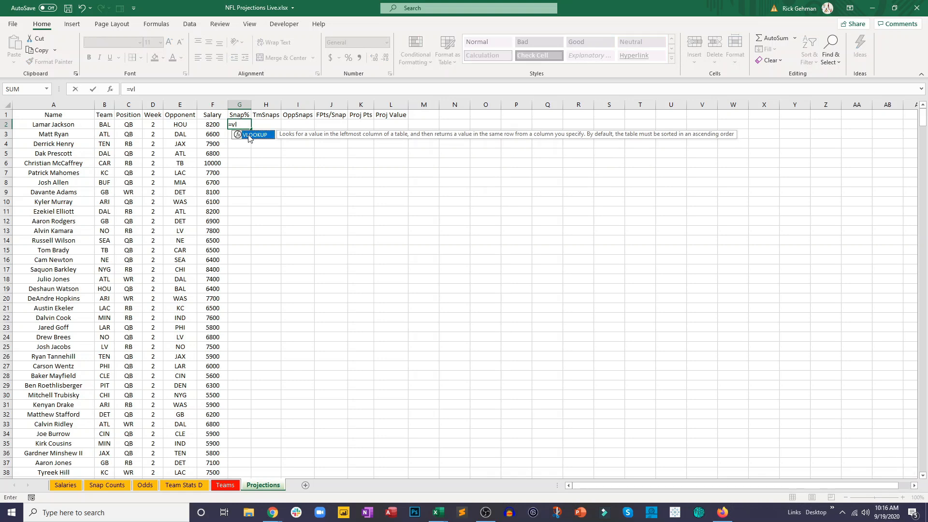
pyautogui.doubleClick(248, 134)
pyautogui.click(44, 125)
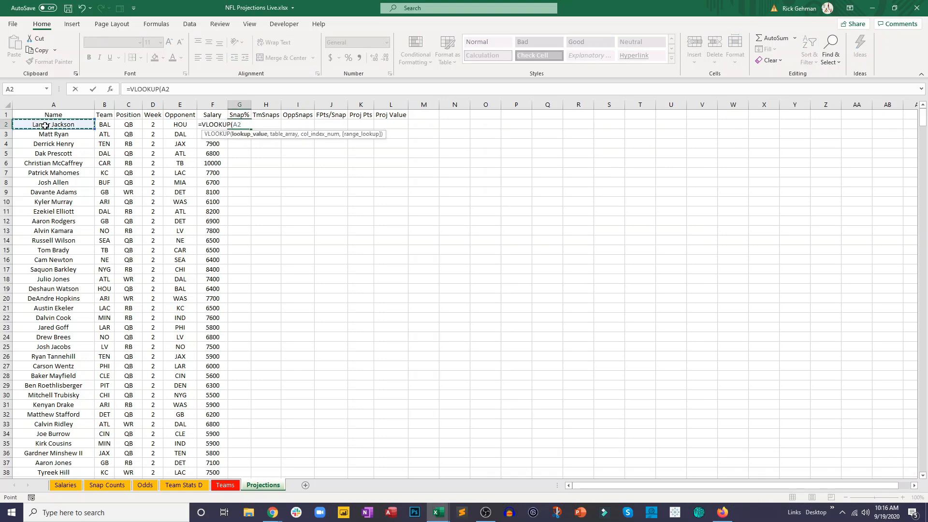
pyautogui.write(',')
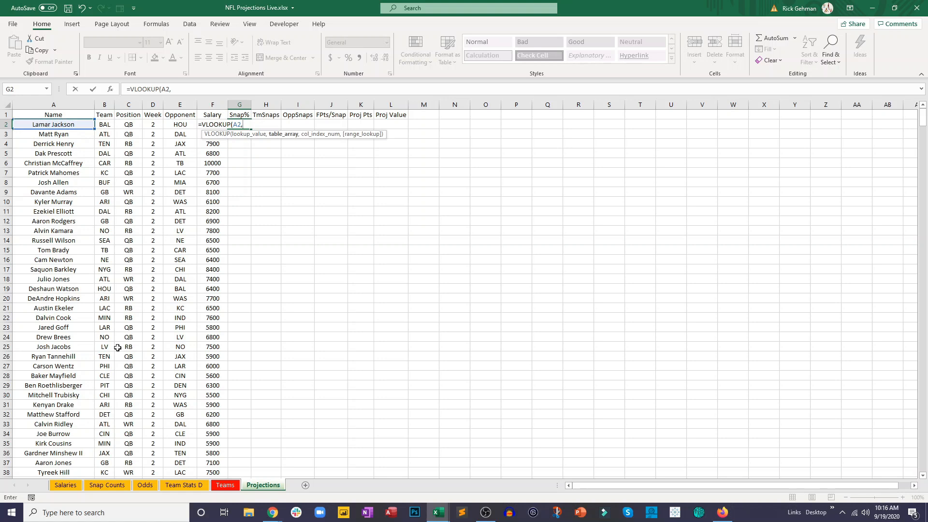
pyautogui.click(103, 483)
pyautogui.click(93, 126)
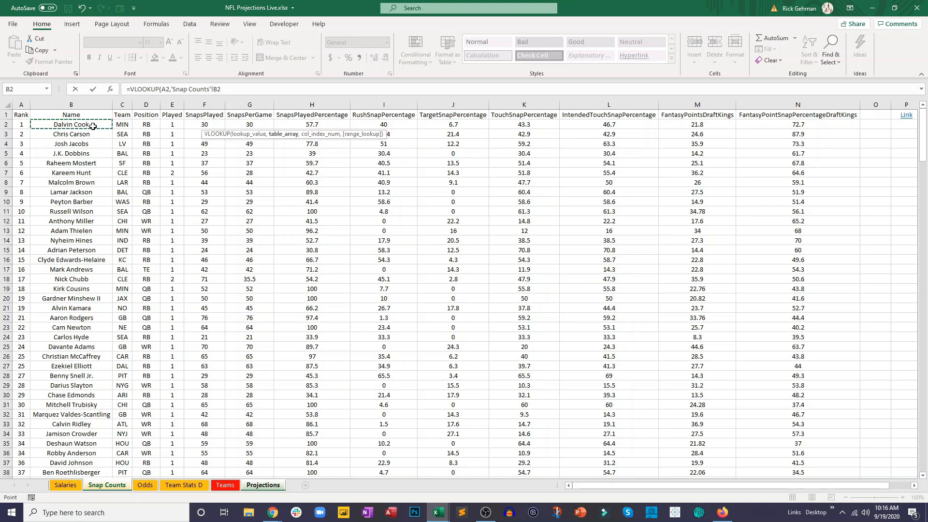
pyautogui.moveTo(98, 126); pyautogui.dragTo(309, 153)
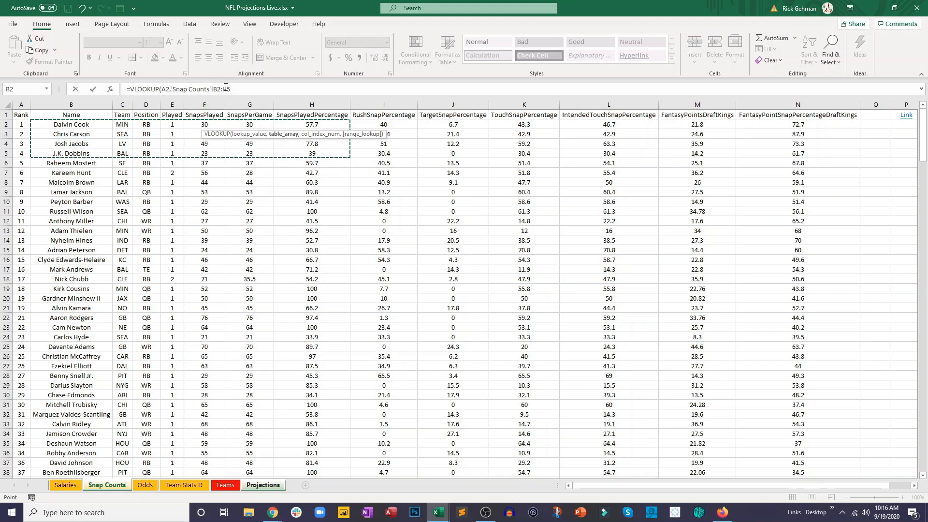
# - Change the formula's table range to full columns B:H and complete it with column index 7 and FALSE
pyautogui.click(220, 89)
pyautogui.press('BackSpace')
pyautogui.write(',')
pyautogui.write('7,')
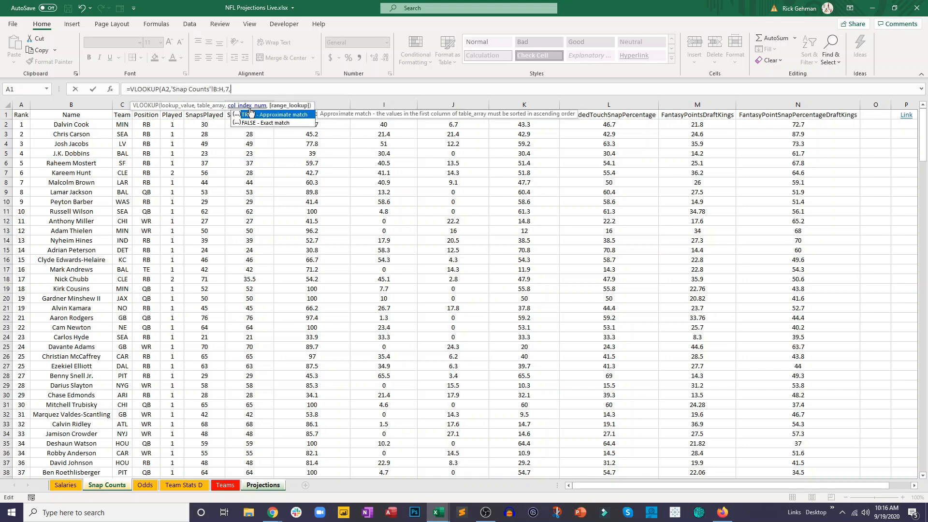
pyautogui.write('false')
pyautogui.click(75, 102)
pyautogui.press('Return')
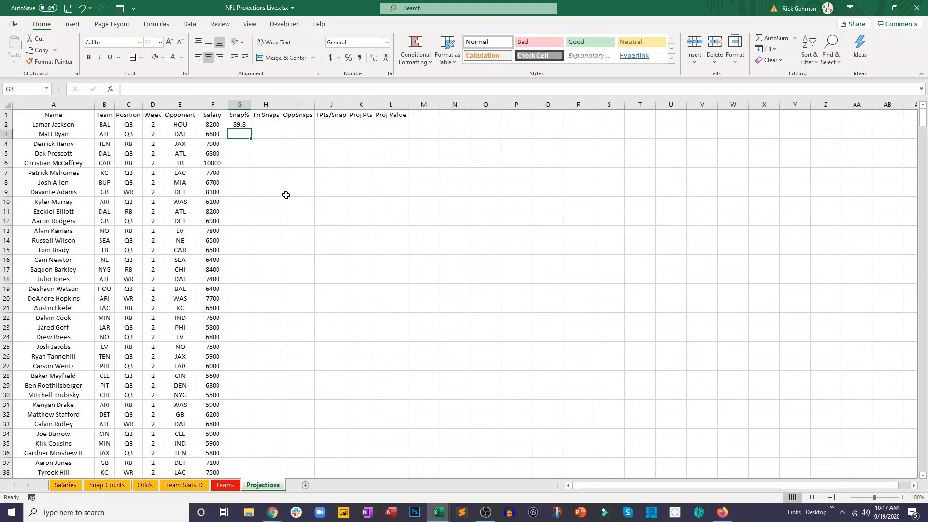
# - Fill the G2 Snap% formula down column G for every player and check a filled cell
pyautogui.click(248, 126)
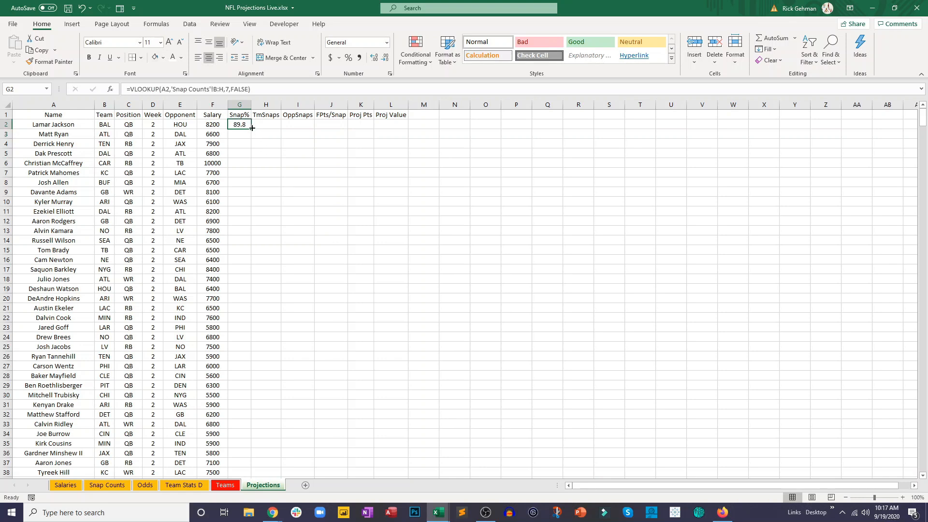
pyautogui.doubleClick(252, 128)
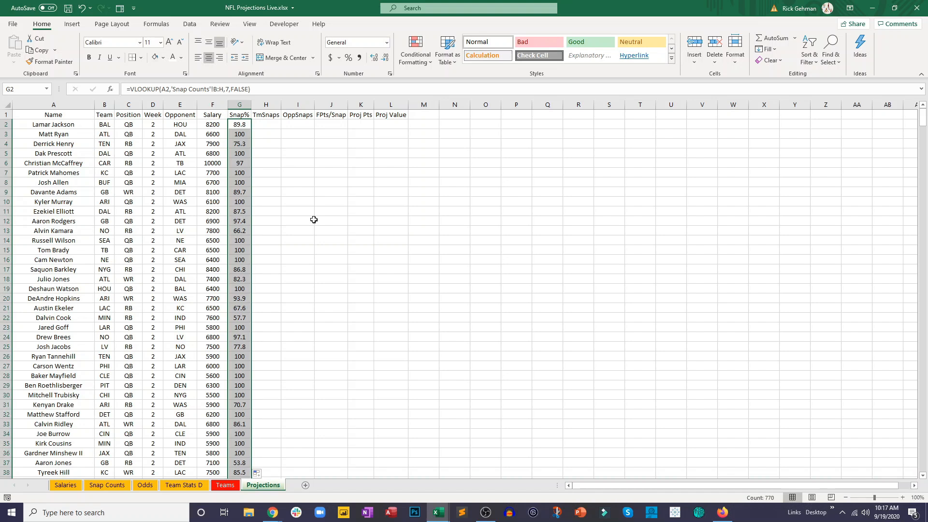
pyautogui.click(313, 219)
pyautogui.click(236, 153)
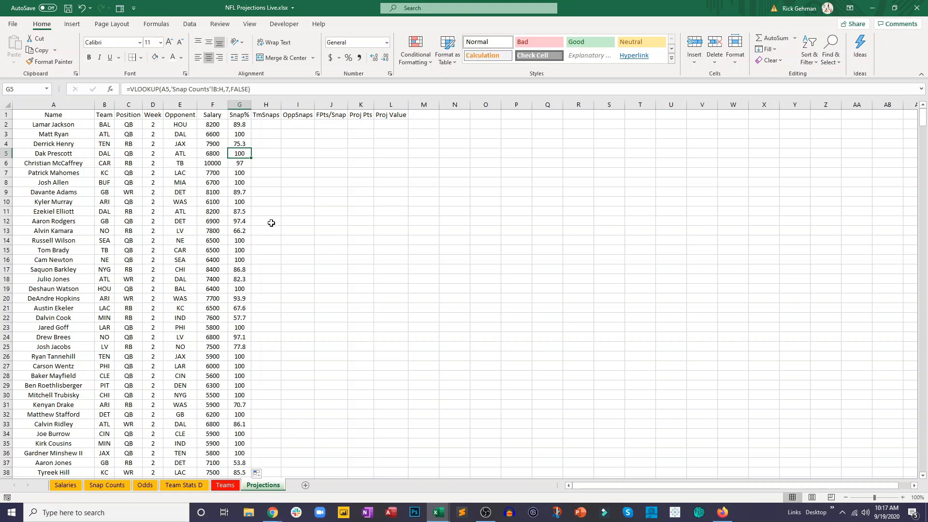
# - Examine the OpponentOffensivePlays column on the Team Stats D sheet as a possible source of snap data
pyautogui.click(268, 126)
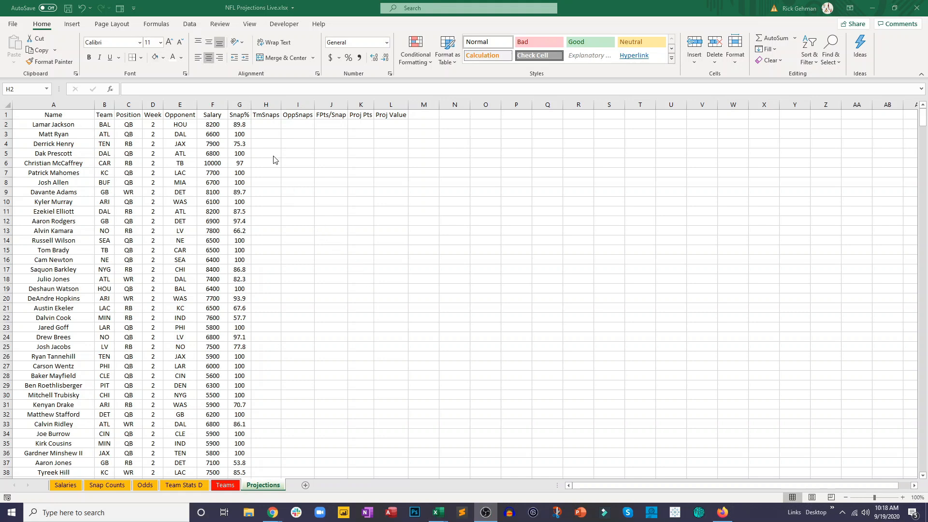
pyautogui.click(267, 125)
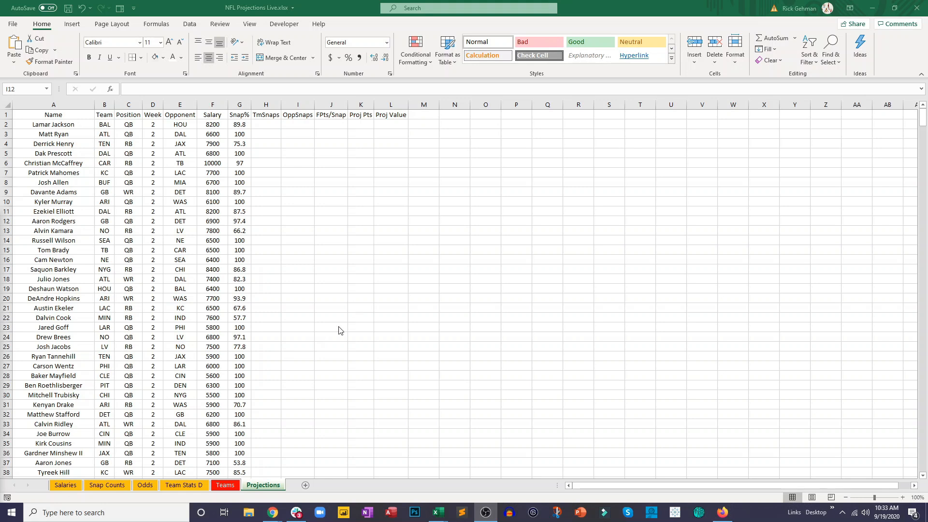
pyautogui.click(182, 485)
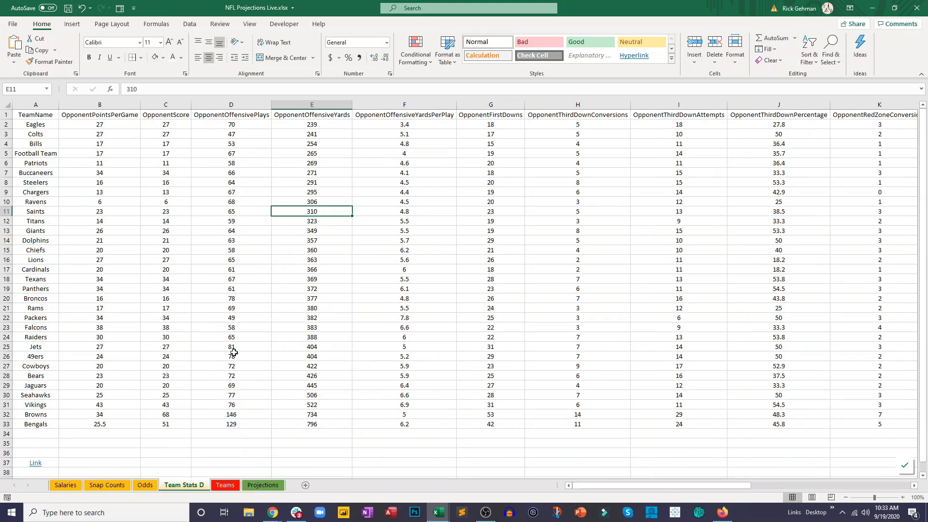
pyautogui.click(232, 369)
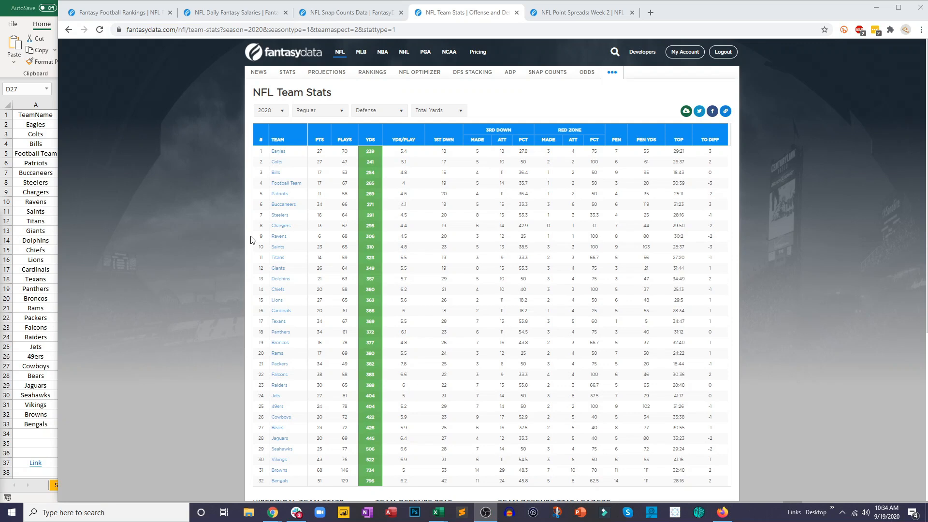
# - On FantasyData's 2020 NFL Team Stats page in the browser, switch to Offense, download the Excel export and open it
pyautogui.click(374, 111)
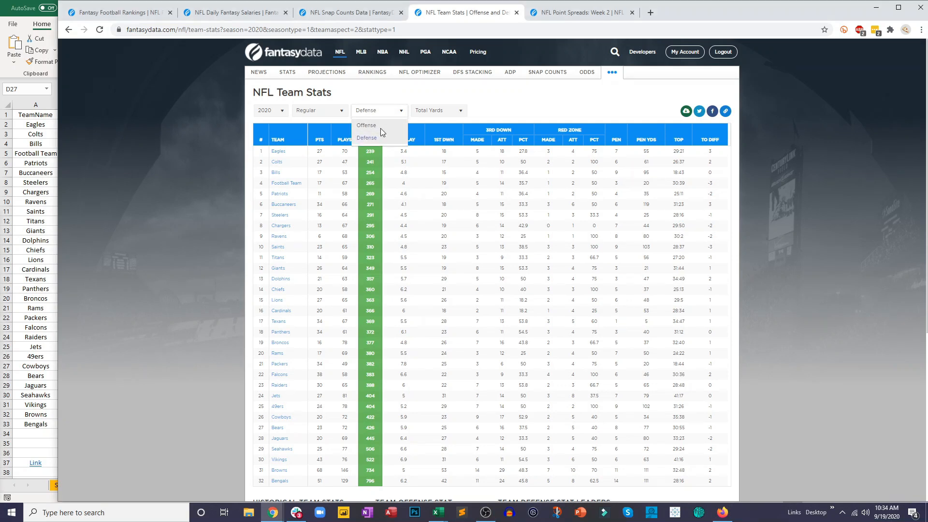
pyautogui.click(381, 126)
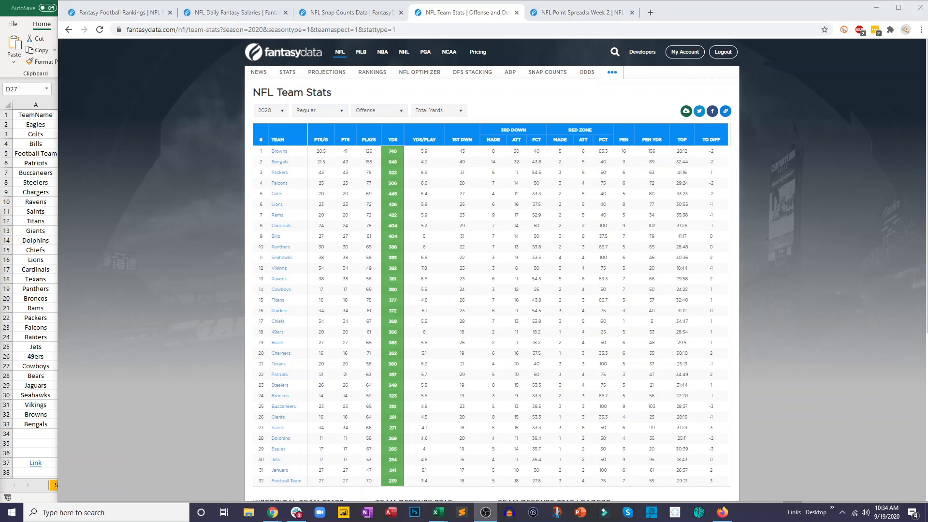
pyautogui.click(683, 113)
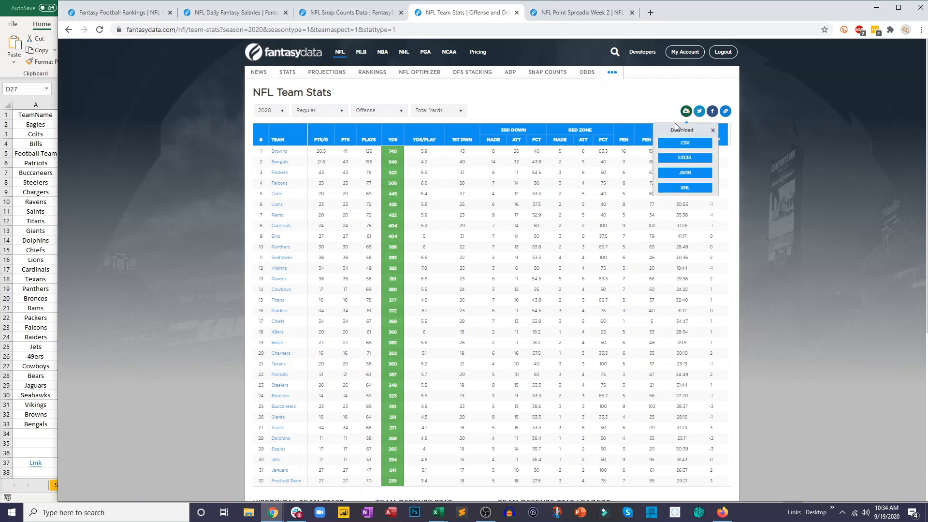
pyautogui.click(684, 158)
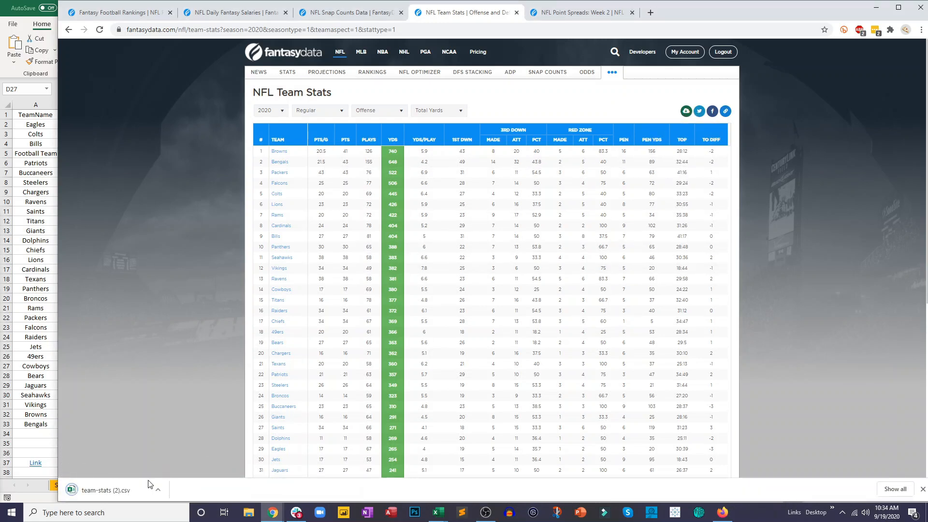
pyautogui.click(108, 490)
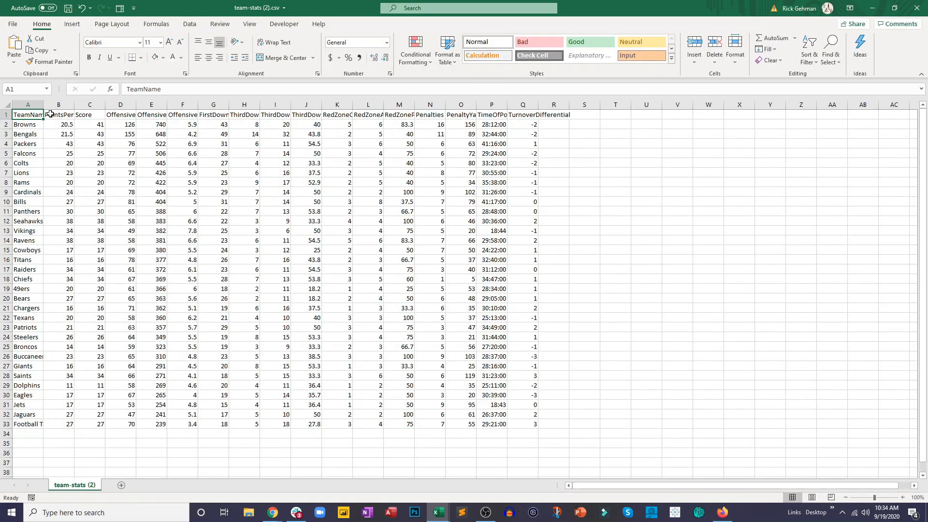
# - Copy the whole offense stats table A1:Q33 from team-stats (2).csv and return to the NFL Projections Live workbook
pyautogui.moveTo(25, 114); pyautogui.dragTo(530, 427)
pyautogui.hotkey('ctrl', 'c')
pyautogui.click(872, 8)
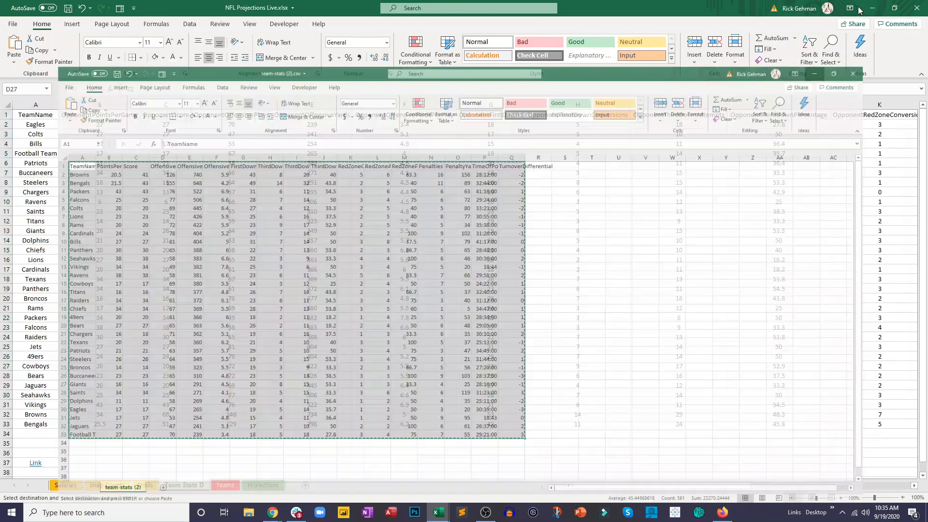
# - Add a new sheet after Team Stats D and name it Team Stats O
pyautogui.click(305, 485)
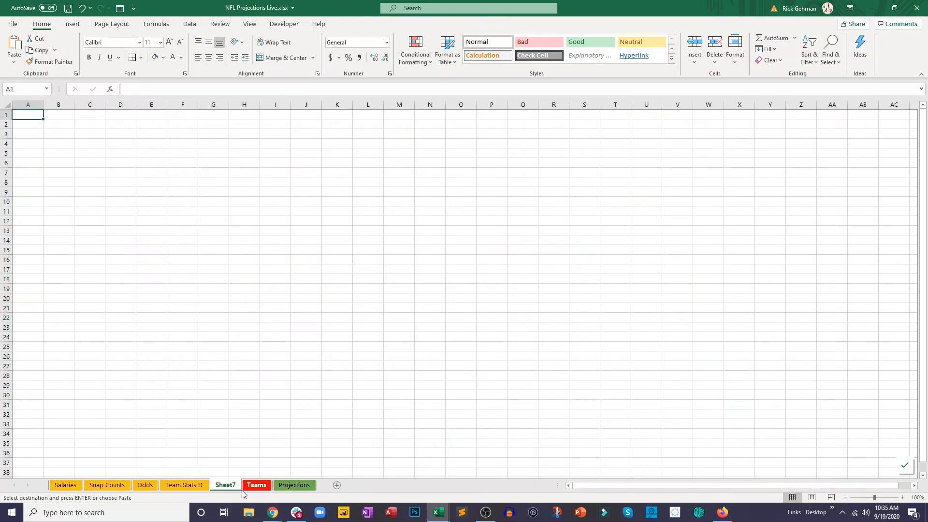
pyautogui.doubleClick(226, 485)
pyautogui.write('Team ')
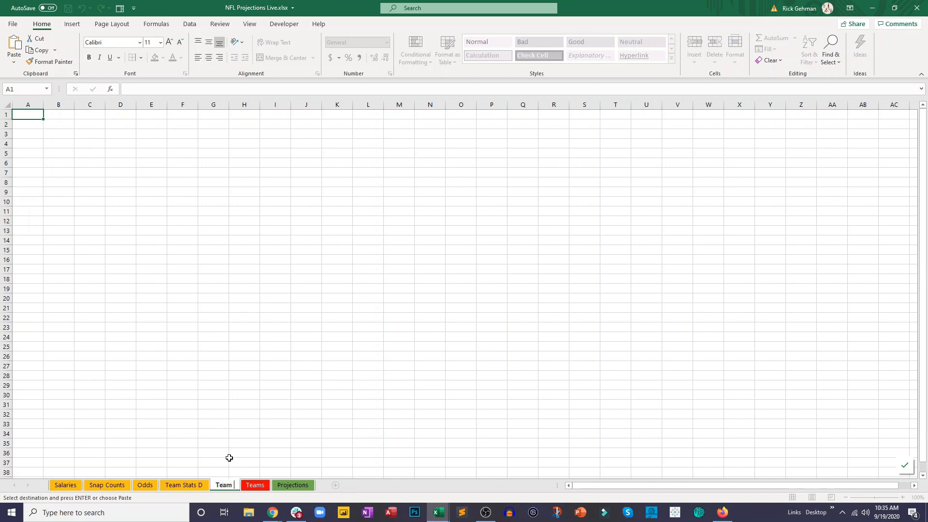
pyautogui.write('Stats O')
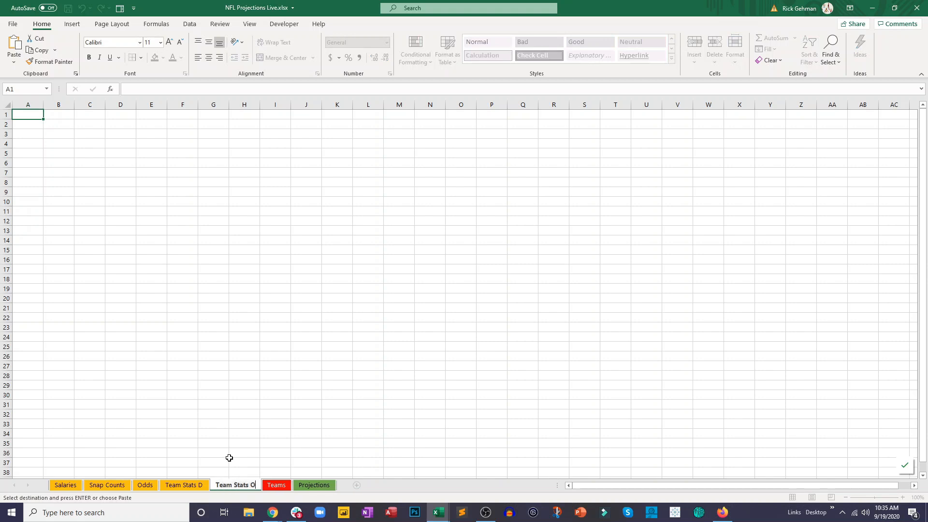
pyautogui.press('Return')
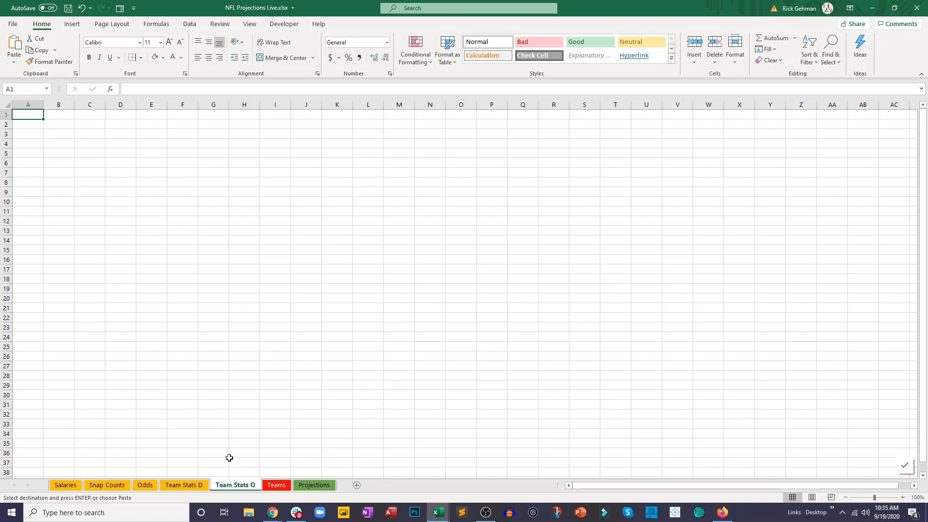
# - Color the Team Stats O sheet tab gold to match the other data sheets
pyautogui.rightClick(231, 489)
pyautogui.moveTo(279, 439)
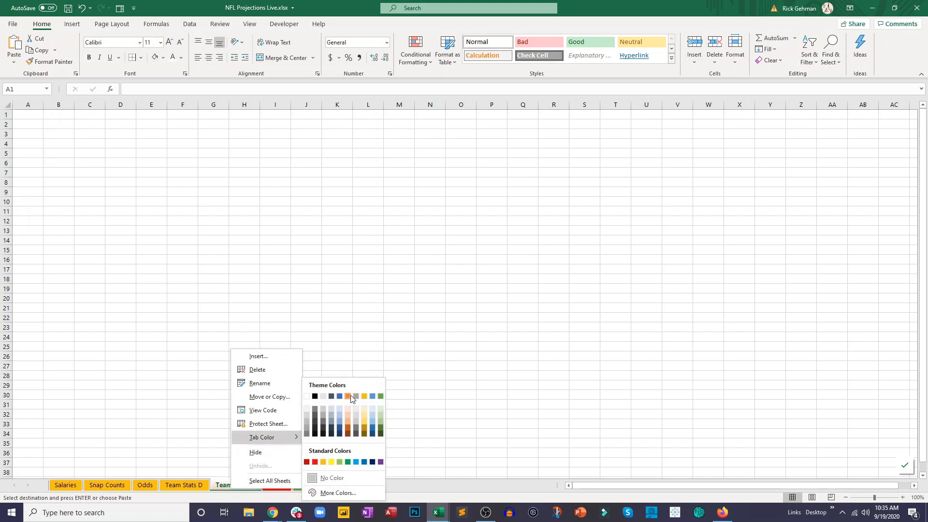
pyautogui.click(380, 397)
pyautogui.click(252, 305)
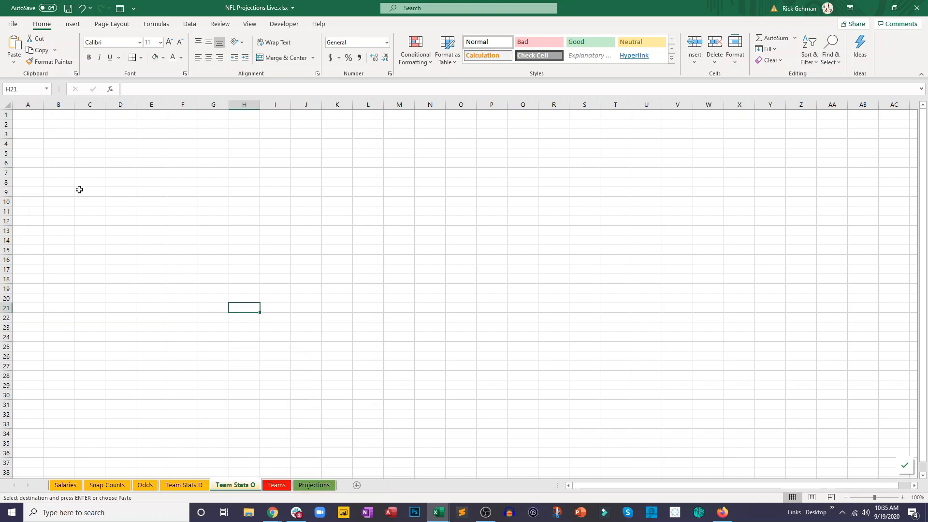
# - Paste the copied offense stats at A1 of the Team Stats O sheet and center the pasted cells
pyautogui.click(25, 114)
pyautogui.hotkey('ctrl', 'v')
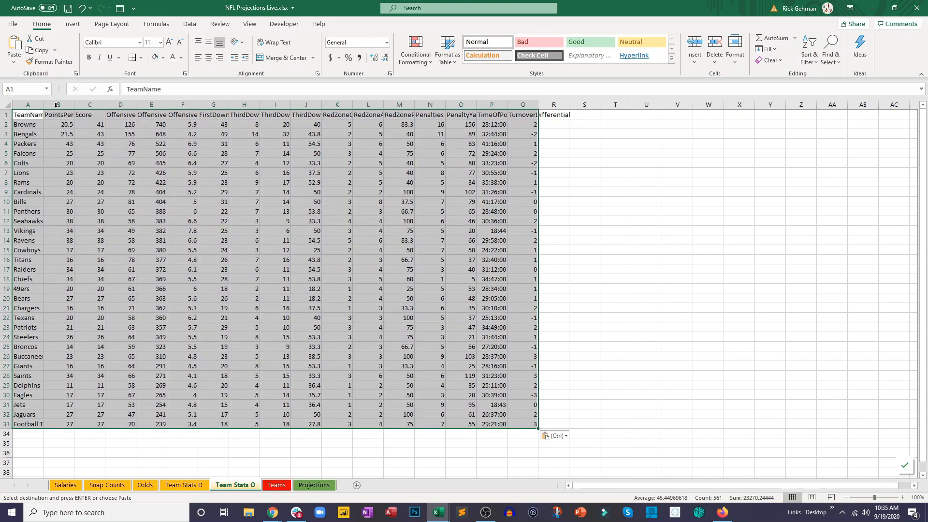
pyautogui.click(208, 57)
pyautogui.click(212, 167)
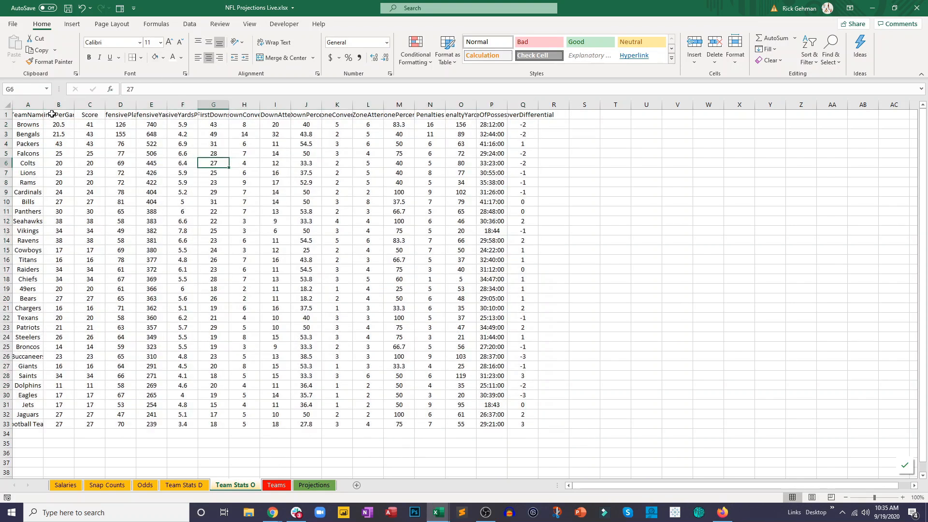
# - Autofit all column widths on the Team Stats O sheet so the full headers show
pyautogui.click(7, 105)
pyautogui.doubleClick(85, 104)
pyautogui.click(118, 143)
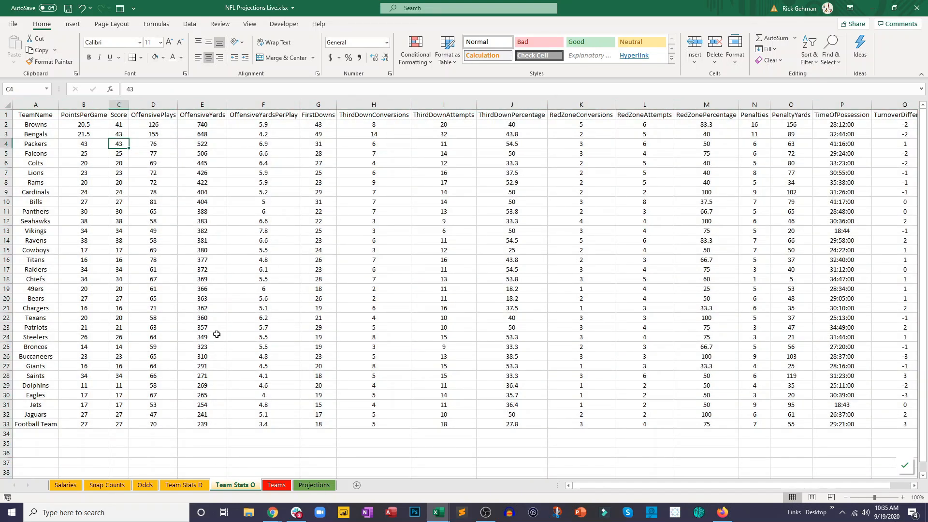
pyautogui.click(230, 359)
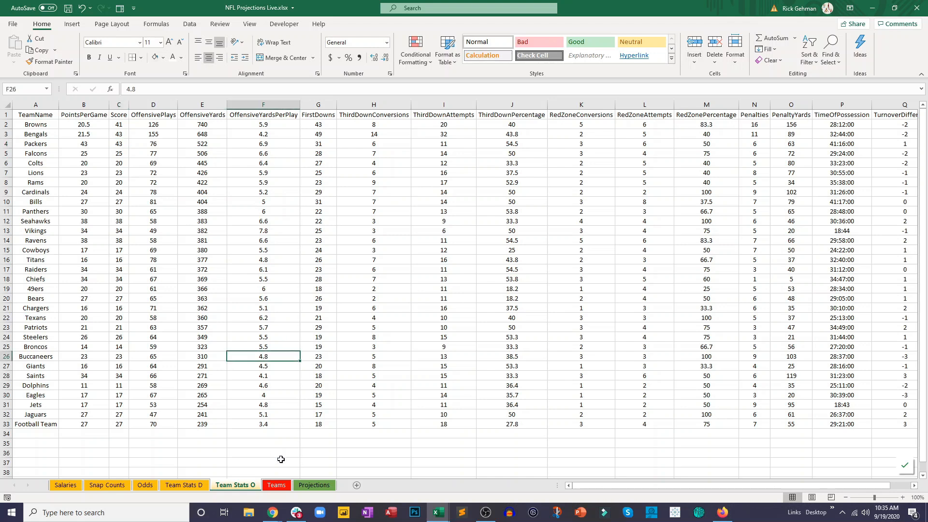
# - Compare the team abbreviations in the Projections sheet's Team column with the TeamName entries on Team Stats O
pyautogui.click(315, 484)
pyautogui.click(305, 315)
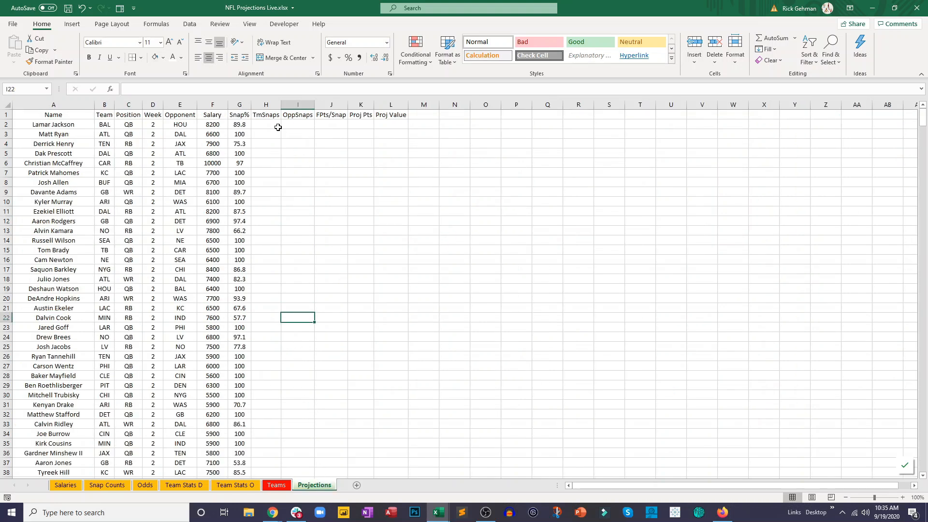
pyautogui.click(269, 125)
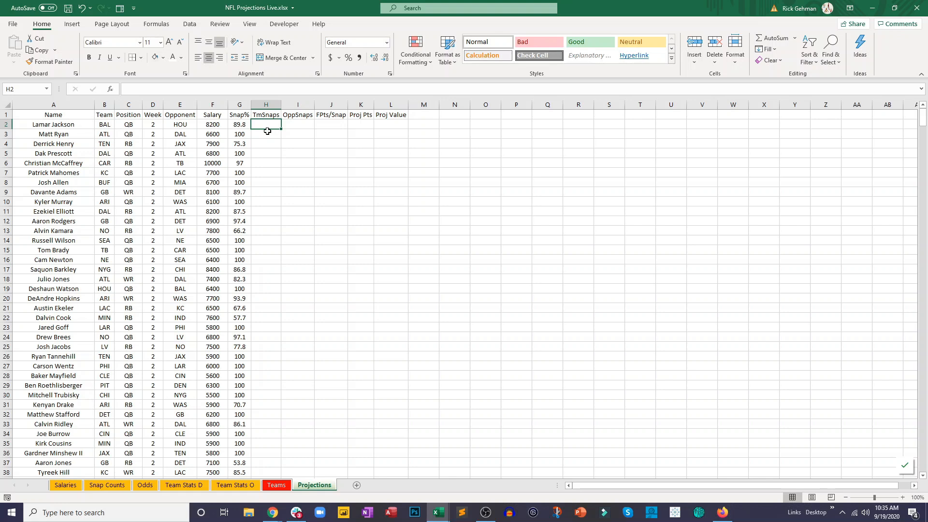
pyautogui.click(111, 126)
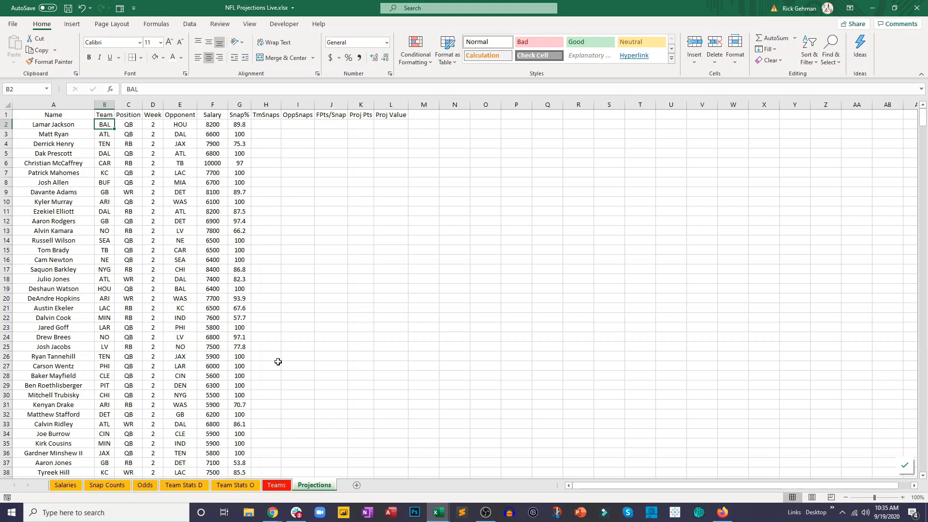
pyautogui.click(218, 487)
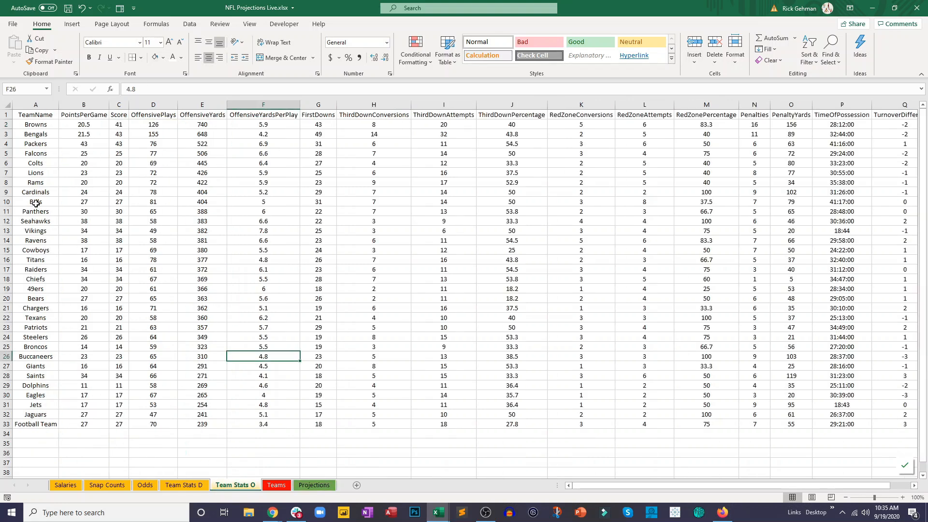
pyautogui.moveTo(27, 134); pyautogui.dragTo(27, 414)
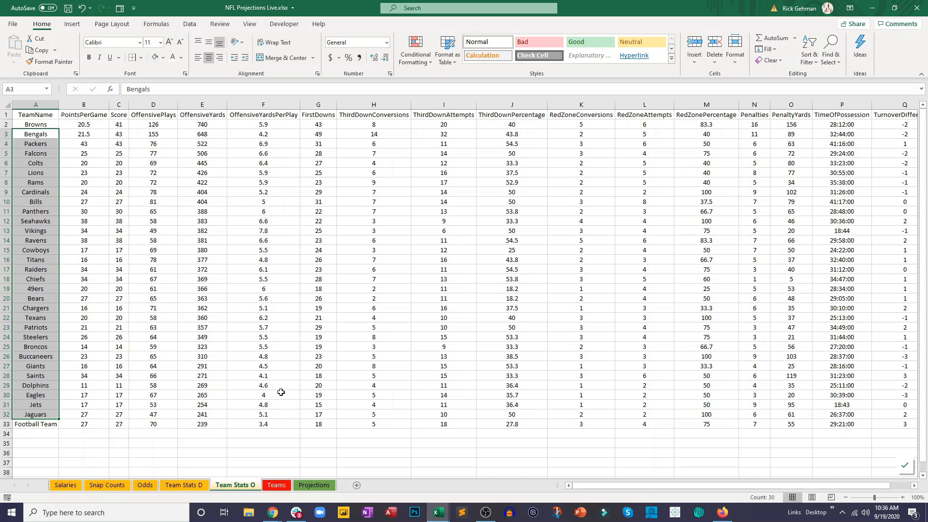
# - Build a VLOOKUP in H2 under TmSnaps on Projections that looks up B2 in Teams!B2:C33, column 2, with FALSE
pyautogui.click(314, 485)
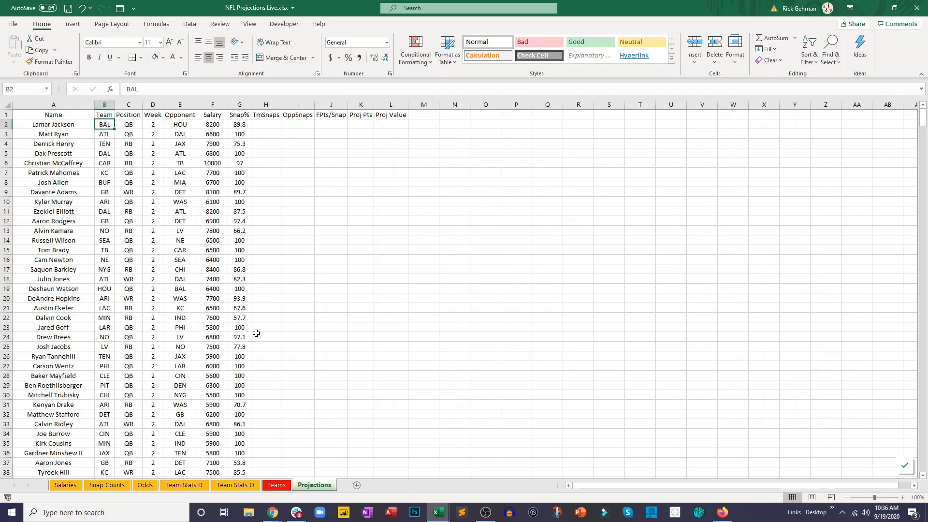
pyautogui.click(269, 124)
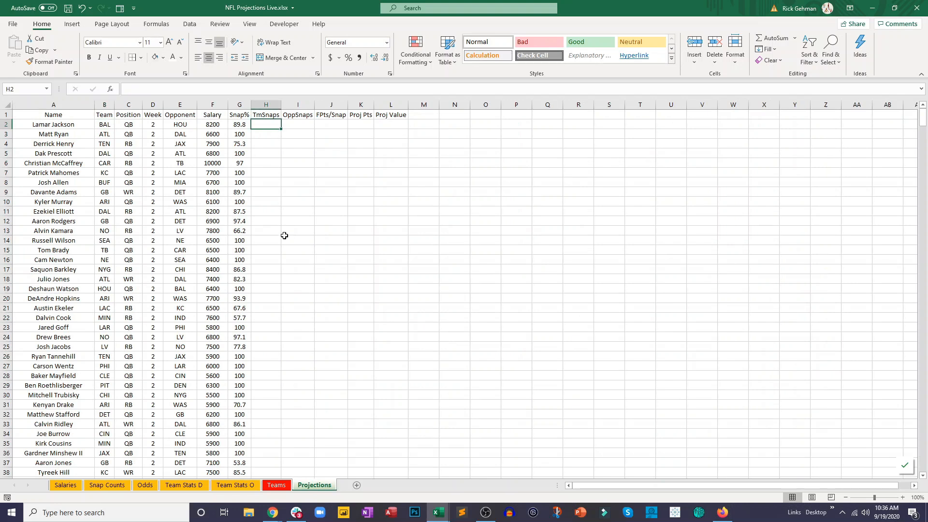
pyautogui.write('=vl')
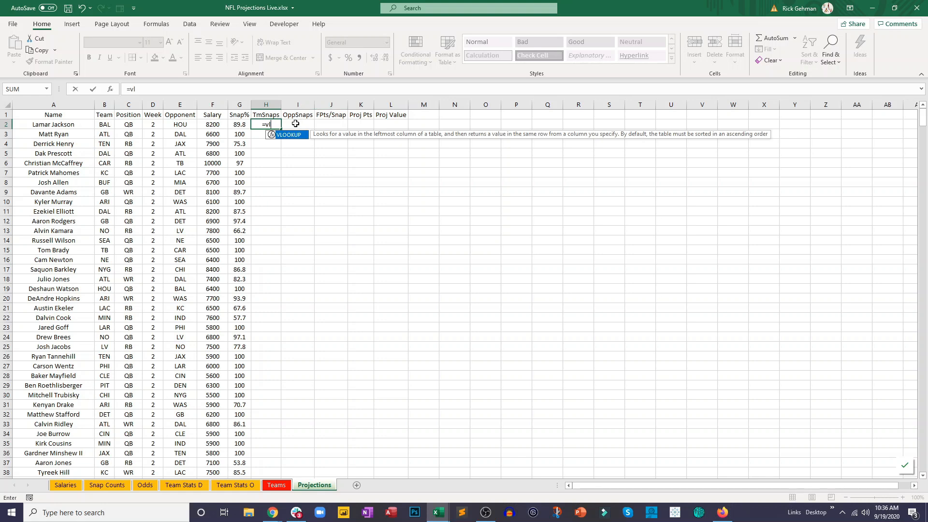
pyautogui.doubleClick(290, 134)
pyautogui.click(109, 123)
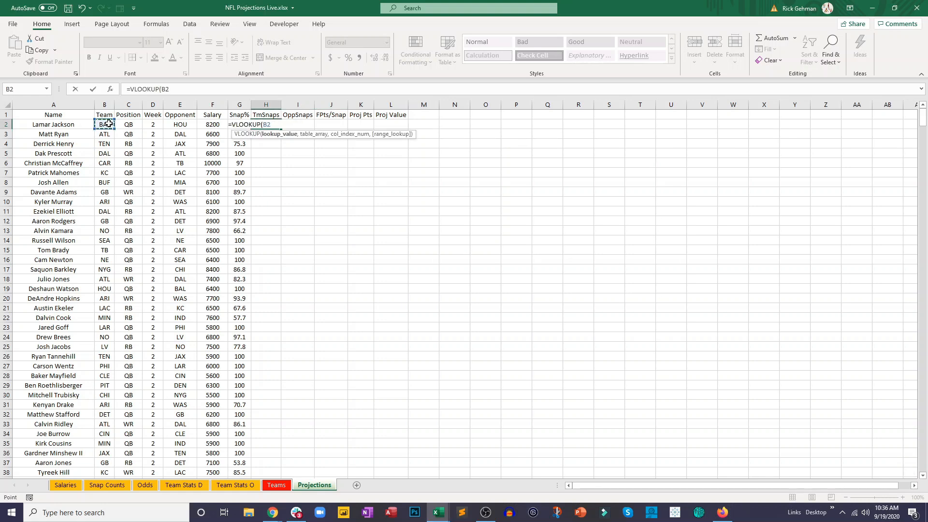
pyautogui.write(',')
pyautogui.click(277, 485)
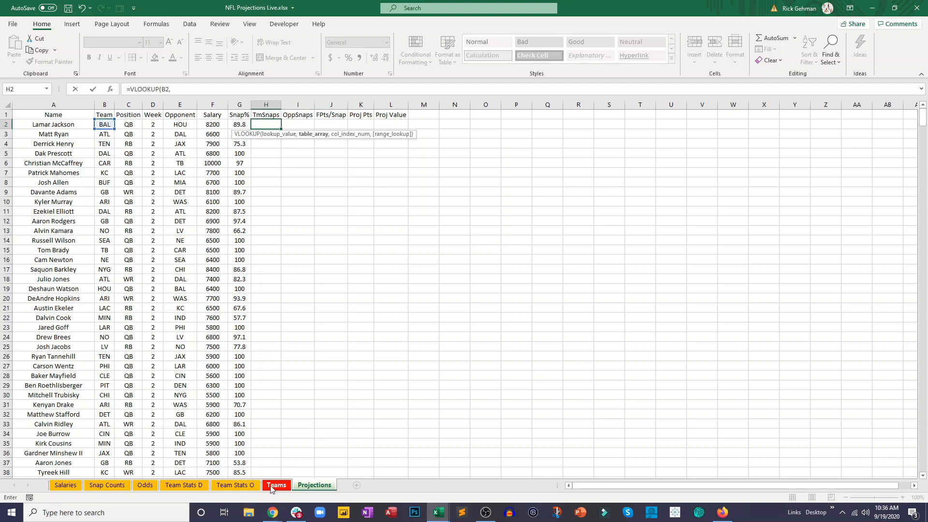
pyautogui.moveTo(71, 125); pyautogui.dragTo(92, 424)
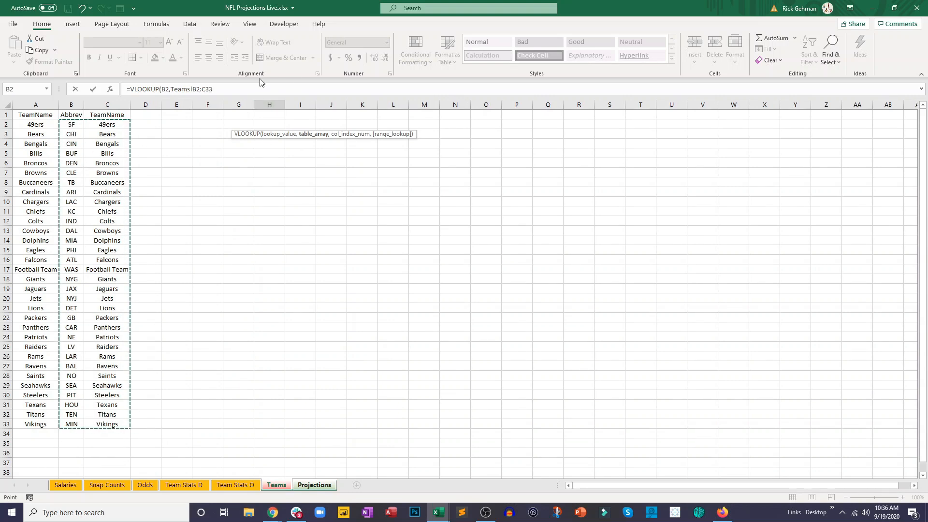
pyautogui.write(',2,false')
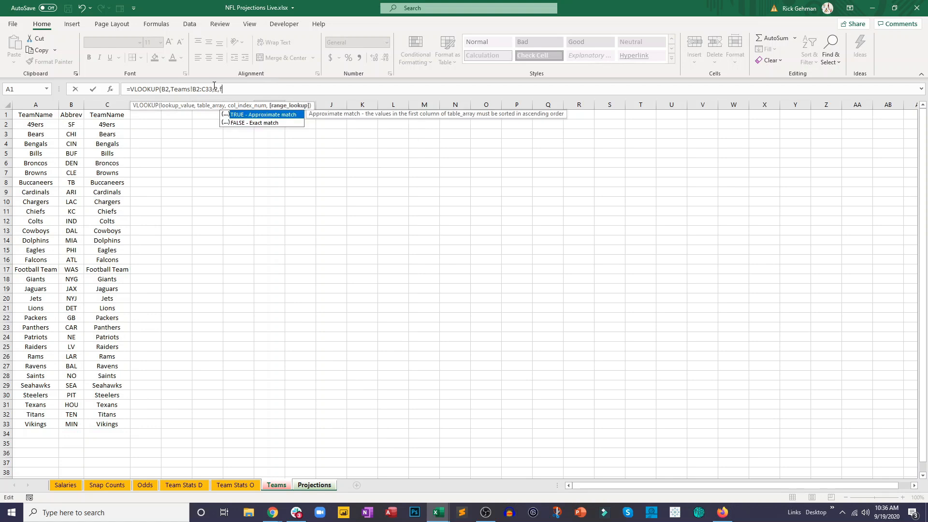
# - Widen the H2 lookup range to whole columns Teams!B:C and commit the formula
pyautogui.click(206, 85)
pyautogui.press('Delete')
pyautogui.press('Delete')
pyautogui.click(198, 88)
pyautogui.press('BackSpace')
pyautogui.click(232, 89)
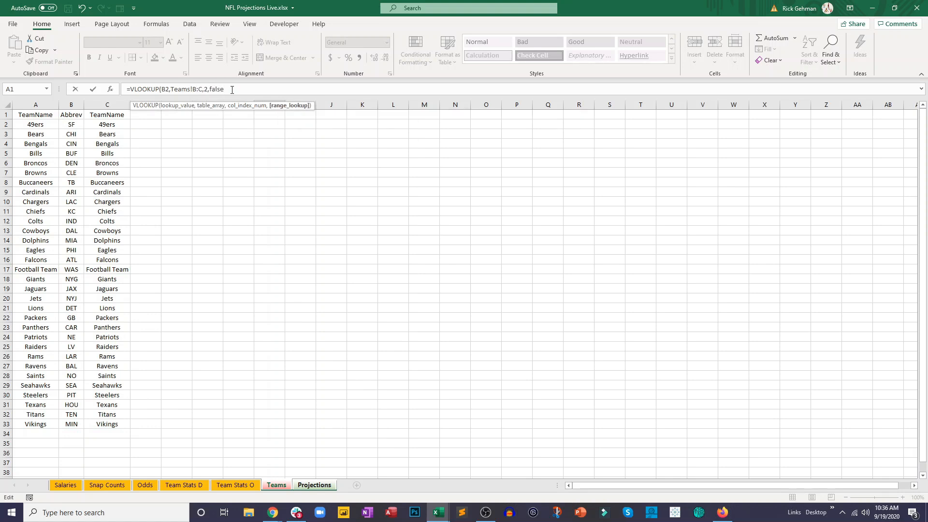
pyautogui.press('Return')
pyautogui.press('Up')
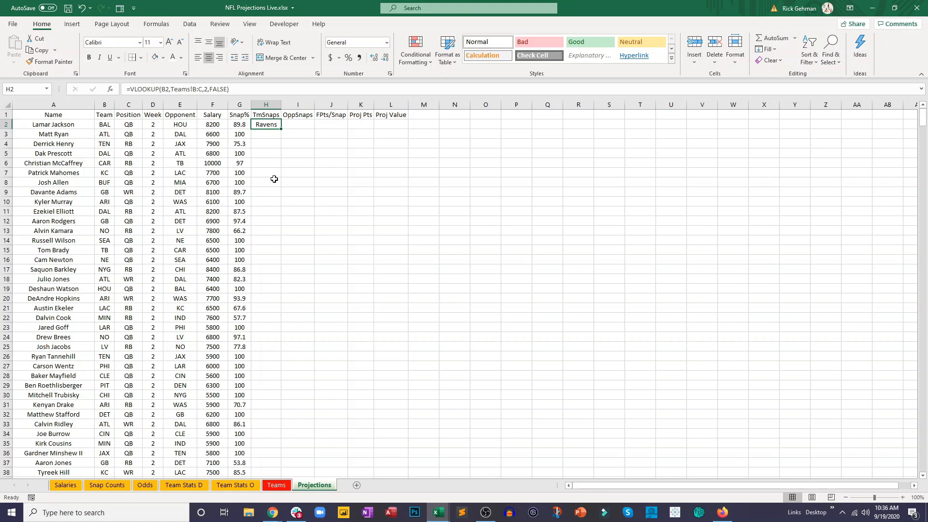
# - Nest the H2 formula as the lookup value of an outer VLOOKUP on 'Team Stats O'!A2:D33, column 4, with FALSE
pyautogui.click(137, 89)
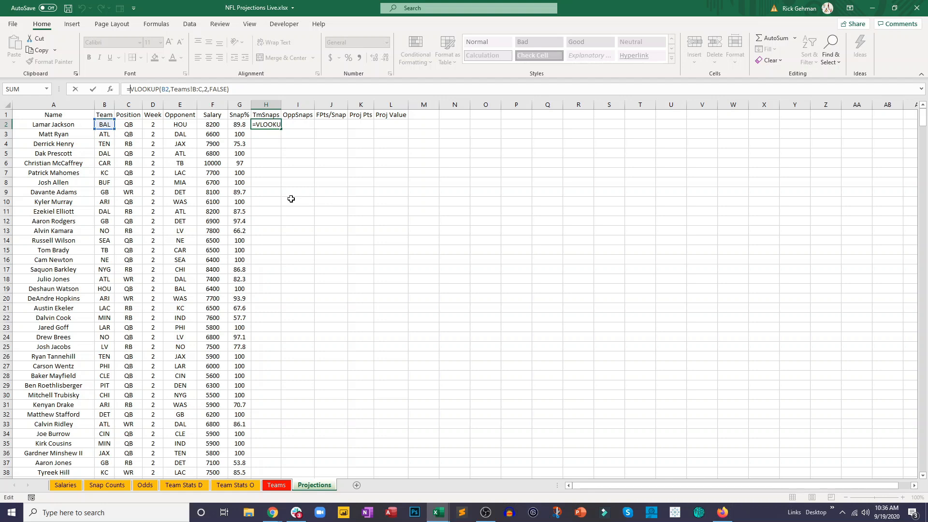
pyautogui.write('vl')
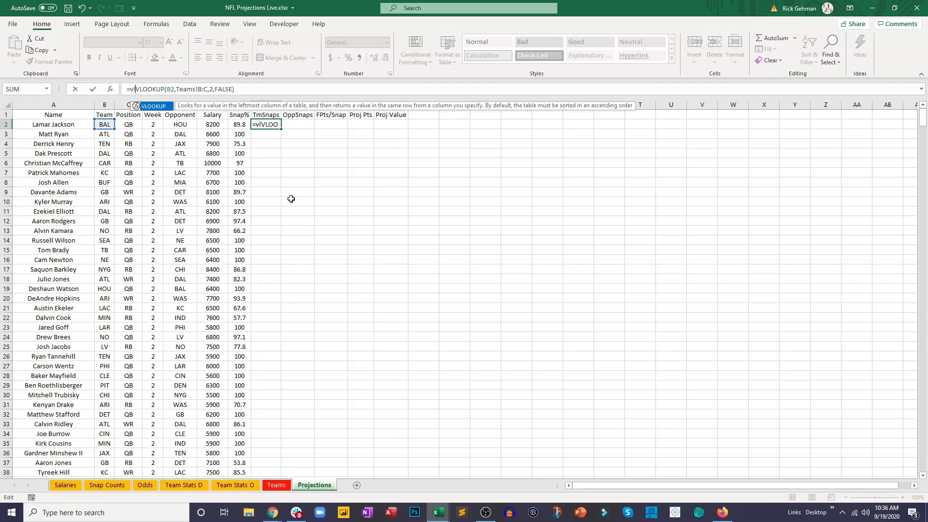
pyautogui.doubleClick(147, 106)
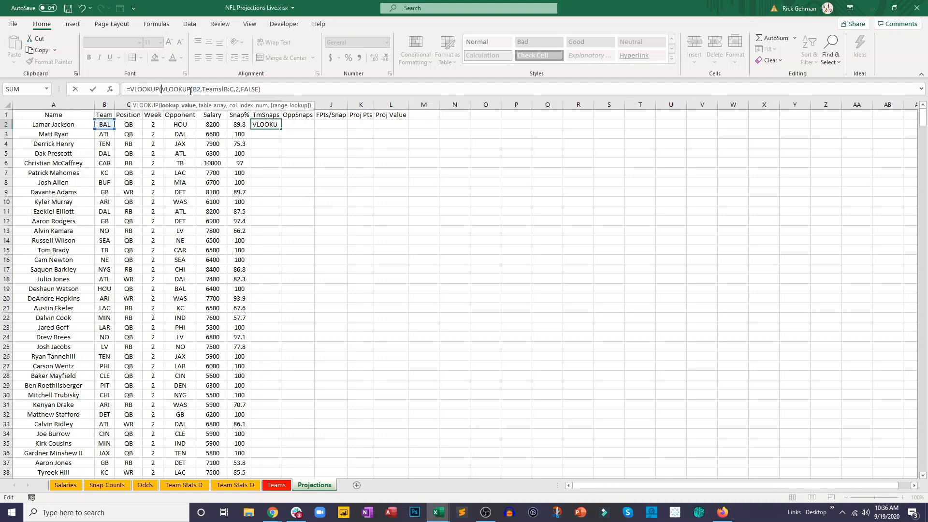
pyautogui.click(273, 89)
pyautogui.write(',')
pyautogui.click(232, 485)
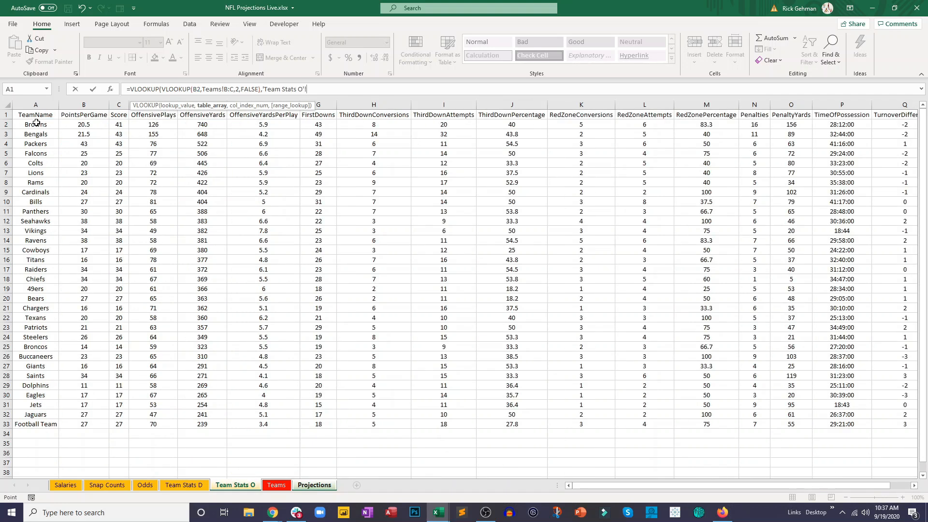
pyautogui.moveTo(36, 122); pyautogui.dragTo(151, 427)
pyautogui.write(',4,false')
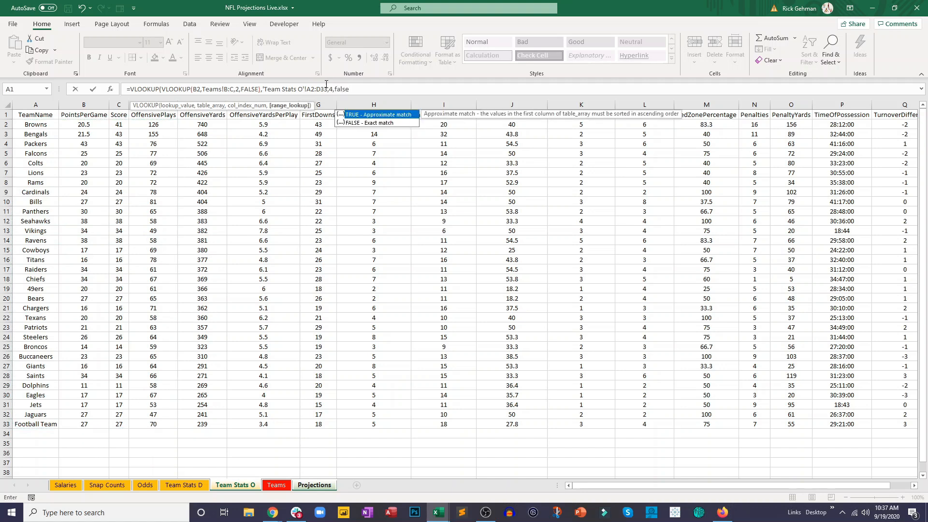
# - Widen the outer lookup range to whole columns A:D and fill the completed TmSnaps formula from H2 down to H31
pyautogui.click(314, 88)
pyautogui.press('BackSpace')
pyautogui.click(322, 88)
pyautogui.press('BackSpace')
pyautogui.press('Delete')
pyautogui.click(350, 88)
pyautogui.write(')')
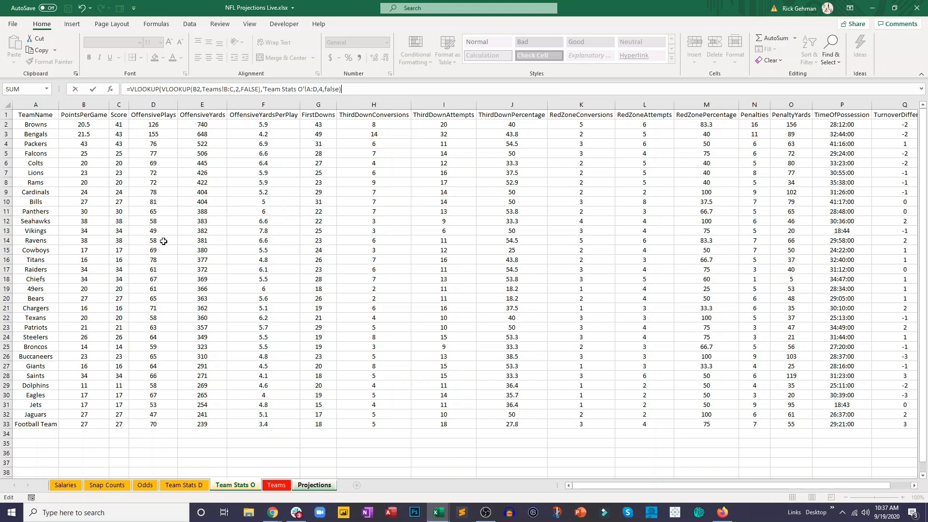
pyautogui.press('Return')
pyautogui.click(275, 126)
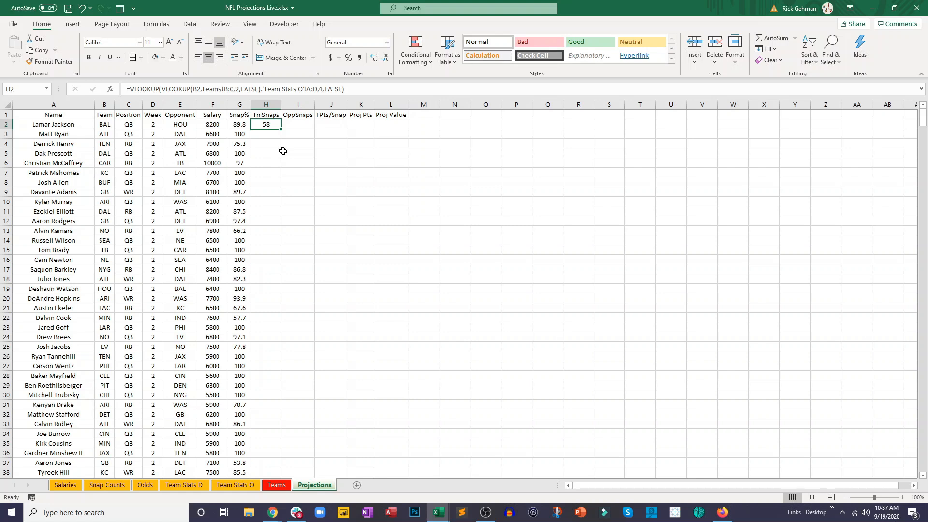
pyautogui.moveTo(281, 129); pyautogui.dragTo(298, 406)
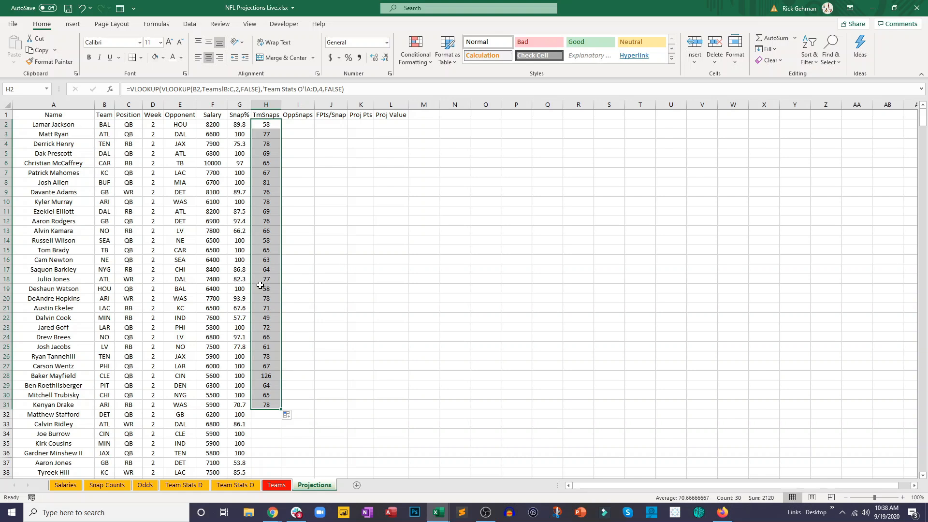
# - Check the OffensivePlays values of the Browns and Bengals on the Team Stats O sheet
pyautogui.click(232, 486)
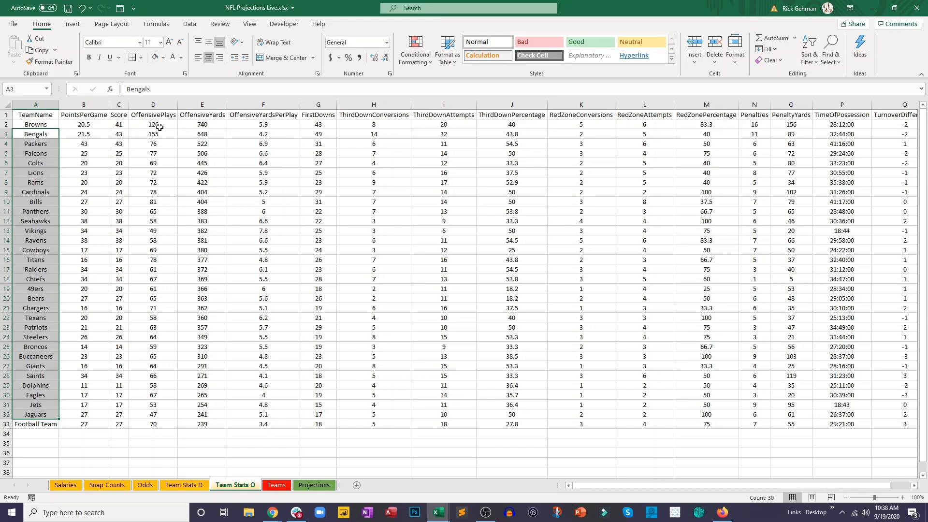
pyautogui.click(162, 125)
pyautogui.click(163, 132)
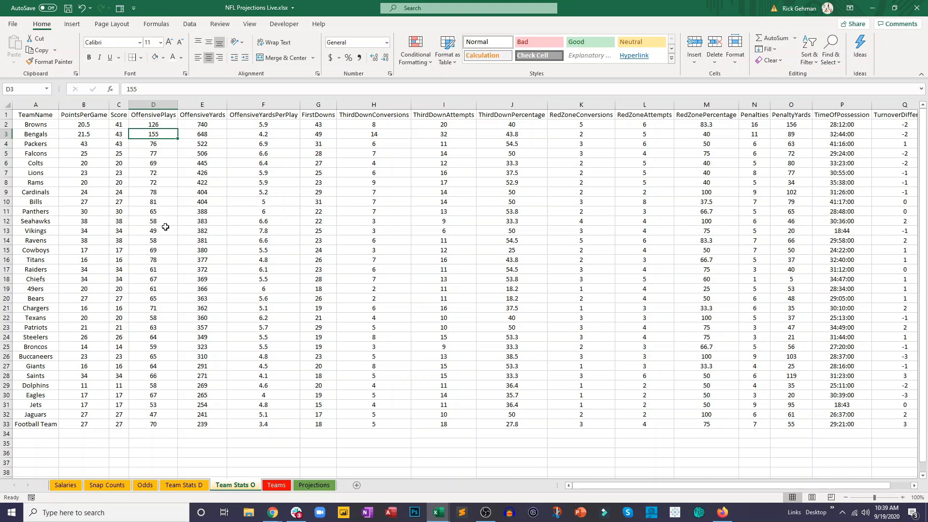
# - Start a VLOOKUP in N2 of the Projections sheet that looks up B2 in Teams!B2:C33
pyautogui.click(314, 485)
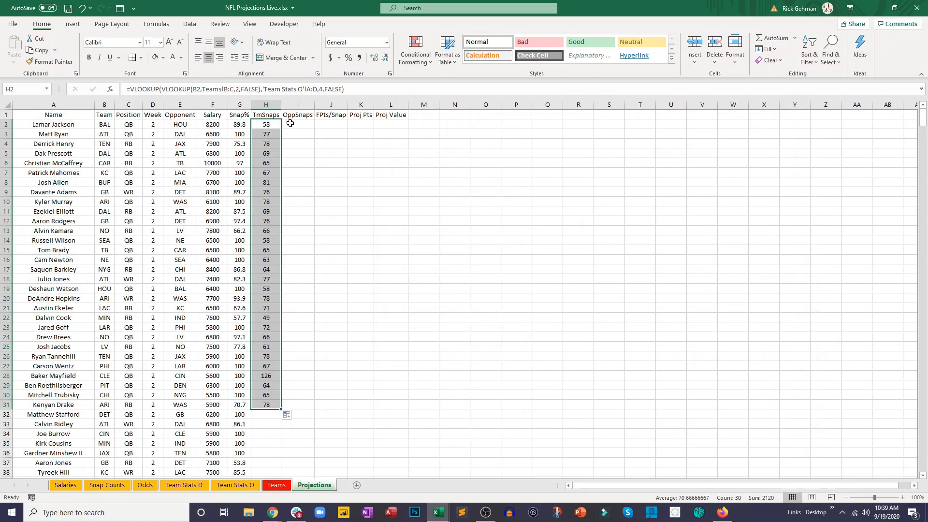
pyautogui.click(453, 124)
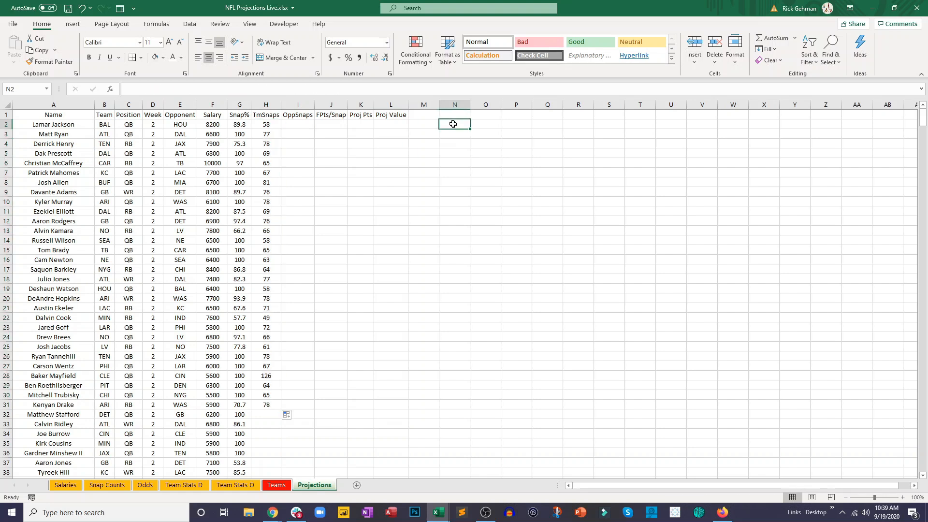
pyautogui.write('=')
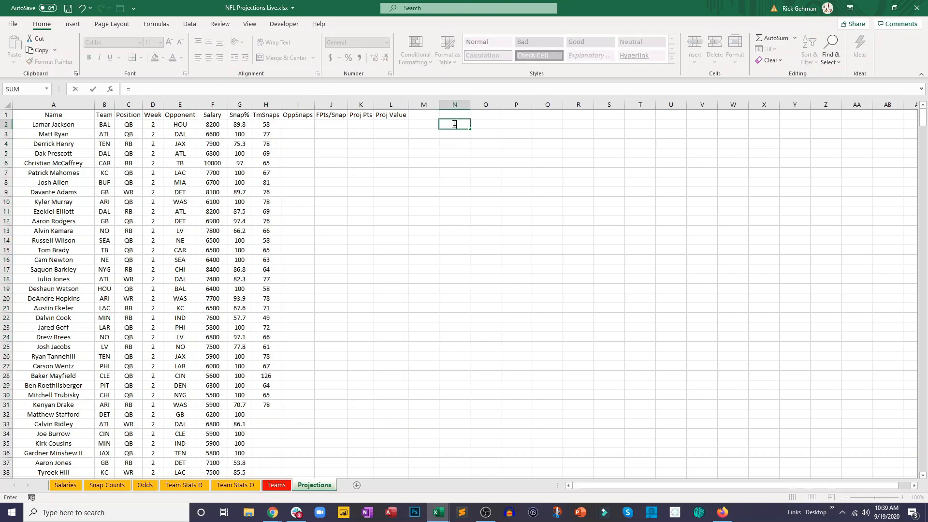
pyautogui.write('vl')
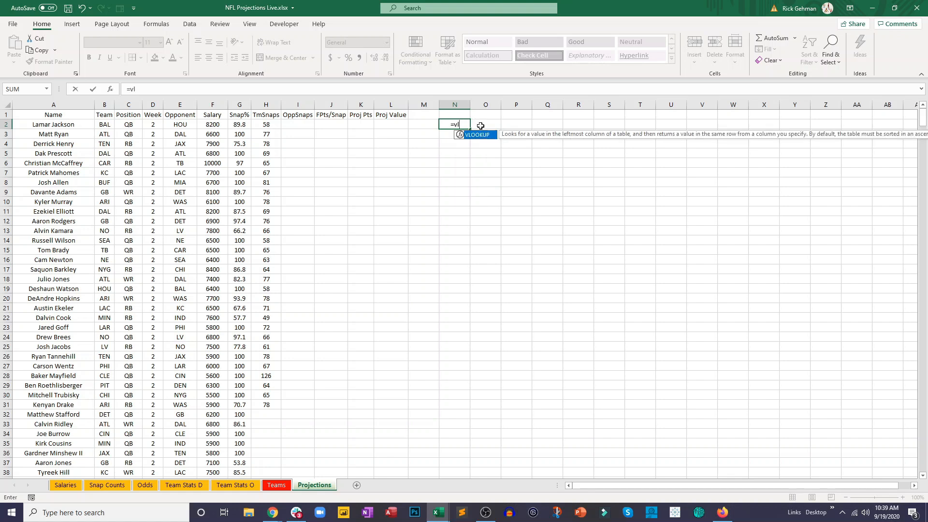
pyautogui.press('Tab')
pyautogui.click(105, 125)
pyautogui.write(',')
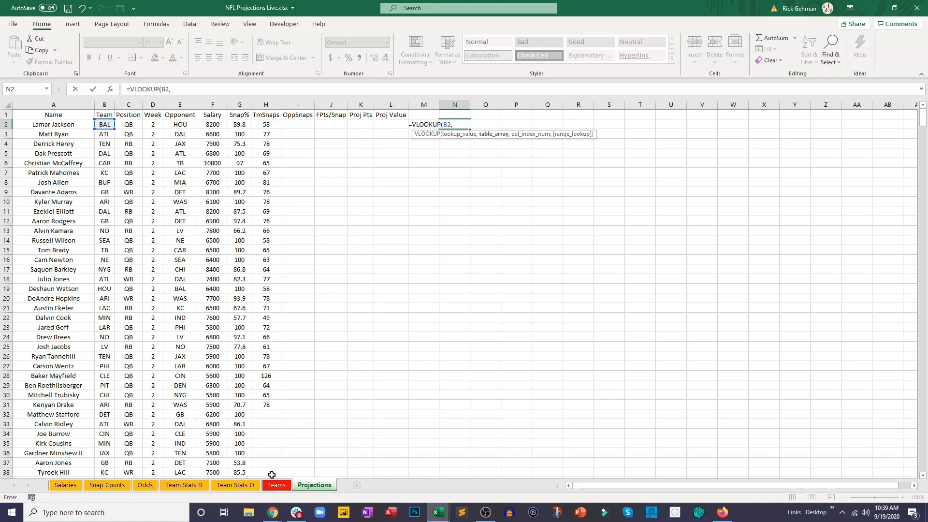
pyautogui.click(276, 484)
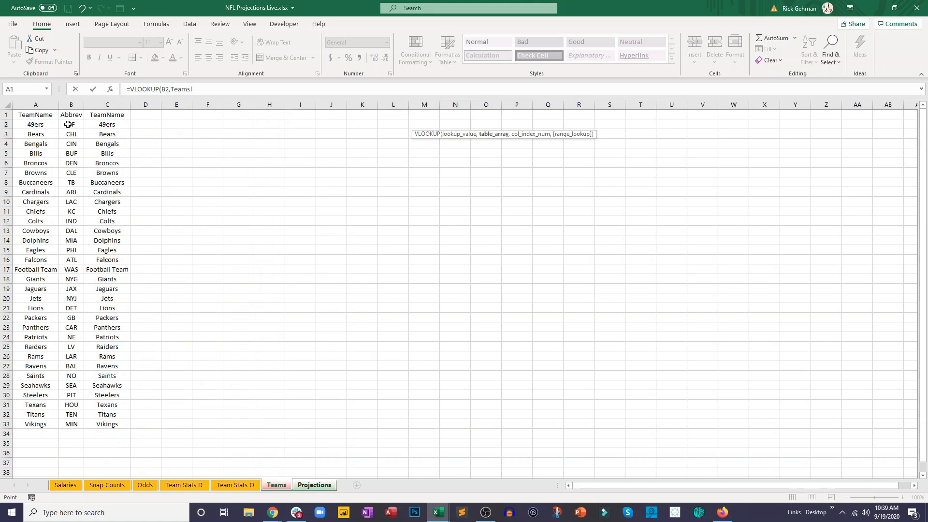
pyautogui.moveTo(70, 124); pyautogui.dragTo(115, 425)
# - Change the N2 lookup range to whole columns B:C and complete the formula with column index 2 and FALSE
pyautogui.click(230, 89)
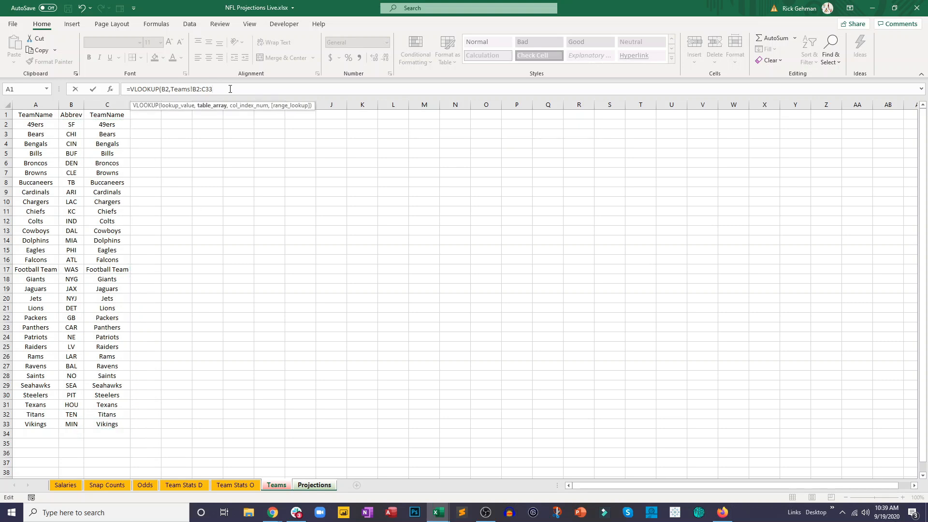
pyautogui.press('BackSpace')
pyautogui.press('BackSpace')
pyautogui.press('Left')
pyautogui.press('Left')
pyautogui.press('BackSpace')
pyautogui.write(',2,false')
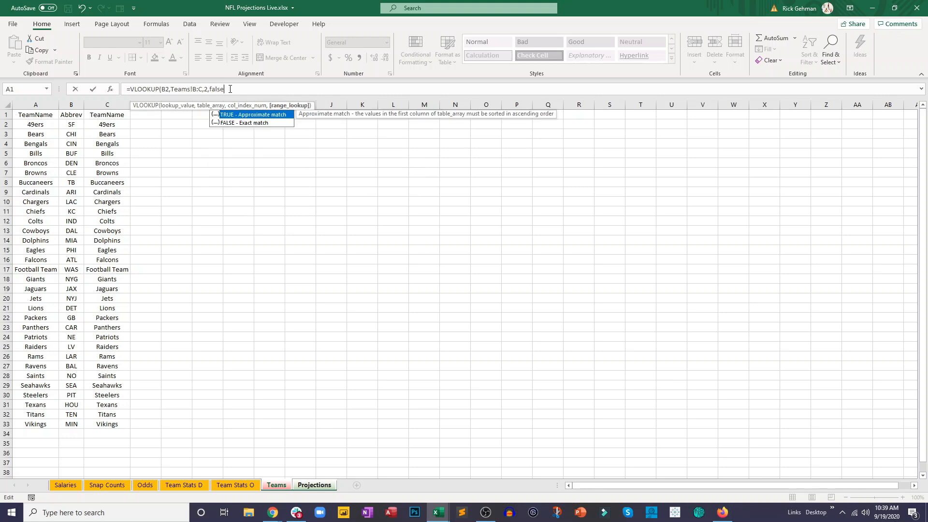
pyautogui.press('Return')
pyautogui.click(460, 126)
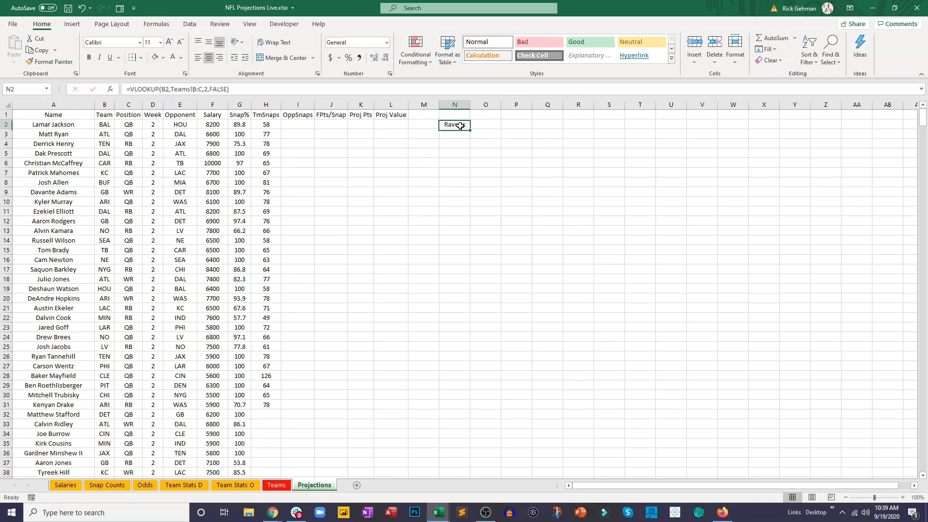
# - Wrap the N2 team-name lookup in an outer VLOOKUP so that it serves as the outer lookup value
pyautogui.click(133, 92)
pyautogui.write('vloo')
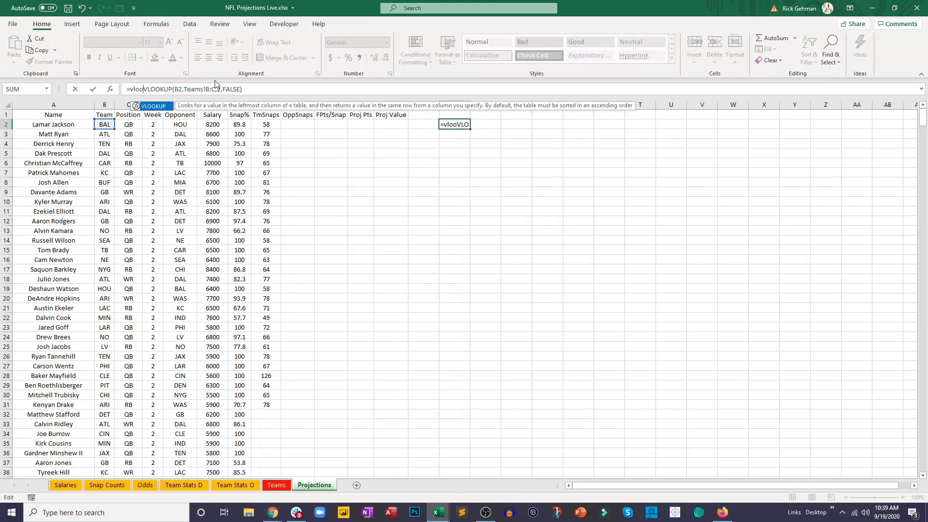
pyautogui.doubleClick(149, 106)
pyautogui.write(',')
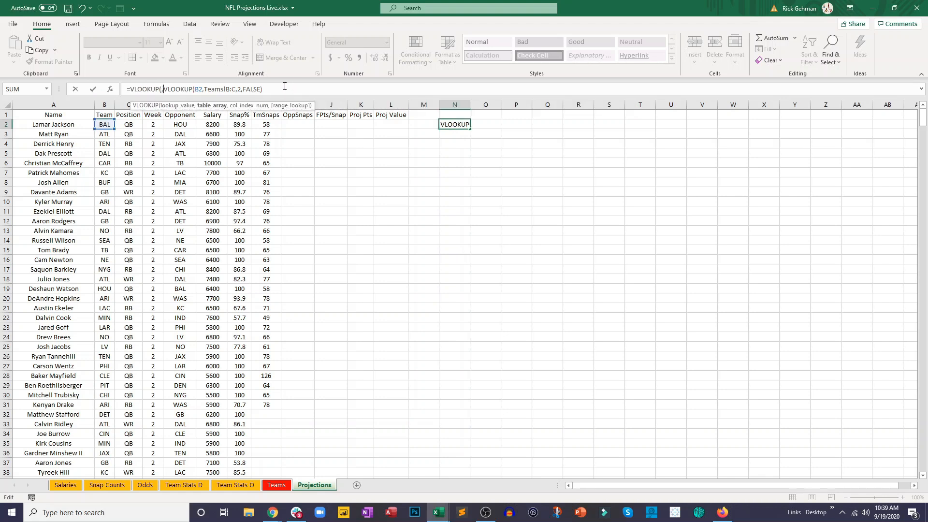
pyautogui.press('BackSpace')
pyautogui.click(277, 93)
pyautogui.write(',')
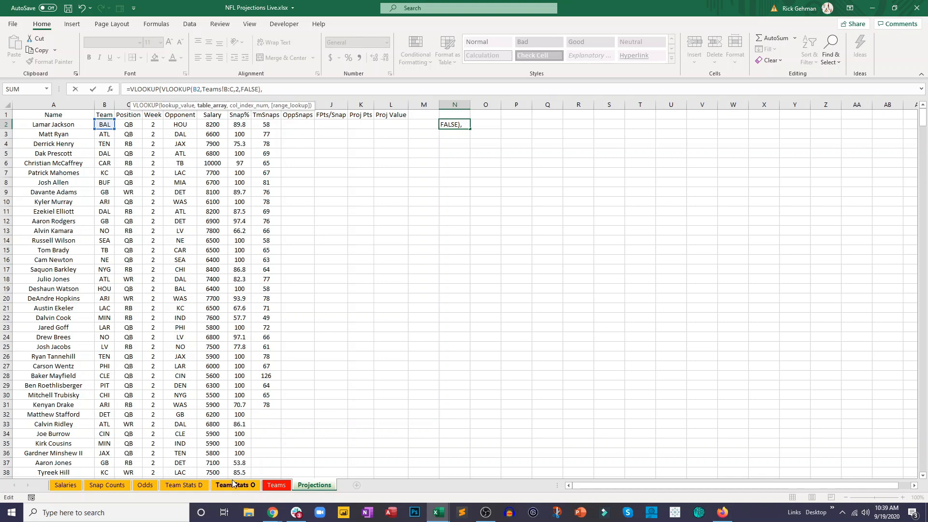
# - Complete the outer N2 VLOOKUP with columns A:C of the Team Stats O sheet, column index 3 and FALSE
pyautogui.click(233, 484)
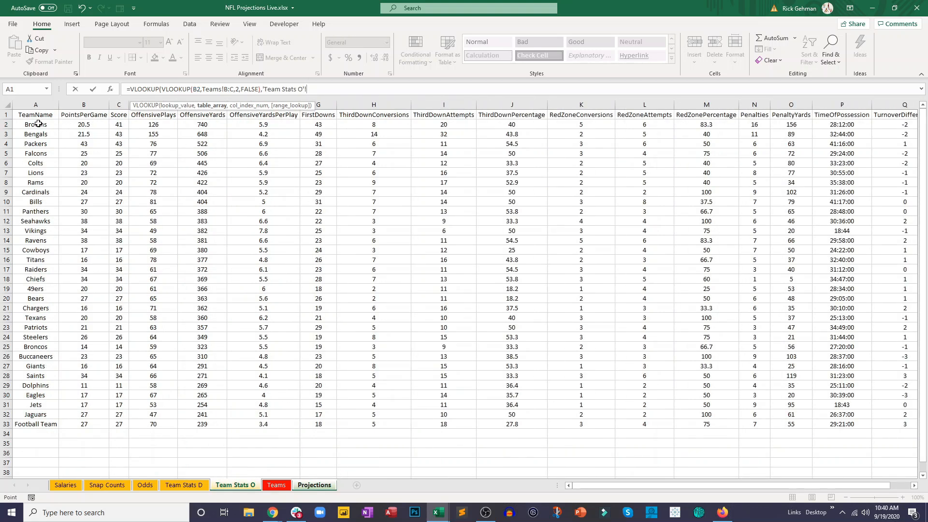
pyautogui.moveTo(39, 124); pyautogui.dragTo(116, 424)
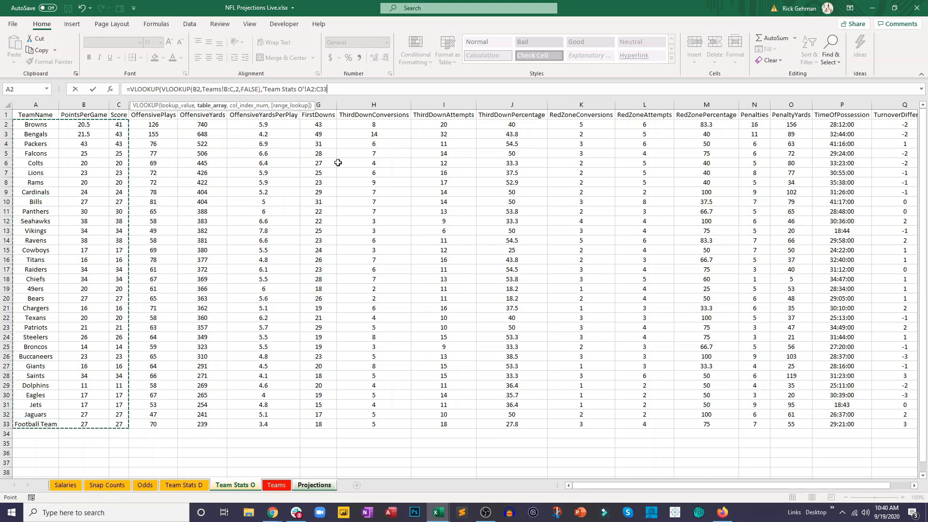
pyautogui.write(',3,false')
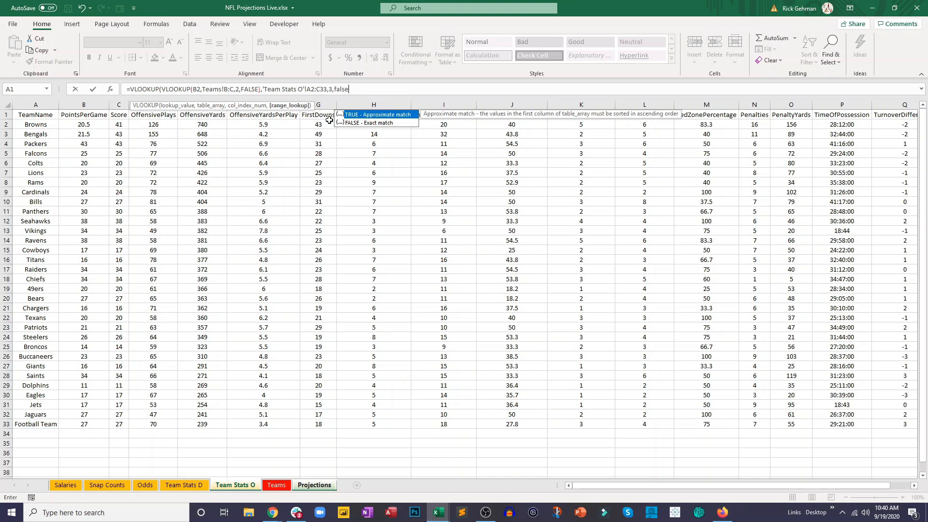
pyautogui.click(312, 89)
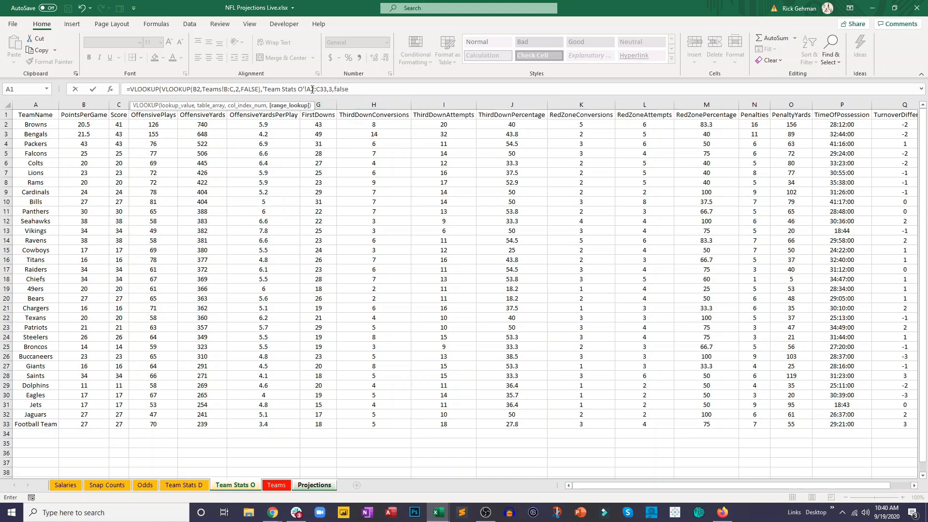
pyautogui.click(322, 88)
pyautogui.press('BackSpace')
pyautogui.press('BackSpace')
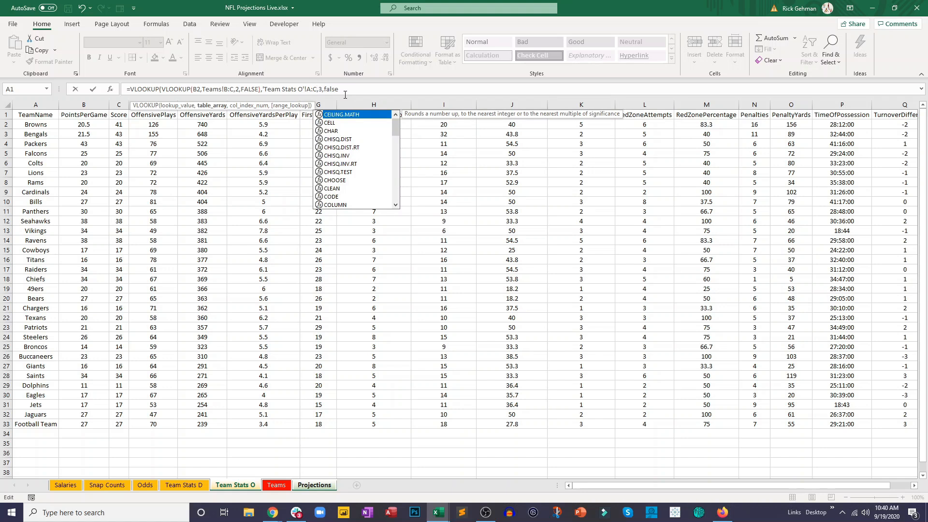
pyautogui.click(345, 94)
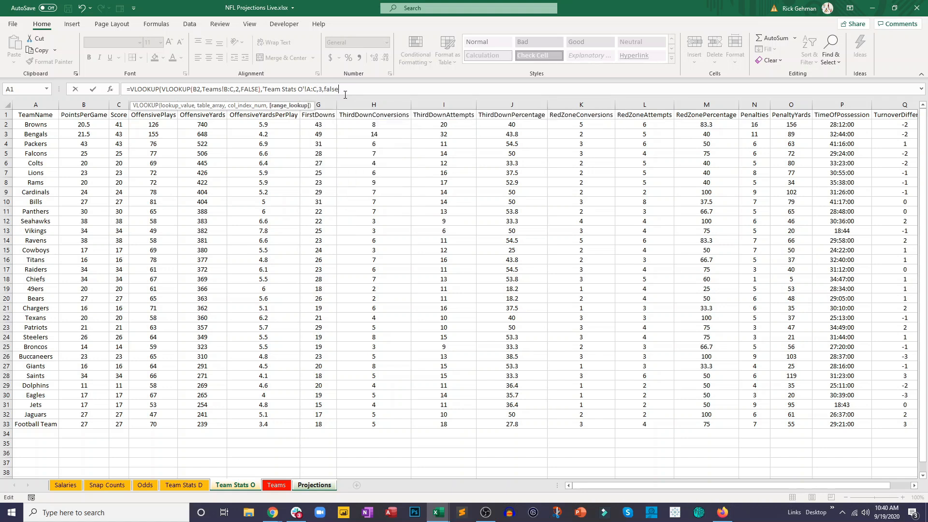
pyautogui.press('Return')
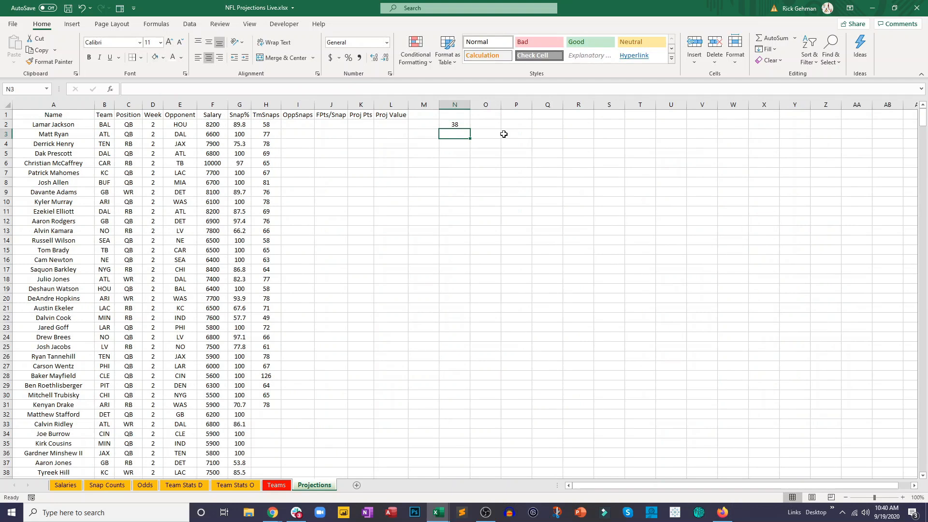
# - Review the N2 formula and examine the PointsPerGame column on the Team Stats O sheet
pyautogui.click(456, 123)
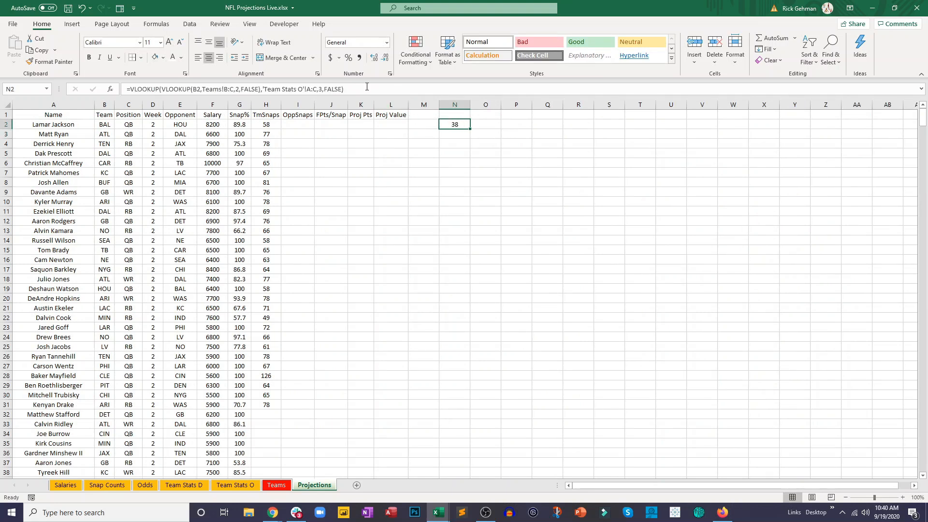
pyautogui.click(235, 485)
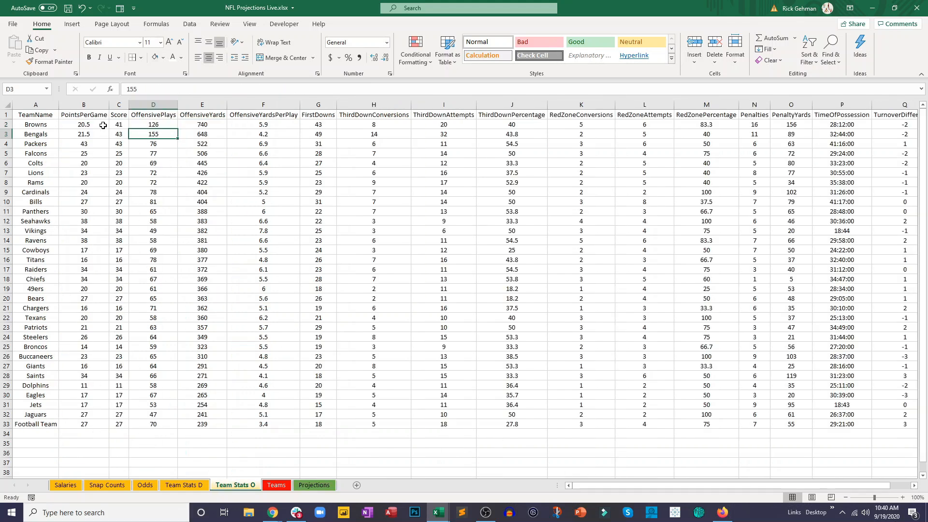
pyautogui.moveTo(90, 116); pyautogui.dragTo(69, 434)
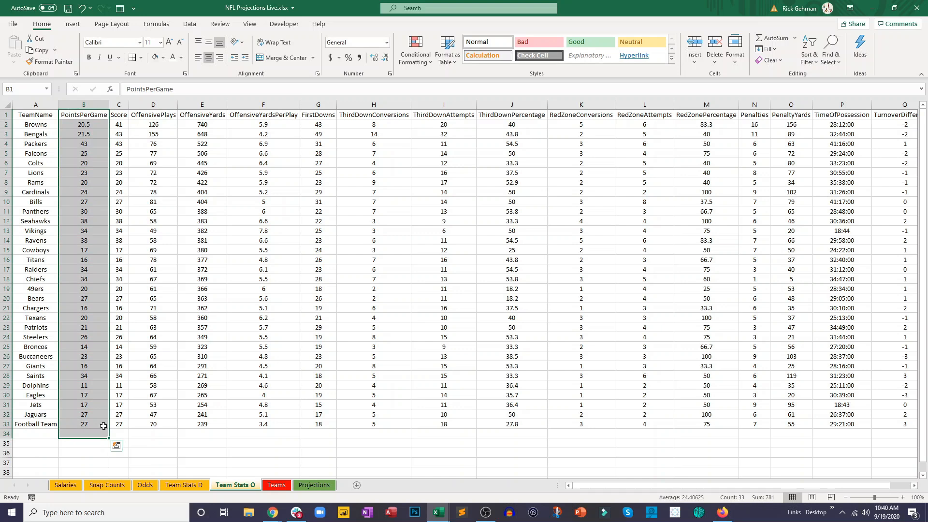
pyautogui.click(147, 443)
# - Copy the nested lookup in N2 on the Projections sheet and append it as a divisor of the original
pyautogui.click(312, 485)
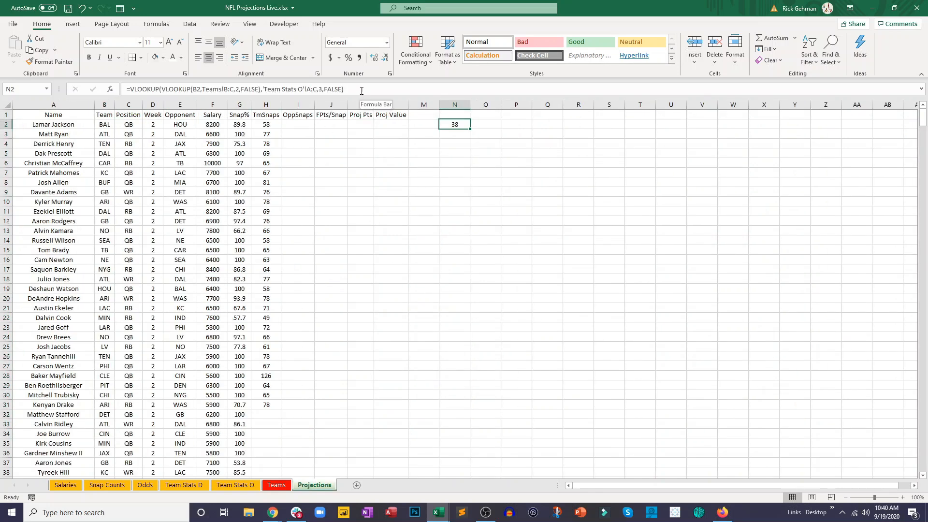
pyautogui.moveTo(361, 90); pyautogui.dragTo(134, 87)
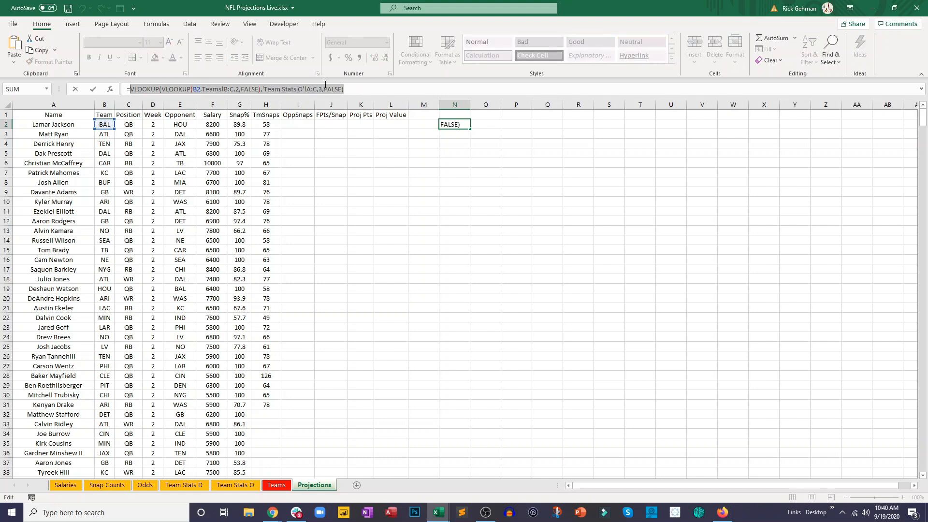
pyautogui.click(350, 88)
pyautogui.write('/')
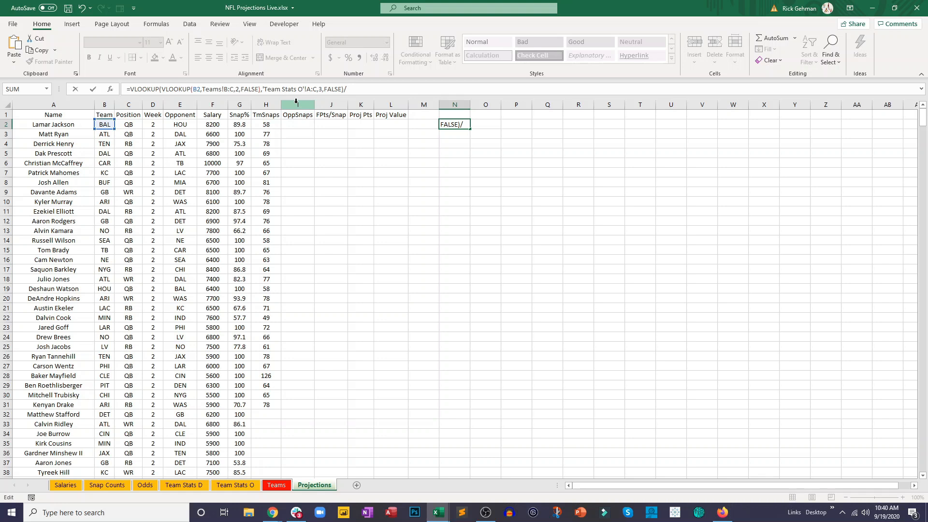
pyautogui.write("VLOOKUP(VLOOKUP(B2,Teams!B:C,2,FALSE),'Team Stats O'!A:C,3,FALSE)")
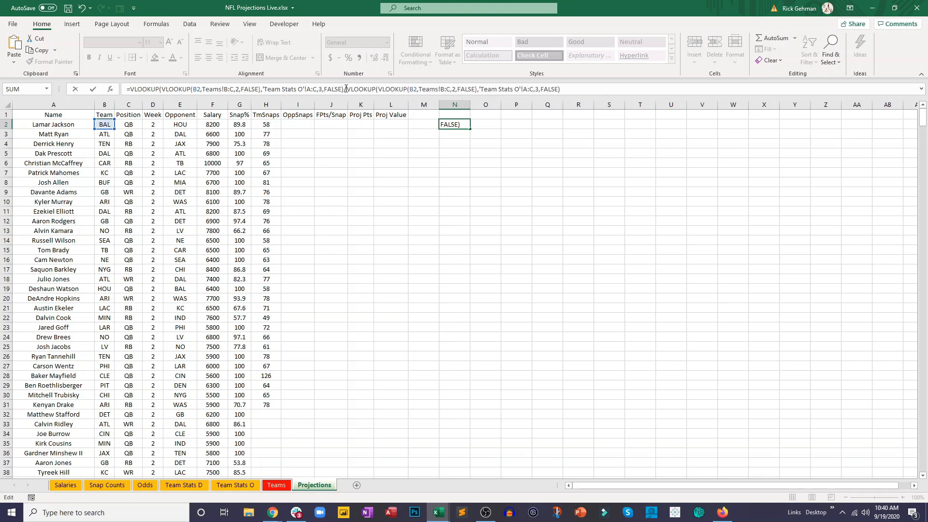
# - Enclose both the dividend and the divisor of the N2 formula in their own parentheses
pyautogui.click(345, 89)
pyautogui.write(')')
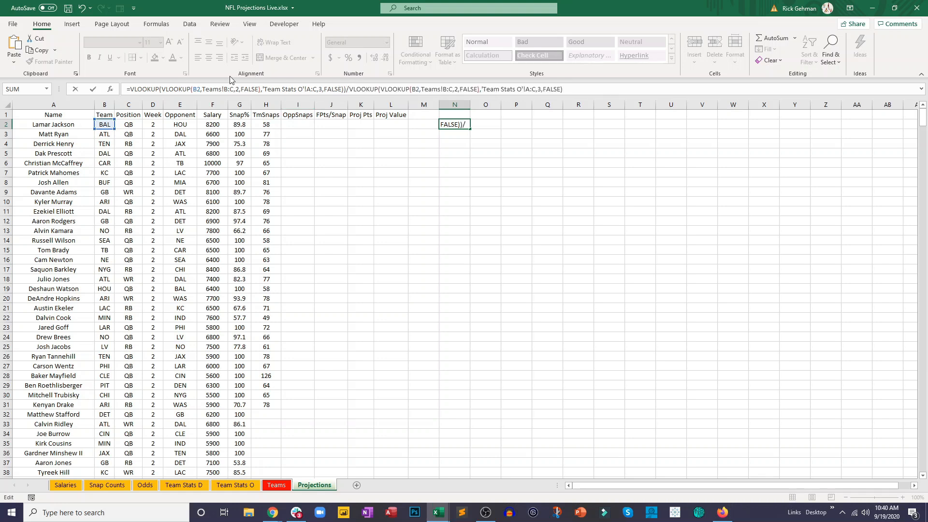
pyautogui.click(132, 90)
pyautogui.write('(')
pyautogui.click(351, 89)
pyautogui.write('(')
pyautogui.click(588, 91)
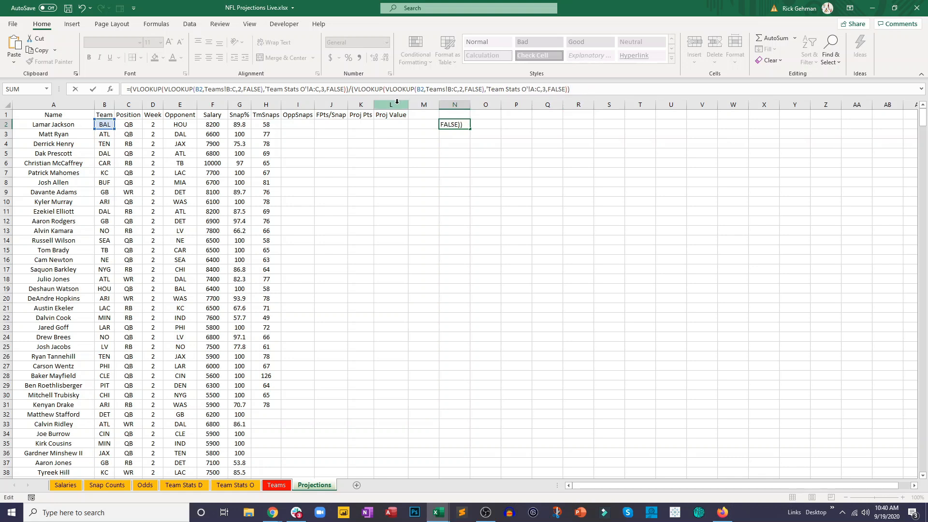
# - Change the outer column index of the N2 divisor lookup to 2 and complete the formula
pyautogui.click(542, 88)
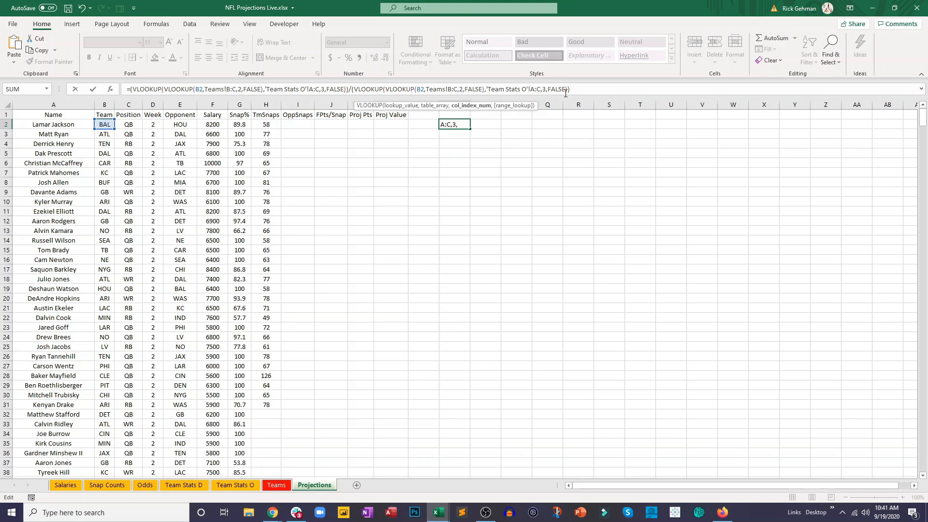
pyautogui.press('Delete')
pyautogui.write('2')
pyautogui.press('Return')
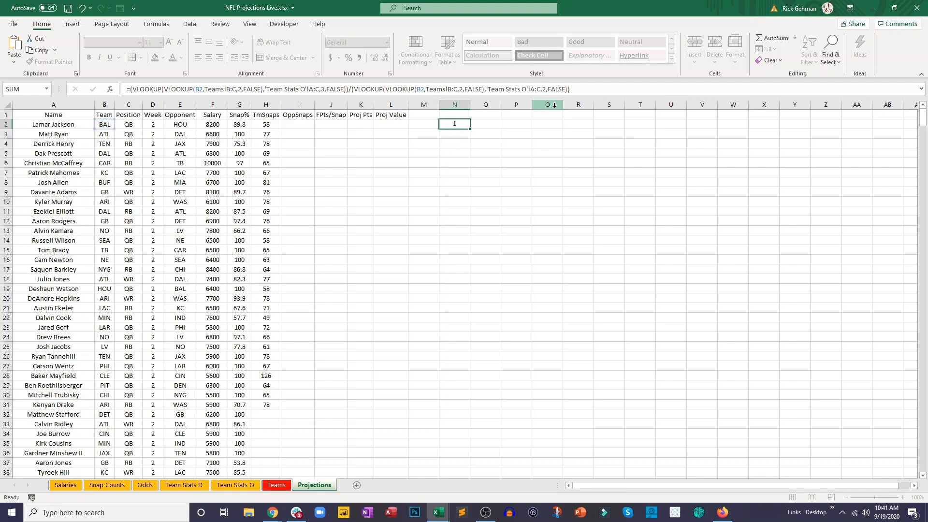
# - Fill the games-played formula from N2 down to N34 and check the rows of the Browns and Bengals quarterbacks
pyautogui.click(465, 124)
pyautogui.moveTo(471, 128); pyautogui.dragTo(453, 404)
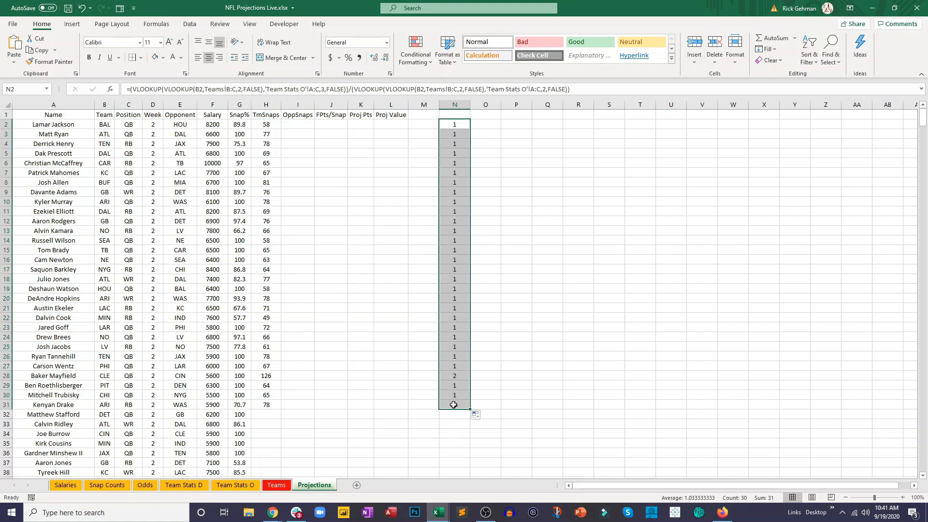
pyautogui.click(455, 375)
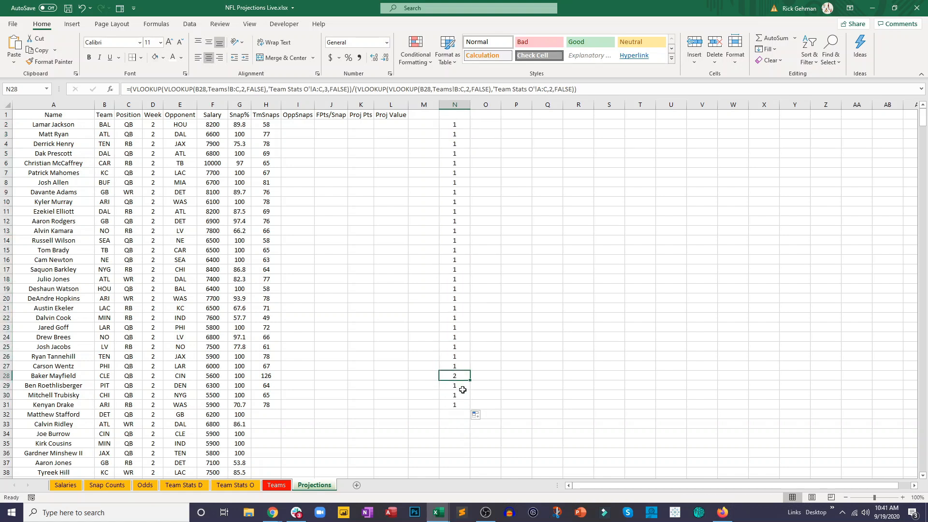
pyautogui.click(462, 395)
pyautogui.click(465, 405)
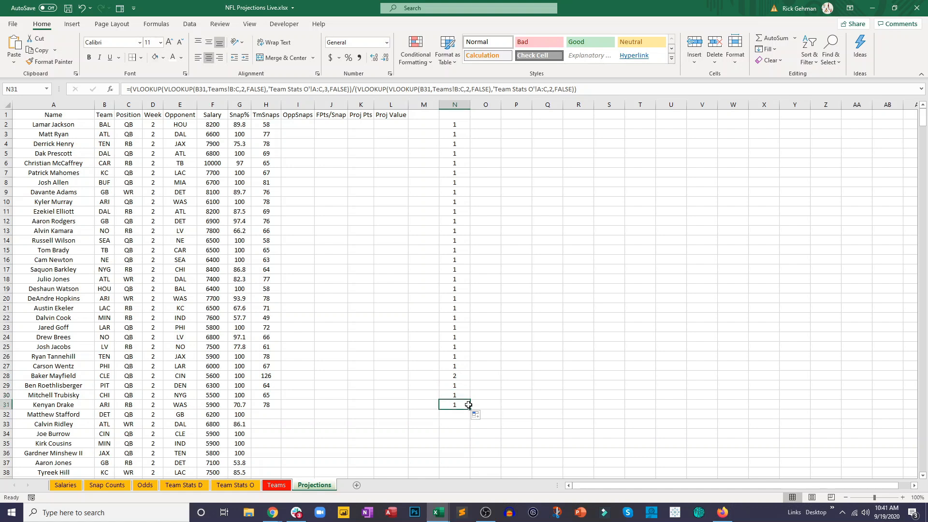
pyautogui.moveTo(469, 409); pyautogui.dragTo(471, 437)
pyautogui.click(462, 435)
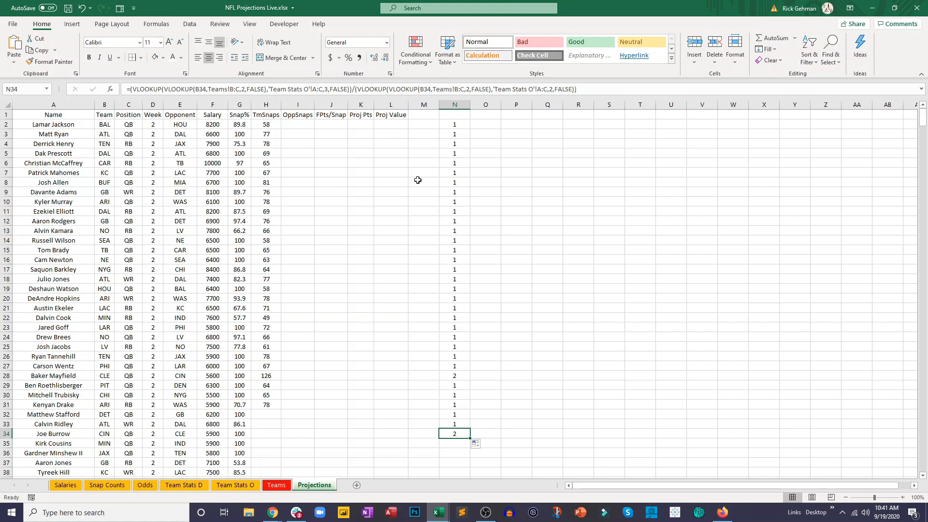
# - Copy the full games-played expression from N2 without its equals sign, leaving the cell as it is
pyautogui.click(451, 126)
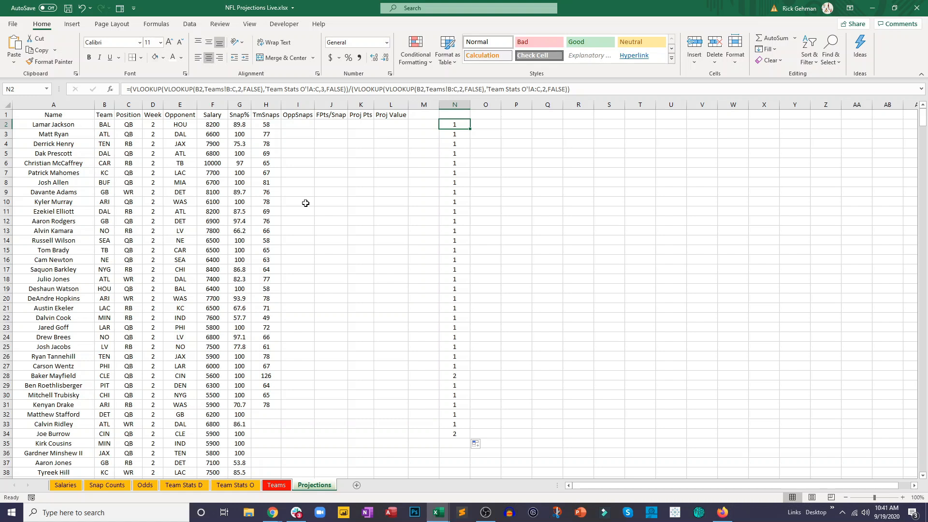
pyautogui.moveTo(570, 90); pyautogui.dragTo(129, 91)
pyautogui.hotkey('ctrl', 'c')
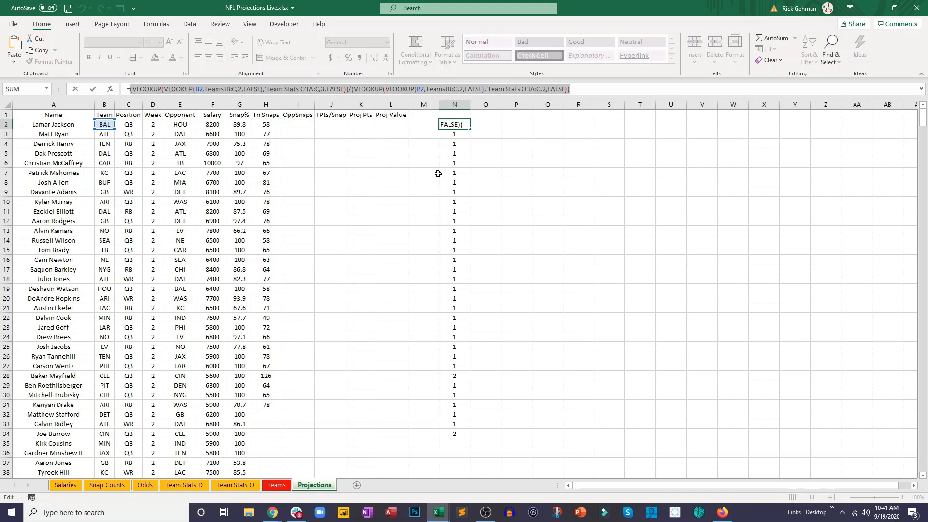
pyautogui.press('Escape')
# - Enclose the TmSnaps lookup in H2 in parentheses and divide it by the copied games-played expression
pyautogui.click(266, 125)
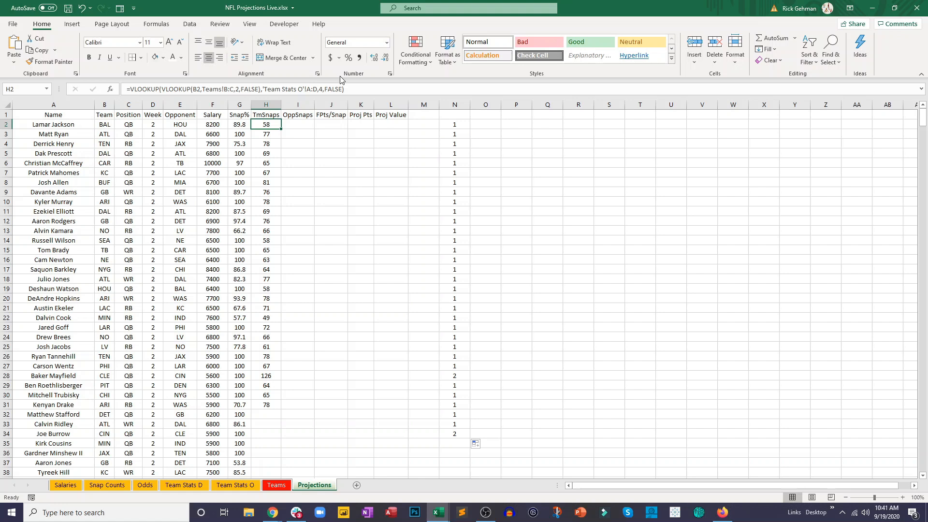
pyautogui.click(130, 89)
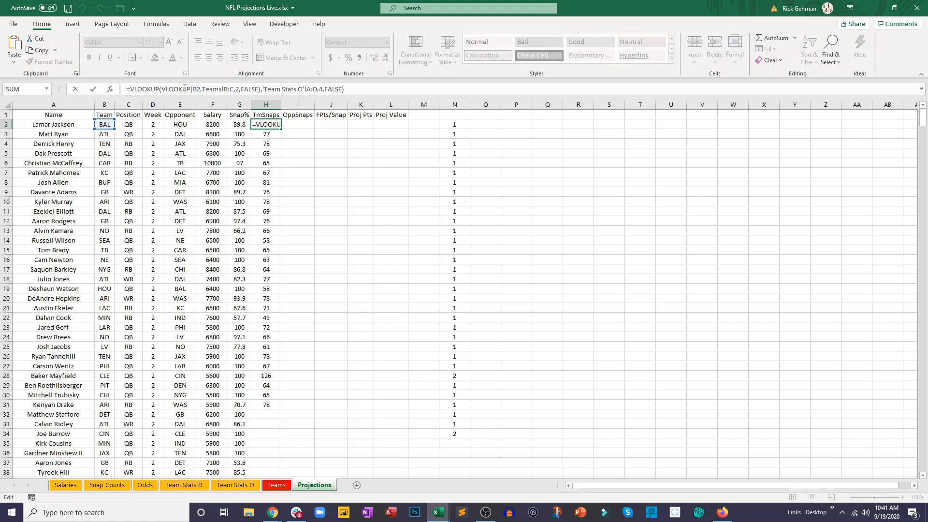
pyautogui.write('(')
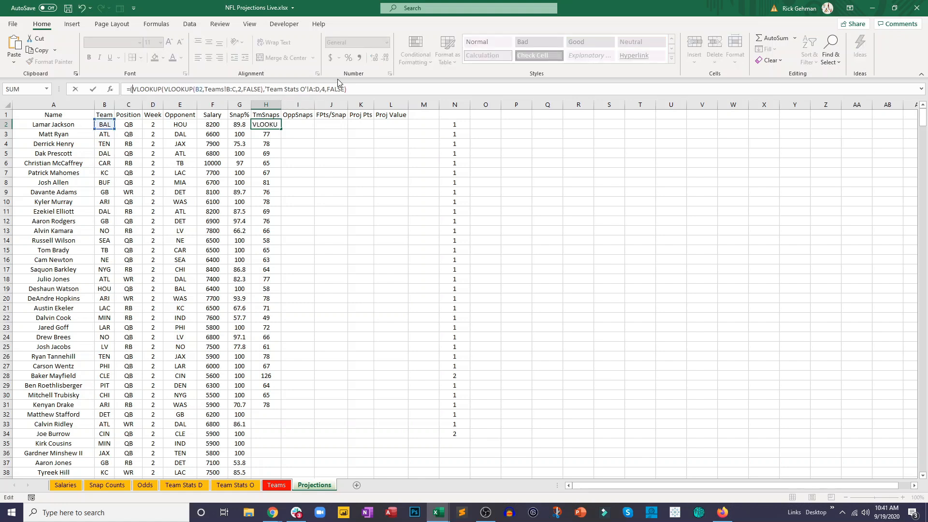
pyautogui.click(349, 89)
pyautogui.write(')/')
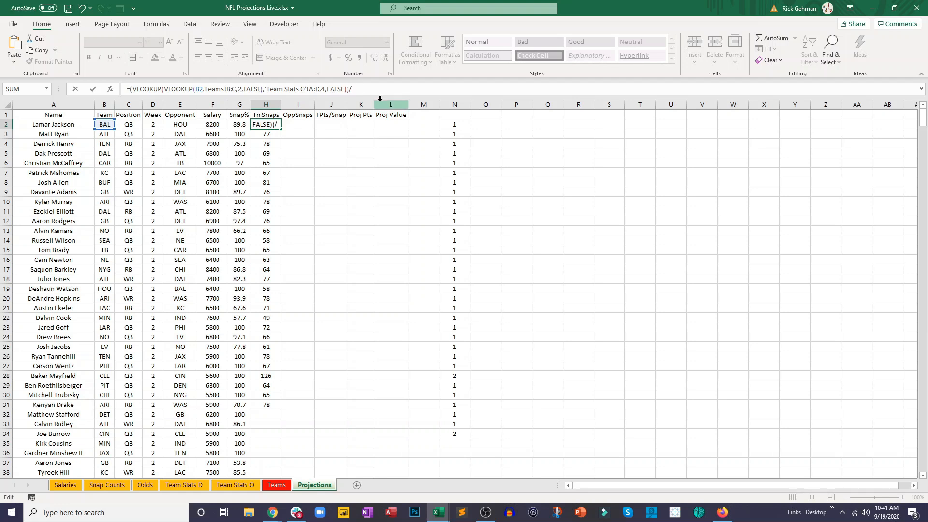
pyautogui.hotkey('ctrl', 'v')
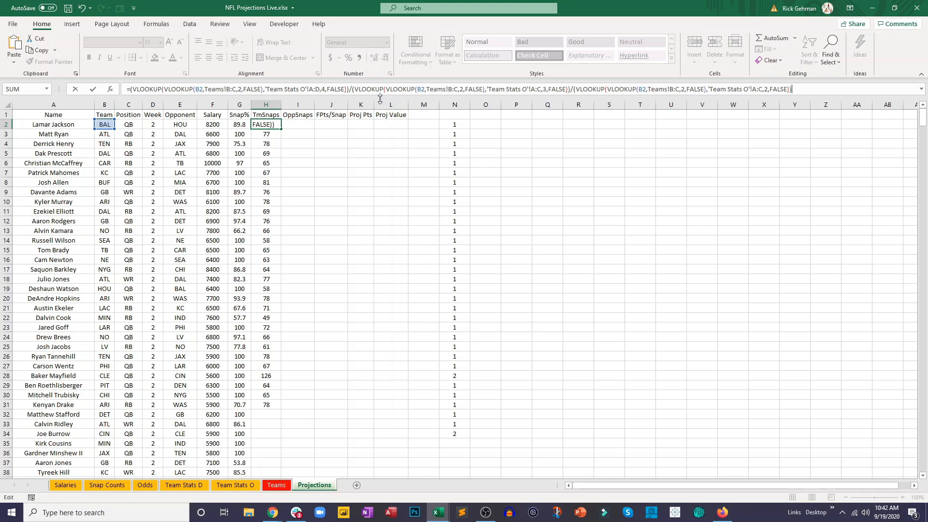
# - Enclose the entire games-played divisor in H2 in an outer pair of parentheses and complete the formula
pyautogui.click(352, 90)
pyautogui.write('(')
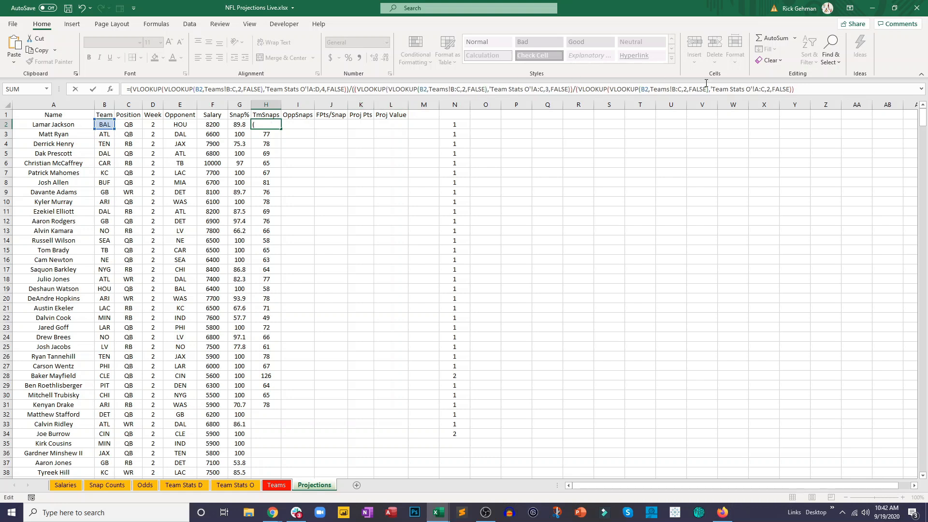
pyautogui.click(799, 90)
pyautogui.write(')')
pyautogui.press('Return')
# - Fill the per-game TmSnaps formula from H2 down the whole column and clear the helper games-played values in column N
pyautogui.click(261, 123)
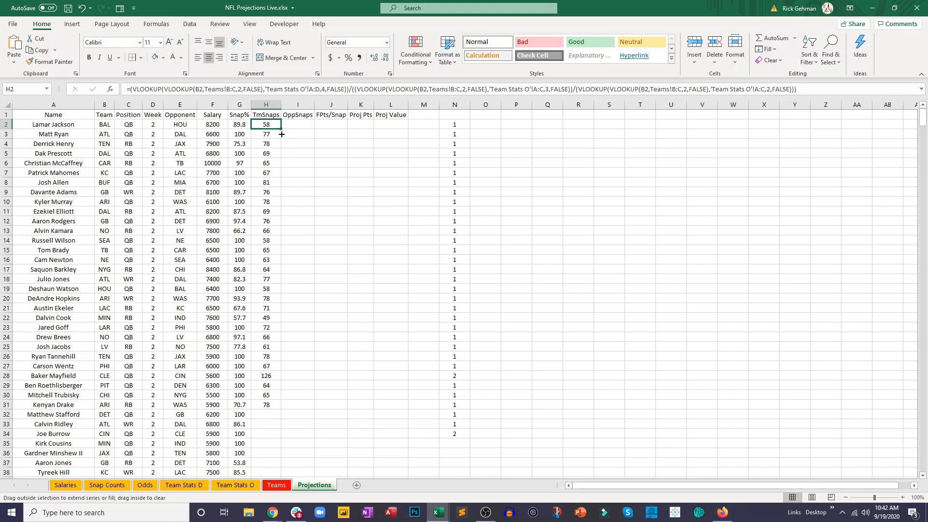
pyautogui.moveTo(281, 134); pyautogui.dragTo(280, 137)
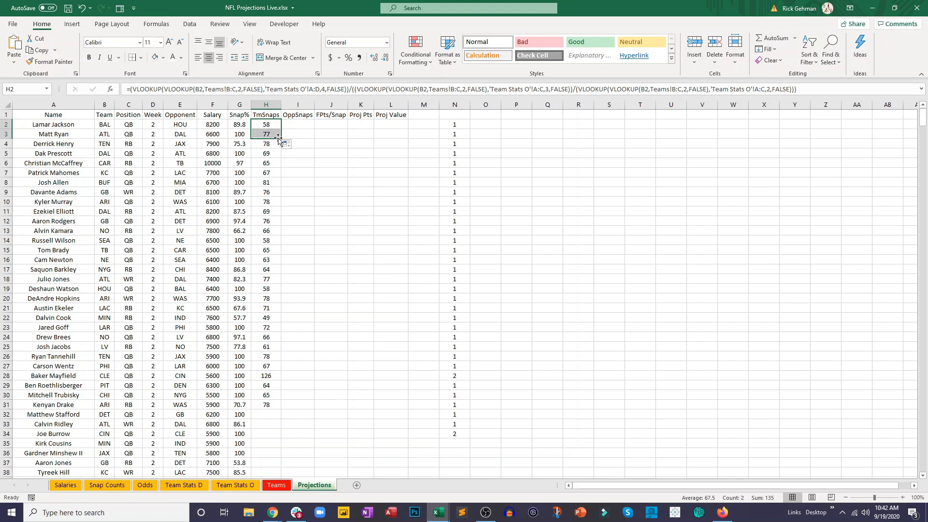
pyautogui.moveTo(282, 168); pyautogui.dragTo(276, 448)
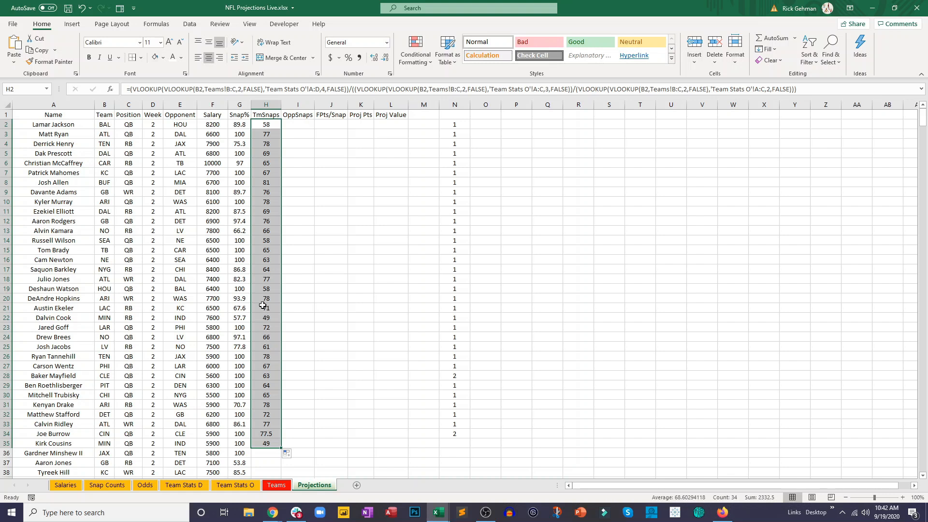
pyautogui.scroll(-3, 262, 305)
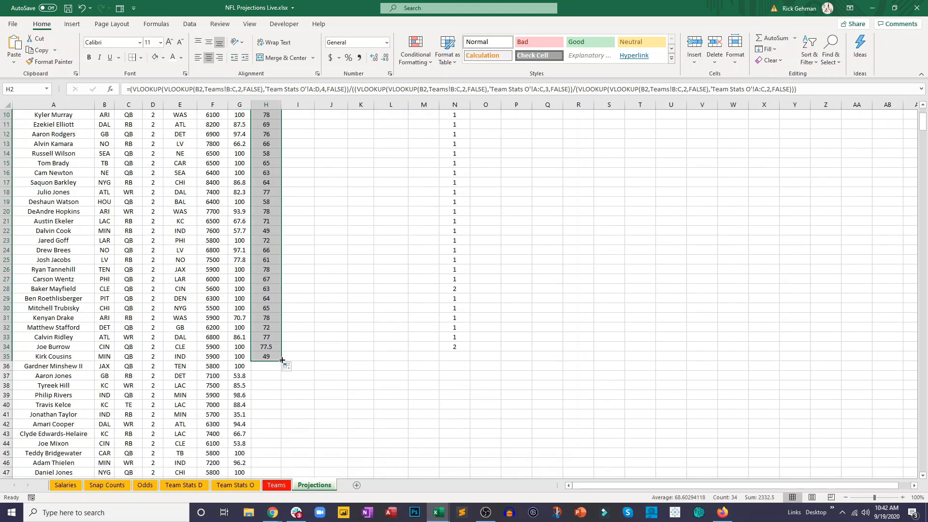
pyautogui.doubleClick(282, 361)
pyautogui.scroll(3, 280, 358)
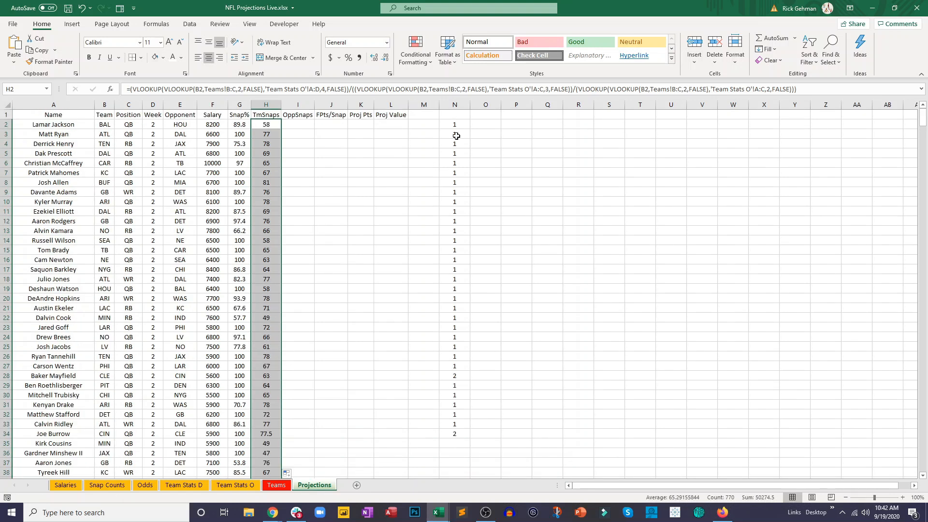
pyautogui.moveTo(462, 122); pyautogui.dragTo(483, 453)
pyautogui.press('Delete')
# - Copy the full TmSnaps formula text from H2 and paste it into I2 under OppSnaps
pyautogui.click(262, 125)
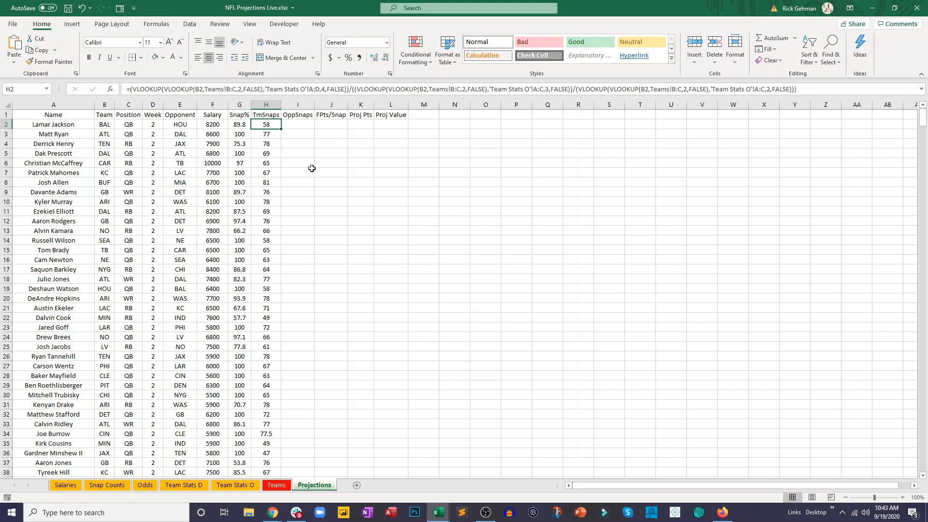
pyautogui.press('F2')
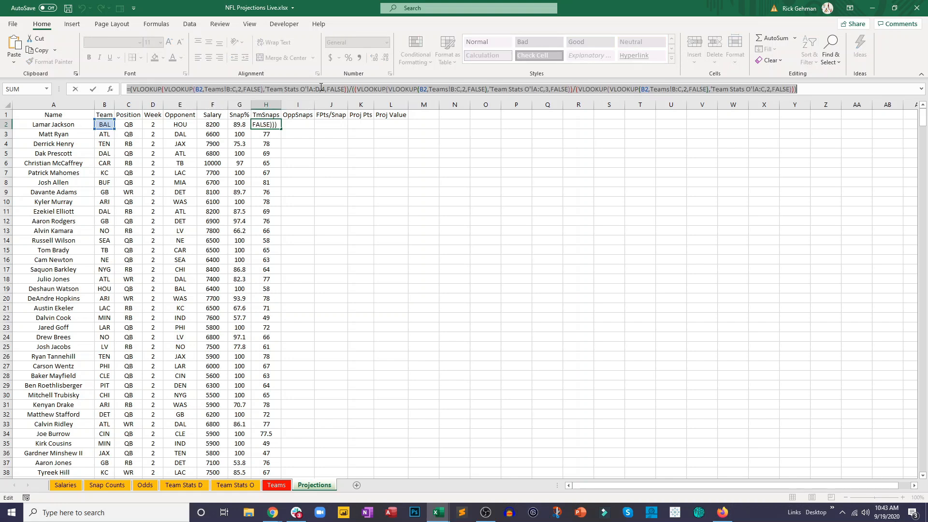
pyautogui.press('Return')
pyautogui.click(298, 125)
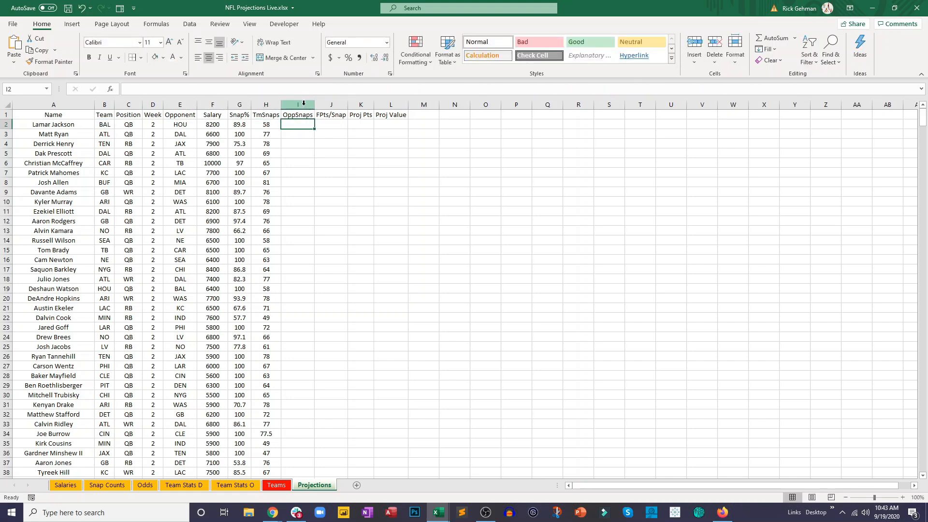
pyautogui.click(308, 88)
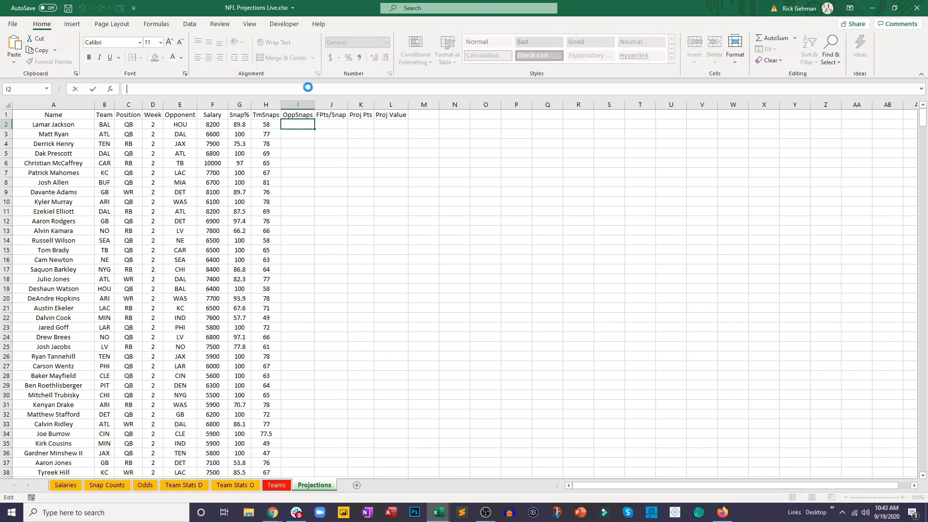
pyautogui.write("=(VLOOKUP(VLOOKUP(B2,Teams!B:C,2,FALSE),'Team Stats O'!A:D,4,FALSE))/((VLOOKUP(VLOOKUP(B2,Teams!B:C,2,FALSE),'Team Stats O'!A:C,3,FALSE))/(VLOOKUP(VLOOKUP(B2,Teams!B:C,2,FALSE),'Team Stats O'!A:C,2,FALSE)))")
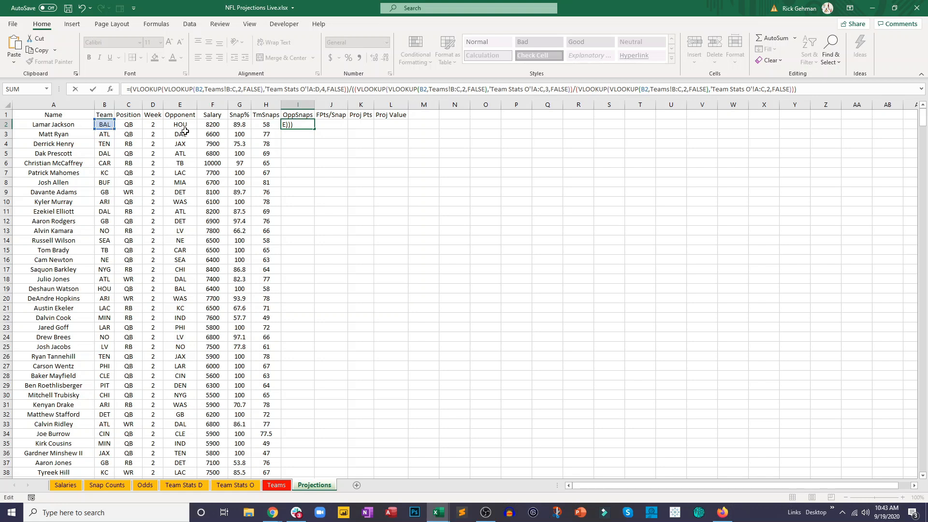
# - Replace the lookup reference B2 with the opponent cell E2 in the first two nested lookups of the I2 formula
pyautogui.doubleClick(201, 89)
pyautogui.write('E2')
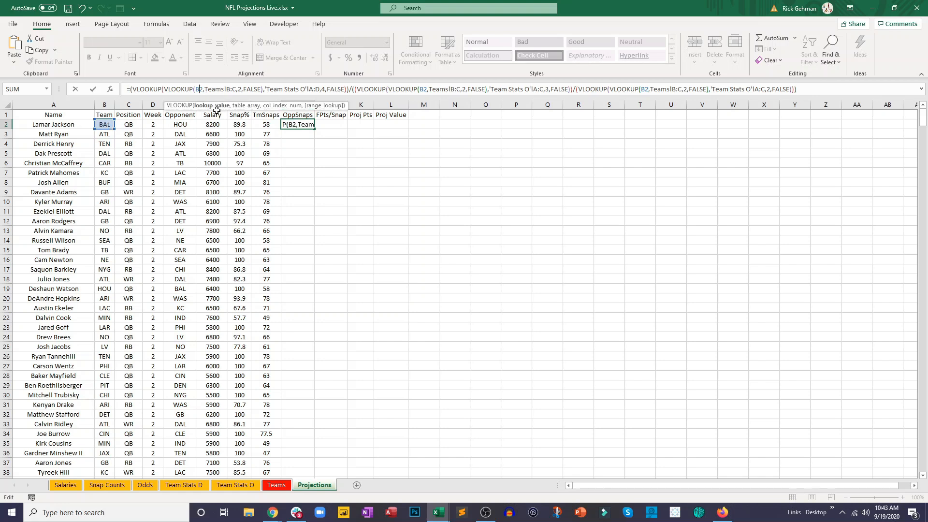
pyautogui.press('Right')
pyautogui.press('Right')
pyautogui.press('Right')
pyautogui.press('Right')
pyautogui.press('Right')
pyautogui.press('Right')
pyautogui.press('Right')
pyautogui.press('Right')
pyautogui.press('Right')
pyautogui.press('Right')
pyautogui.press('Right')
pyautogui.press('Right')
pyautogui.press('Right')
pyautogui.press('Right')
pyautogui.press('Right')
pyautogui.press('Right')
pyautogui.press('Right')
pyautogui.press('Right')
pyautogui.press('Right')
pyautogui.press('Right')
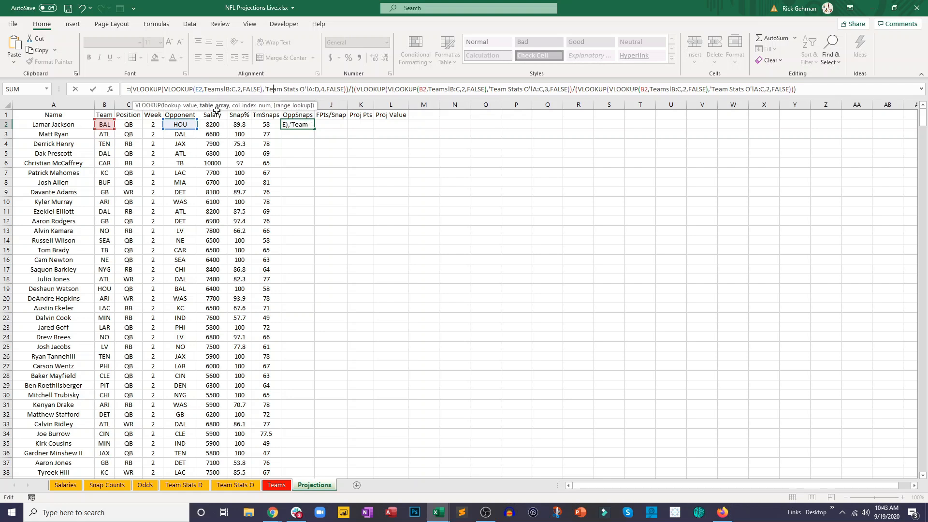
pyautogui.press('Right')
pyautogui.press('Right')
pyautogui.press('Right')
pyautogui.press('Right')
pyautogui.press('Right')
pyautogui.press('Right')
pyautogui.press('Right')
pyautogui.press('Right')
pyautogui.press('Right')
pyautogui.press('Right')
pyautogui.press('Right')
pyautogui.press('Right')
pyautogui.press('Right')
pyautogui.press('Right')
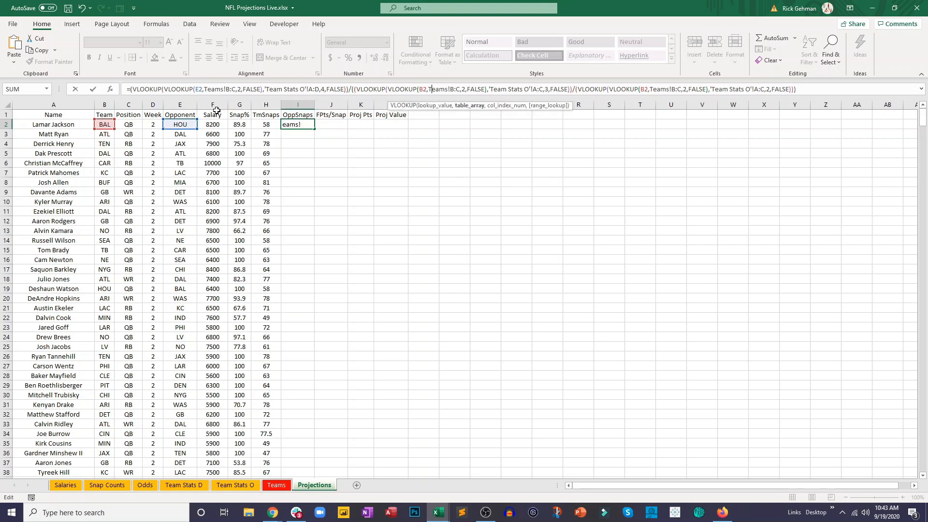
pyautogui.press('BackSpace')
pyautogui.write('E')
# - Replace B2 with E2 in the last nested lookup of the I2 formula and complete the formula
pyautogui.press('Right')
pyautogui.press('Right')
pyautogui.press('Right')
pyautogui.press('Right')
pyautogui.press('Right')
pyautogui.press('Right')
pyautogui.press('Right')
pyautogui.press('Right')
pyautogui.press('Right')
pyautogui.press('Right')
pyautogui.press('Right')
pyautogui.press('Right')
pyautogui.press('Right')
pyautogui.press('Right')
pyautogui.press('Right')
pyautogui.press('Right')
pyautogui.press('Right')
pyautogui.press('Right')
pyautogui.press('Right')
pyautogui.press('Right')
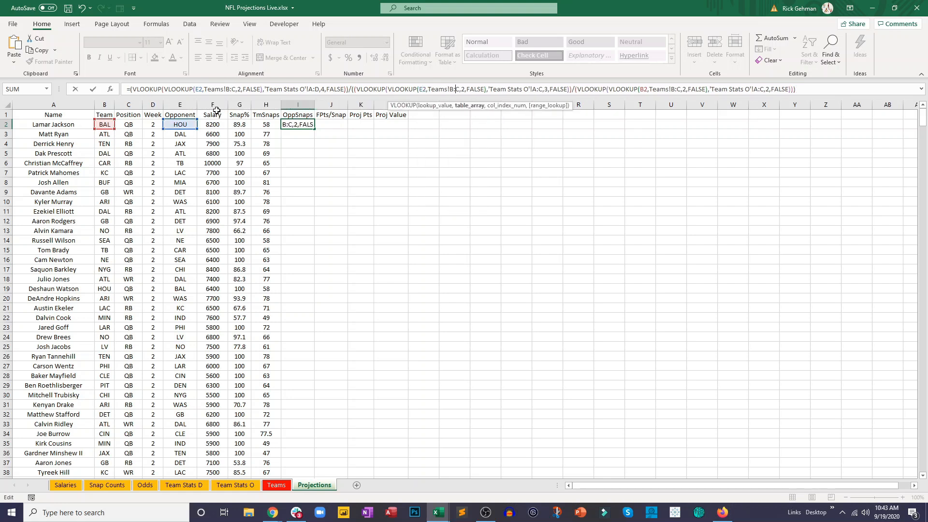
pyautogui.press('Right')
pyautogui.press('Right')
pyautogui.press('Right')
pyautogui.press('Right')
pyautogui.press('Right')
pyautogui.press('Right')
pyautogui.press('Right')
pyautogui.press('Right')
pyautogui.press('Right')
pyautogui.press('Right')
pyautogui.press('Right')
pyautogui.press('Right')
pyautogui.press('Right')
pyautogui.press('Right')
pyautogui.press('Right')
pyautogui.press('Right')
pyautogui.press('Right')
pyautogui.press('Right')
pyautogui.press('Right')
pyautogui.press('Right')
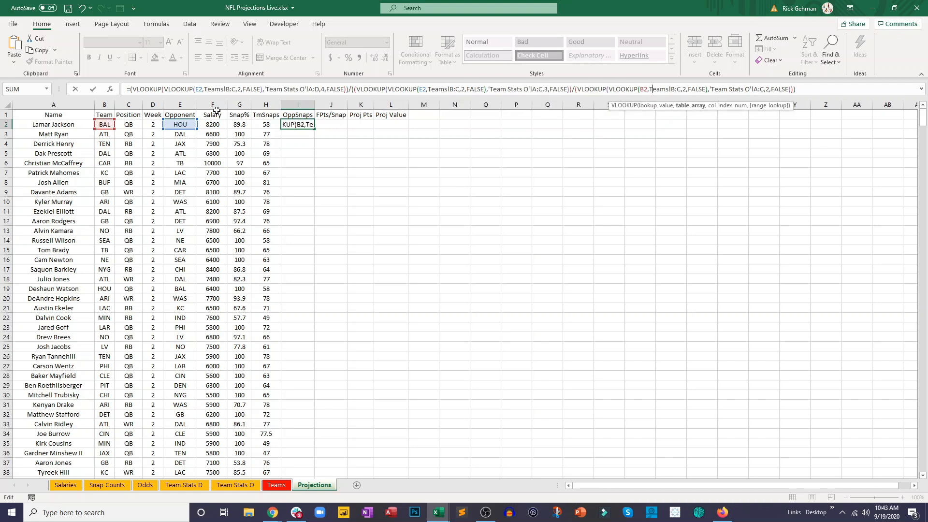
pyautogui.press('Left')
pyautogui.press('Left')
pyautogui.press('BackSpace')
pyautogui.write('E')
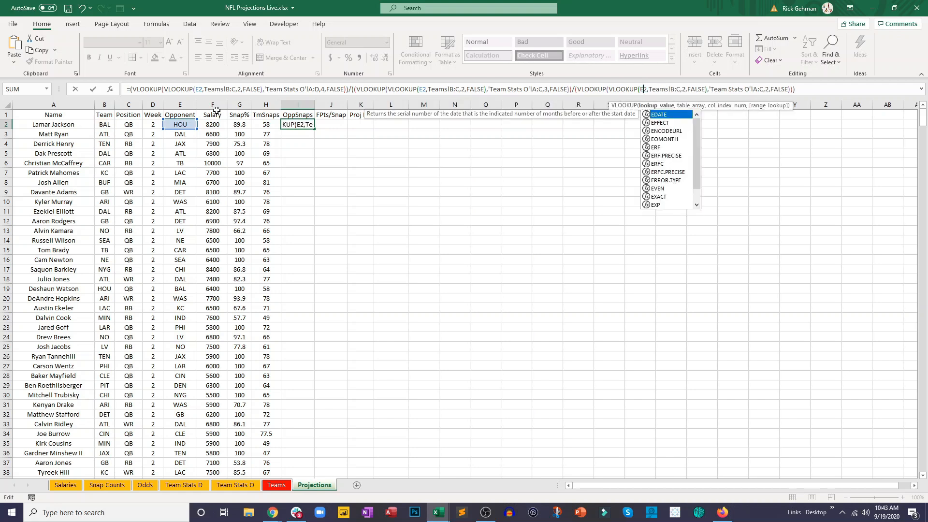
pyautogui.press('Return')
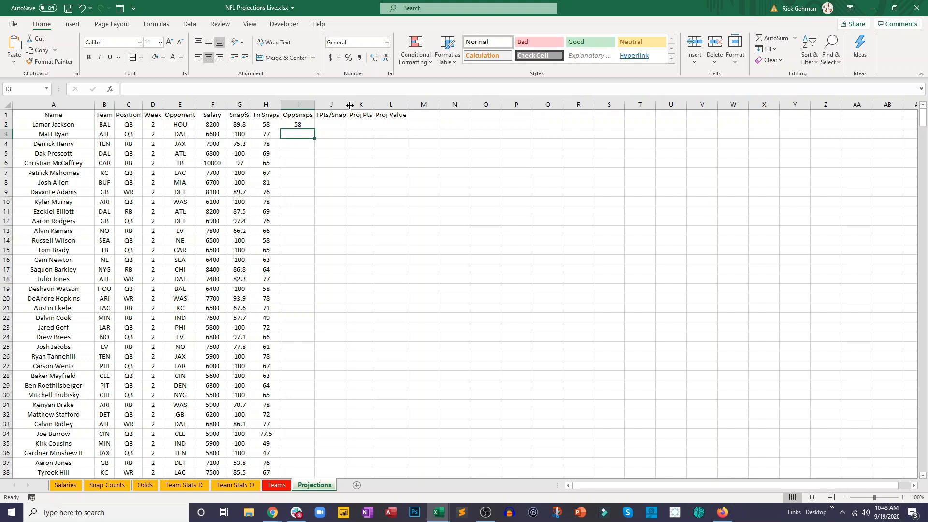
# - Fill the OppSnaps formula from I2 down the whole column
pyautogui.click(296, 122)
pyautogui.moveTo(315, 129); pyautogui.dragTo(316, 175)
pyautogui.doubleClick(315, 176)
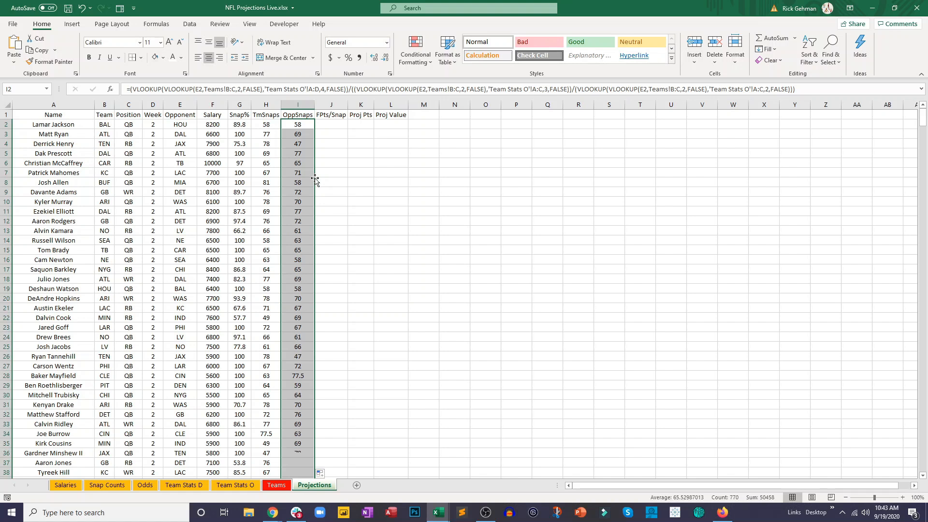
pyautogui.click(266, 124)
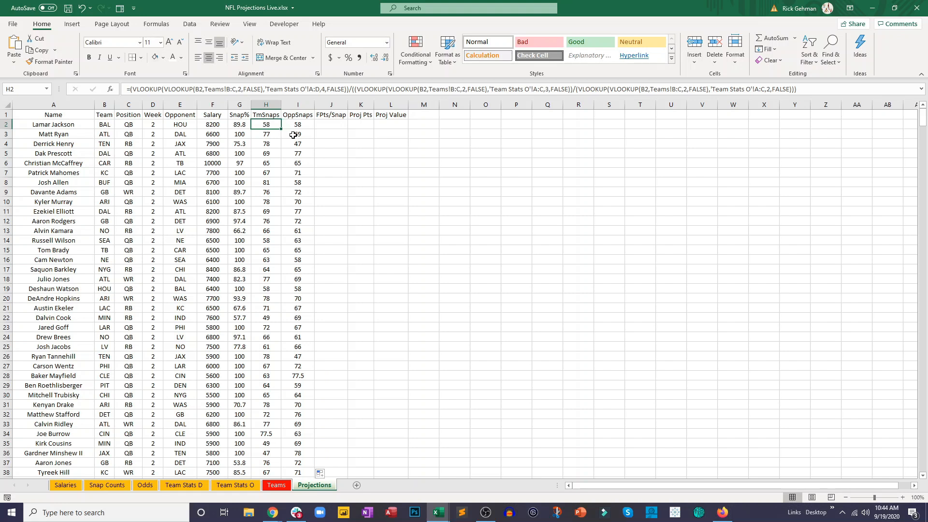
# - Enter =AVERAGE(H2:I2) in J2 to average team and opponent snaps, and fill it down to J11
pyautogui.click(333, 128)
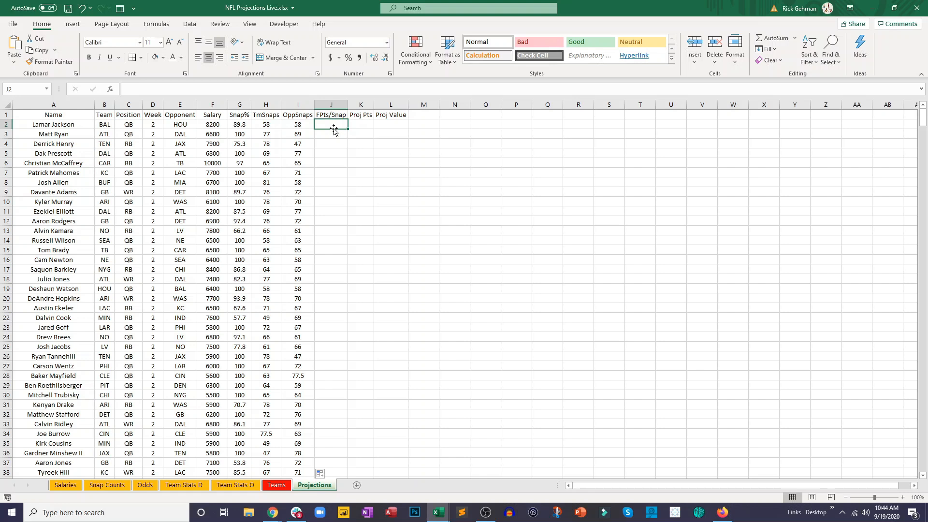
pyautogui.write('=aver')
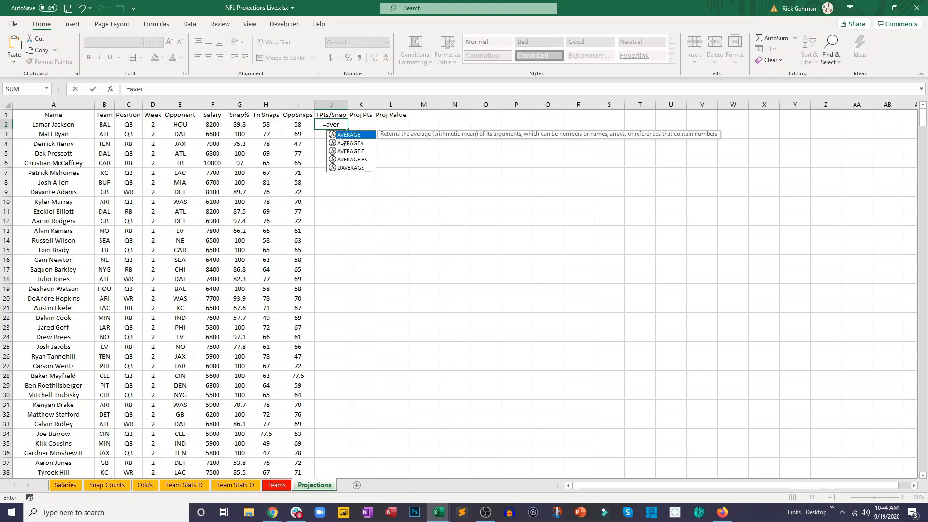
pyautogui.press('Tab')
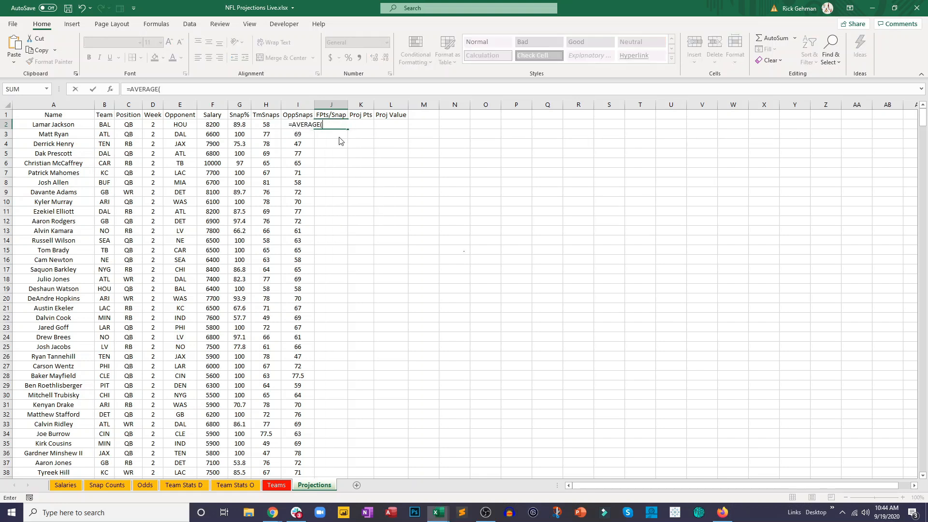
pyautogui.click(276, 124)
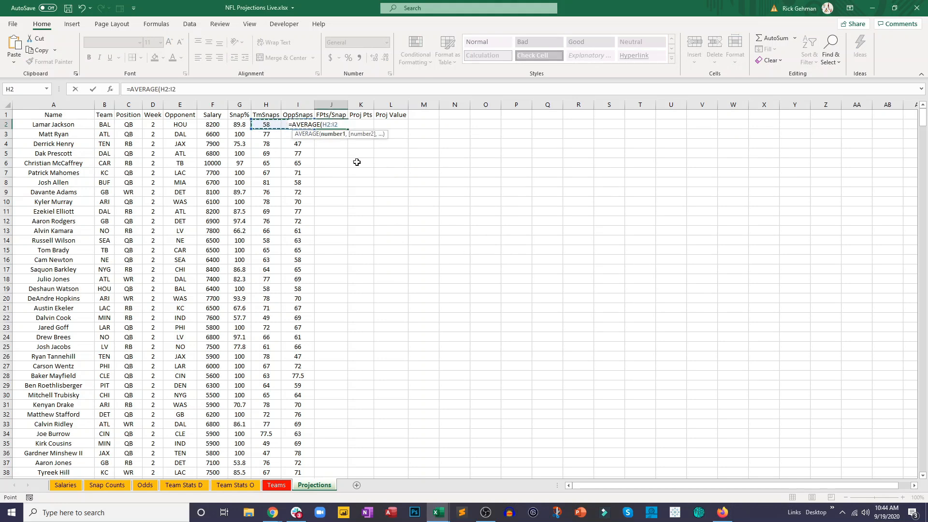
pyautogui.press('Return')
pyautogui.click(337, 125)
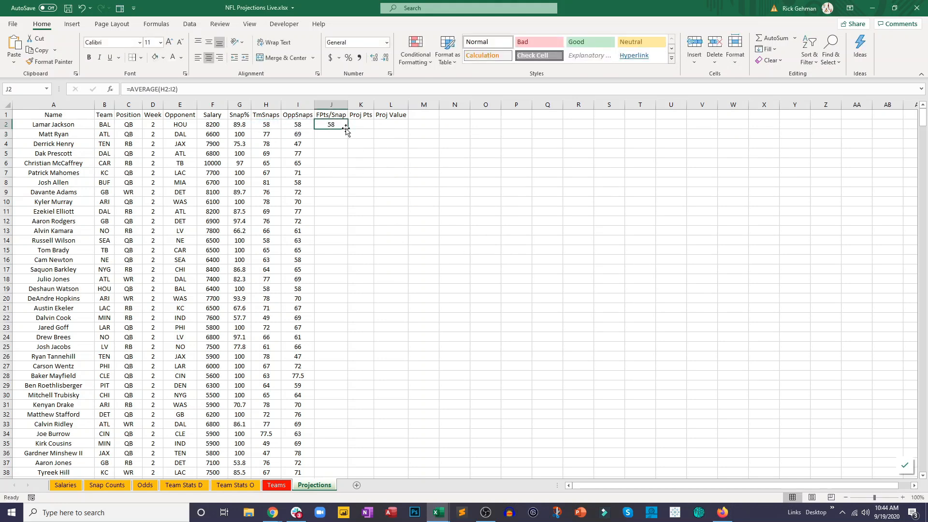
pyautogui.moveTo(348, 128); pyautogui.dragTo(350, 222)
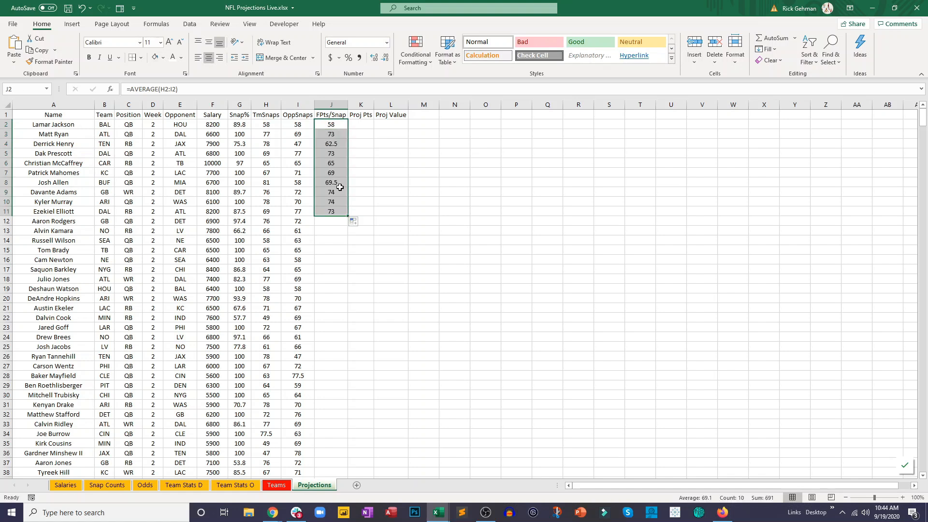
# - Rename the column header in J1 as Proj Snap
pyautogui.click(330, 114)
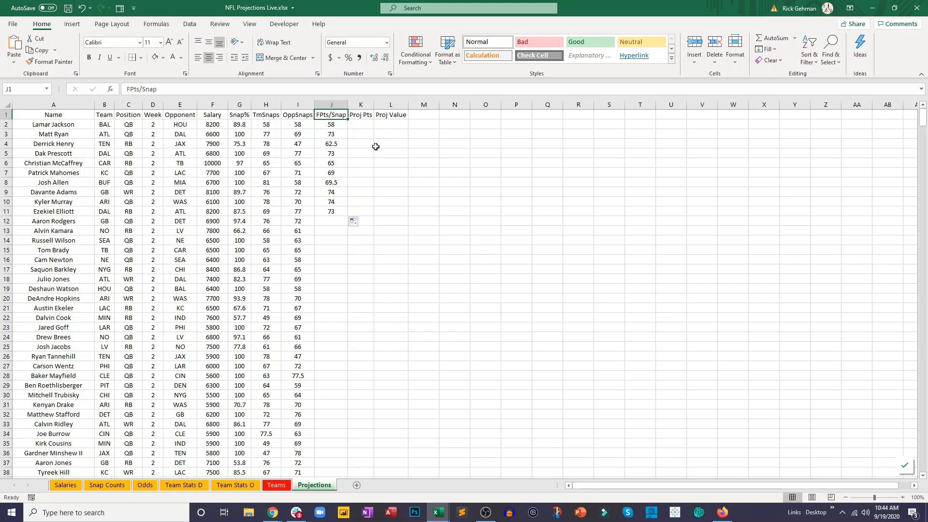
pyautogui.write('Proj S')
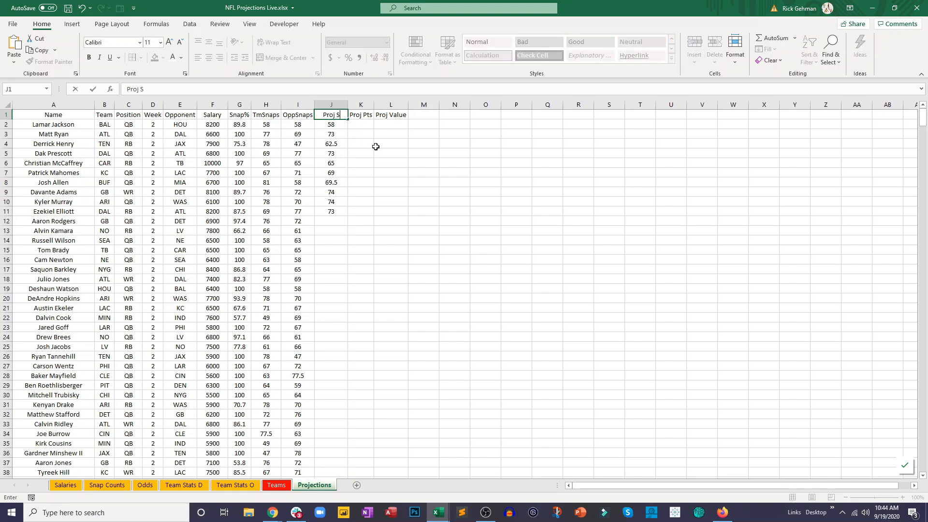
pyautogui.write('nap')
pyautogui.press('Return')
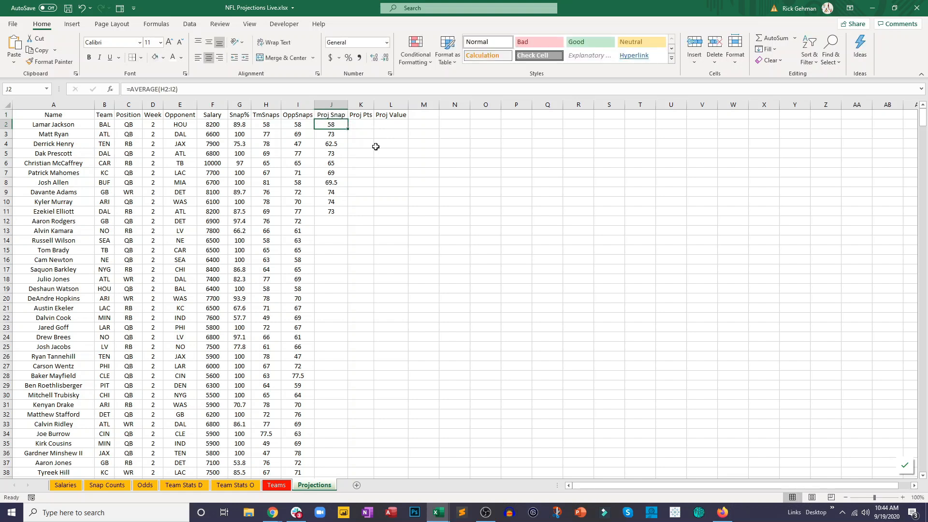
# - Insert an empty column K in front of the Proj Pts column
pyautogui.click(361, 105)
pyautogui.rightClick(363, 105)
pyautogui.click(382, 186)
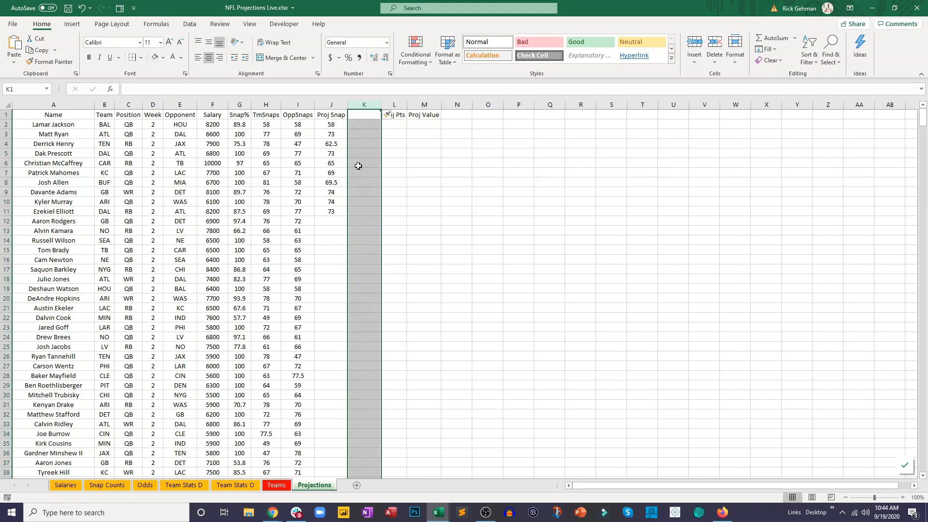
# - Fill the Proj Snap average from J11 down the rest of the column and check the filled rows
pyautogui.click(337, 216)
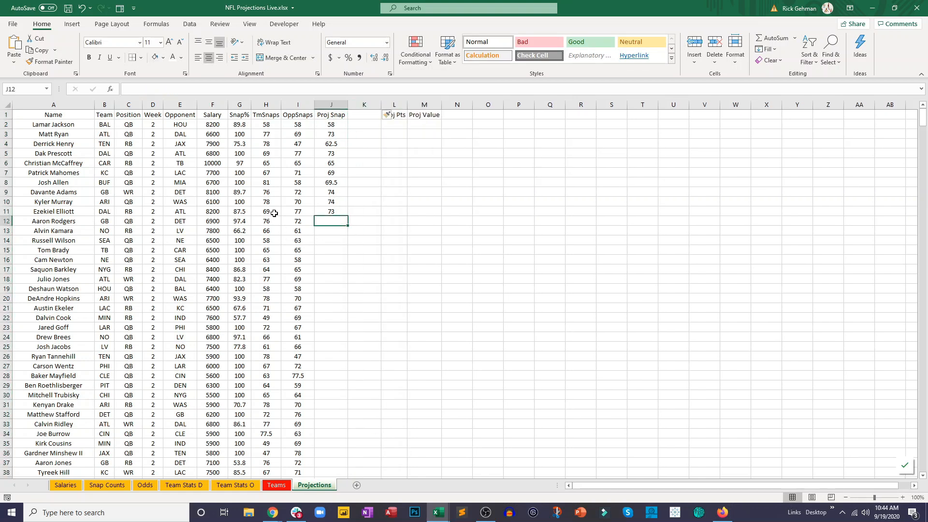
pyautogui.click(333, 211)
pyautogui.doubleClick(348, 216)
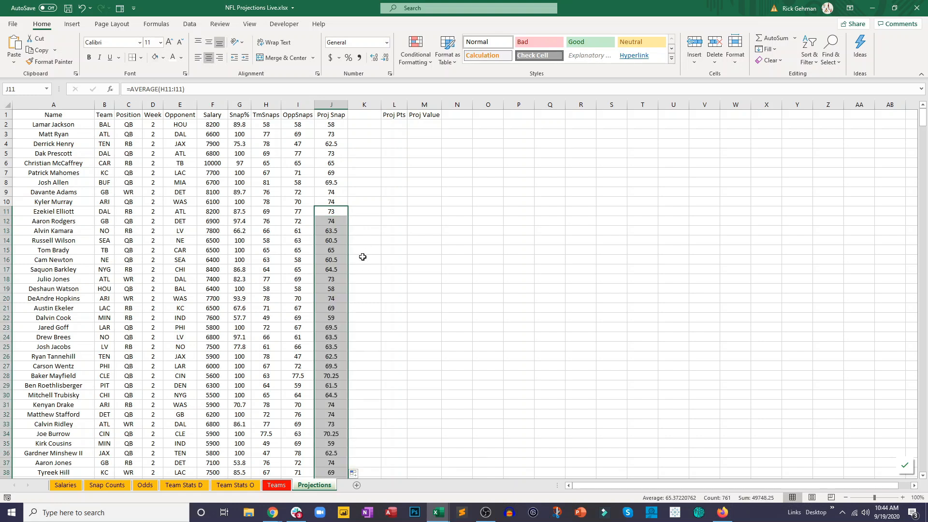
pyautogui.scroll(-18, 353, 262)
pyautogui.scroll(18, 355, 261)
pyautogui.click(338, 181)
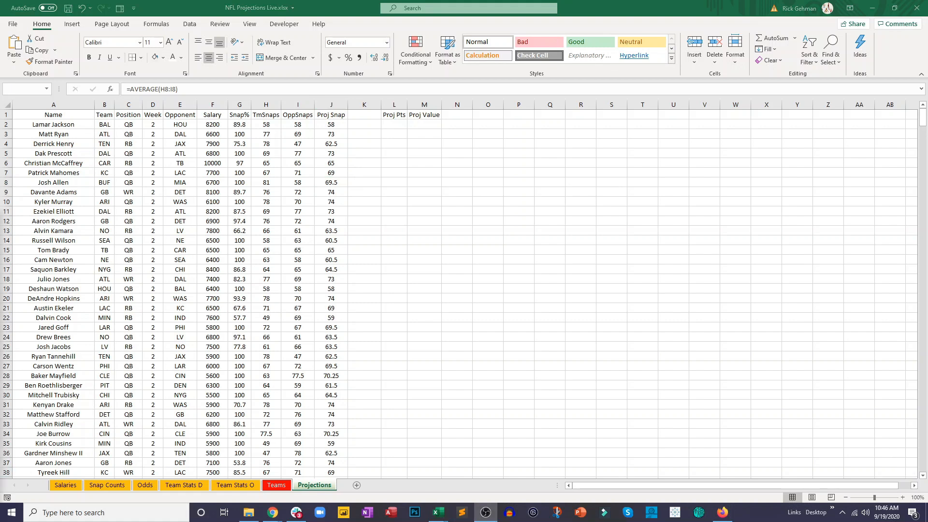
# - Enter FPts/Snap as the header of the new column in K1
pyautogui.click(364, 116)
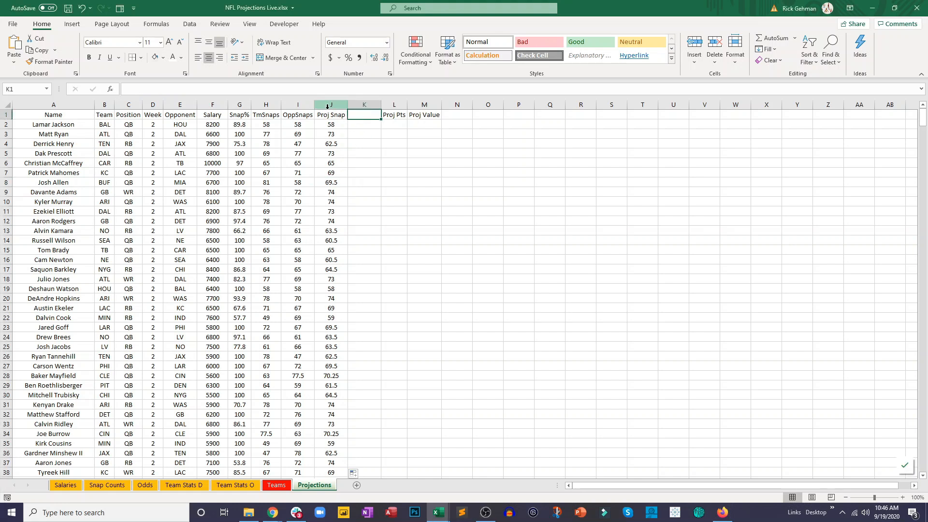
pyautogui.write('FPts/')
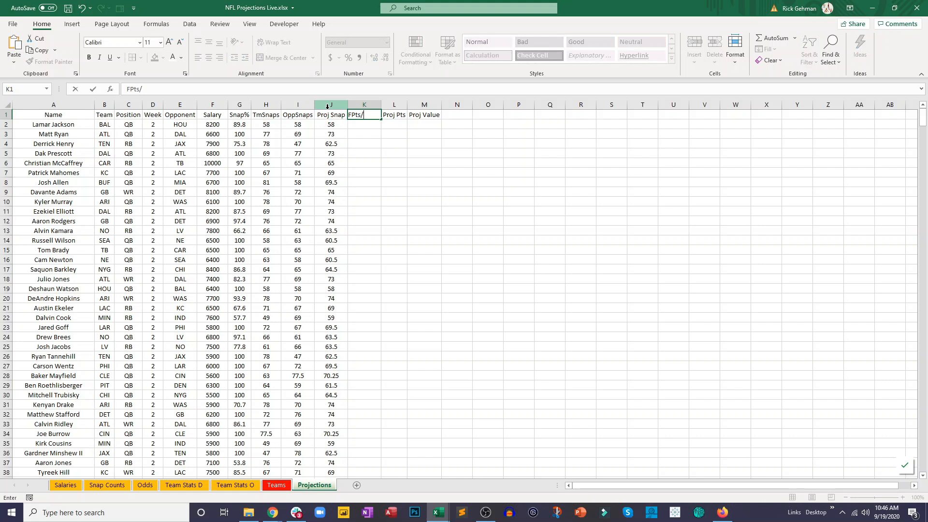
pyautogui.write('Snap')
pyautogui.press('Return')
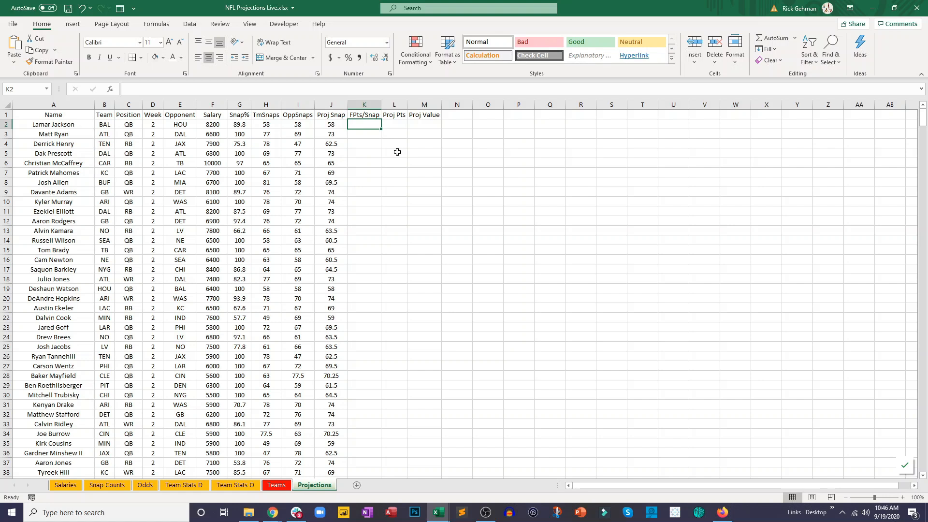
# - Start a VLOOKUP in K2 of the Projections sheet that looks up A2 in the Snap Counts range B2:N15
pyautogui.click(114, 489)
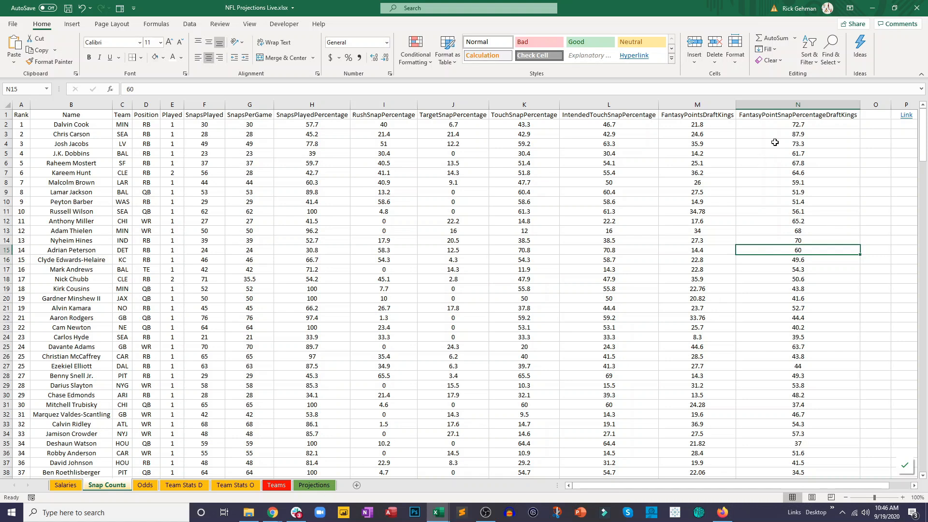
pyautogui.click(329, 485)
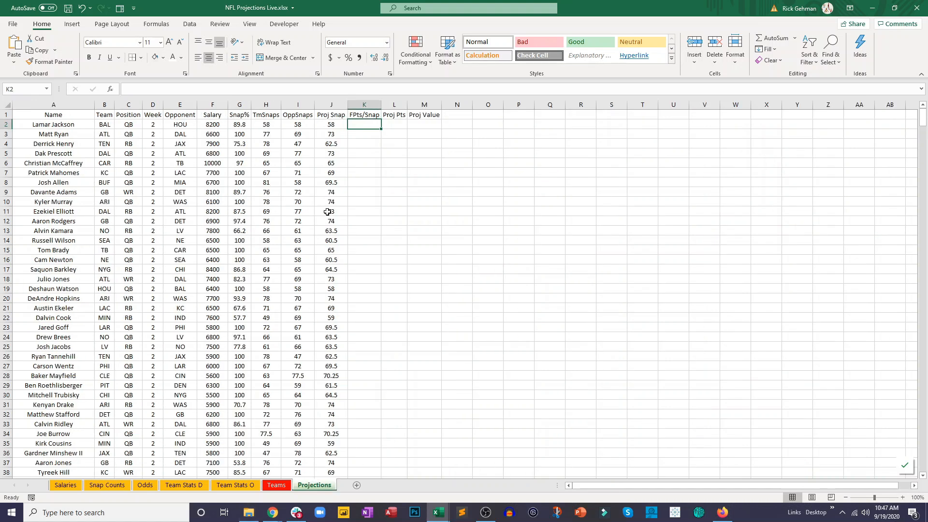
pyautogui.write('=vl')
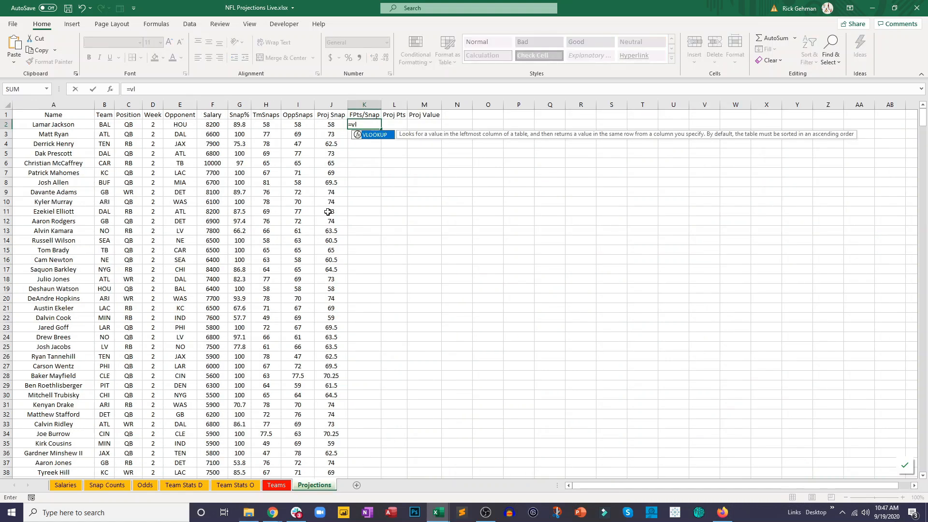
pyautogui.doubleClick(385, 136)
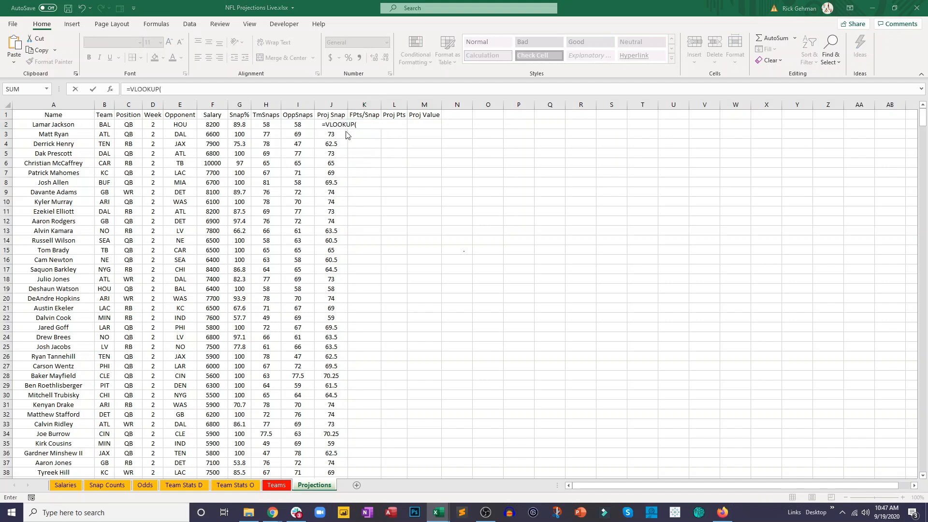
pyautogui.click(66, 123)
pyautogui.write(',')
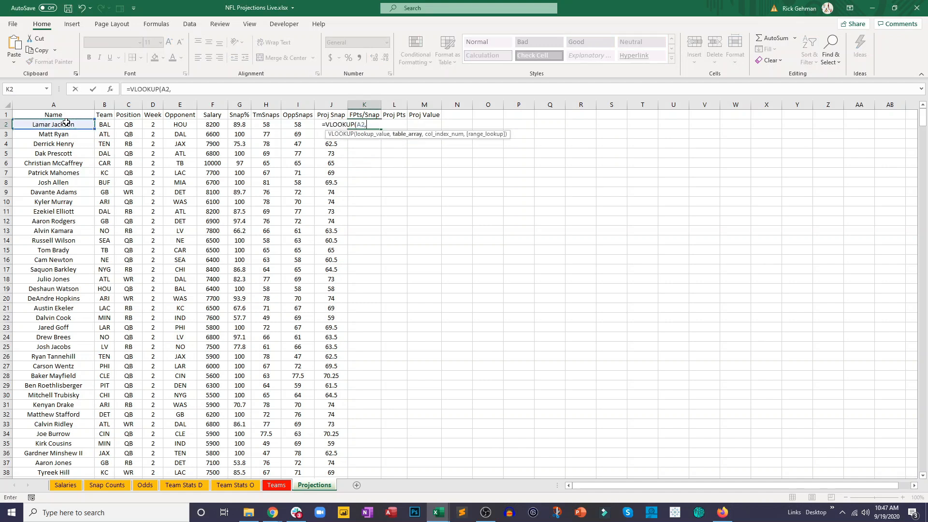
pyautogui.click(108, 485)
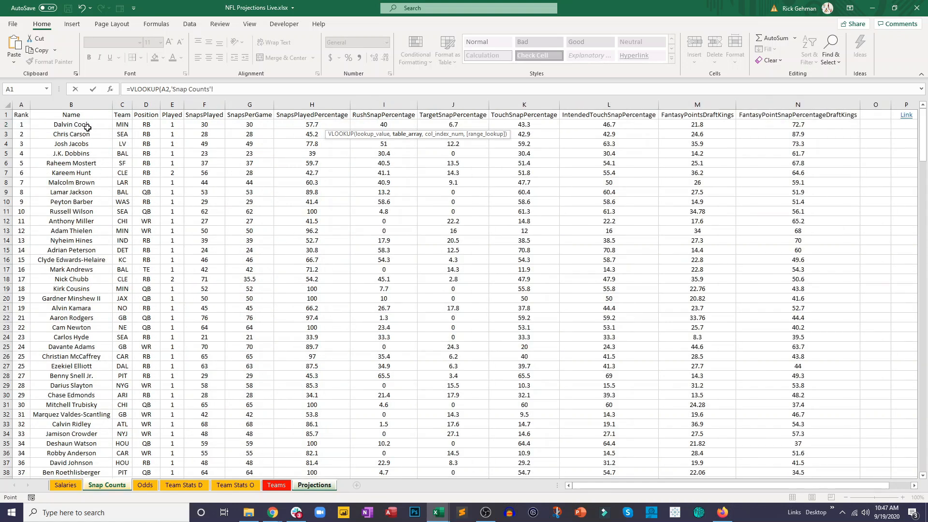
pyautogui.moveTo(88, 126); pyautogui.dragTo(797, 250)
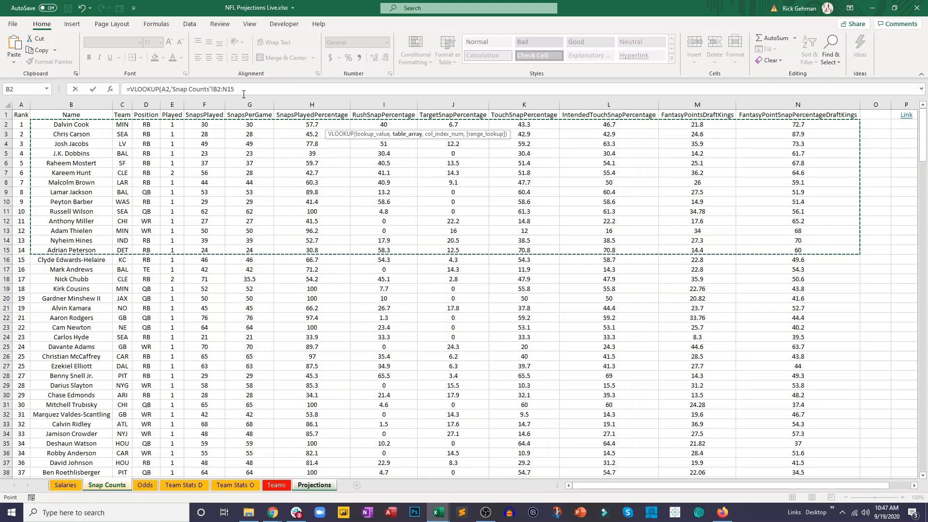
# - Complete the K2 lookup with whole columns B:N as the table, column index 13 and exact match FALSE
pyautogui.click(228, 88)
pyautogui.press('BackSpace')
pyautogui.press('BackSpace')
pyautogui.press('Left')
pyautogui.press('Left')
pyautogui.press('BackSpace')
pyautogui.press('End')
pyautogui.write(',13,false')
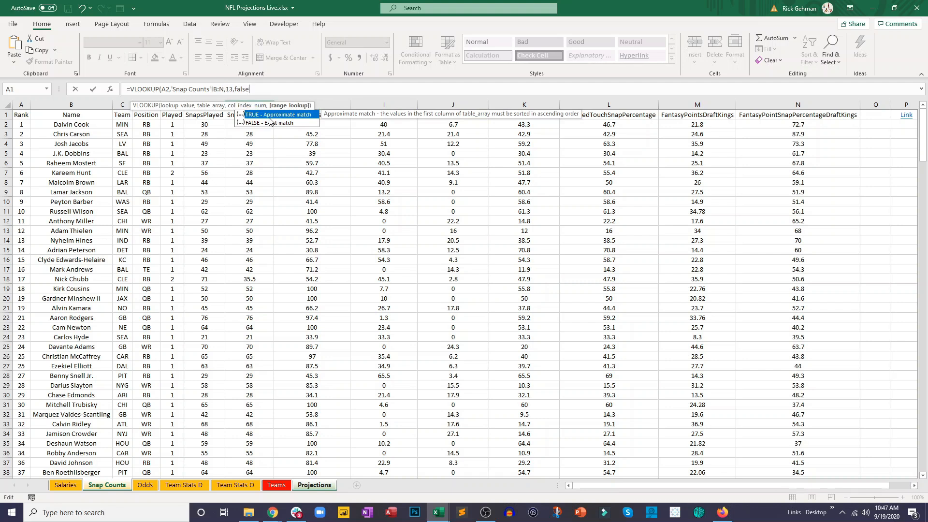
pyautogui.click(269, 94)
pyautogui.press('Return')
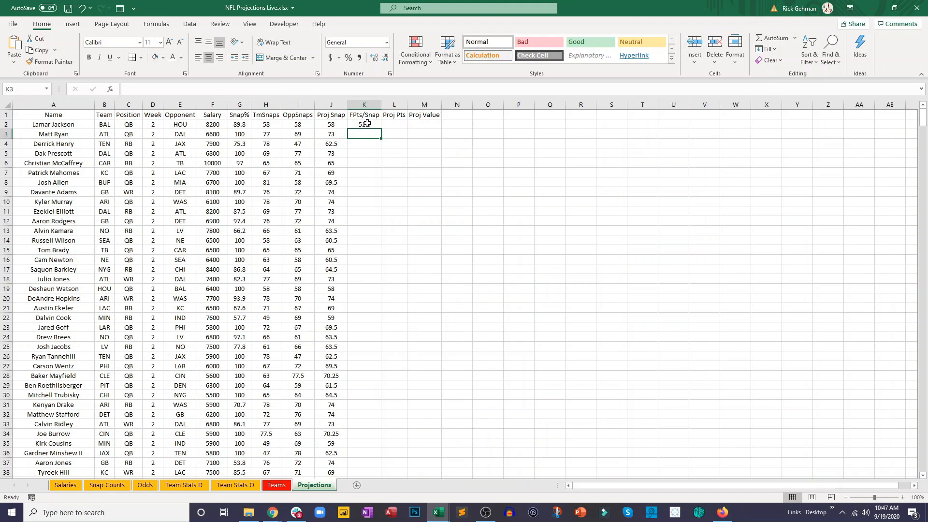
# - Check the K2 lookup result against the first projected player's row on the Snap Counts sheet
pyautogui.click(106, 485)
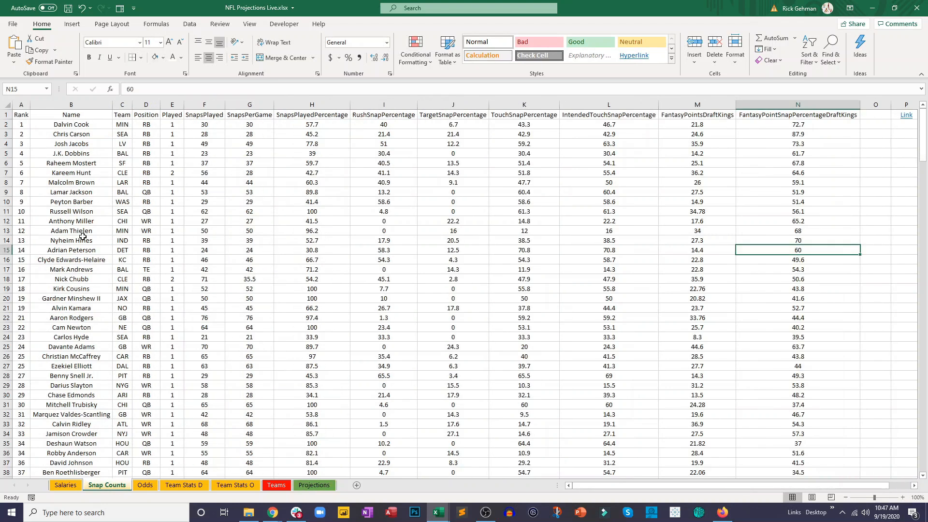
pyautogui.click(87, 200)
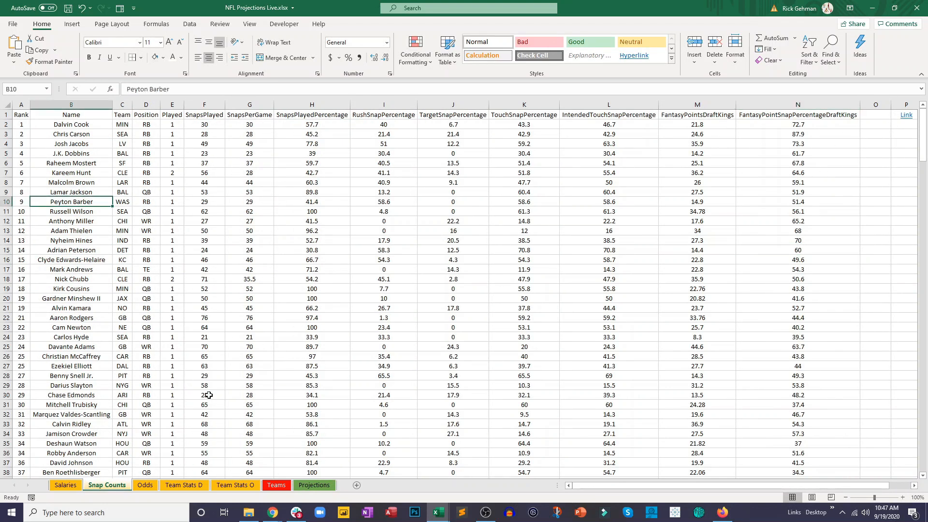
pyautogui.click(314, 484)
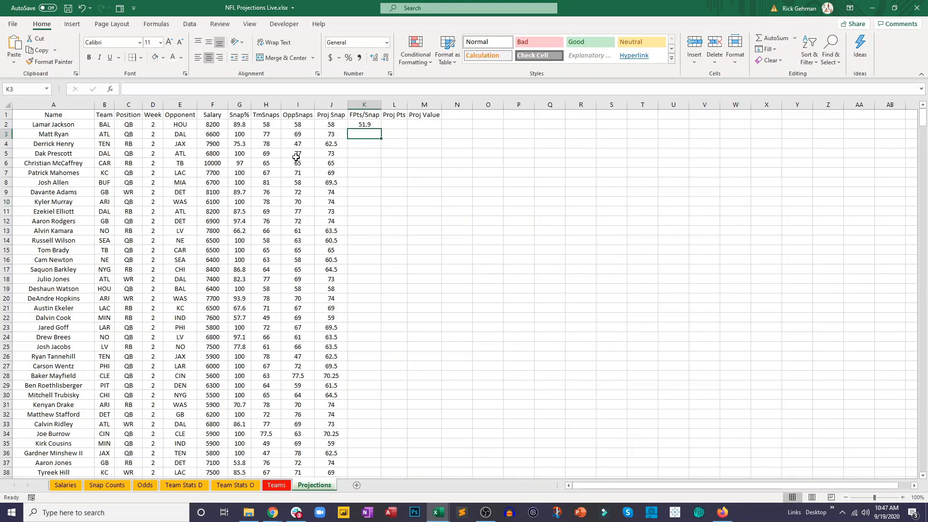
# - Divide the VLOOKUP formula in K2 by 100
pyautogui.click(363, 124)
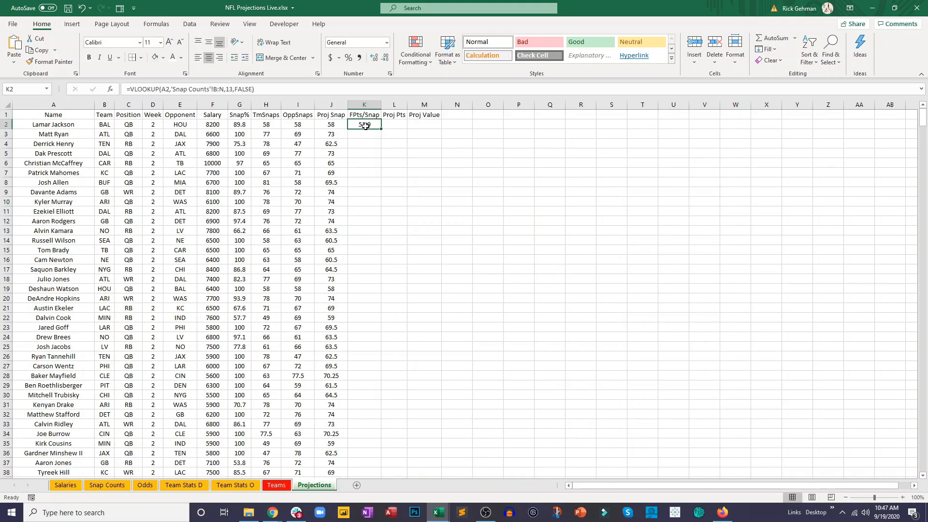
pyautogui.click(165, 91)
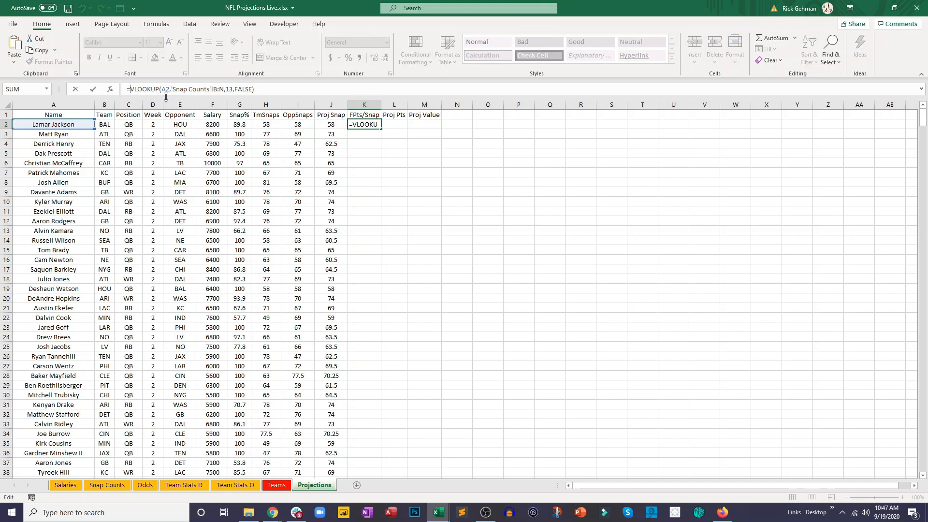
pyautogui.click(263, 90)
pyautogui.write('/100')
pyautogui.press('Return')
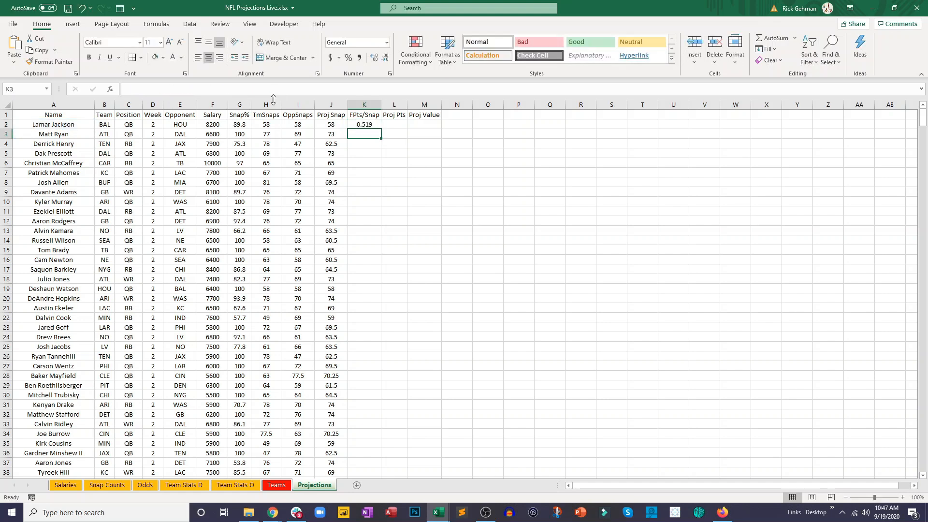
# - Format K2 to two decimal places and fill its formula down the FPts/Snap column
pyautogui.click(365, 123)
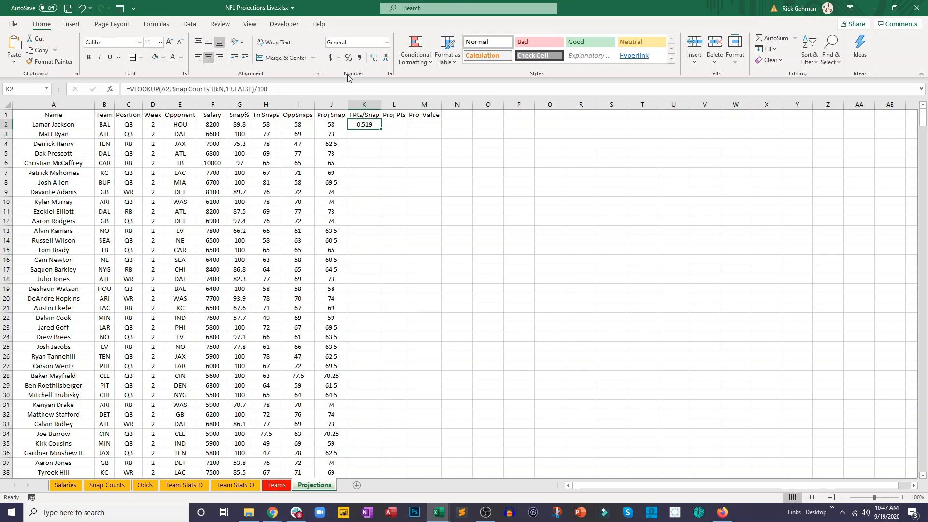
pyautogui.click(385, 58)
pyautogui.doubleClick(381, 129)
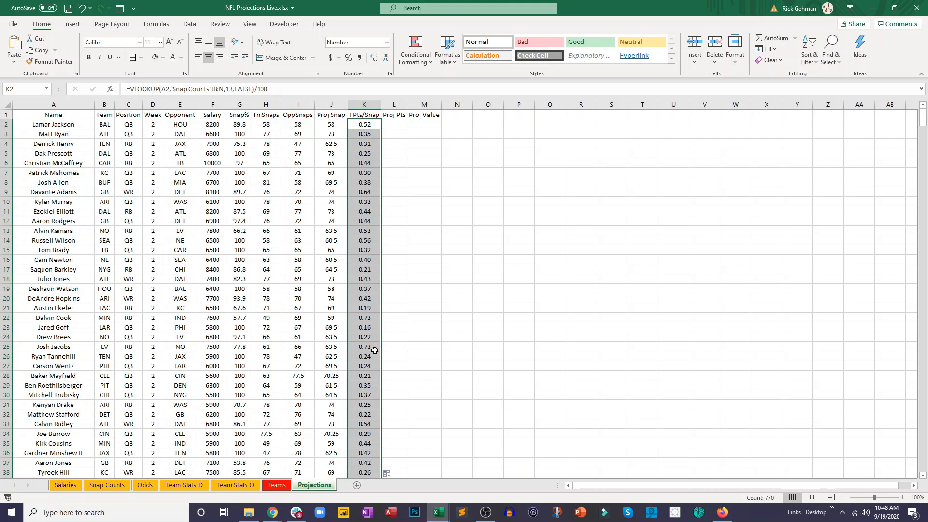
pyautogui.click(410, 301)
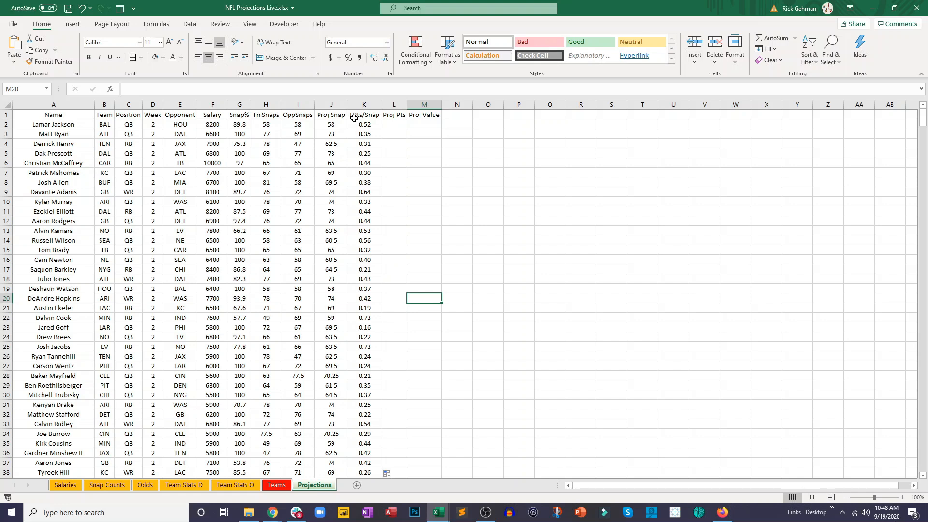
# - Calculate projected points in L2 by multiplying projected snaps by fantasy points per snap, =J2*K2
pyautogui.click(397, 122)
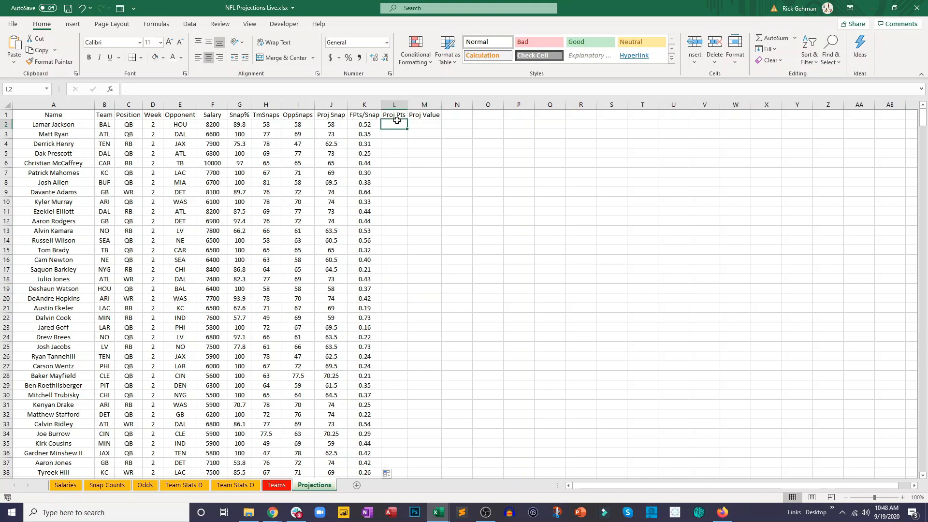
pyautogui.write('=')
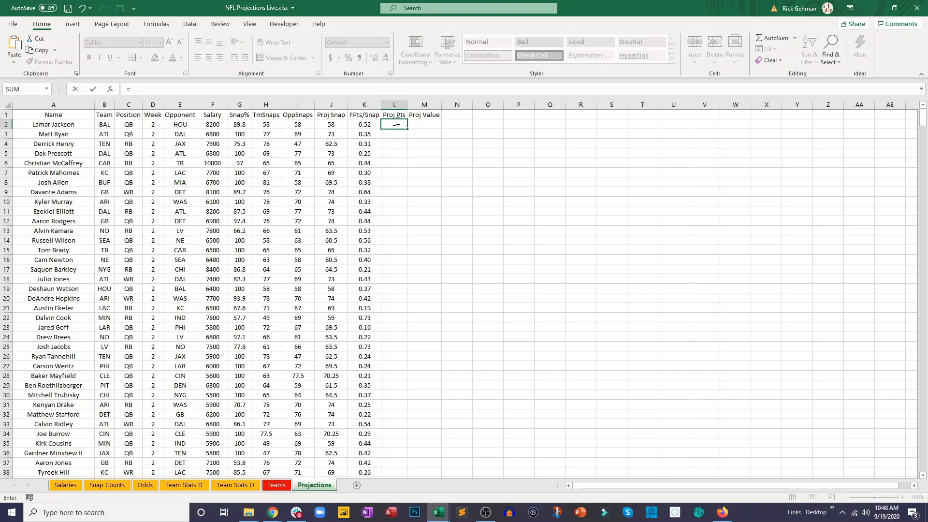
pyautogui.click(339, 125)
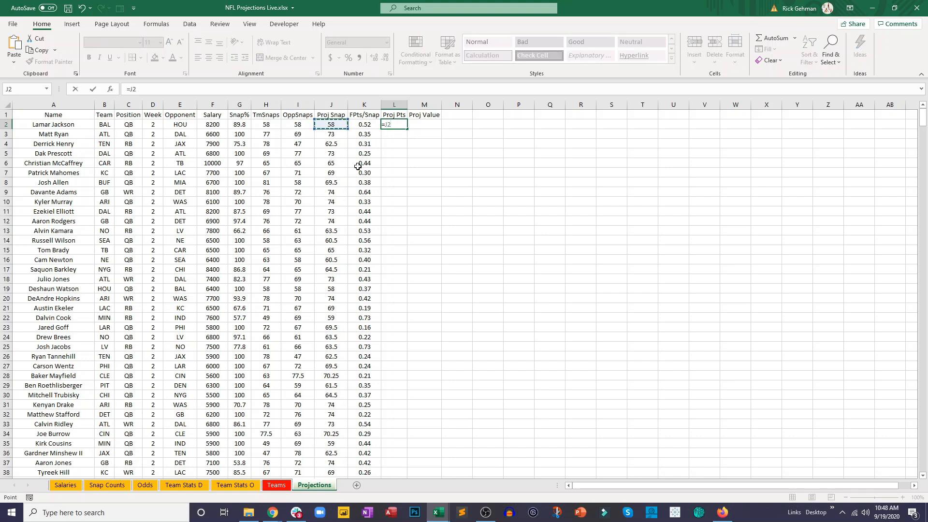
pyautogui.write('*')
pyautogui.click(365, 125)
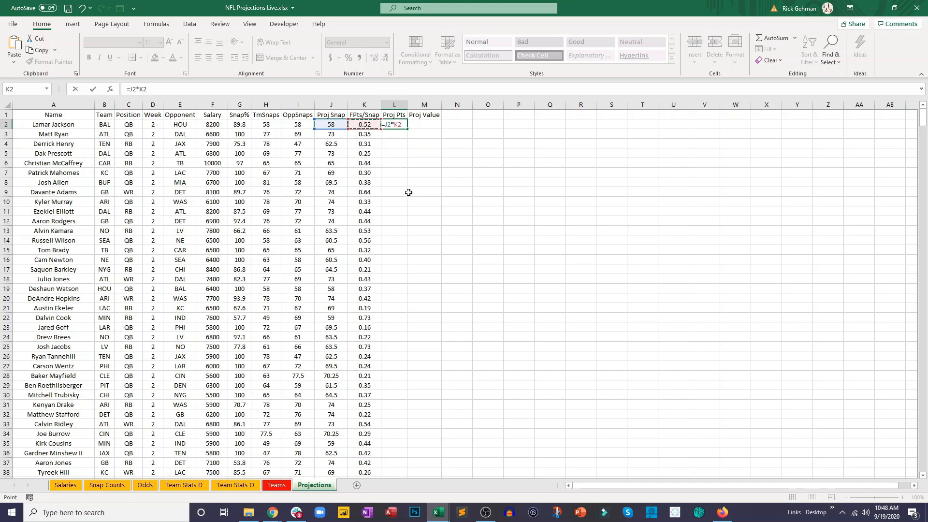
pyautogui.press('Return')
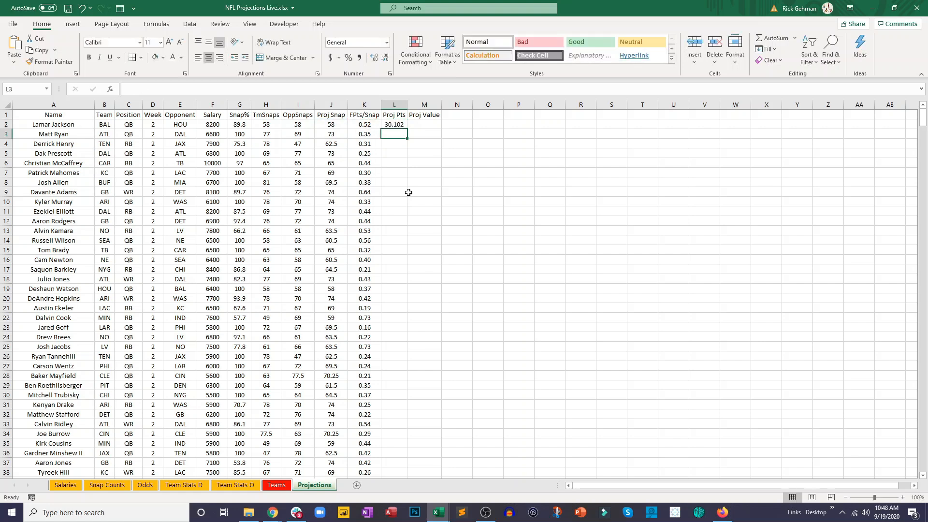
# - Format L2 to two decimal places and fill its formula down the Proj Pts column
pyautogui.click(404, 127)
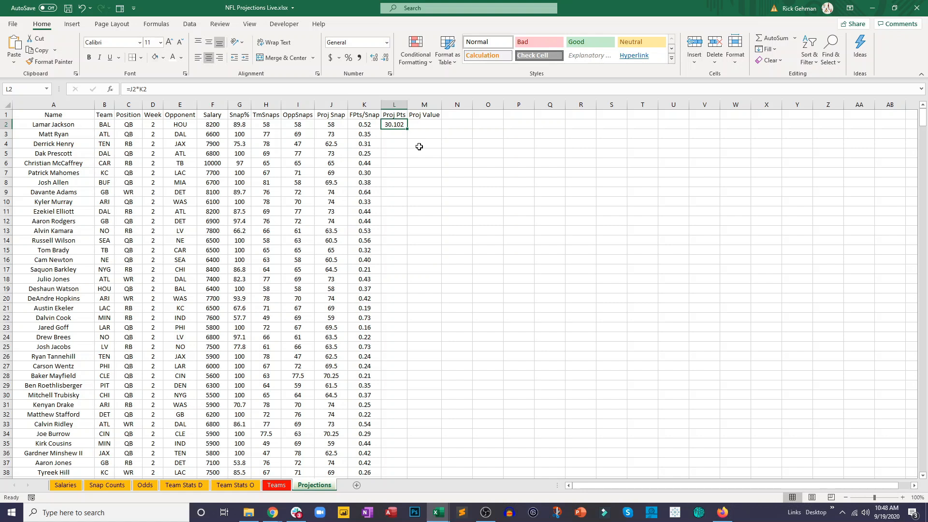
pyautogui.click(385, 58)
pyautogui.doubleClick(407, 129)
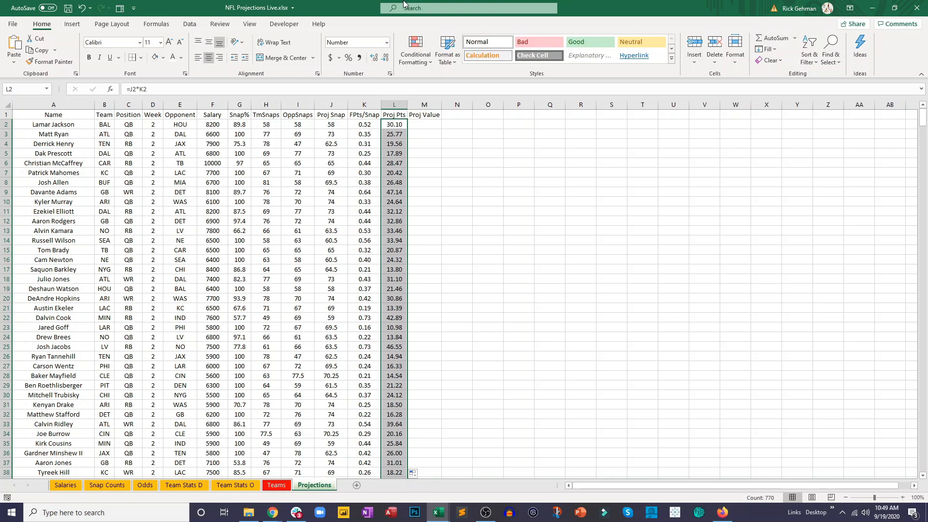
# - Calculate projected value in M2 as projected points per thousand of salary with =L2/(F2/1000)
pyautogui.click(417, 122)
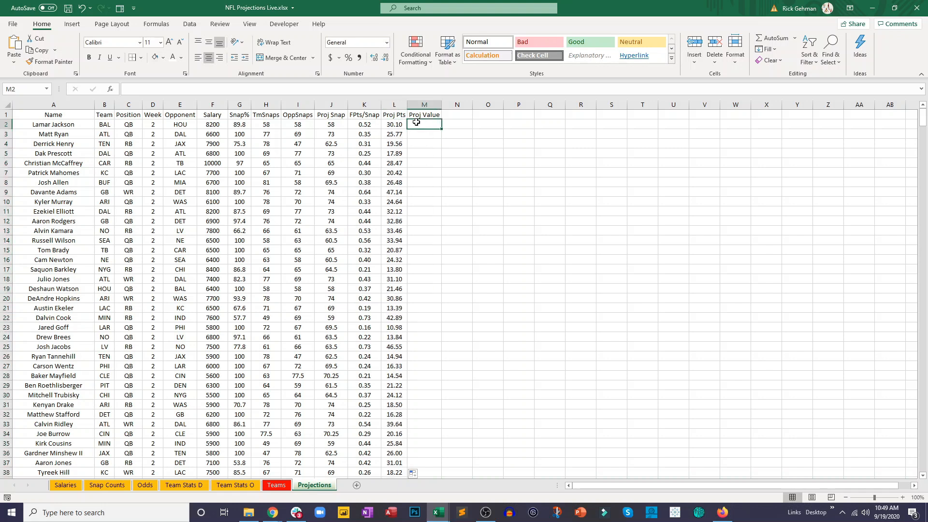
pyautogui.write('=')
pyautogui.click(220, 123)
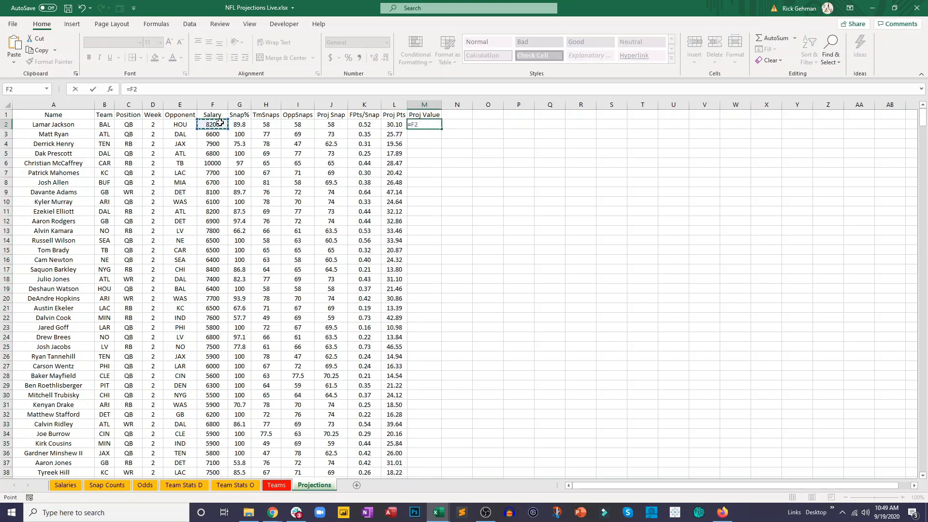
pyautogui.click(163, 86)
pyautogui.write('/1000)')
pyautogui.click(129, 89)
pyautogui.write('(')
pyautogui.click(392, 125)
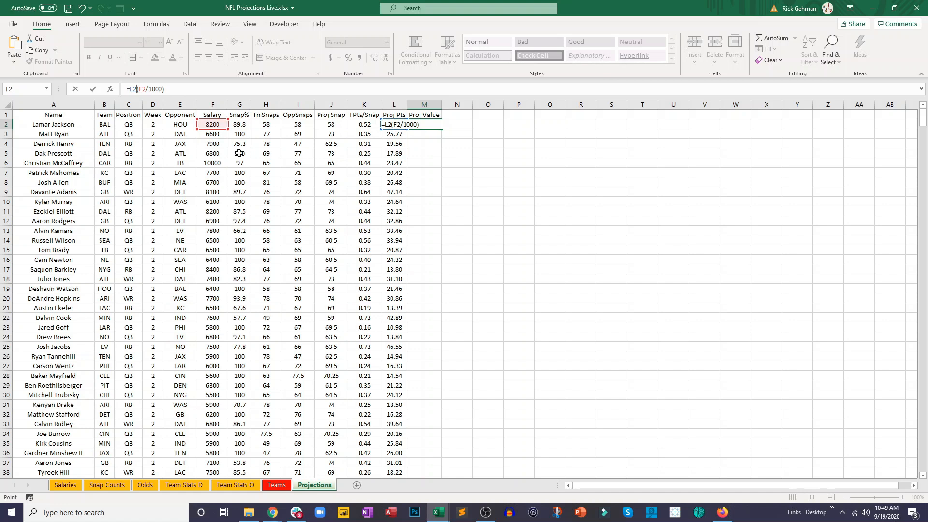
pyautogui.write('/')
pyautogui.press('Return')
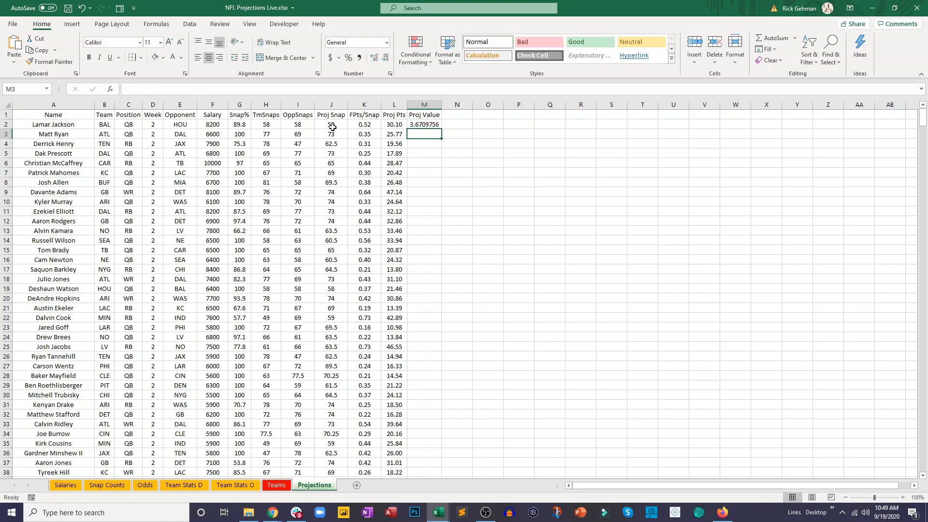
# - Format M2 to two decimal places and fill its formula down the Proj Value column
pyautogui.click(435, 121)
pyautogui.click(389, 61)
pyautogui.click(388, 60)
pyautogui.click(389, 61)
pyautogui.click(388, 61)
pyautogui.click(388, 60)
pyautogui.doubleClick(441, 131)
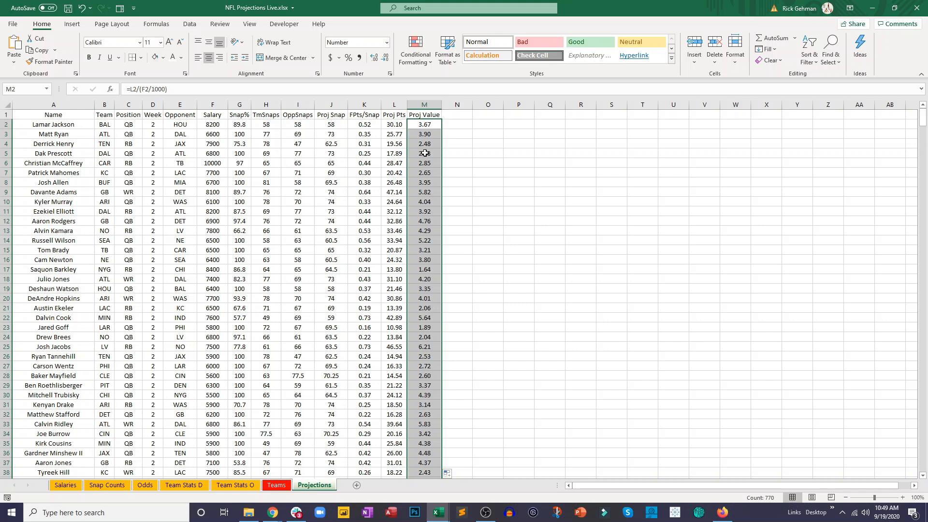
# - Review the Proj Snap, Proj Pts and Proj Value formulas in the first player rows
pyautogui.click(332, 170)
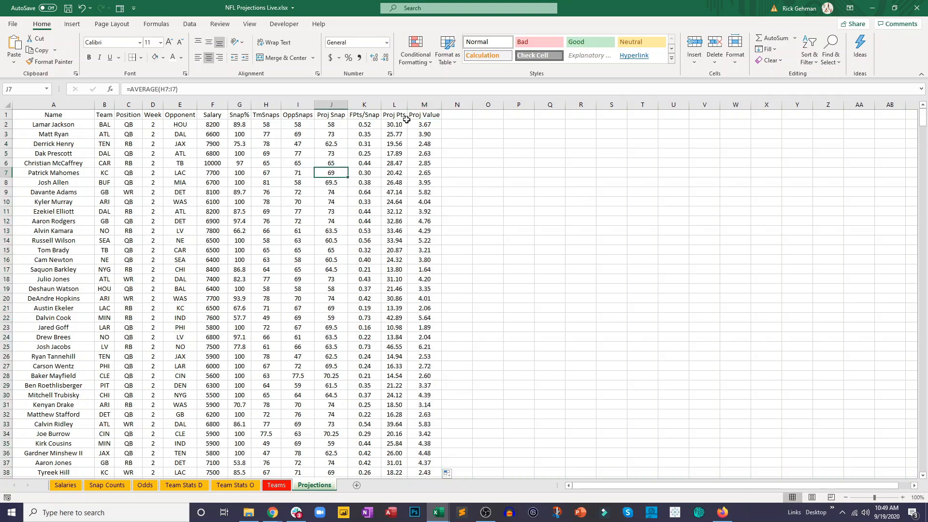
pyautogui.click(402, 126)
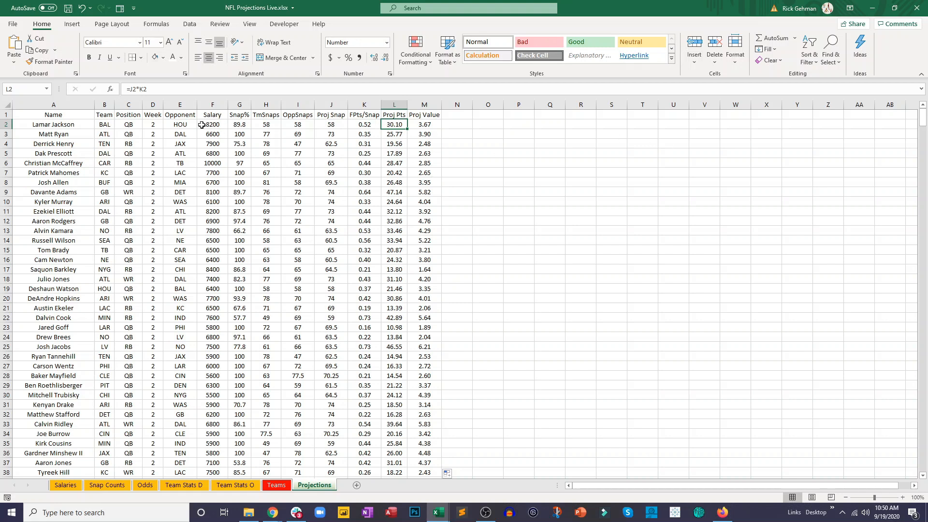
pyautogui.click(400, 135)
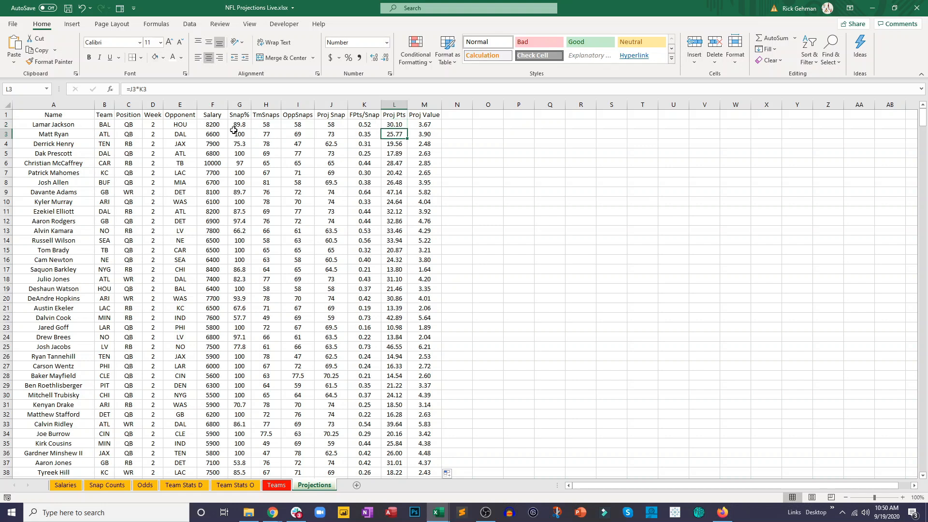
pyautogui.click(436, 134)
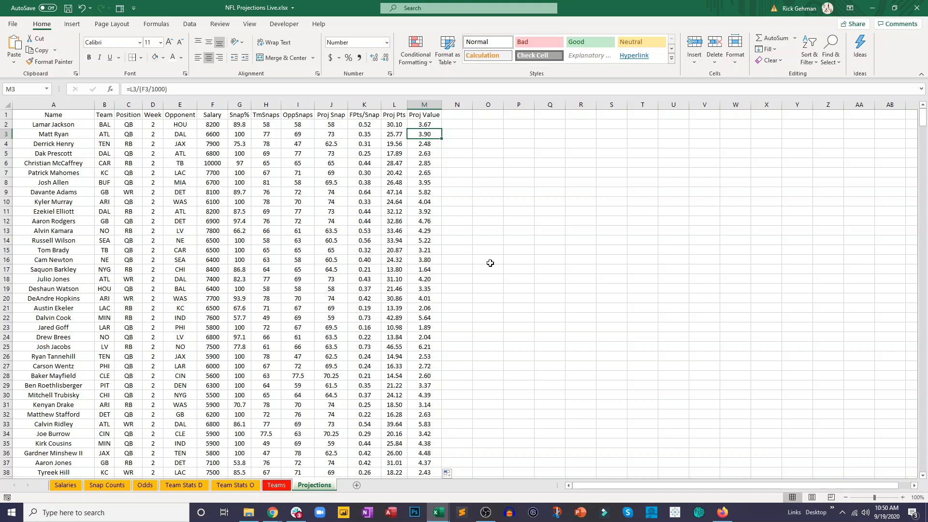
pyautogui.press('Up')
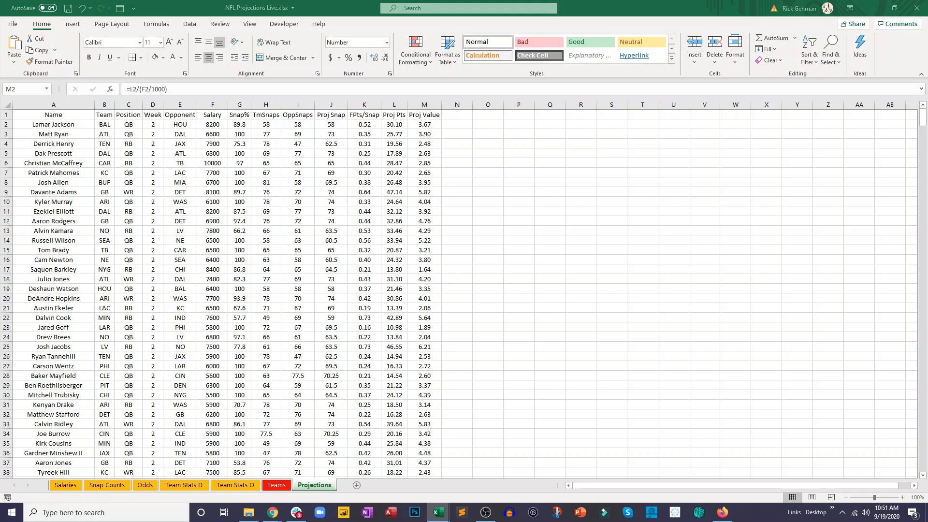
# - Add the column headers Spread in N1 and O/U in O1 of the Projections sheet
pyautogui.doubleClick(441, 129)
pyautogui.click(450, 113)
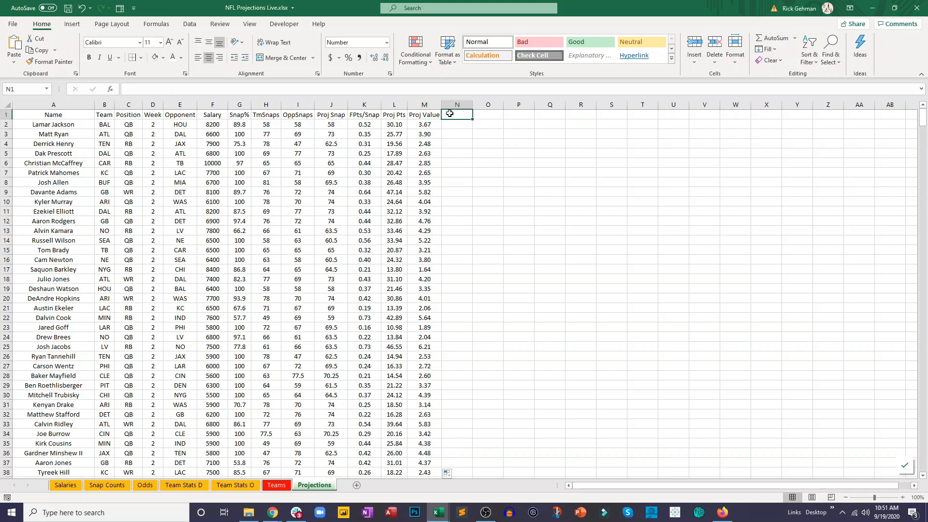
pyautogui.write('Spread')
pyautogui.press('Tab')
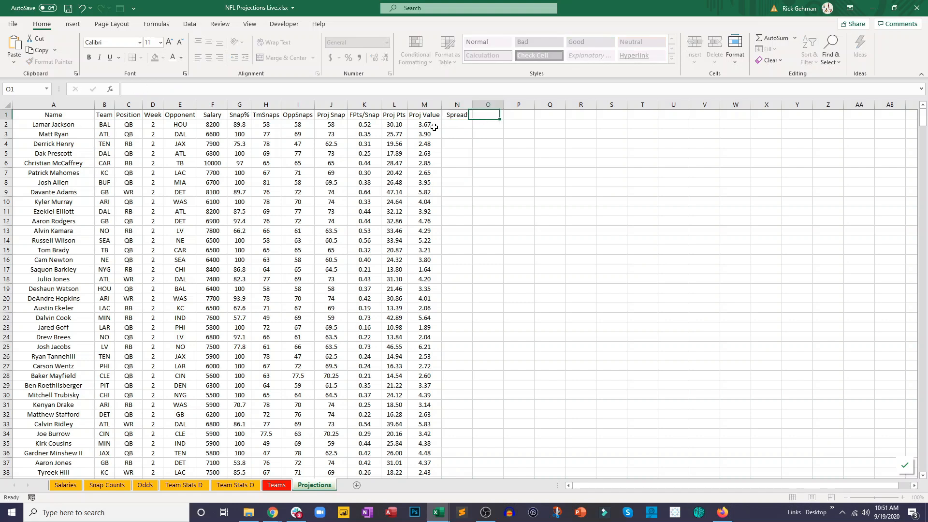
pyautogui.write('O/U')
pyautogui.press('Tab')
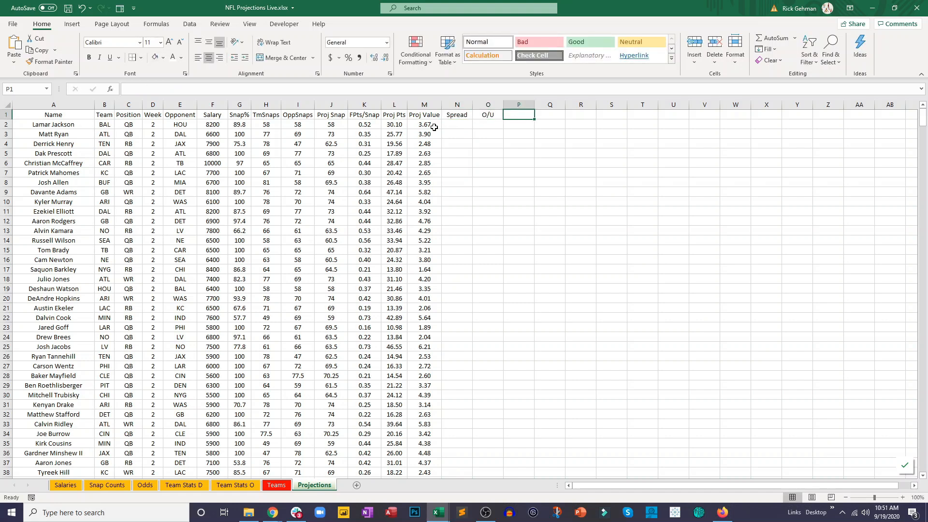
# - Add the headers TmImp in P1 and OppWeight in Q1, and autofit column Q to its header
pyautogui.write('T')
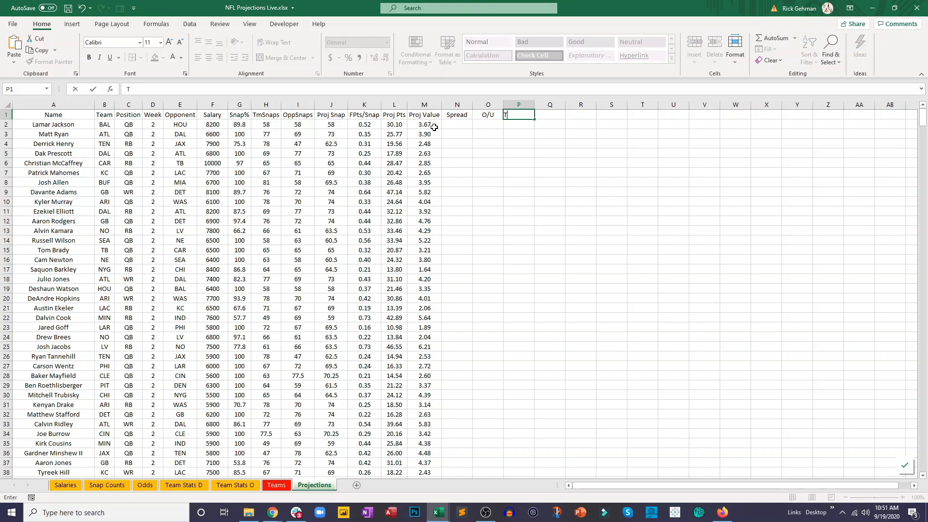
pyautogui.write('mImp')
pyautogui.press('Tab')
pyautogui.write('OppWeight')
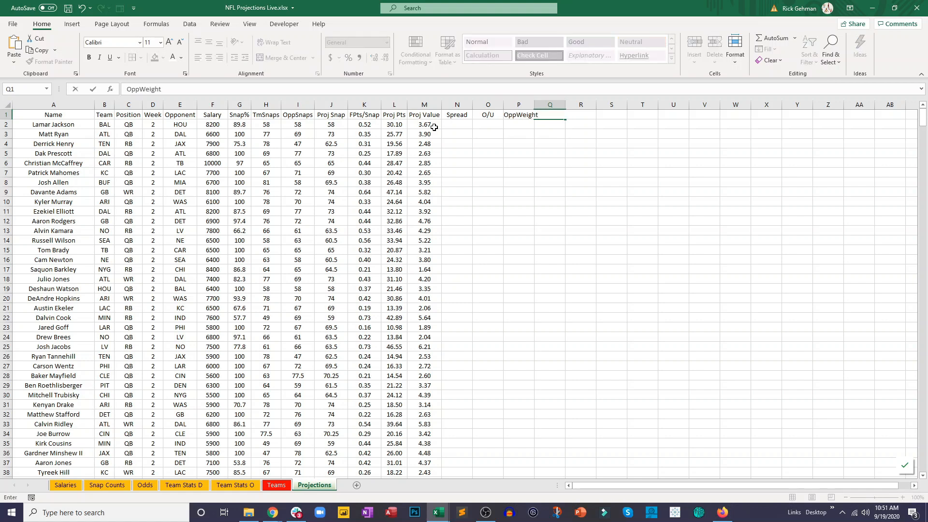
pyautogui.press('Return')
pyautogui.doubleClick(565, 104)
pyautogui.click(554, 144)
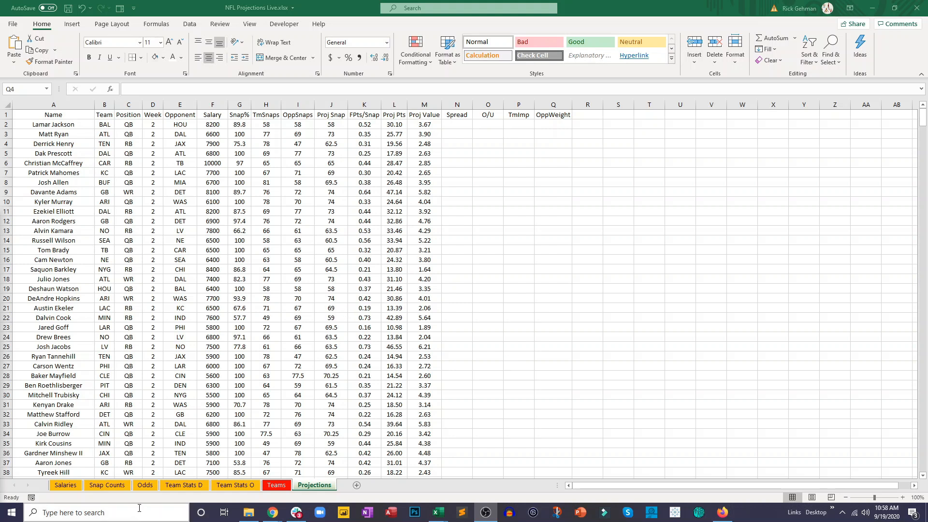
# - Examine the away team, home team and consensus point spread columns on the Odds sheet
pyautogui.click(131, 487)
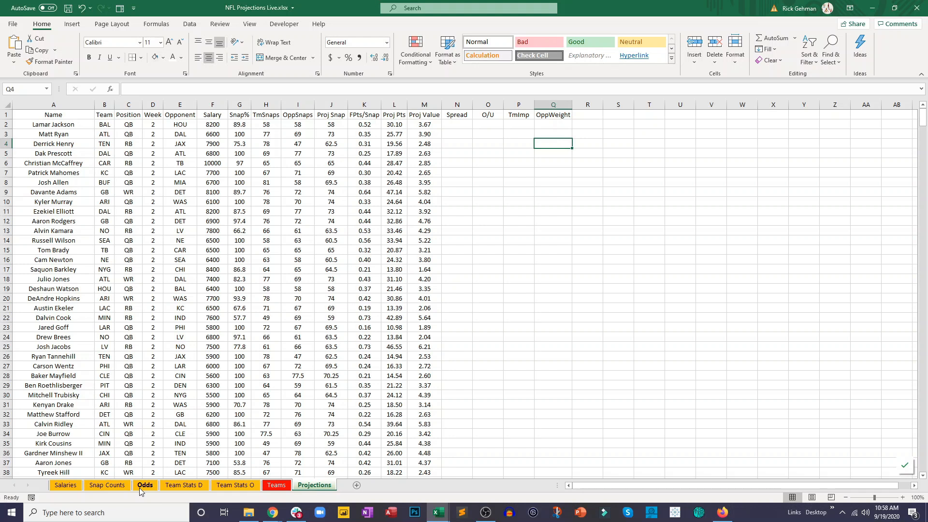
pyautogui.click(141, 488)
pyautogui.moveTo(575, 485); pyautogui.dragTo(586, 384)
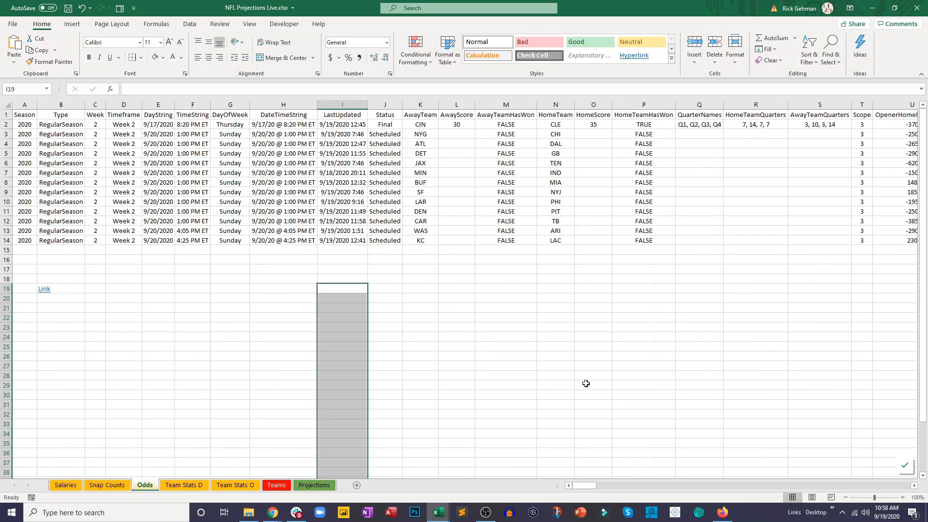
pyautogui.moveTo(587, 485); pyautogui.dragTo(667, 472)
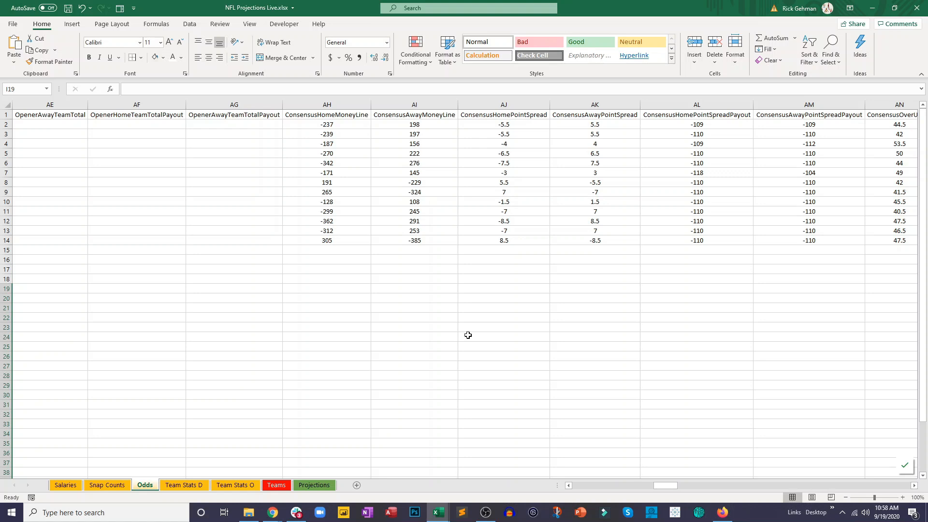
pyautogui.moveTo(624, 480); pyautogui.dragTo(578, 483)
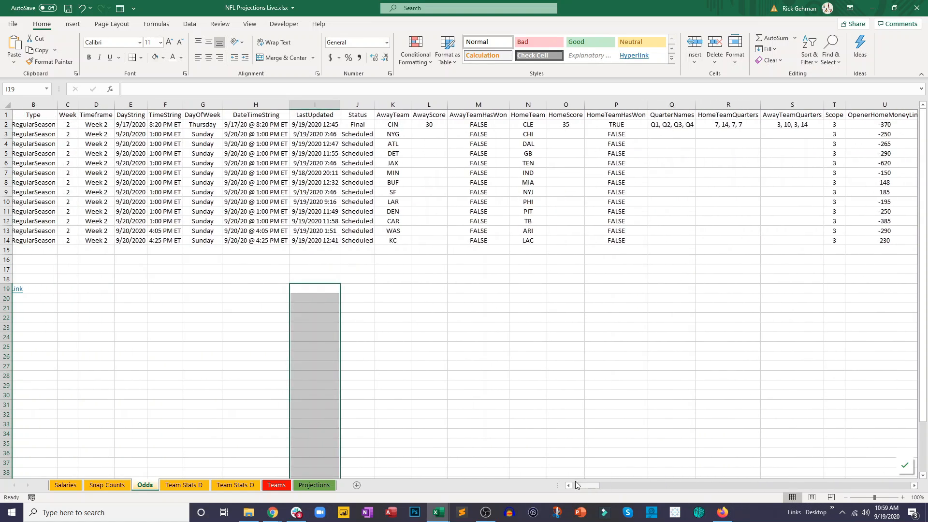
pyautogui.click(575, 405)
pyautogui.moveTo(407, 113); pyautogui.dragTo(401, 240)
pyautogui.moveTo(531, 116); pyautogui.dragTo(532, 242)
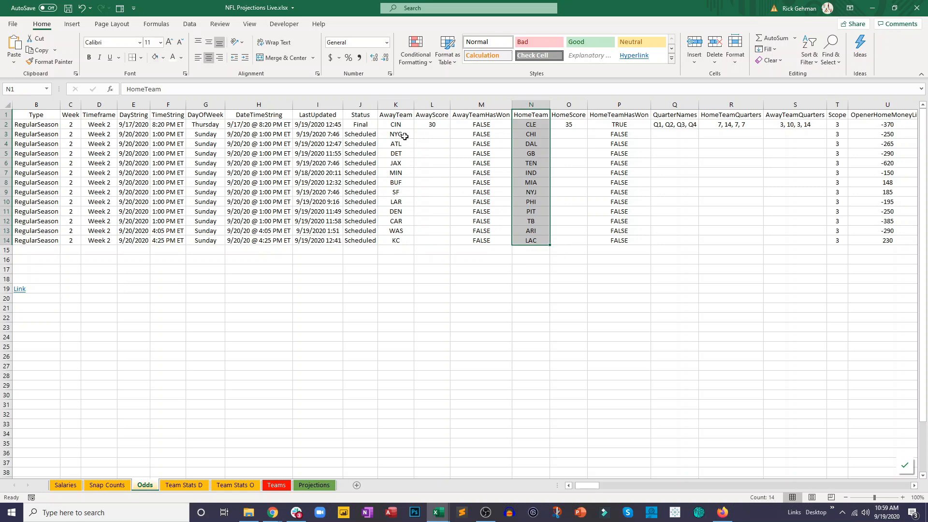
pyautogui.click(521, 135)
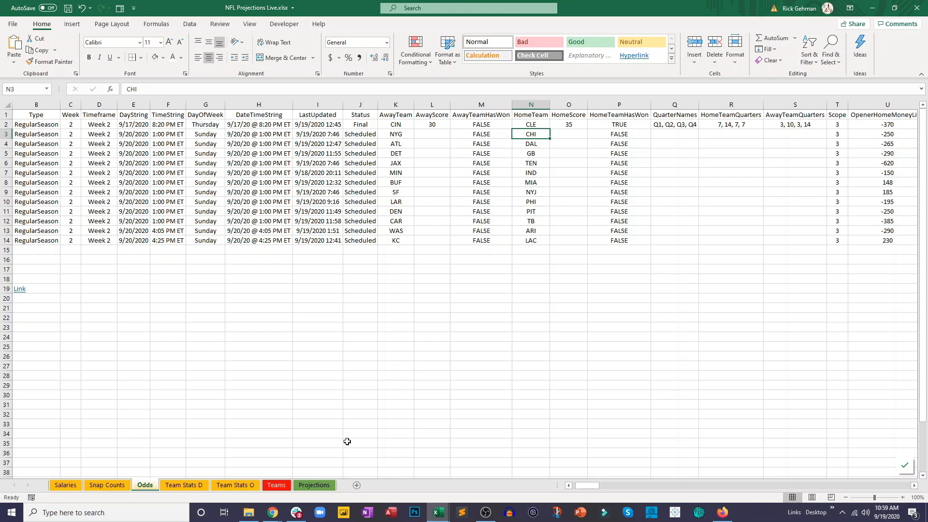
# - Start a VLOOKUP in Projections N2 that searches for the team in B2 within Odds!K2:AK15
pyautogui.click(310, 487)
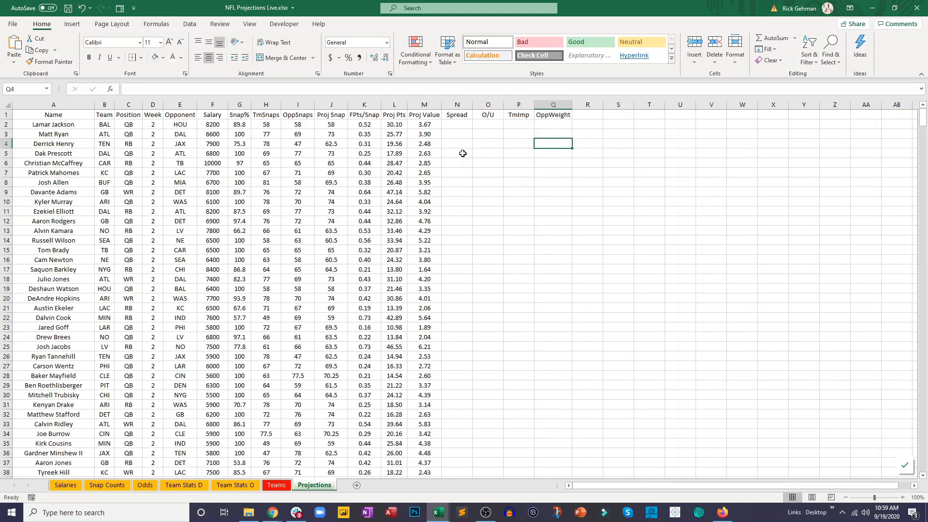
pyautogui.click(457, 126)
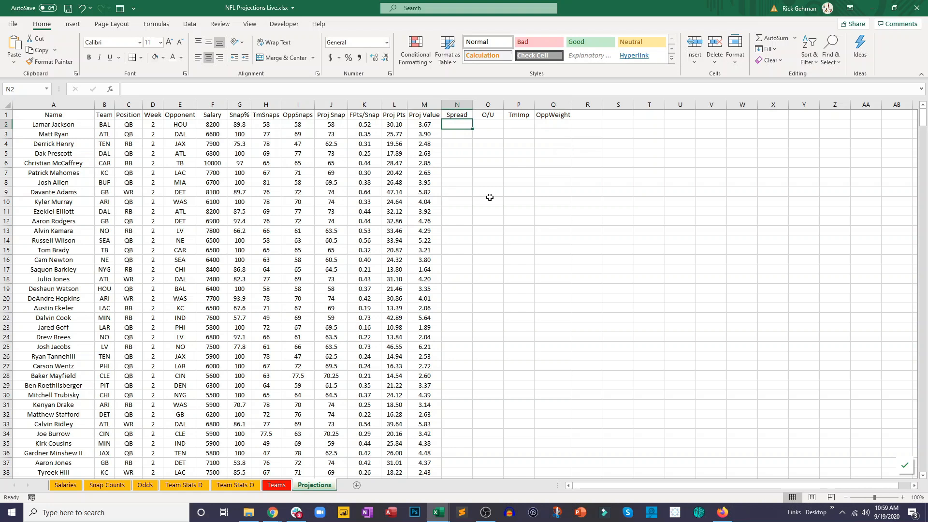
pyautogui.write('=vl')
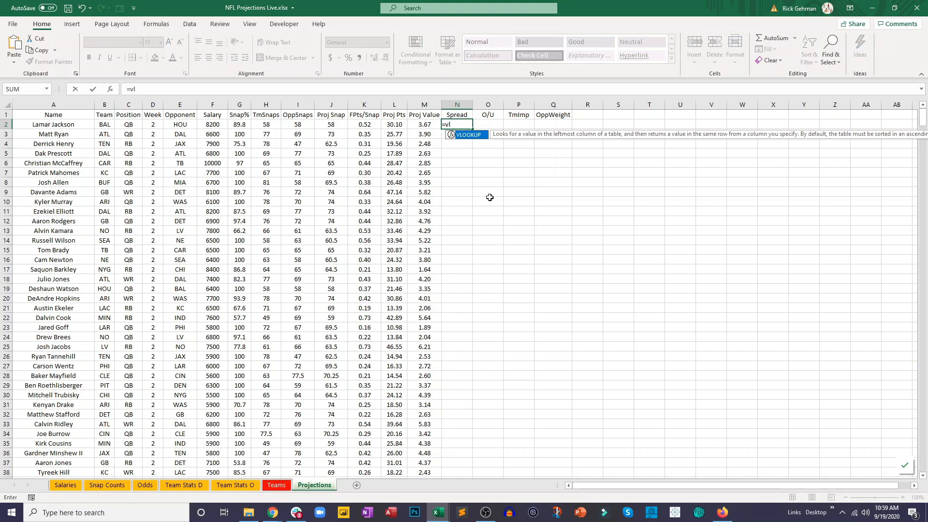
pyautogui.doubleClick(468, 134)
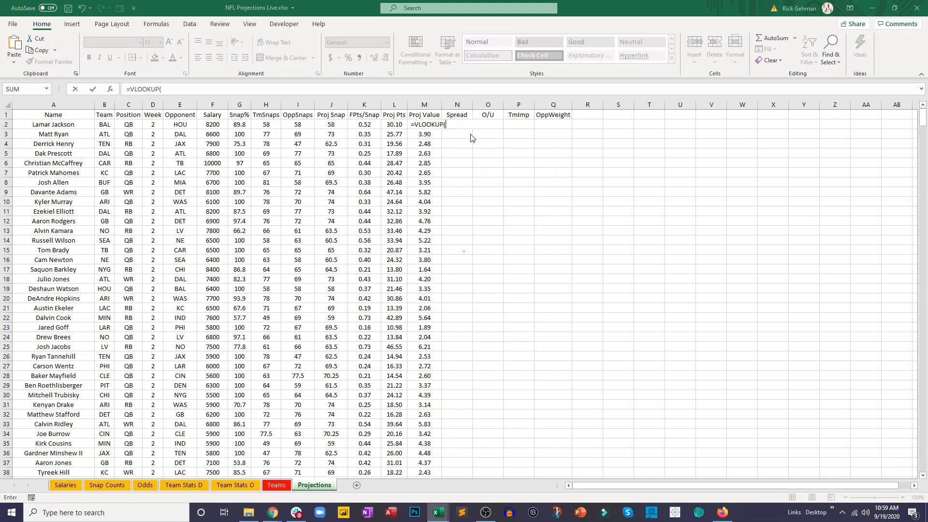
pyautogui.click(106, 124)
pyautogui.write(',')
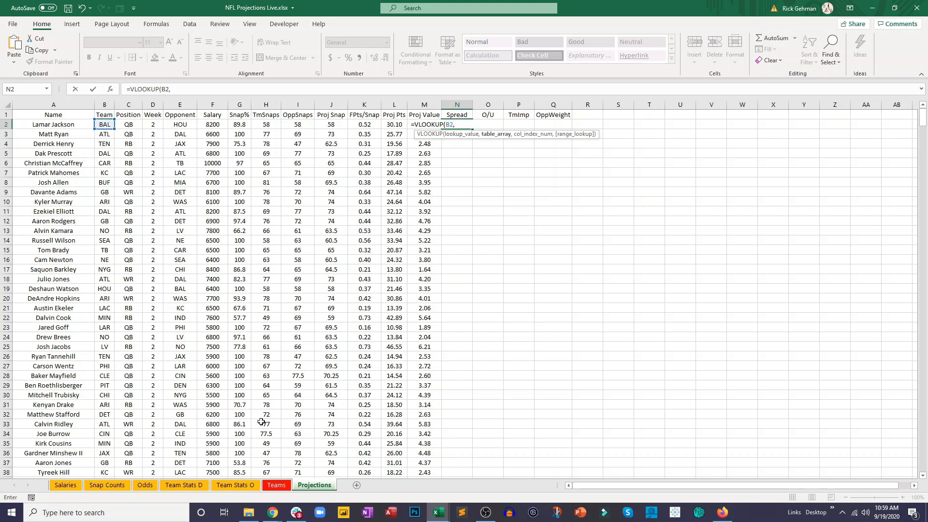
pyautogui.click(145, 488)
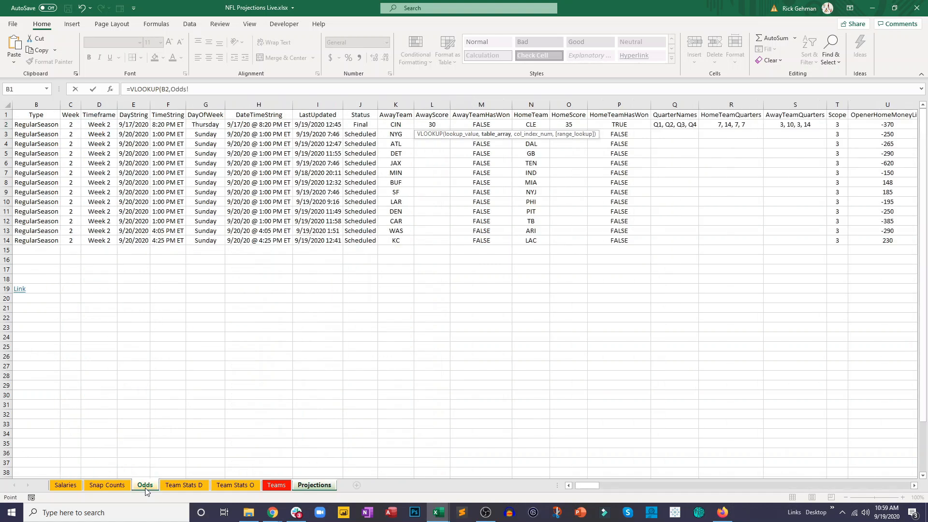
pyautogui.click(405, 126)
pyautogui.moveTo(405, 126); pyautogui.dragTo(712, 156)
pyautogui.moveTo(748, 169); pyautogui.dragTo(754, 245)
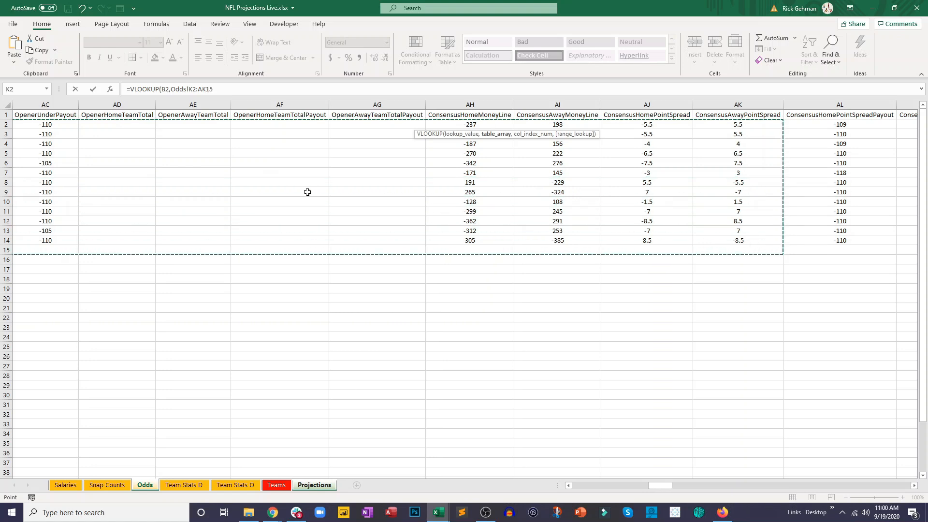
# - Complete the N2 lookup with column index 27 and FALSE, and change its table range to whole columns Odds!K:AK
pyautogui.write(',27')
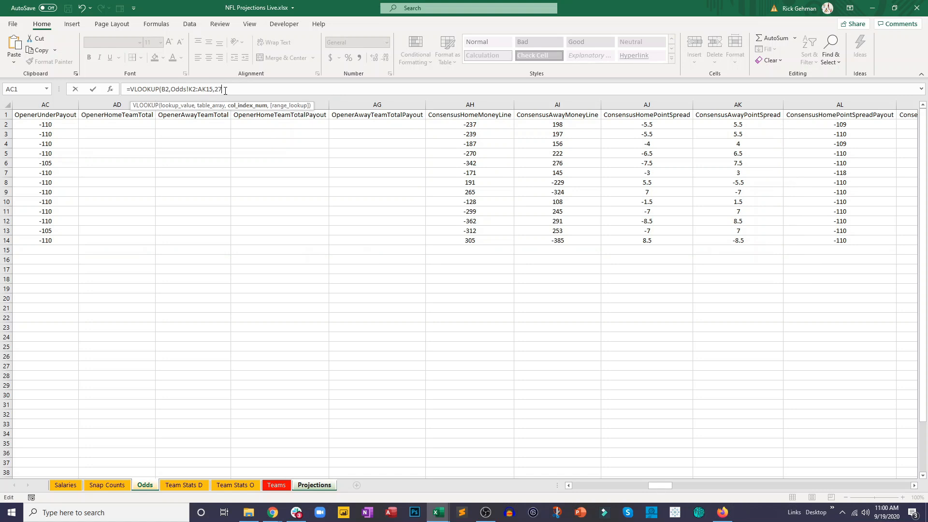
pyautogui.write(',false')
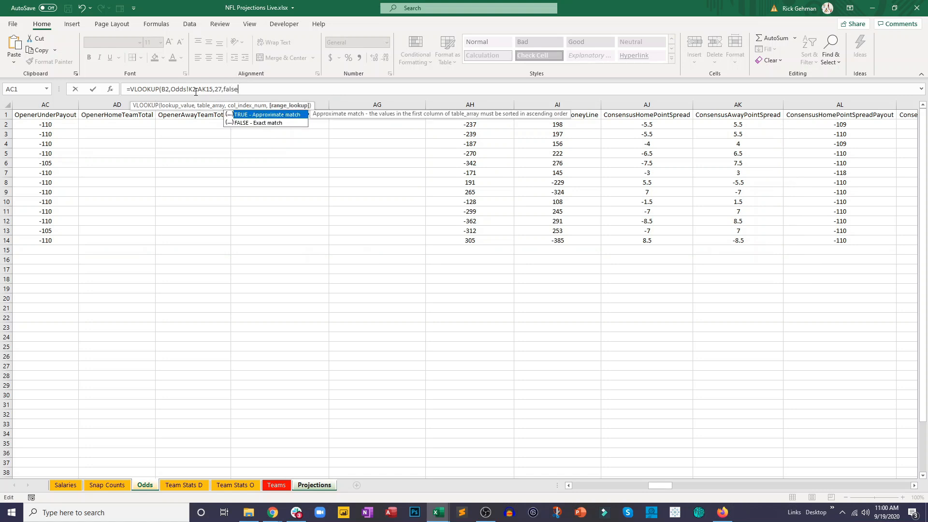
pyautogui.click(195, 91)
pyautogui.press('BackSpace')
pyautogui.press('Delete')
pyautogui.press('BackSpace')
pyautogui.write(')')
pyautogui.press('Return')
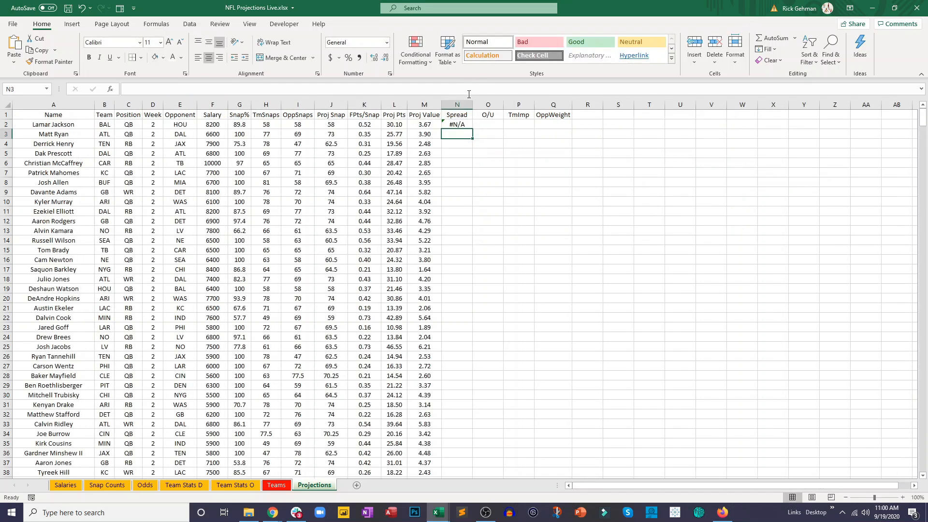
# - Check the N2 lookup's column index by stepping across the Odds sheet from AwayTeam to ConsensusAwayPointSpread
pyautogui.click(459, 125)
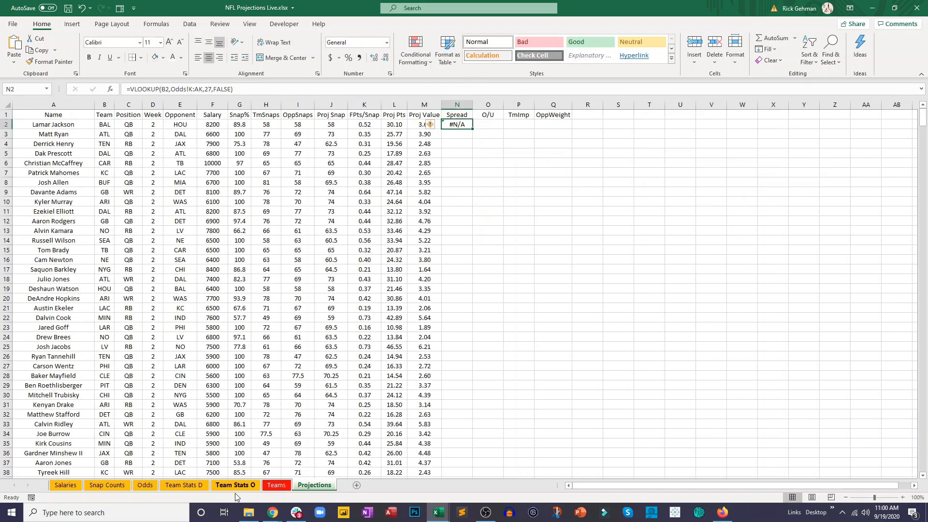
pyautogui.click(146, 488)
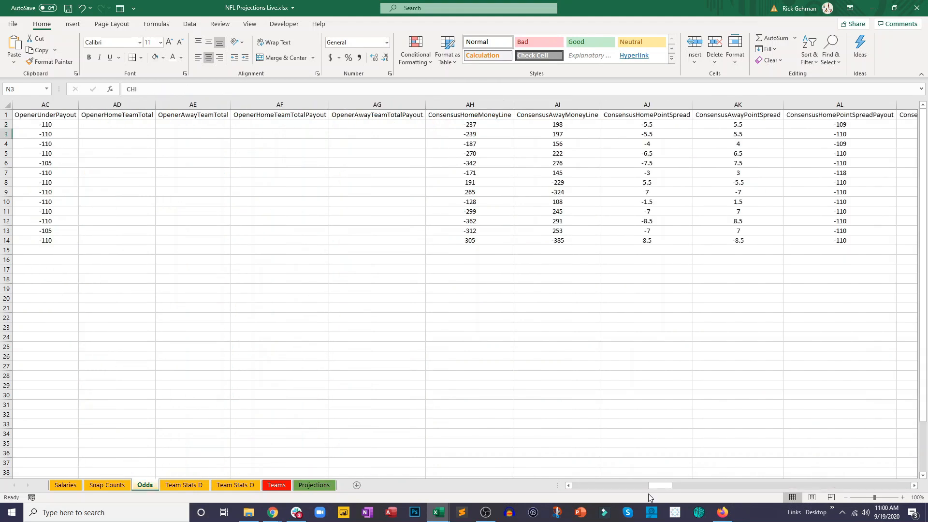
pyautogui.moveTo(649, 489); pyautogui.dragTo(580, 488)
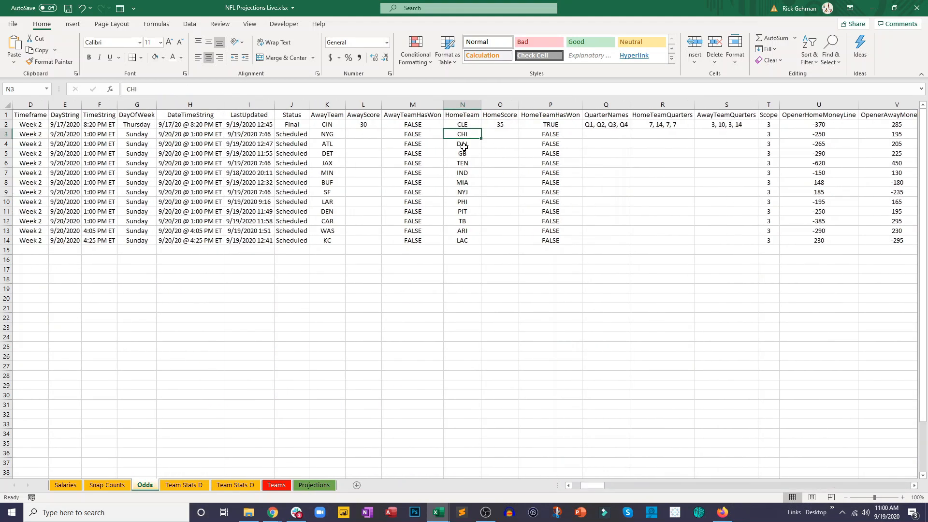
pyautogui.click(333, 126)
pyautogui.press('Right')
pyautogui.press('Right')
pyautogui.press('Right')
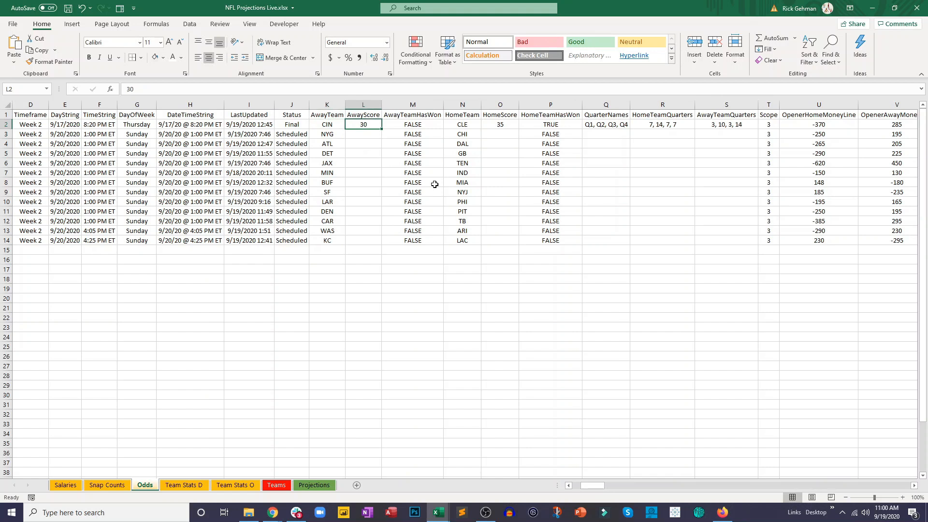
pyautogui.press('Right')
pyautogui.press('Right')
pyautogui.press('Right')
pyautogui.press('Right')
pyautogui.press('Right')
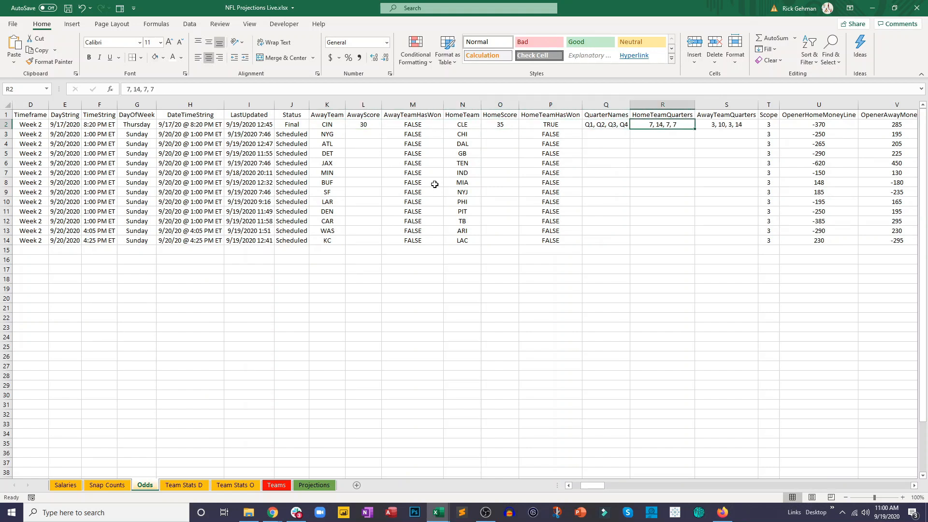
pyautogui.press('Right')
pyautogui.press('Right')
pyautogui.press('Right')
pyautogui.press('Right')
pyautogui.press('Right')
pyautogui.press('Right')
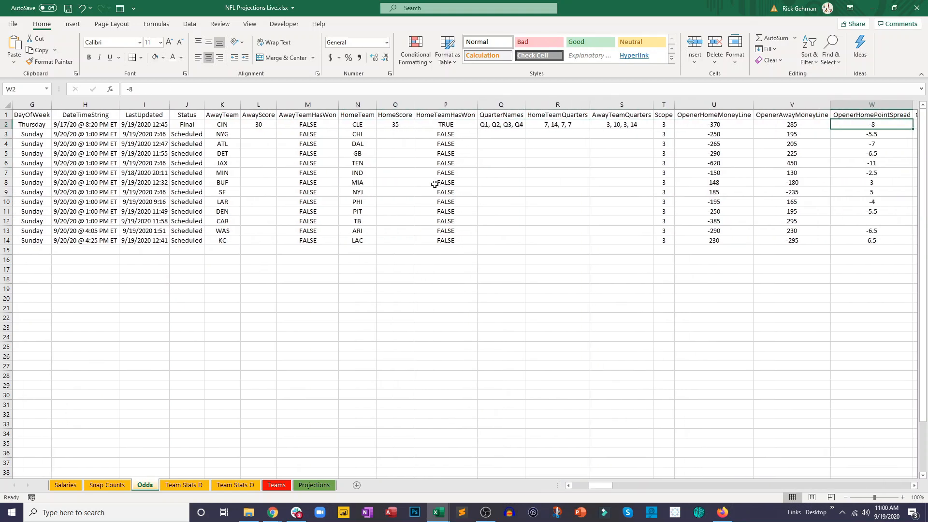
pyautogui.press('Right')
pyautogui.press('Right')
pyautogui.press('Right')
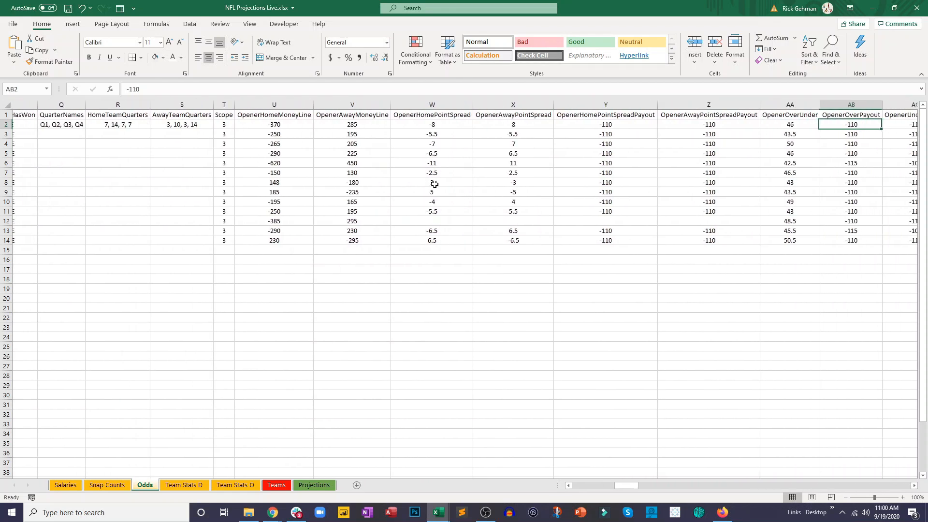
pyautogui.press('Right')
pyautogui.press('Right')
pyautogui.press('Right')
pyautogui.press('Right')
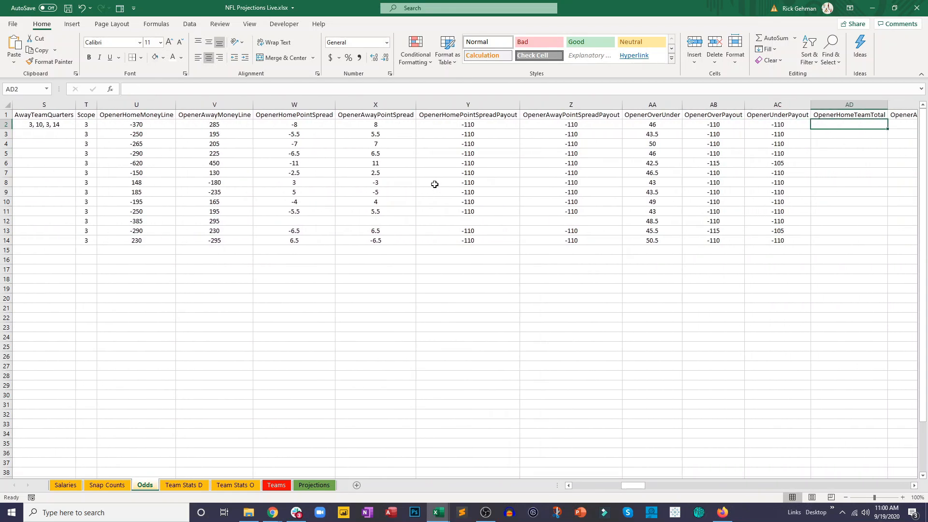
pyautogui.press('Right')
pyautogui.press('Right')
pyautogui.press('Right')
pyautogui.press('Right')
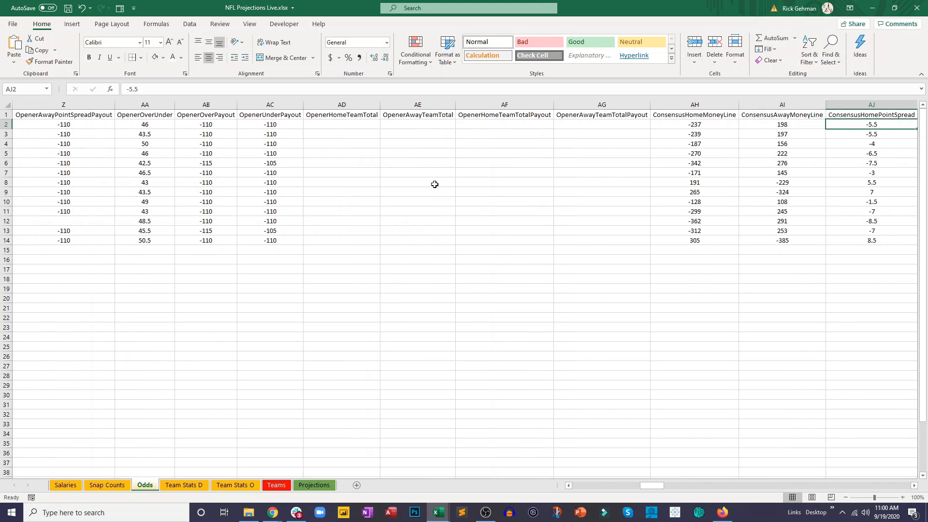
pyautogui.press('Right')
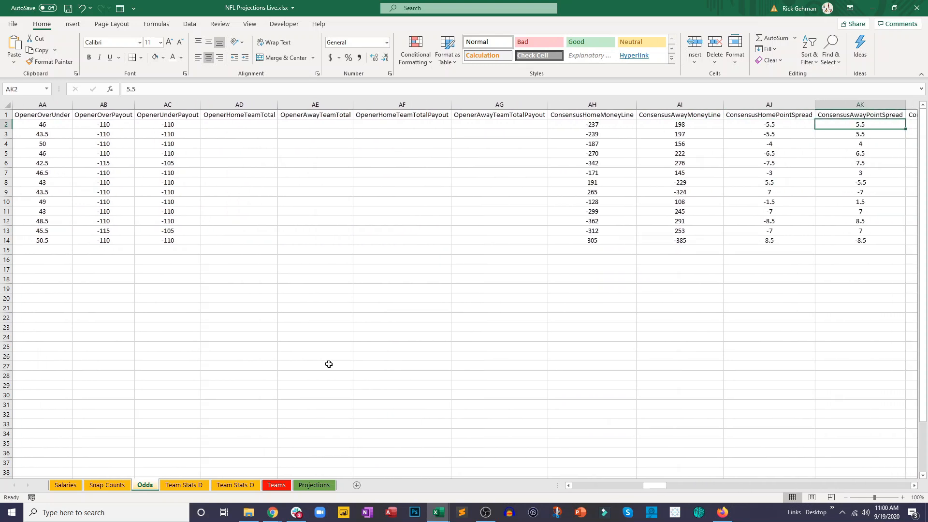
# - Fill the Spread lookup formula on the Projections sheet from N2 down to N13
pyautogui.click(313, 484)
pyautogui.moveTo(473, 129); pyautogui.dragTo(473, 231)
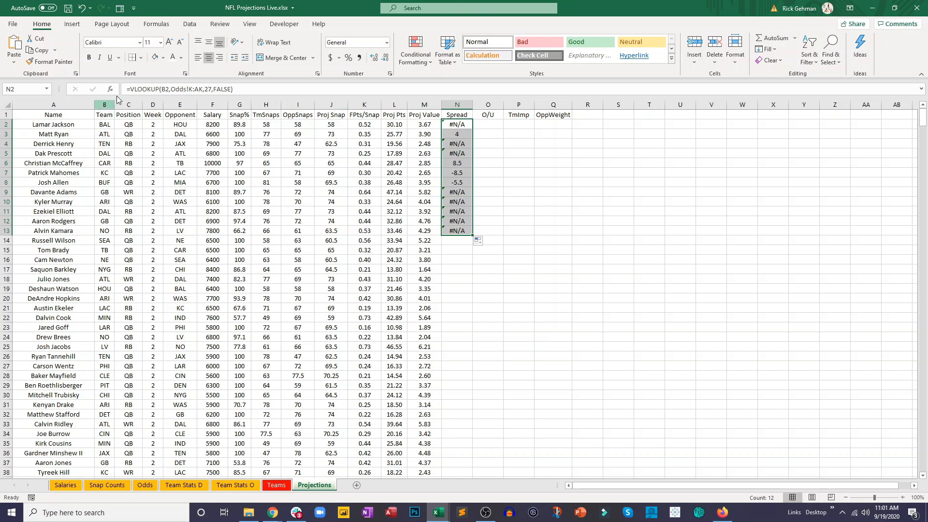
# - Wrap the N2 Spread lookup in IFERROR and start a fallback VLOOKUP that searches for the team in B2
pyautogui.click(139, 90)
pyautogui.write('iferro')
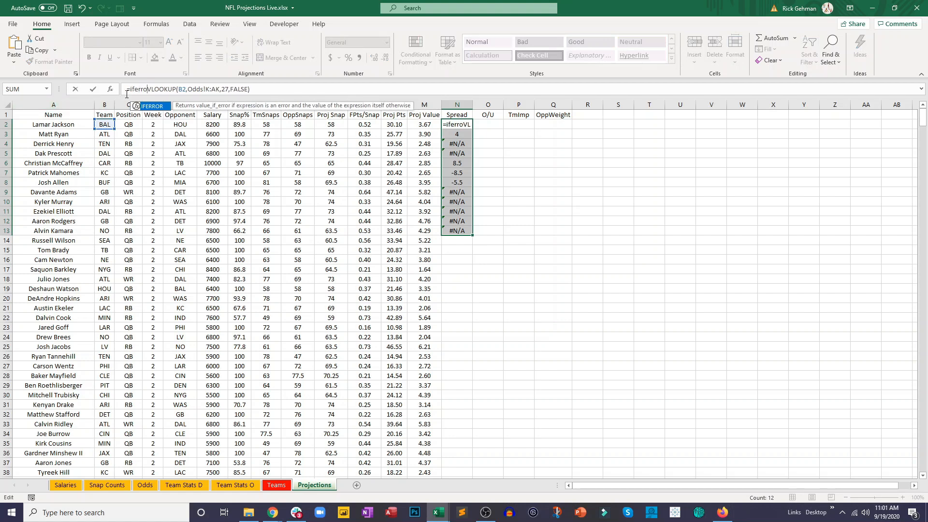
pyautogui.doubleClick(155, 107)
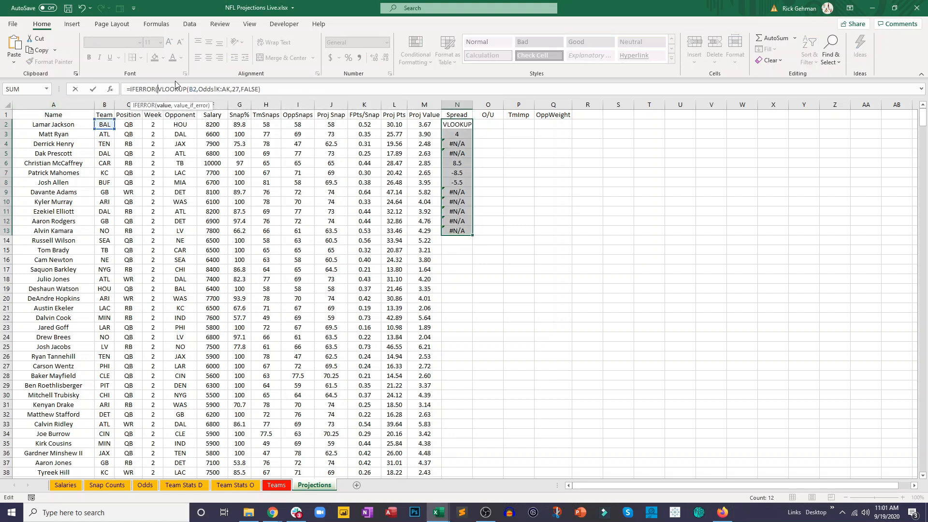
pyautogui.click(265, 89)
pyautogui.write(',vl')
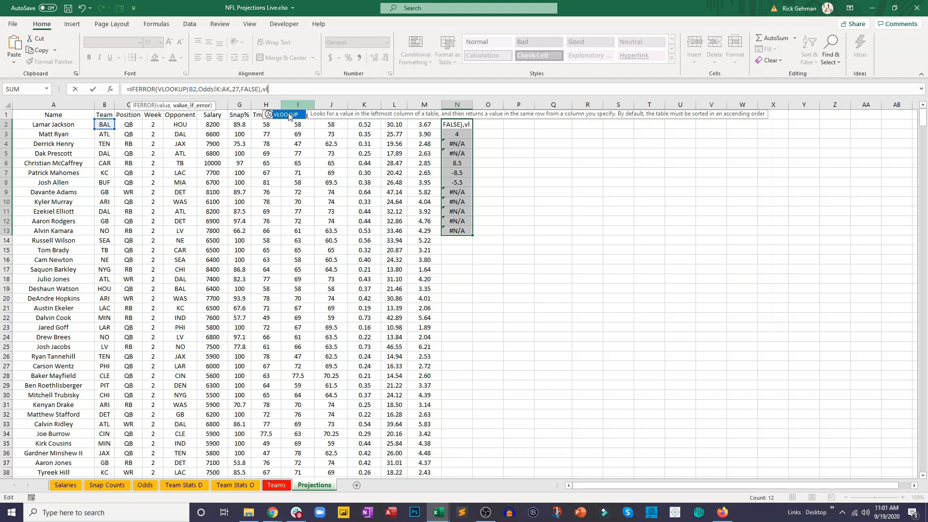
pyautogui.doubleClick(286, 115)
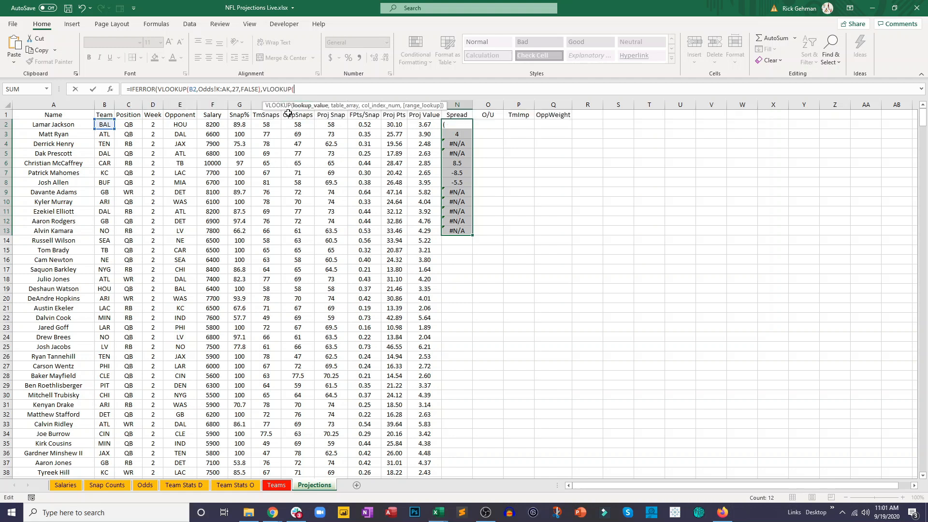
pyautogui.click(104, 123)
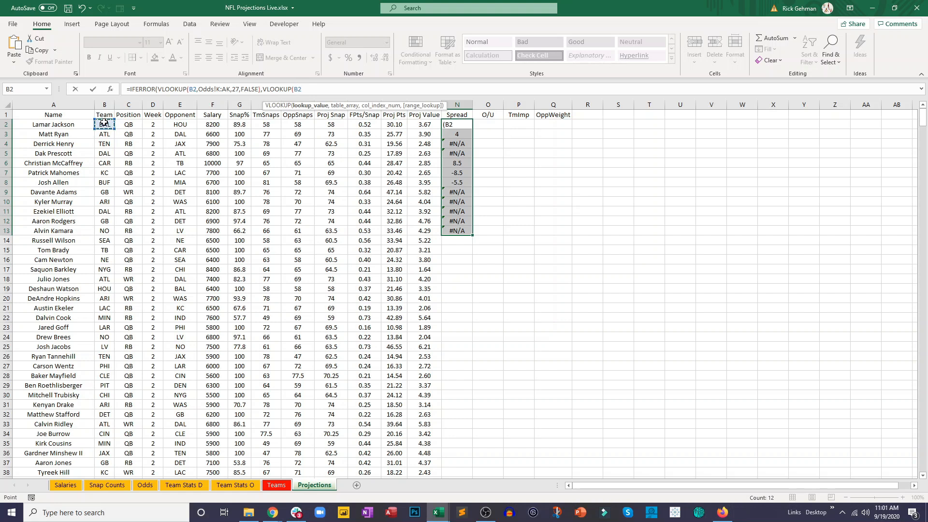
pyautogui.write(',')
# - Give the fallback lookup in N2 the range Odds!N2:AJ14, column index 22 and an exact match of FALSE
pyautogui.click(145, 485)
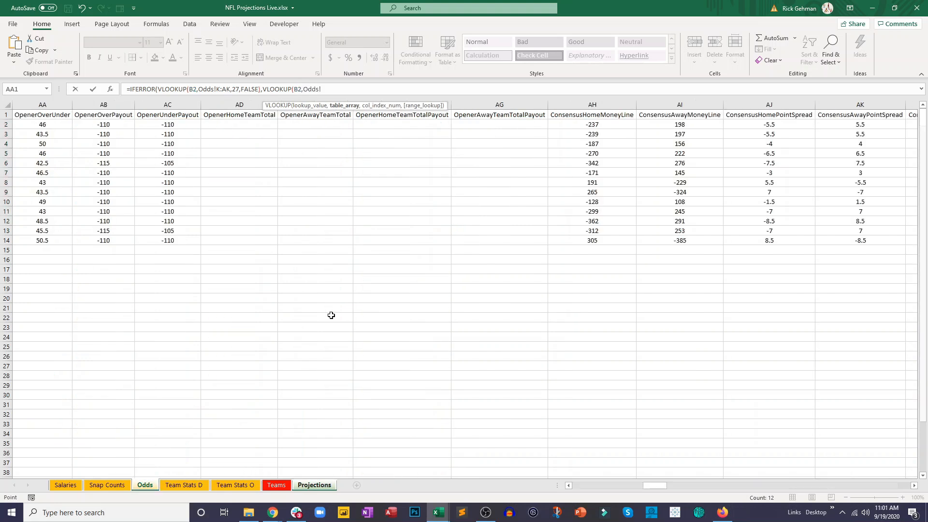
pyautogui.moveTo(650, 485); pyautogui.dragTo(582, 487)
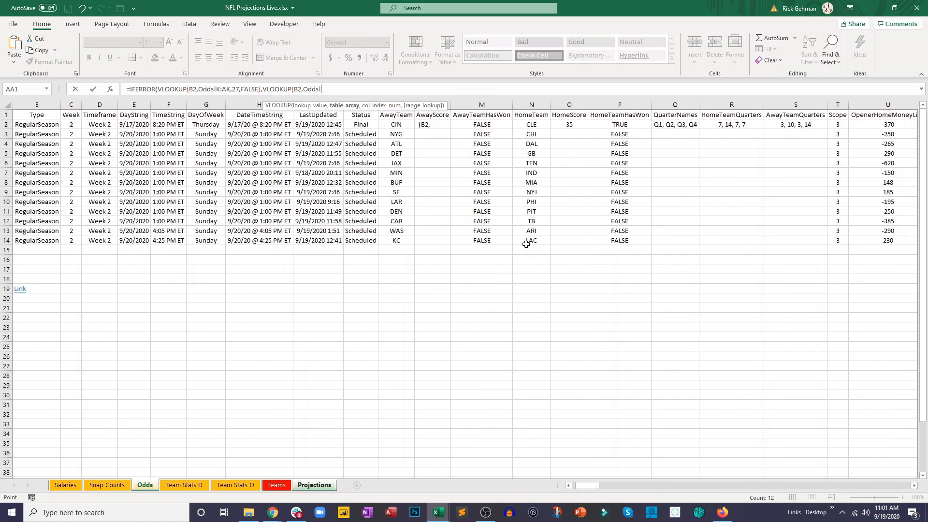
pyautogui.click(533, 123)
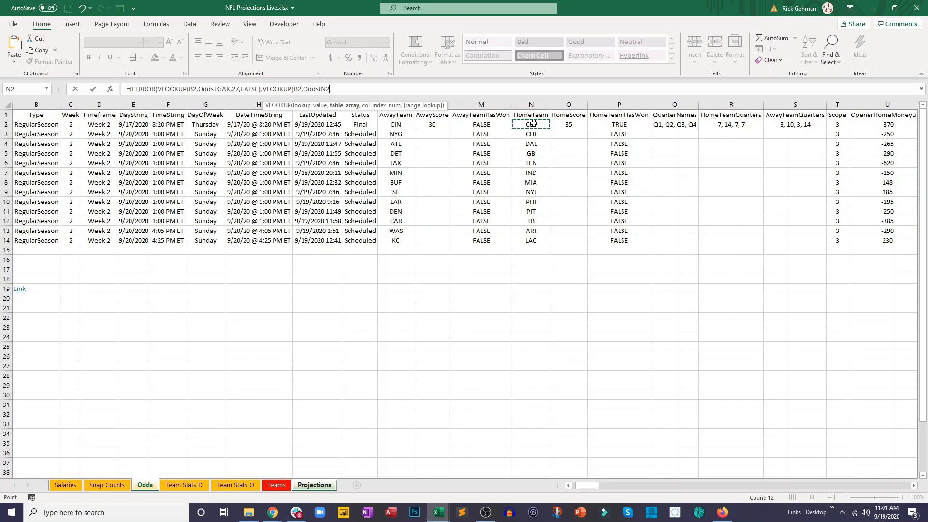
pyautogui.moveTo(533, 124); pyautogui.dragTo(402, 177)
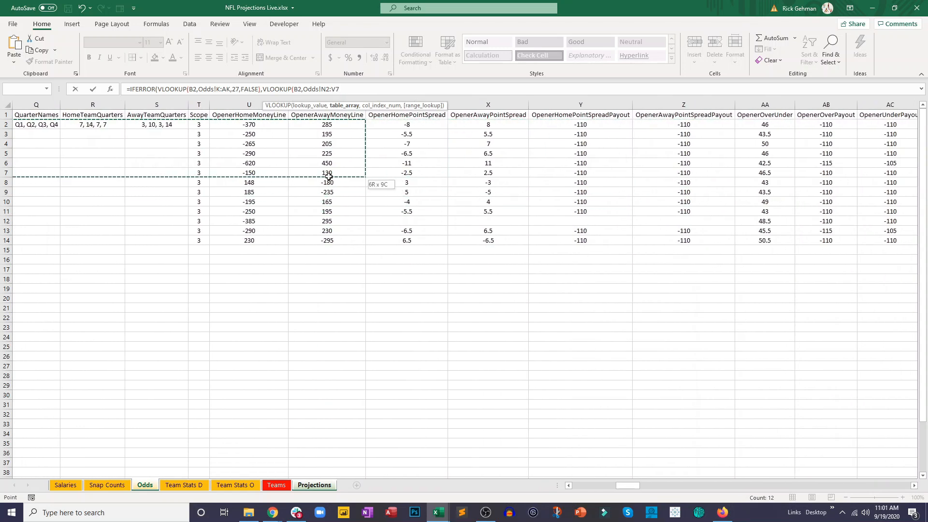
pyautogui.moveTo(495, 184); pyautogui.dragTo(513, 246)
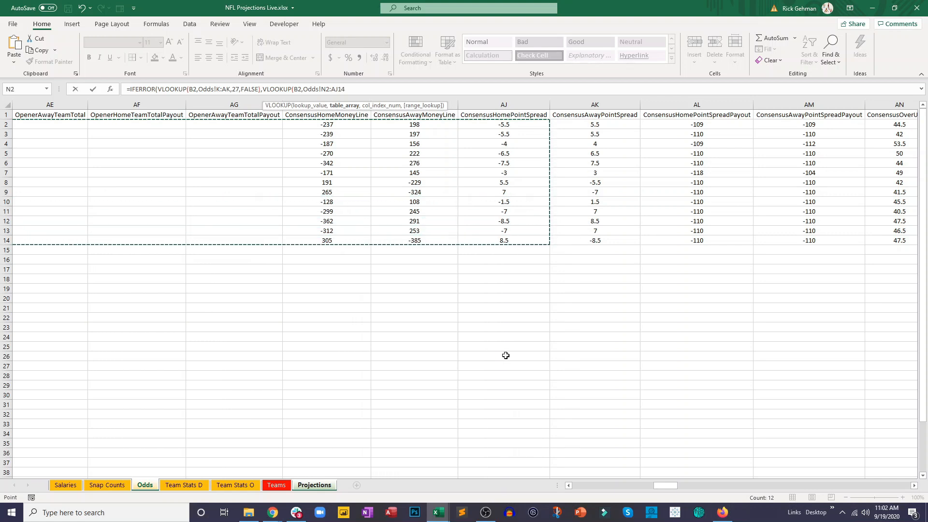
pyautogui.write(',22,false')
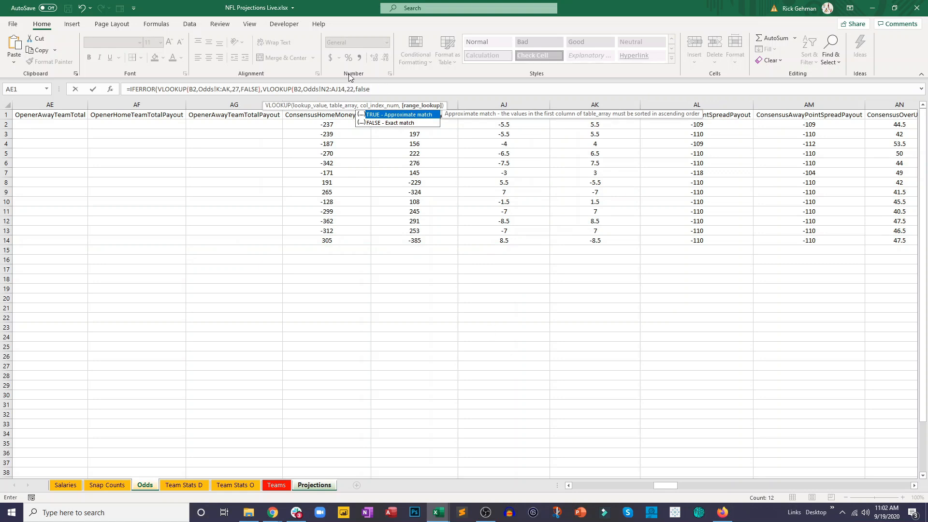
# - Change the fallback lookup's range to whole columns Odds!N:AJ and accept the formula with its closing parentheses corrected
pyautogui.click(324, 88)
pyautogui.press('Delete')
pyautogui.press('BackSpace')
pyautogui.press('Delete')
pyautogui.press('Return')
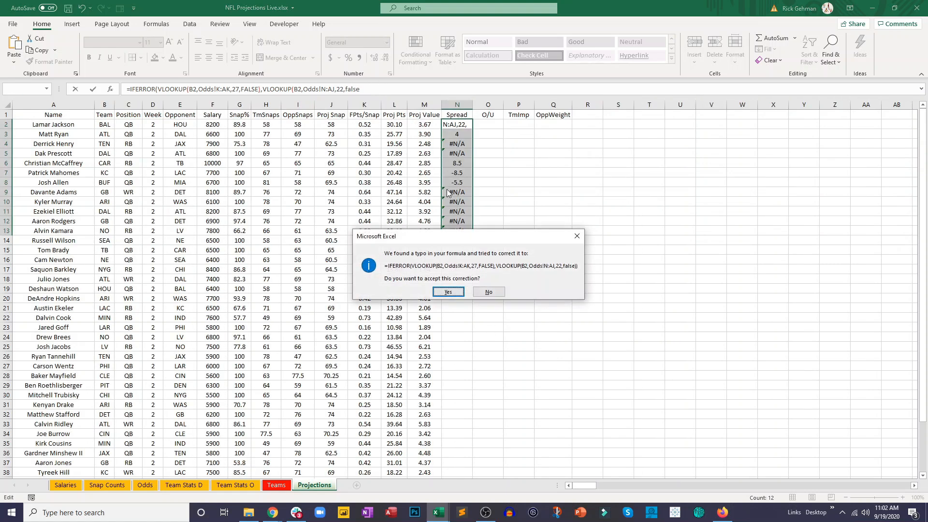
pyautogui.click(457, 297)
pyautogui.press('Up')
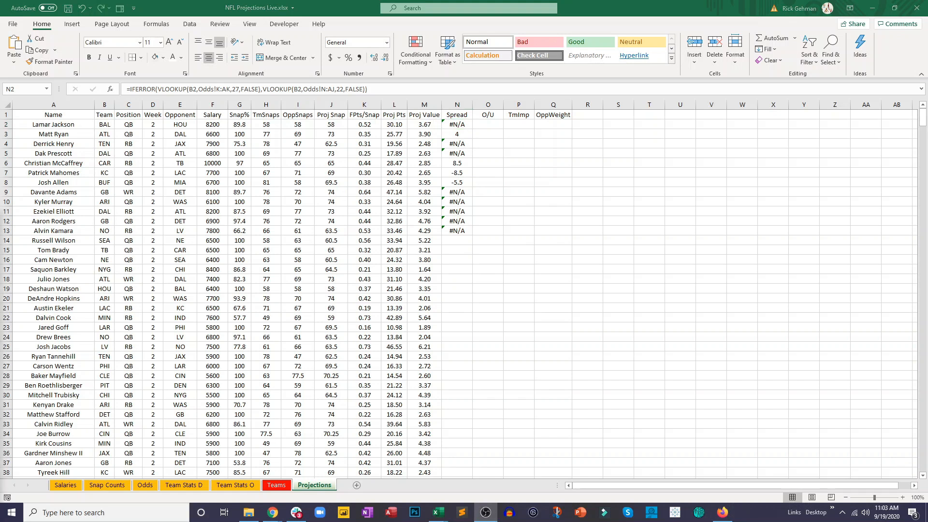
# - Set the column index of the fallback VLOOKUP in N2 to 23
pyautogui.click(462, 124)
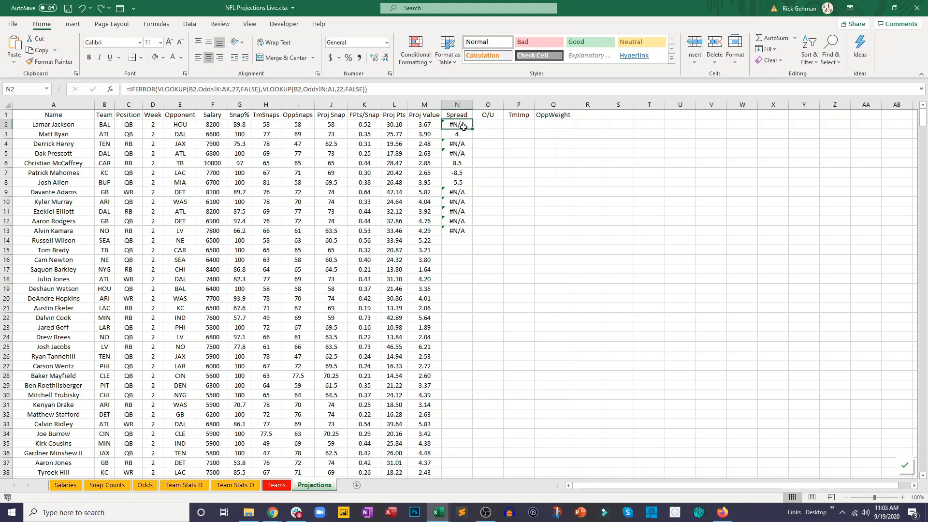
pyautogui.click(343, 89)
pyautogui.press('BackSpace')
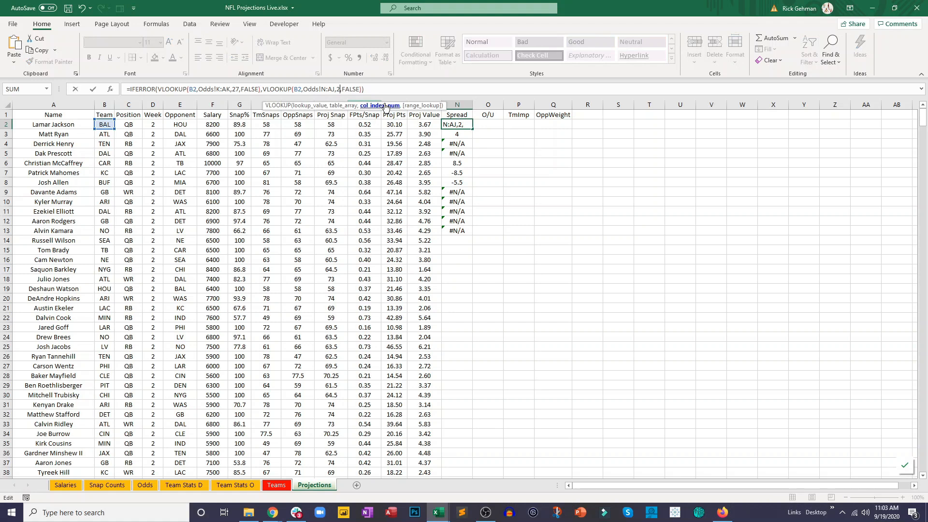
pyautogui.write('3')
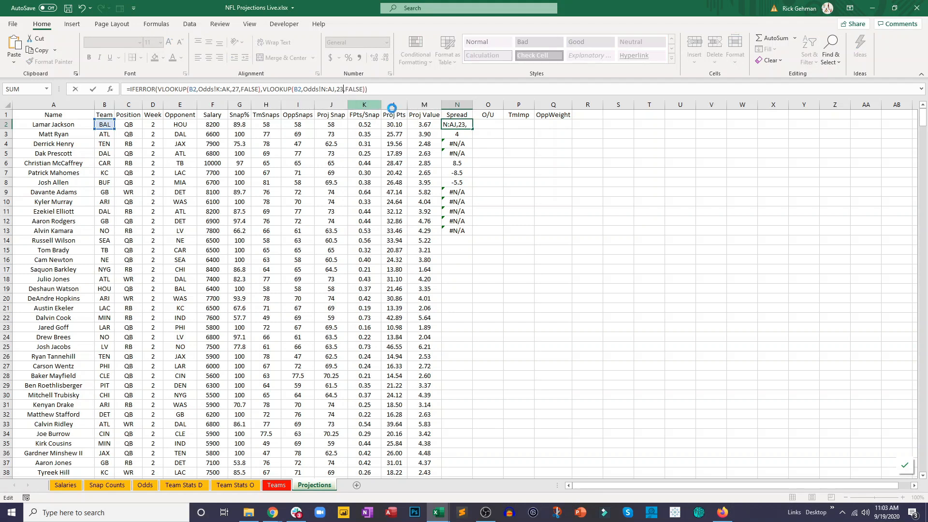
pyautogui.click(464, 125)
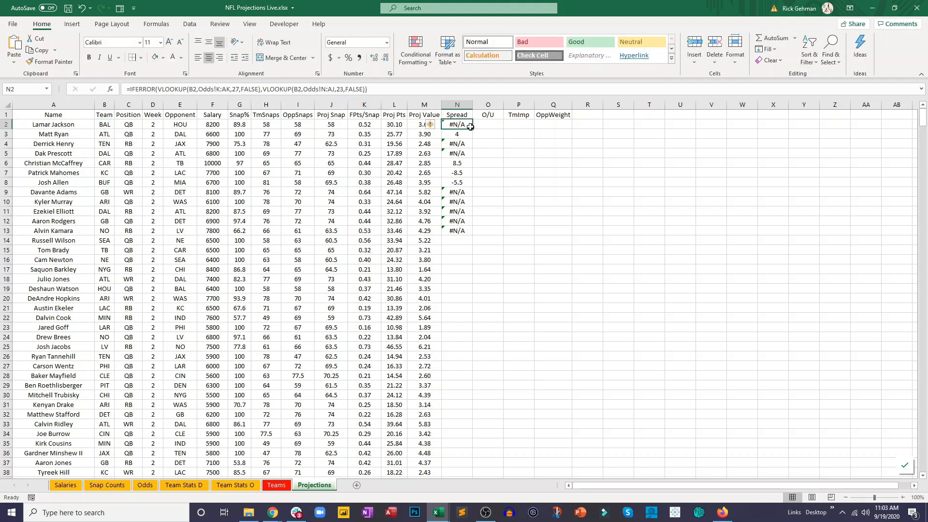
# - Fill the IFERROR Spread formula from N2 down the whole player list on the Projections sheet
pyautogui.moveTo(472, 129); pyautogui.dragTo(469, 315)
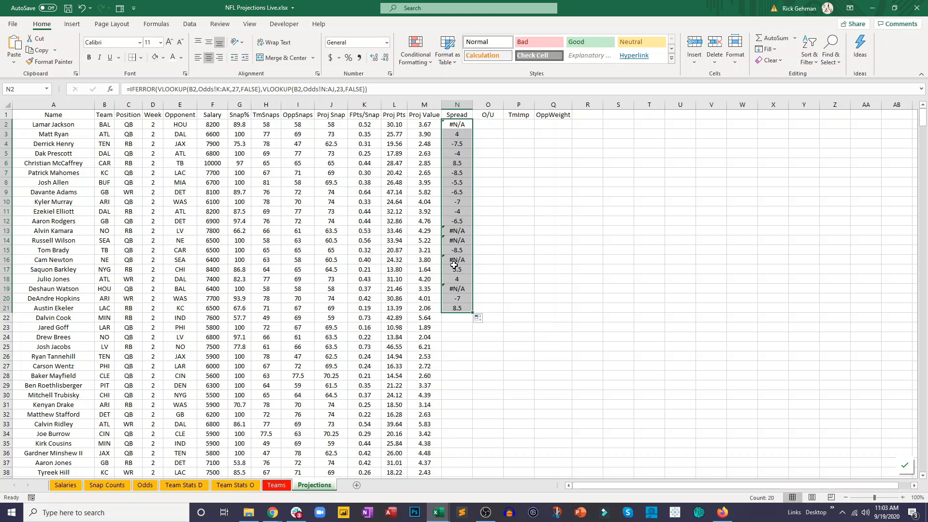
pyautogui.doubleClick(472, 312)
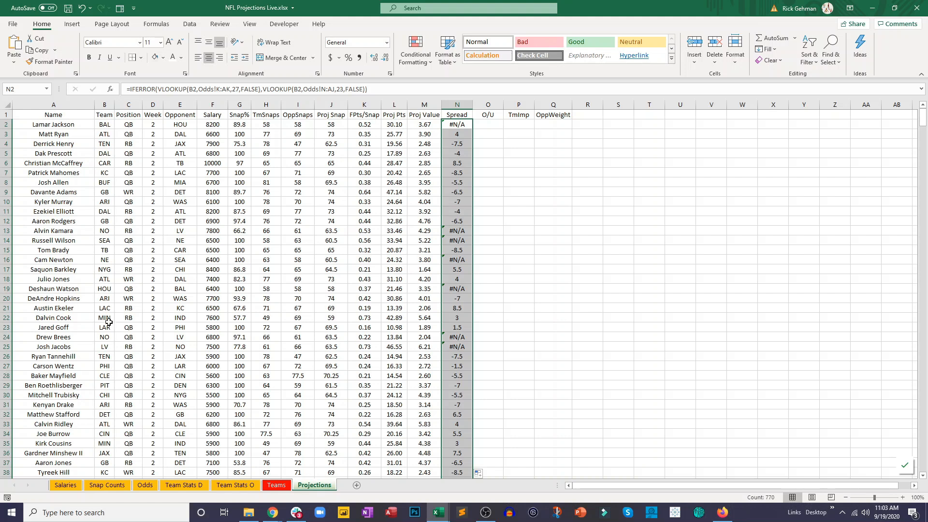
pyautogui.click(373, 319)
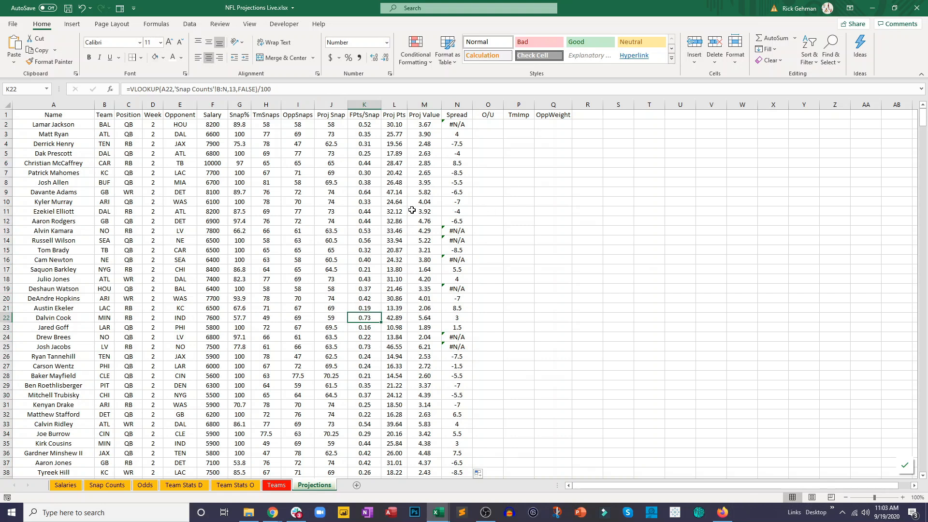
pyautogui.click(483, 123)
pyautogui.click(466, 124)
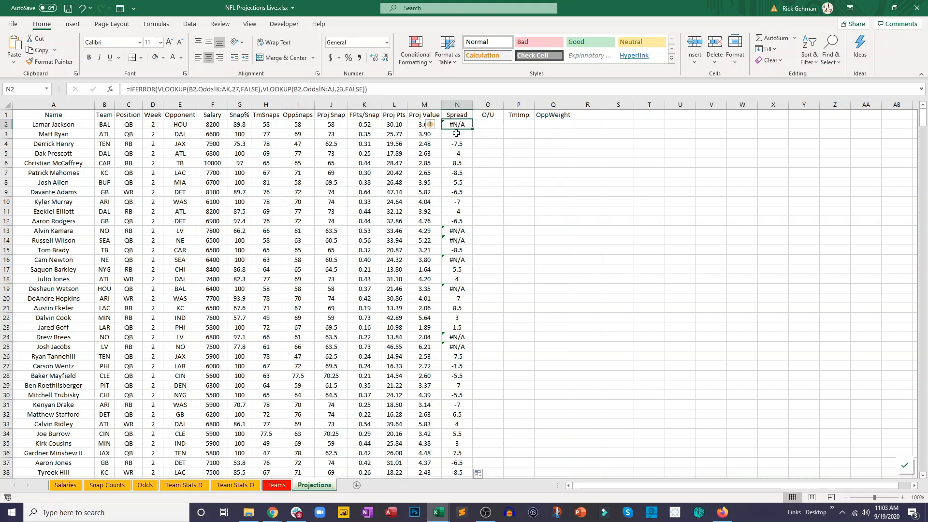
# - Start a VLOOKUP in the O/U cell O2 that searches for the team in B2
pyautogui.click(488, 123)
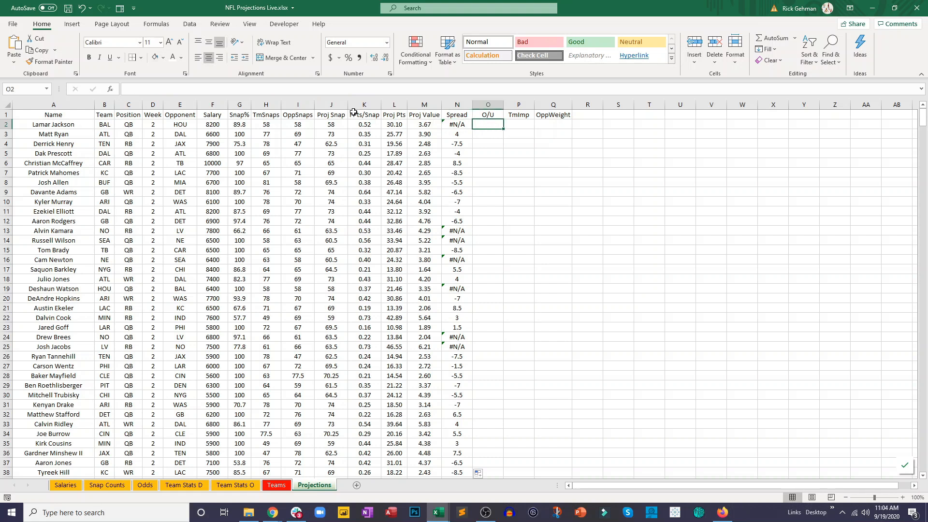
pyautogui.write('=vl')
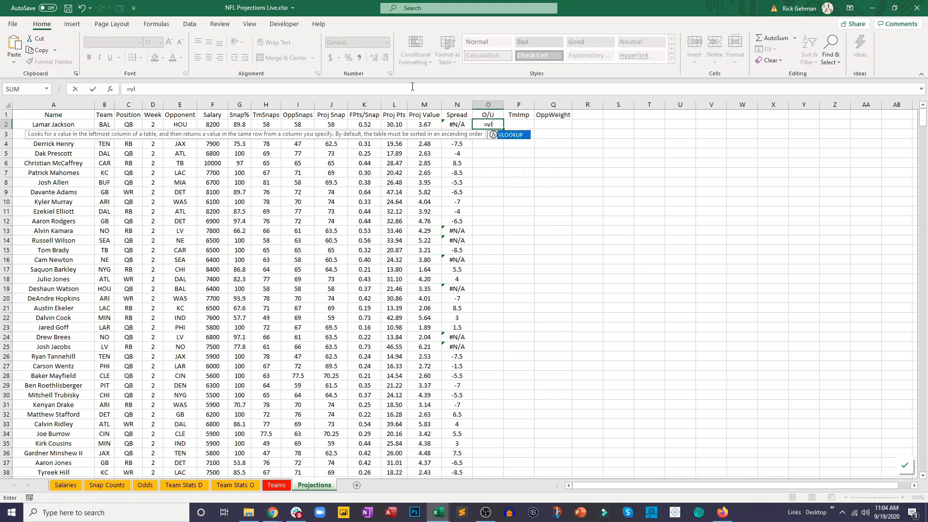
pyautogui.doubleClick(506, 136)
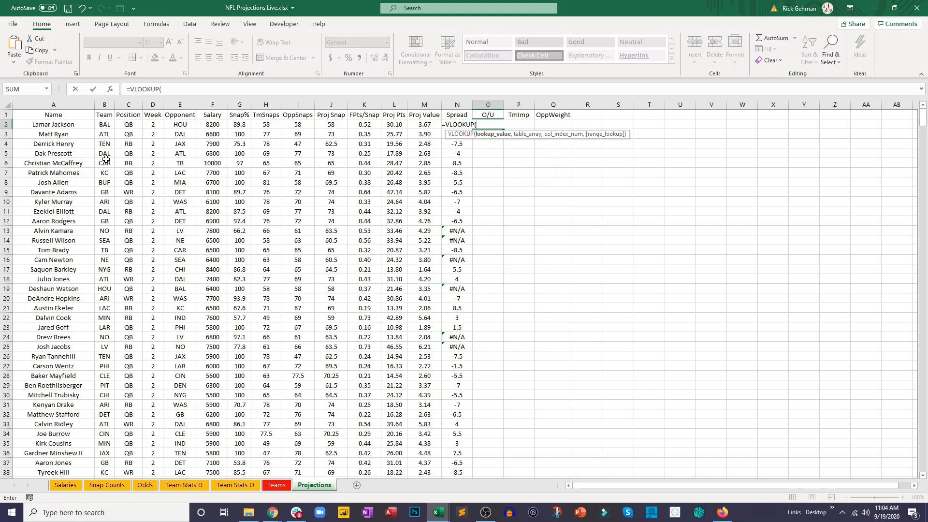
pyautogui.click(105, 124)
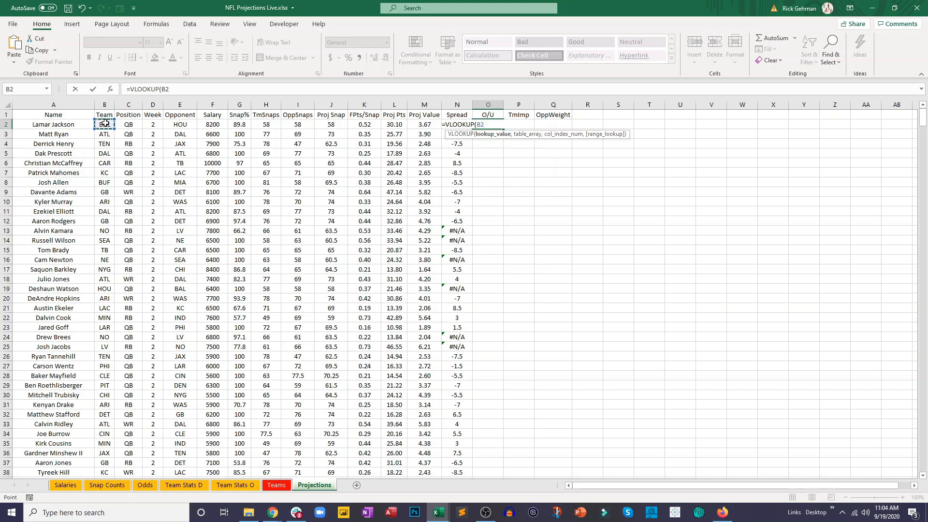
pyautogui.write(',')
# - Set the O2 lookup's table range to Odds!K2:AN15, from AwayTeam through ConsensusOverUnder
pyautogui.click(145, 484)
pyautogui.moveTo(647, 489); pyautogui.dragTo(580, 486)
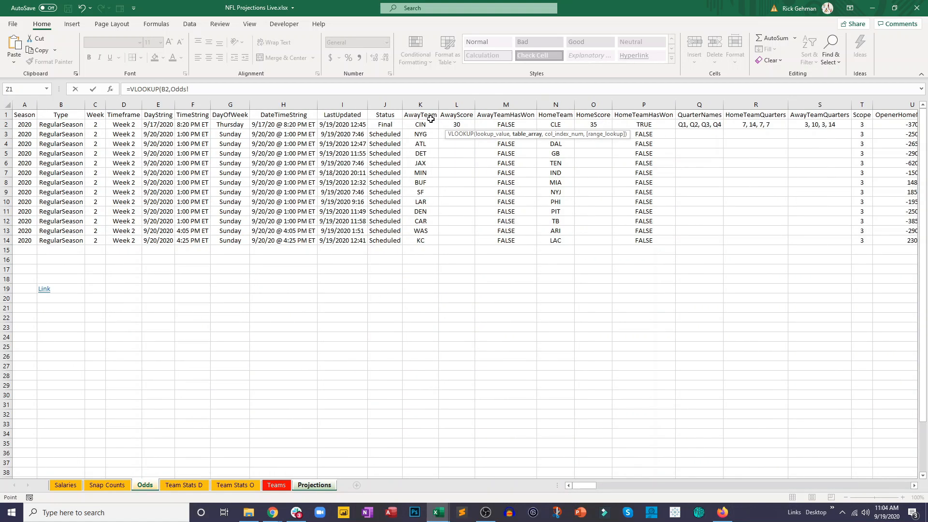
pyautogui.moveTo(427, 123); pyautogui.dragTo(672, 205)
pyautogui.moveTo(742, 206); pyautogui.dragTo(647, 180)
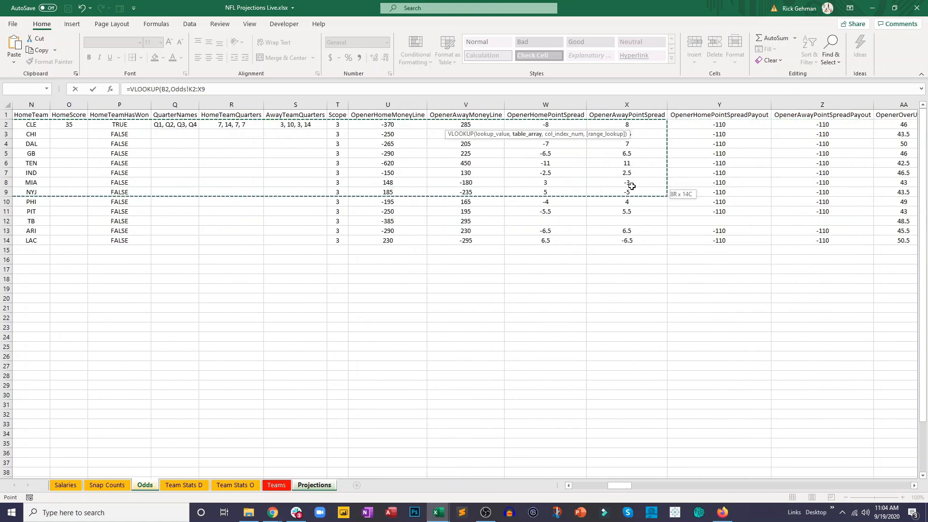
pyautogui.moveTo(725, 182); pyautogui.dragTo(816, 245)
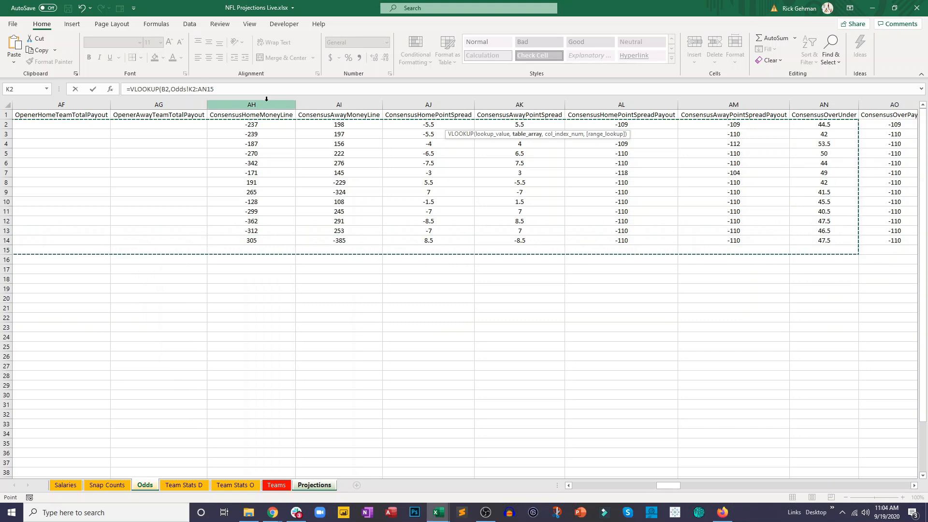
# - Complete the O2 lookup with column index 31 and FALSE
pyautogui.write(',31,da')
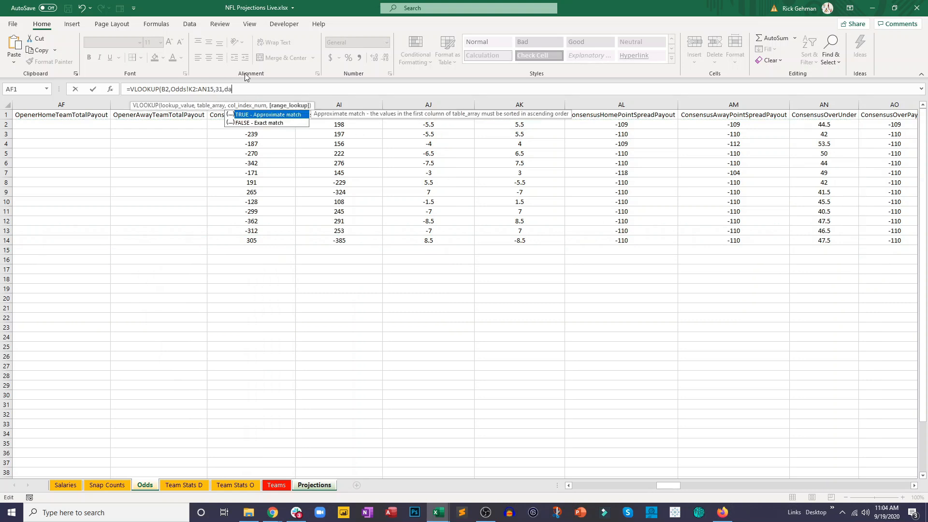
pyautogui.press('BackSpace')
pyautogui.press('BackSpace')
pyautogui.write('false')
pyautogui.press('Return')
# - Fill the O/U lookup formula from O2 down to O13 and inspect the formula
pyautogui.click(498, 126)
pyautogui.moveTo(505, 128); pyautogui.dragTo(505, 234)
pyautogui.click(237, 94)
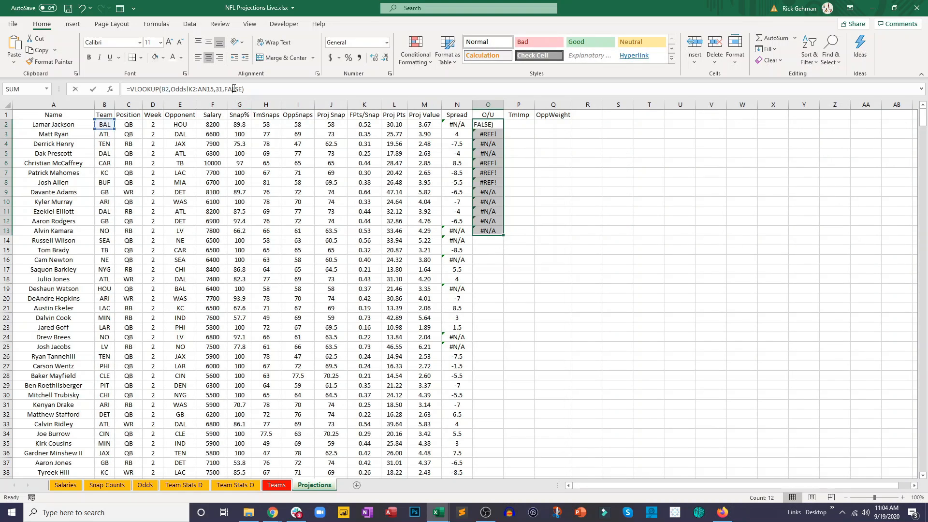
pyautogui.press('Escape')
# - Count the columns on the Odds sheet from AwayTeam through ConsensusOverUnder to determine the lookup's column index
pyautogui.click(145, 484)
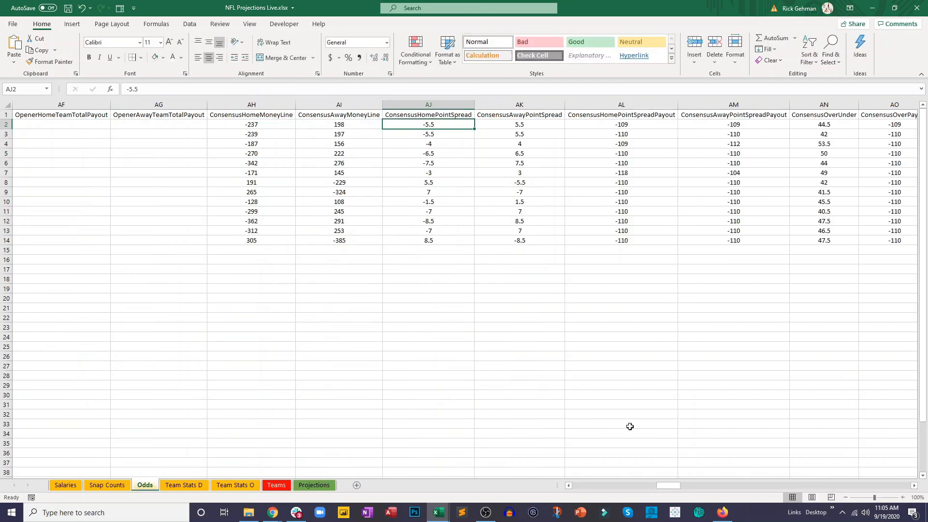
pyautogui.moveTo(674, 486); pyautogui.dragTo(564, 483)
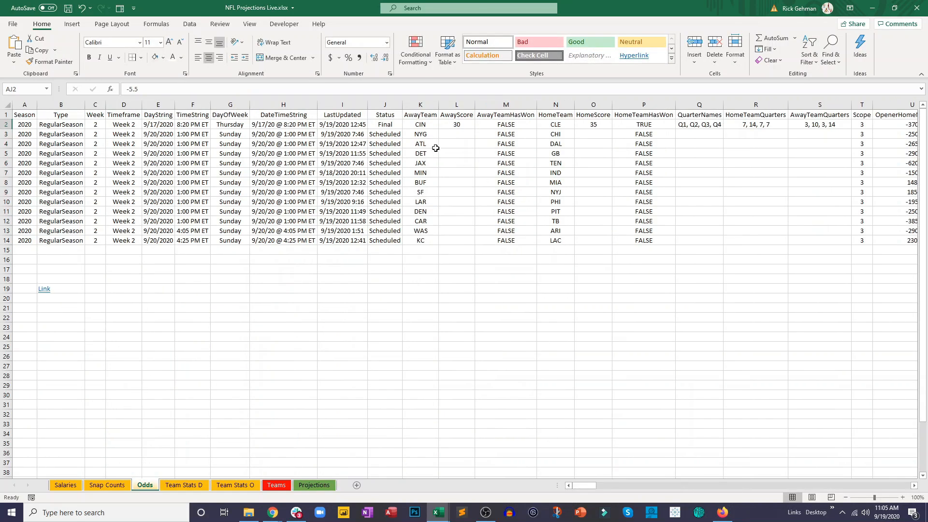
pyautogui.click(425, 123)
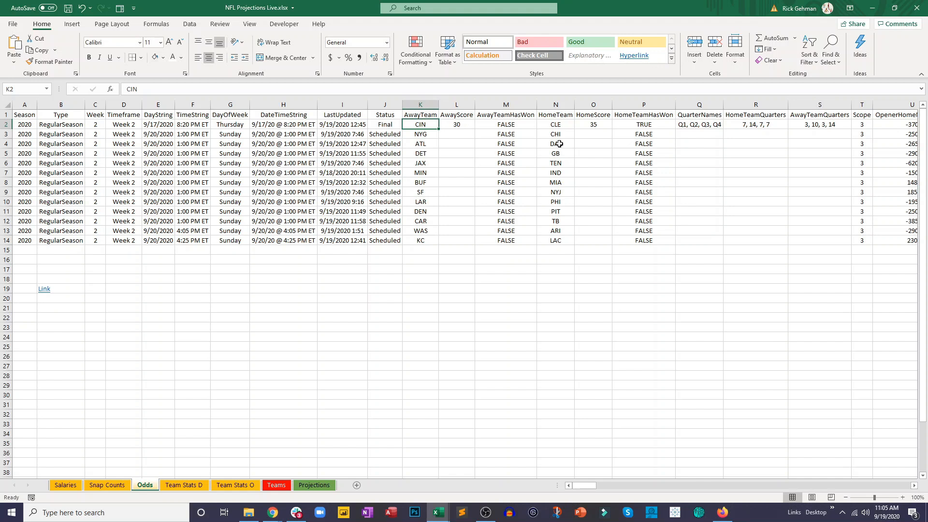
pyautogui.press('Right')
pyautogui.press('Right')
pyautogui.press('Right')
pyautogui.press('Right')
pyautogui.press('Right')
pyautogui.press('Right')
pyautogui.press('Right')
pyautogui.press('Left')
pyautogui.press('Left')
pyautogui.press('Left')
pyautogui.press('Left')
pyautogui.press('Left')
pyautogui.press('Left')
pyautogui.press('Left')
pyautogui.press('Right')
pyautogui.press('Right')
pyautogui.press('Right')
pyautogui.press('Right')
pyautogui.press('Right')
pyautogui.press('Right')
pyautogui.press('Right')
pyautogui.press('Right')
pyautogui.press('Right')
pyautogui.press('Right')
pyautogui.press('Right')
pyautogui.press('Right')
pyautogui.press('Right')
pyautogui.press('Right')
pyautogui.press('Right')
pyautogui.press('Right')
pyautogui.press('Right')
pyautogui.press('Right')
pyautogui.press('Right')
pyautogui.press('Right')
pyautogui.press('Right')
pyautogui.press('Right')
pyautogui.press('Right')
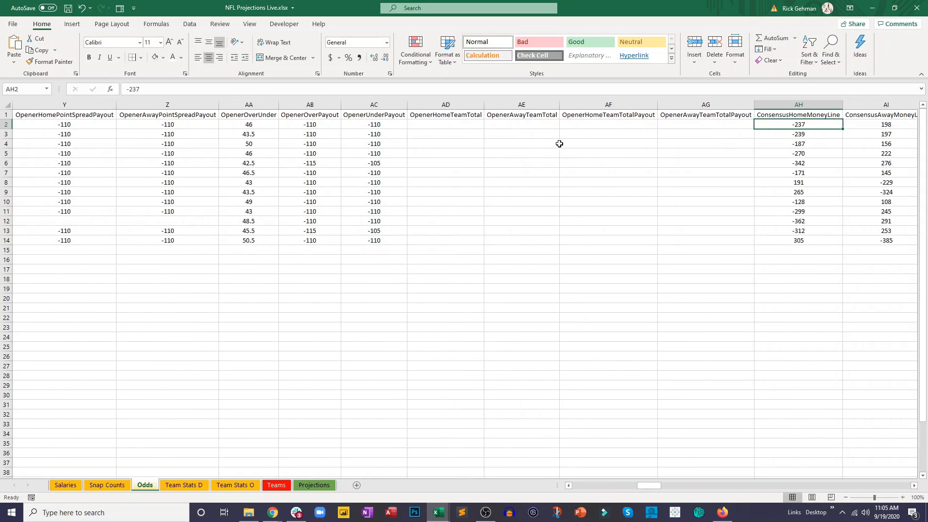
pyautogui.press('Right')
pyautogui.press('Right')
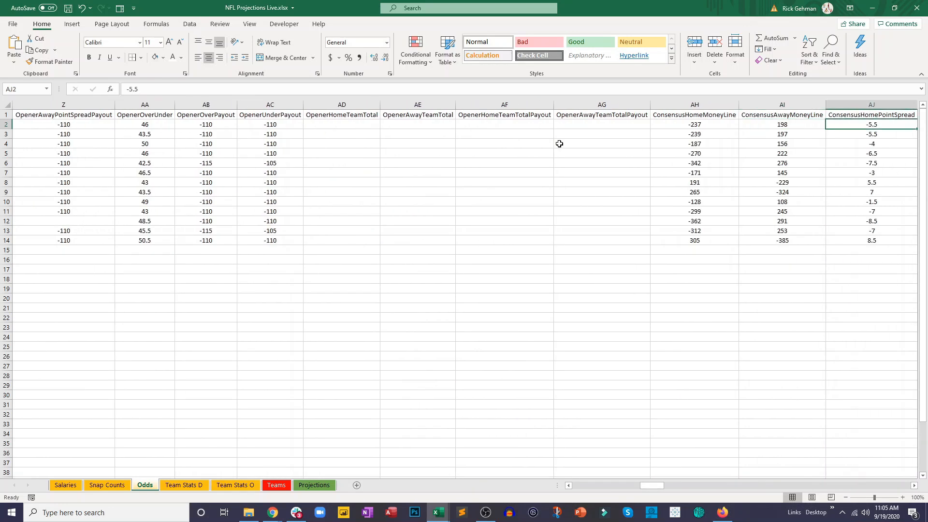
pyautogui.press('Right')
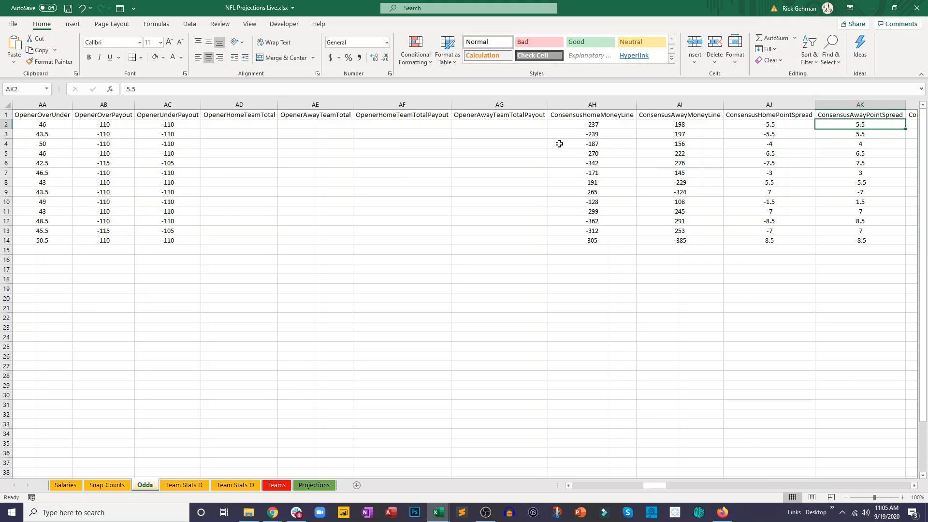
pyautogui.press('Right')
pyautogui.press('Right')
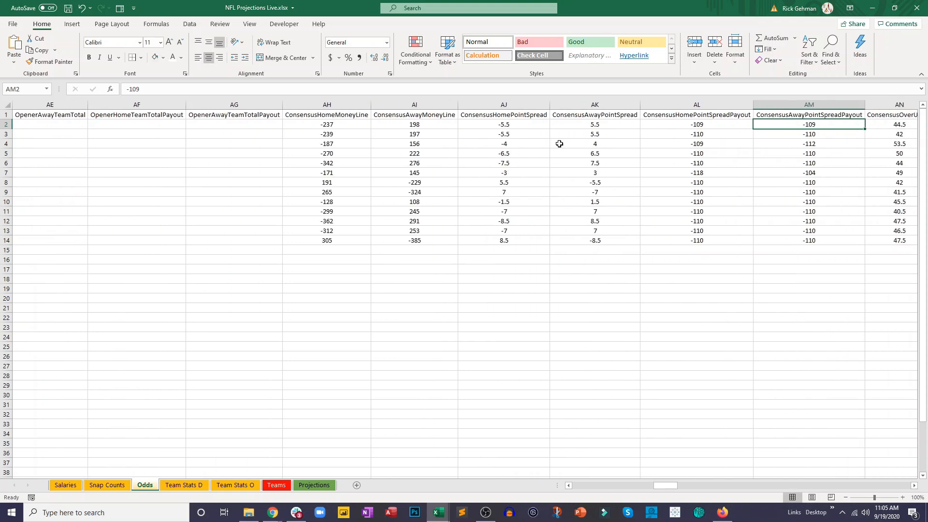
pyautogui.press('Right')
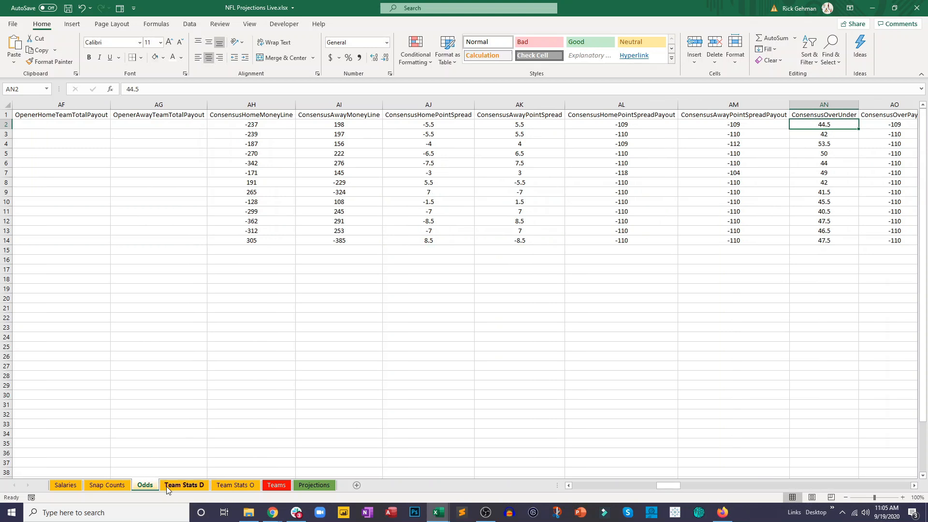
# - Change the O2 lookup's column index to 30 on the Projections sheet and fill the formula down to O16
pyautogui.click(309, 486)
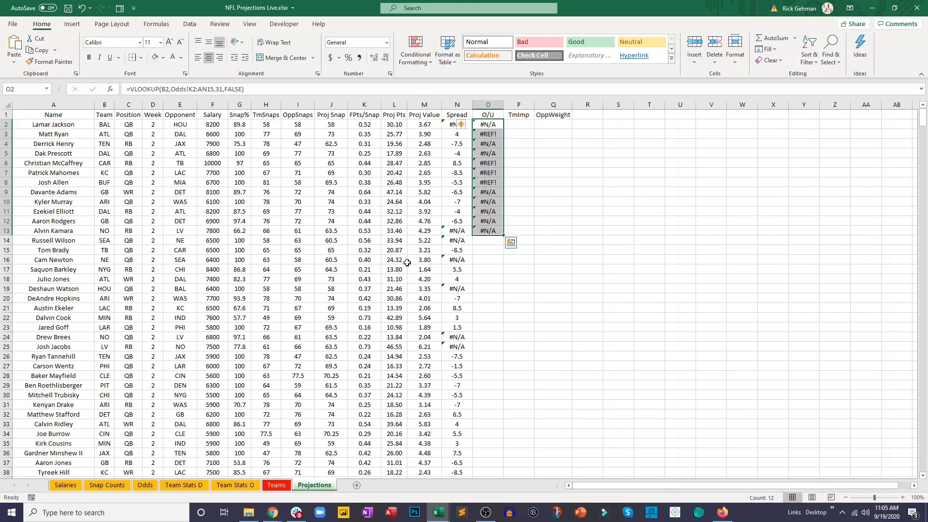
pyautogui.click(487, 124)
pyautogui.click(223, 89)
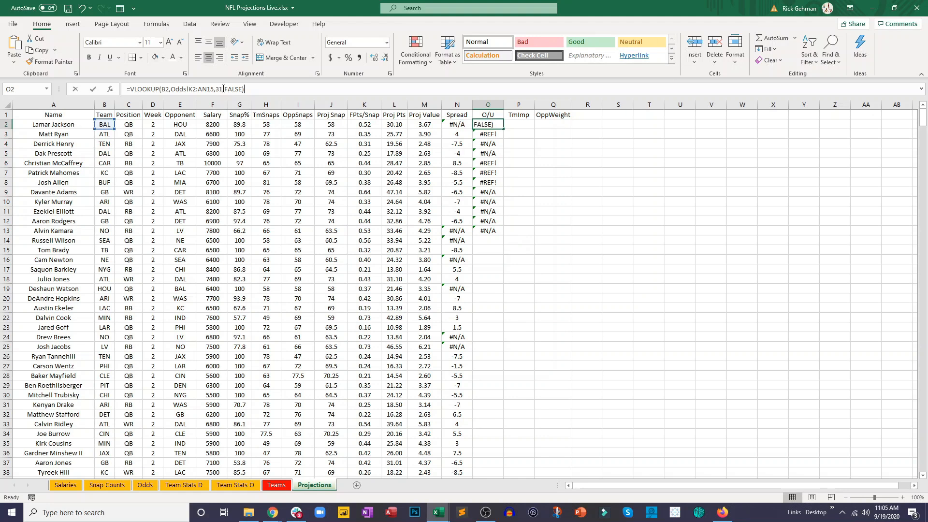
pyautogui.press('Return')
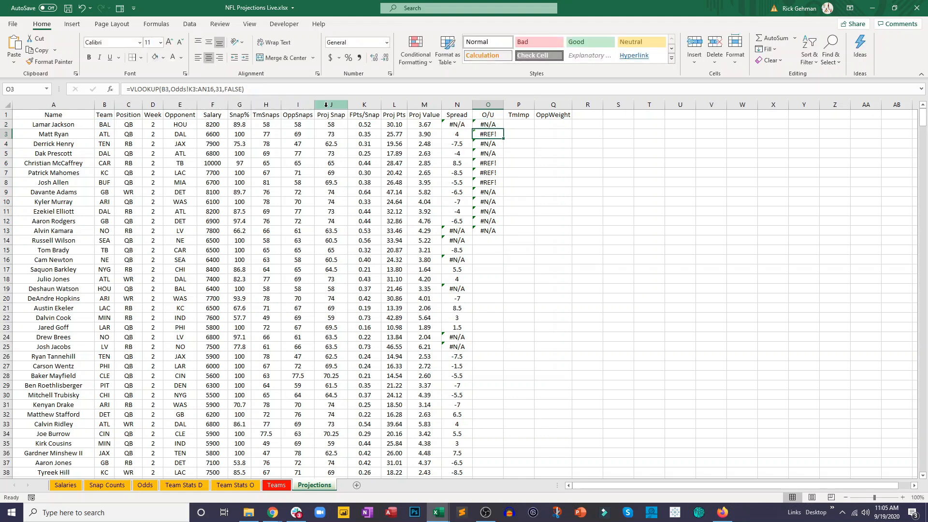
pyautogui.click(484, 125)
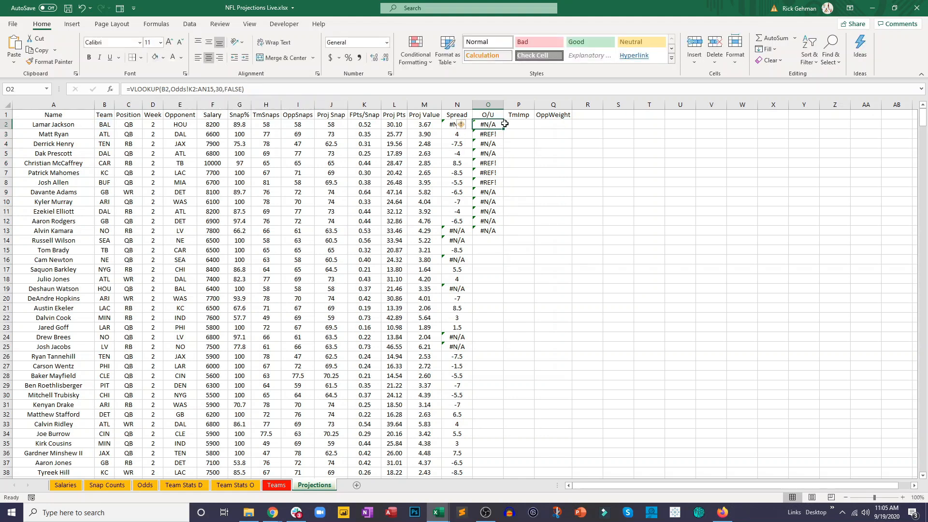
pyautogui.moveTo(503, 128); pyautogui.dragTo(513, 268)
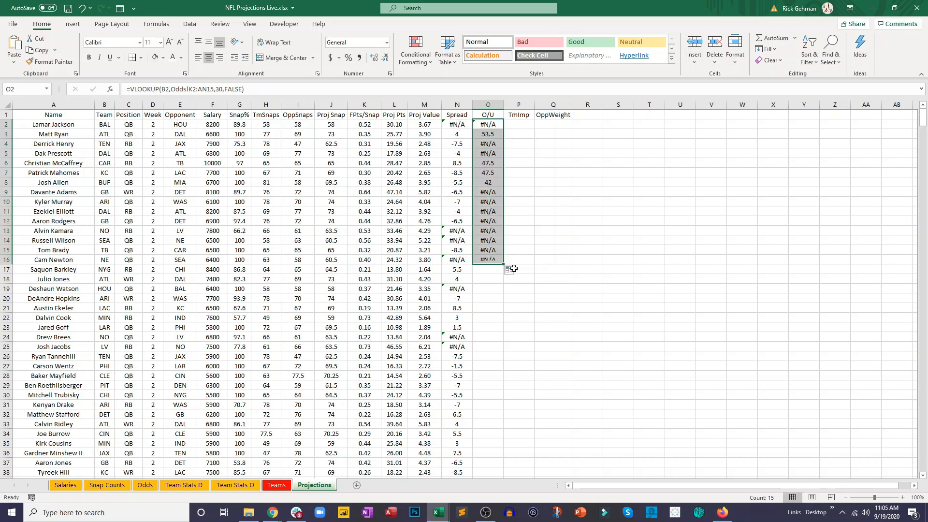
# - Change the O2 lookup's table range to the full columns Odds!K:AN and fill the formula down to O26
pyautogui.click(200, 88)
pyautogui.press('BackSpace')
pyautogui.press('Right')
pyautogui.press('Right')
pyautogui.press('Right')
pyautogui.press('Right')
pyautogui.press('Right')
pyautogui.press('BackSpace')
pyautogui.press('BackSpace')
pyautogui.press('Return')
pyautogui.click(494, 124)
pyautogui.moveTo(502, 130); pyautogui.dragTo(505, 360)
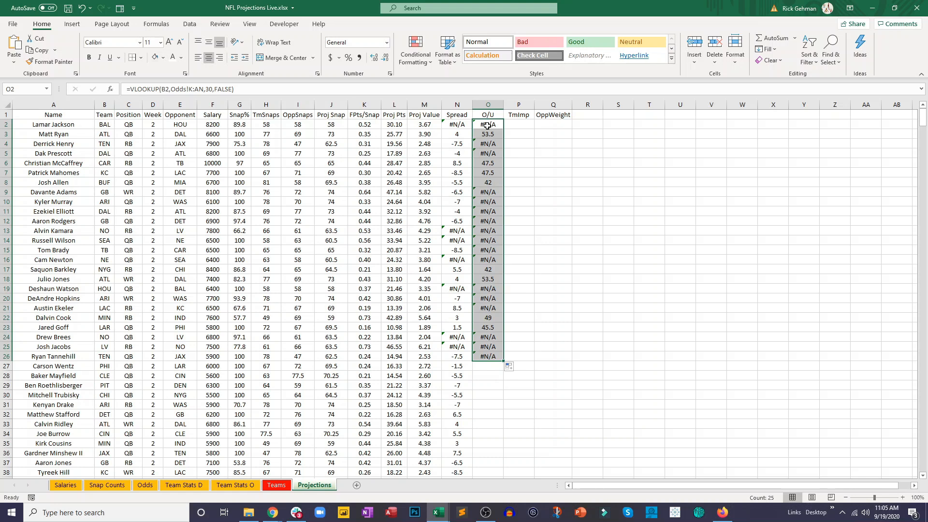
# - Wrap the O2 lookup in IFERROR and add a copy of the VLOOKUP as the value-if-error argument
pyautogui.click(131, 91)
pyautogui.write('if')
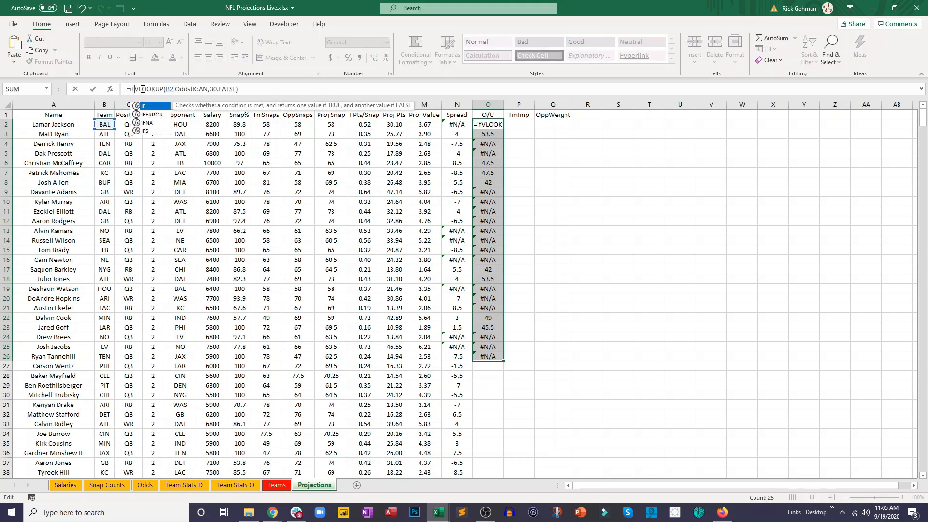
pyautogui.doubleClick(148, 116)
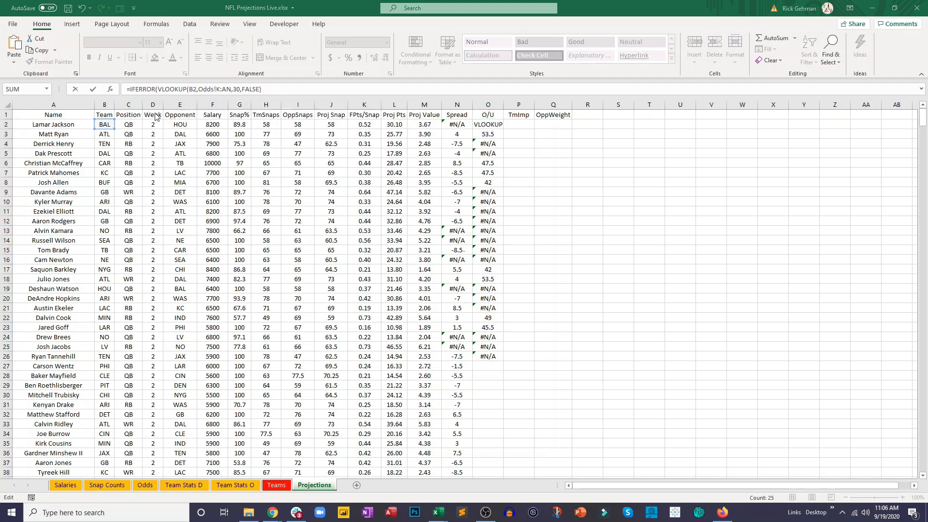
pyautogui.click(266, 90)
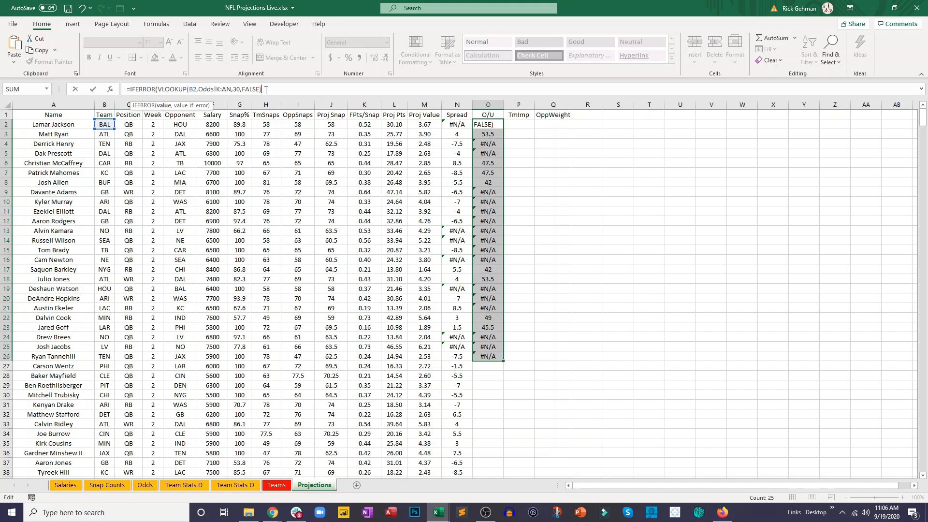
pyautogui.write(',')
pyautogui.moveTo(262, 90); pyautogui.dragTo(188, 85)
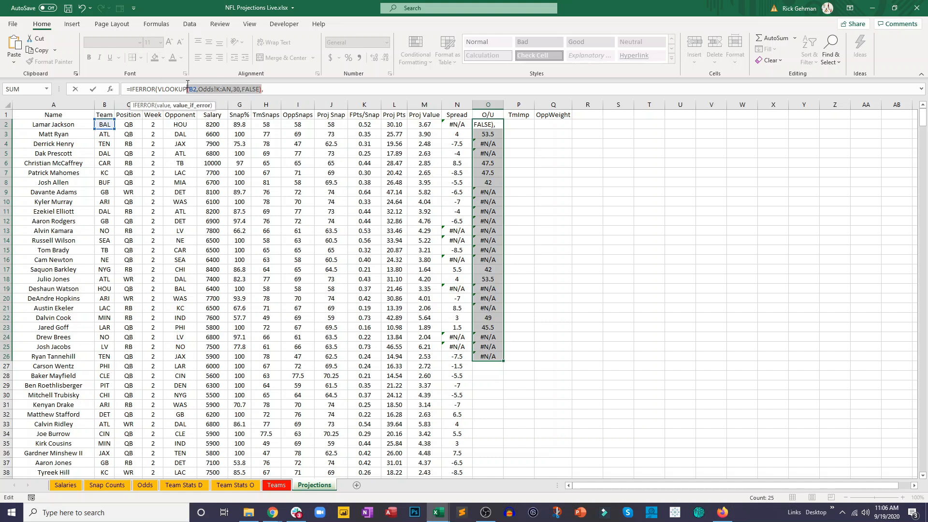
pyautogui.moveTo(179, 85); pyautogui.dragTo(157, 89)
pyautogui.hotkey('ctrl', 'c')
pyautogui.click(274, 90)
pyautogui.hotkey('ctrl', 'v')
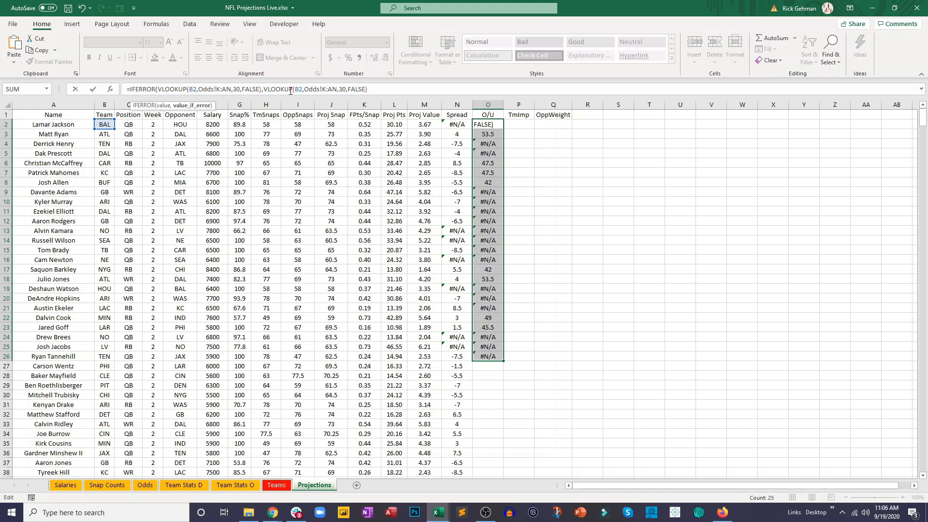
# - Set the fallback VLOOKUP in O2 to search for the opponent in E2 and complete the formula
pyautogui.click(296, 89)
pyautogui.press('Delete')
pyautogui.write('H')
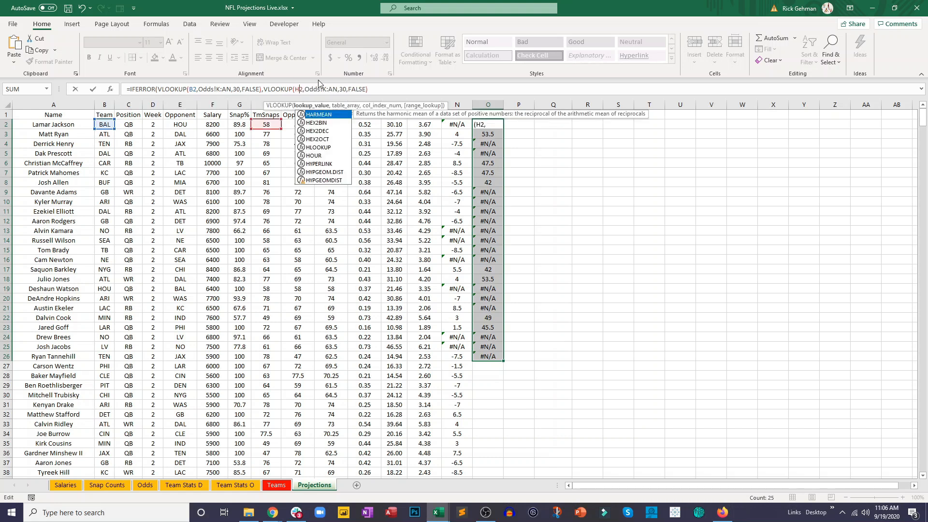
pyautogui.press('BackSpace')
pyautogui.write('E')
pyautogui.press('Return')
pyautogui.press('Return')
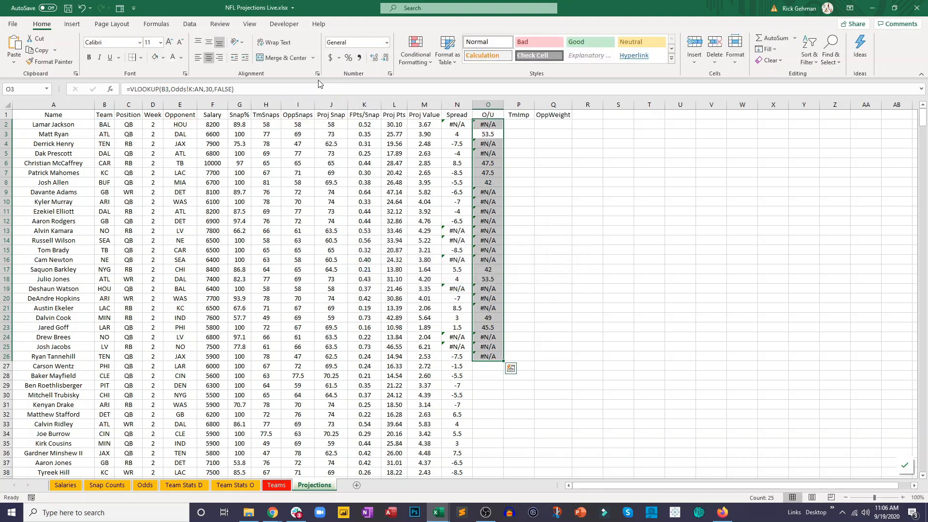
# - Fill the IFERROR formula from O2 down to O27 and inspect the copied formula in O3
pyautogui.click(500, 125)
pyautogui.moveTo(503, 129); pyautogui.dragTo(486, 368)
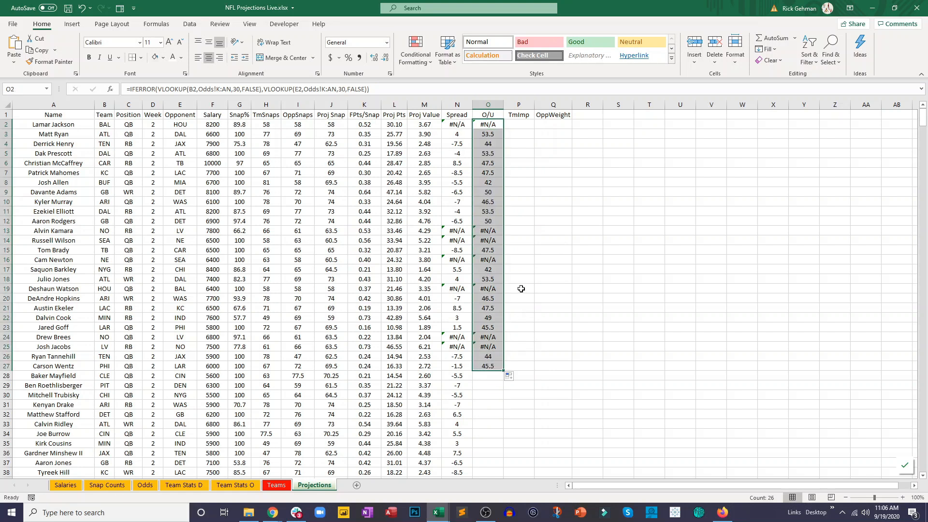
pyautogui.click(494, 191)
pyautogui.click(501, 137)
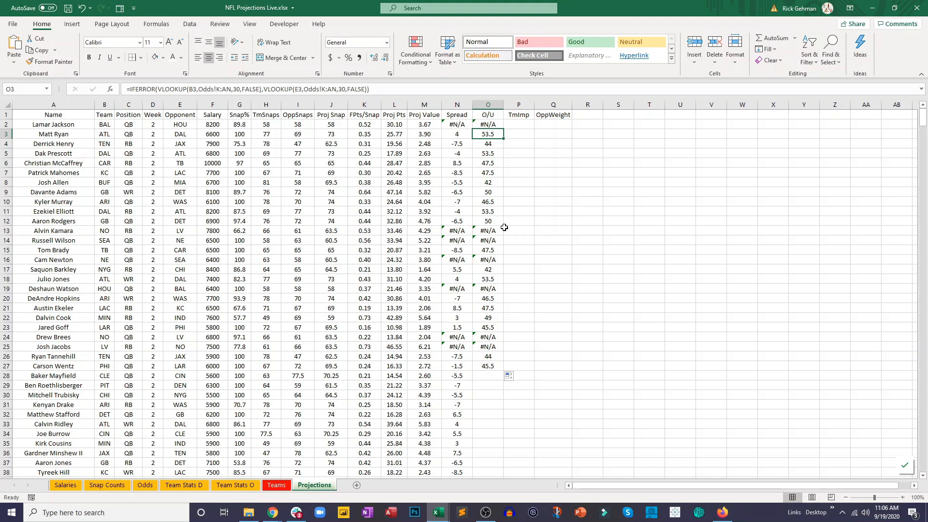
# - Save the workbook and fill the O/U formula from O27 down the rest of the column
pyautogui.click(70, 10)
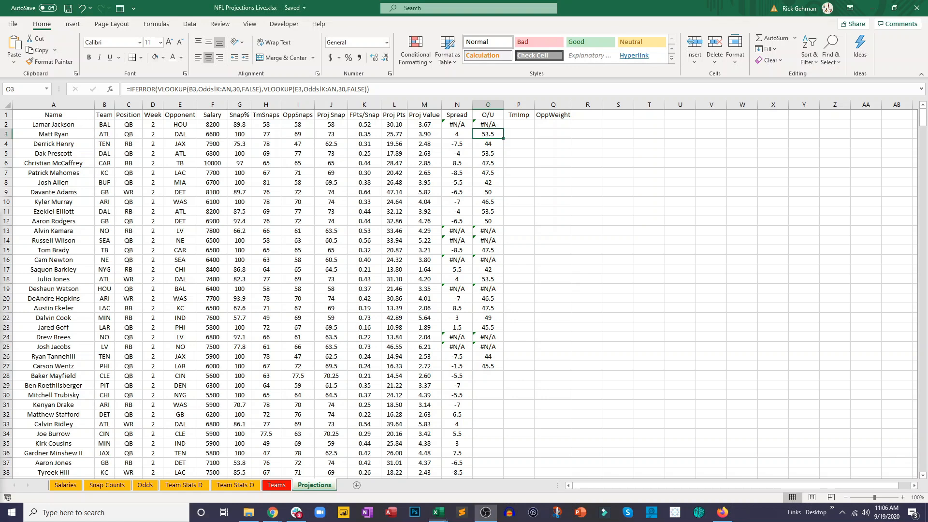
pyautogui.click(488, 269)
pyautogui.click(500, 370)
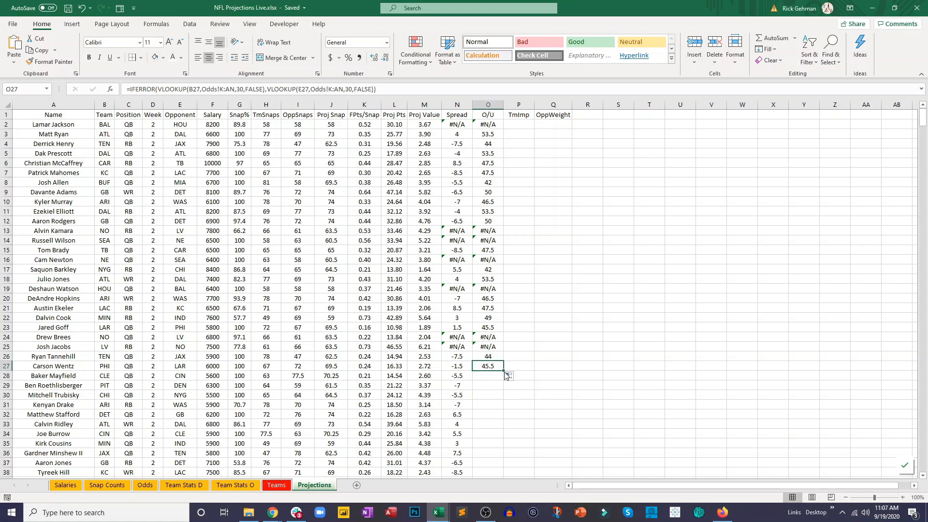
pyautogui.doubleClick(504, 371)
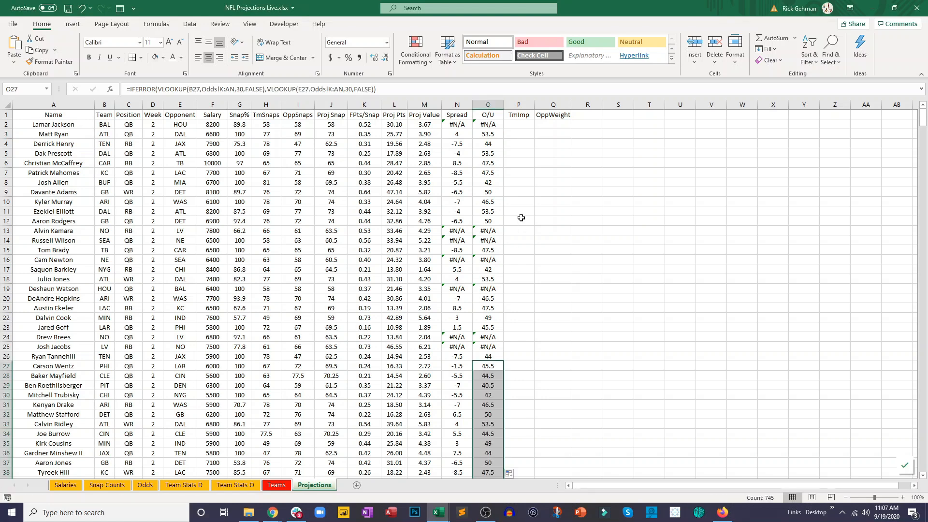
# - Enter =(O5/2) in the TmImp cell P5 to halve that row's over/under
pyautogui.click(508, 140)
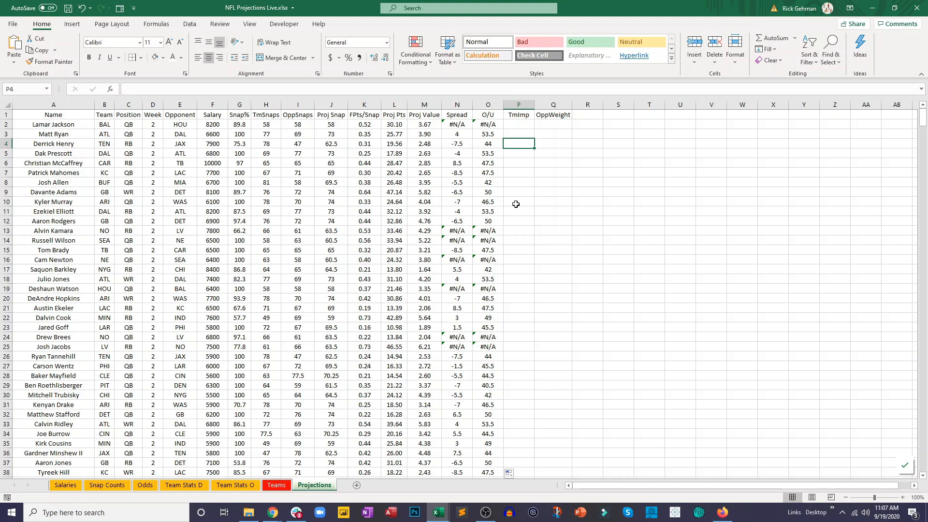
pyautogui.click(513, 156)
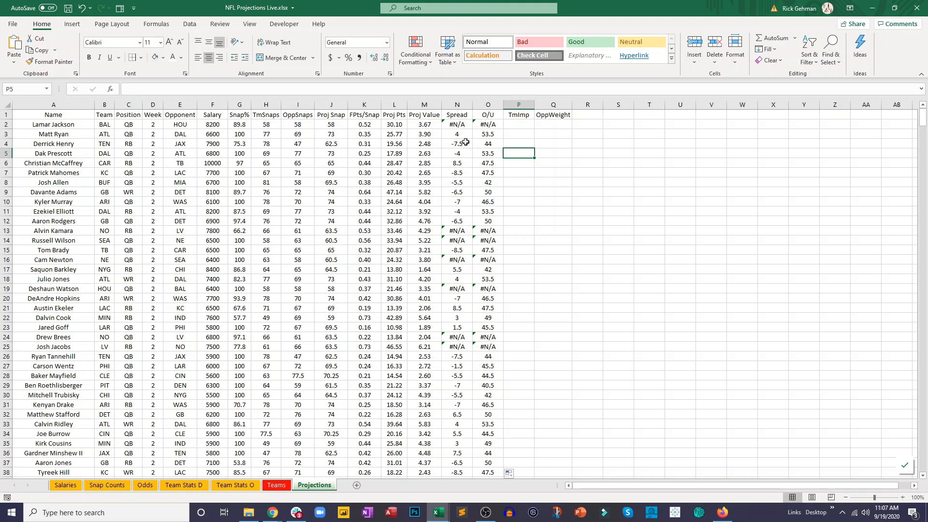
pyautogui.moveTo(463, 137); pyautogui.dragTo(479, 156)
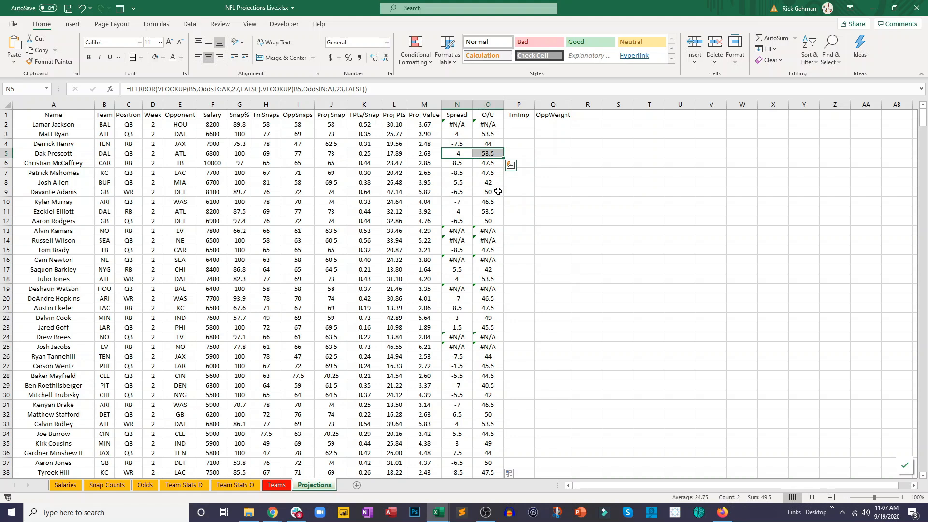
pyautogui.click(516, 152)
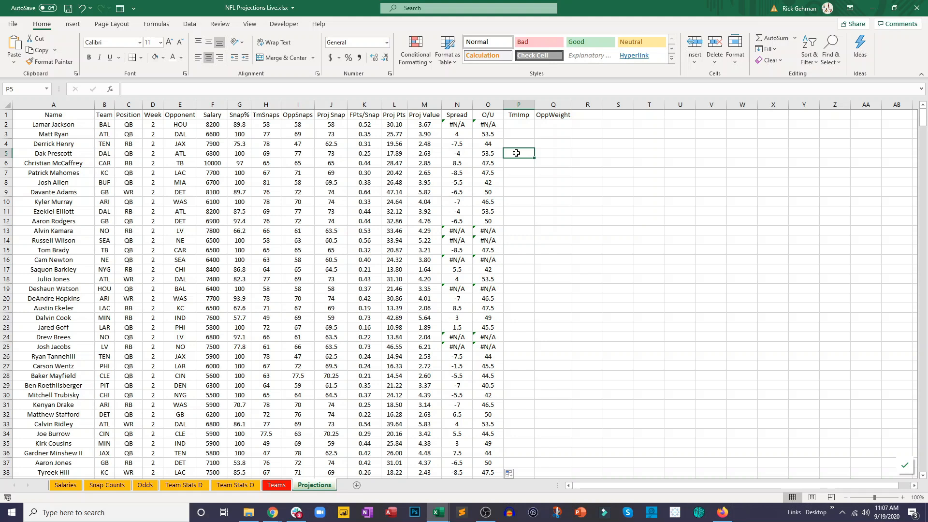
pyautogui.write('=')
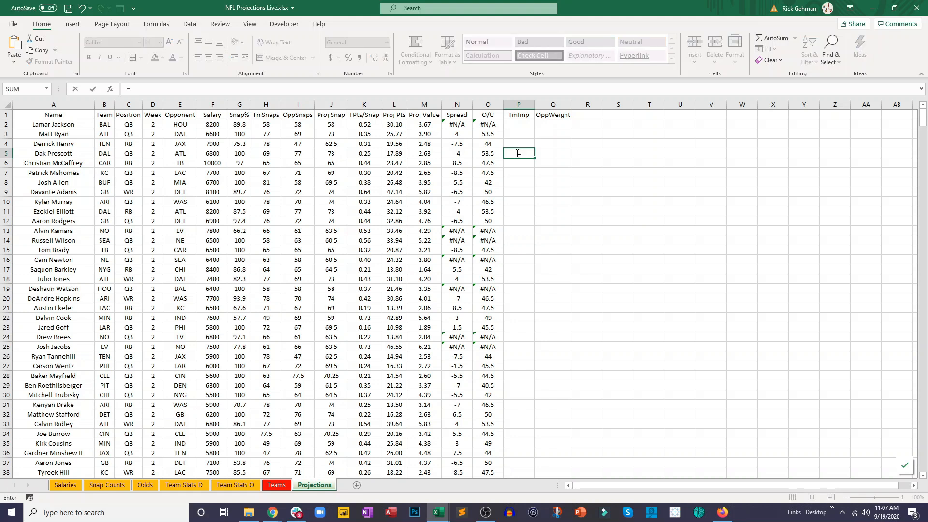
pyautogui.click(492, 155)
pyautogui.write('/2')
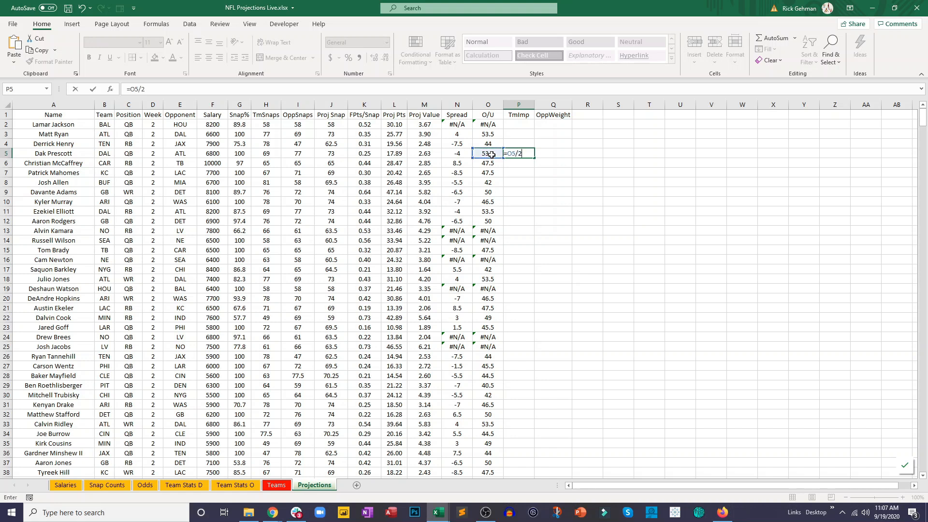
pyautogui.write(')')
pyautogui.click(512, 155)
pyautogui.write('(')
pyautogui.press('Return')
pyautogui.click(511, 155)
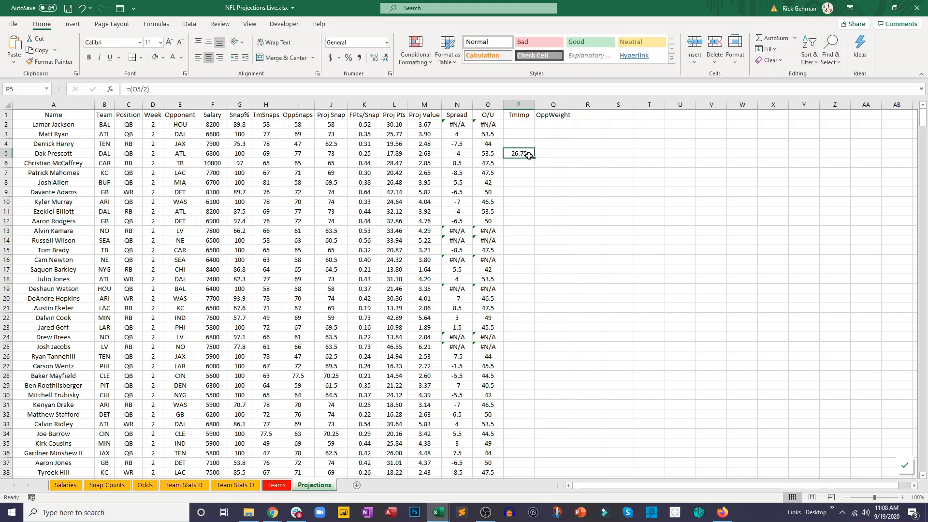
# - Extend the P5 formula to =(O5/2)-(N5/2) and fill it up to P3
pyautogui.click(234, 91)
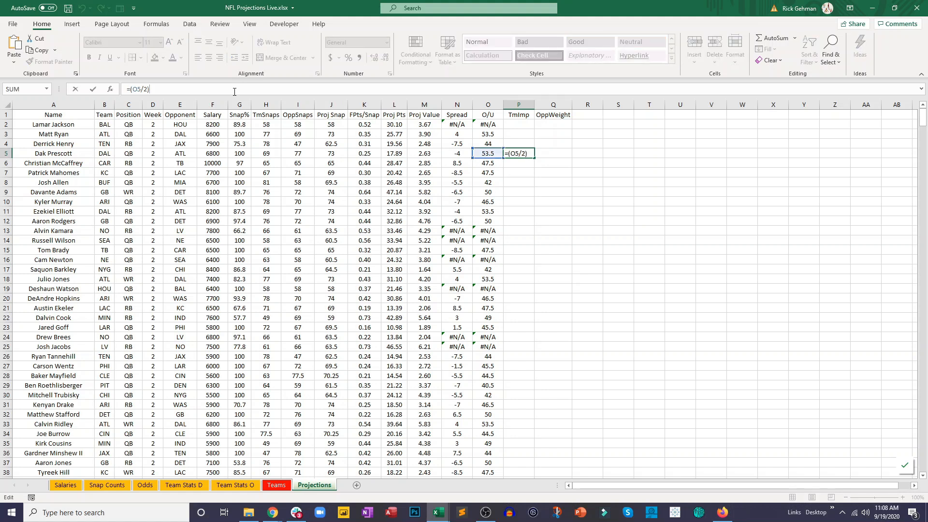
pyautogui.write('-(')
pyautogui.click(462, 152)
pyautogui.write('/2')
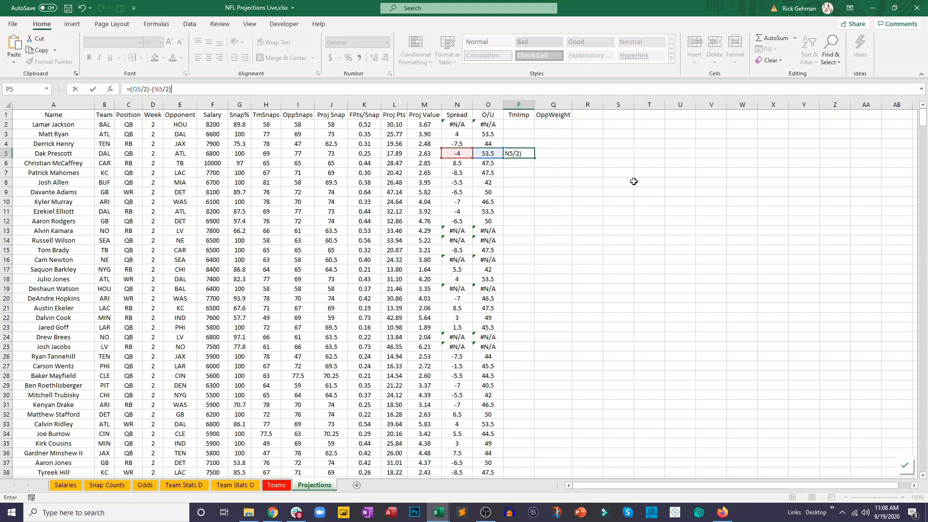
pyautogui.hotkey('ctrl', 'Return')
pyautogui.moveTo(534, 158); pyautogui.dragTo(525, 131)
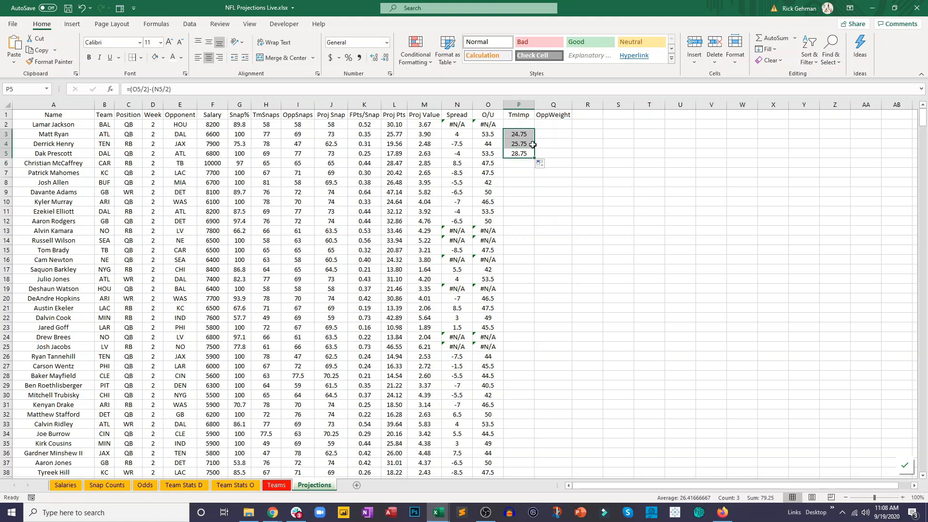
# - Extend the TmImp formula up to P2, fill it down the rest of the column, and save the workbook
pyautogui.click(524, 154)
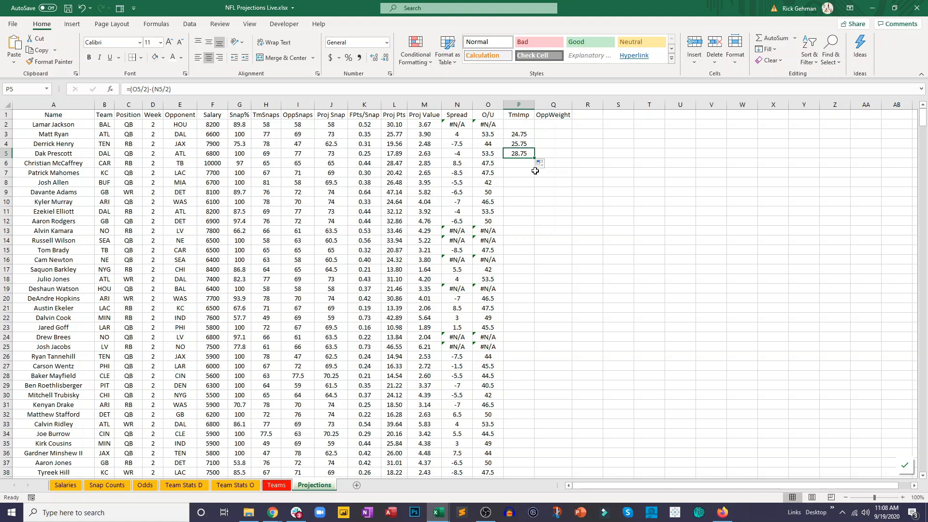
pyautogui.keyDown('ctrl'); pyautogui.click(528, 134); pyautogui.keyUp('ctrl')
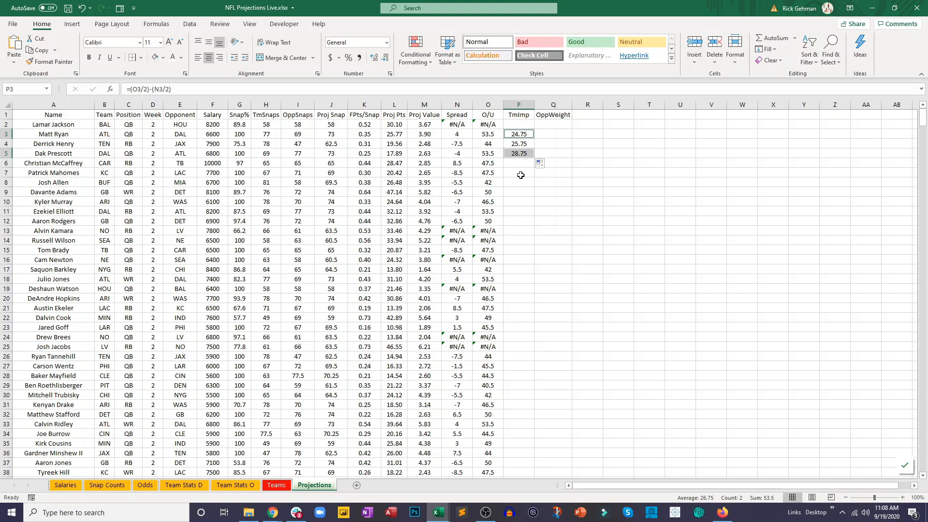
pyautogui.click(530, 138)
pyautogui.click(532, 152)
pyautogui.moveTo(534, 157); pyautogui.dragTo(535, 129)
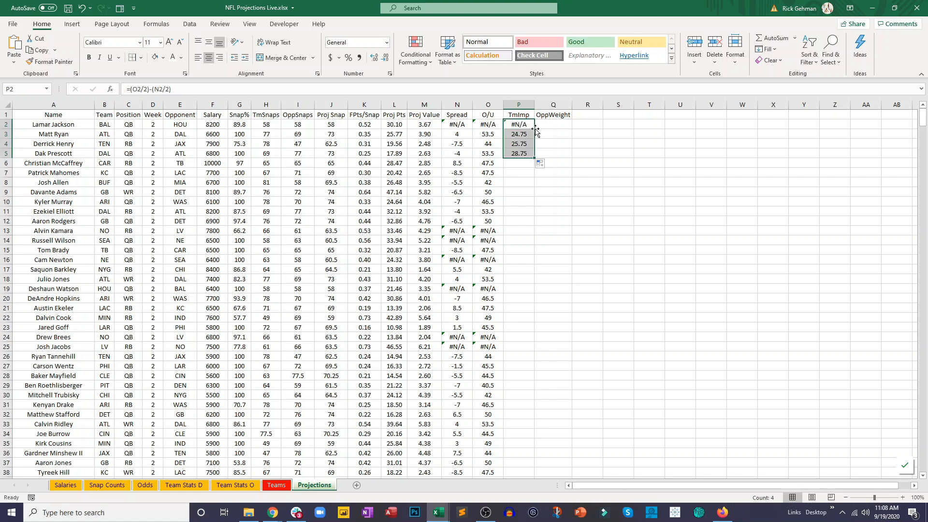
pyautogui.doubleClick(535, 157)
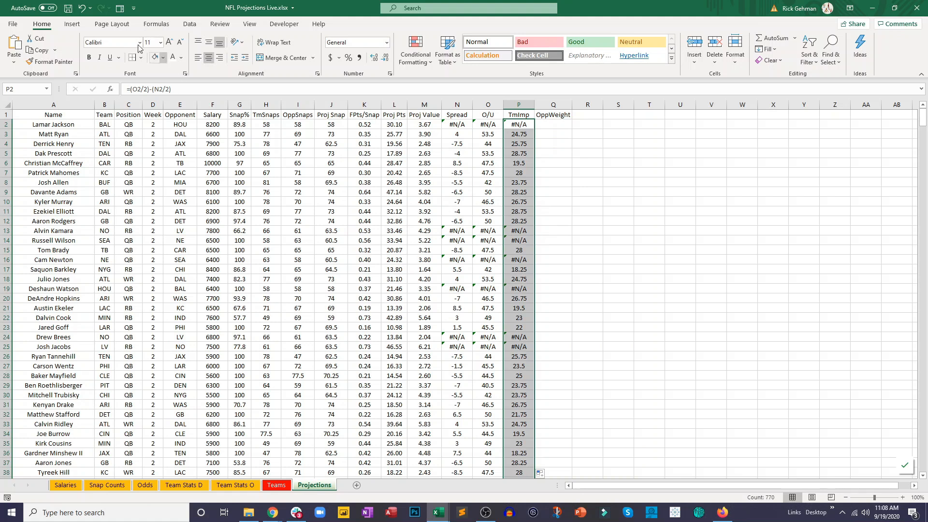
pyautogui.click(69, 8)
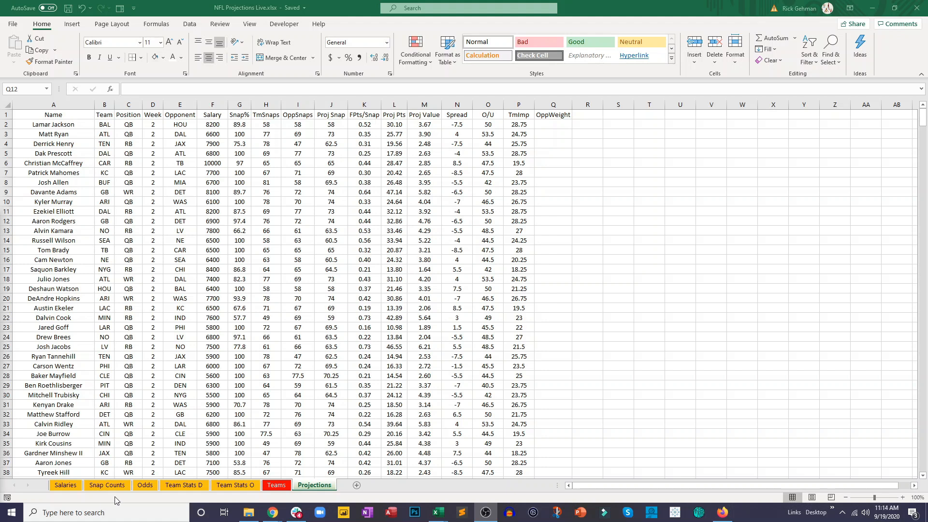
# - On the Team Stats D sheet, enter =AVERAGE(F2:F33) in F35 to average OpponentOffensiveYardsPerPlay
pyautogui.click(181, 485)
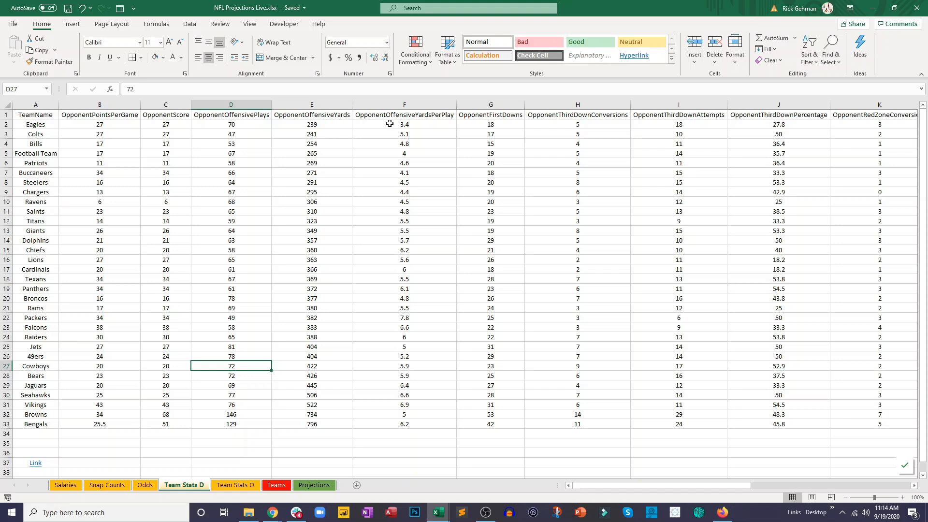
pyautogui.moveTo(389, 124); pyautogui.dragTo(407, 430)
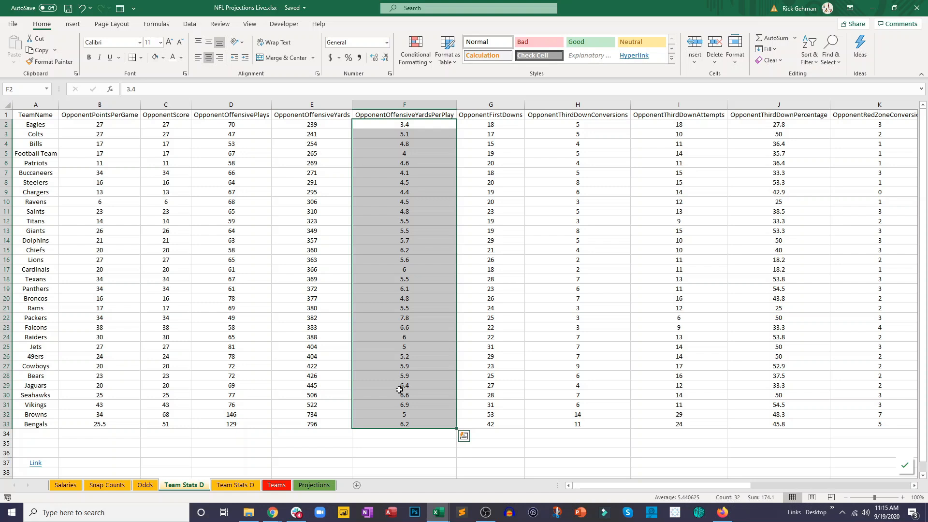
pyautogui.click(403, 440)
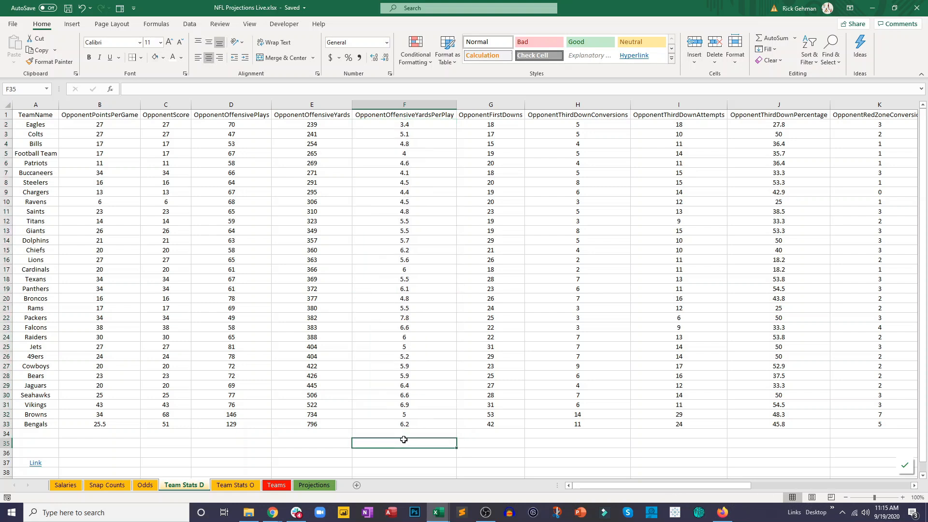
pyautogui.write('=aver')
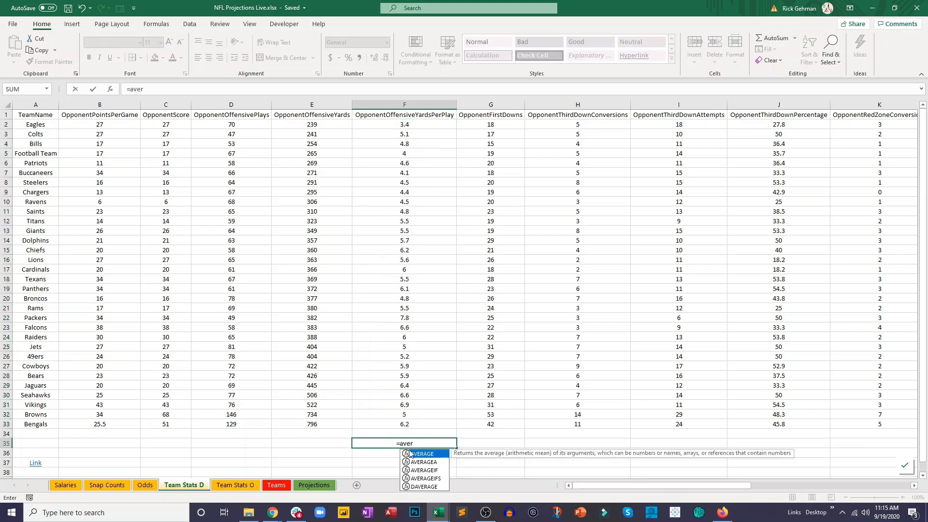
pyautogui.doubleClick(423, 457)
pyautogui.moveTo(406, 124); pyautogui.dragTo(418, 425)
pyautogui.press('Return')
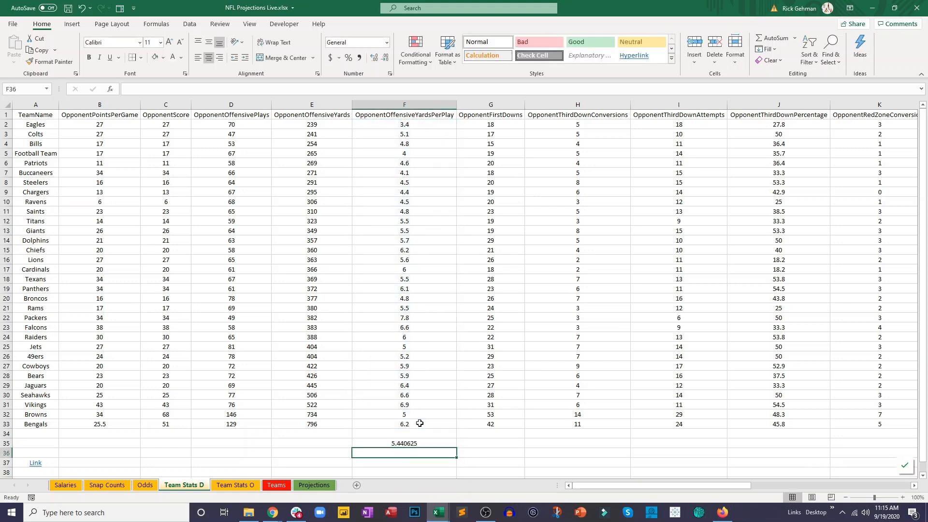
# - Format the yards-per-play average in F35 to show two decimal places
pyautogui.click(406, 442)
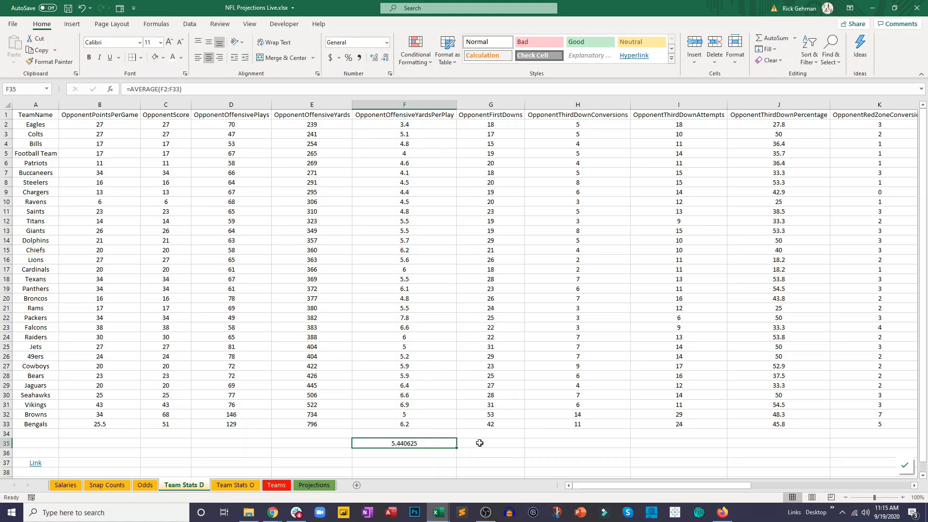
pyautogui.click(386, 57)
pyautogui.click(385, 57)
pyautogui.click(385, 57)
pyautogui.click(385, 57)
# - In the OppWeight cell Q2 of Projections, start a VLOOKUP of opponent E2 against Teams!B2:C33
pyautogui.click(314, 484)
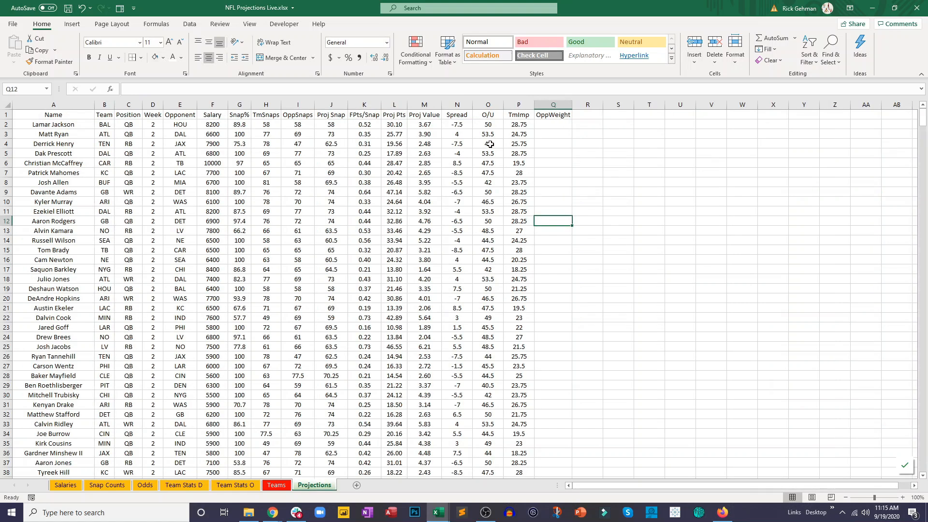
pyautogui.click(550, 123)
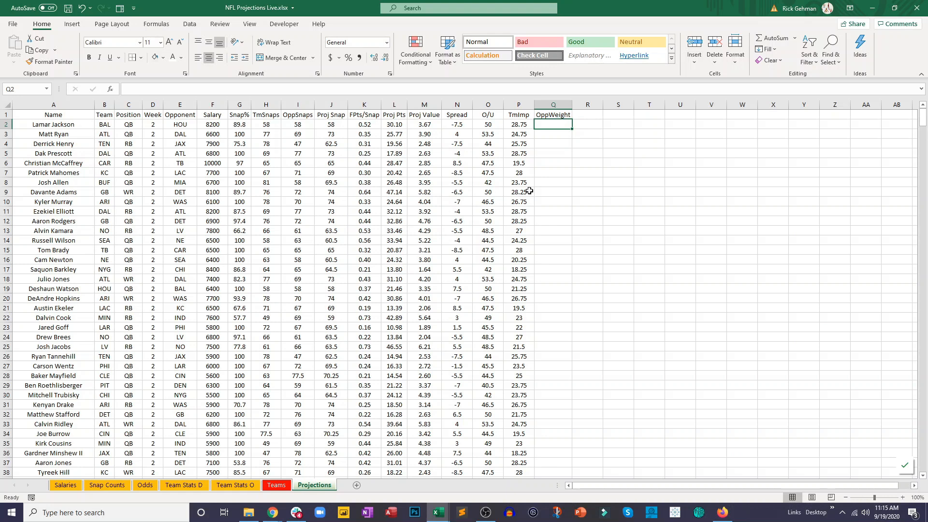
pyautogui.write('=v')
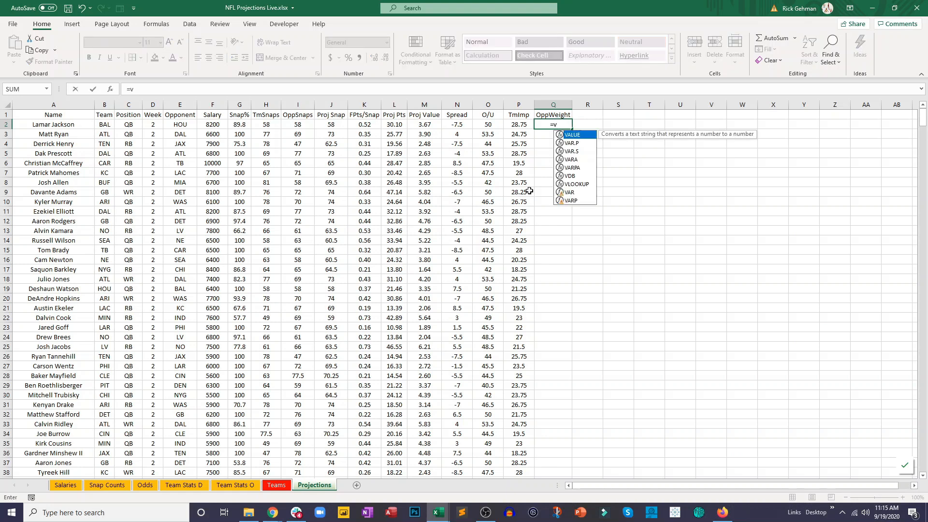
pyautogui.write('l')
pyautogui.press('Tab')
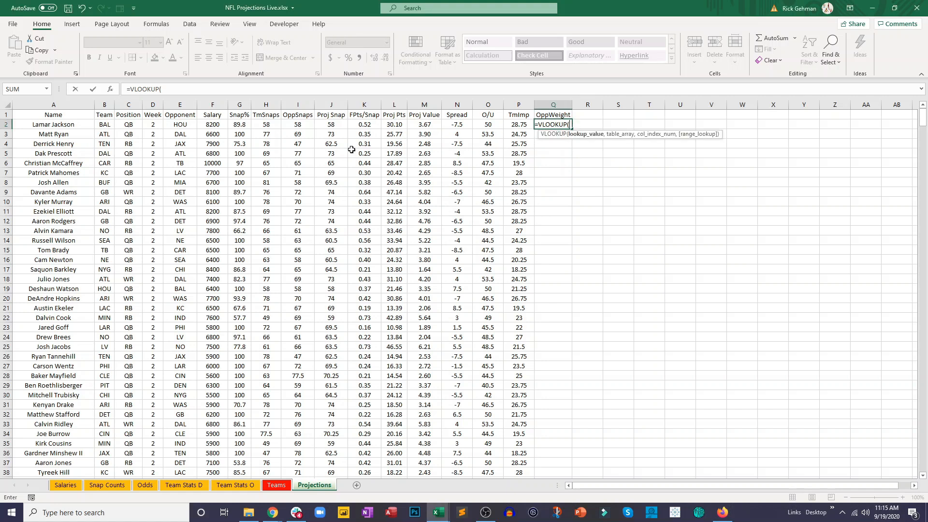
pyautogui.click(186, 127)
pyautogui.write(',')
pyautogui.click(266, 485)
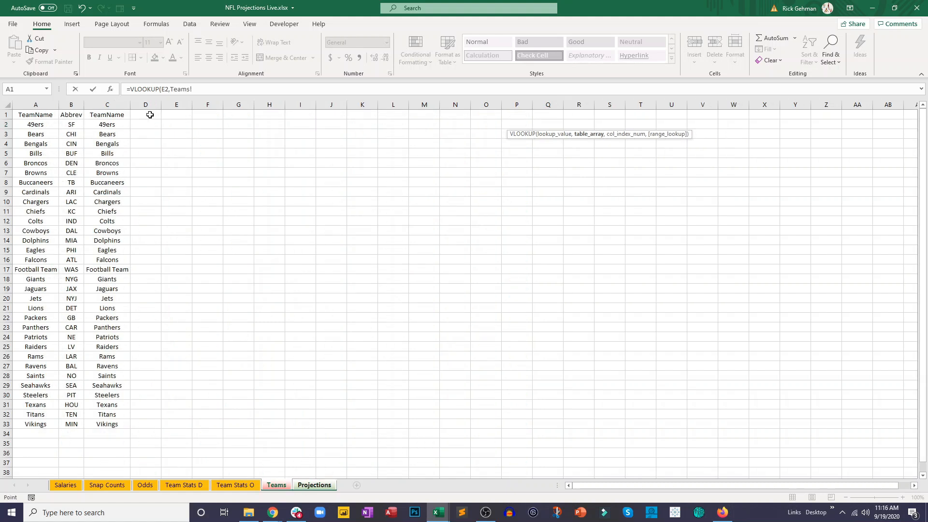
pyautogui.moveTo(72, 124); pyautogui.dragTo(108, 425)
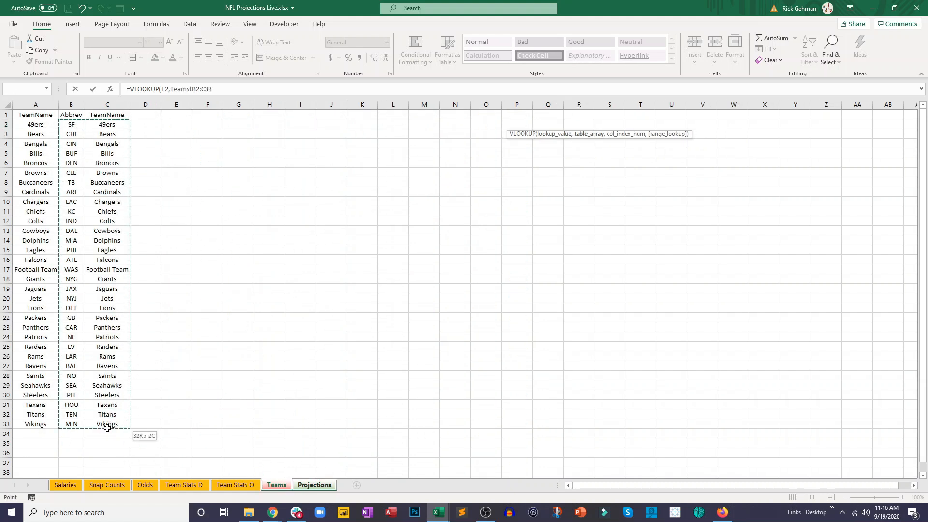
# - Complete the Q2 formula as =VLOOKUP(E2,Teams!B:C,2,FALSE) and fill it down to Q15
pyautogui.click(221, 87)
pyautogui.press('BackSpace')
pyautogui.press('BackSpace')
pyautogui.click(198, 89)
pyautogui.press('BackSpace')
pyautogui.write(',2,false')
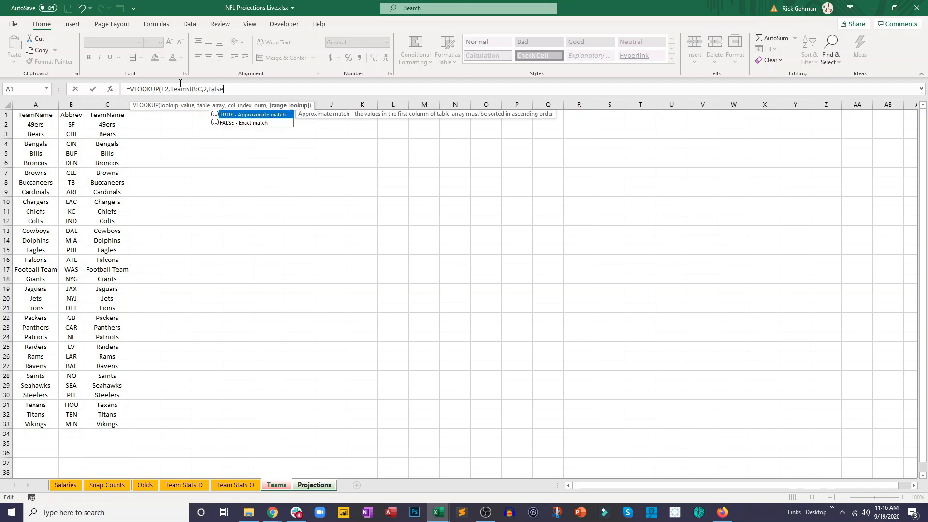
pyautogui.press('Return')
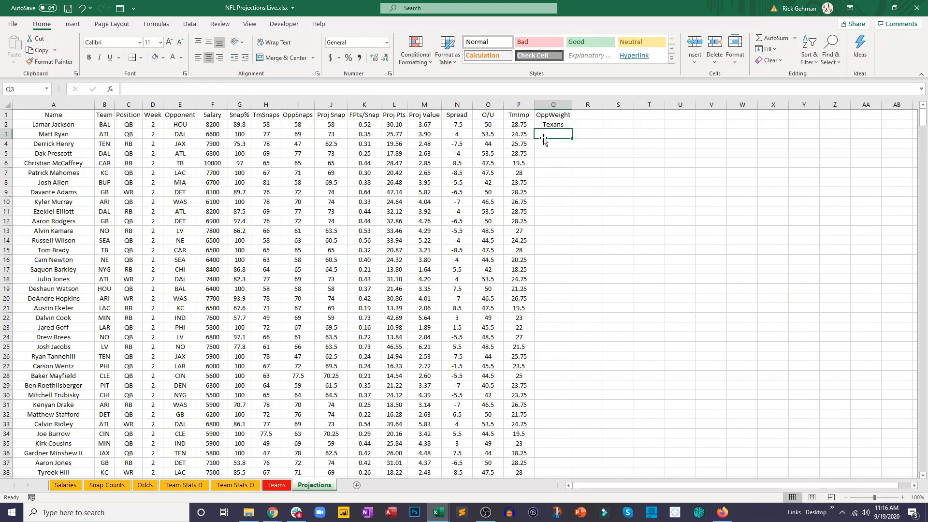
pyautogui.click(554, 122)
pyautogui.moveTo(572, 129); pyautogui.dragTo(577, 252)
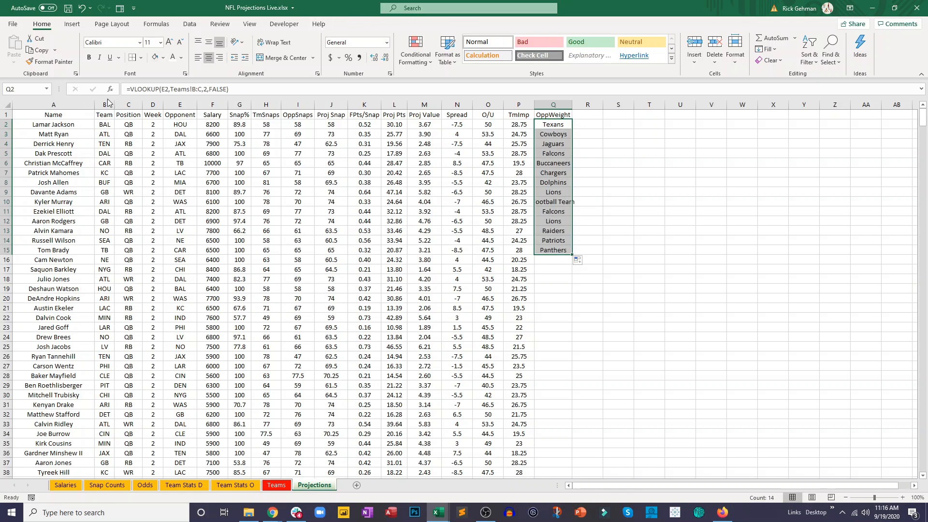
# - Nest the Q2 lookup inside an outer VLOOKUP over 'Team Stats D'!A2:F33, returning column 6 with an exact match
pyautogui.click(139, 89)
pyautogui.write('vloo')
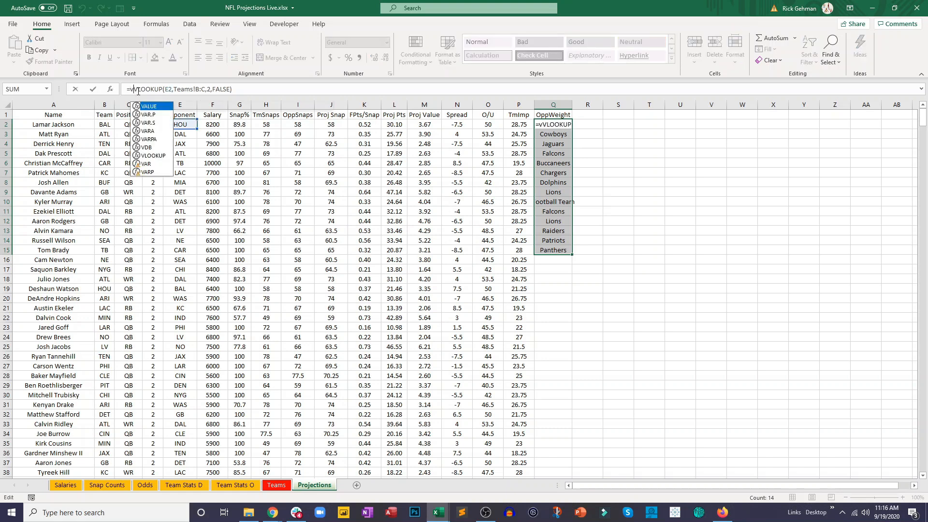
pyautogui.press('Tab')
pyautogui.click(281, 93)
pyautogui.write(',')
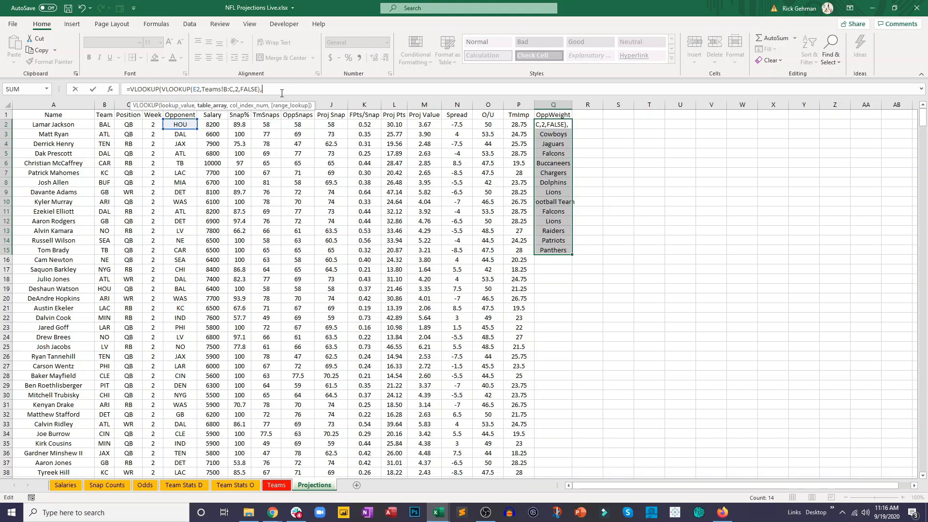
pyautogui.click(183, 484)
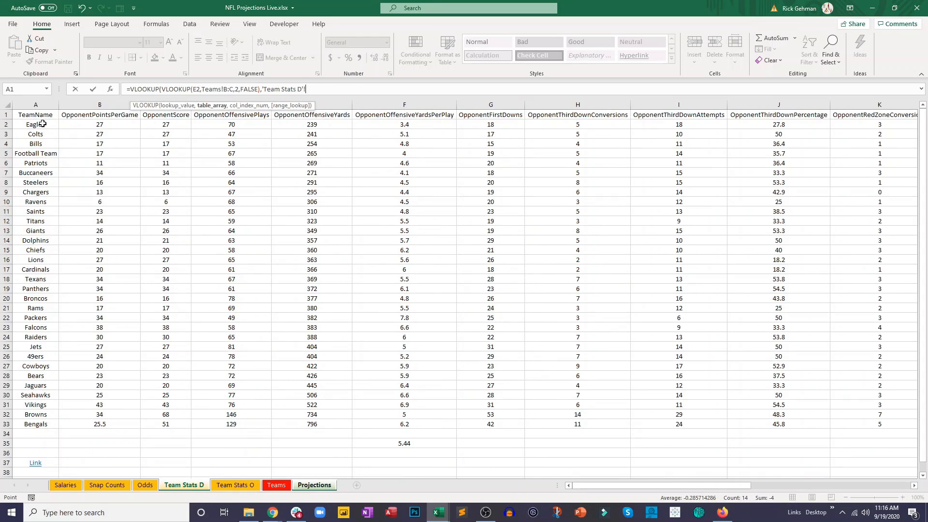
pyautogui.moveTo(43, 124); pyautogui.dragTo(408, 424)
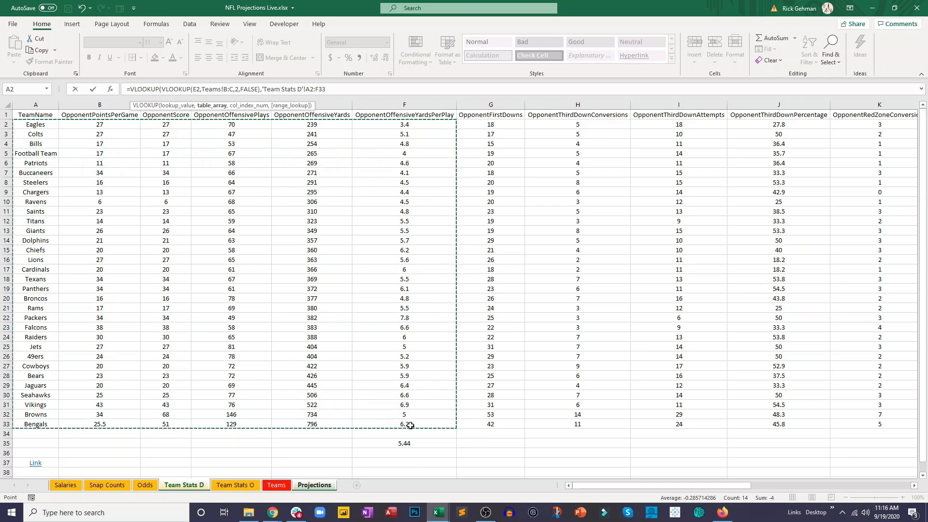
pyautogui.write(',6,false')
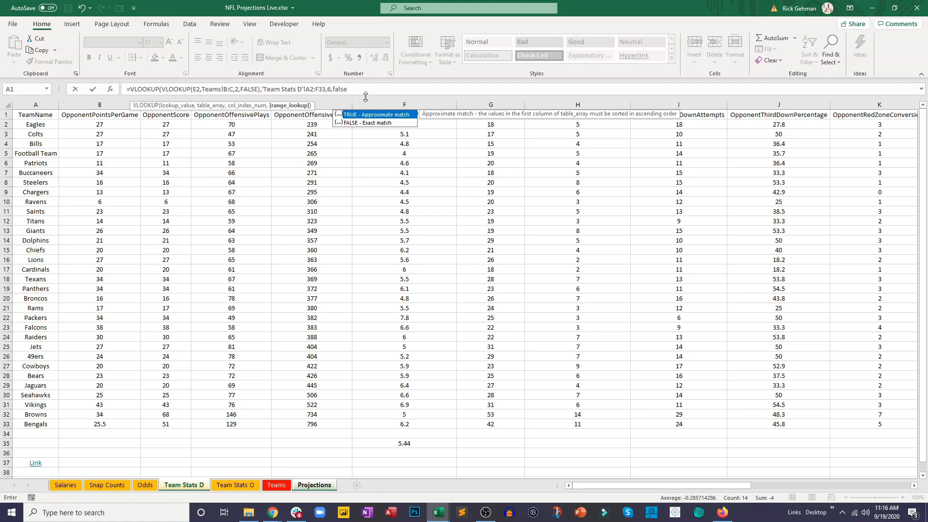
# - Make the Q2 formula's Team Stats D range absolute as $A$2:$F$33, enter the formula, and fill it down to Q20
pyautogui.click(310, 89)
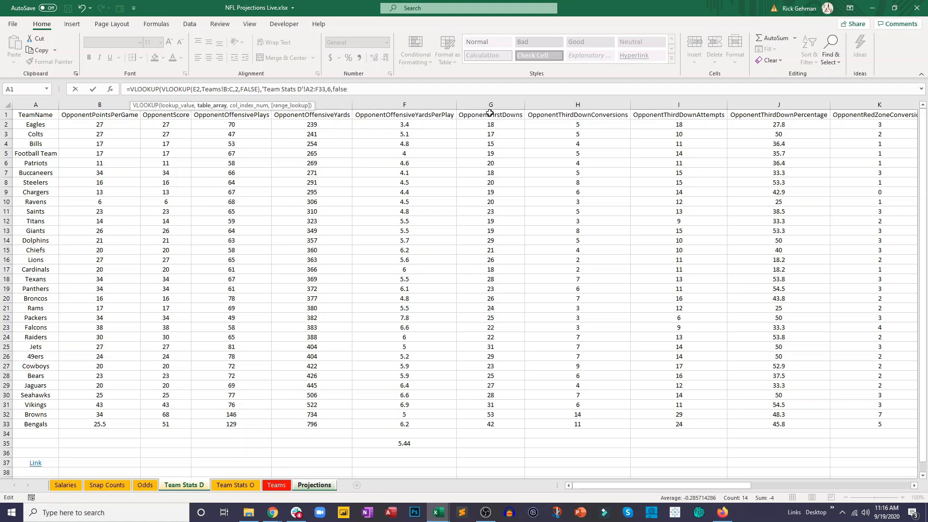
pyautogui.write('$')
pyautogui.press('Right')
pyautogui.write('$')
pyautogui.press('Right')
pyautogui.write('$')
pyautogui.press('Right')
pyautogui.write('$')
pyautogui.press('Return')
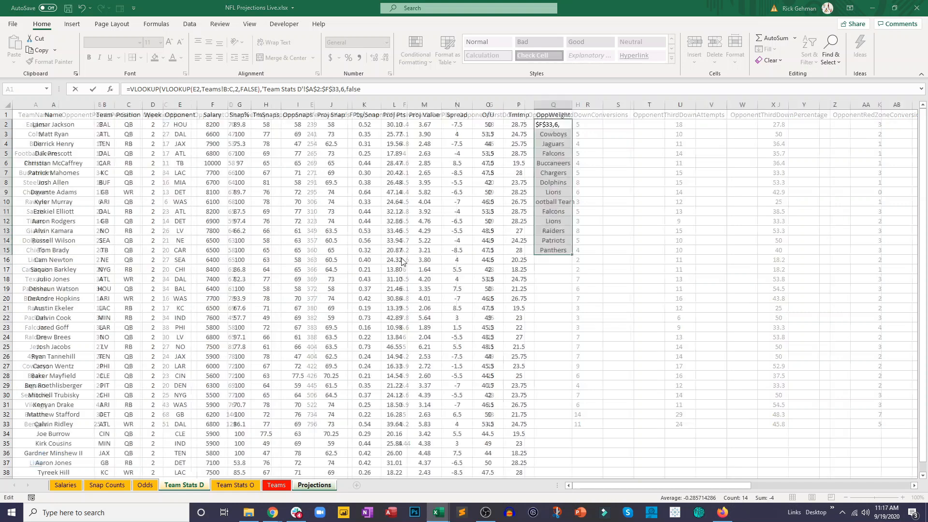
pyautogui.click(456, 289)
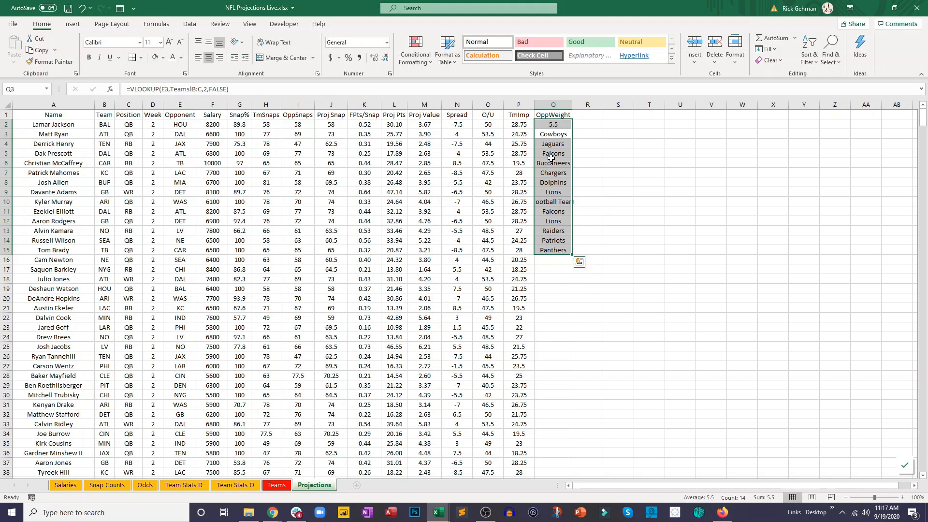
pyautogui.click(556, 125)
pyautogui.moveTo(573, 129); pyautogui.dragTo(565, 302)
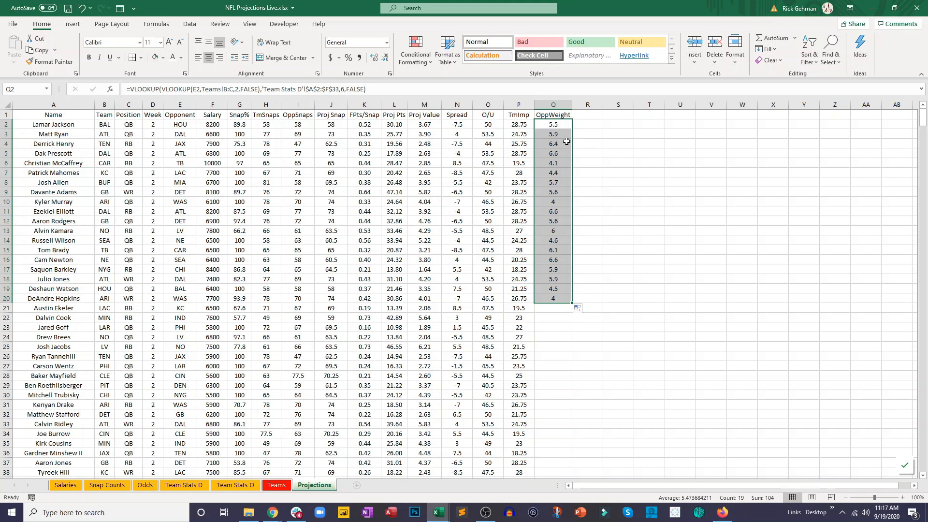
# - Wrap the nested lookup in Q2 in parentheses and divide it by the yards-per-play average in 'Team Stats D'!F35
pyautogui.click(552, 126)
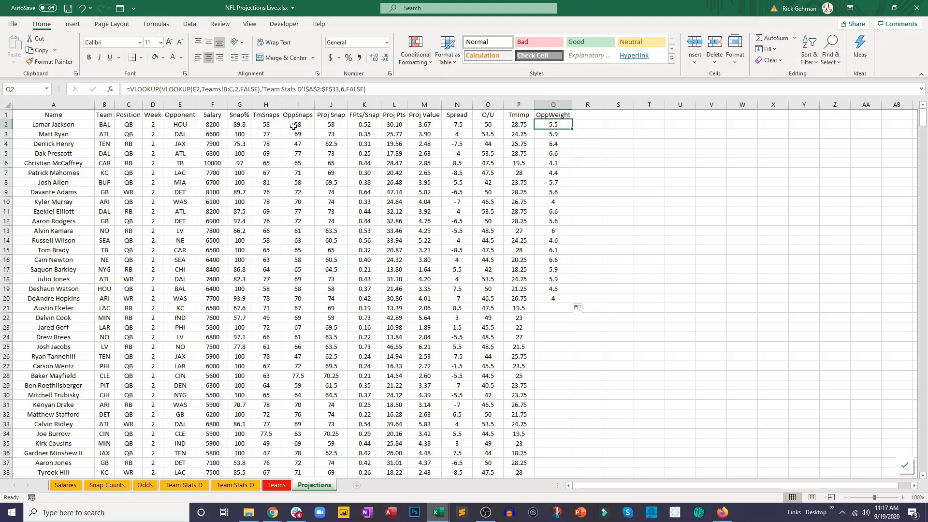
pyautogui.click(160, 90)
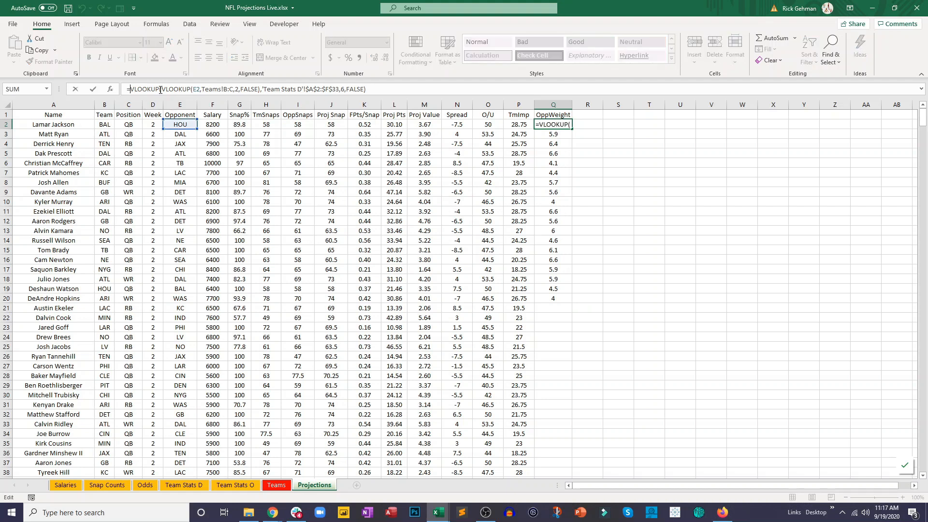
pyautogui.click(127, 90)
pyautogui.write('(')
pyautogui.click(371, 90)
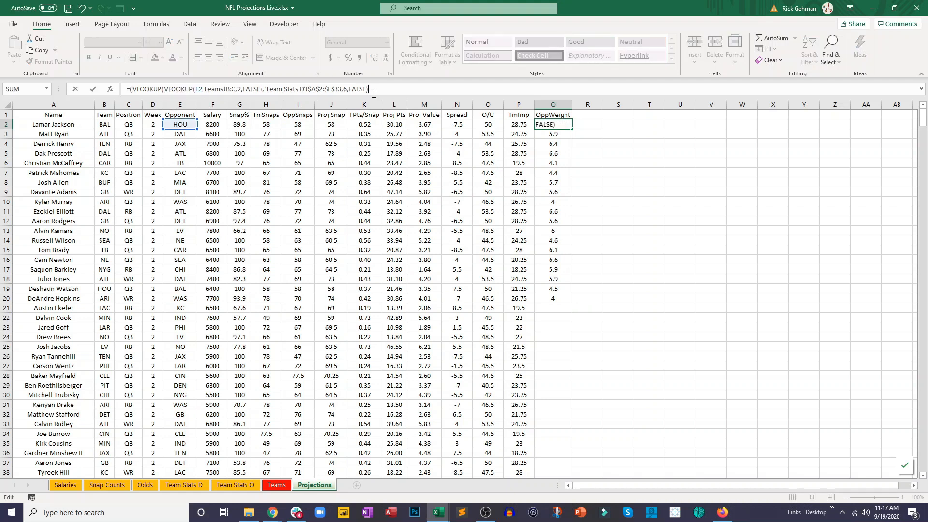
pyautogui.write(')/')
pyautogui.click(198, 489)
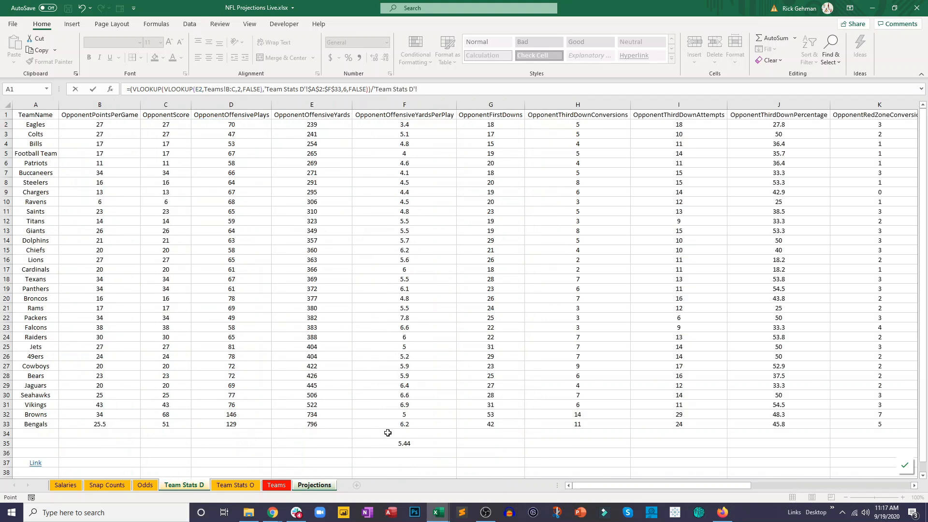
pyautogui.click(406, 444)
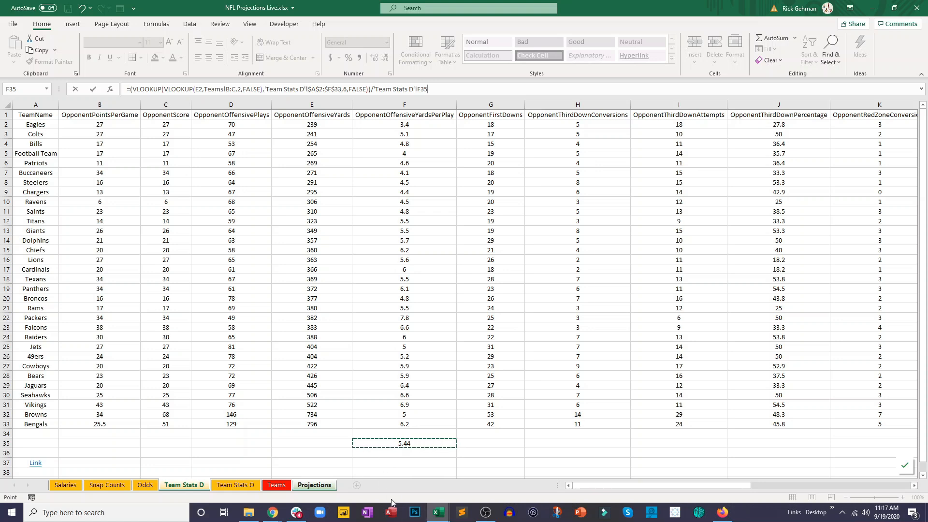
# - Make the F35 reference in the OppWeight formula absolute as $F$35 and enter the formula
pyautogui.click(421, 89)
pyautogui.write('$')
pyautogui.press('Right')
pyautogui.write('$')
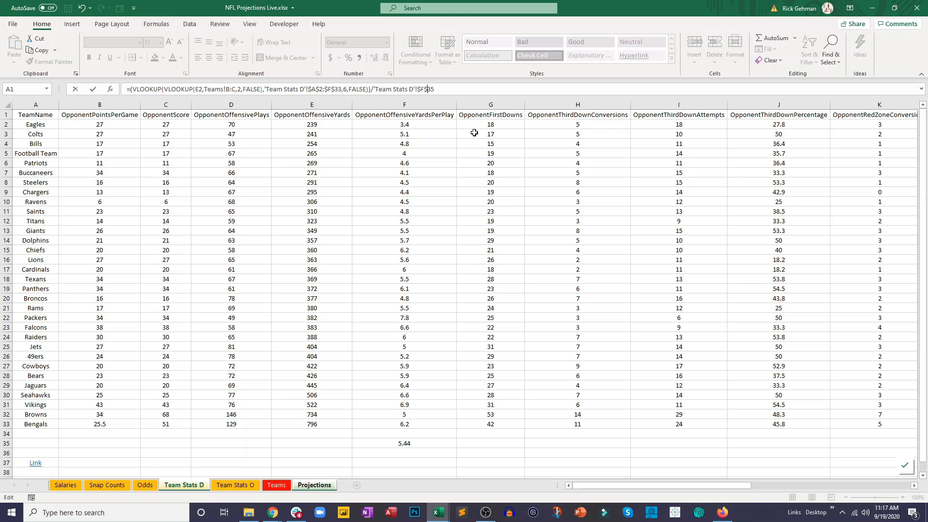
pyautogui.press('Return')
# - Format Q2 to show two decimal places and fill its formula down the entire OppWeight column
pyautogui.click(552, 123)
pyautogui.click(385, 57)
pyautogui.click(385, 57)
pyautogui.click(385, 57)
pyautogui.click(385, 58)
pyautogui.click(385, 58)
pyautogui.click(385, 57)
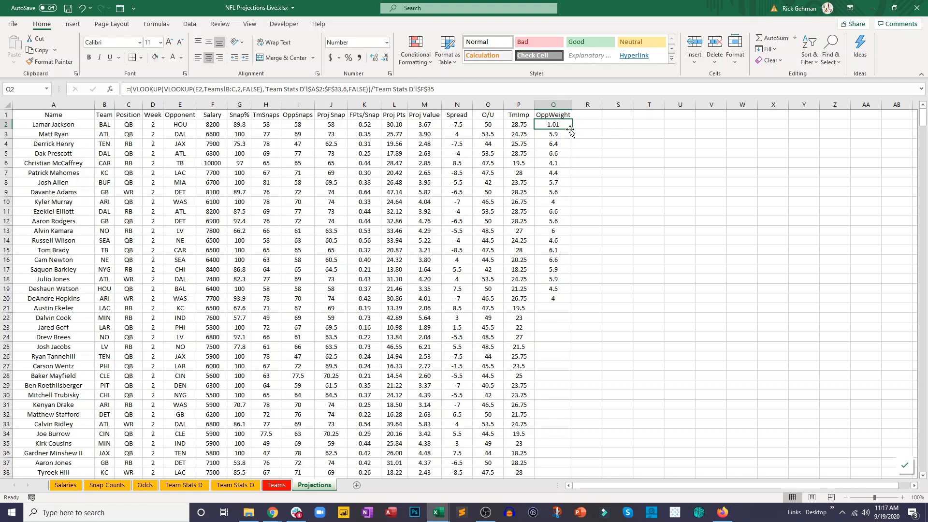
pyautogui.moveTo(572, 128); pyautogui.dragTo(584, 389)
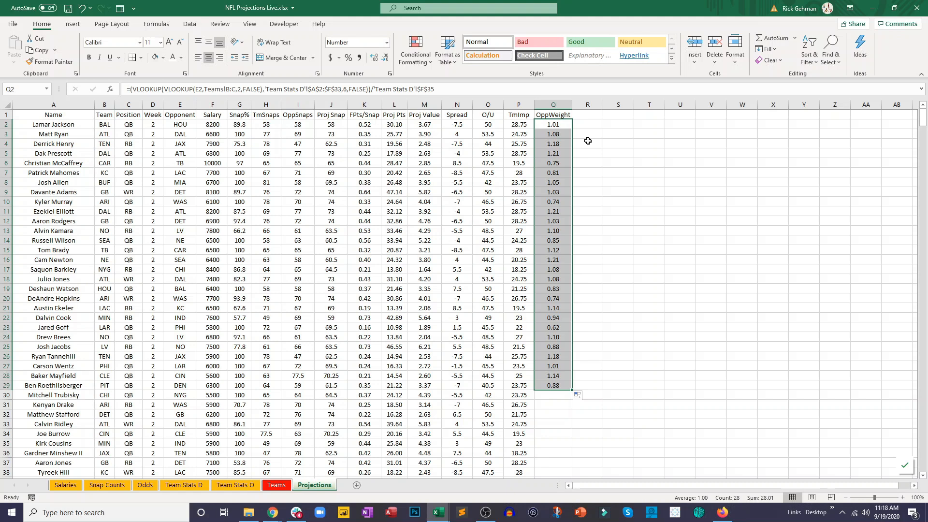
pyautogui.doubleClick(571, 392)
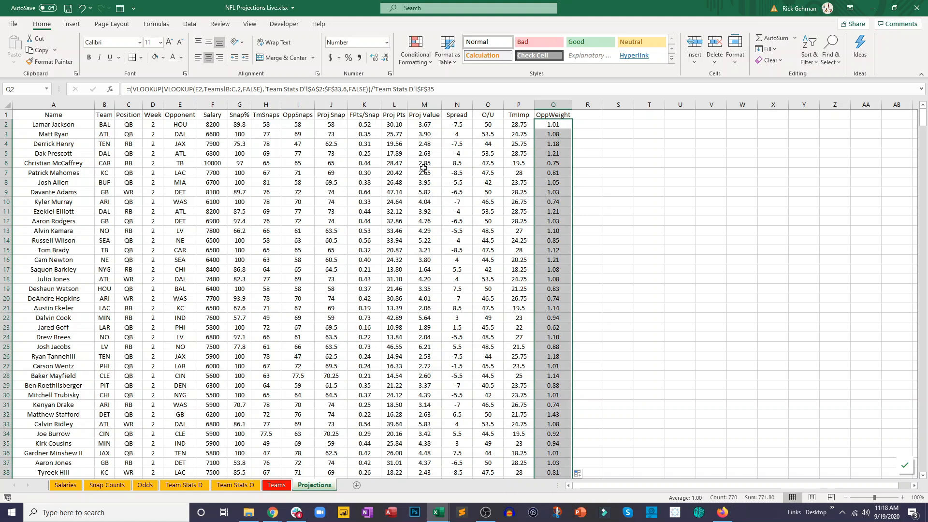
# - Change the Proj Pts formula in L2 to =(J2*K2)*Q2 and fill it down the whole column
pyautogui.click(400, 126)
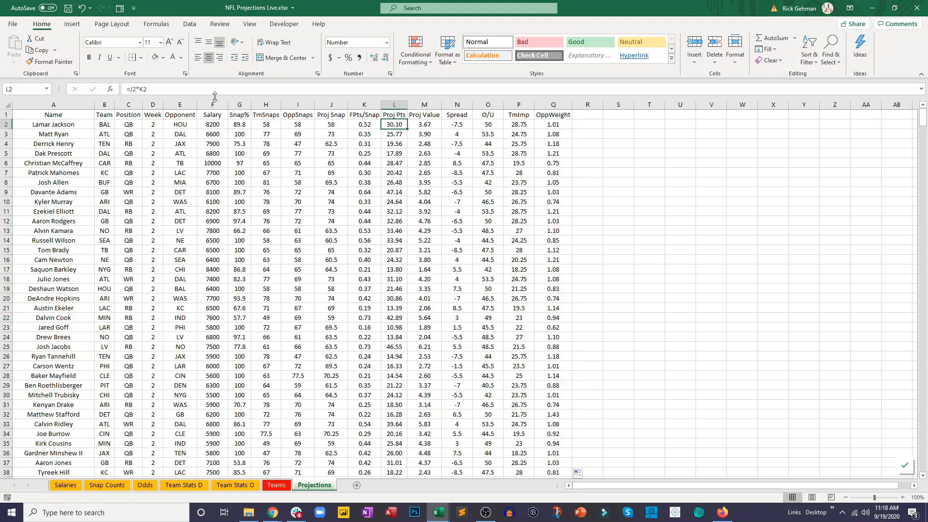
pyautogui.click(132, 88)
pyautogui.write('(')
pyautogui.write(')*')
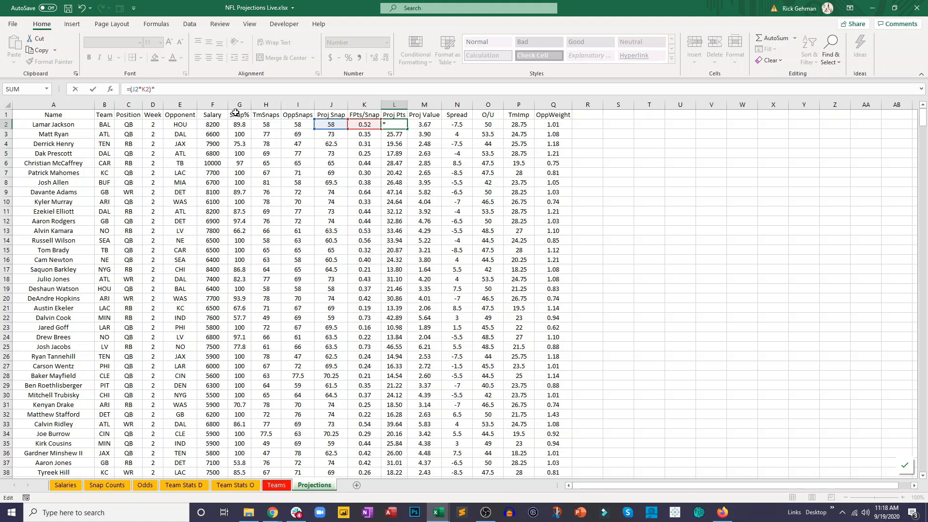
pyautogui.click(554, 124)
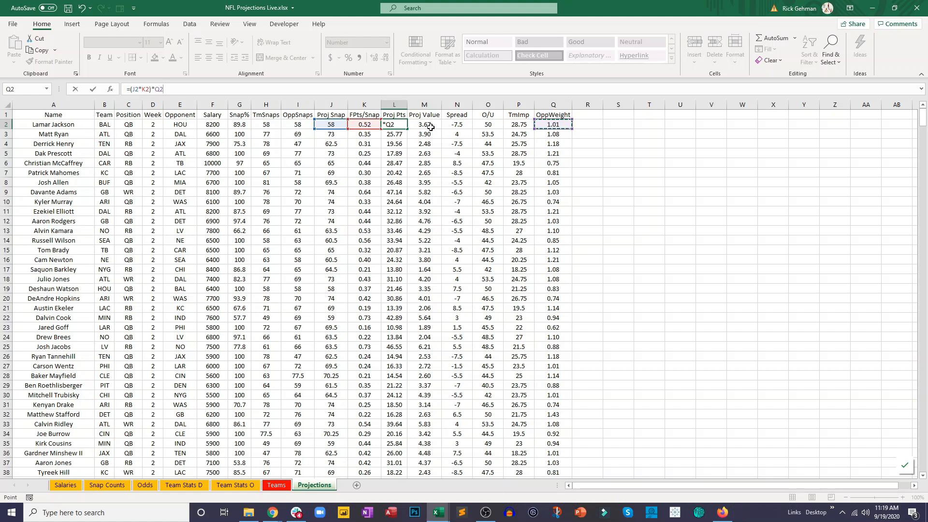
pyautogui.press('Return')
pyautogui.click(393, 123)
pyautogui.moveTo(408, 130); pyautogui.dragTo(403, 228)
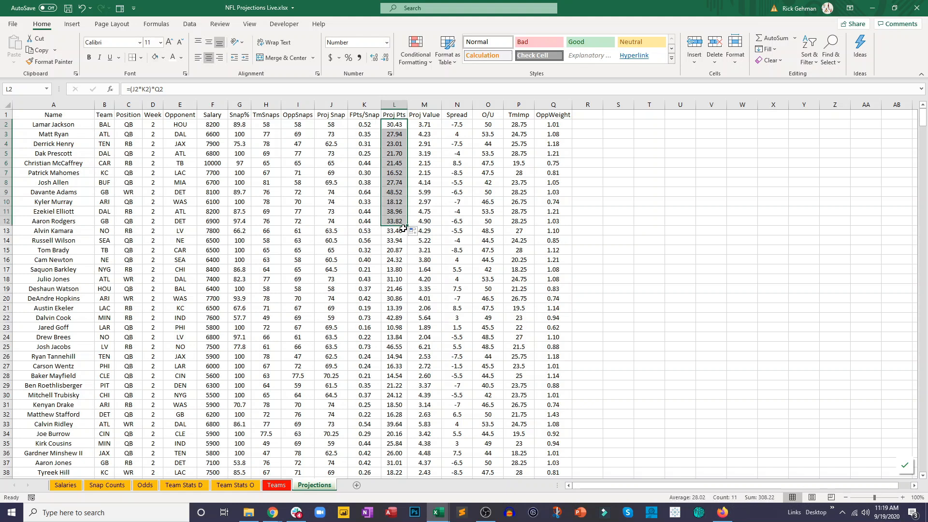
pyautogui.doubleClick(407, 225)
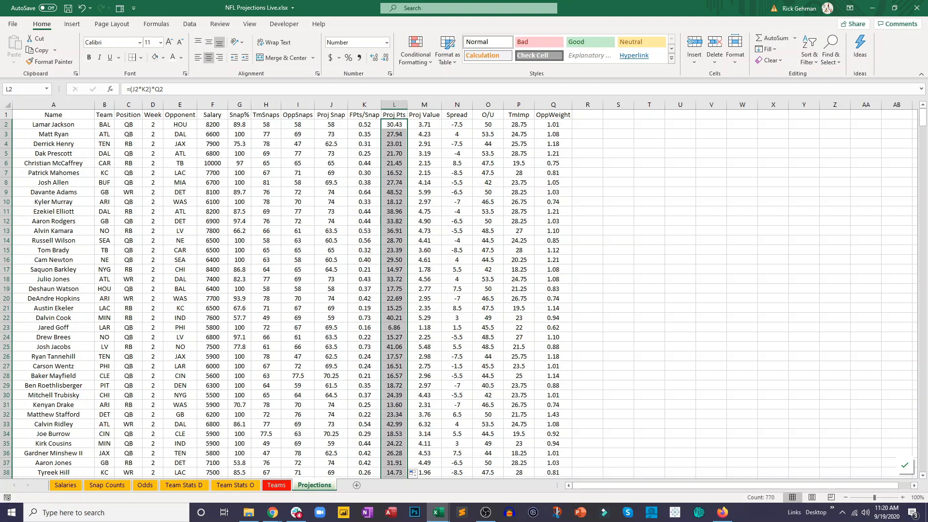
pyautogui.hotkey('alt', 'Tab')
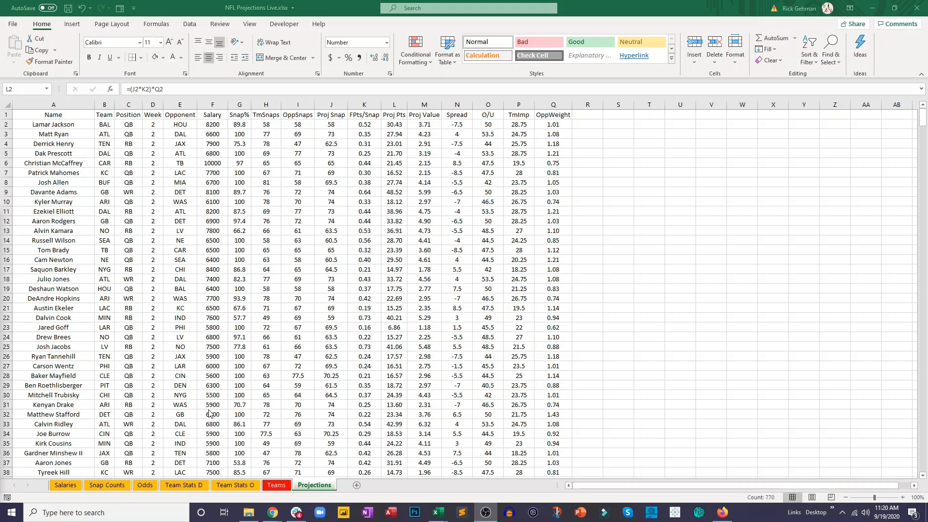
pyautogui.click(226, 385)
pyautogui.click(226, 385)
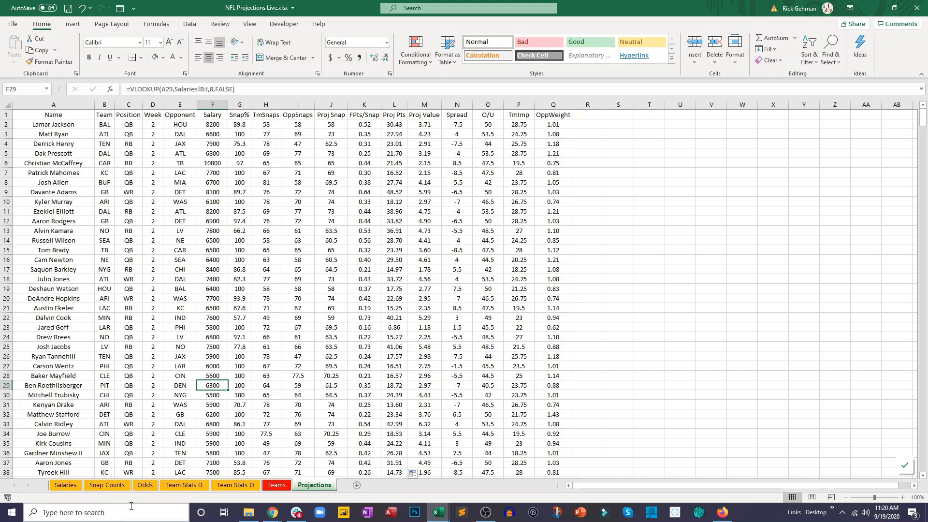
# - Review the Salaries, Snap Counts, Odds, Team Stats D, Team Stats O and Teams sheets, and return to Projections
pyautogui.click(73, 485)
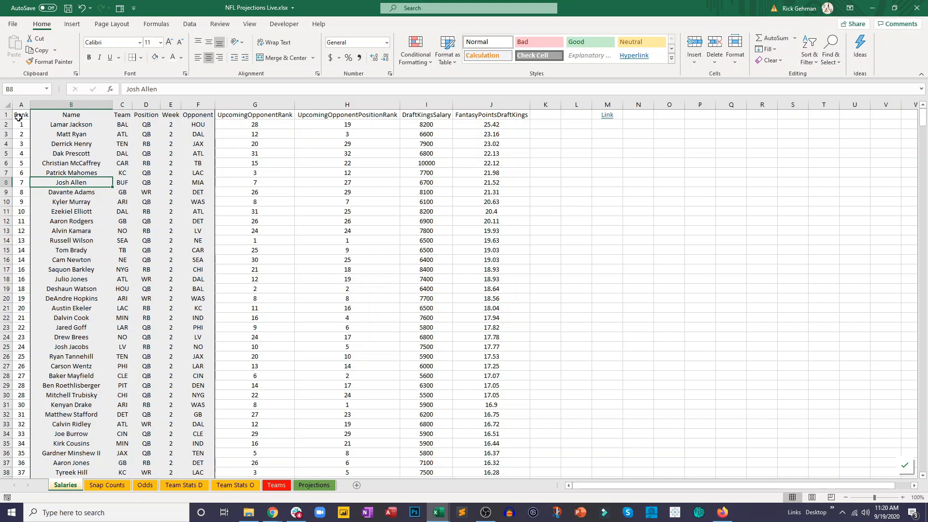
pyautogui.moveTo(19, 116); pyautogui.dragTo(460, 201)
pyautogui.click(457, 260)
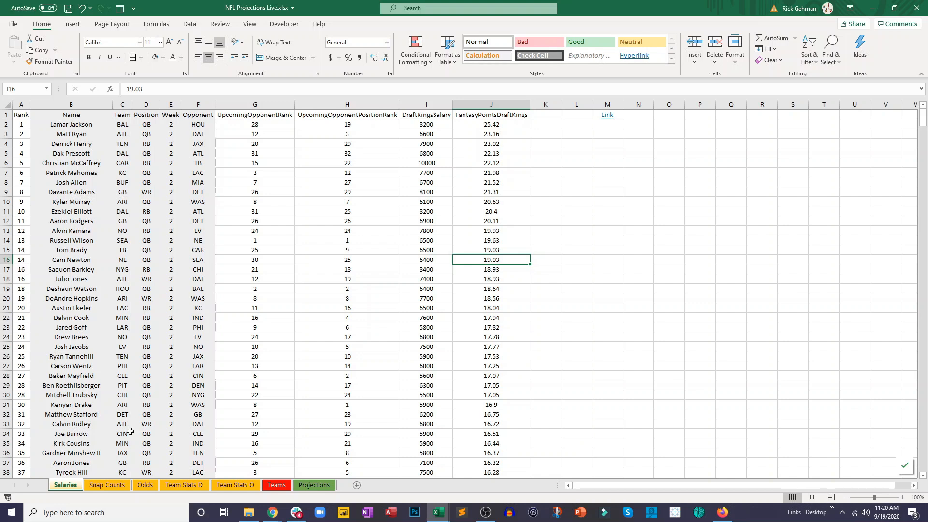
pyautogui.click(107, 485)
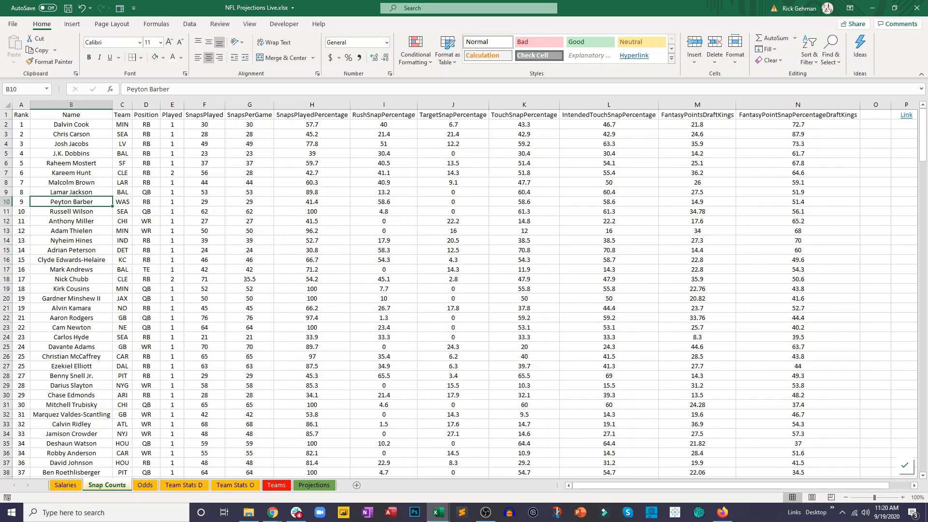
pyautogui.click(137, 486)
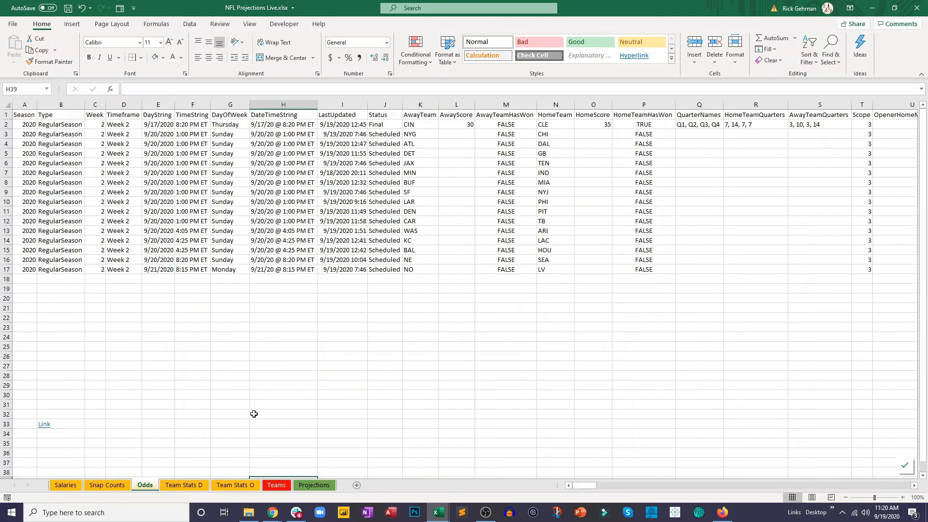
pyautogui.click(187, 485)
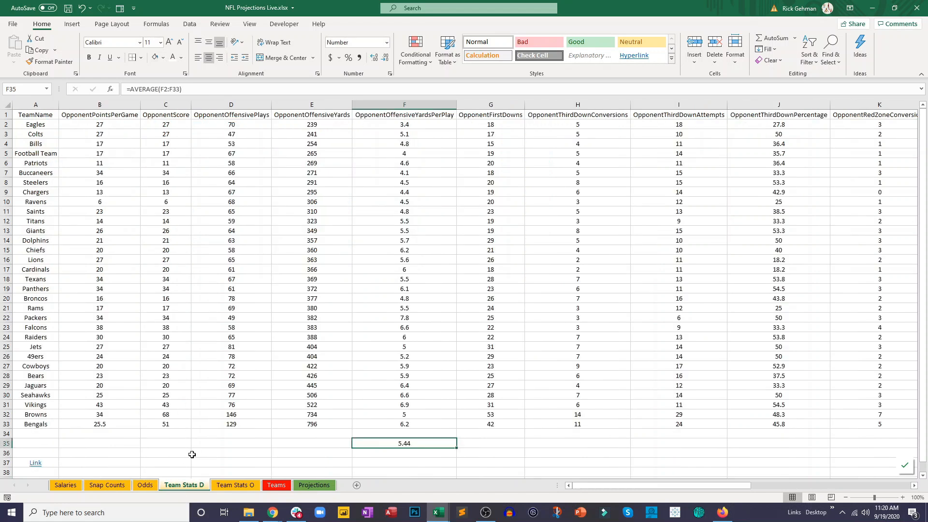
pyautogui.click(236, 486)
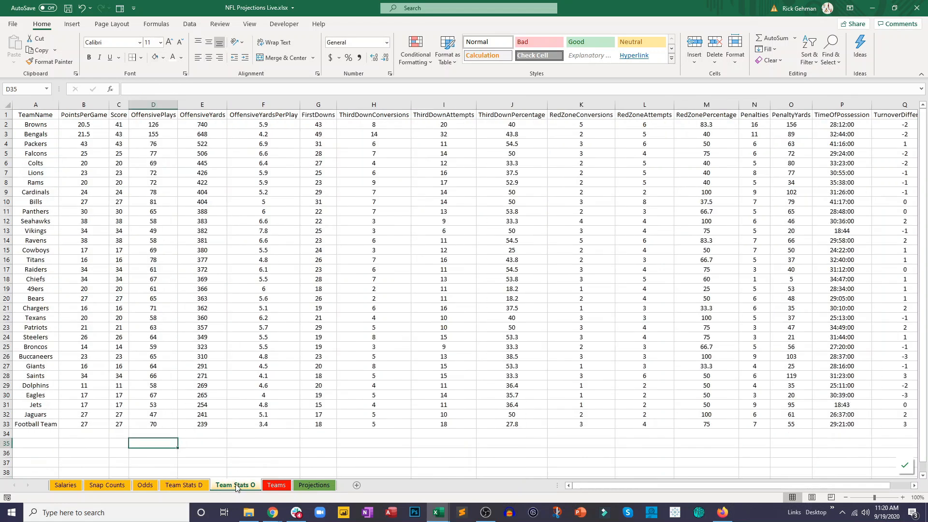
pyautogui.click(189, 485)
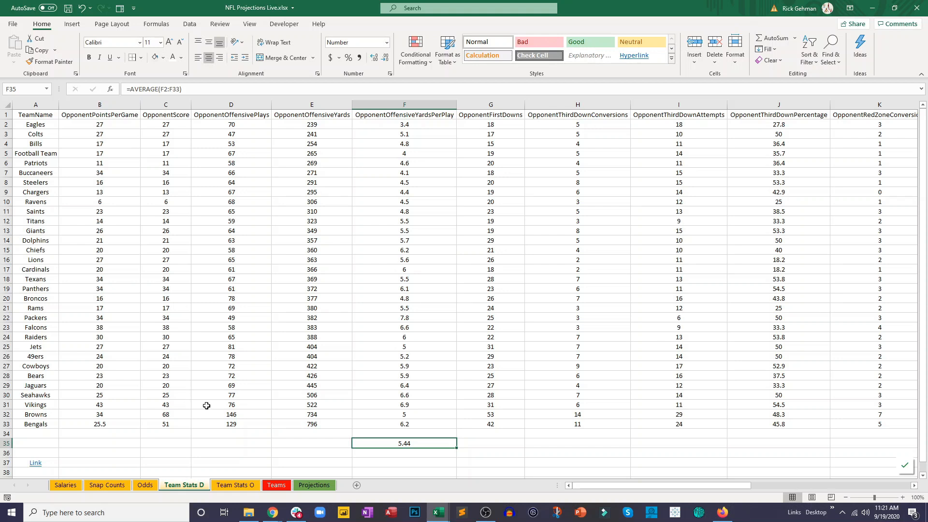
pyautogui.click(277, 485)
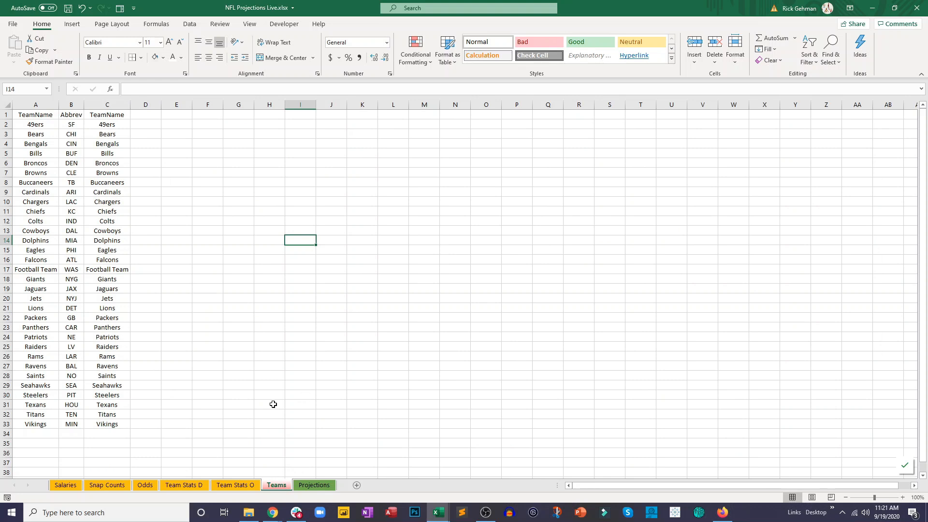
pyautogui.click(303, 488)
pyautogui.click(359, 352)
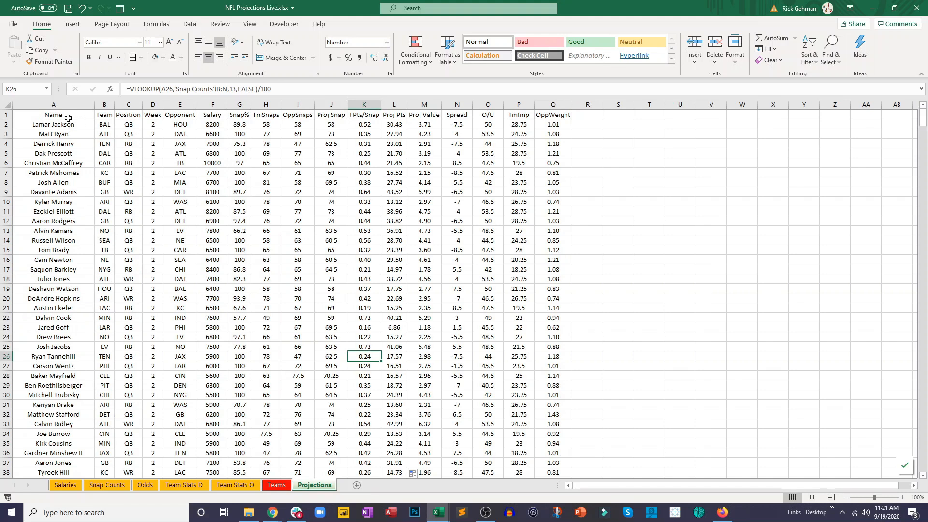
# - Format the header row A1:Q1 with a blue fill and white text
pyautogui.moveTo(68, 118); pyautogui.dragTo(551, 119)
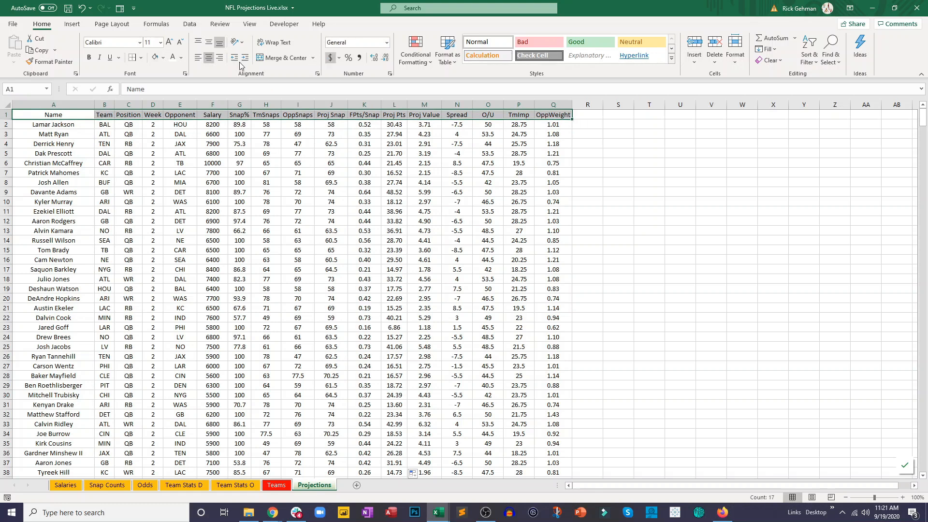
pyautogui.click(161, 59)
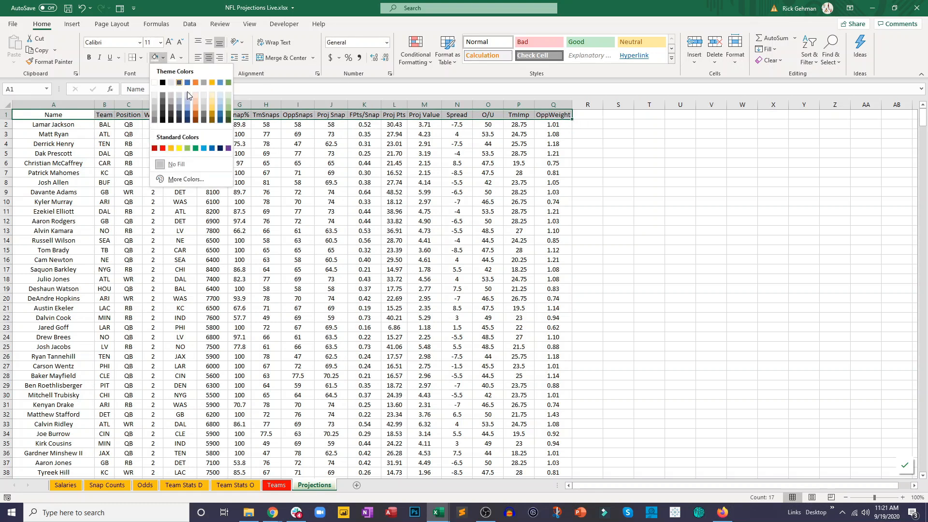
pyautogui.click(212, 149)
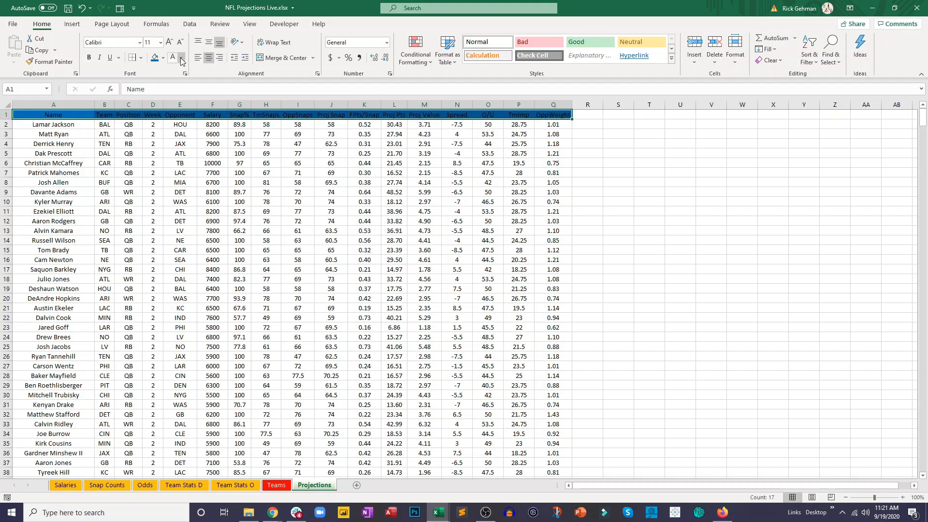
pyautogui.click(191, 153)
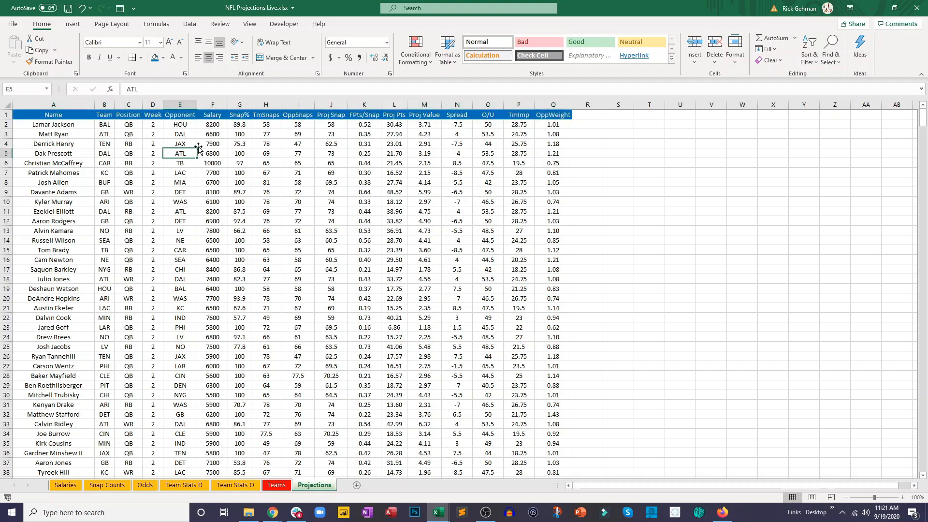
# - Apply the green-yellow-red color scale separately to the Salary and Snap% columns
pyautogui.click(213, 104)
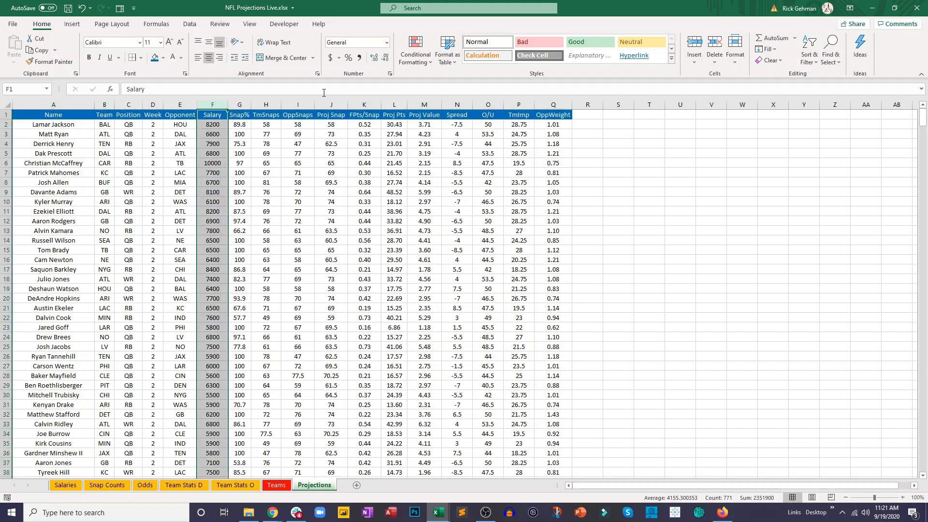
pyautogui.click(417, 58)
pyautogui.moveTo(438, 159)
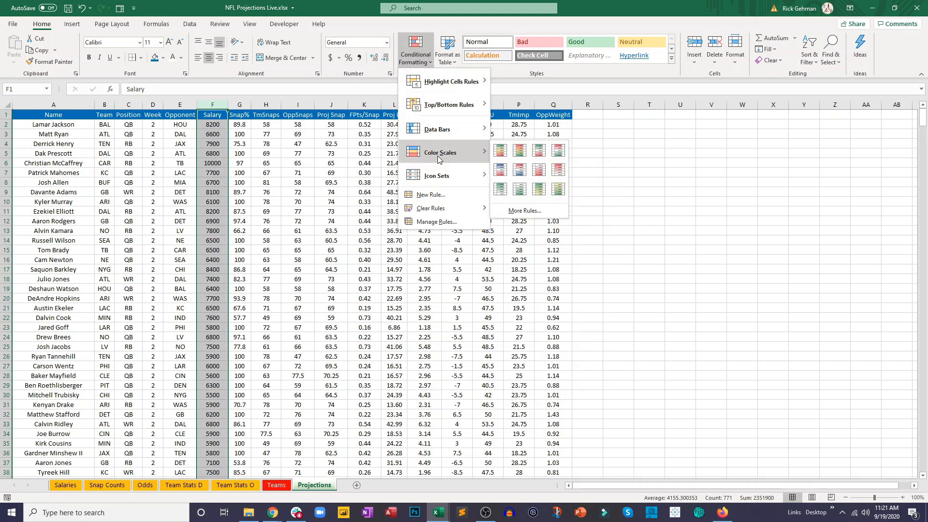
pyautogui.click(500, 154)
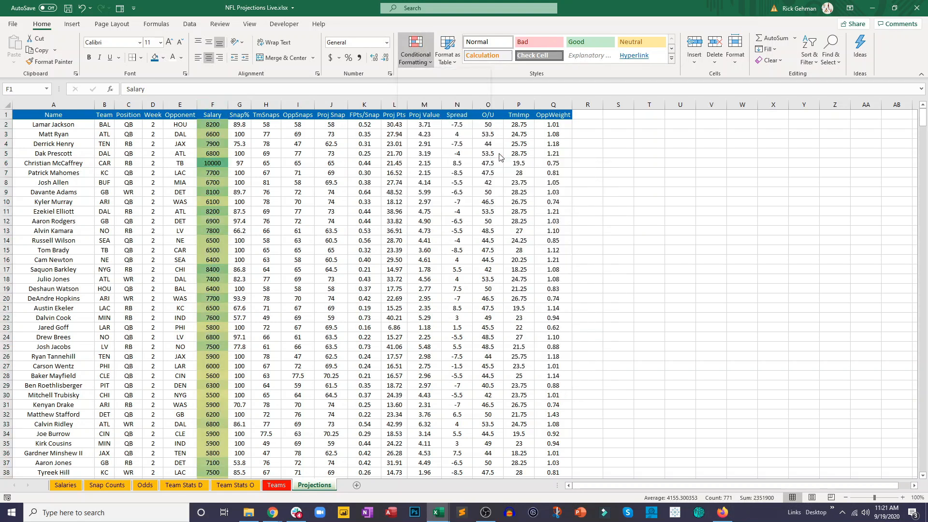
pyautogui.click(239, 105)
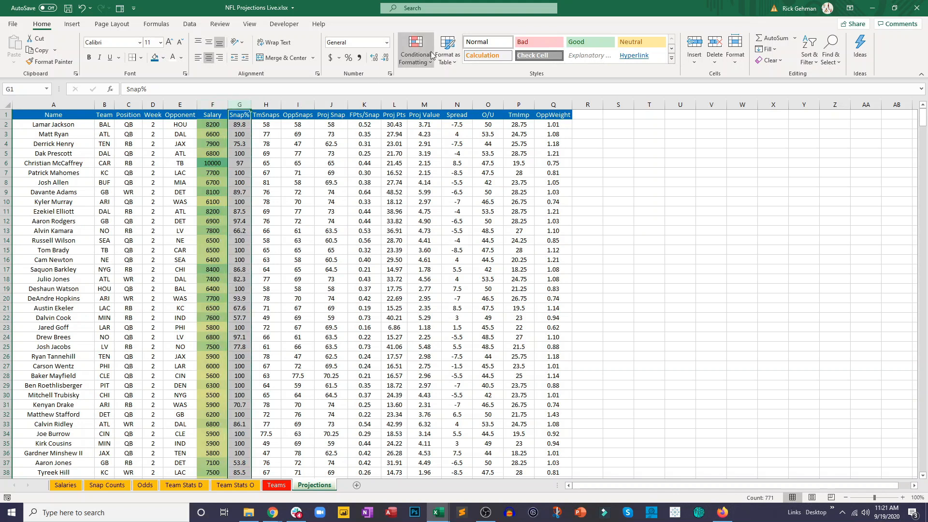
pyautogui.click(415, 56)
pyautogui.click(500, 154)
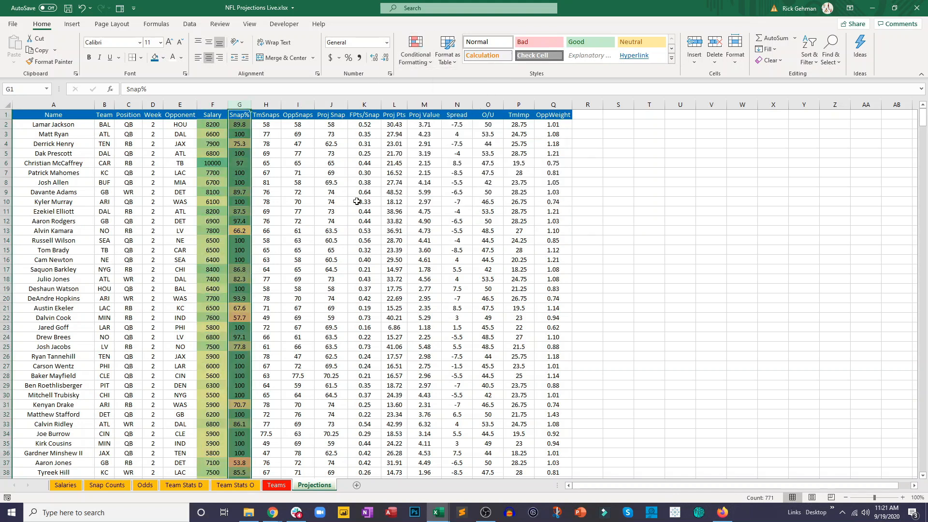
# - Apply the green-yellow-red color scale separately to the TmSnaps and OppSnaps columns
pyautogui.click(295, 192)
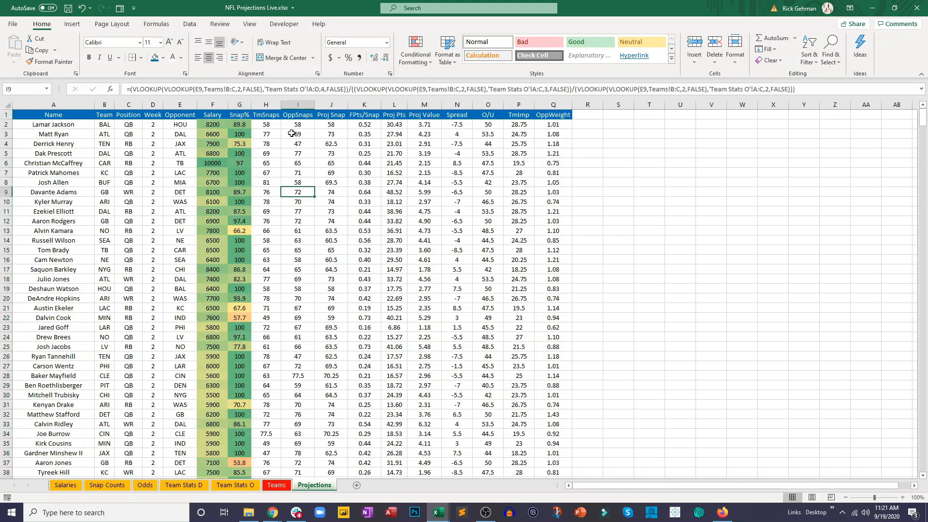
pyautogui.click(265, 105)
pyautogui.click(414, 59)
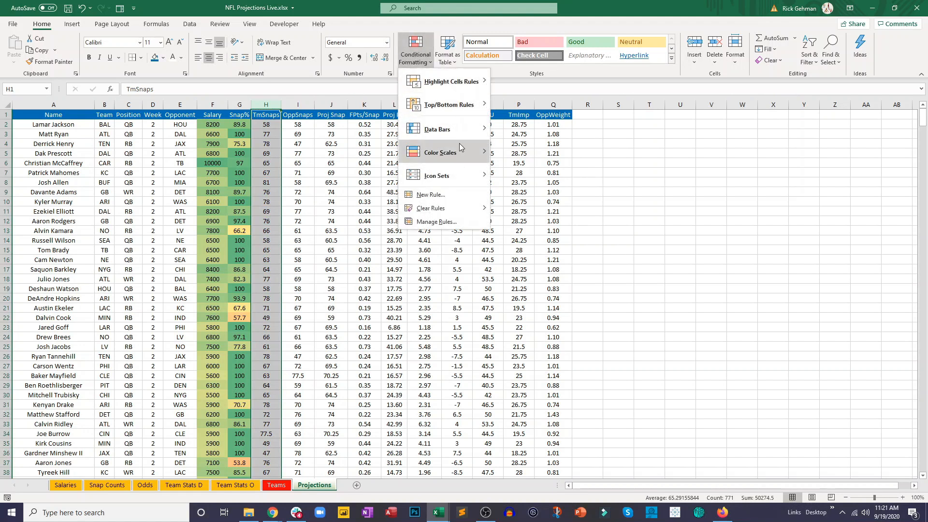
pyautogui.moveTo(462, 149)
pyautogui.click(499, 150)
pyautogui.click(298, 105)
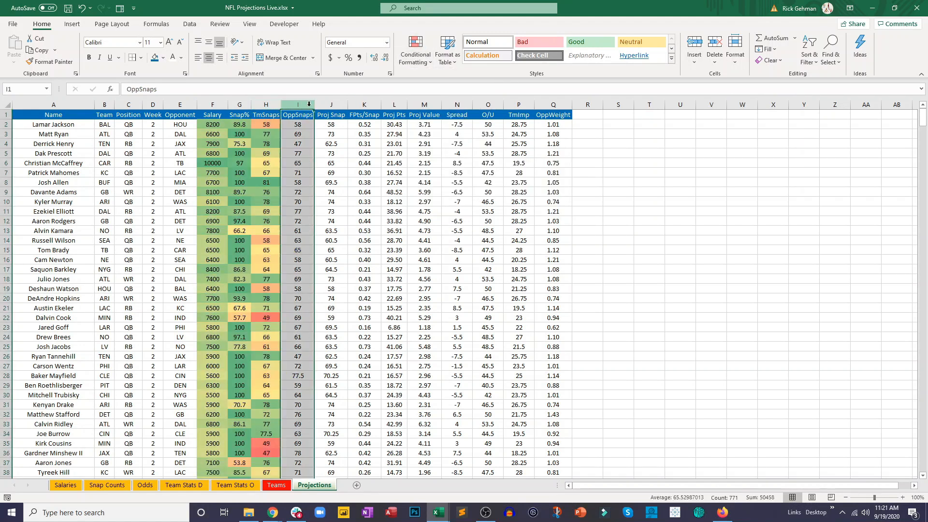
pyautogui.click(414, 59)
pyautogui.moveTo(461, 151)
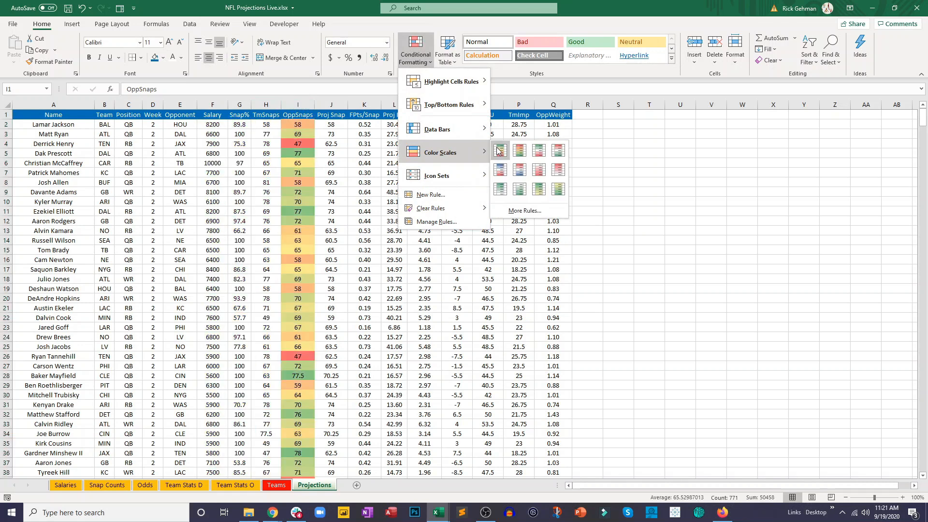
pyautogui.click(500, 151)
# - Apply the green-yellow-red color scale separately to the Proj Snap and FPts/Snap columns
pyautogui.click(337, 106)
pyautogui.click(415, 54)
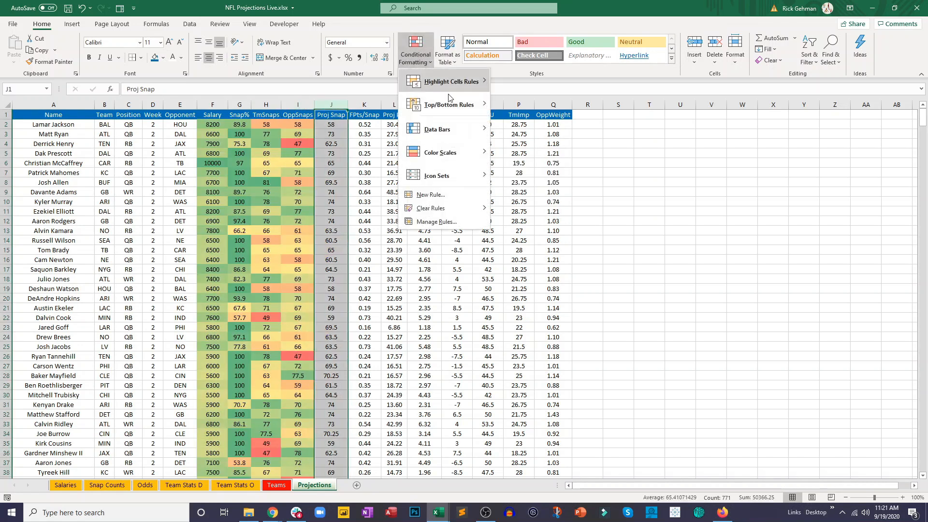
pyautogui.click(499, 151)
pyautogui.click(364, 105)
pyautogui.click(415, 54)
pyautogui.moveTo(471, 151)
pyautogui.click(499, 145)
# - Apply the green-yellow-red color scale separately to the Proj Pts and Proj Value columns
pyautogui.click(394, 105)
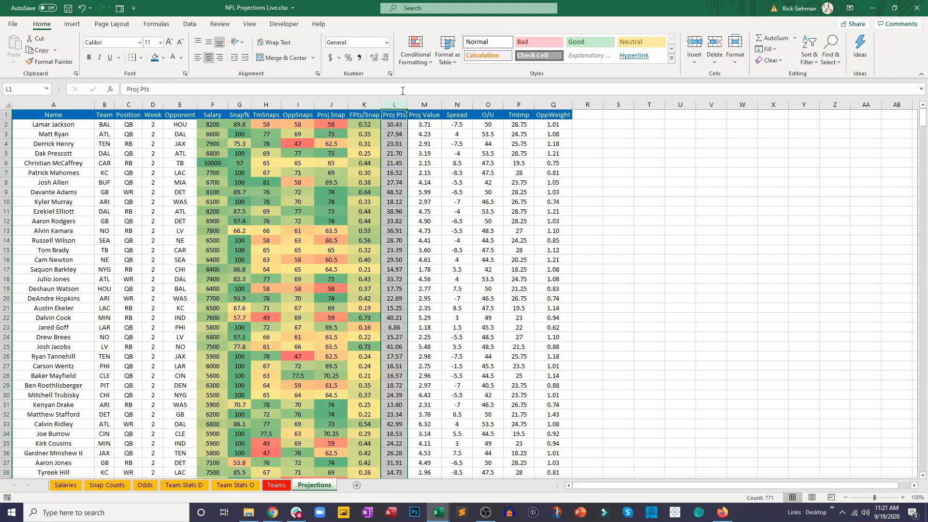
pyautogui.click(415, 54)
pyautogui.click(499, 148)
pyautogui.click(425, 105)
pyautogui.click(416, 66)
pyautogui.moveTo(471, 152)
pyautogui.click(499, 148)
pyautogui.click(448, 190)
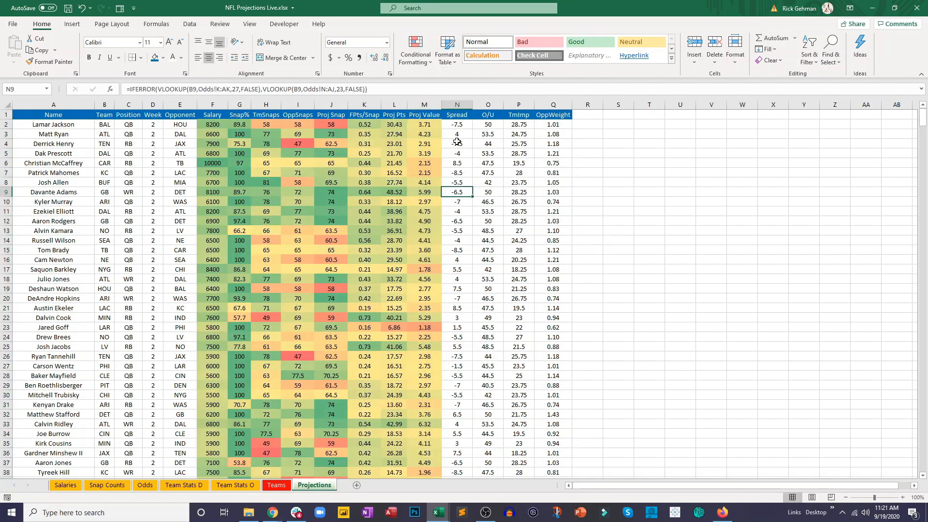
# - Apply the green-yellow-red color scale separately to the Spread and O/U columns
pyautogui.click(456, 105)
pyautogui.click(415, 62)
pyautogui.moveTo(471, 151)
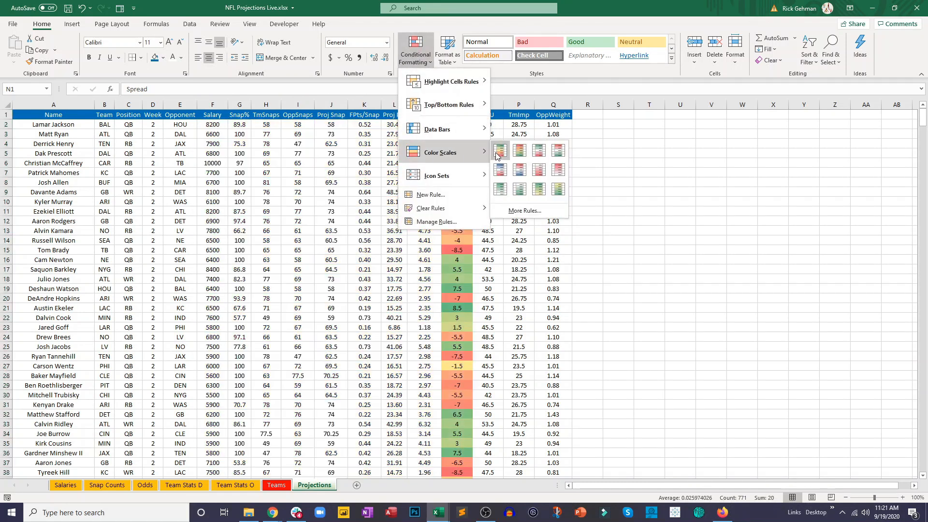
pyautogui.click(499, 148)
pyautogui.click(457, 163)
pyautogui.click(488, 105)
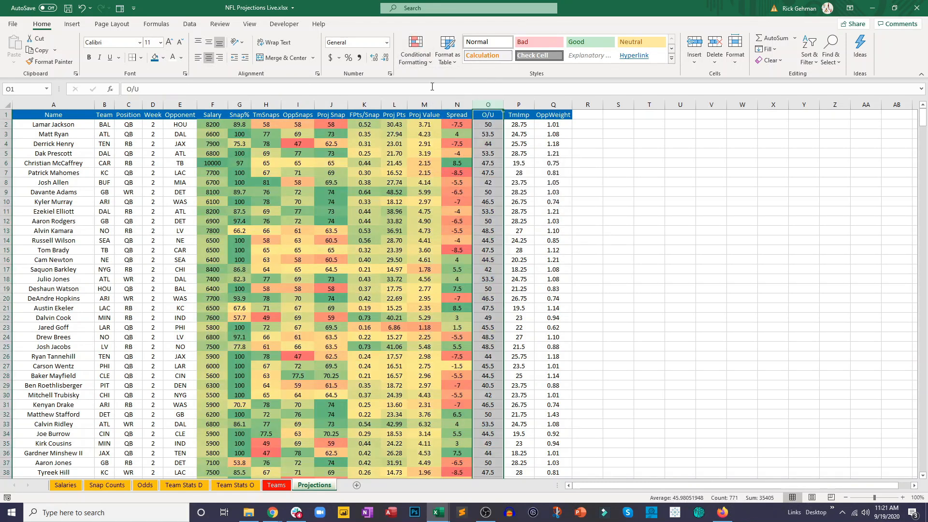
pyautogui.click(416, 62)
pyautogui.moveTo(464, 152)
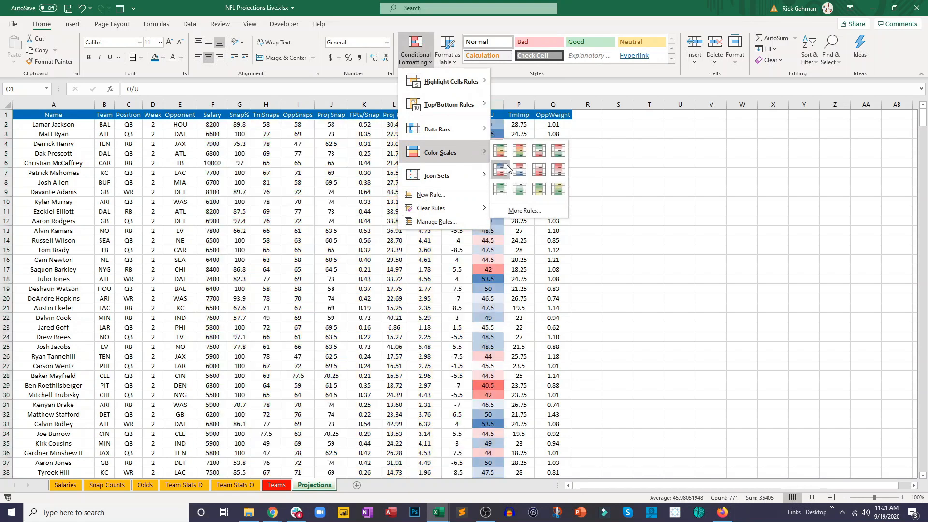
pyautogui.click(499, 148)
# - Apply the green-yellow-red color scale separately to the TmImp and OppWeight columns
pyautogui.click(528, 102)
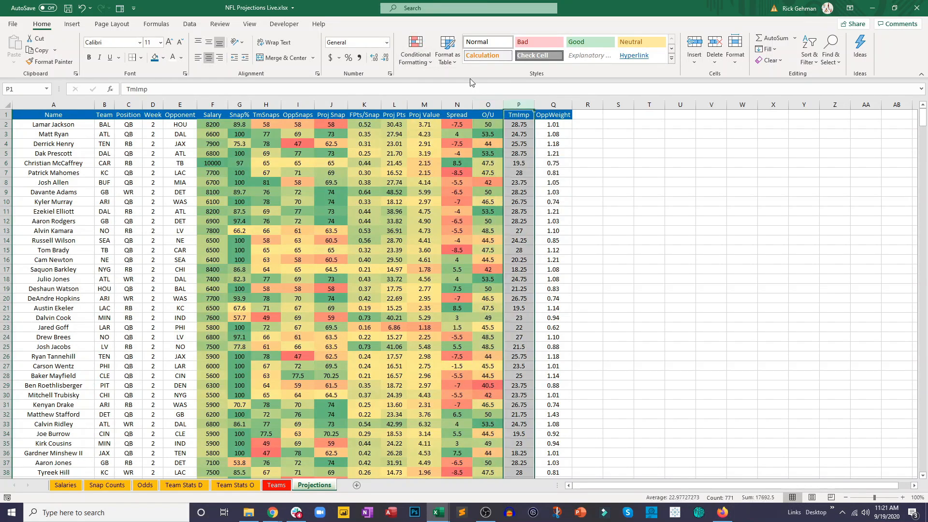
pyautogui.click(419, 62)
pyautogui.moveTo(464, 152)
pyautogui.click(501, 150)
pyautogui.click(554, 105)
pyautogui.click(416, 53)
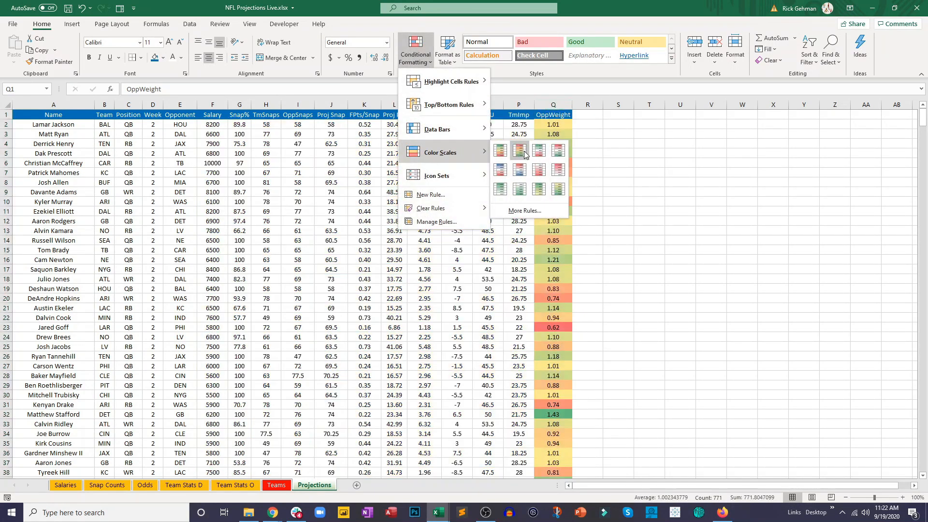
pyautogui.click(500, 150)
pyautogui.click(613, 219)
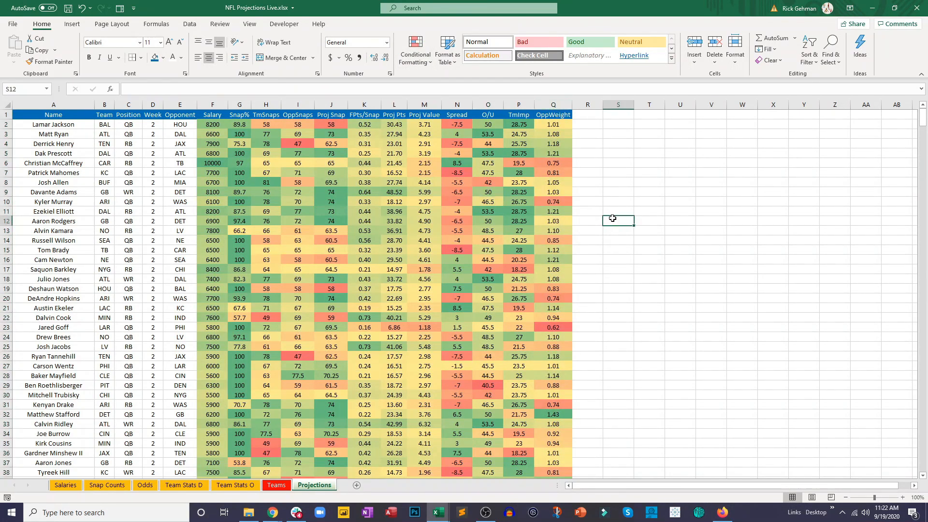
# - Add filters to the header row of columns A through Q on the Projections sheet
pyautogui.click(457, 238)
pyautogui.moveTo(50, 98); pyautogui.dragTo(539, 130)
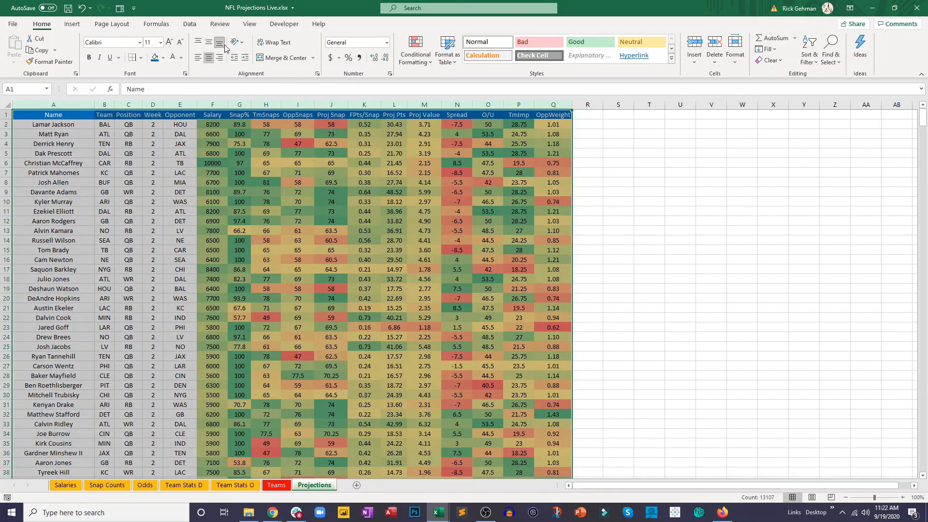
pyautogui.click(189, 23)
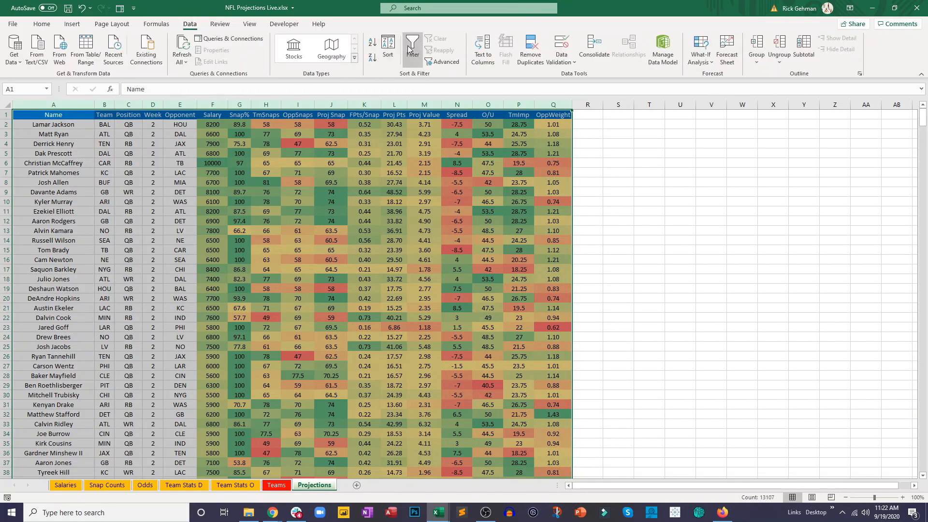
pyautogui.click(410, 48)
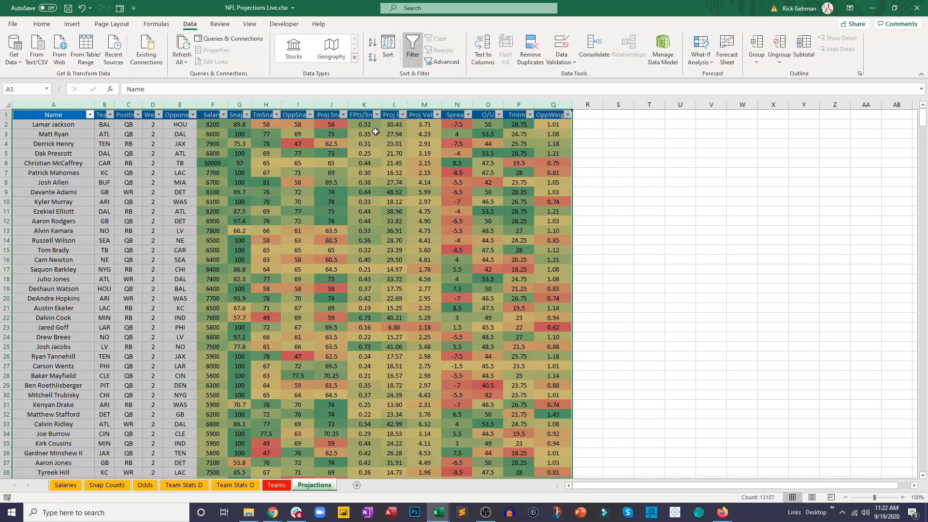
pyautogui.click(470, 134)
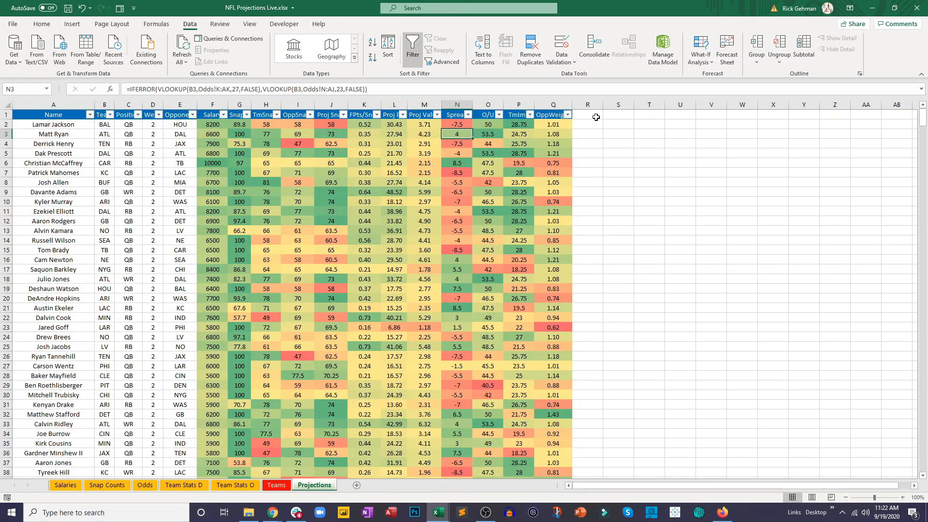
# - Auto-fit the widths of columns F through Q to fit their headers alongside the filter arrows
pyautogui.moveTo(573, 105); pyautogui.dragTo(364, 107)
pyautogui.moveTo(298, 104); pyautogui.dragTo(240, 106)
pyautogui.click(206, 164)
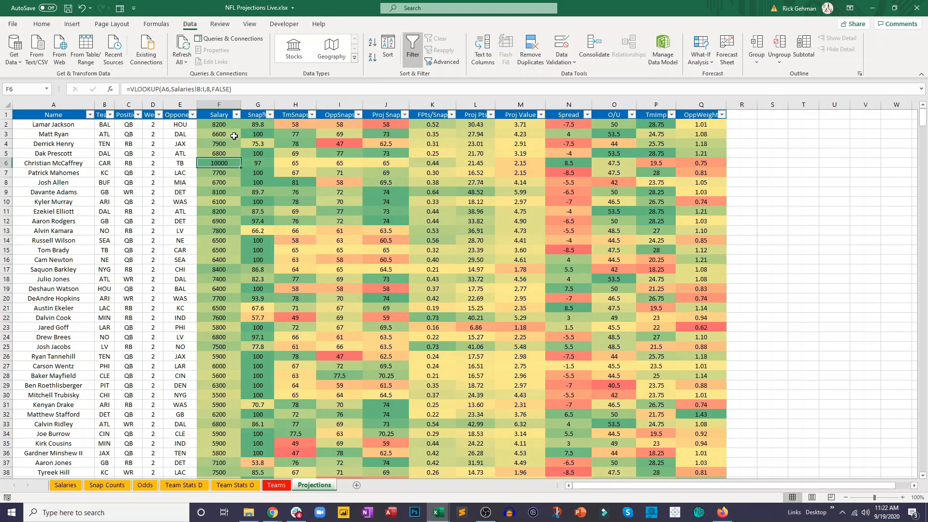
# - Sort the table by Salary from largest to smallest and check the null salaries and #N/A values in Snap%
pyautogui.click(236, 115)
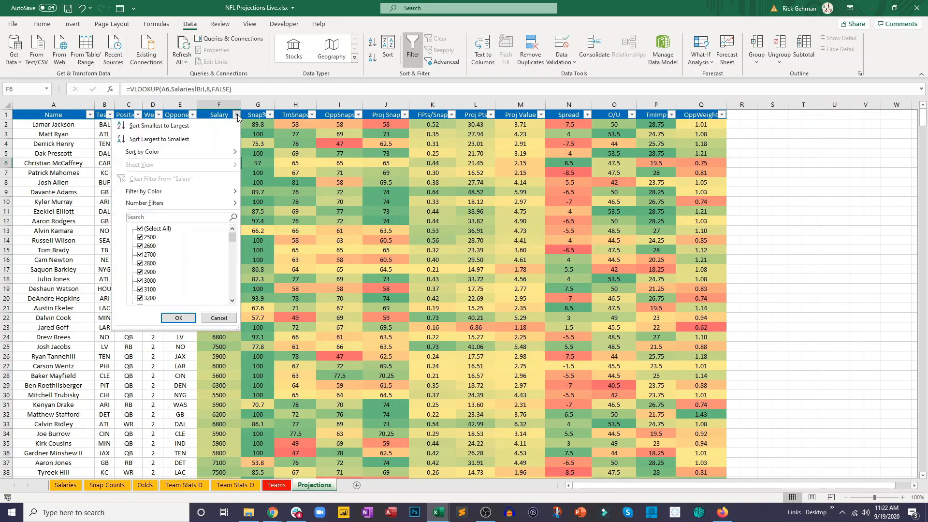
pyautogui.click(221, 143)
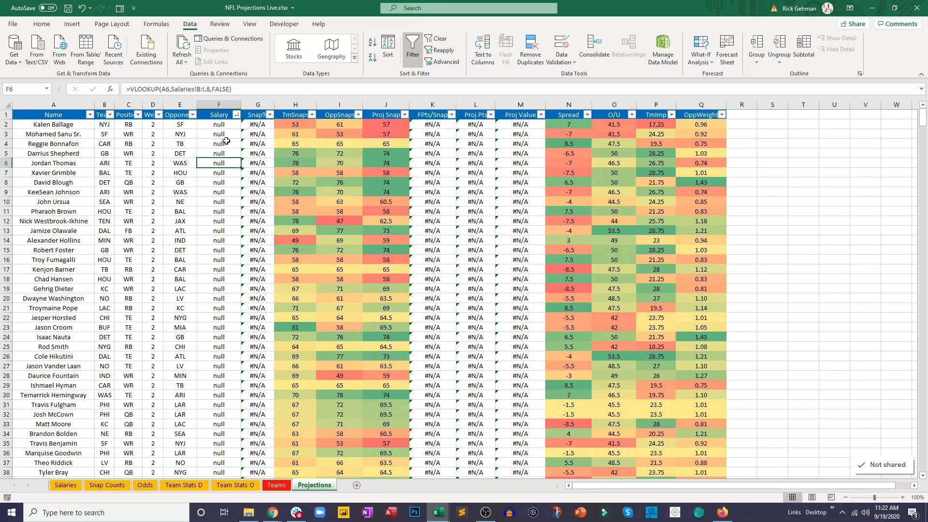
pyautogui.moveTo(219, 135); pyautogui.dragTo(219, 301)
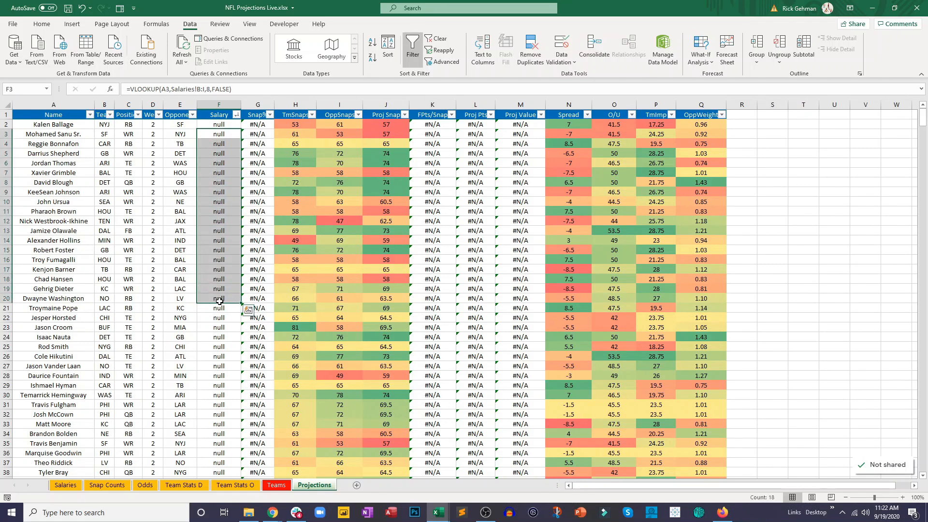
pyautogui.moveTo(264, 143); pyautogui.dragTo(249, 280)
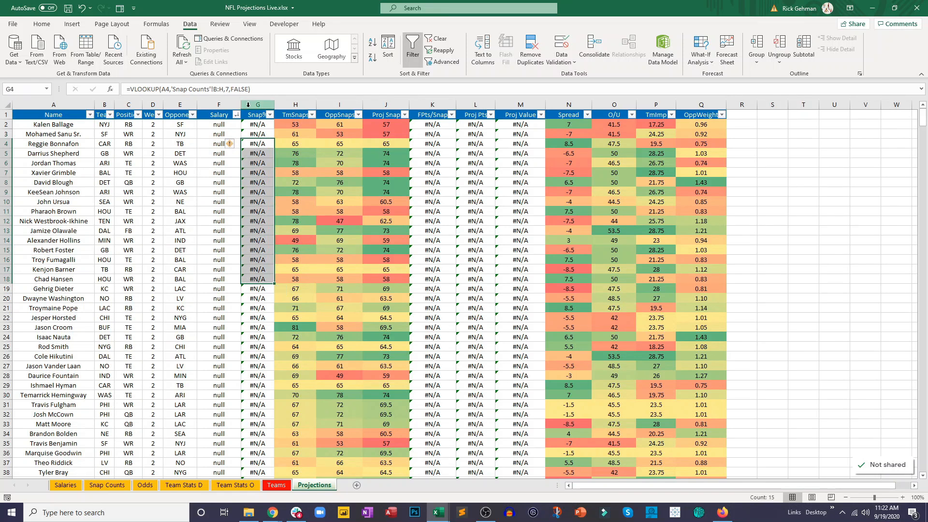
# - Filter the Salary column to exclude the null entries
pyautogui.click(236, 114)
pyautogui.scroll(-15, 209, 248)
pyautogui.click(148, 299)
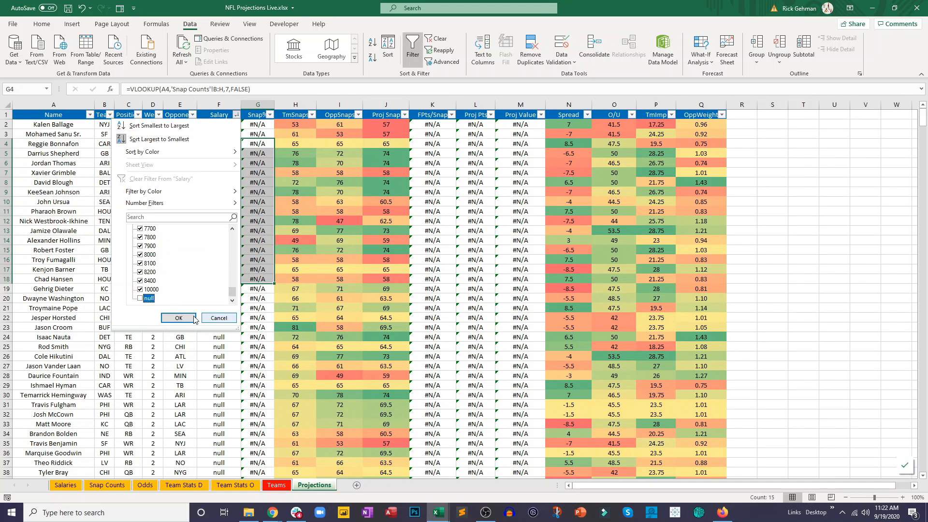
pyautogui.click(193, 319)
pyautogui.click(198, 211)
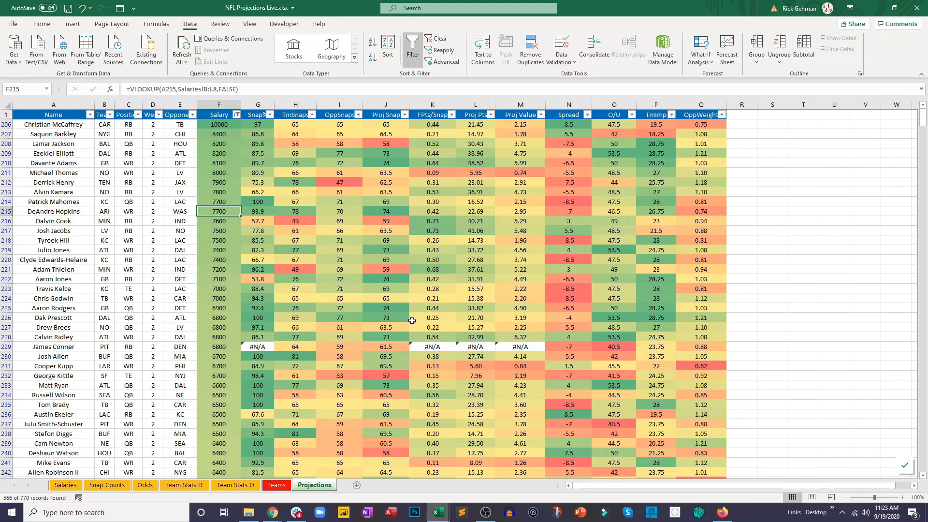
# - Filter the Proj Pts column to exclude the #N/A entries
pyautogui.click(491, 114)
pyautogui.scroll(-20, 435, 256)
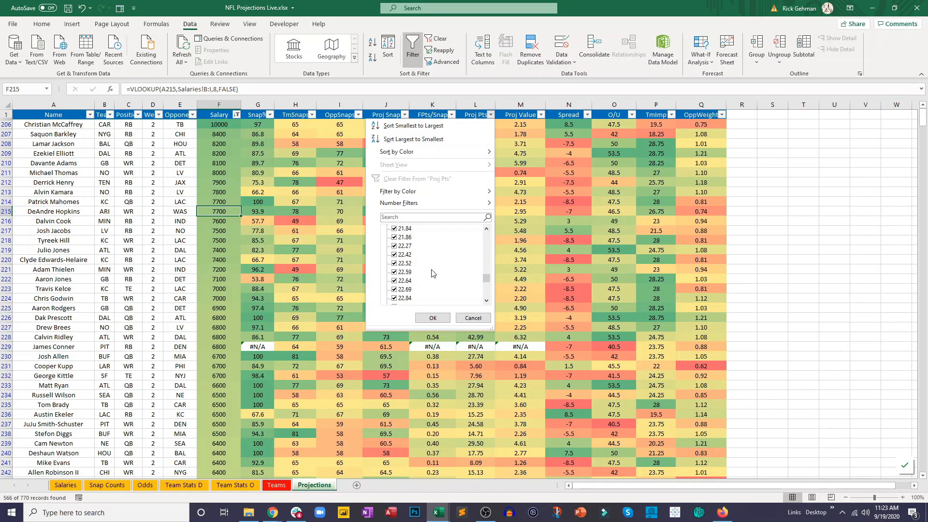
pyautogui.click(404, 299)
pyautogui.click(432, 318)
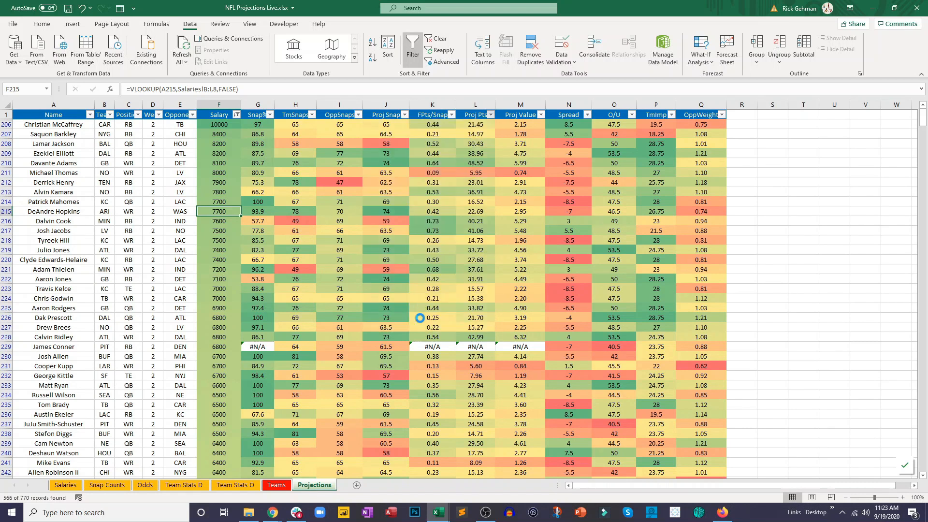
pyautogui.click(468, 251)
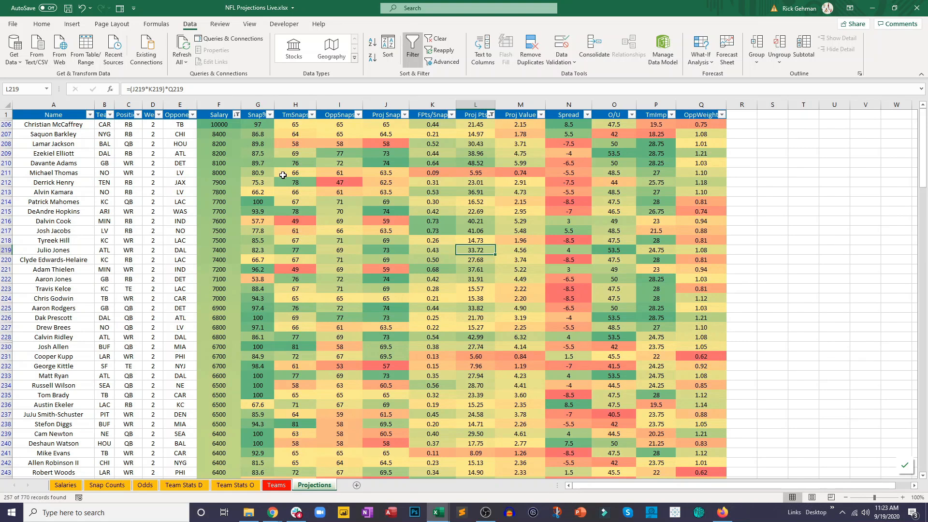
# - Review the formulas behind Proj Snap, FPts/Snap, Proj Pts, OppWeight and TmImp in the first visible player rows
pyautogui.click(393, 127)
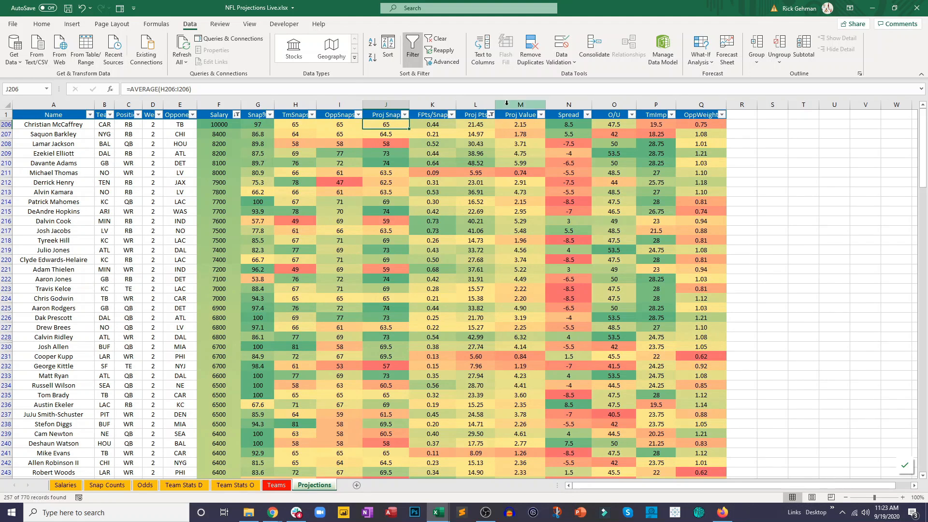
pyautogui.click(443, 126)
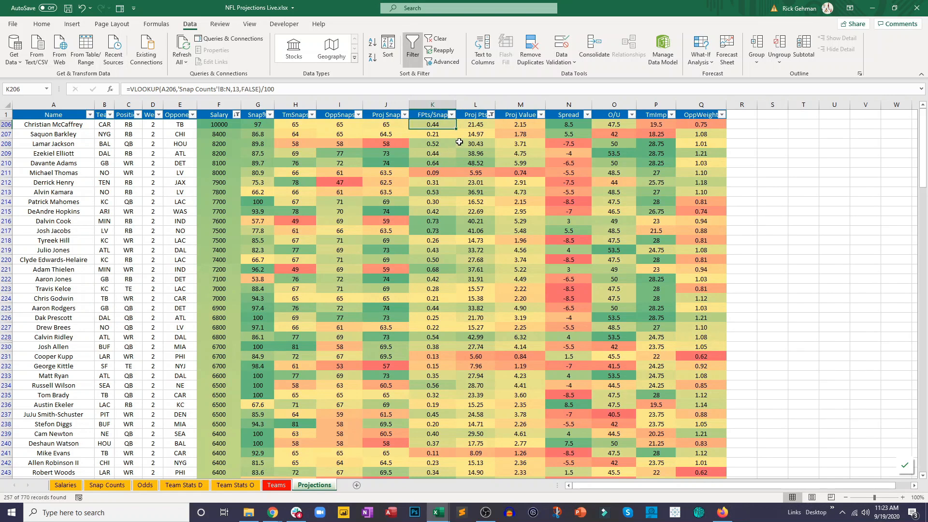
pyautogui.click(475, 123)
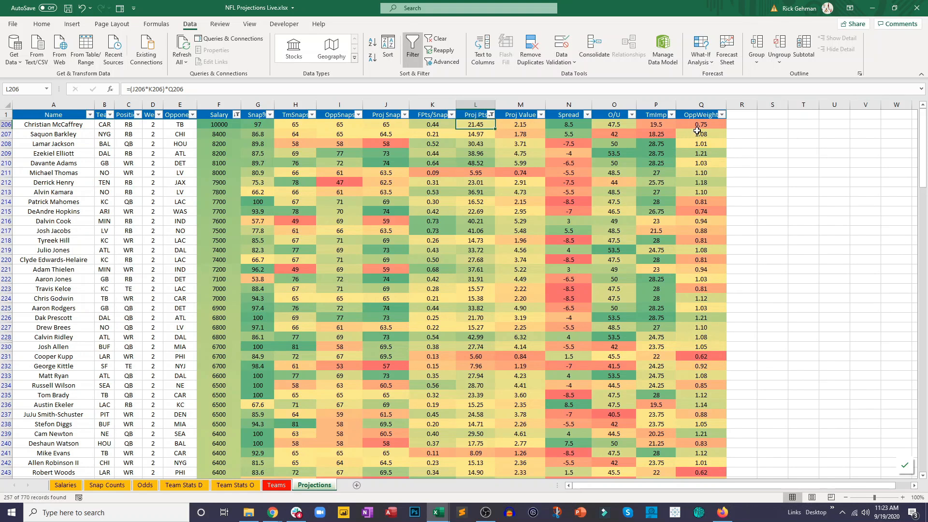
pyautogui.click(698, 124)
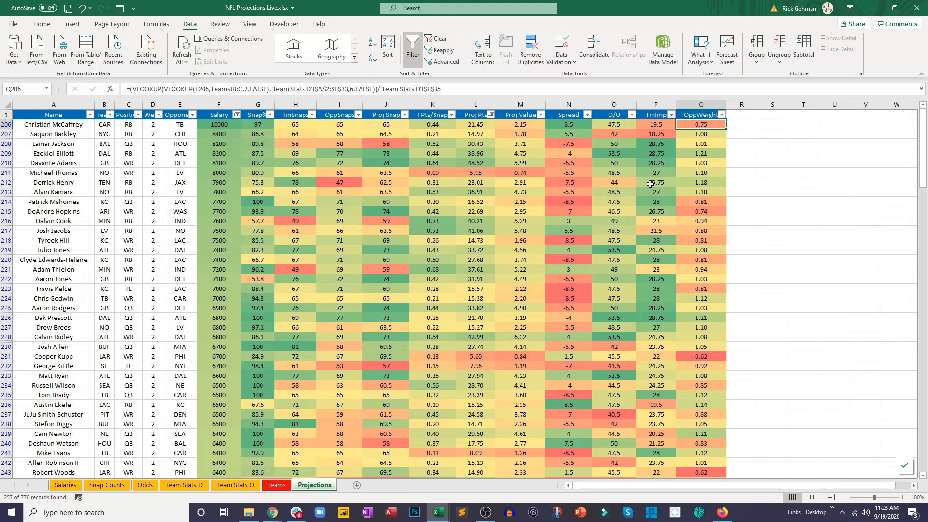
pyautogui.click(651, 124)
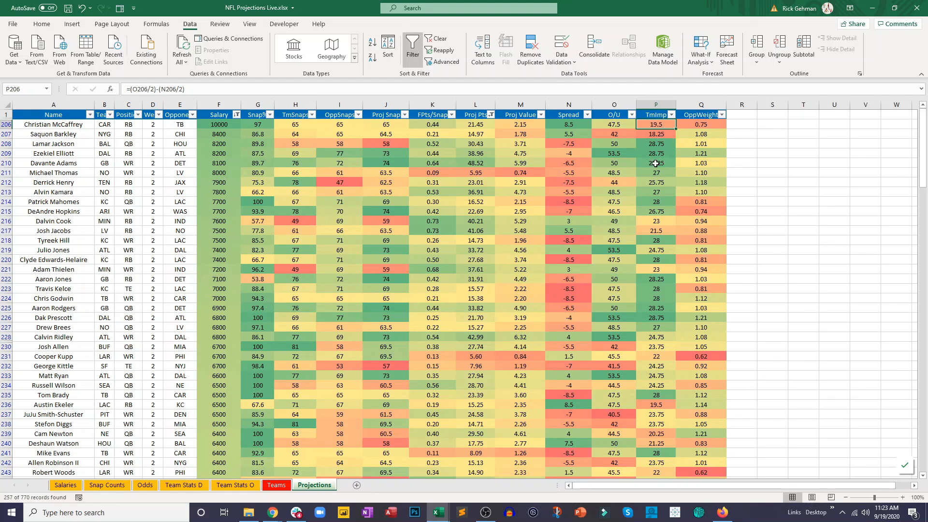
pyautogui.click(644, 136)
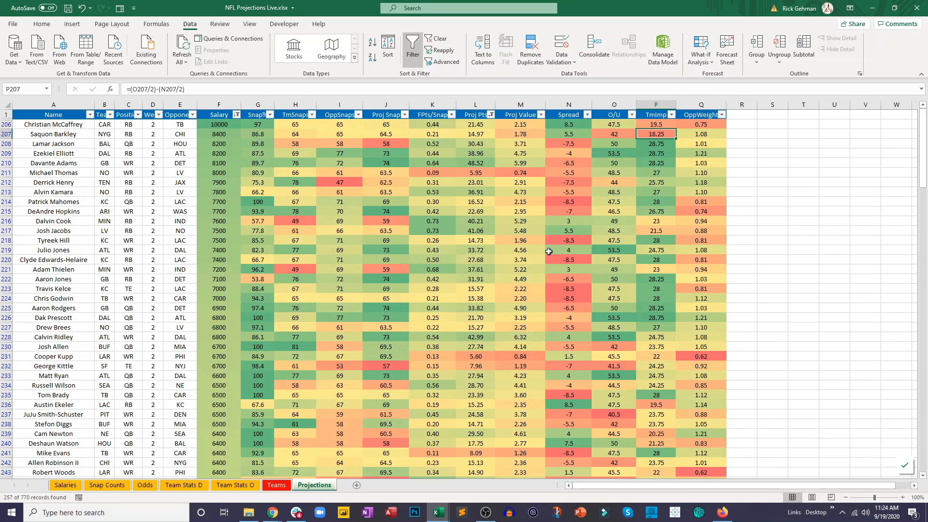
# - Sort the table by Proj Value from largest to smallest and inspect the top players' projected points
pyautogui.click(491, 115)
pyautogui.click(541, 115)
pyautogui.click(542, 115)
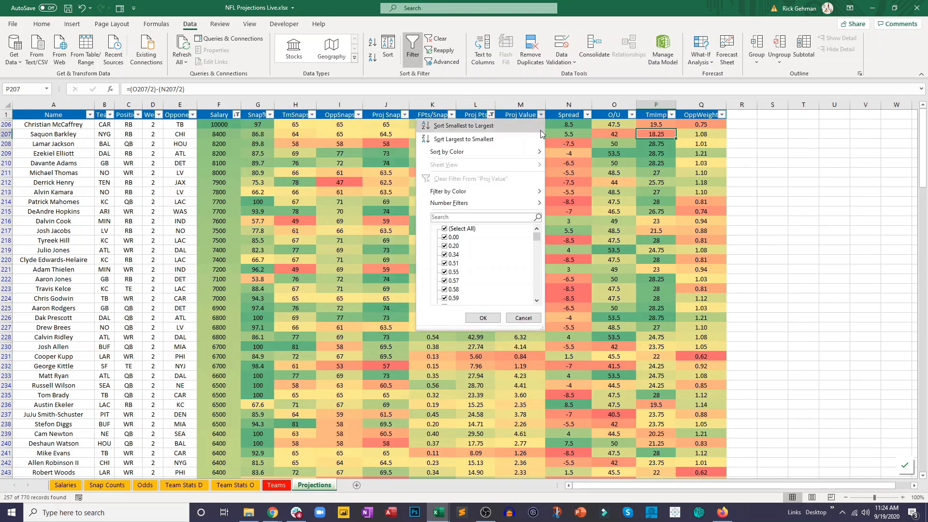
pyautogui.click(541, 140)
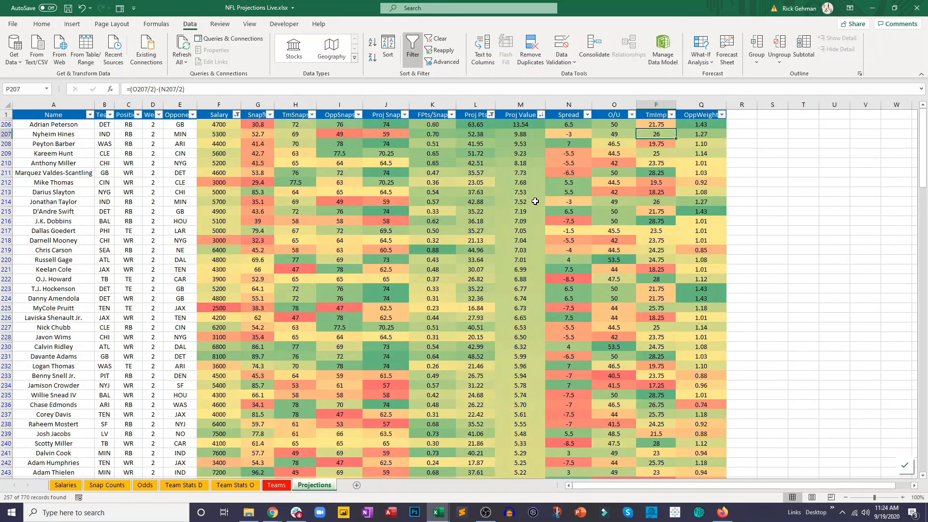
pyautogui.click(535, 200)
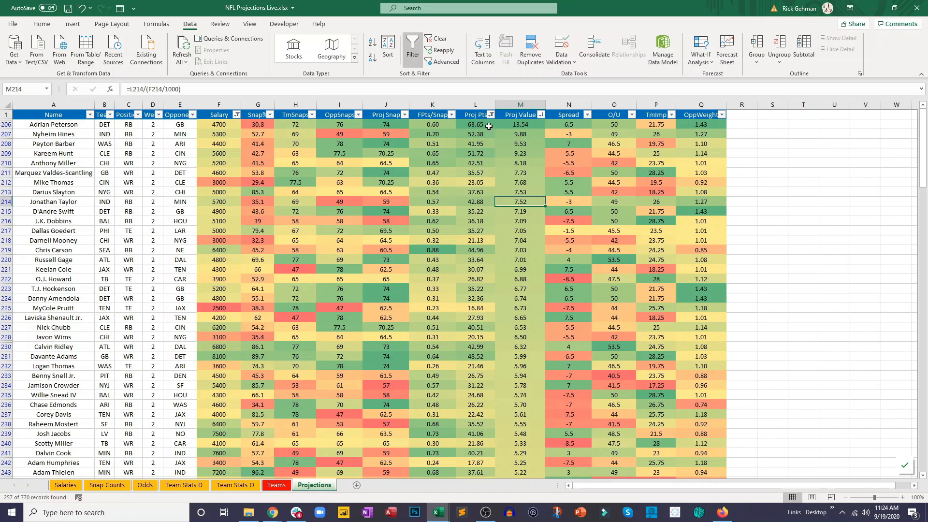
pyautogui.moveTo(487, 126); pyautogui.dragTo(488, 145)
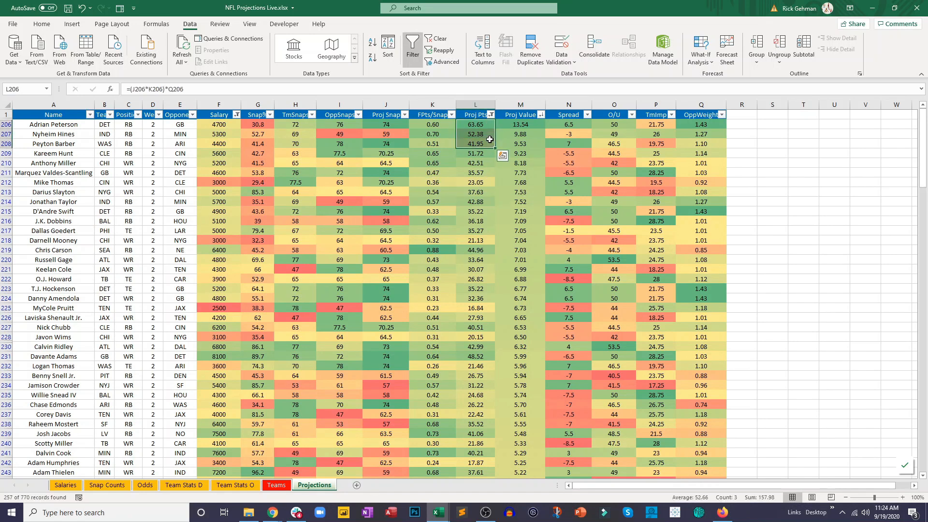
pyautogui.click(481, 181)
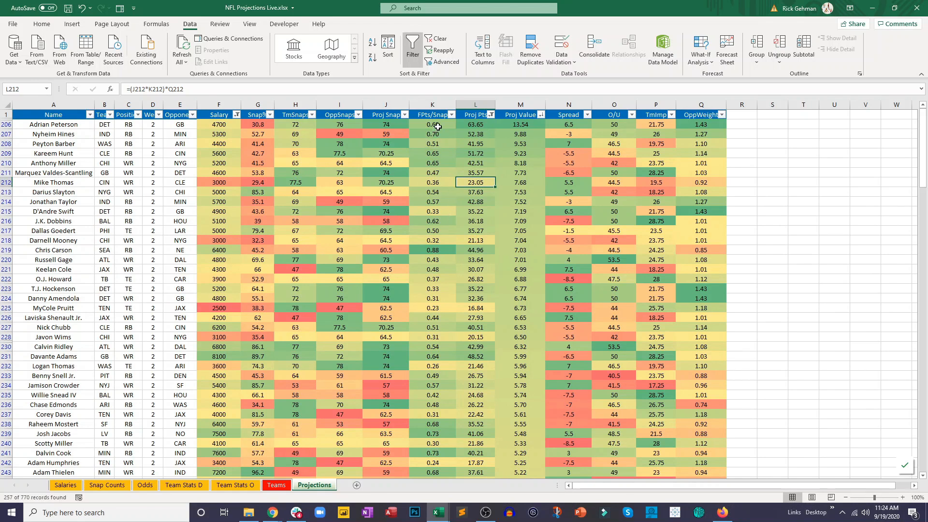
# - Sort the table by Salary from largest to smallest again and save the workbook
pyautogui.click(237, 115)
pyautogui.click(213, 139)
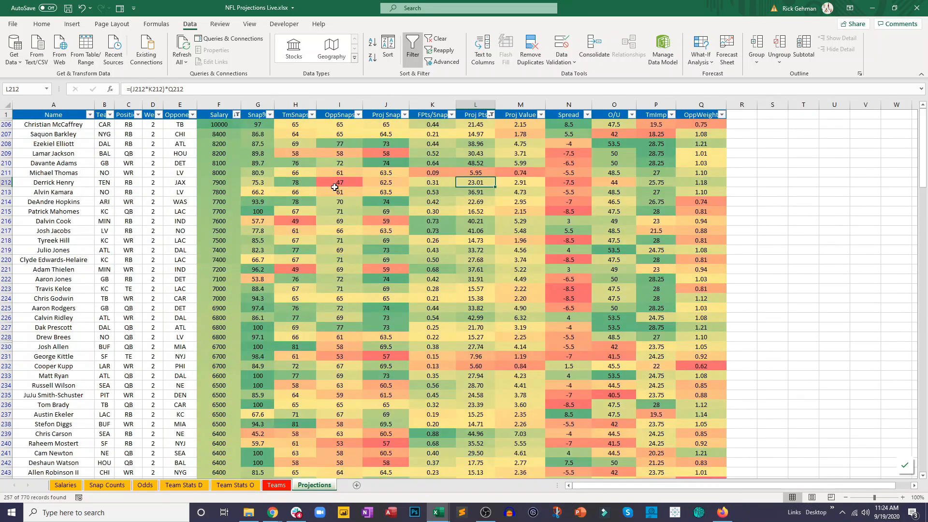
pyautogui.click(335, 188)
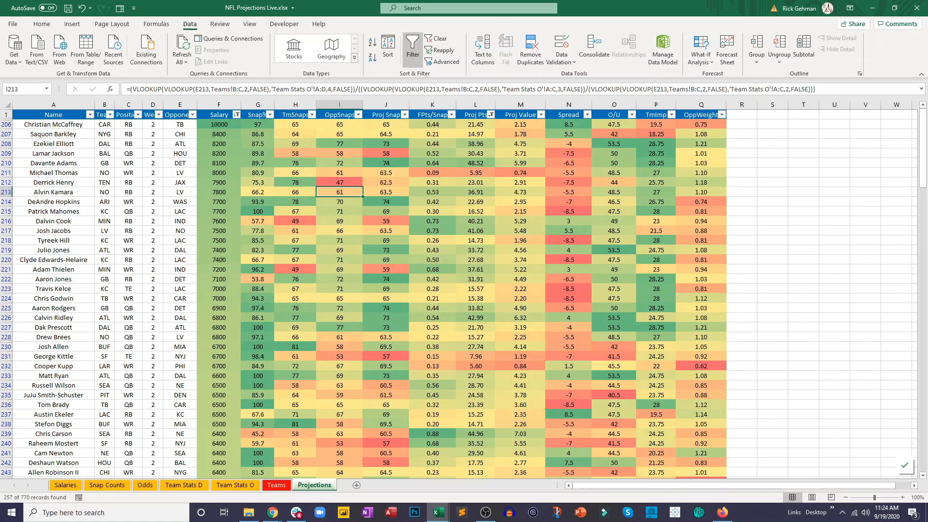
pyautogui.hotkey('ctrl', 's')
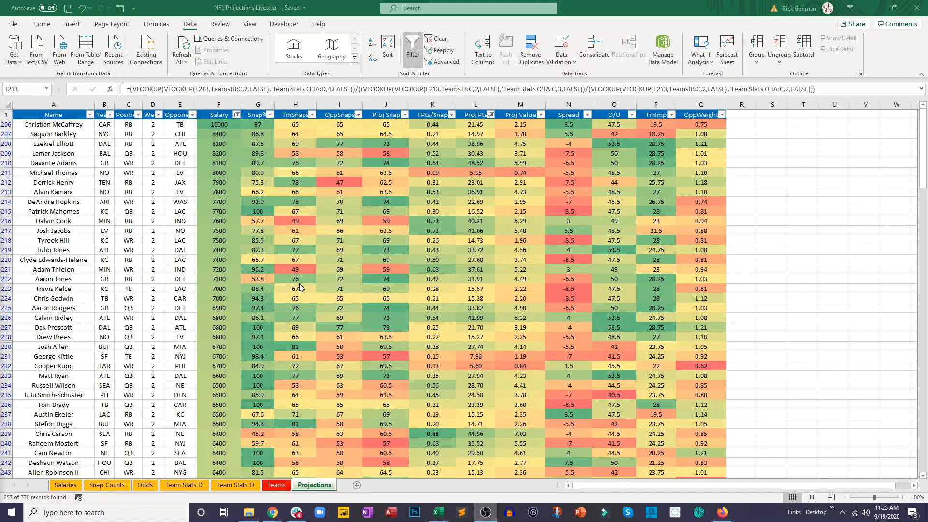
# - Filter the Position column to show only QB rows and inspect the quarterbacks' projected points
pyautogui.click(139, 115)
pyautogui.click(139, 115)
pyautogui.click(61, 228)
pyautogui.click(49, 246)
pyautogui.click(80, 317)
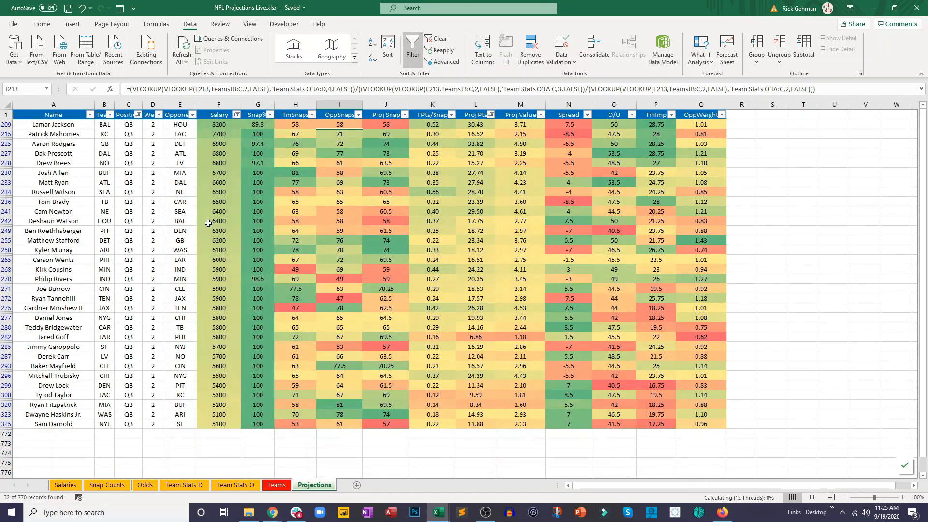
pyautogui.click(156, 231)
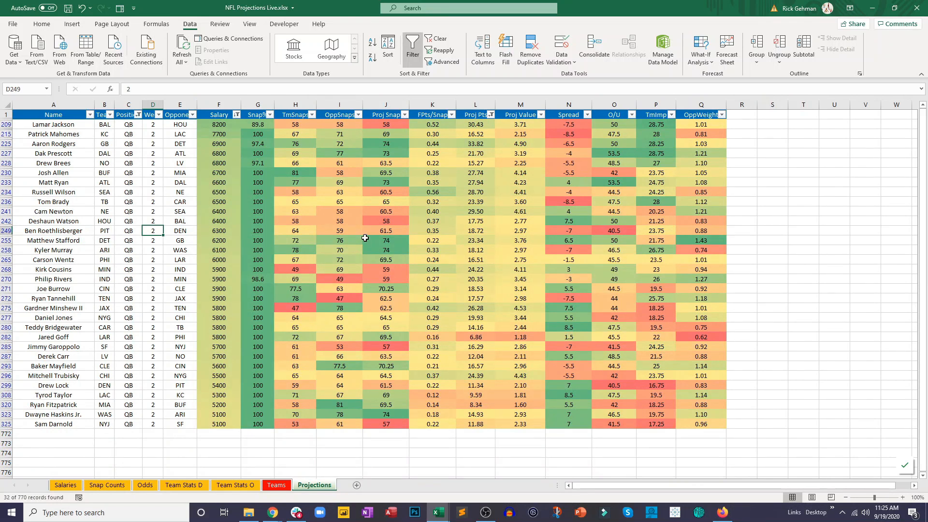
pyautogui.click(487, 144)
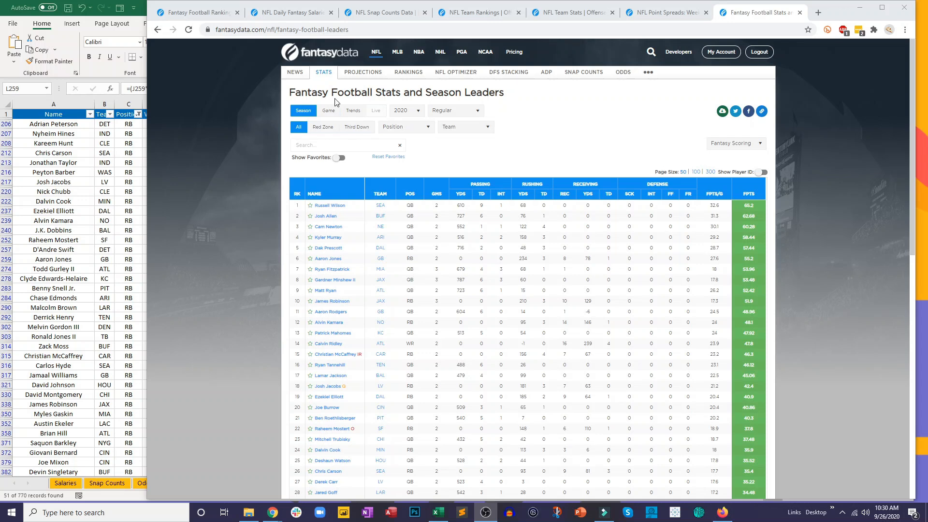
# - Limit the FantasyData season leaders to game stats from Week 2 to Week 2 for the RB position
pyautogui.click(329, 111)
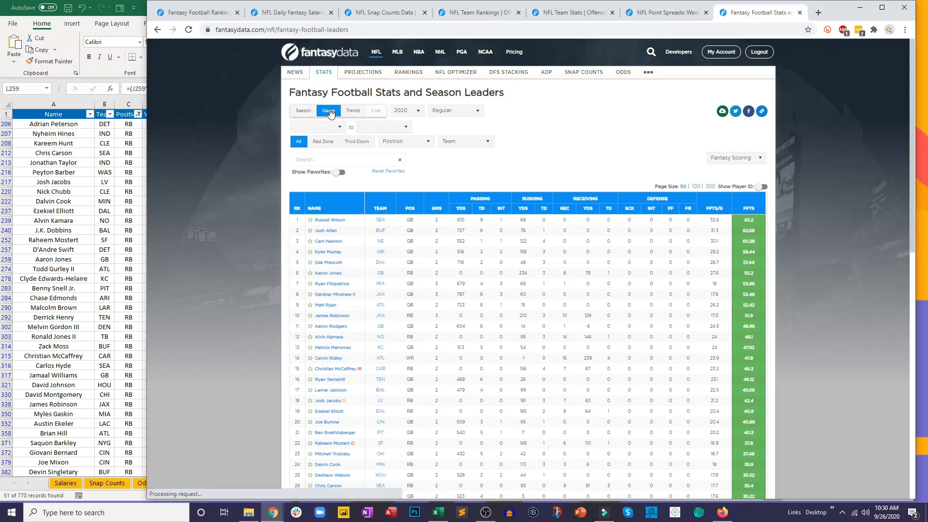
pyautogui.click(324, 128)
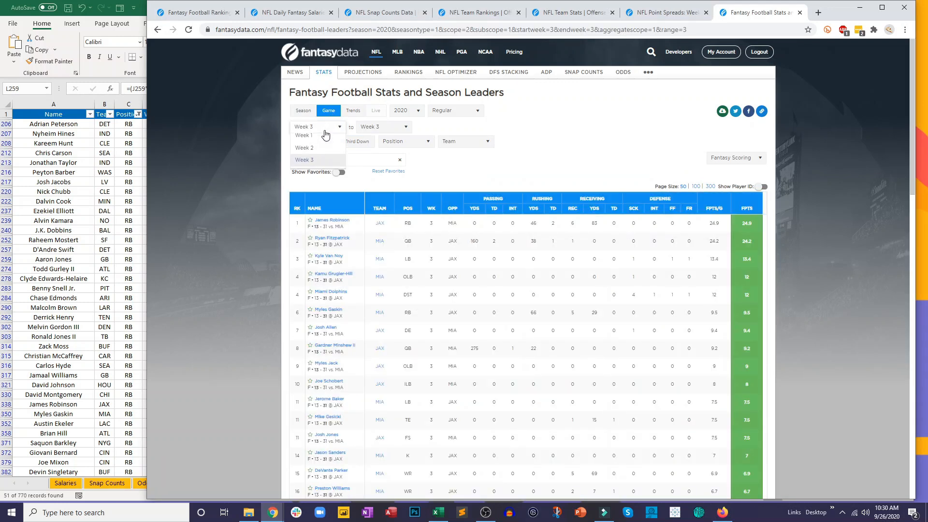
pyautogui.click(317, 154)
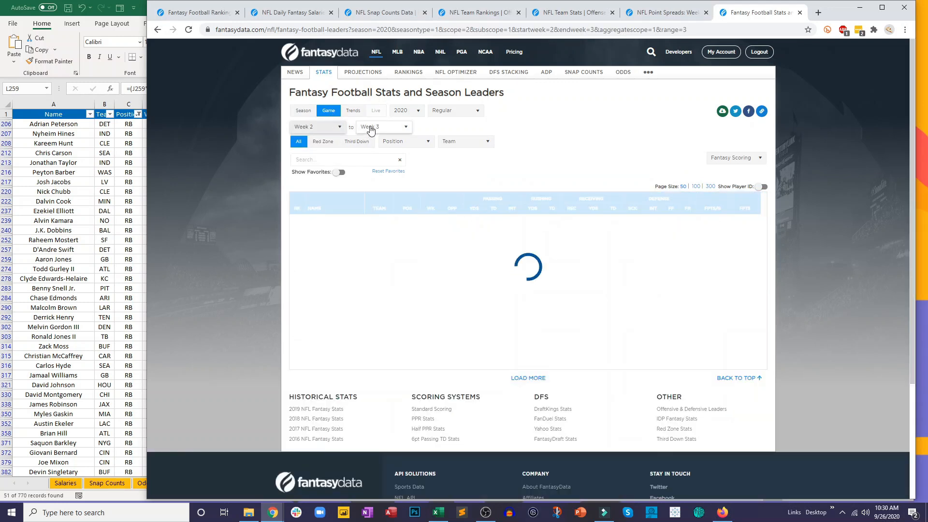
pyautogui.click(370, 127)
pyautogui.click(373, 151)
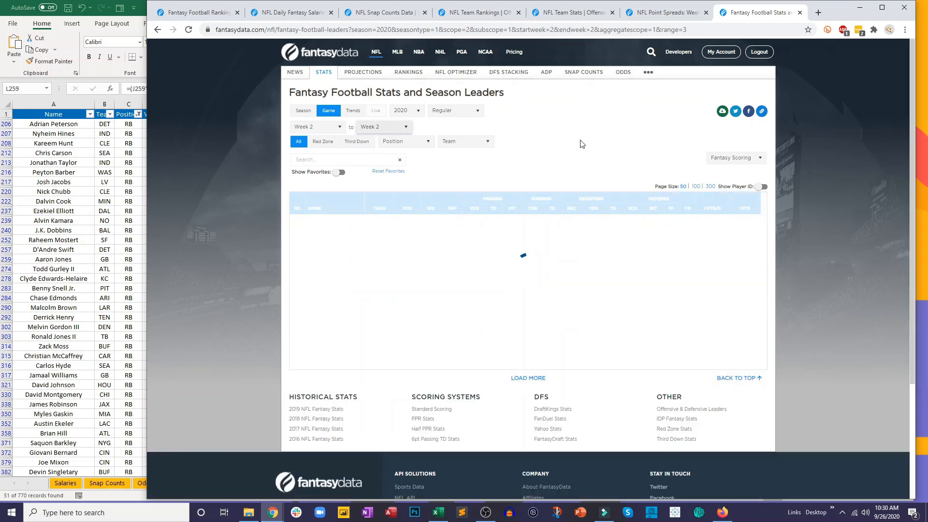
pyautogui.click(418, 145)
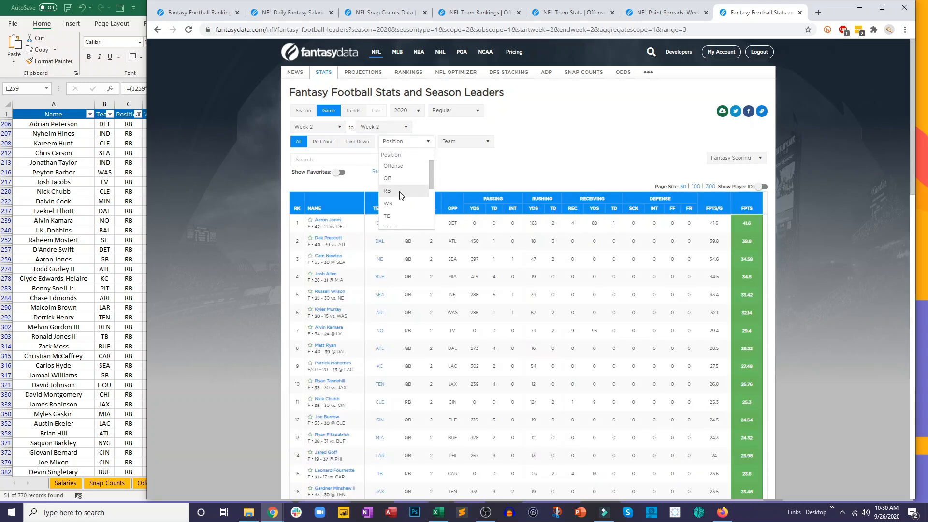
pyautogui.click(389, 190)
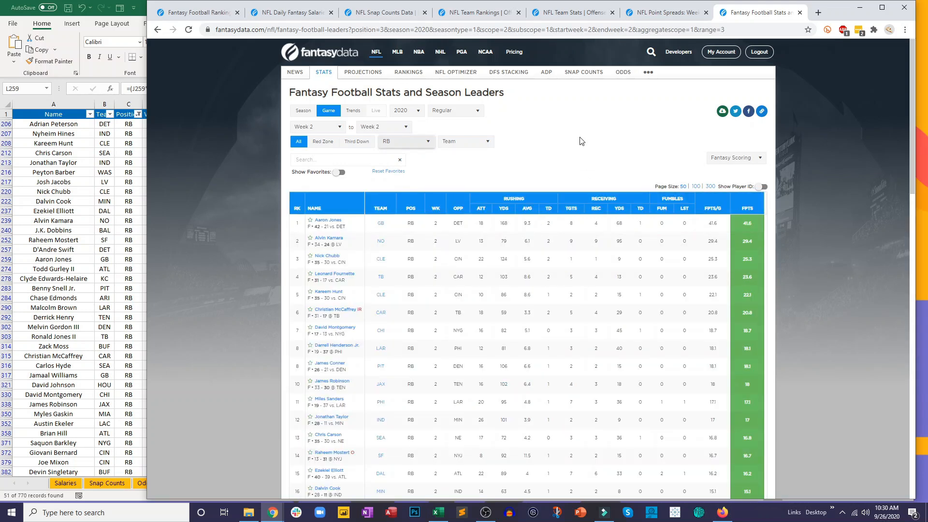
# - Download the running back stats as CSV, open the file in Excel and autofit all its columns
pyautogui.click(720, 115)
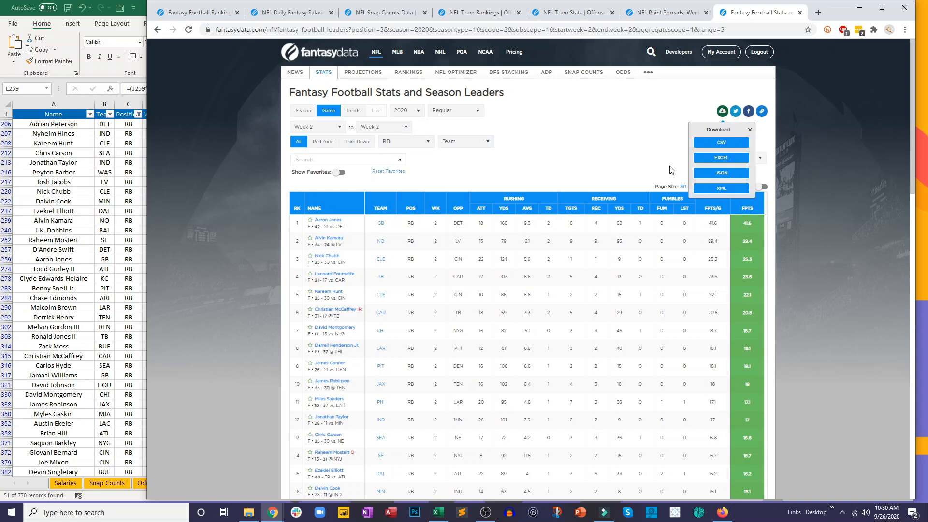
pyautogui.click(729, 144)
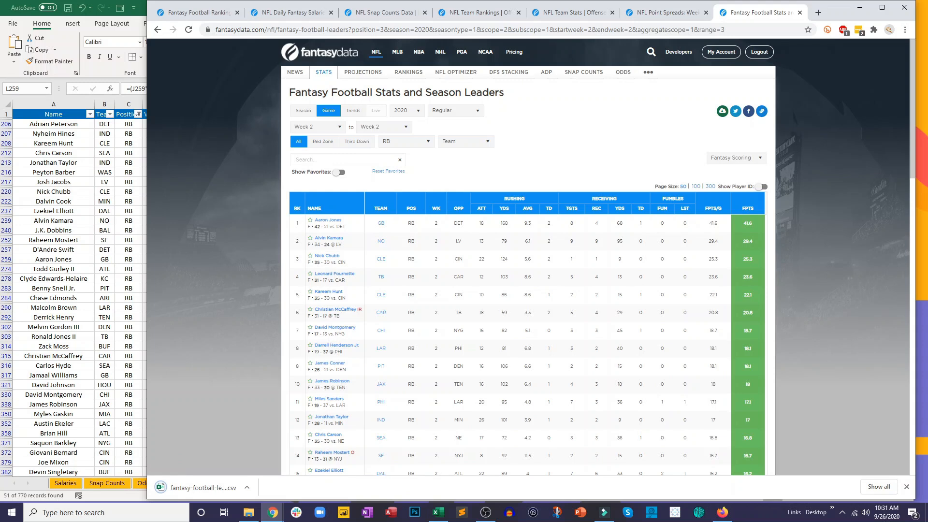
pyautogui.click(202, 489)
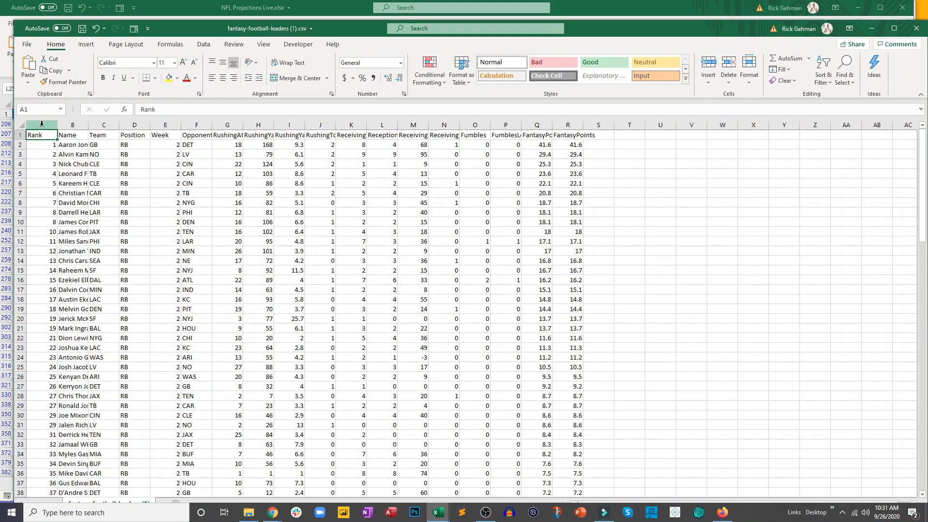
pyautogui.click(21, 125)
pyautogui.doubleClick(57, 125)
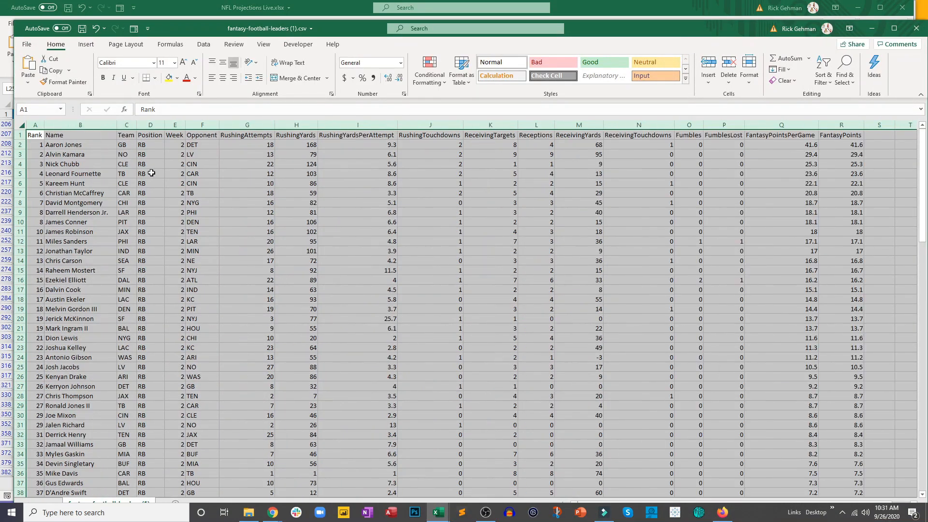
pyautogui.click(151, 173)
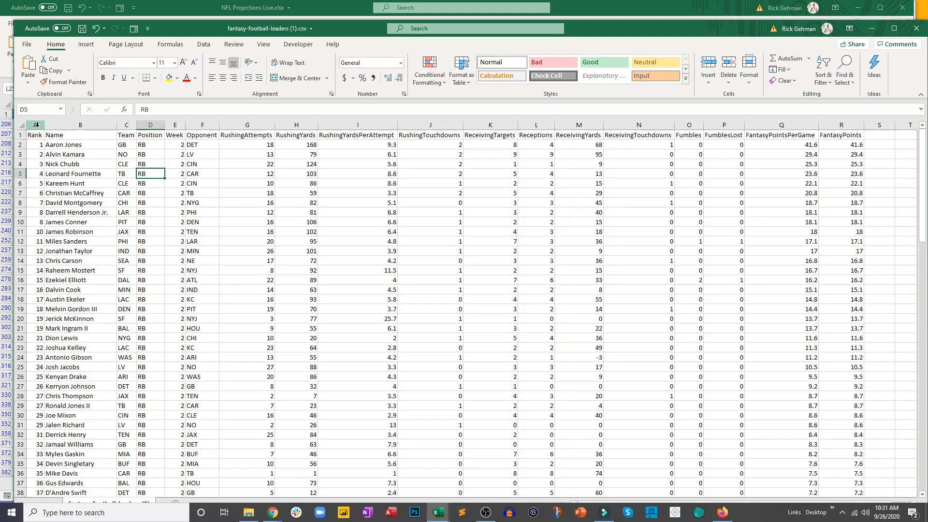
# - Copy the whole stats table from Rank through FantasyPoints and switch back to the NFL Projections Live workbook
pyautogui.moveTo(35, 136); pyautogui.dragTo(841, 166)
pyautogui.hotkey('ctrl', 'shift', 'Down')
pyautogui.hotkey('ctrl', 'c')
pyautogui.click(205, 5)
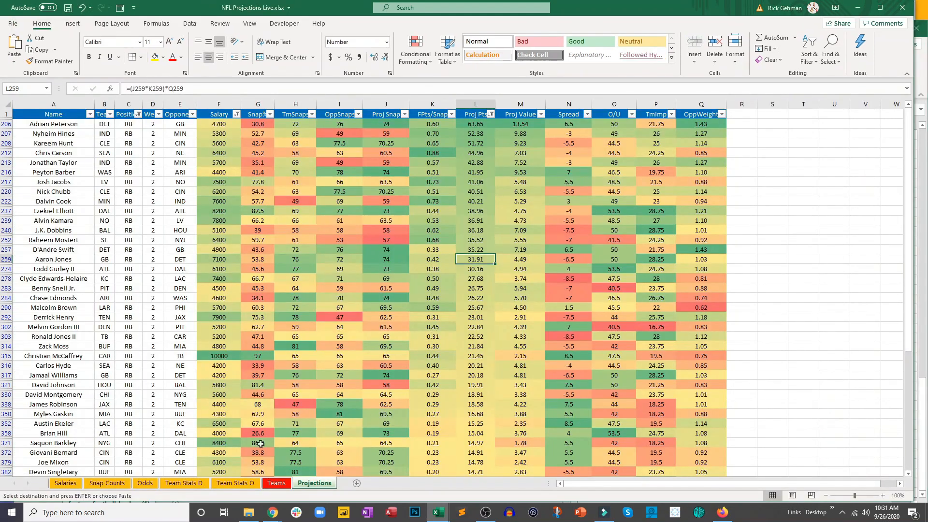
# - Add a new sheet named Results and paste the copied running back stats starting at A1
pyautogui.click(357, 483)
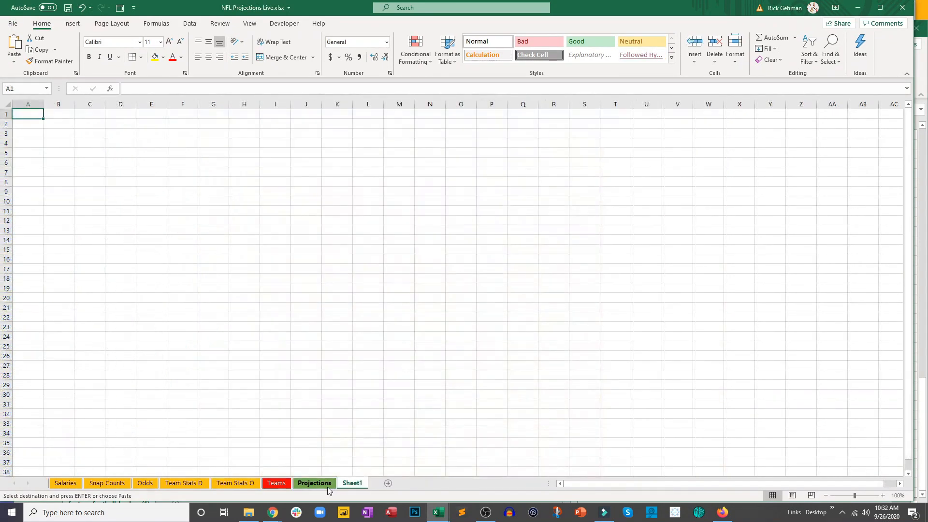
pyautogui.doubleClick(352, 483)
pyautogui.write('Results')
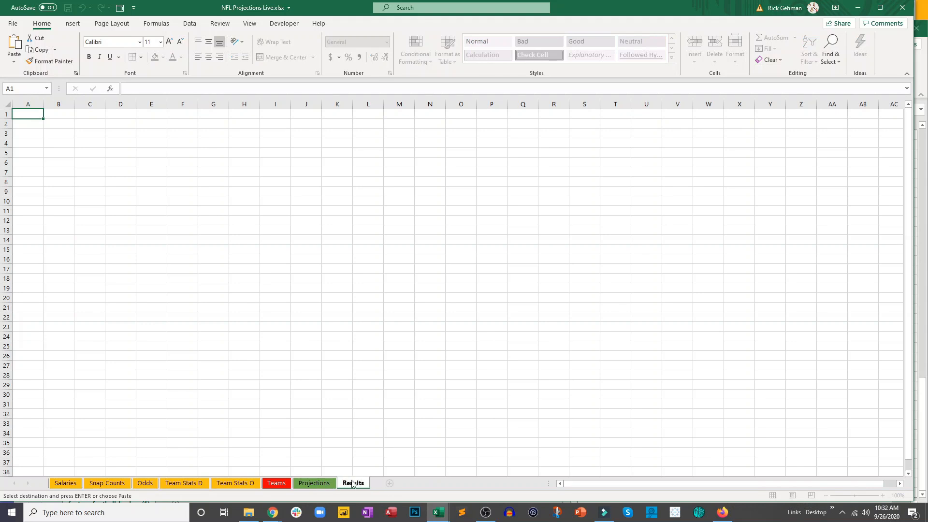
pyautogui.press('Return')
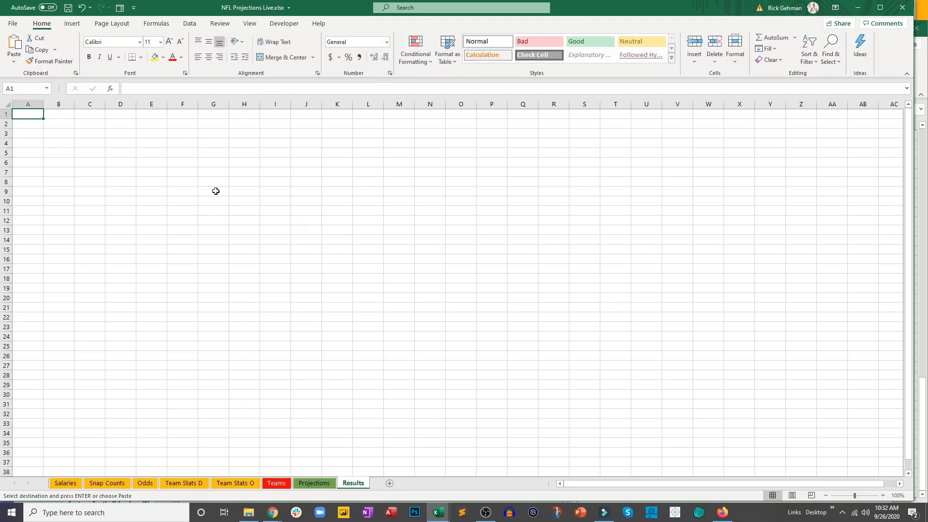
pyautogui.hotkey('ctrl', 'v')
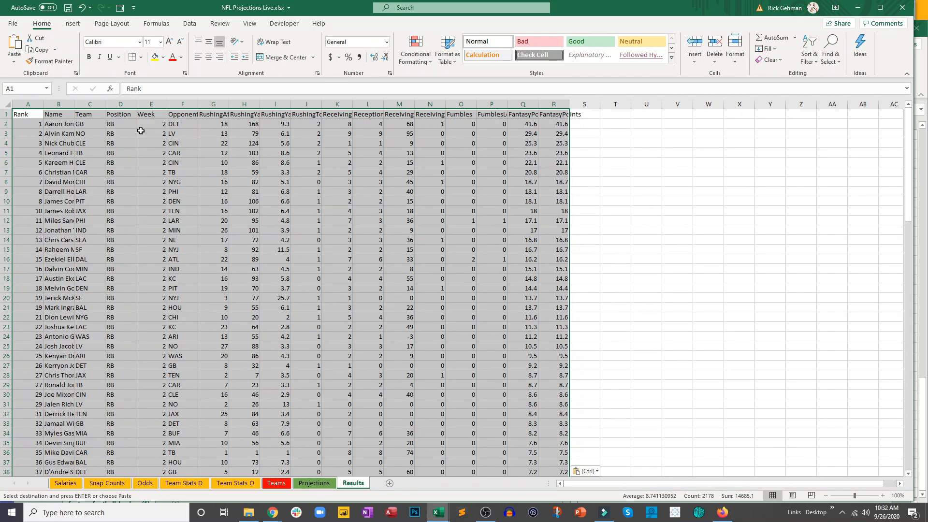
pyautogui.click(140, 131)
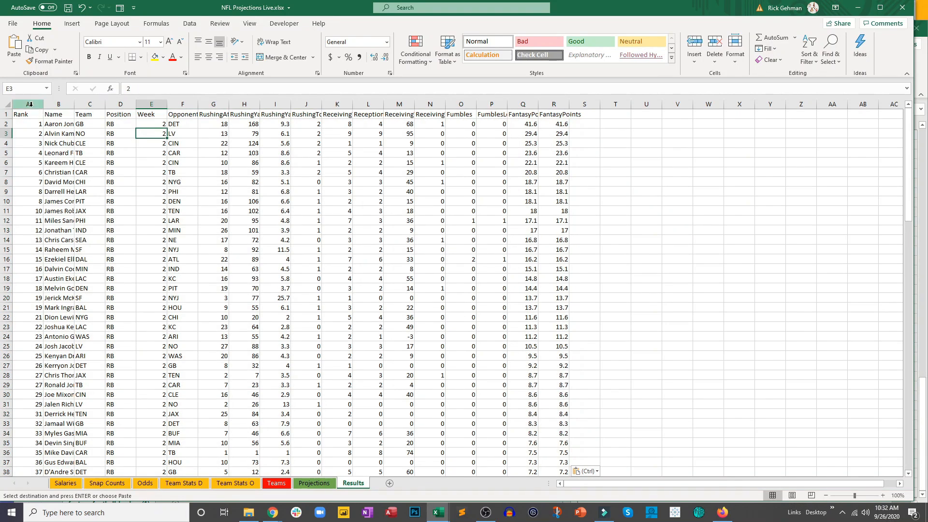
# - Enter =D2&A2 in S2 of the Results sheet to combine each player's position and rank
pyautogui.click(589, 123)
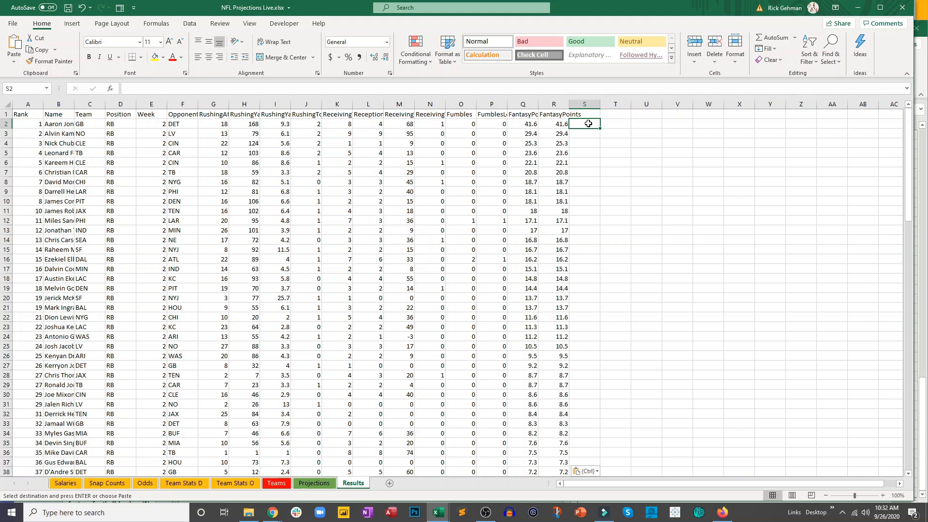
pyautogui.write('=')
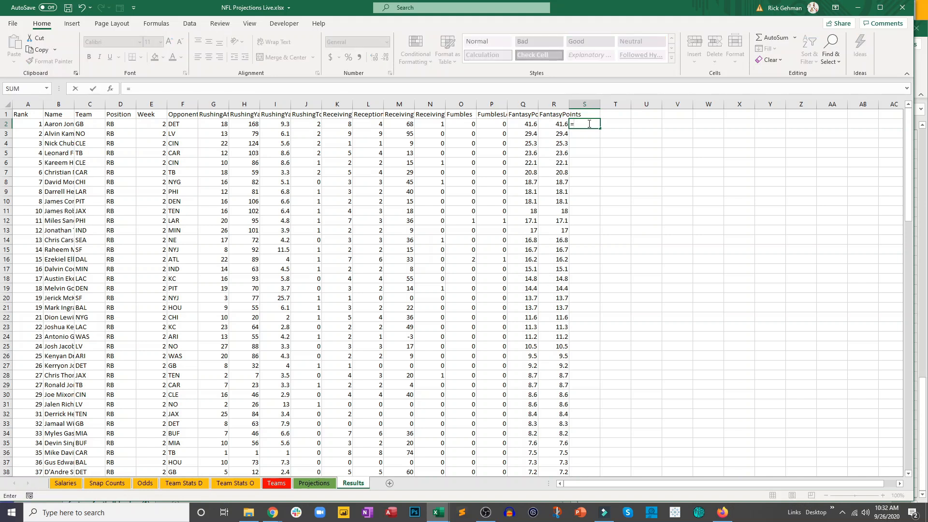
pyautogui.click(127, 123)
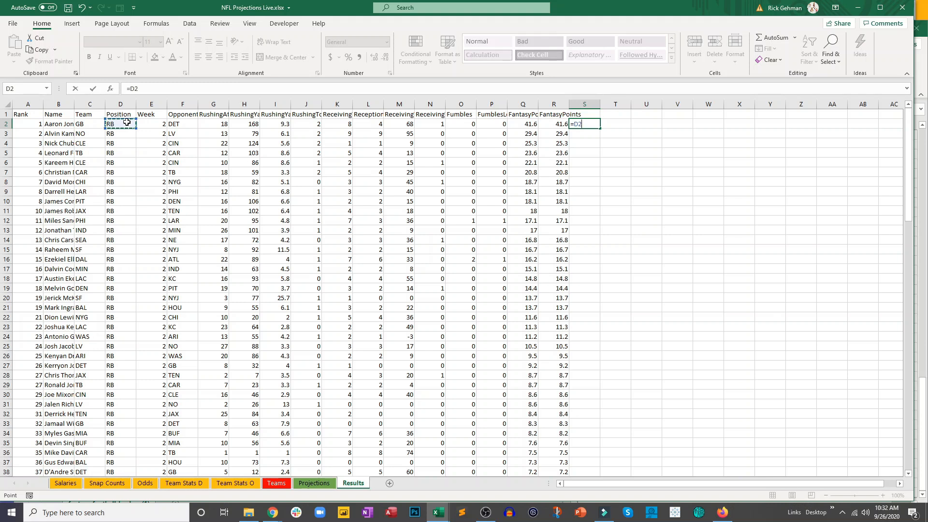
pyautogui.write('&')
pyautogui.click(36, 123)
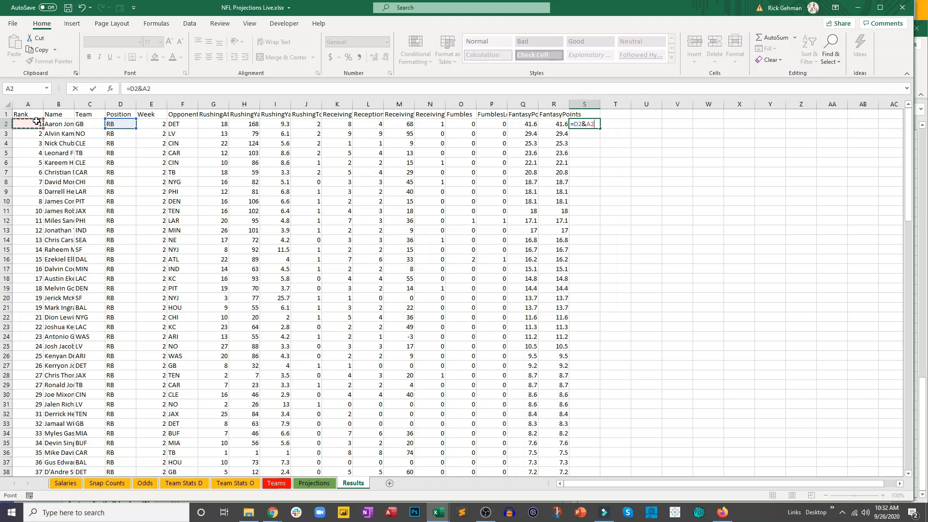
pyautogui.press('Return')
# - Fill the position-rank formula down column S for all players and check the filled rows
pyautogui.click(587, 124)
pyautogui.moveTo(600, 128); pyautogui.dragTo(600, 158)
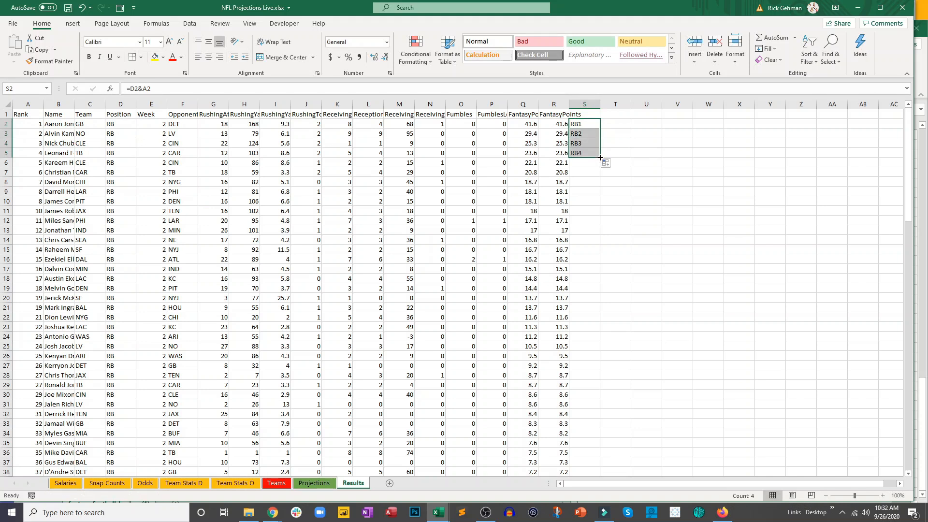
pyautogui.doubleClick(600, 158)
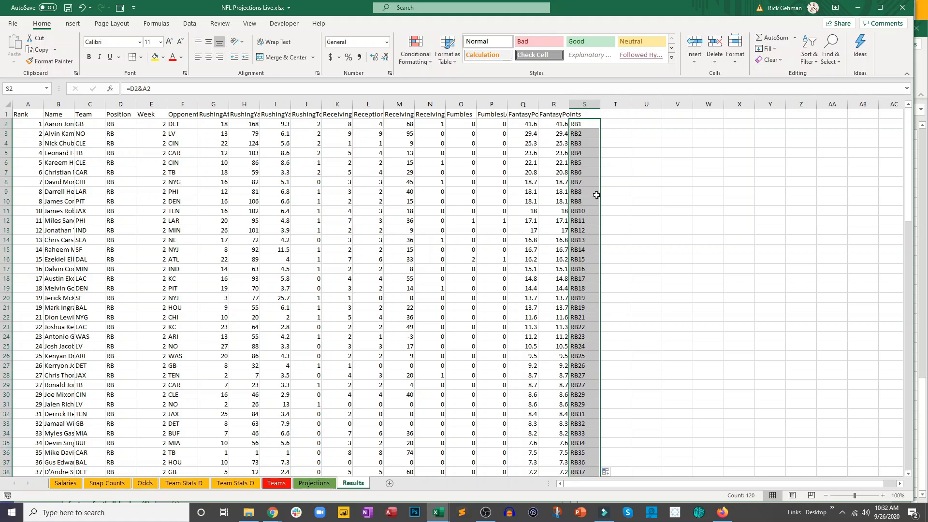
pyautogui.scroll(-13, 596, 195)
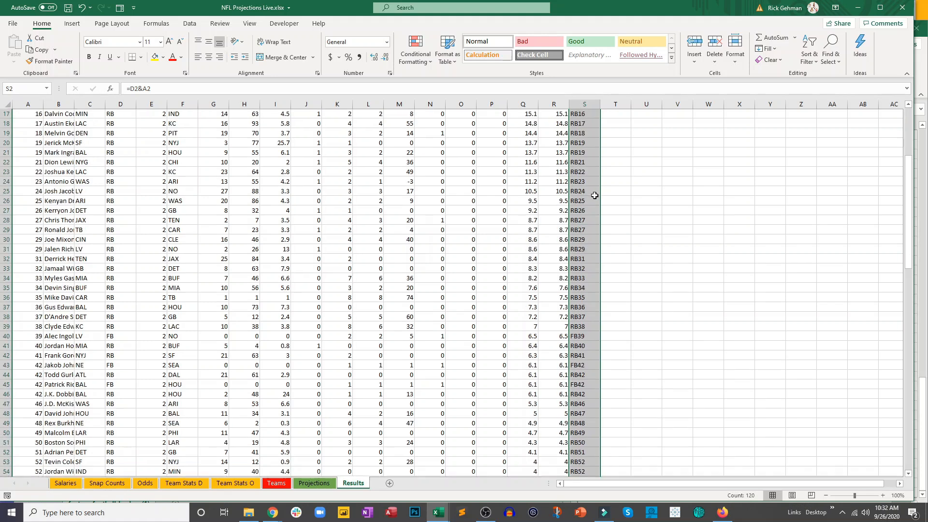
pyautogui.scroll(13, 594, 195)
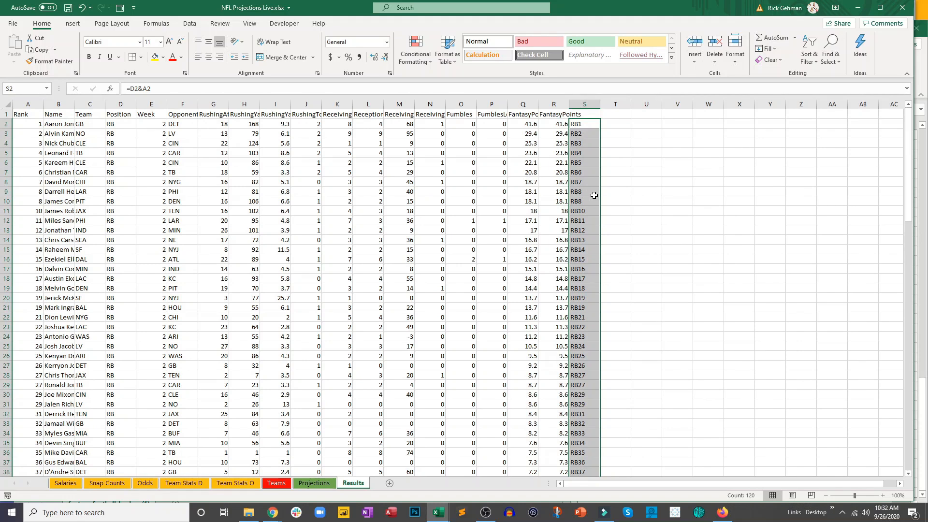
# - Replace the position-rank formulas in column S with their values and check the first few cells
pyautogui.hotkey('ctrl', 'c')
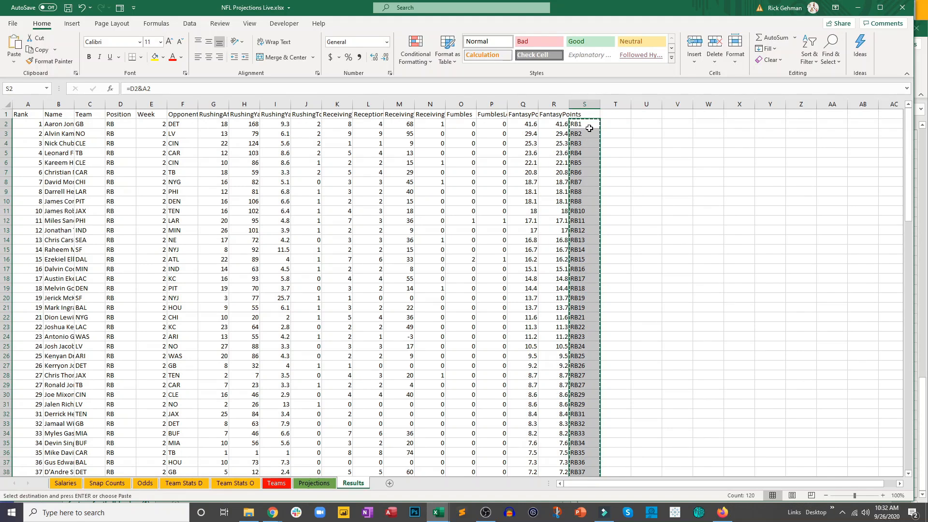
pyautogui.rightClick(588, 126)
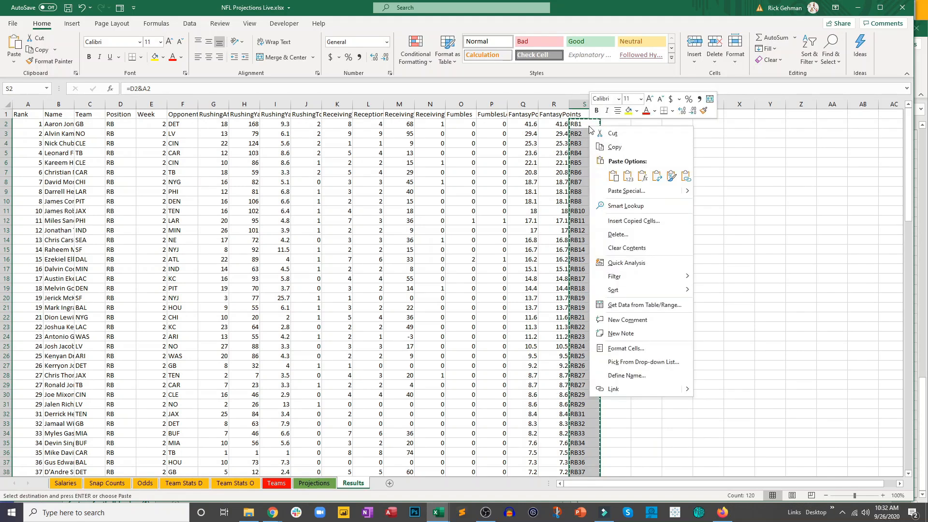
pyautogui.click(626, 177)
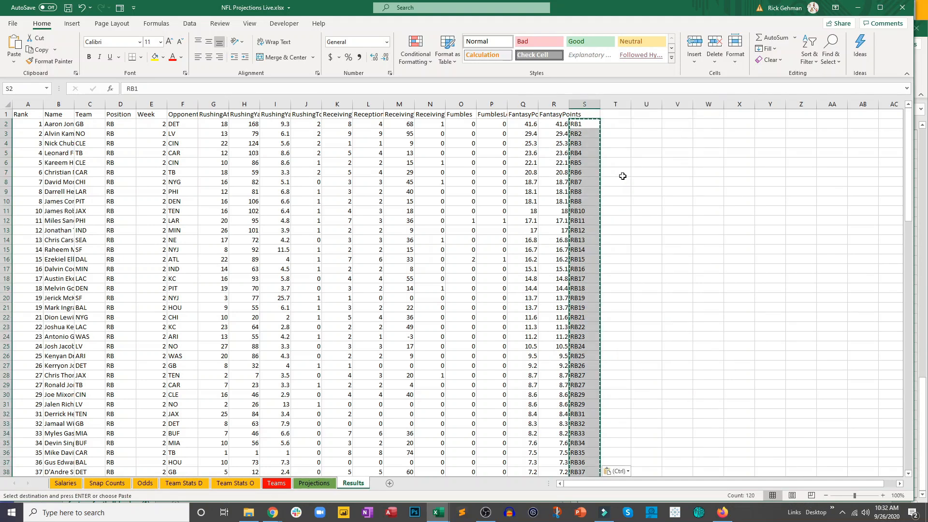
pyautogui.click(591, 154)
pyautogui.click(589, 143)
pyautogui.click(584, 127)
pyautogui.press('Escape')
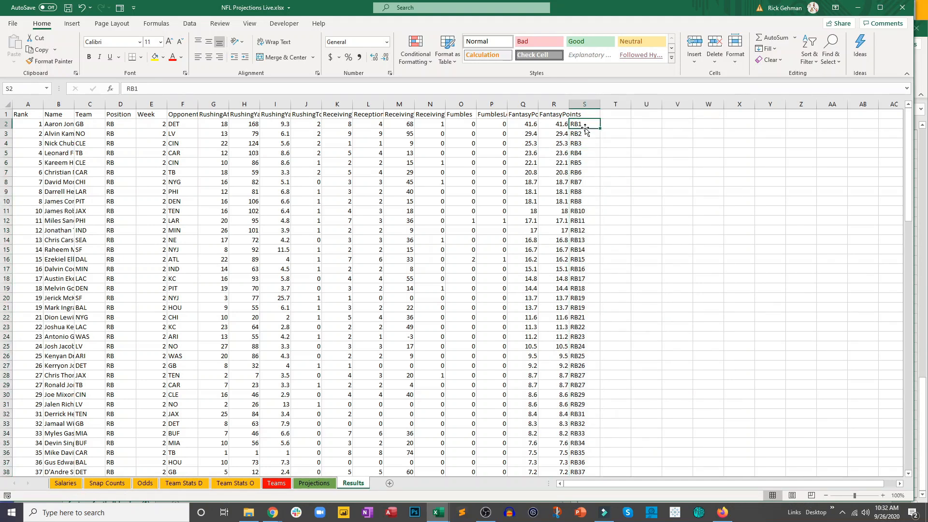
pyautogui.click(582, 140)
pyautogui.click(584, 133)
pyautogui.click(584, 122)
# - In R206 of the Projections sheet, start a VLOOKUP of the player name in A206 against range B2:S11 of the Results sheet
pyautogui.click(314, 483)
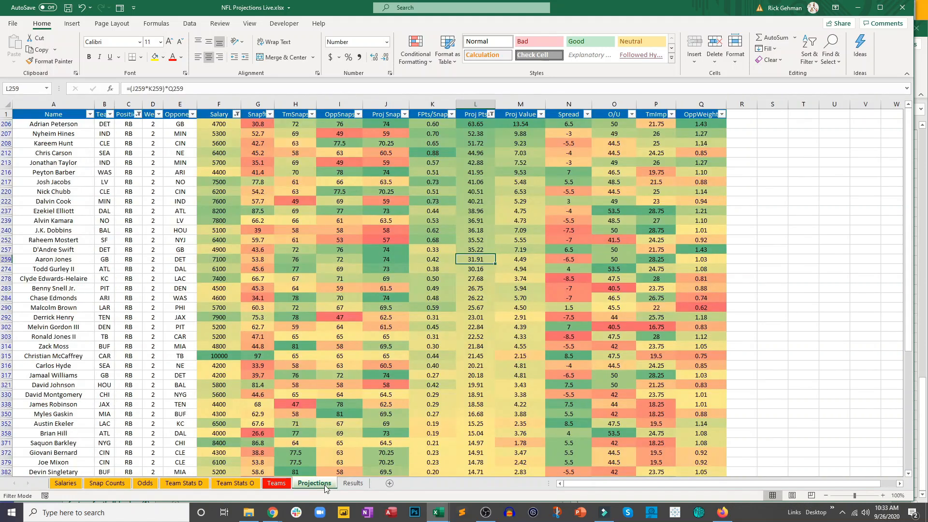
pyautogui.click(742, 126)
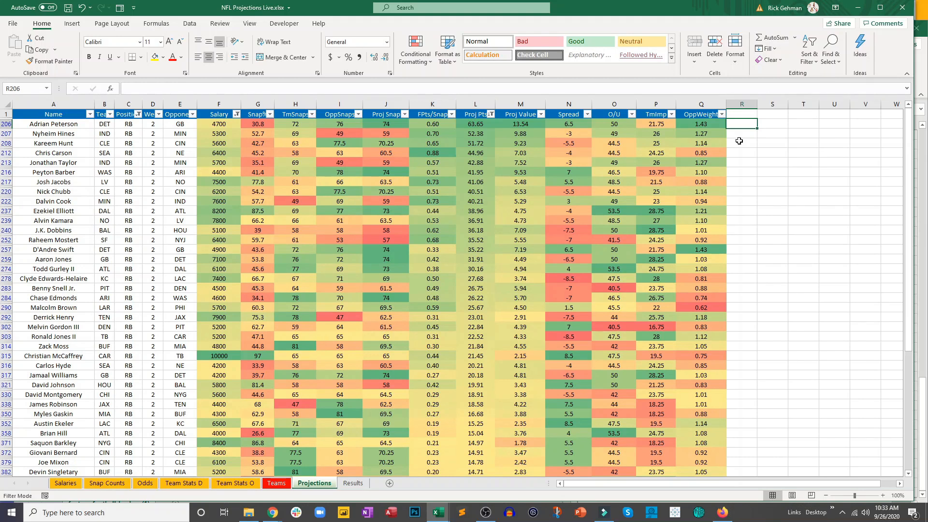
pyautogui.write('=vl')
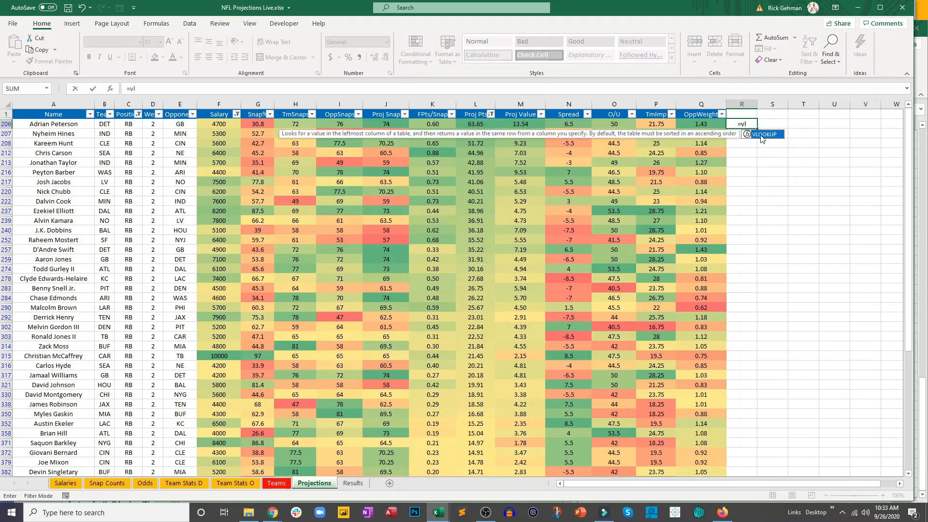
pyautogui.doubleClick(760, 135)
pyautogui.click(58, 125)
pyautogui.write(',')
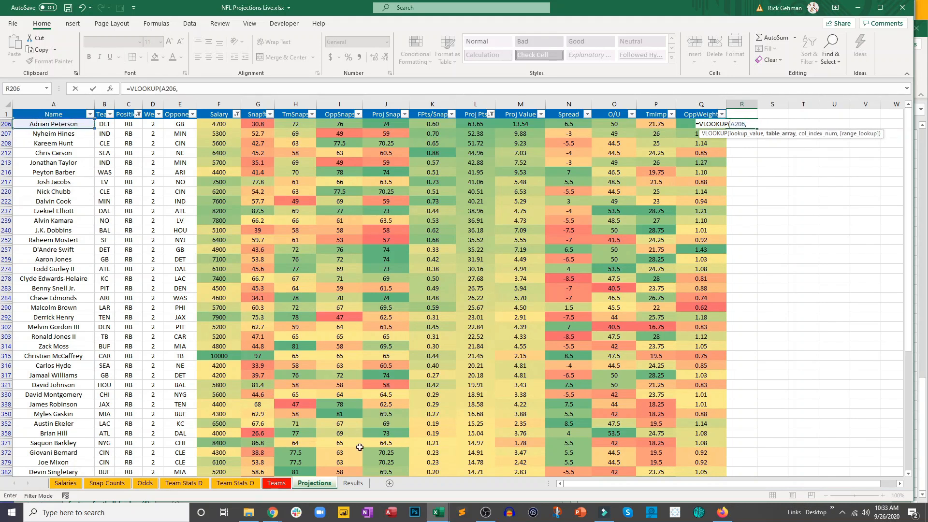
pyautogui.click(353, 482)
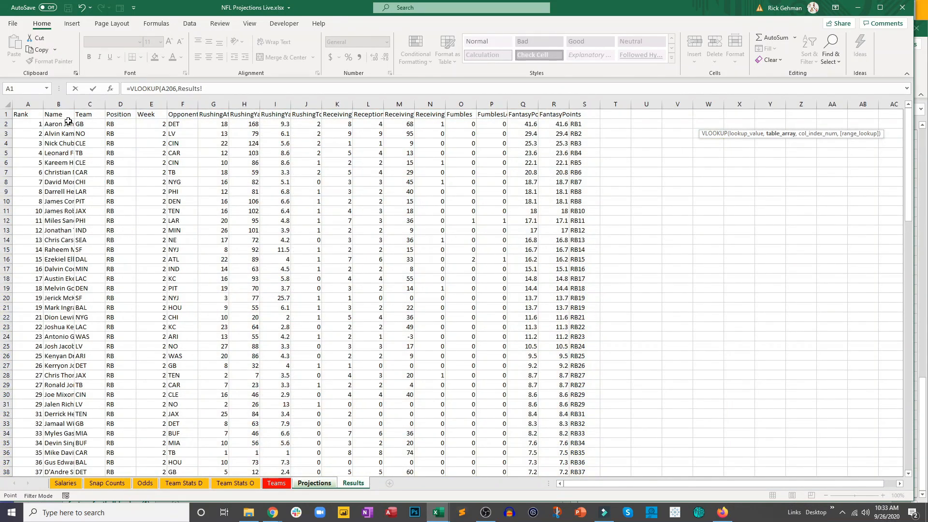
pyautogui.moveTo(62, 124); pyautogui.dragTo(573, 210)
# - Change the lookup range to whole columns B:S and complete the formula with column index 18 and FALSE for an exact match
pyautogui.click(210, 88)
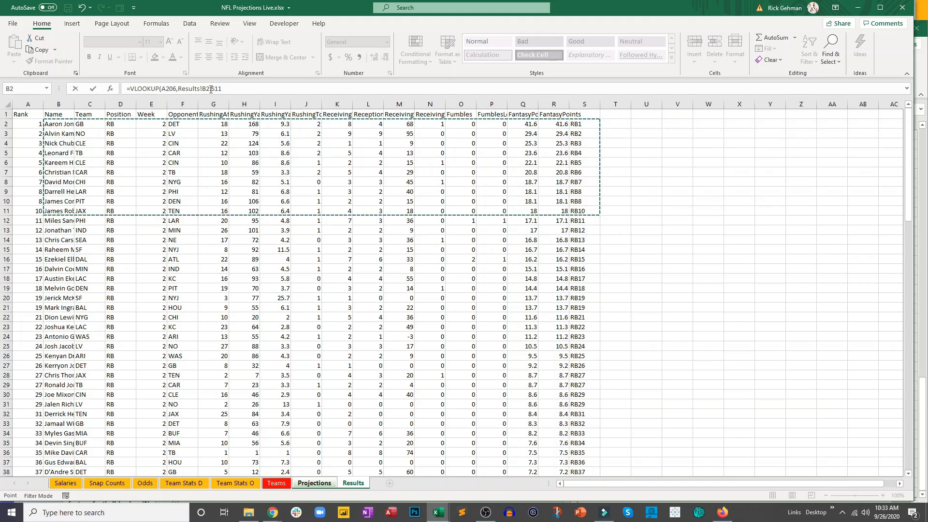
pyautogui.press('BackSpace')
pyautogui.click(230, 87)
pyautogui.press('BackSpace')
pyautogui.press('BackSpace')
pyautogui.write(',18,fa')
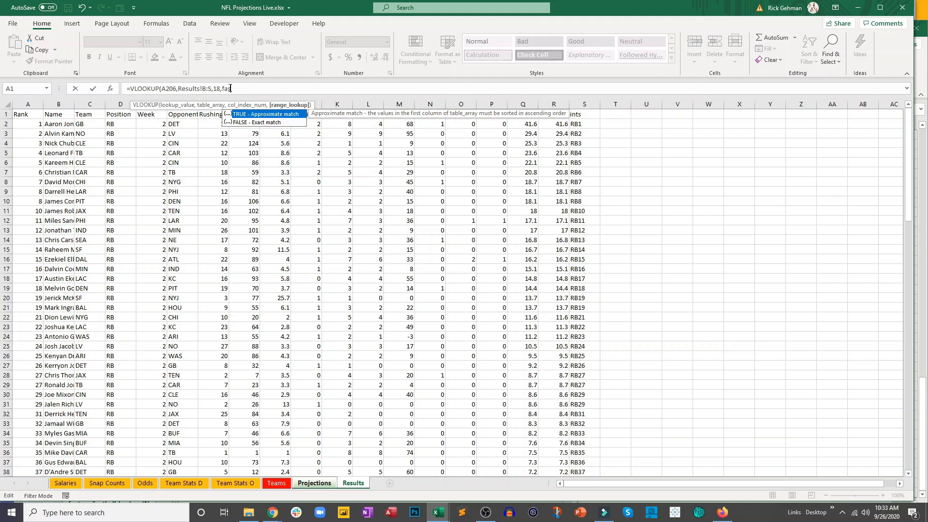
pyautogui.write('lse')
pyautogui.press('Return')
# - Fill the VLOOKUP formula from R206 down column R for all the filtered running backs
pyautogui.click(749, 125)
pyautogui.moveTo(757, 129); pyautogui.dragTo(766, 244)
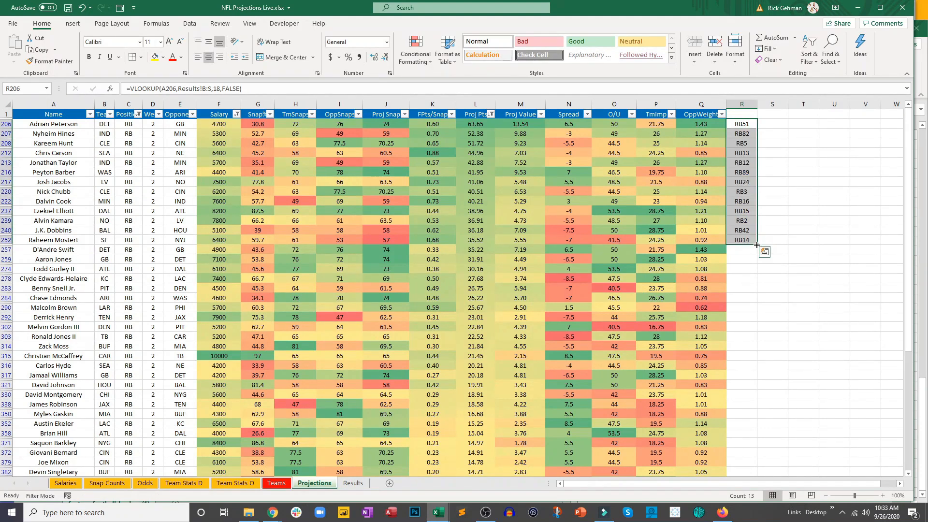
pyautogui.press('F2')
pyautogui.click(744, 240)
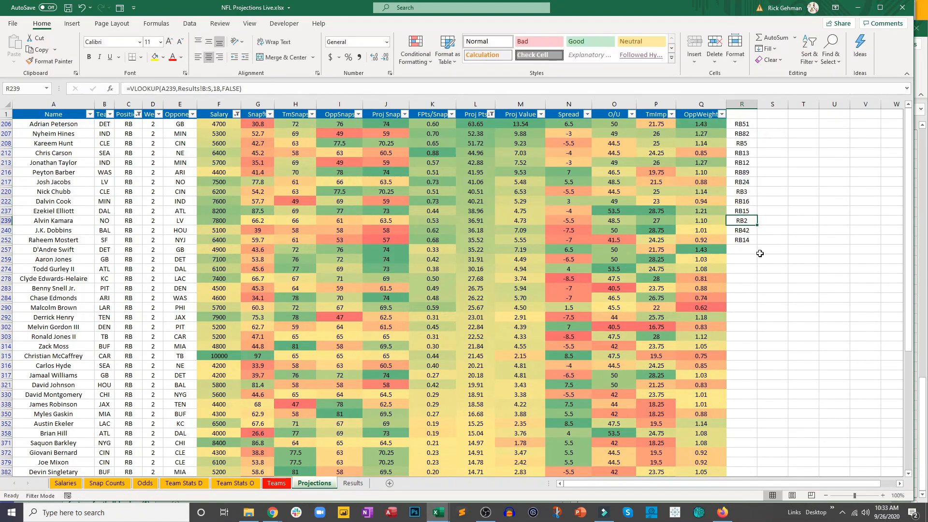
pyautogui.doubleClick(757, 244)
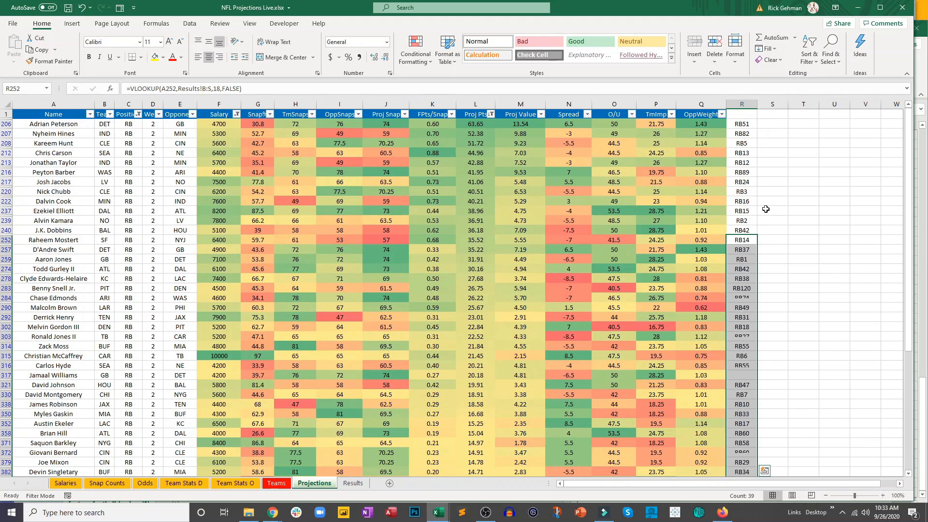
pyautogui.click(773, 191)
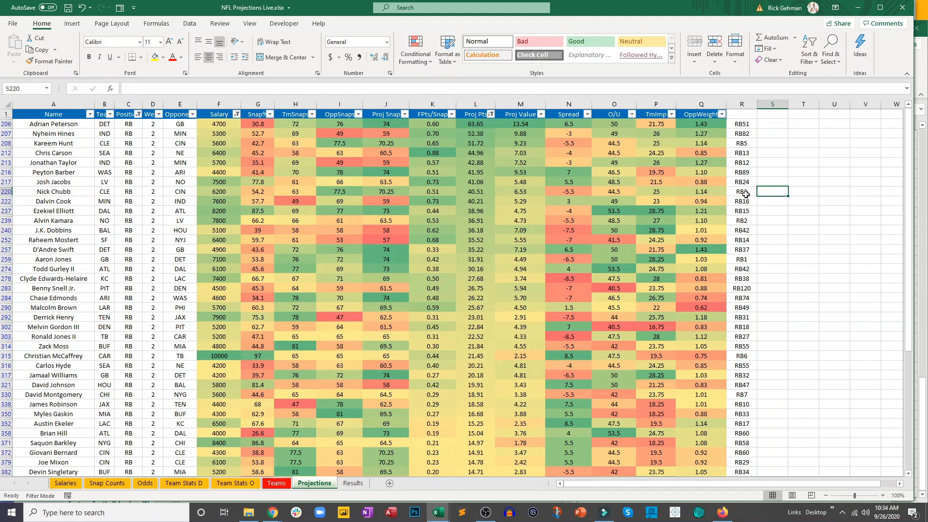
# - Check the looked-up position ranks in column R for the players in rows 213, 220 and 239
pyautogui.click(753, 162)
pyautogui.click(746, 191)
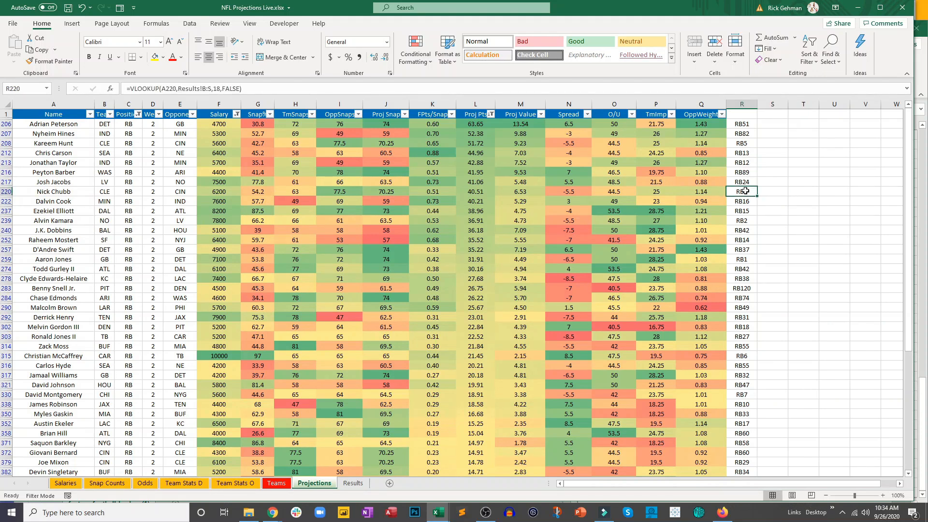
pyautogui.click(741, 221)
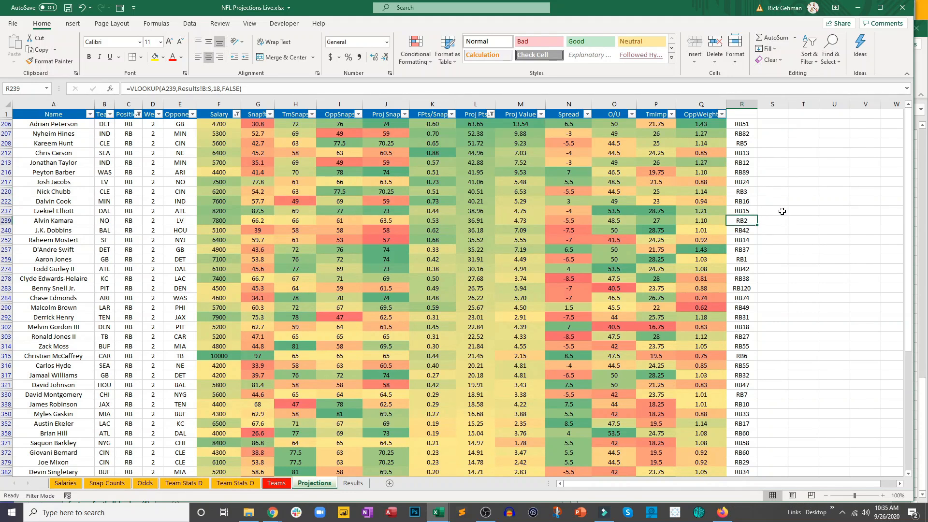
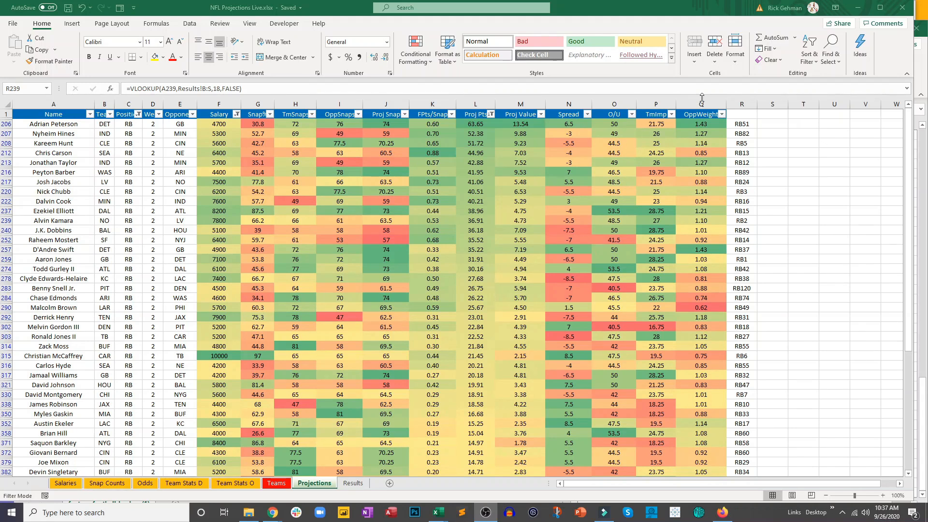
# - Clear the looked-up position ranks from the whole of column R in the Projections sheet
pyautogui.click(745, 112)
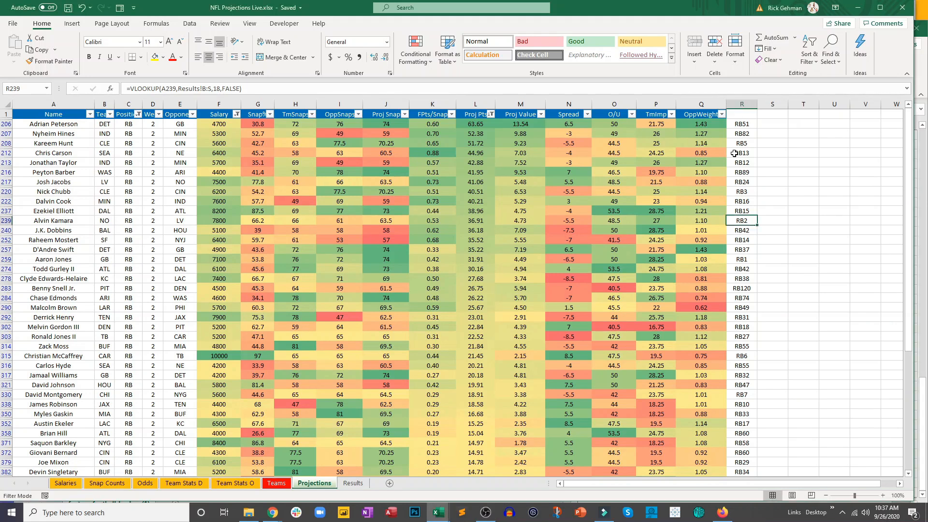
pyautogui.click(736, 101)
pyautogui.press('Delete')
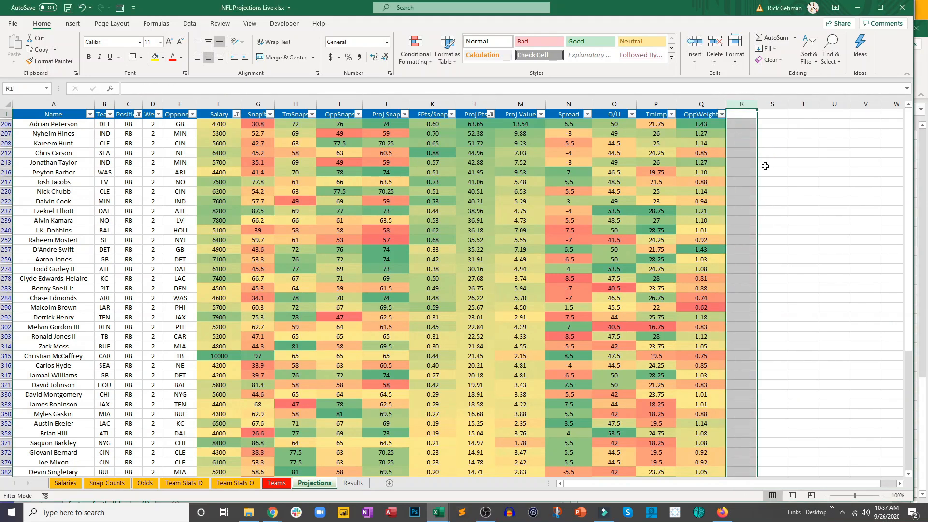
pyautogui.click(751, 184)
pyautogui.click(751, 183)
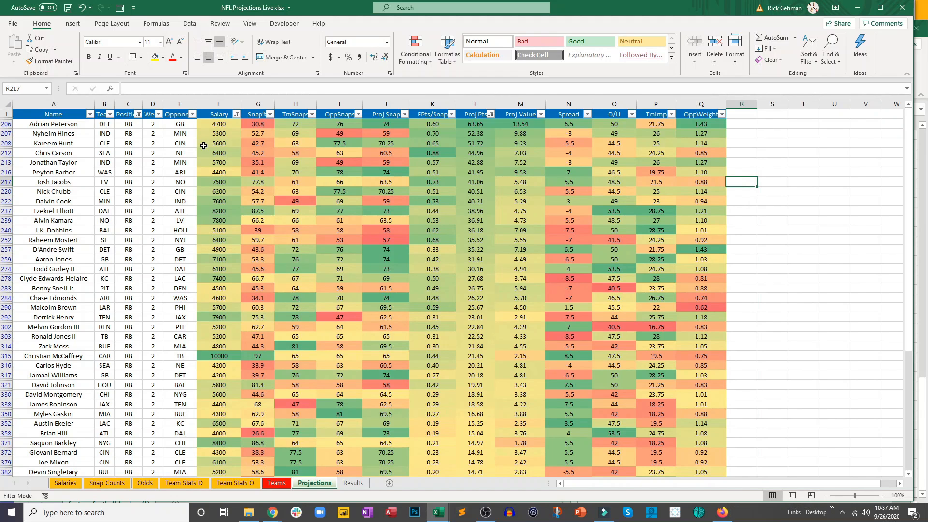
# - Remove the filters from the Position, Salary and Proj Pts columns of the Projections sheet
pyautogui.click(138, 120)
pyautogui.click(139, 114)
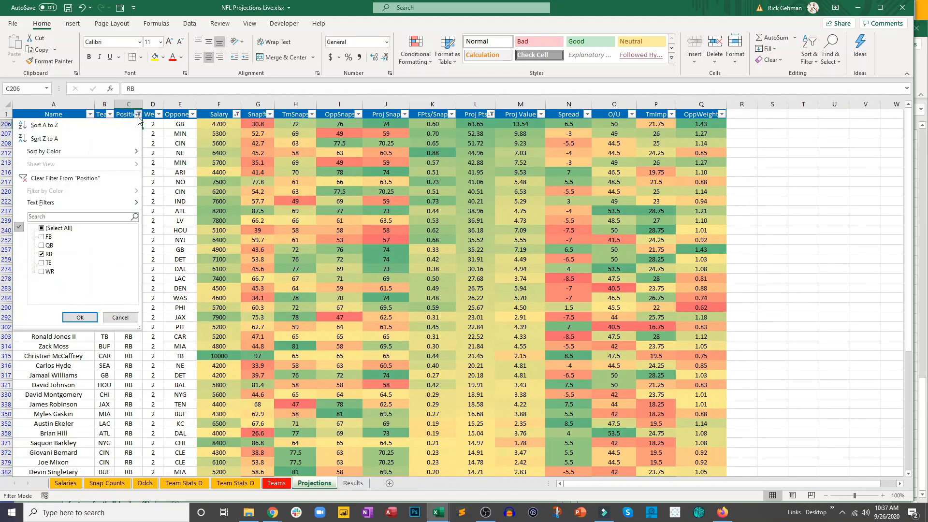
pyautogui.click(98, 179)
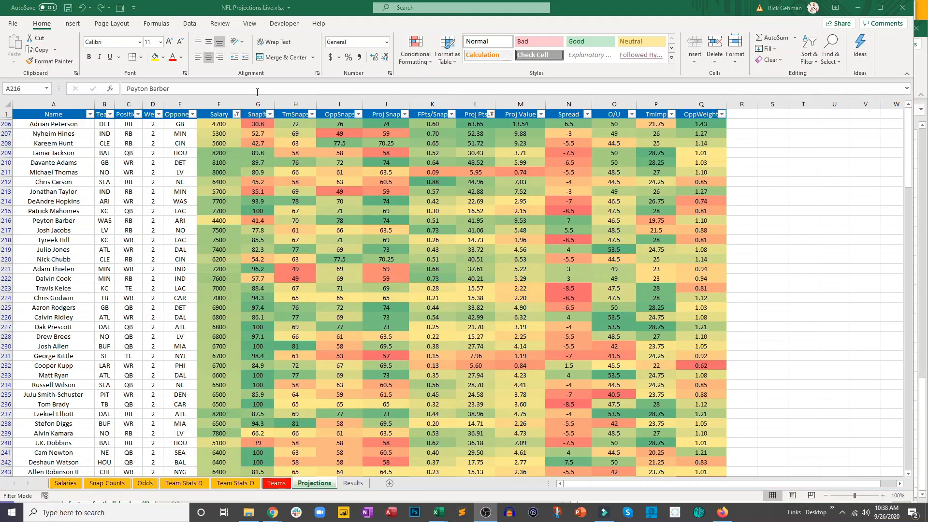
pyautogui.click(237, 116)
pyautogui.click(237, 116)
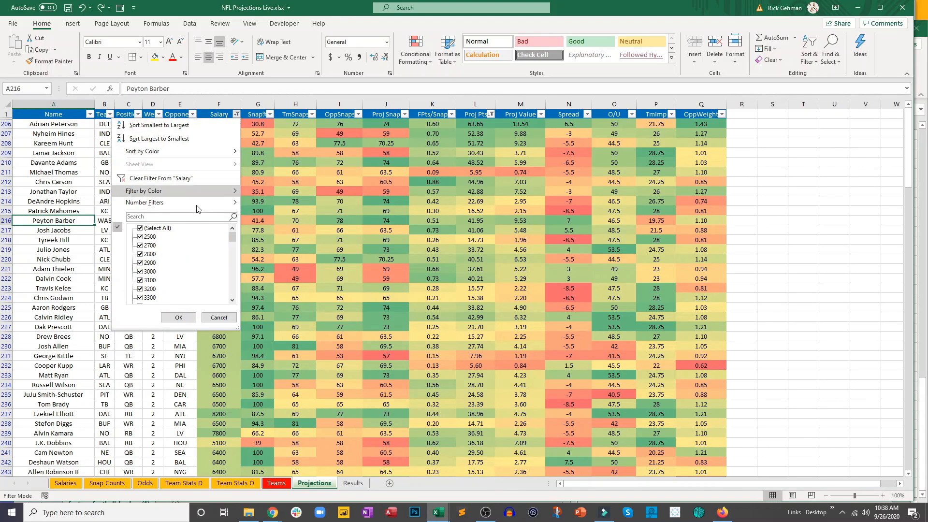
pyautogui.click(198, 179)
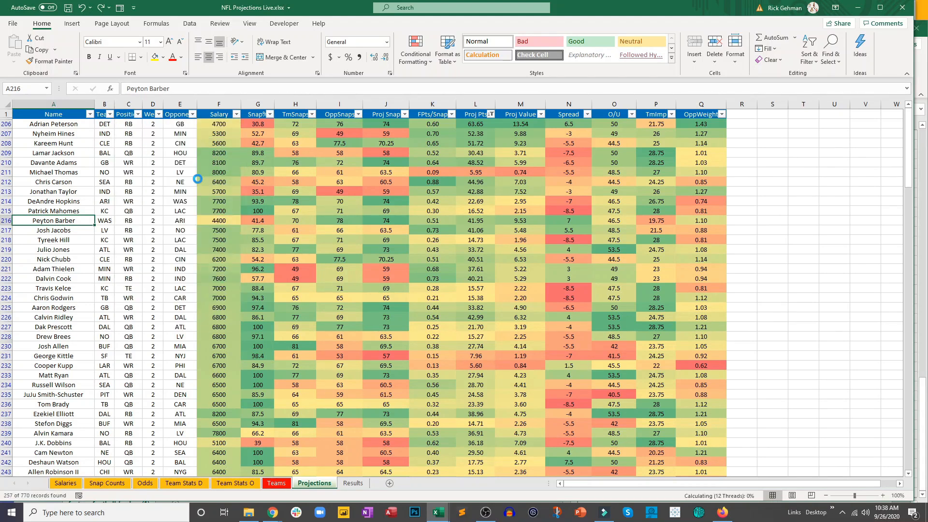
pyautogui.click(490, 114)
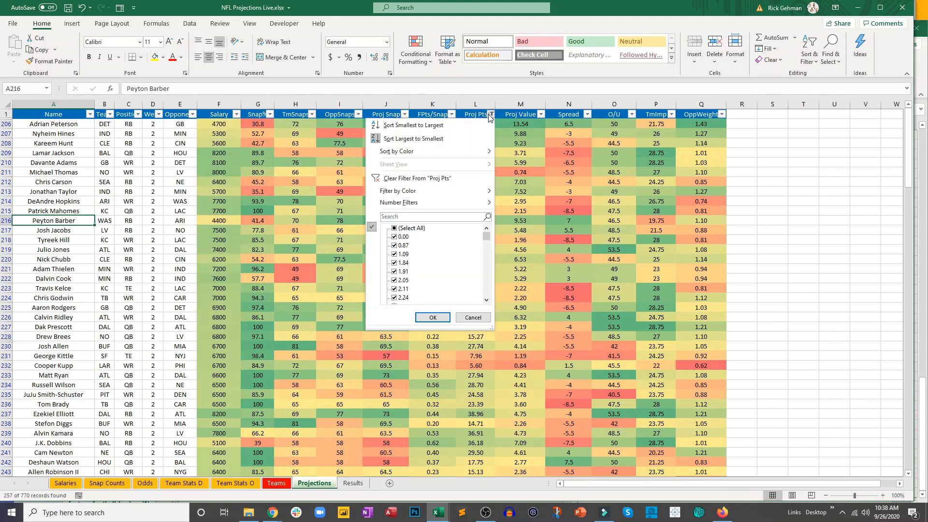
pyautogui.click(449, 179)
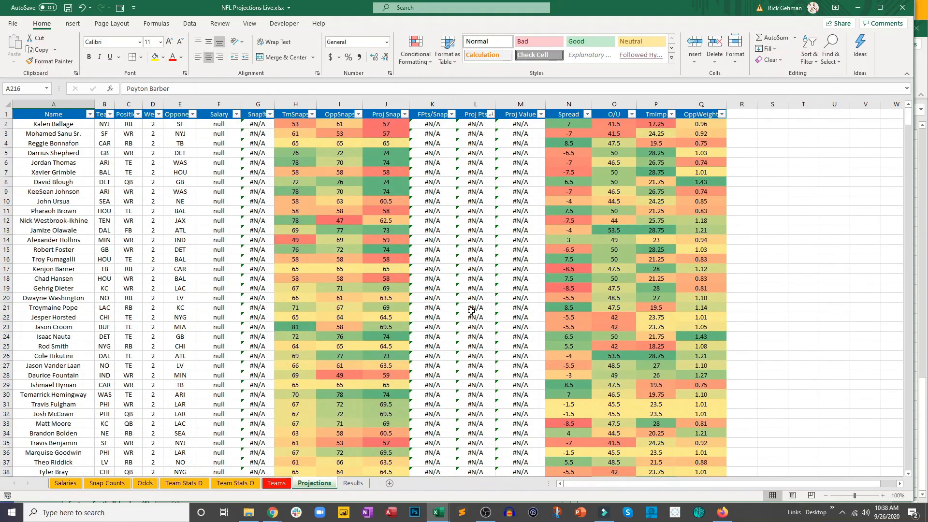
pyautogui.scroll(-8, 464, 285)
pyautogui.scroll(8, 482, 286)
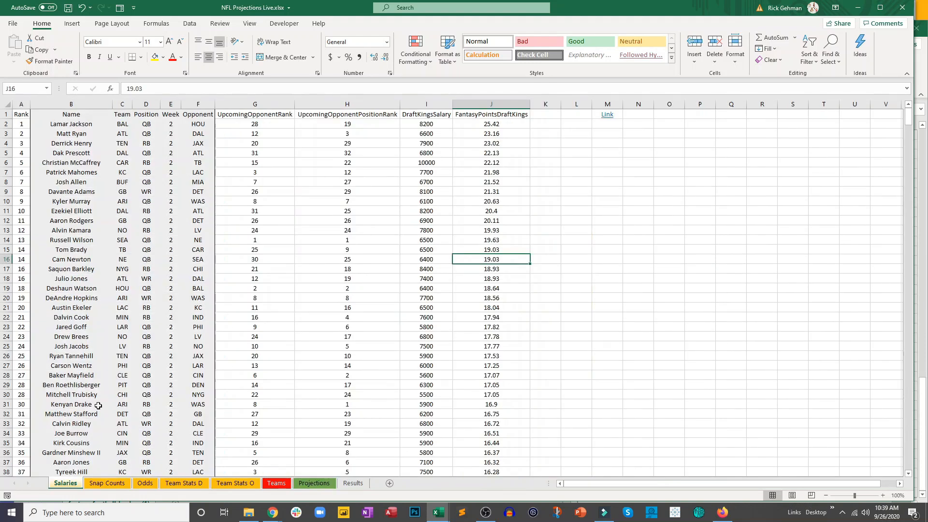
# - Review the Name through Opponent columns in the Salaries sheet that supply the player details for the projections
pyautogui.moveTo(67, 117); pyautogui.dragTo(198, 181)
pyautogui.click(173, 249)
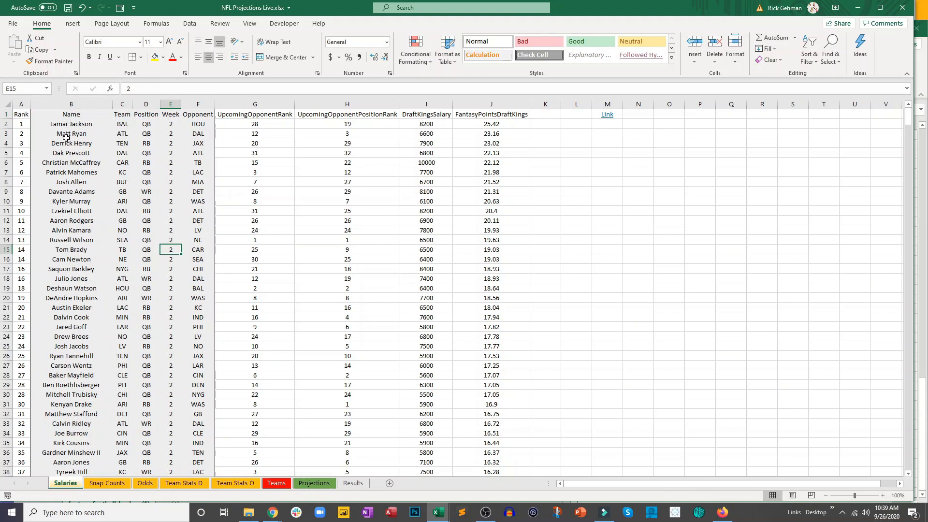
pyautogui.moveTo(61, 125); pyautogui.dragTo(189, 324)
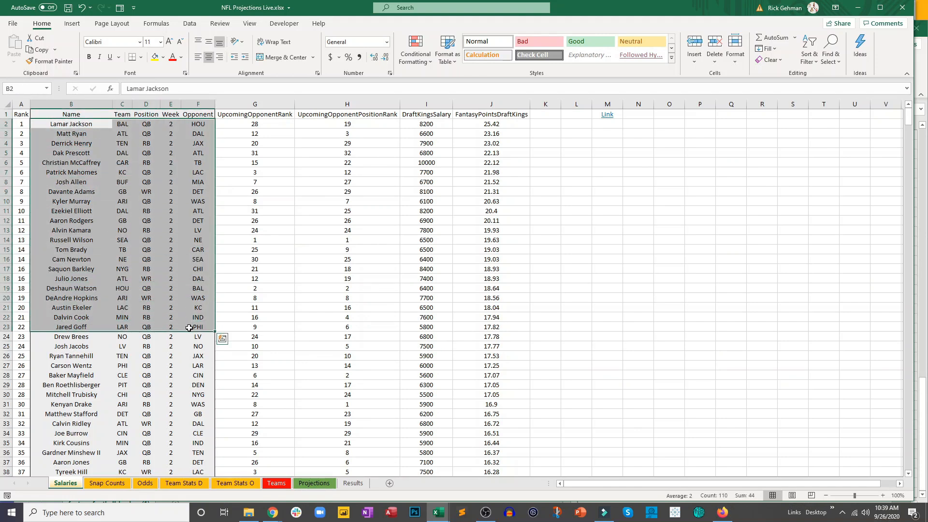
pyautogui.click(189, 345)
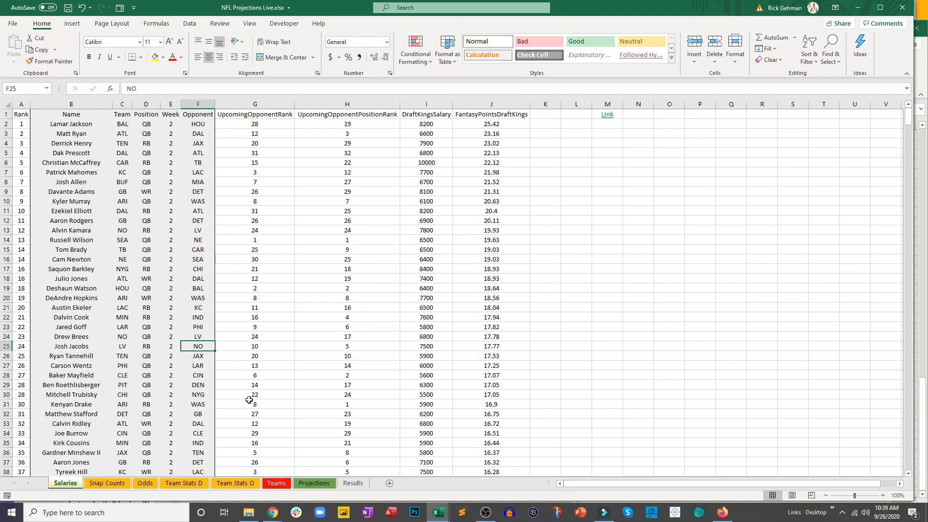
# - Clear the contents of the player details in A2:E771 of the Projections sheet and save the workbook
pyautogui.click(315, 483)
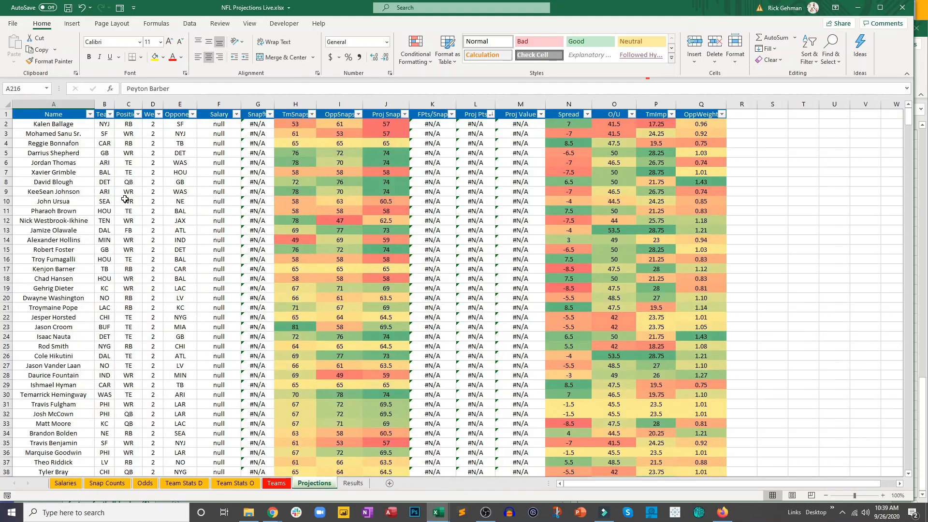
pyautogui.moveTo(82, 124); pyautogui.dragTo(178, 432)
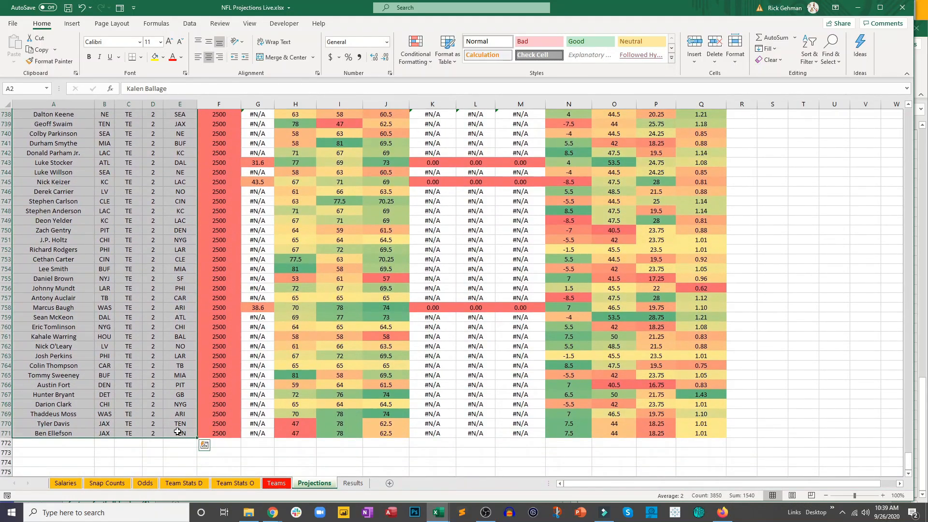
pyautogui.rightClick(133, 219)
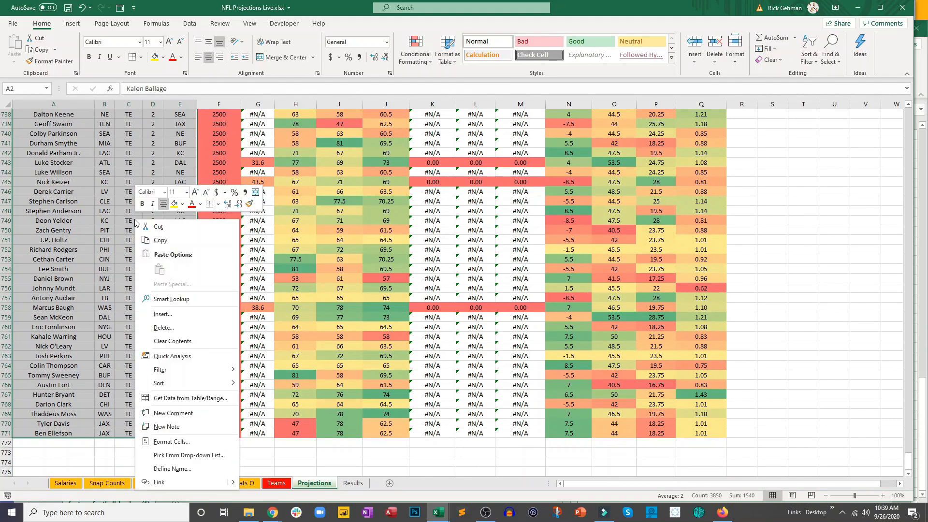
pyautogui.click(173, 341)
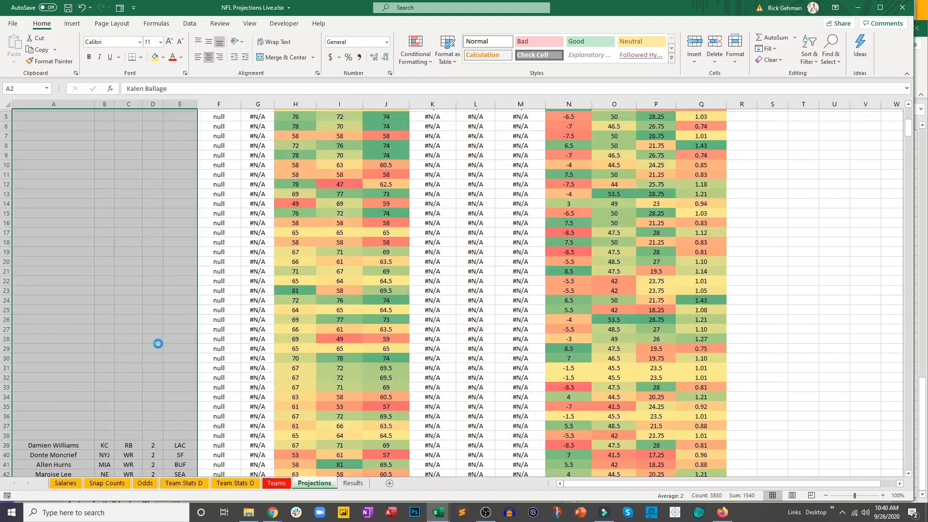
pyautogui.scroll(-20, 158, 344)
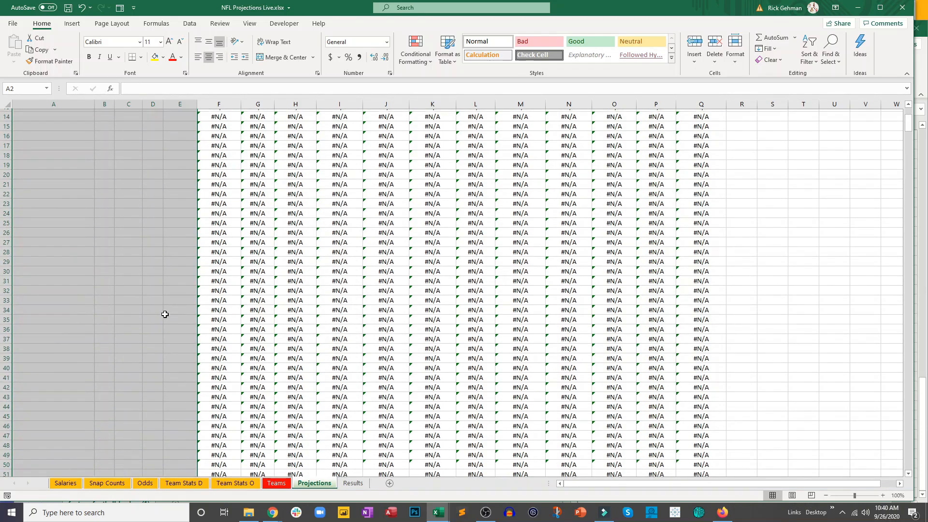
pyautogui.scroll(20, 176, 303)
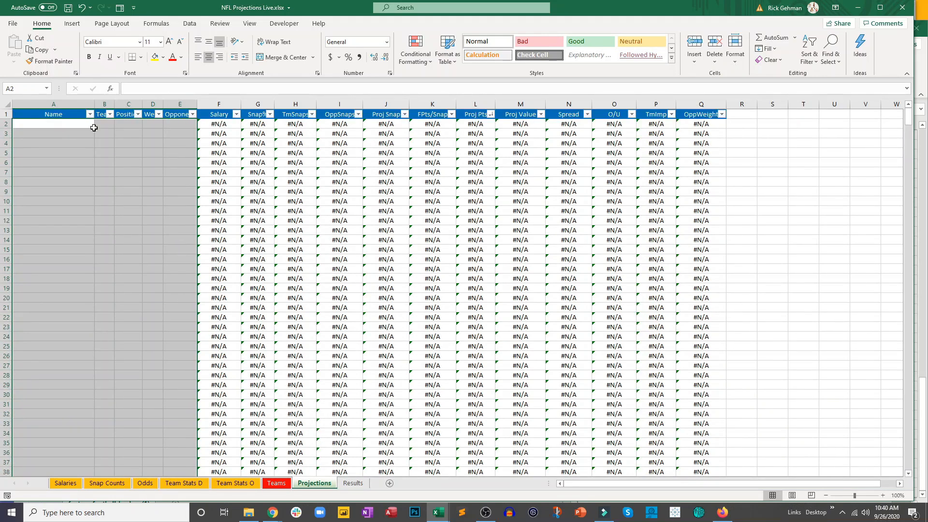
pyautogui.click(98, 160)
pyautogui.click(68, 8)
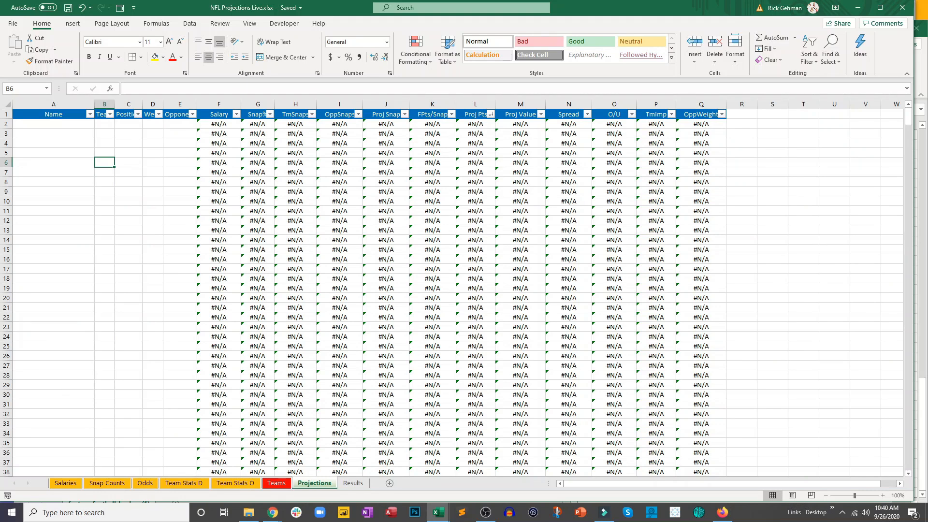
# - Open the linked FantasyData salaries page from the Salaries sheet and set its week range to Week 3
pyautogui.hotkey('alt', 'Tab')
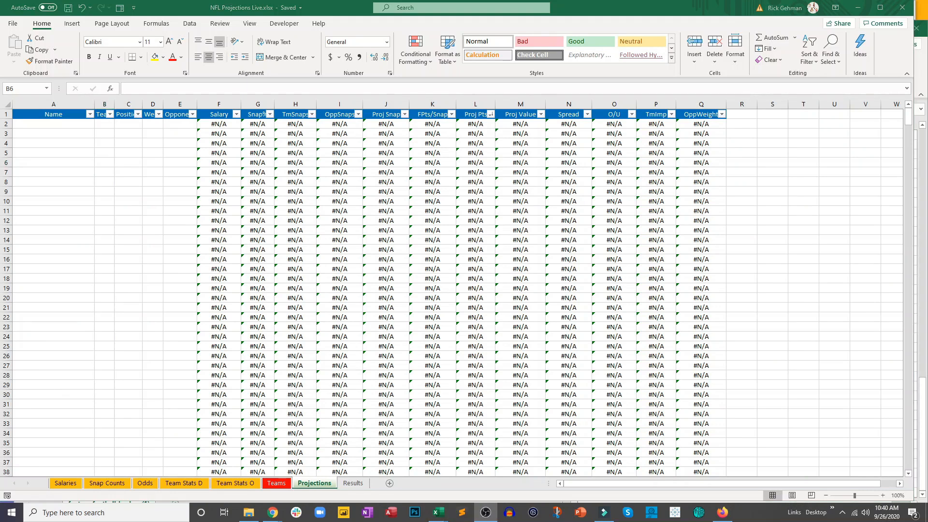
pyautogui.click(73, 480)
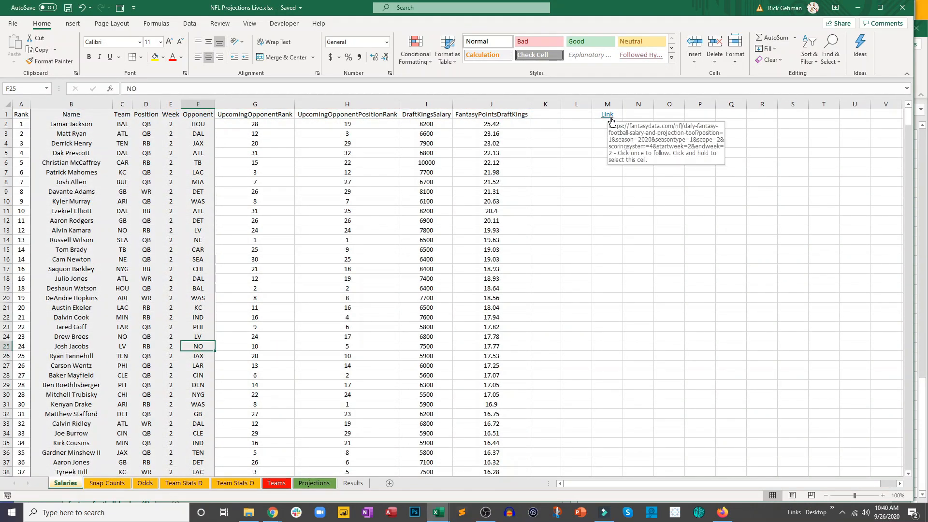
pyautogui.click(611, 121)
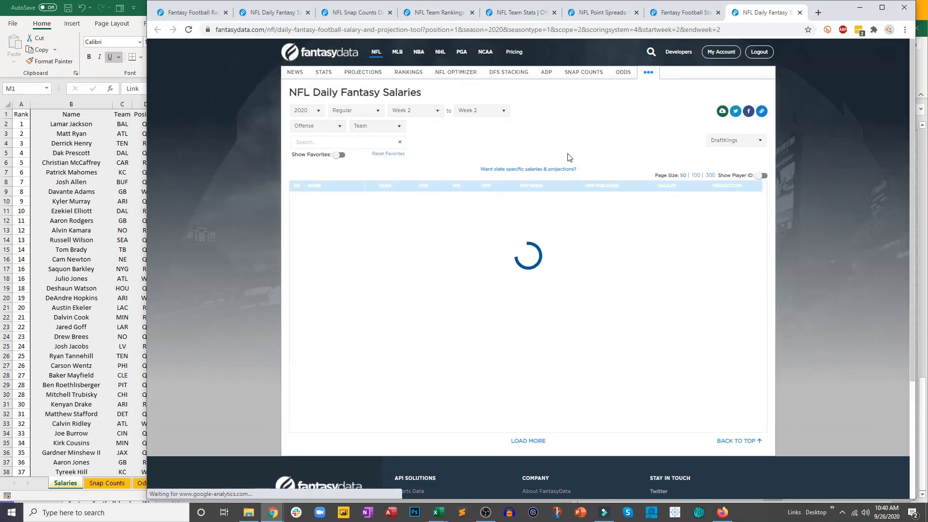
pyautogui.click(414, 110)
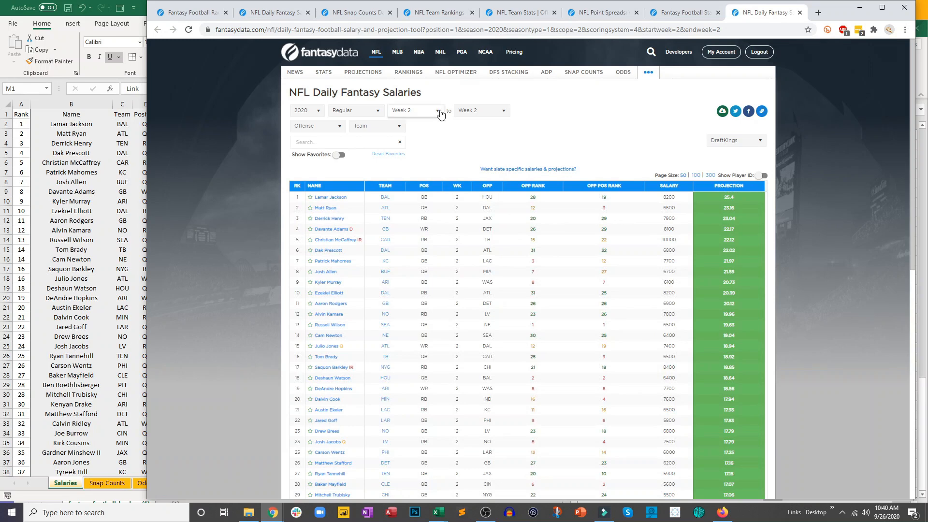
pyautogui.click(411, 149)
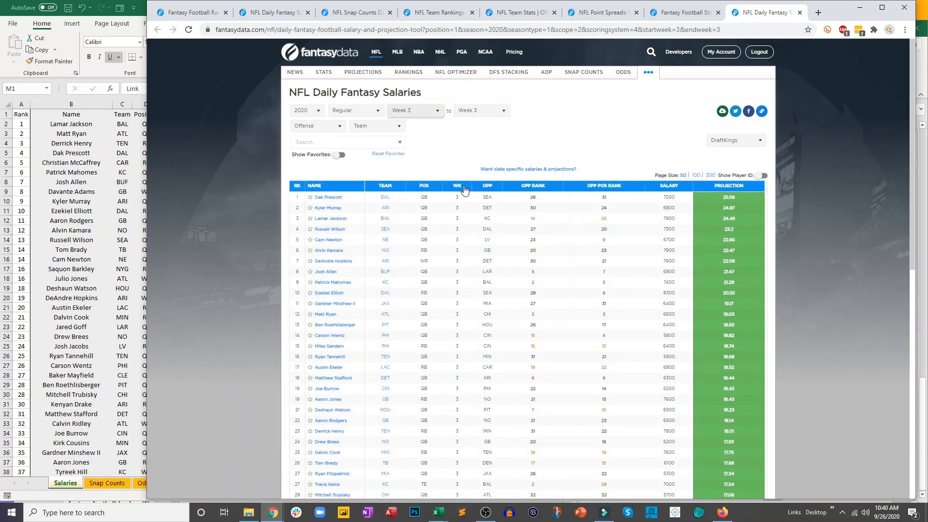
# - Download the Week 3 salaries as CSV, open the file and place its window beside the projections workbook
pyautogui.click(721, 112)
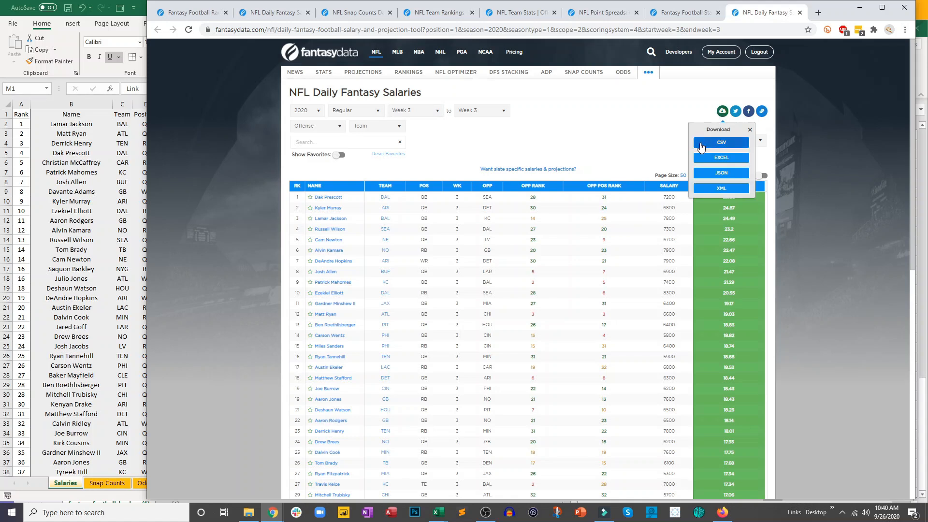
pyautogui.click(701, 144)
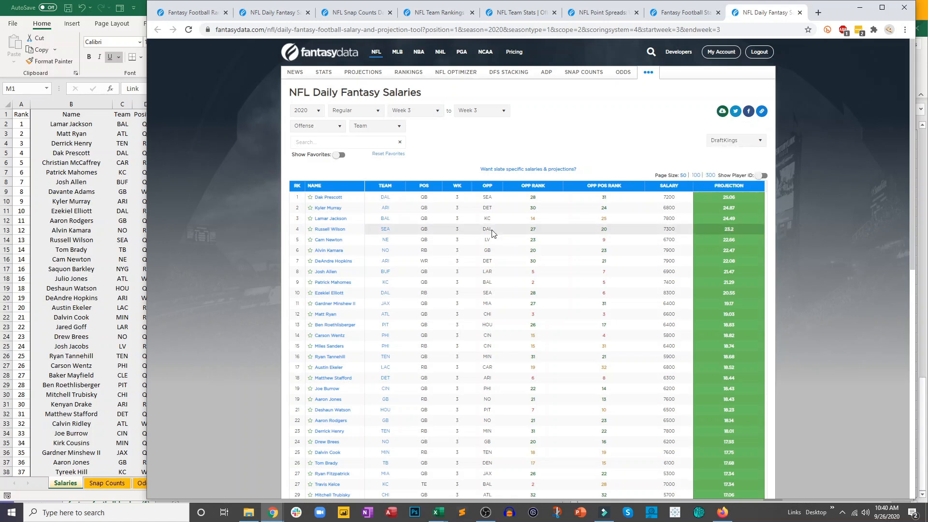
pyautogui.click(200, 485)
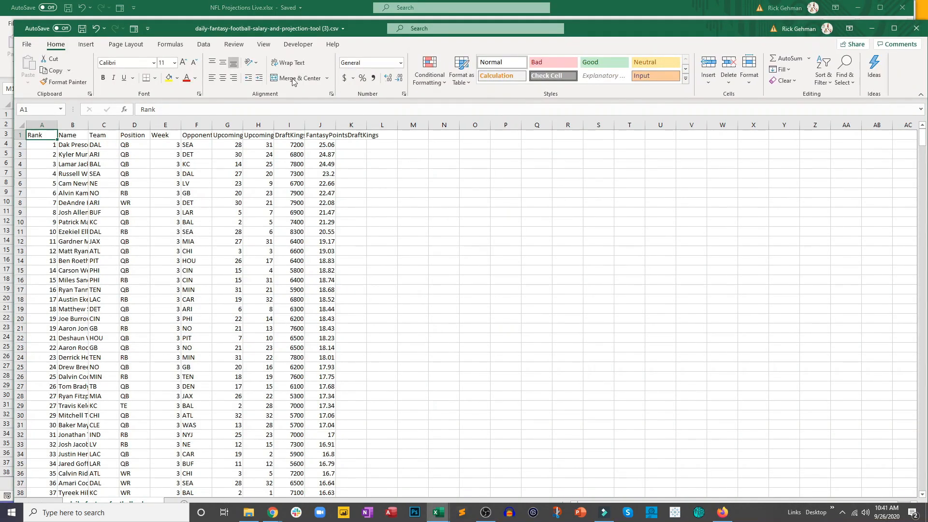
pyautogui.moveTo(173, 27); pyautogui.dragTo(605, 24)
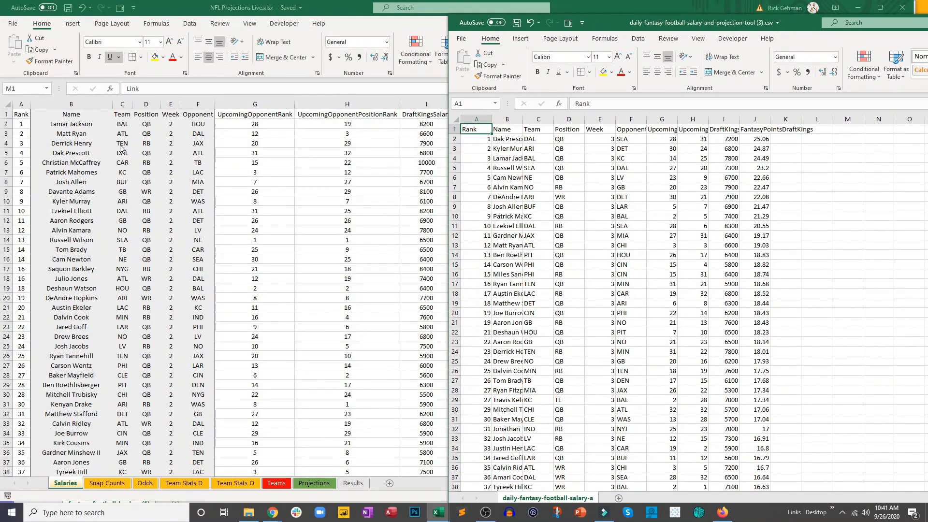
# - Clear the contents of the Week 2 data in columns A to J of the Salaries sheet
pyautogui.click(194, 187)
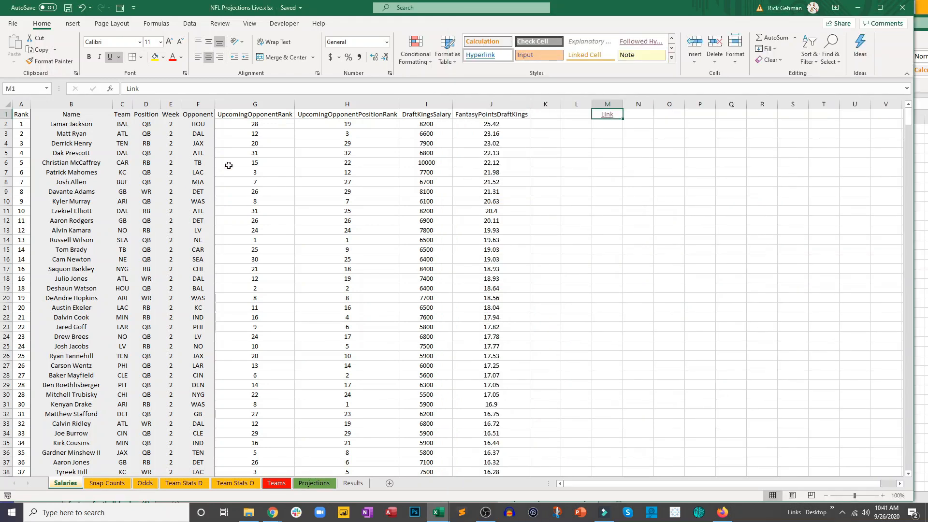
pyautogui.moveTo(467, 104); pyautogui.dragTo(16, 124)
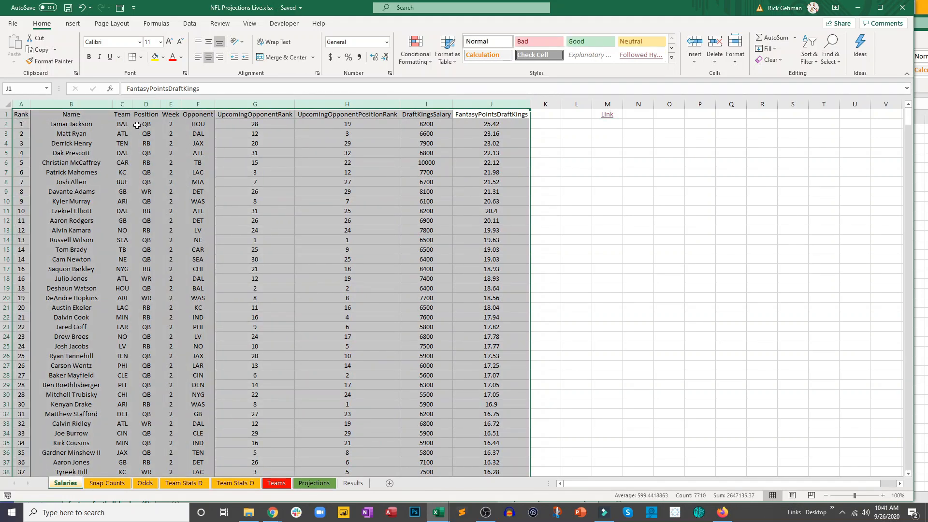
pyautogui.rightClick(138, 126)
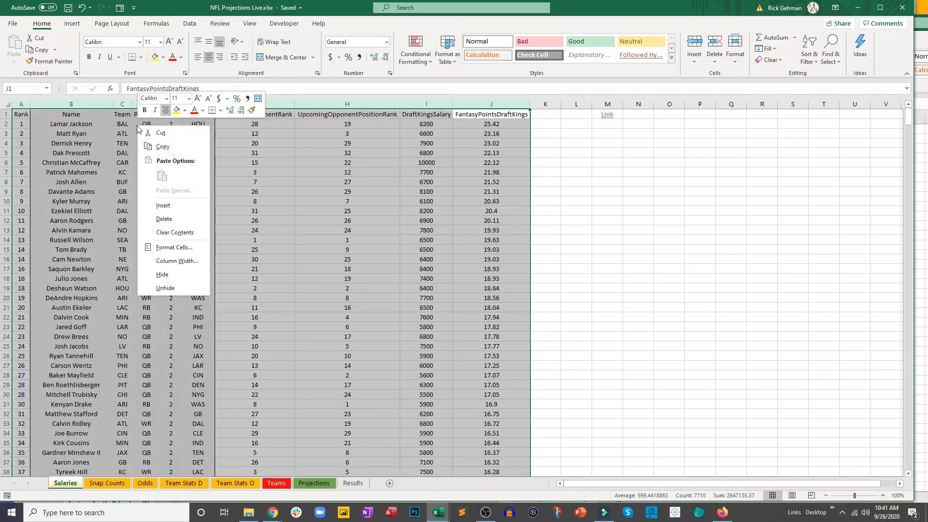
pyautogui.click(175, 232)
pyautogui.click(263, 228)
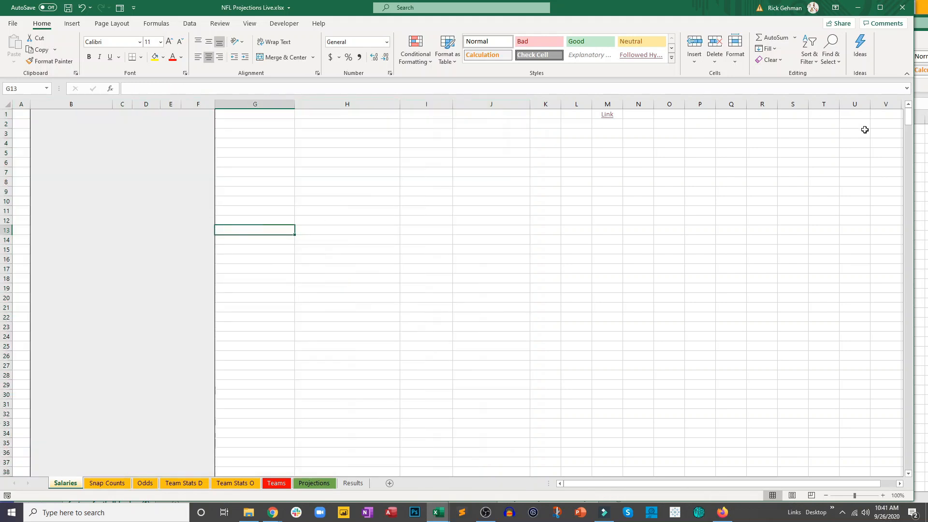
# - Copy the Rank through FantasyPointsDraftKings data from the downloaded CSV and paste it into the Salaries sheet at A1
pyautogui.click(926, 153)
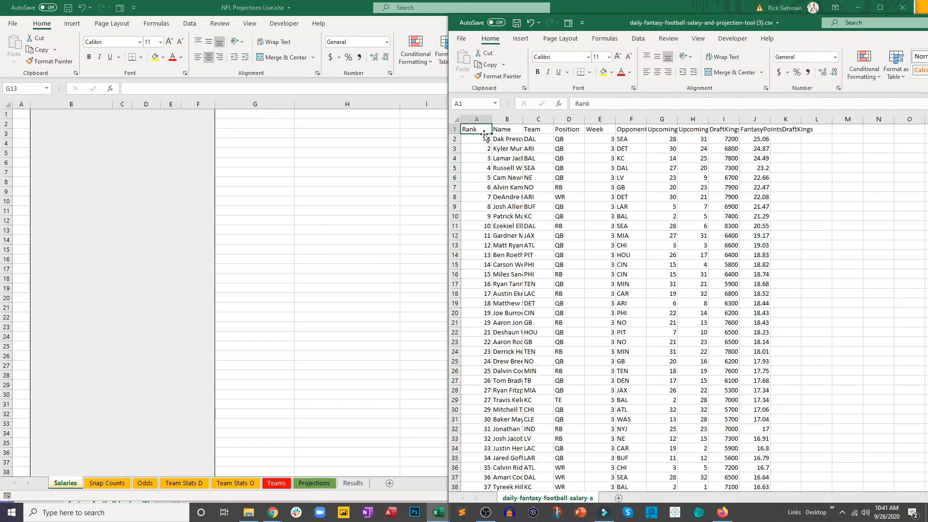
pyautogui.moveTo(479, 131); pyautogui.dragTo(746, 459)
pyautogui.hotkey('ctrl', 'c')
pyautogui.click(234, 245)
pyautogui.click(15, 114)
pyautogui.hotkey('ctrl', 'v')
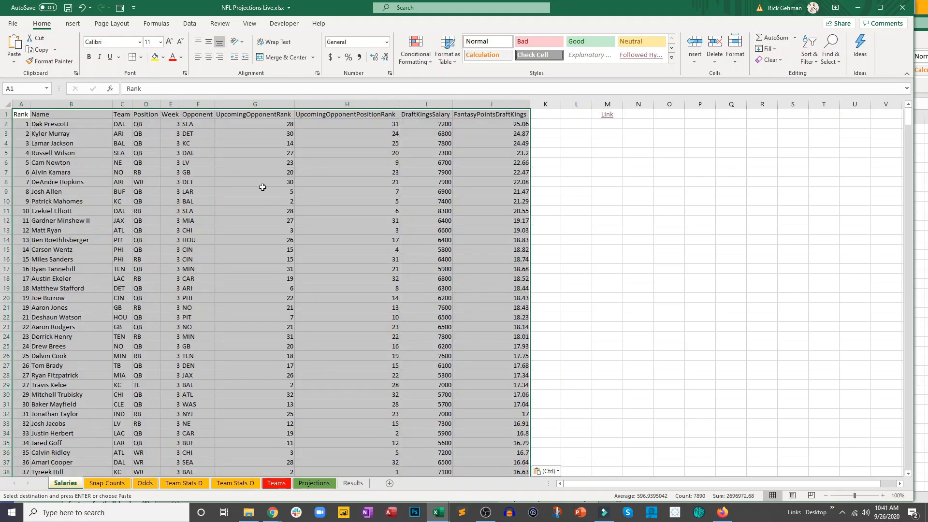
# - Save the workbook with its new salaries and open the FantasyData snap counts page linked from the Snap Counts sheet
pyautogui.click(262, 190)
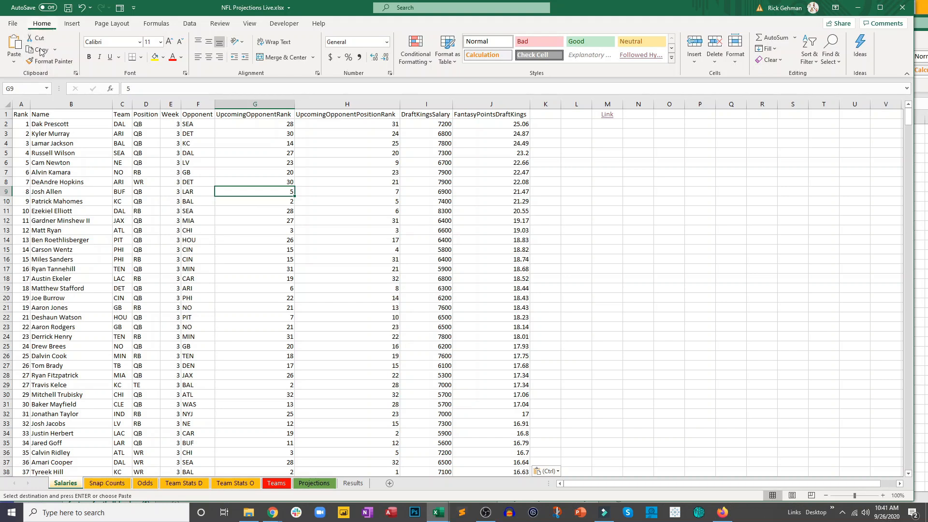
pyautogui.hotkey('ctrl', 's')
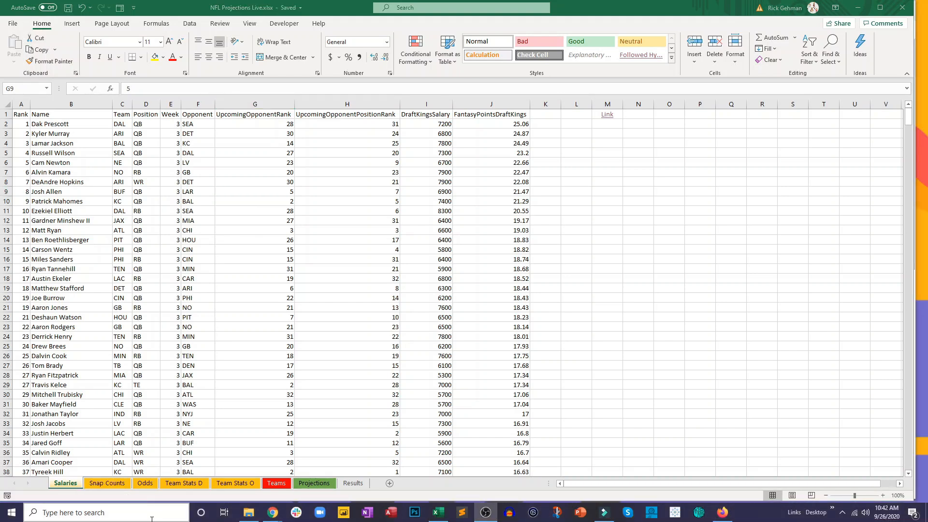
pyautogui.click(109, 485)
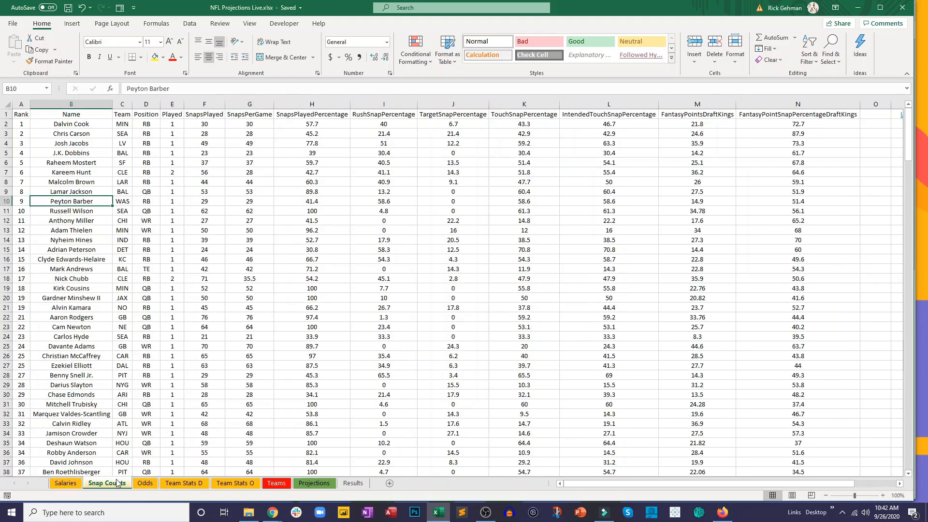
pyautogui.moveTo(838, 482); pyautogui.dragTo(862, 482)
pyautogui.click(807, 114)
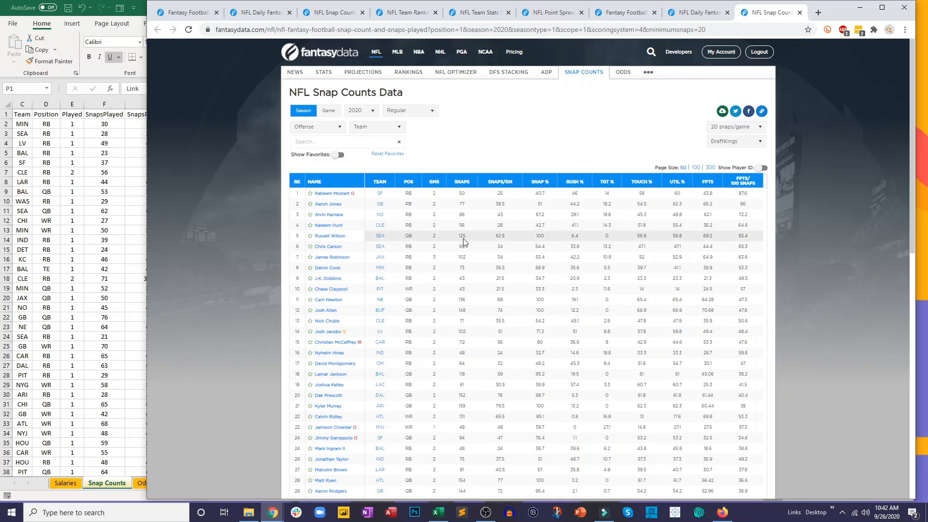
# - Download the snap counts data as CSV, open the file and place its window beside the projections workbook
pyautogui.click(723, 112)
pyautogui.click(709, 143)
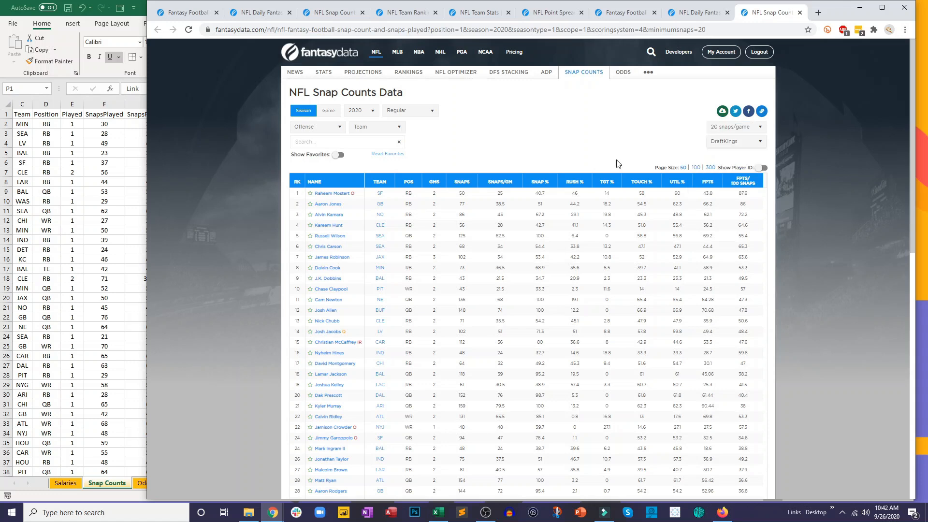
pyautogui.click(191, 488)
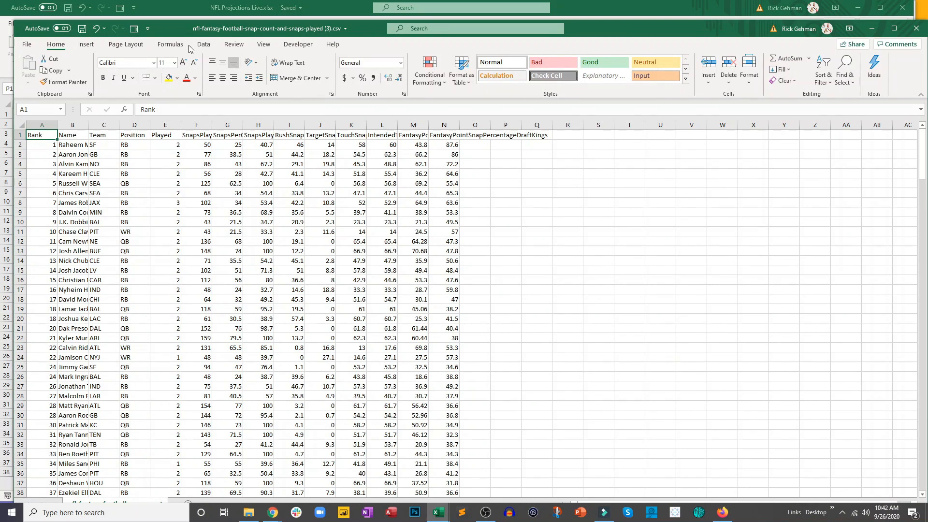
pyautogui.moveTo(170, 30); pyautogui.dragTo(545, 51)
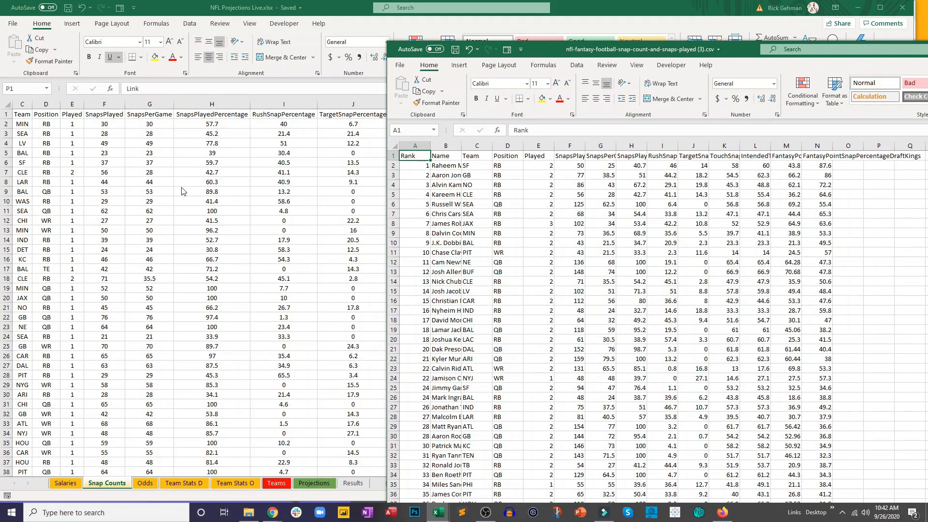
# - Clear the contents of the old data in columns A to N of the Snap Counts sheet
pyautogui.click(184, 192)
pyautogui.moveTo(697, 104); pyautogui.dragTo(19, 104)
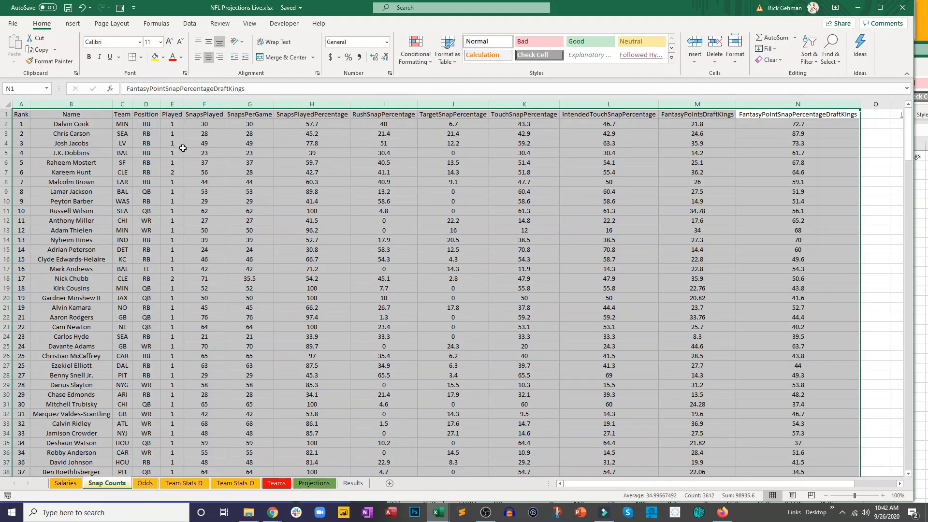
pyautogui.press('Delete')
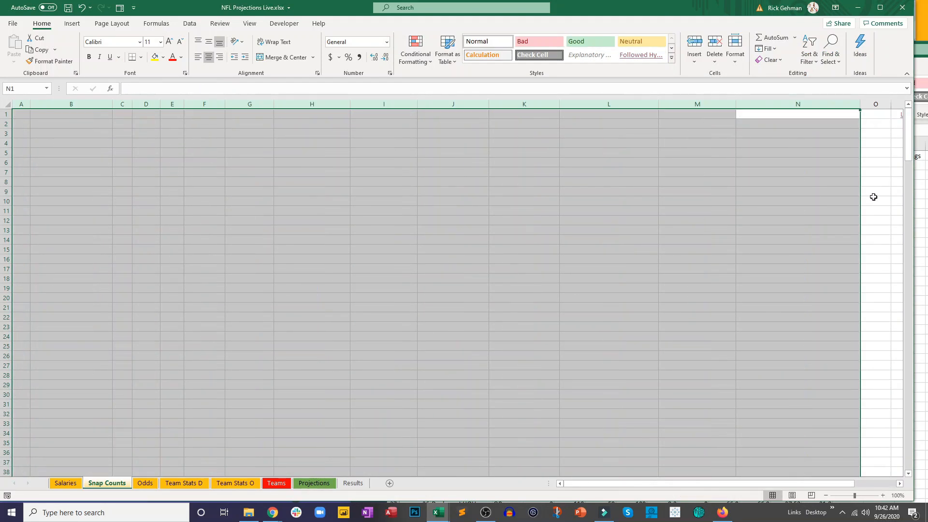
# - Copy columns A to N of the snap counts CSV into the Snap Counts sheet at A1 and save the workbook
pyautogui.click(917, 193)
pyautogui.moveTo(806, 146); pyautogui.dragTo(411, 158)
pyautogui.hotkey('ctrl', 'c')
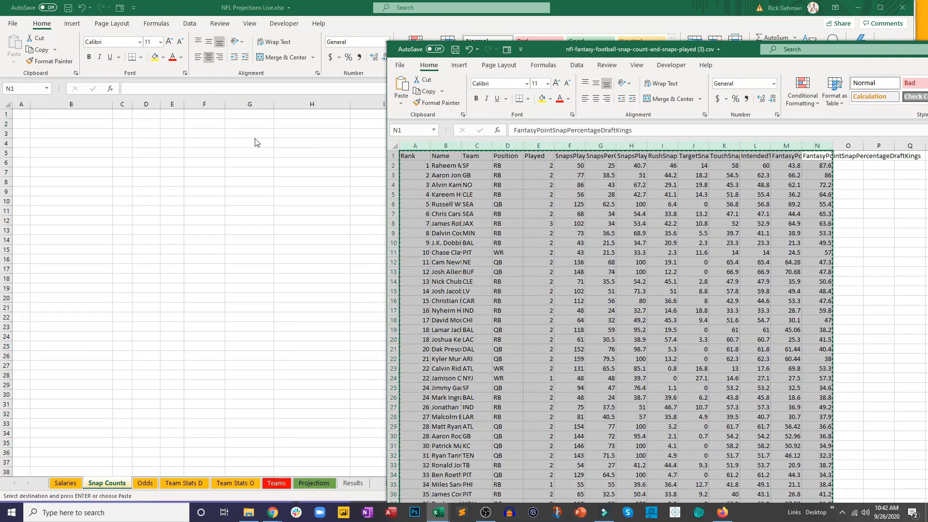
pyautogui.click(22, 115)
pyautogui.hotkey('ctrl', 'v')
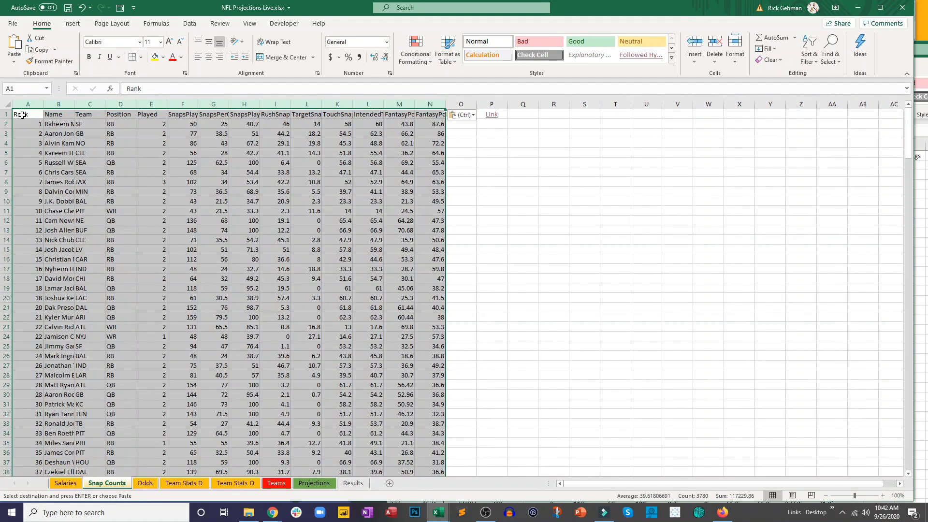
pyautogui.click(68, 8)
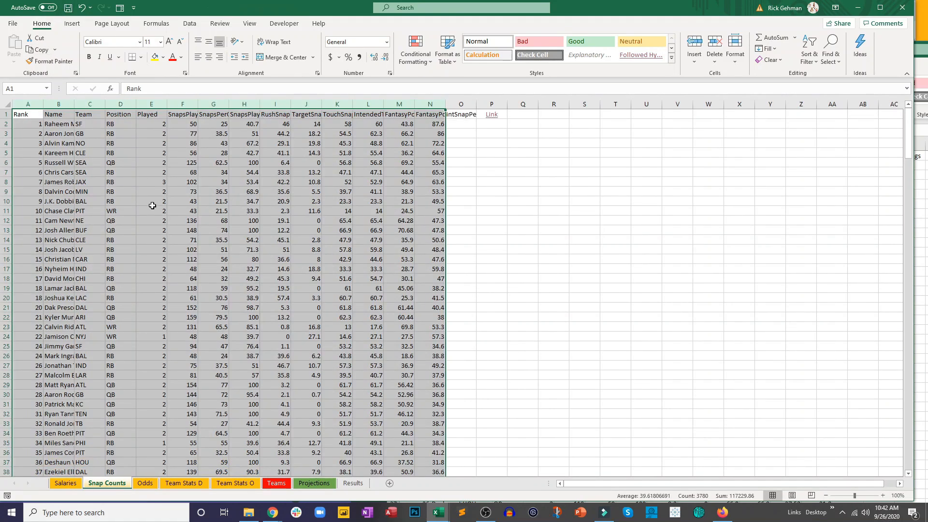
# - Download the Week 3 point spreads as CSV from the page linked on the Odds sheet and open the file beside the workbook
pyautogui.click(145, 483)
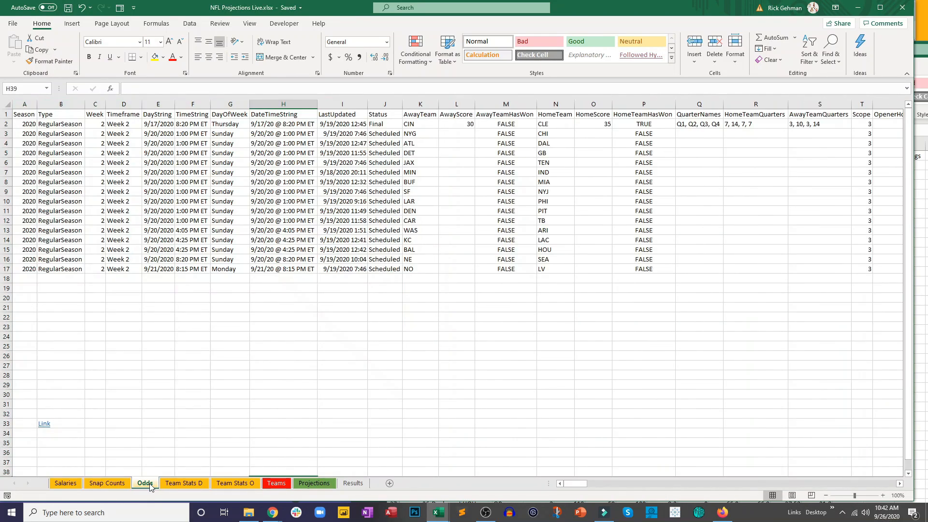
pyautogui.click(44, 423)
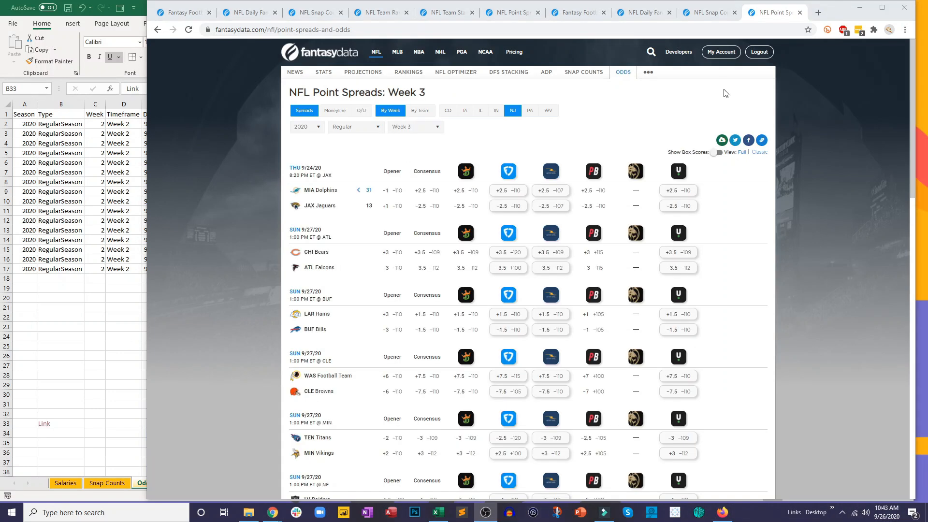
pyautogui.click(721, 140)
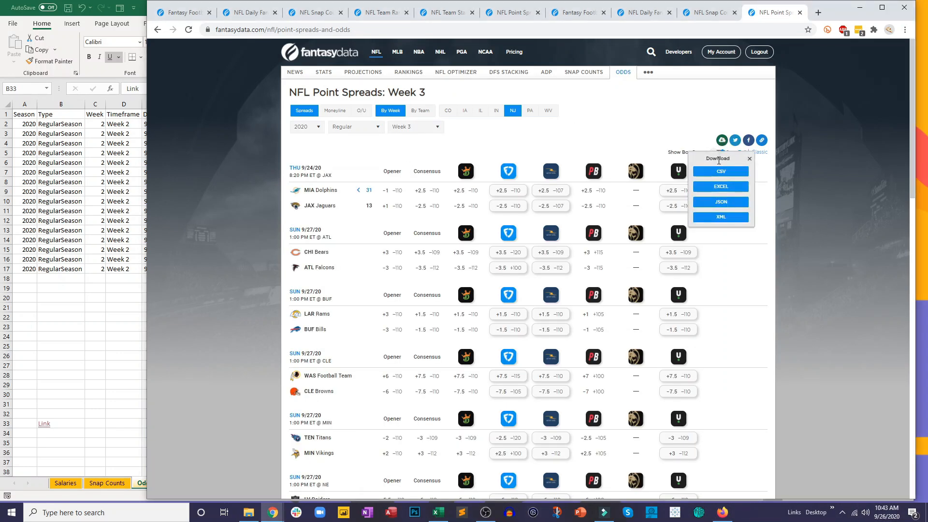
pyautogui.click(712, 180)
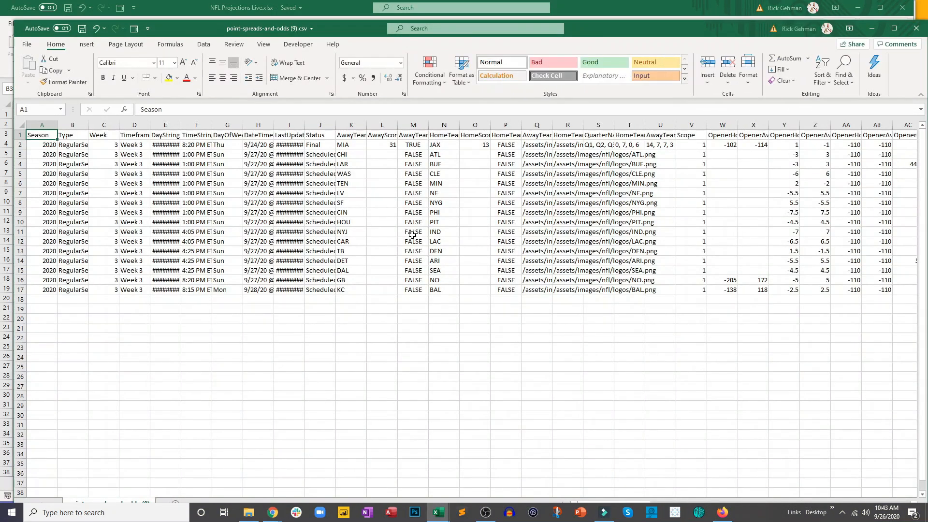
pyautogui.moveTo(204, 27); pyautogui.dragTo(281, 99)
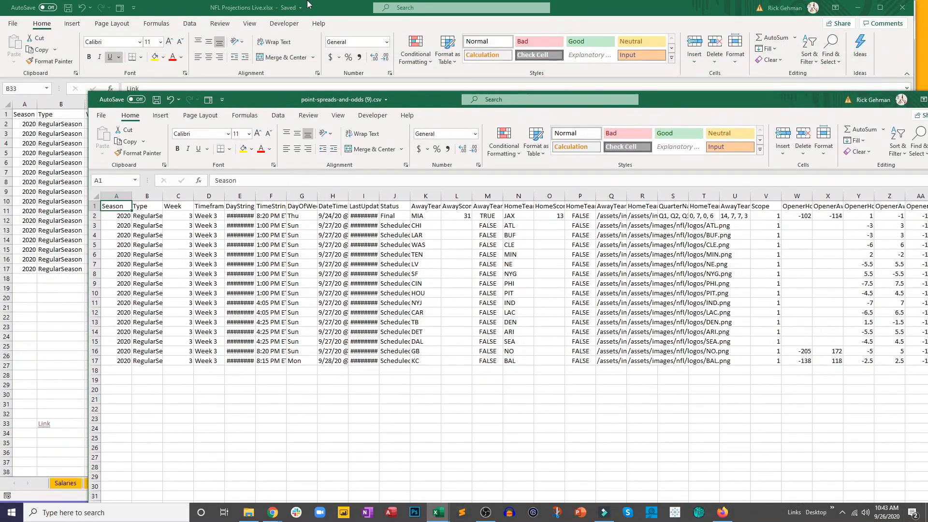
# - Clear the contents of the Week 2 data in rows 1 to 17 of the Odds sheet, keeping the link below
pyautogui.click(321, 4)
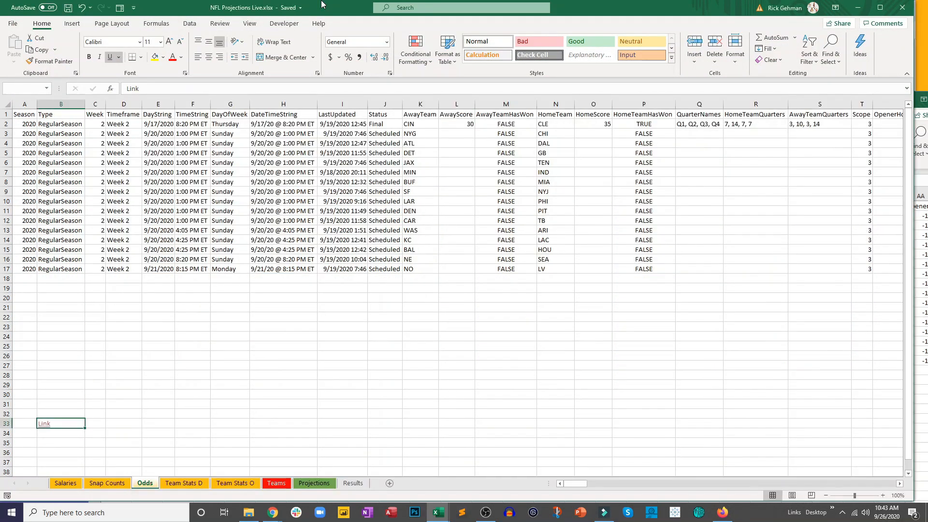
pyautogui.click(193, 172)
pyautogui.moveTo(575, 483); pyautogui.dragTo(899, 482)
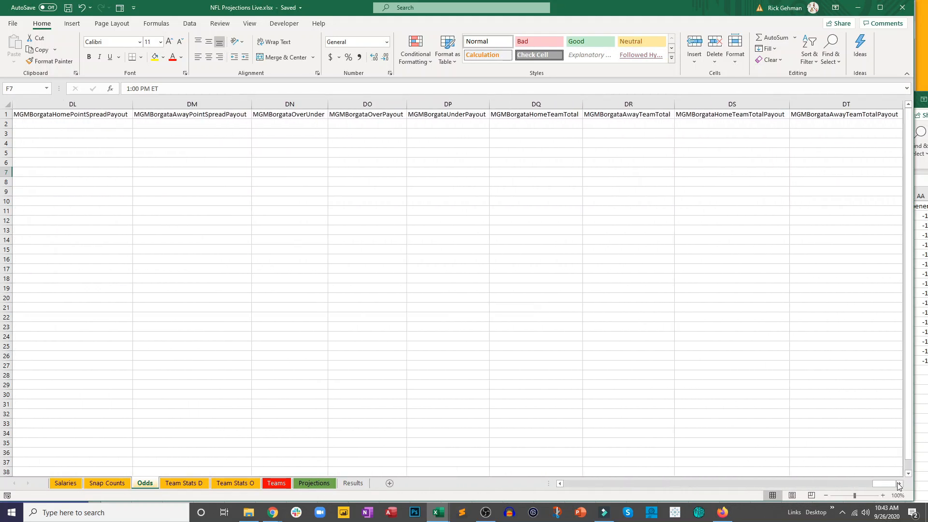
pyautogui.click(899, 484)
pyautogui.click(899, 484)
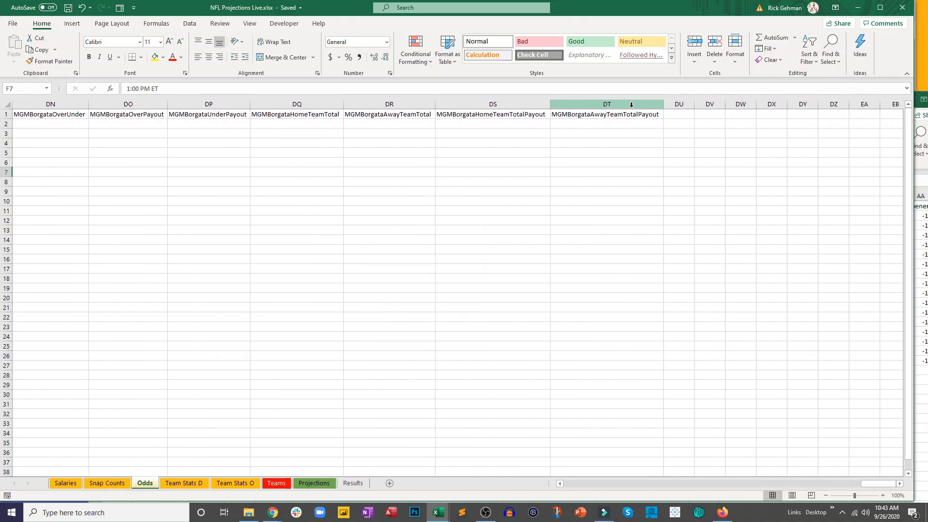
pyautogui.moveTo(882, 481); pyautogui.dragTo(571, 483)
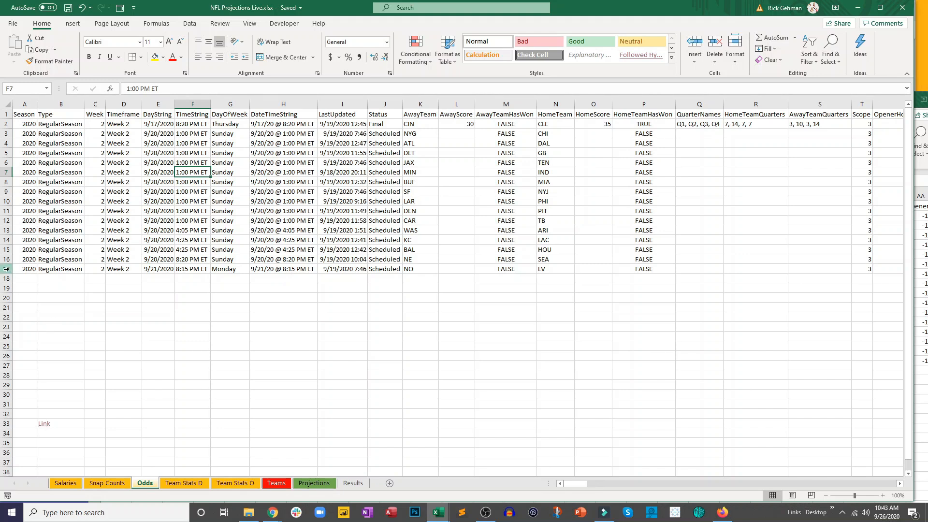
pyautogui.moveTo(9, 269); pyautogui.dragTo(9, 115)
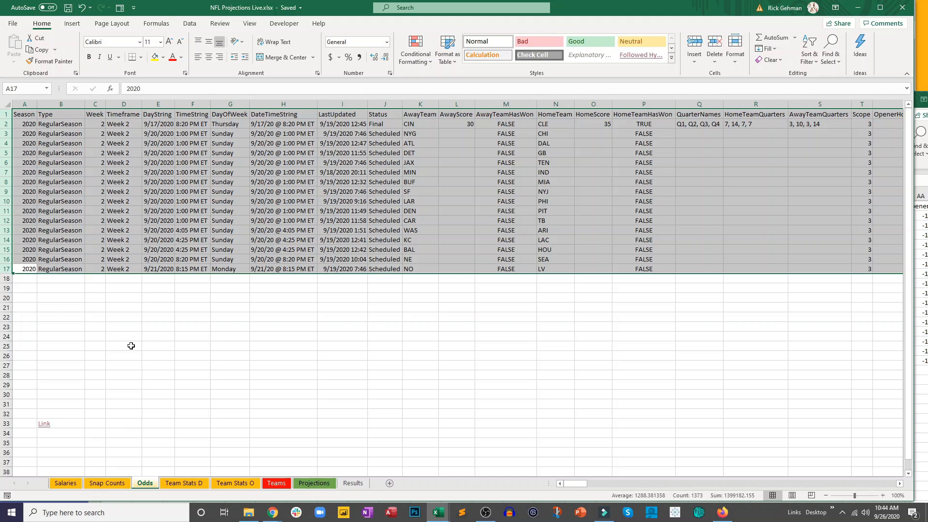
pyautogui.press('Delete')
pyautogui.click(193, 356)
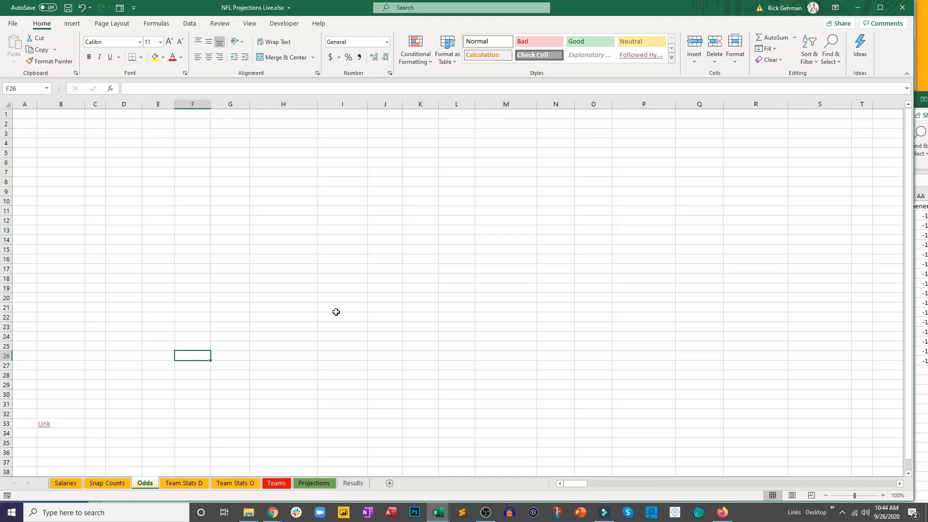
# - Copy rows 1 to 17 of the point spreads CSV, from the Season column through UnibetNJAwayTeamTotalPayout
pyautogui.click(925, 249)
pyautogui.moveTo(752, 107); pyautogui.dragTo(731, 89)
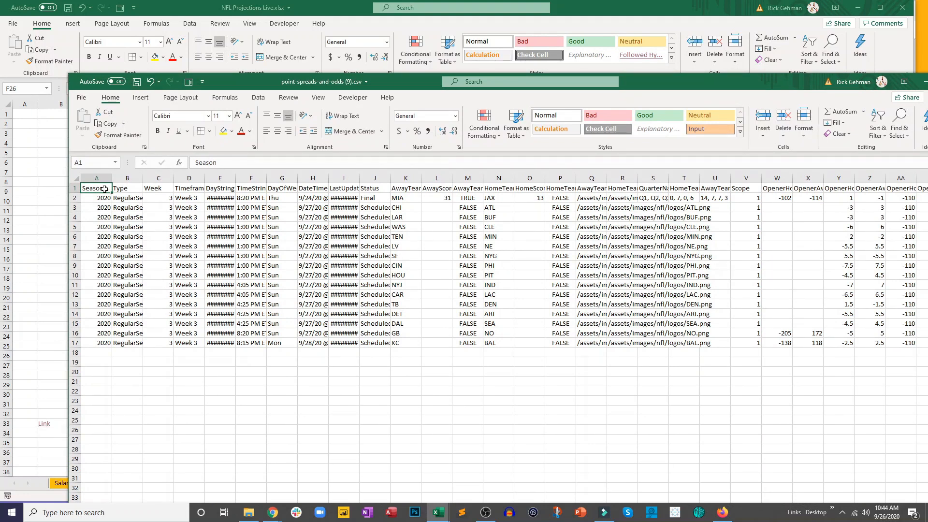
pyautogui.hscroll(20, 104, 189)
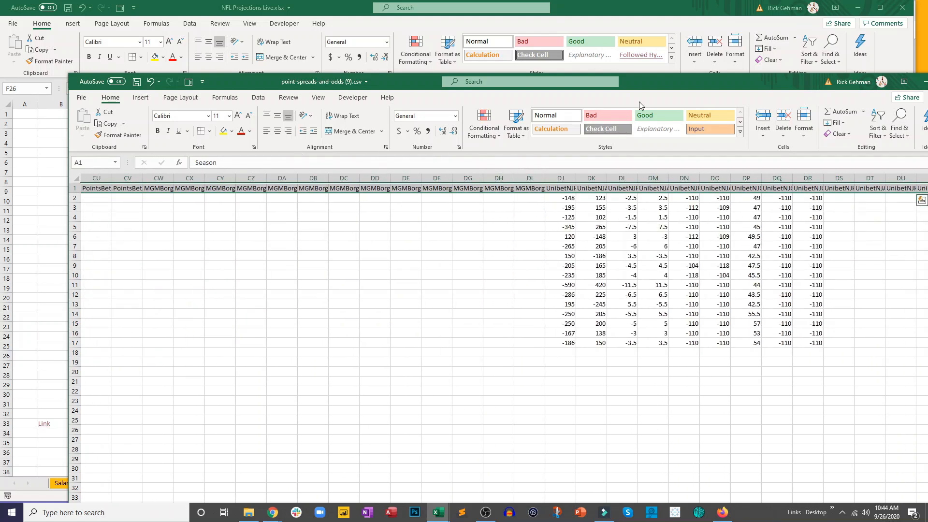
pyautogui.moveTo(638, 81); pyautogui.dragTo(570, 46)
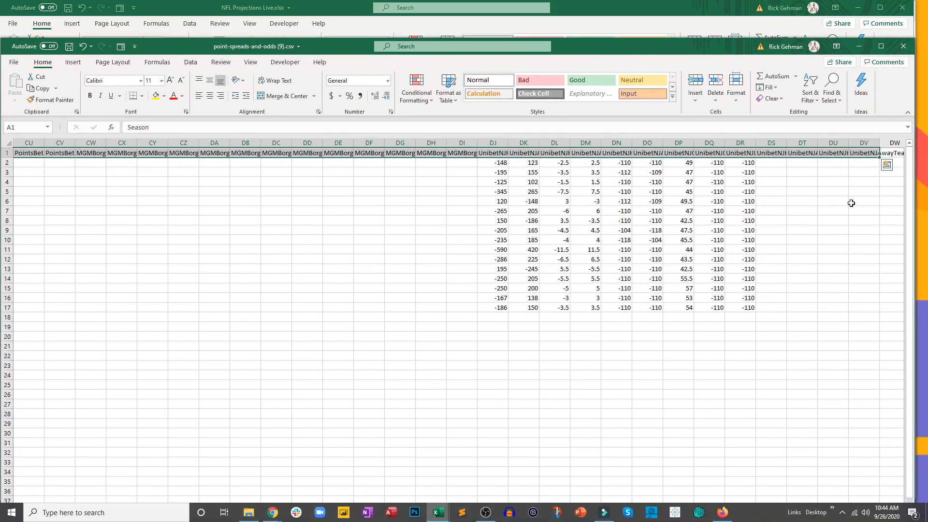
pyautogui.moveTo(865, 153); pyautogui.dragTo(37, 309)
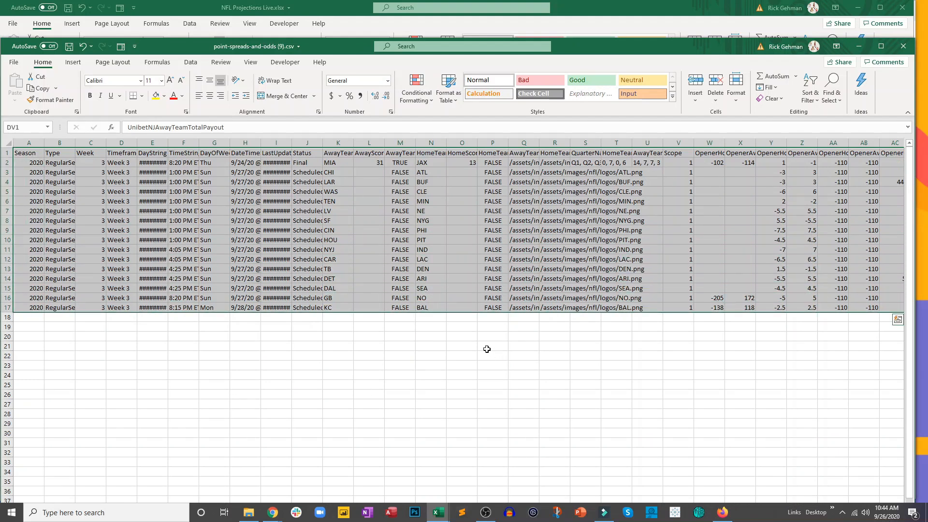
pyautogui.hotkey('ctrl', 'c')
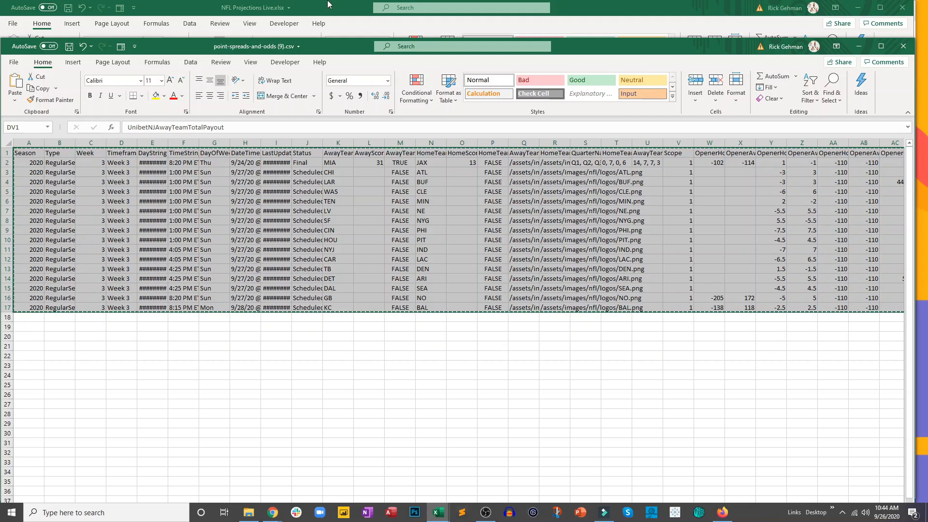
# - Paste the copied Week 3 odds into the Odds sheet at A1 and save the workbook
pyautogui.click(286, 5)
pyautogui.click(29, 114)
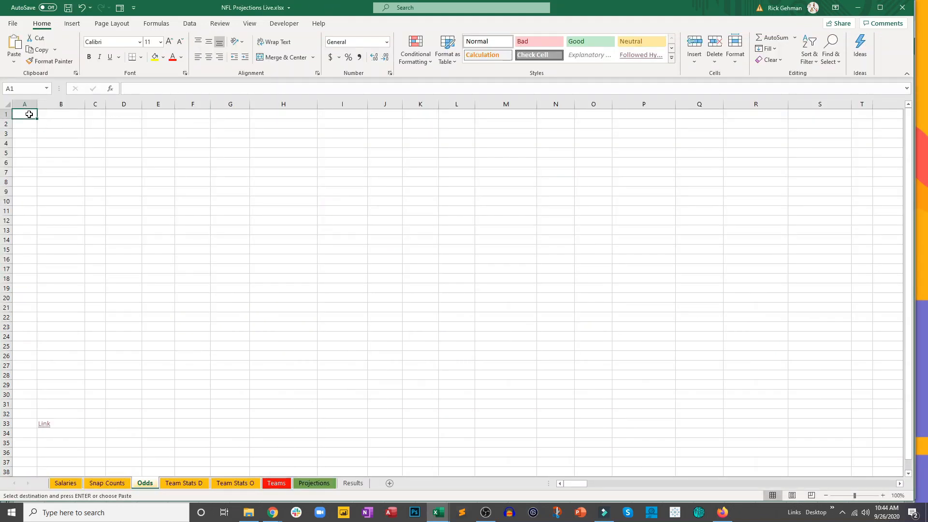
pyautogui.hotkey('ctrl', 'v')
pyautogui.click(235, 318)
pyautogui.hotkey('ctrl', 's')
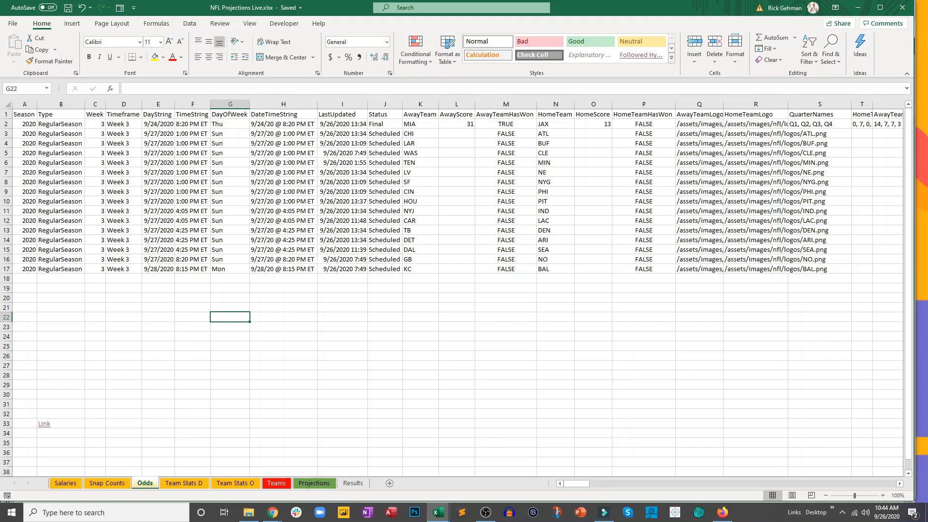
# - Open the defensive team stats page linked from the Team Stats D sheet and download its data as CSV
pyautogui.hotkey('alt', 'Tab')
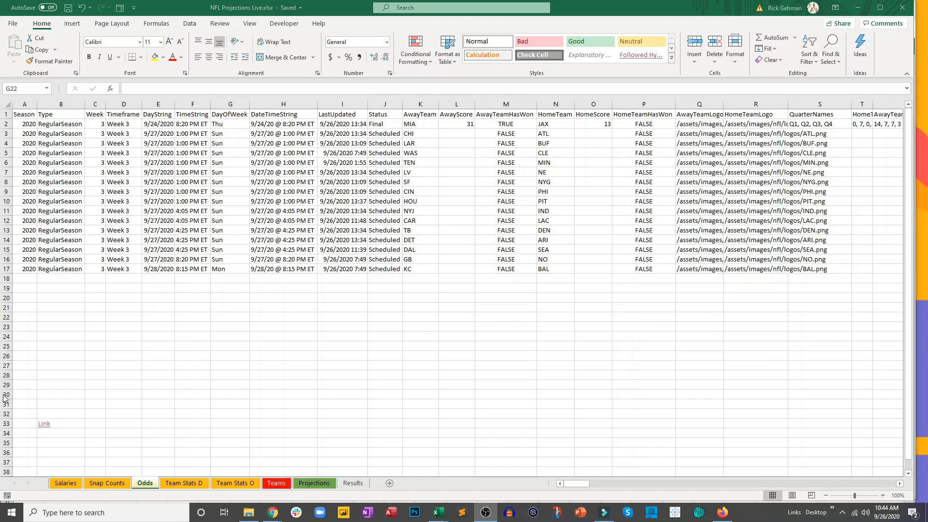
pyautogui.click(175, 483)
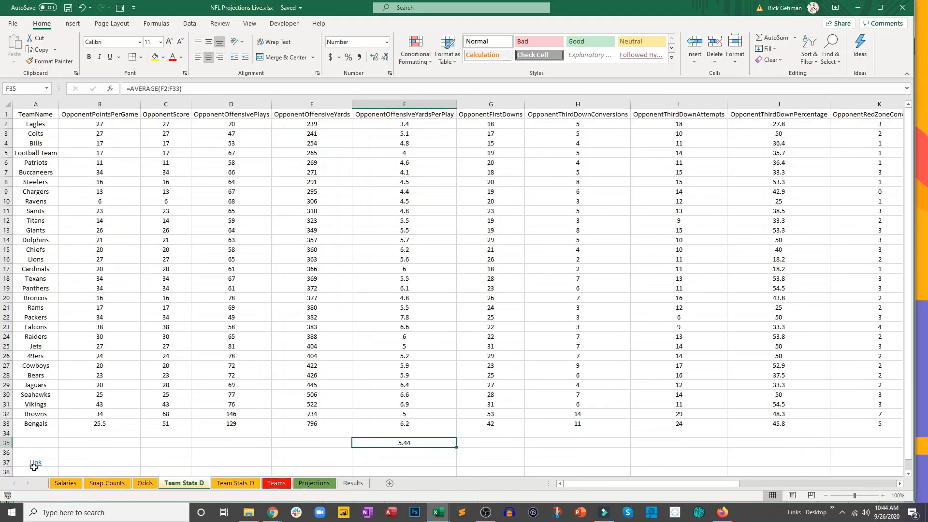
pyautogui.click(35, 463)
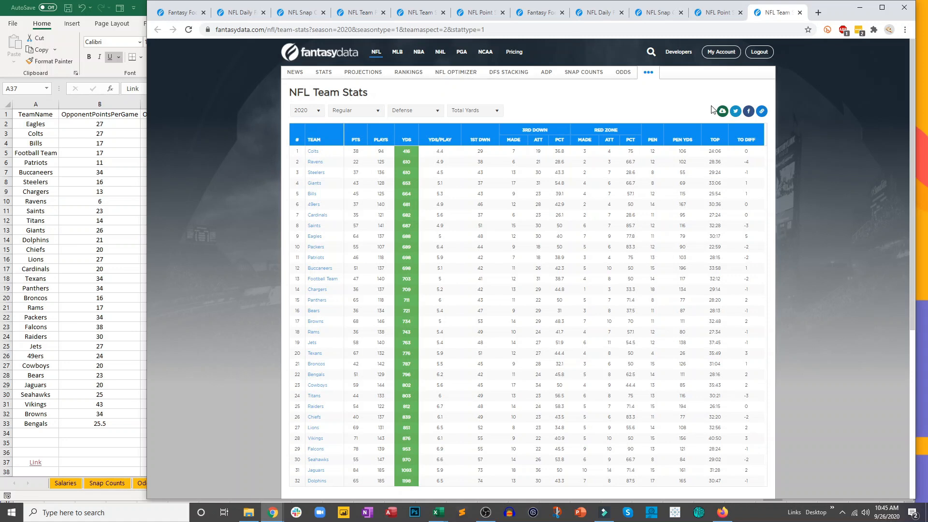
pyautogui.click(722, 112)
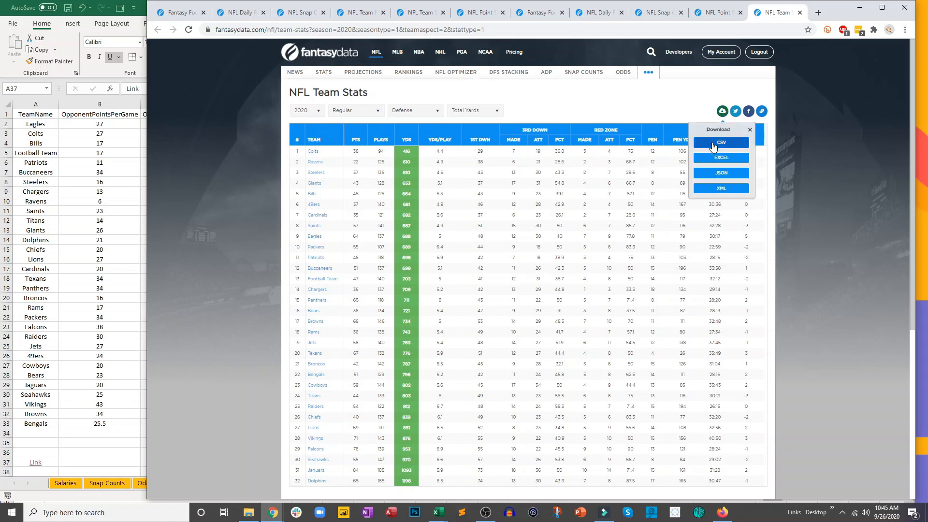
pyautogui.click(712, 143)
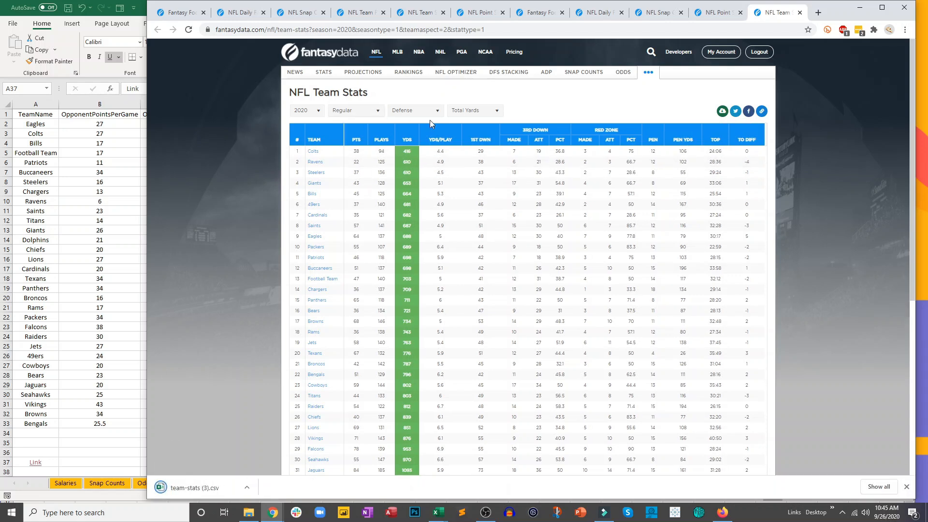
# - Open the downloaded team-stats (3).csv and copy its data from A1 through Q33
pyautogui.click(195, 488)
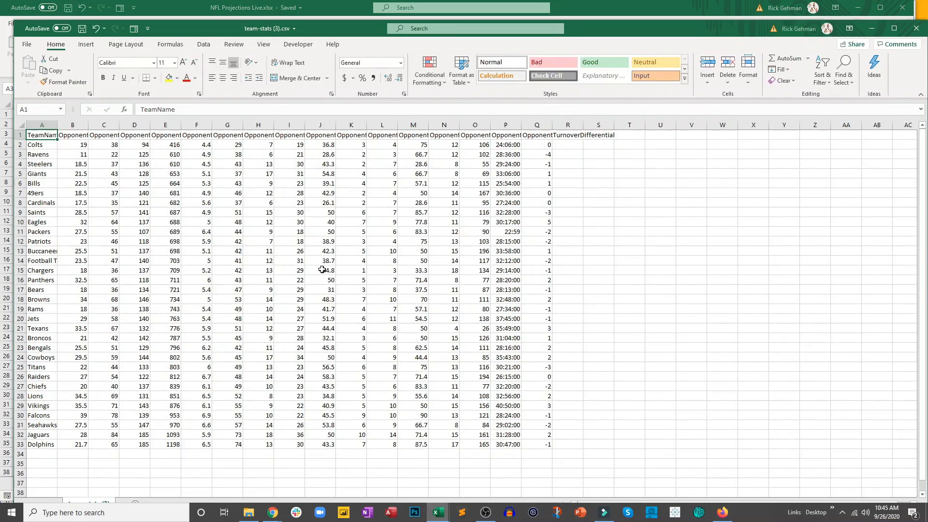
pyautogui.moveTo(48, 134); pyautogui.dragTo(531, 445)
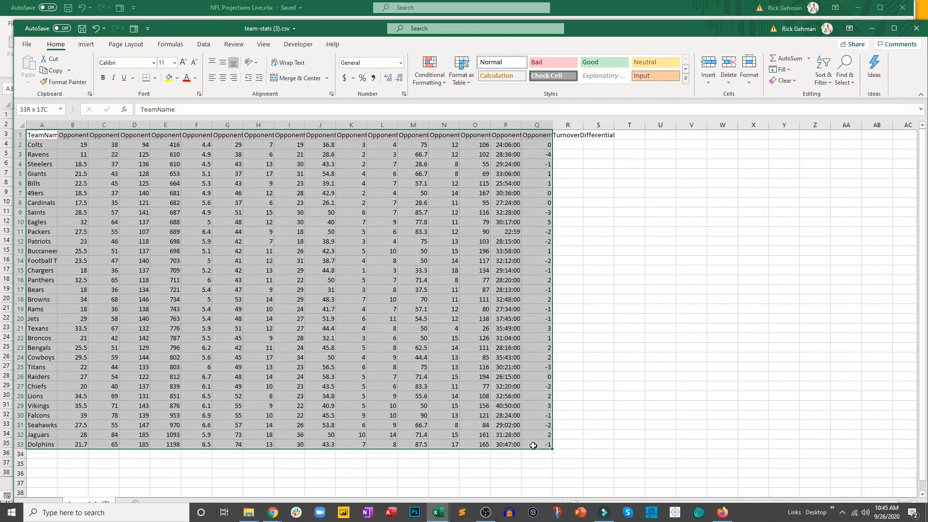
pyautogui.hotkey('ctrl', 'c')
# - Paste the copied defensive stats into the Team Stats D sheet at A1, then undo and redo the paste to compare the data
pyautogui.click(177, 6)
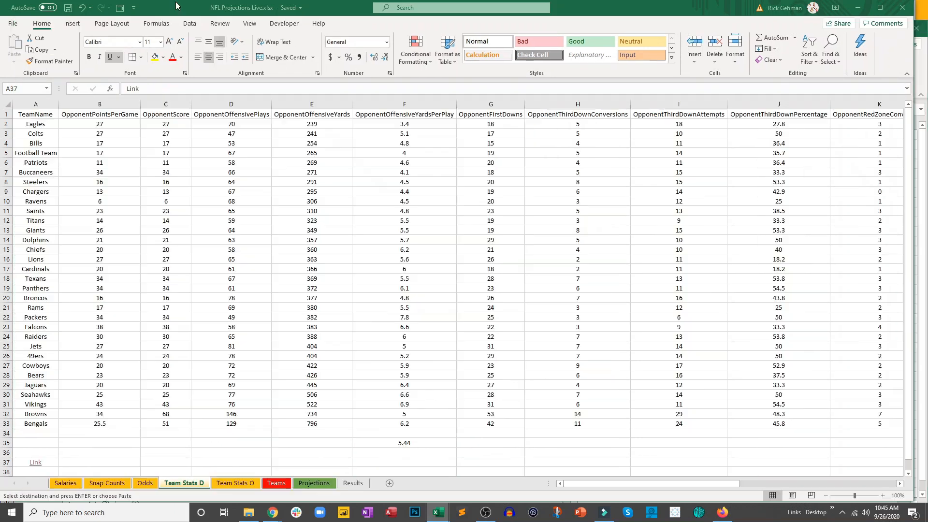
pyautogui.click(19, 113)
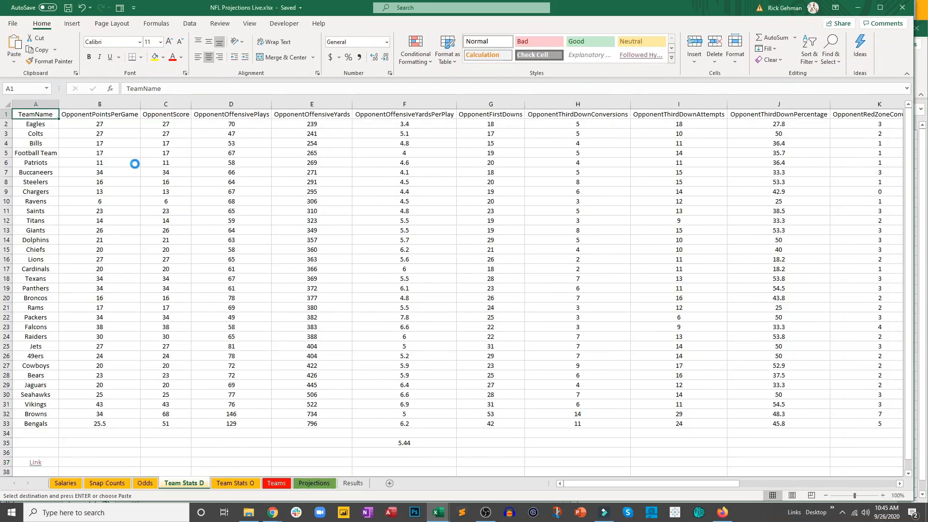
pyautogui.hotkey('ctrl', 'v')
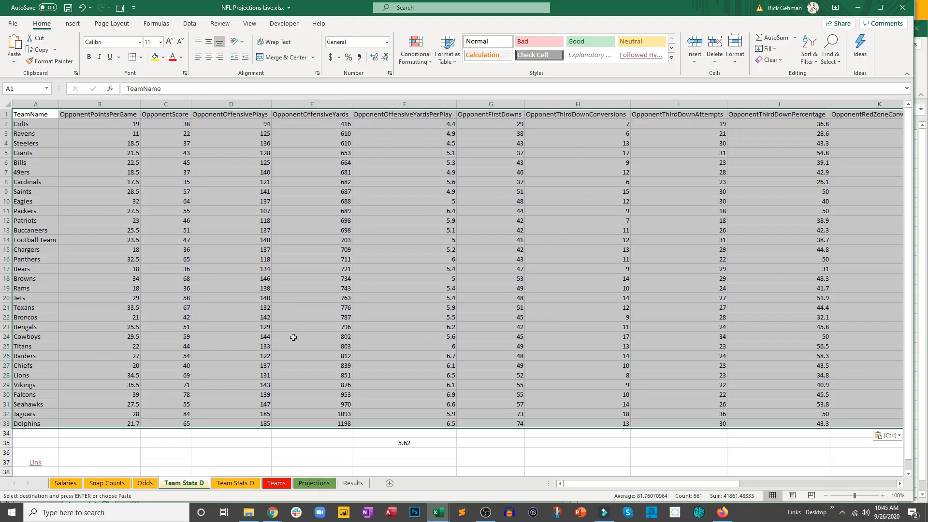
pyautogui.click(81, 7)
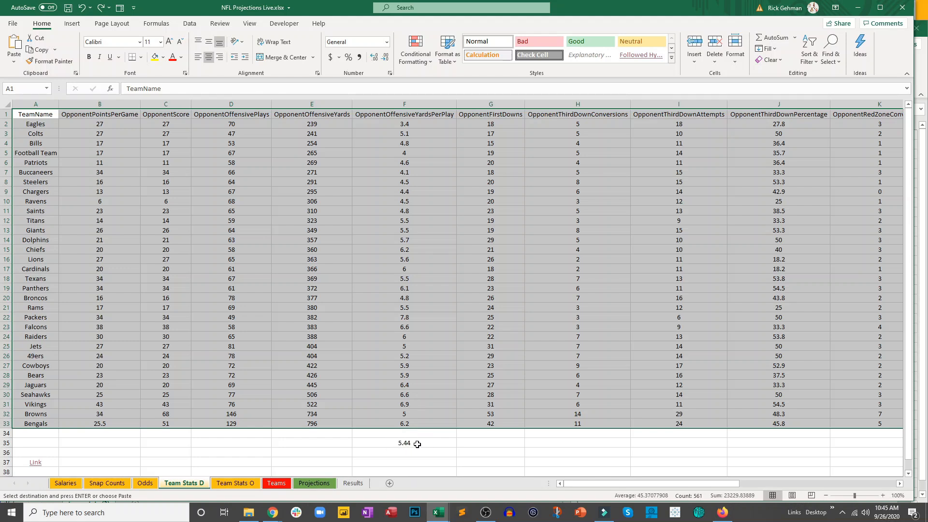
pyautogui.click(100, 7)
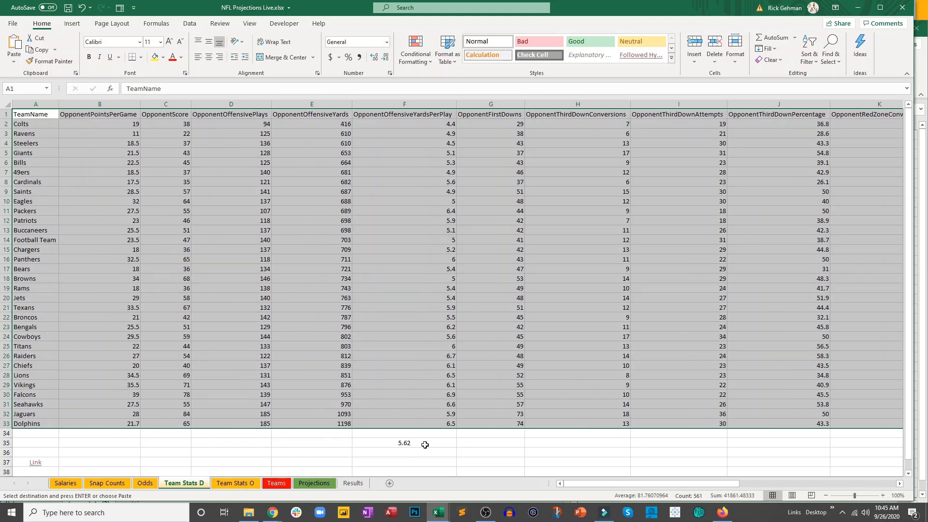
# - Center the pasted data on the Team Stats D sheet and save the workbook
pyautogui.click(208, 57)
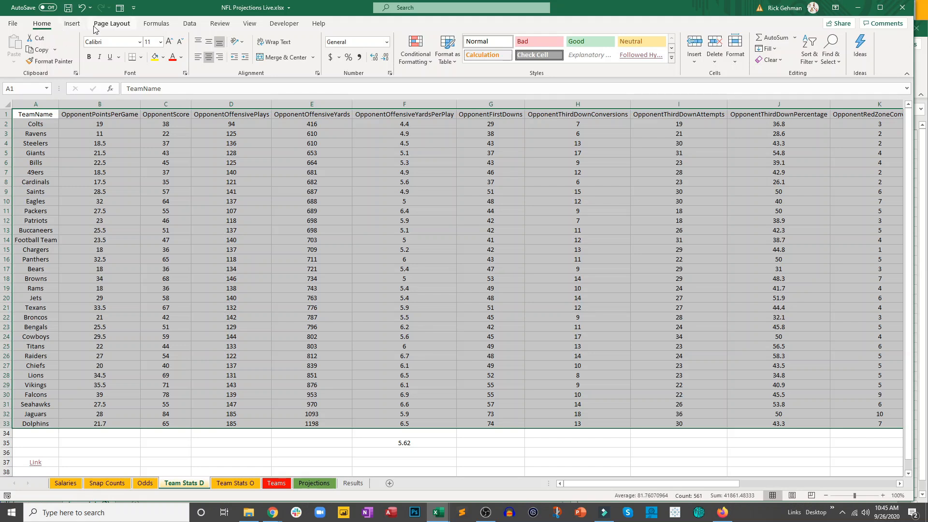
pyautogui.click(68, 8)
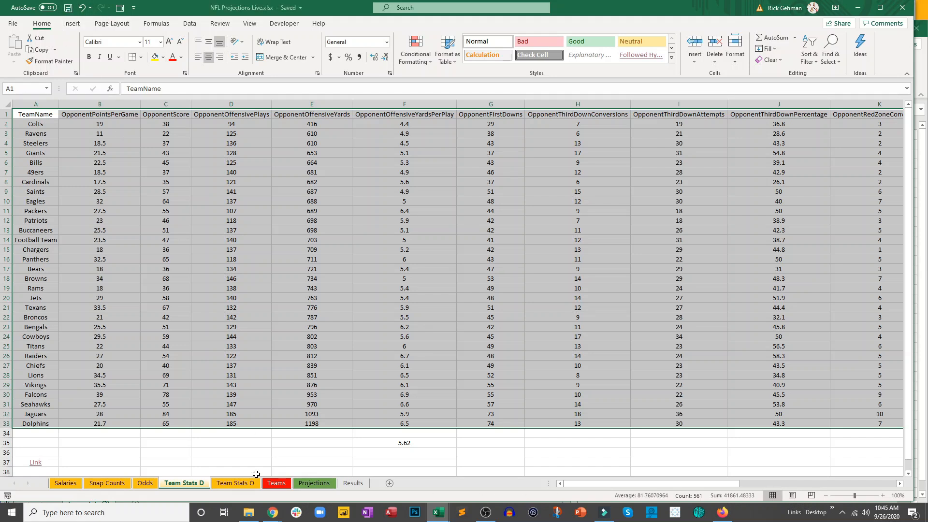
# - Open the Team Stats O sheet, then switch the NFL Team Stats web page to Offense and download its data as CSV
pyautogui.click(236, 484)
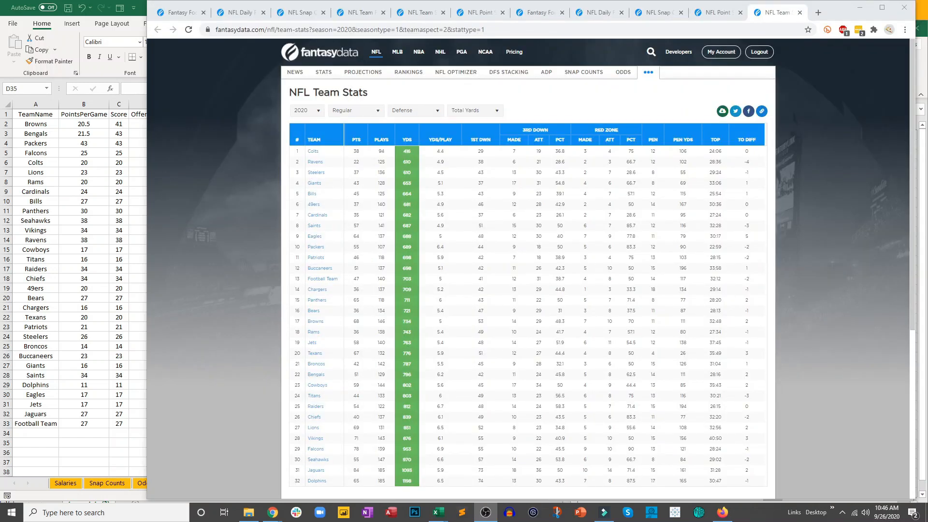
pyautogui.click(415, 111)
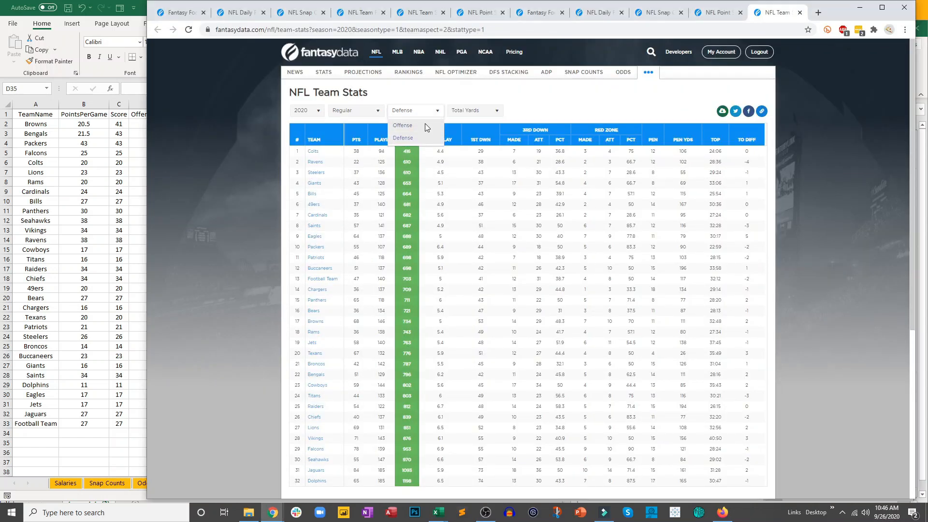
pyautogui.click(425, 122)
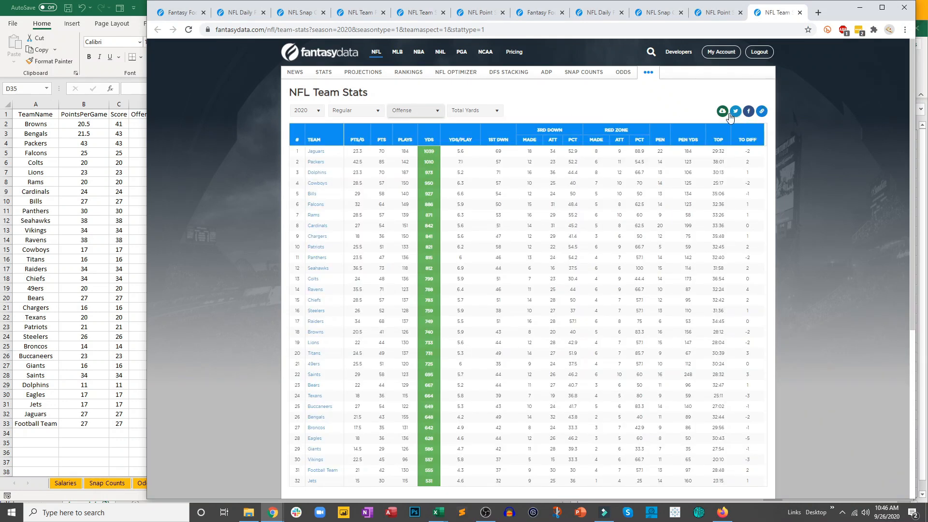
pyautogui.click(728, 118)
pyautogui.click(721, 143)
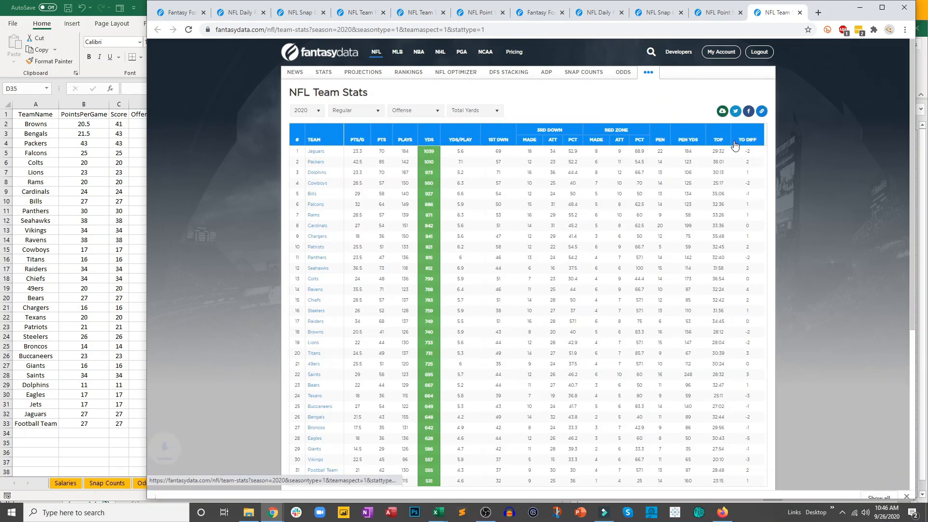
# - Open the downloaded team-stats (4).csv and copy its data from A1 through Q33
pyautogui.click(214, 488)
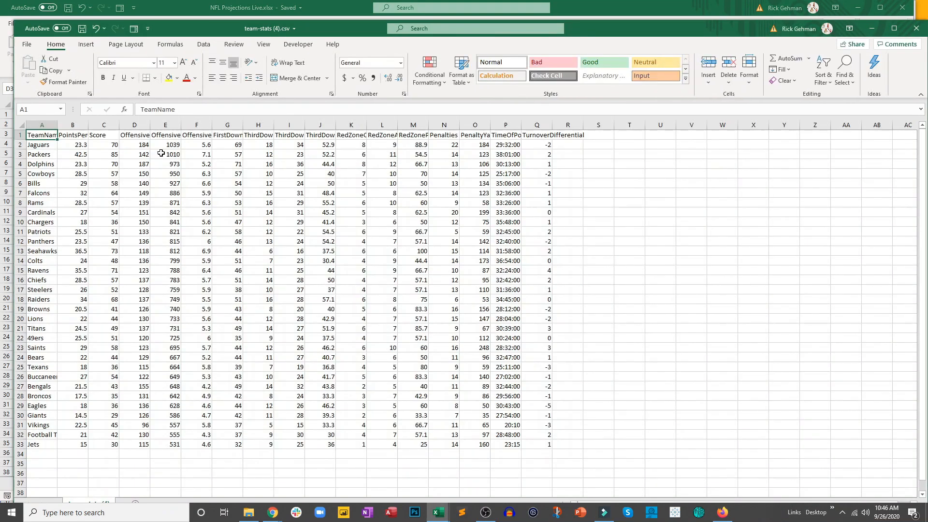
pyautogui.moveTo(43, 137); pyautogui.dragTo(542, 444)
pyautogui.hotkey('ctrl', 'c')
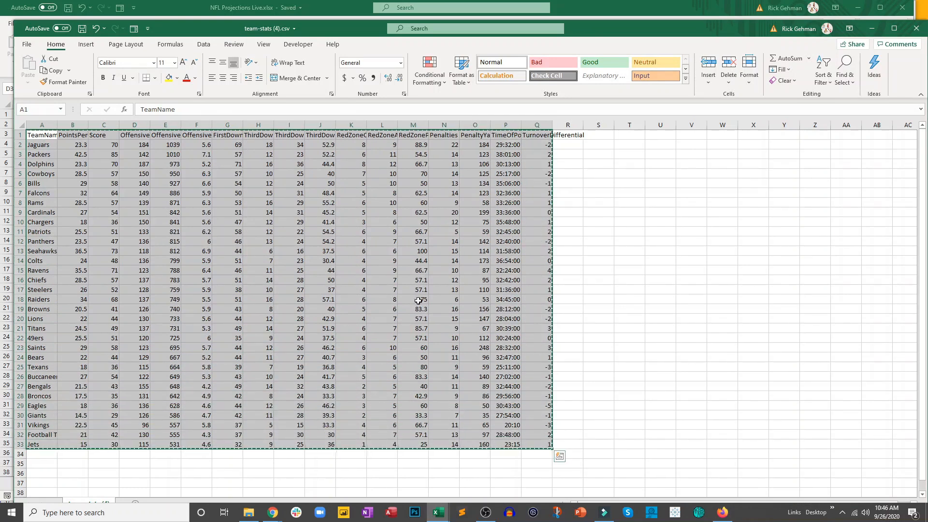
# - Paste the copied offensive stats into the Team Stats O sheet at A1 and save the workbook
pyautogui.click(182, 6)
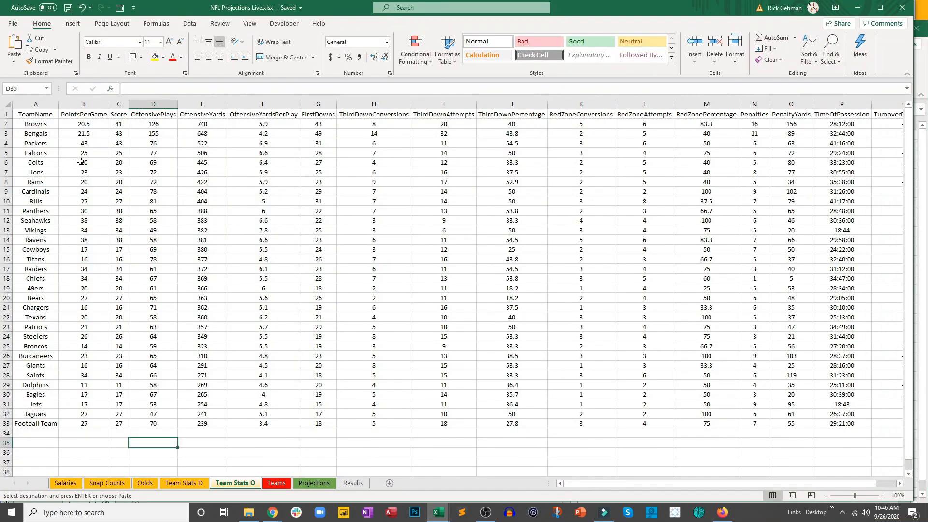
pyautogui.click(45, 115)
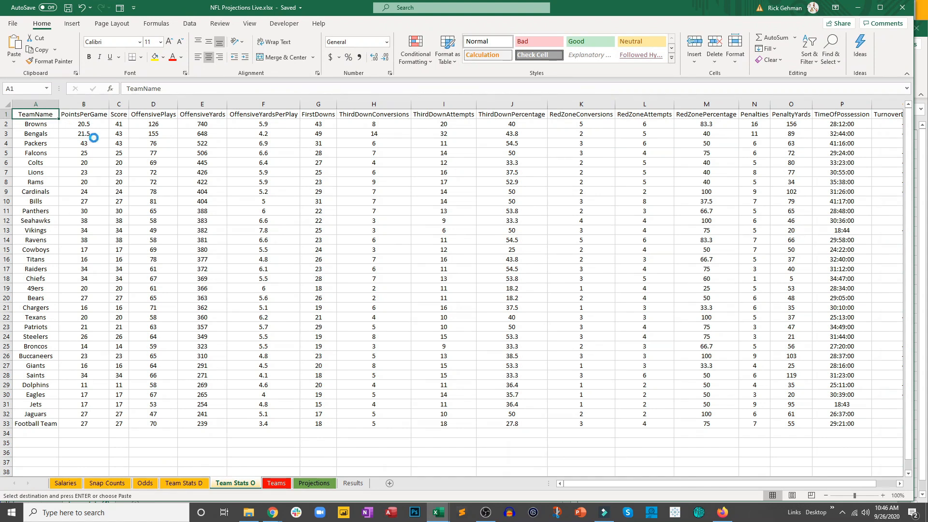
pyautogui.hotkey('ctrl', 'v')
pyautogui.click(69, 8)
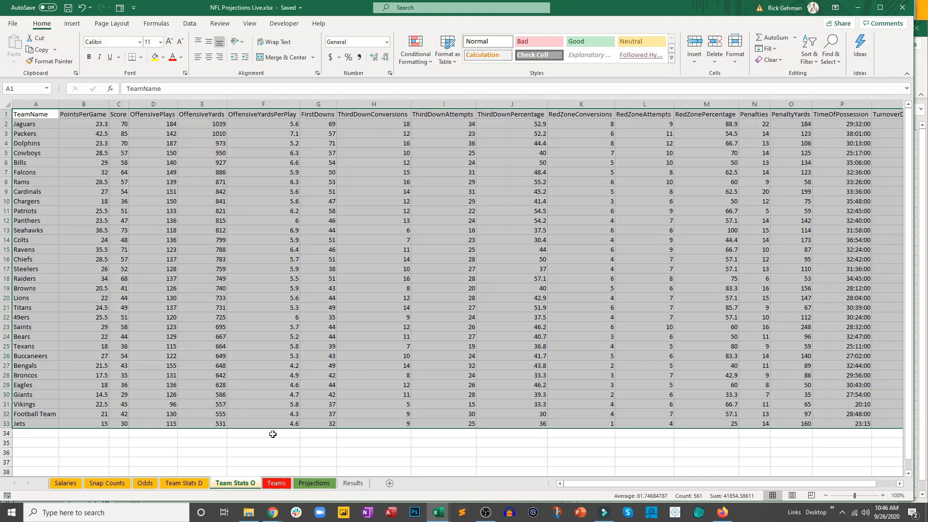
# - Copy the Name, Team, Position, Week and Opponent data in B2:F789 of the Salaries sheet for the Projections sheet
pyautogui.click(315, 483)
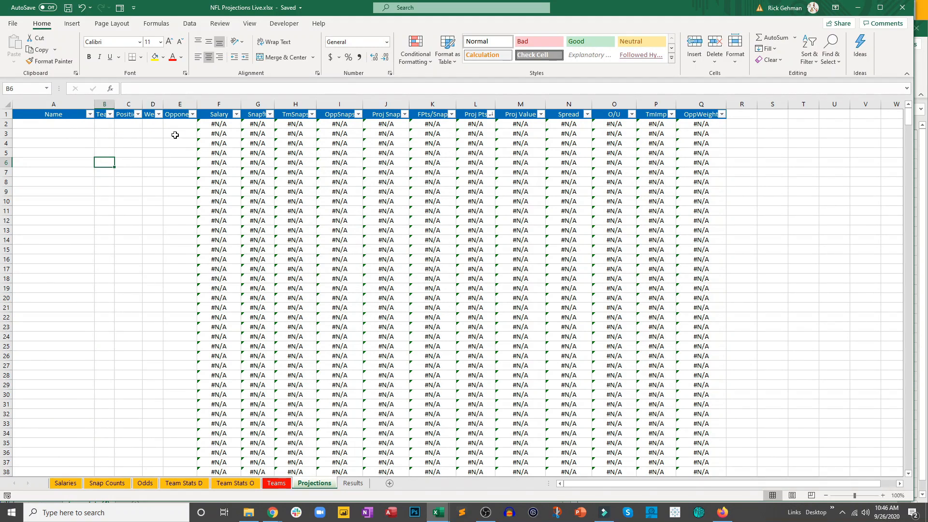
pyautogui.click(66, 483)
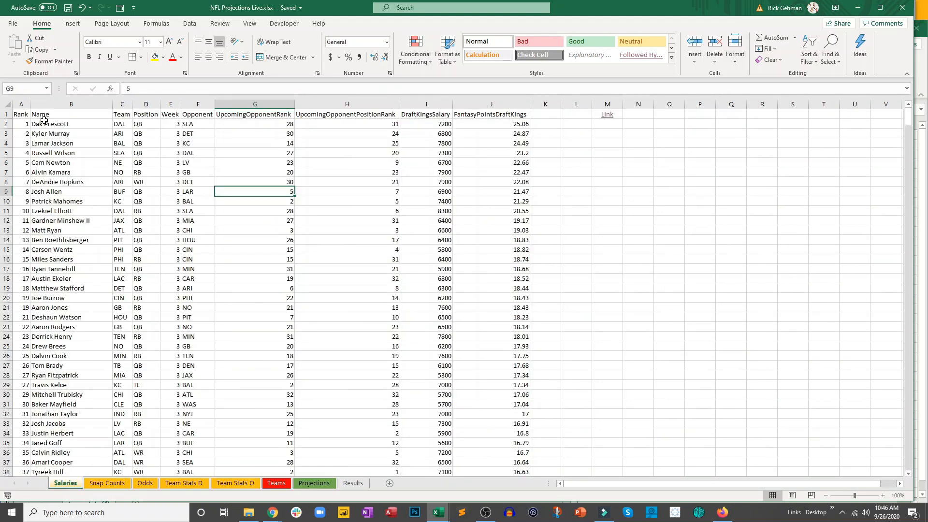
pyautogui.click(314, 484)
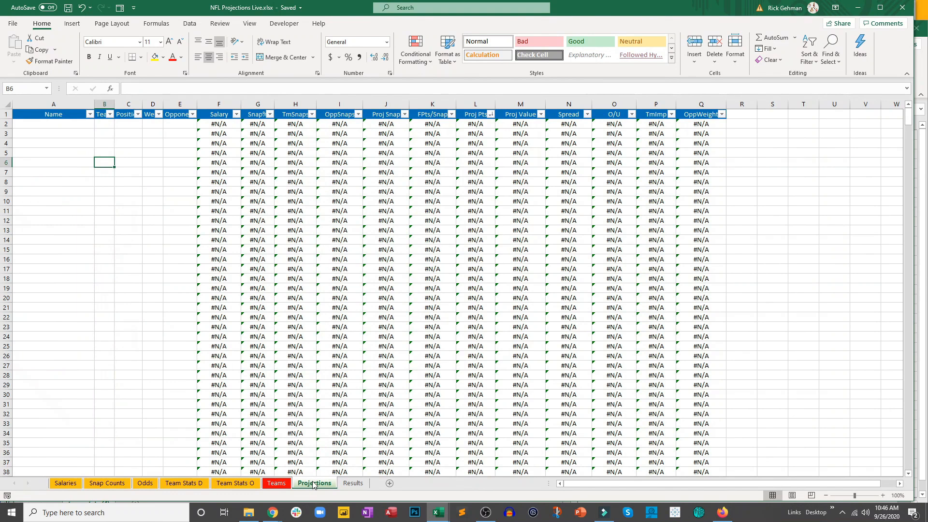
pyautogui.click(65, 483)
pyautogui.moveTo(50, 124); pyautogui.dragTo(194, 509)
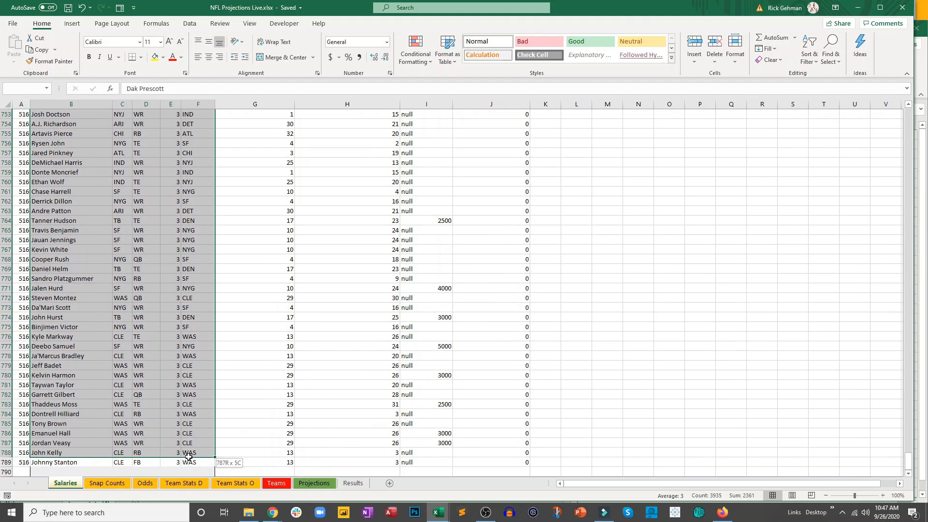
pyautogui.hotkey('ctrl', 'c')
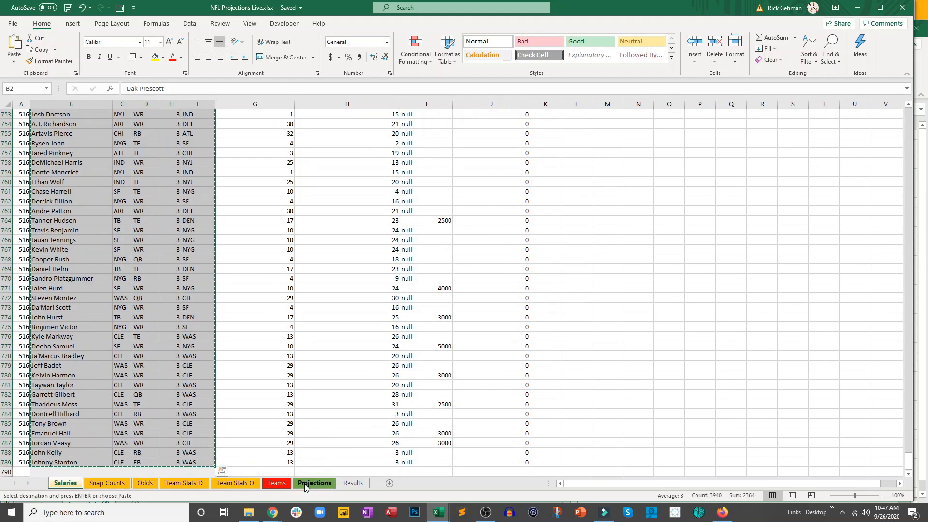
# - Paste the copied player data as values into the Projections sheet starting at A2
pyautogui.click(314, 483)
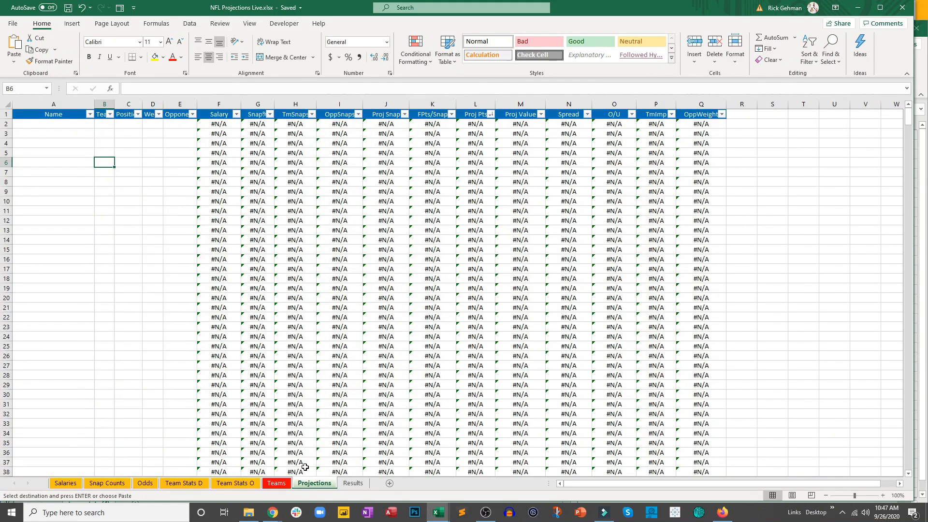
pyautogui.click(69, 124)
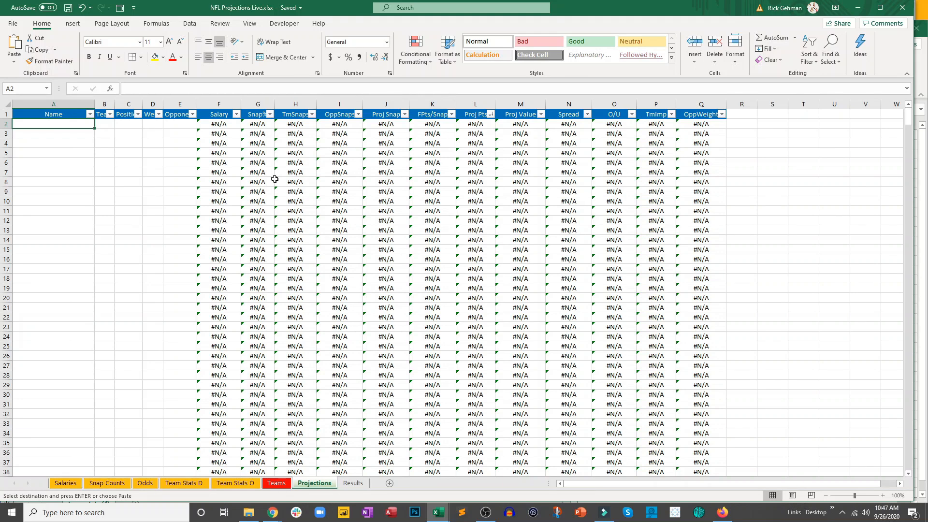
pyautogui.rightClick(59, 124)
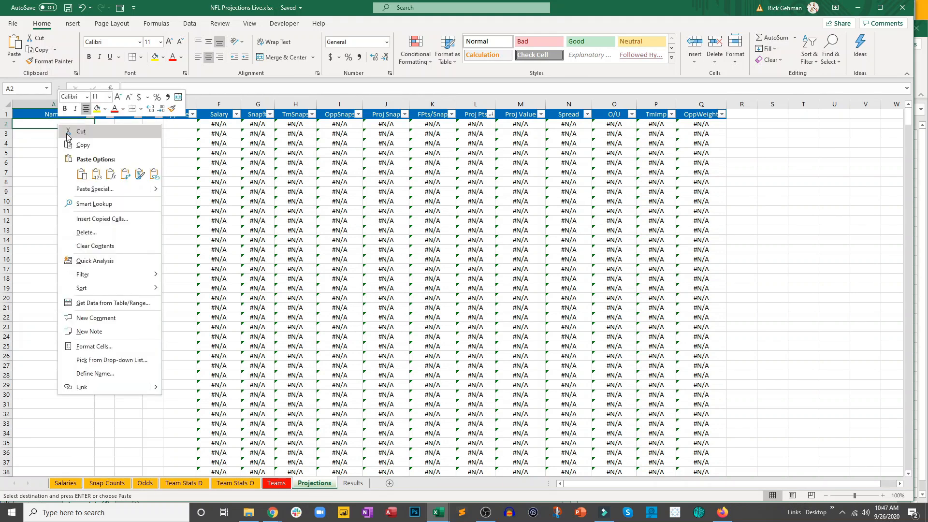
pyautogui.click(92, 173)
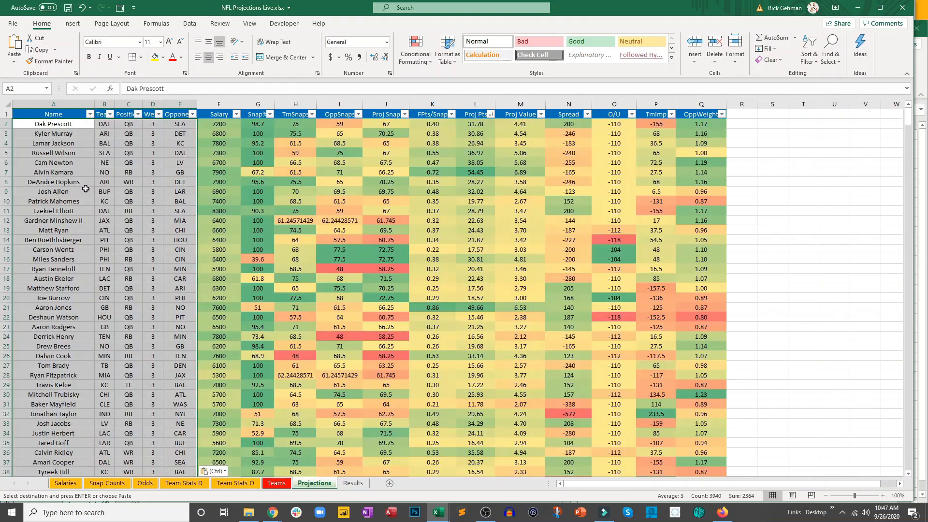
# - Format the TmSnaps, OppSnaps and Proj Snap values in rows 2 to 30 of the Projections sheet to one decimal place
pyautogui.click(145, 216)
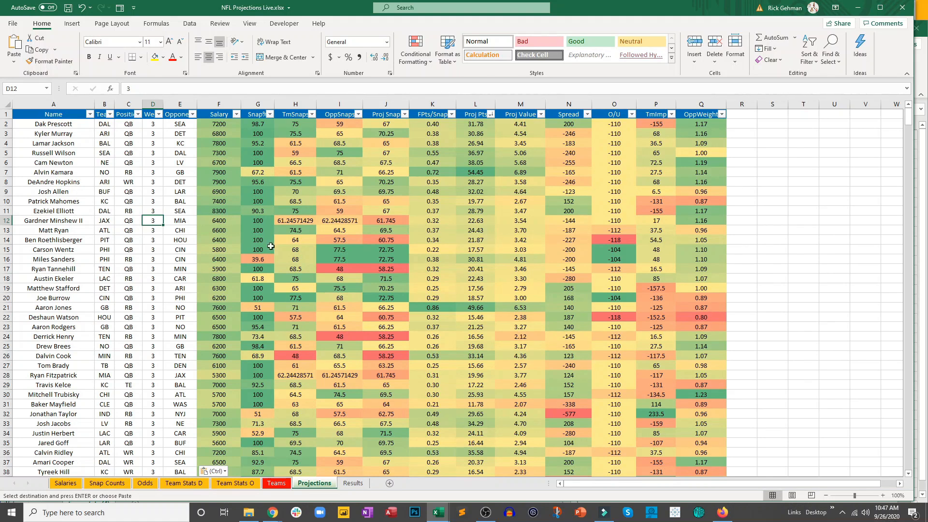
pyautogui.click(295, 220)
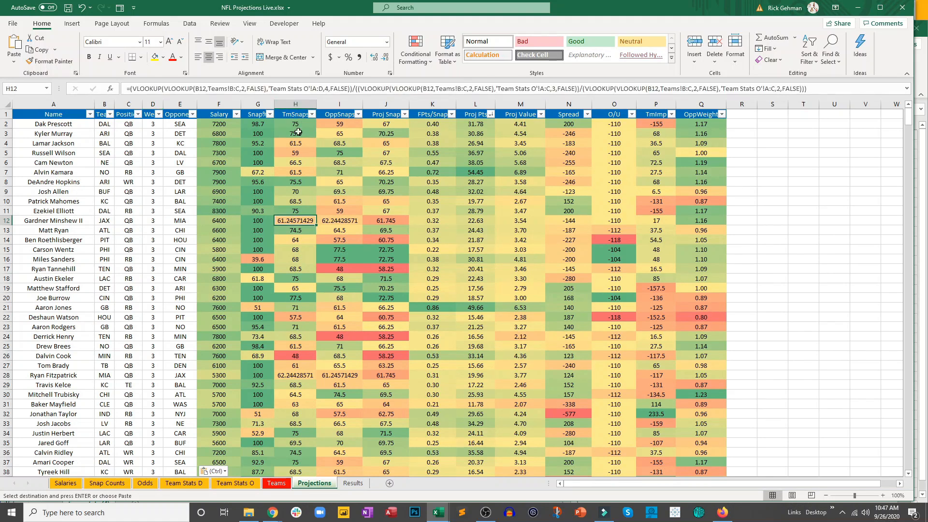
pyautogui.click(386, 60)
pyautogui.click(385, 59)
pyautogui.click(385, 59)
pyautogui.click(385, 60)
pyautogui.click(385, 60)
pyautogui.click(385, 60)
pyautogui.moveTo(291, 128); pyautogui.dragTo(386, 395)
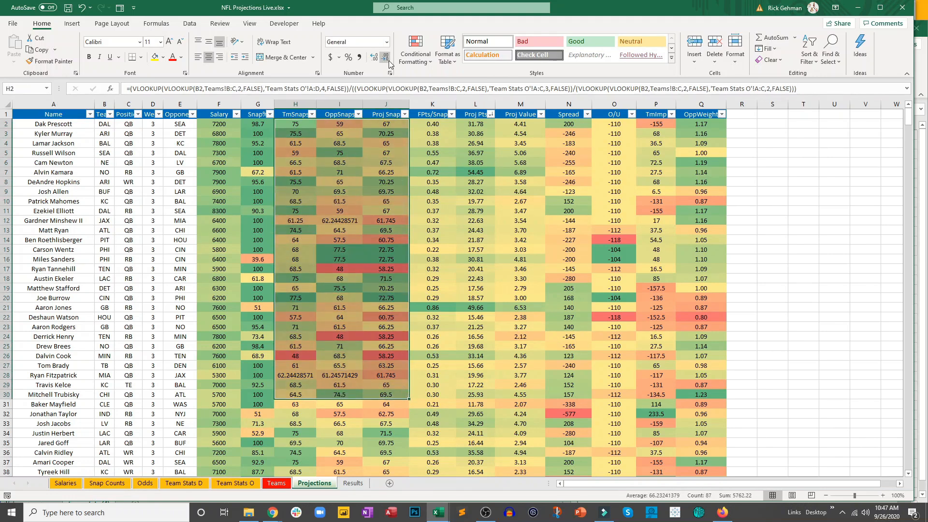
pyautogui.click(375, 58)
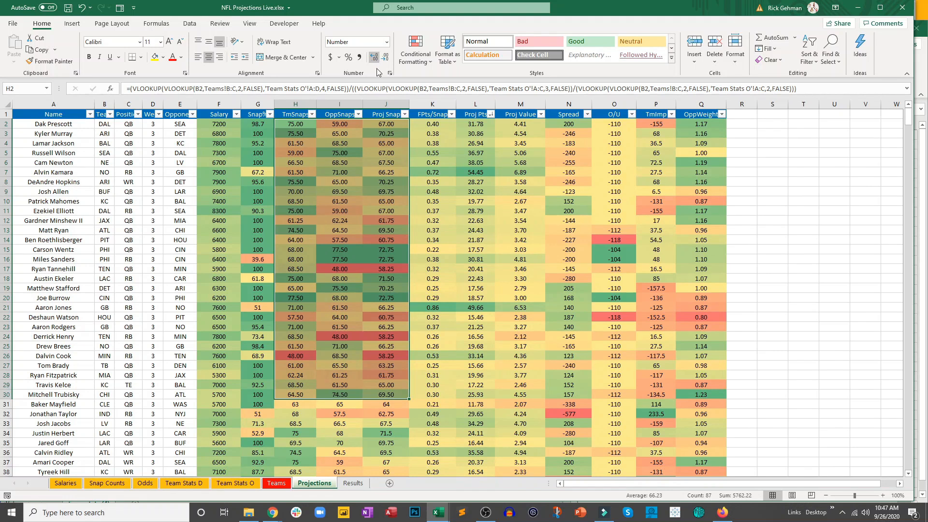
pyautogui.click(369, 188)
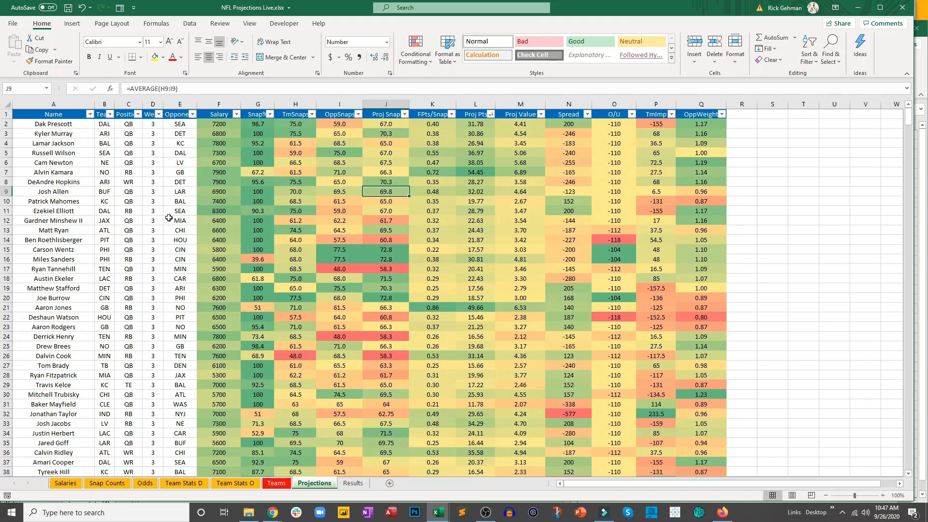
# - Fill the formulas in F771:Q771 of the Projections sheet down through row 789 to cover the remaining players
pyautogui.scroll(-20, 213, 222)
pyautogui.scroll(-20, 213, 222)
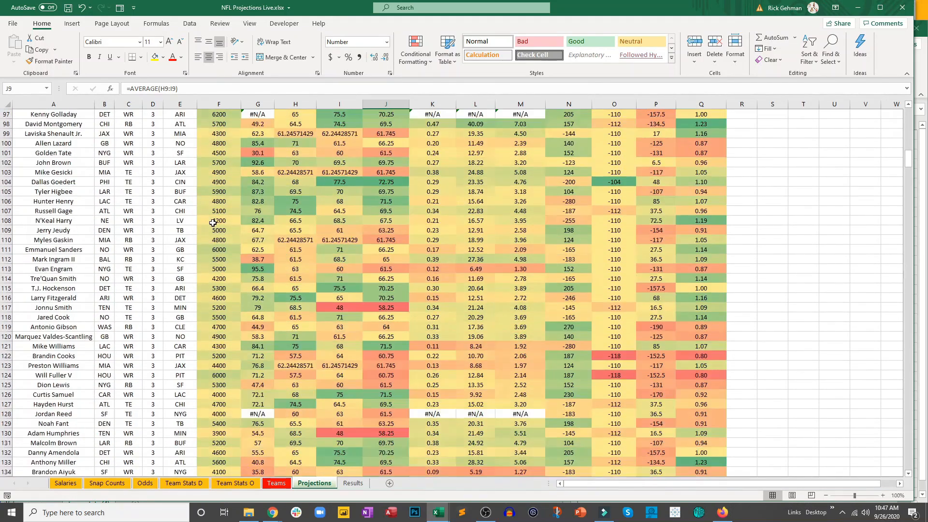
pyautogui.scroll(-20, 213, 223)
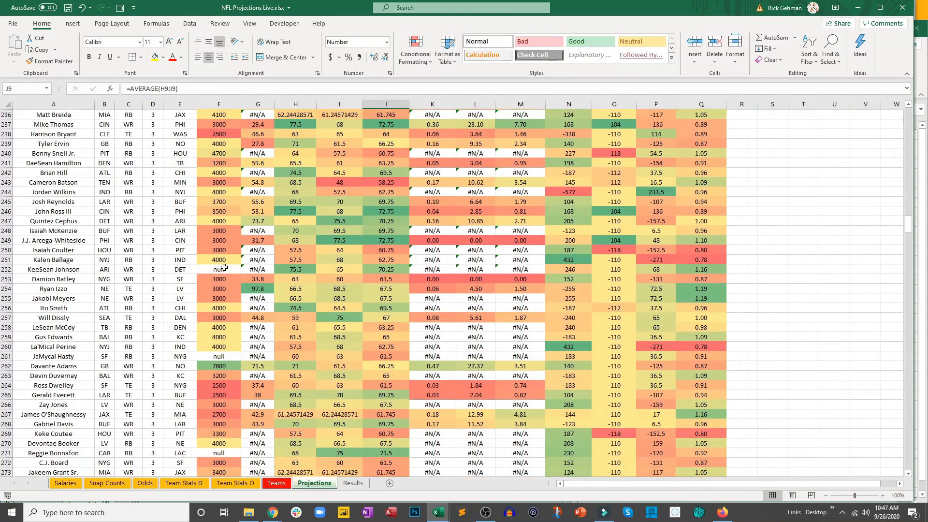
pyautogui.scroll(-20, 241, 288)
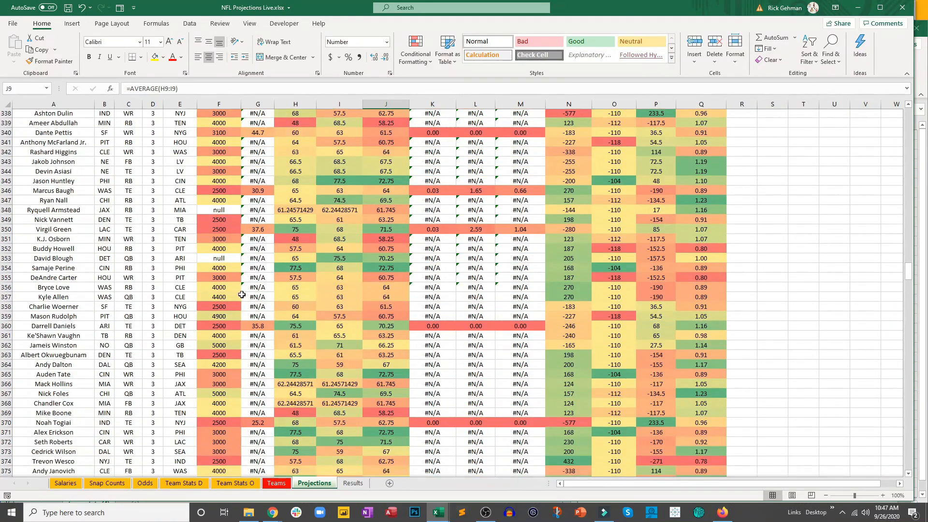
pyautogui.moveTo(910, 300); pyautogui.dragTo(913, 346)
pyautogui.scroll(-6, 876, 358)
pyautogui.scroll(-20, 872, 362)
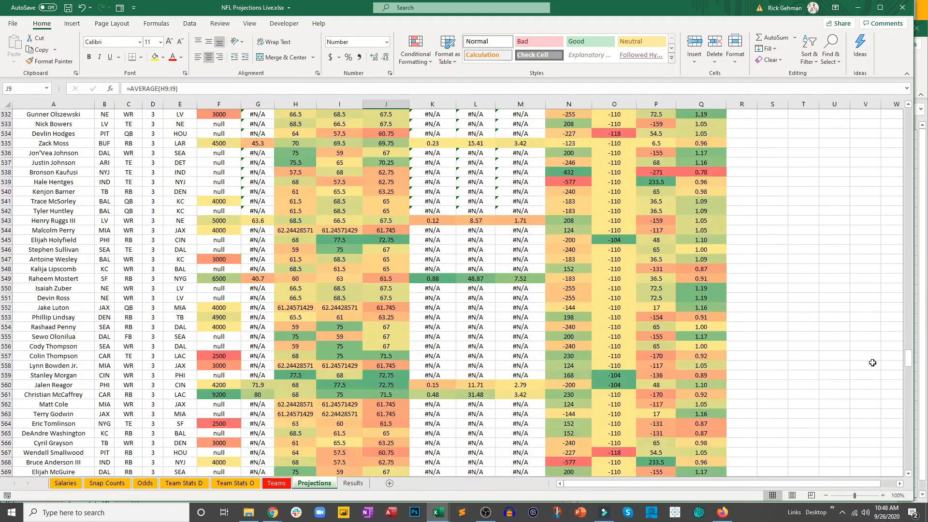
pyautogui.moveTo(910, 378); pyautogui.dragTo(911, 444)
pyautogui.scroll(-14, 821, 437)
pyautogui.scroll(-2, 821, 437)
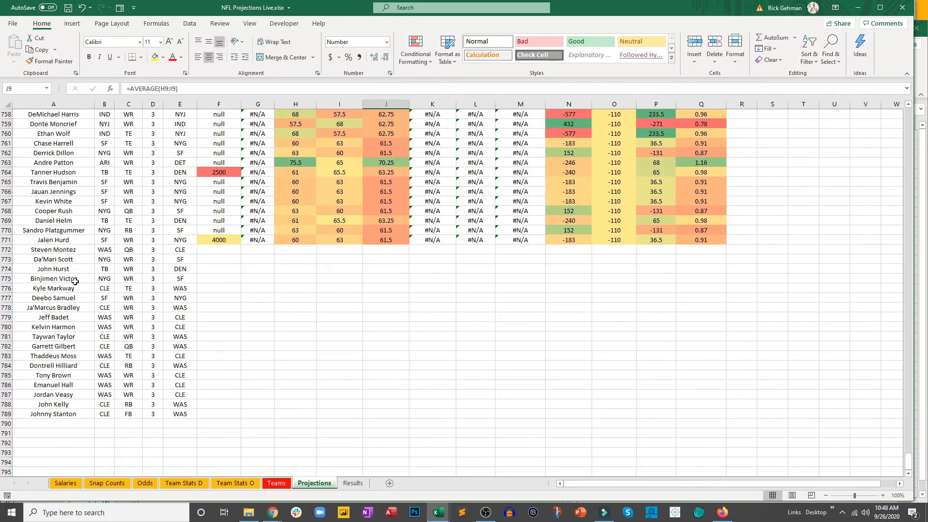
pyautogui.moveTo(66, 255); pyautogui.dragTo(177, 417)
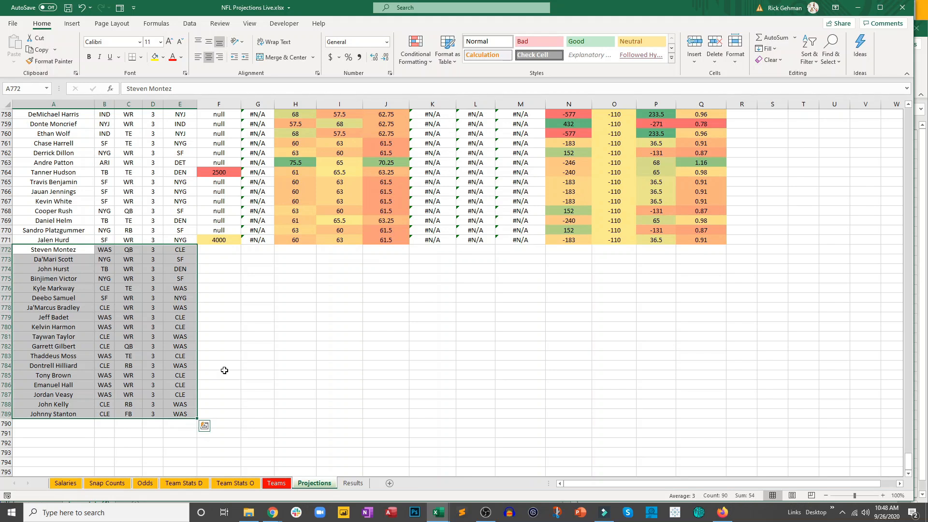
pyautogui.click(224, 374)
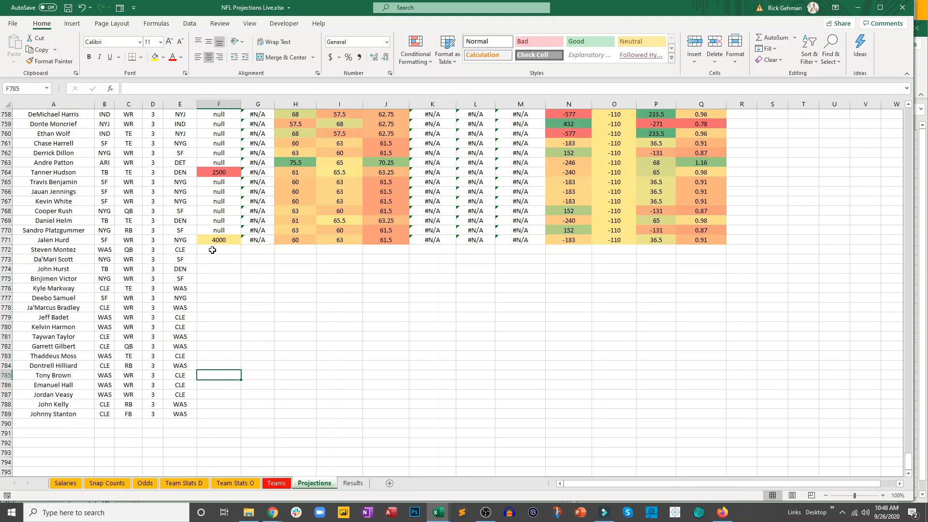
pyautogui.moveTo(213, 241); pyautogui.dragTo(715, 419)
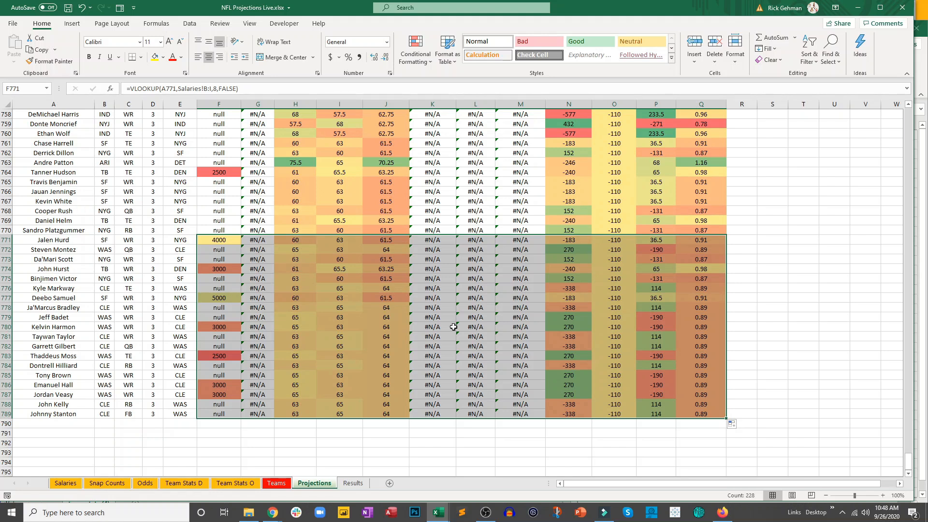
pyautogui.click(604, 327)
pyautogui.moveTo(908, 458); pyautogui.dragTo(847, 131)
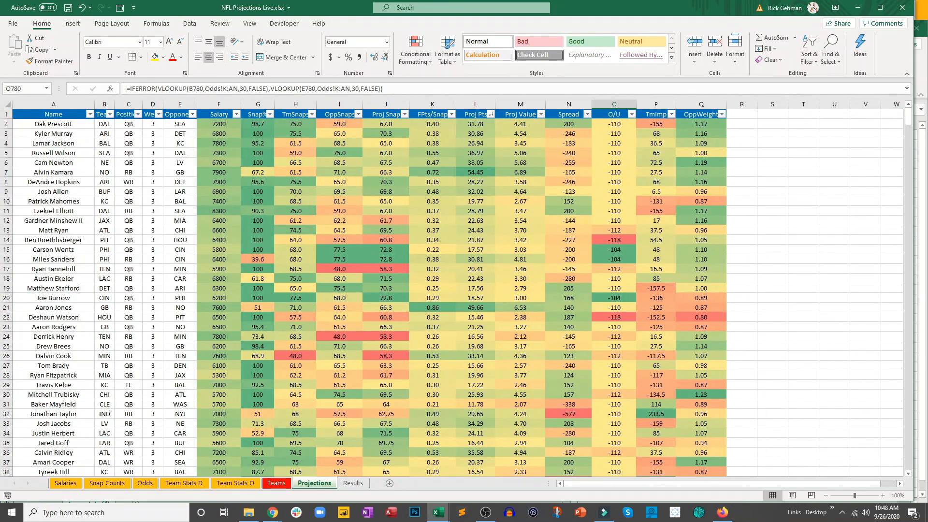